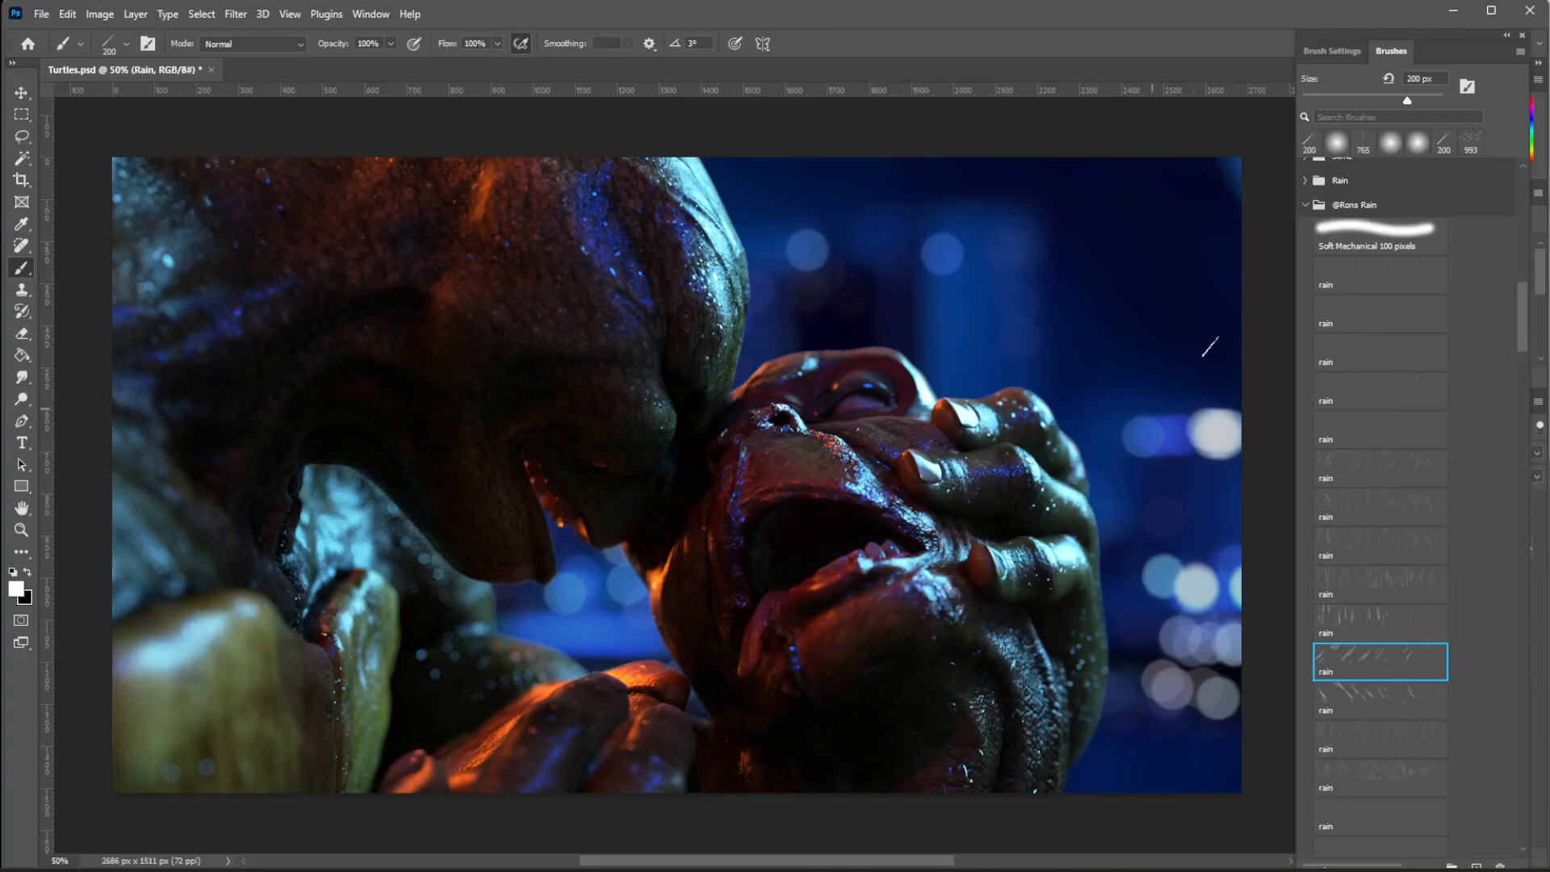
Paint diagonal rain streaks across the scene on the Rain layer with a 200 px rain brush, undoing unwanted strokes.
{"action": "left_click", "coordinate": [1522, 35]}
{"action": "left_click", "coordinate": [1378, 453]}
{"action": "left_click", "coordinate": [1377, 649]}
{"action": "mouse_move", "coordinate": [816, 183]}
{"action": "left_mouse_down"}
{"action": "mouse_move", "coordinate": [1197, 424]}
{"action": "mouse_move", "coordinate": [482, 408]}
{"action": "mouse_move", "coordinate": [348, 292]}
{"action": "mouse_move", "coordinate": [1000, 751]}
{"action": "mouse_move", "coordinate": [123, 611]}
{"action": "left_mouse_up"}
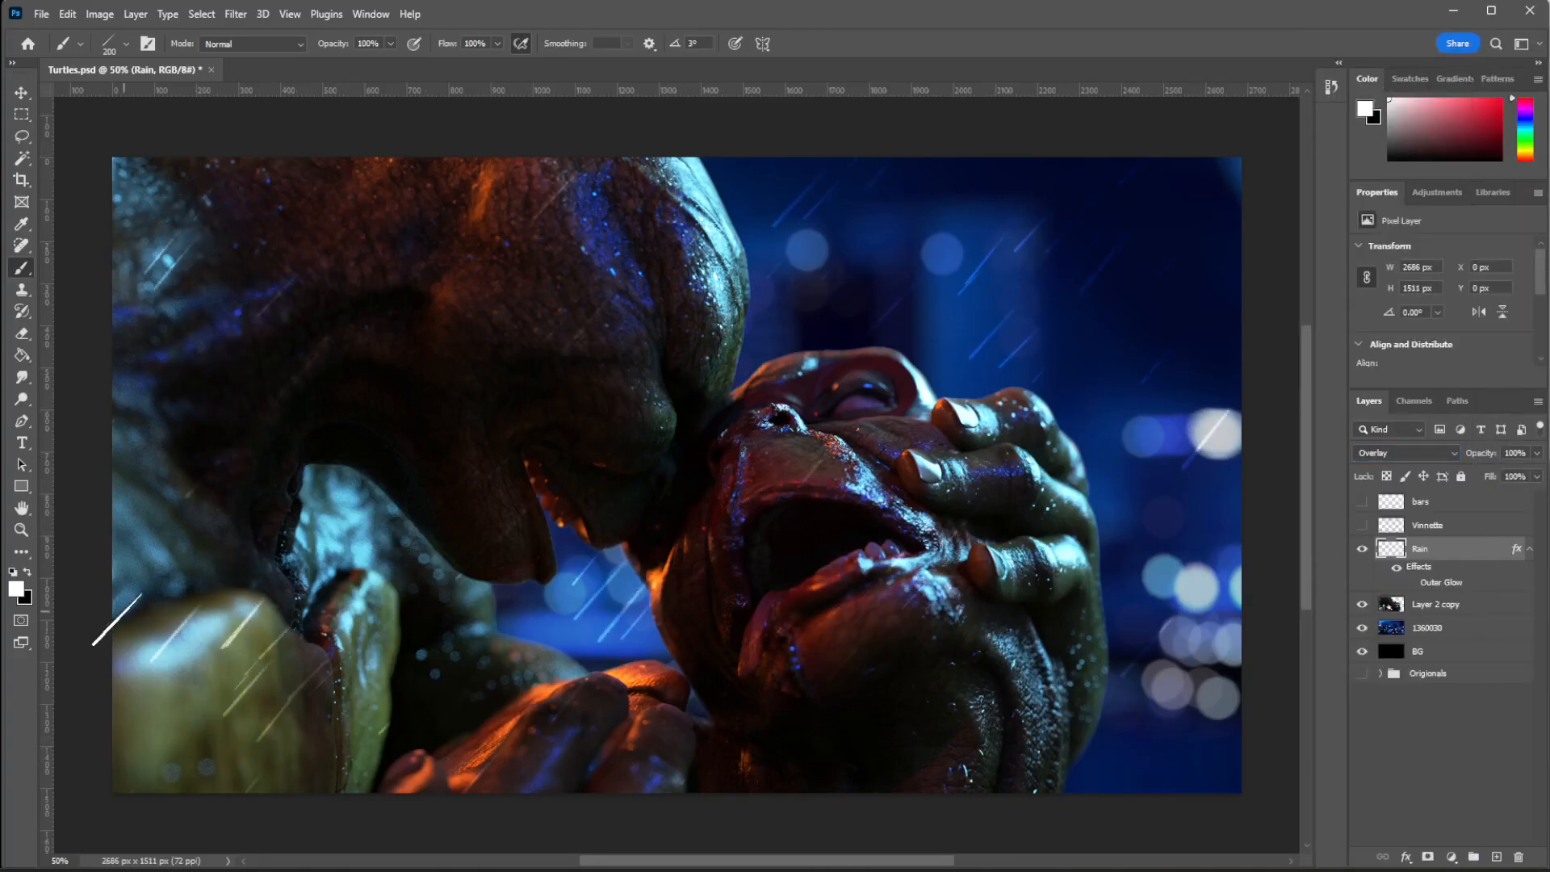
{"action": "key", "text": "ctrl+z"}
{"action": "mouse_move", "coordinate": [333, 766]}
{"action": "left_mouse_down"}
{"action": "mouse_move", "coordinate": [510, 788]}
{"action": "mouse_move", "coordinate": [963, 566]}
{"action": "left_mouse_up"}
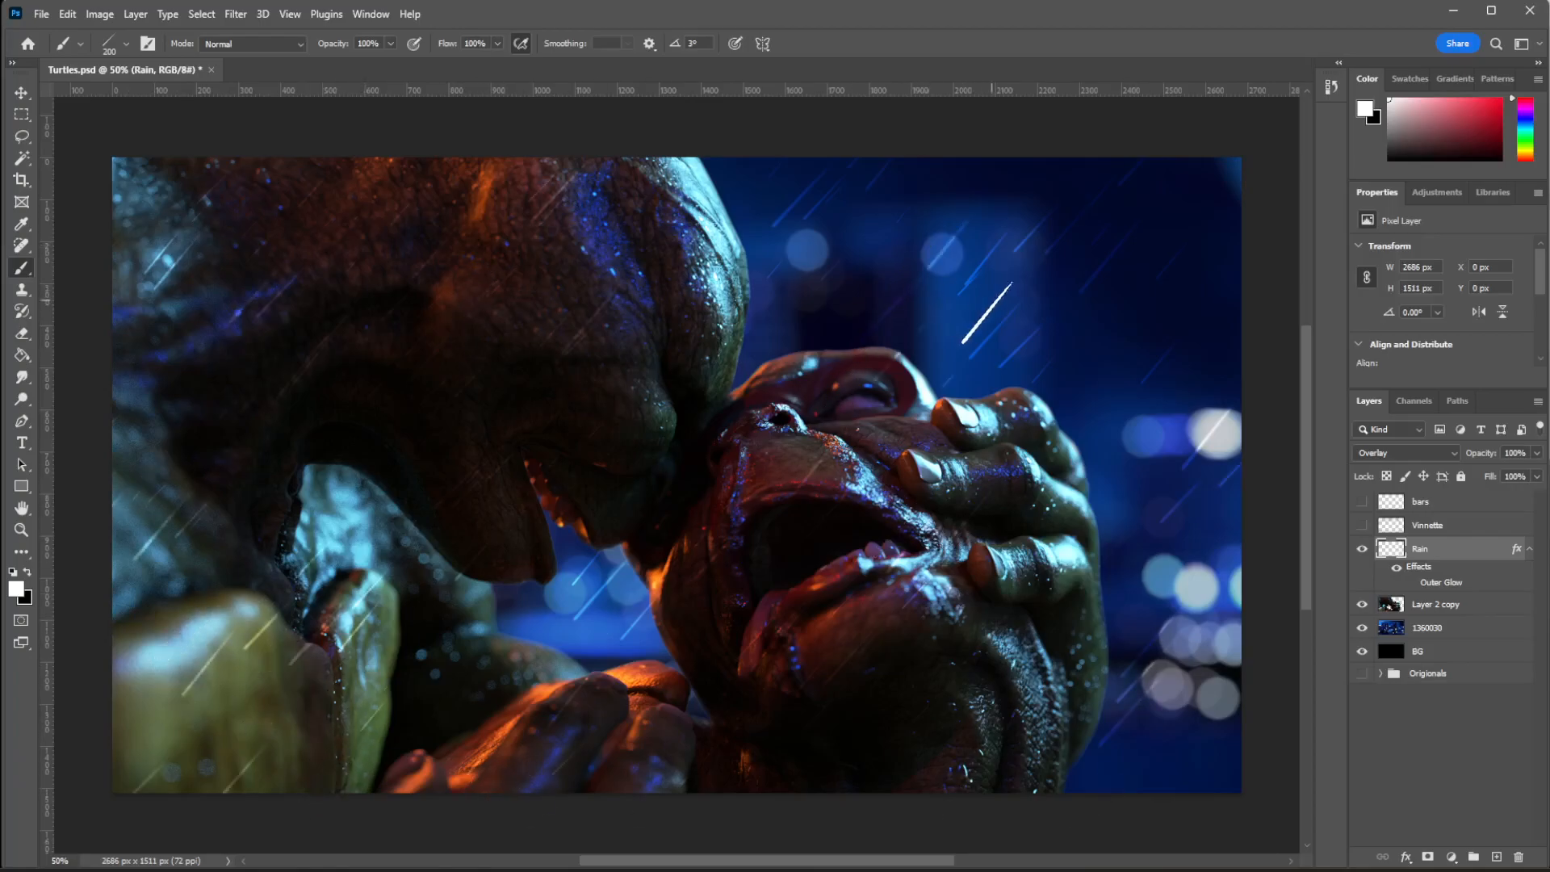
{"action": "mouse_move", "coordinate": [867, 485]}
{"action": "left_mouse_down"}
{"action": "mouse_move", "coordinate": [997, 317]}
{"action": "mouse_move", "coordinate": [816, 336]}
{"action": "mouse_move", "coordinate": [323, 614]}
{"action": "left_mouse_up"}
{"action": "key", "text": "ctrl+z"}
Cycle through the brush presets to a splash brush and set its size to 187 px.
{"action": "left_click", "coordinate": [1512, 671]}
{"action": "key", "text": "period"}
{"action": "key", "text": "ctrl+z"}
{"action": "key", "text": "period"}
{"action": "left_click_drag", "start_coordinate": [890, 239], "coordinate": [906, 305]}
{"action": "key", "text": "ctrl+z"}
{"action": "key", "text": "period"}
{"action": "right_click", "coordinate": [1001, 363]}
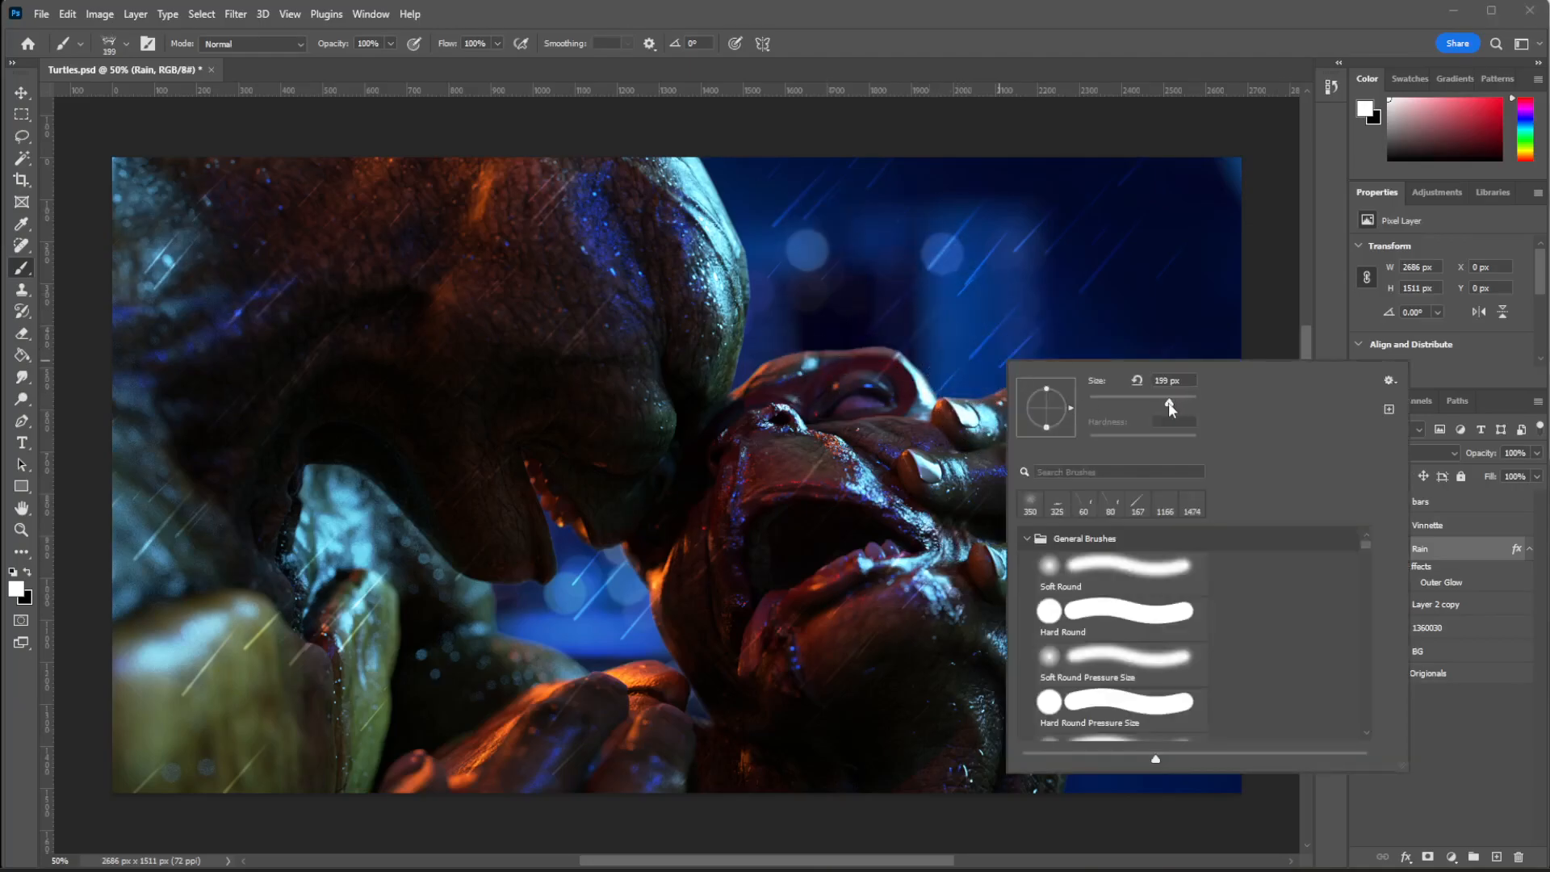
{"action": "left_click", "coordinate": [1503, 719]}
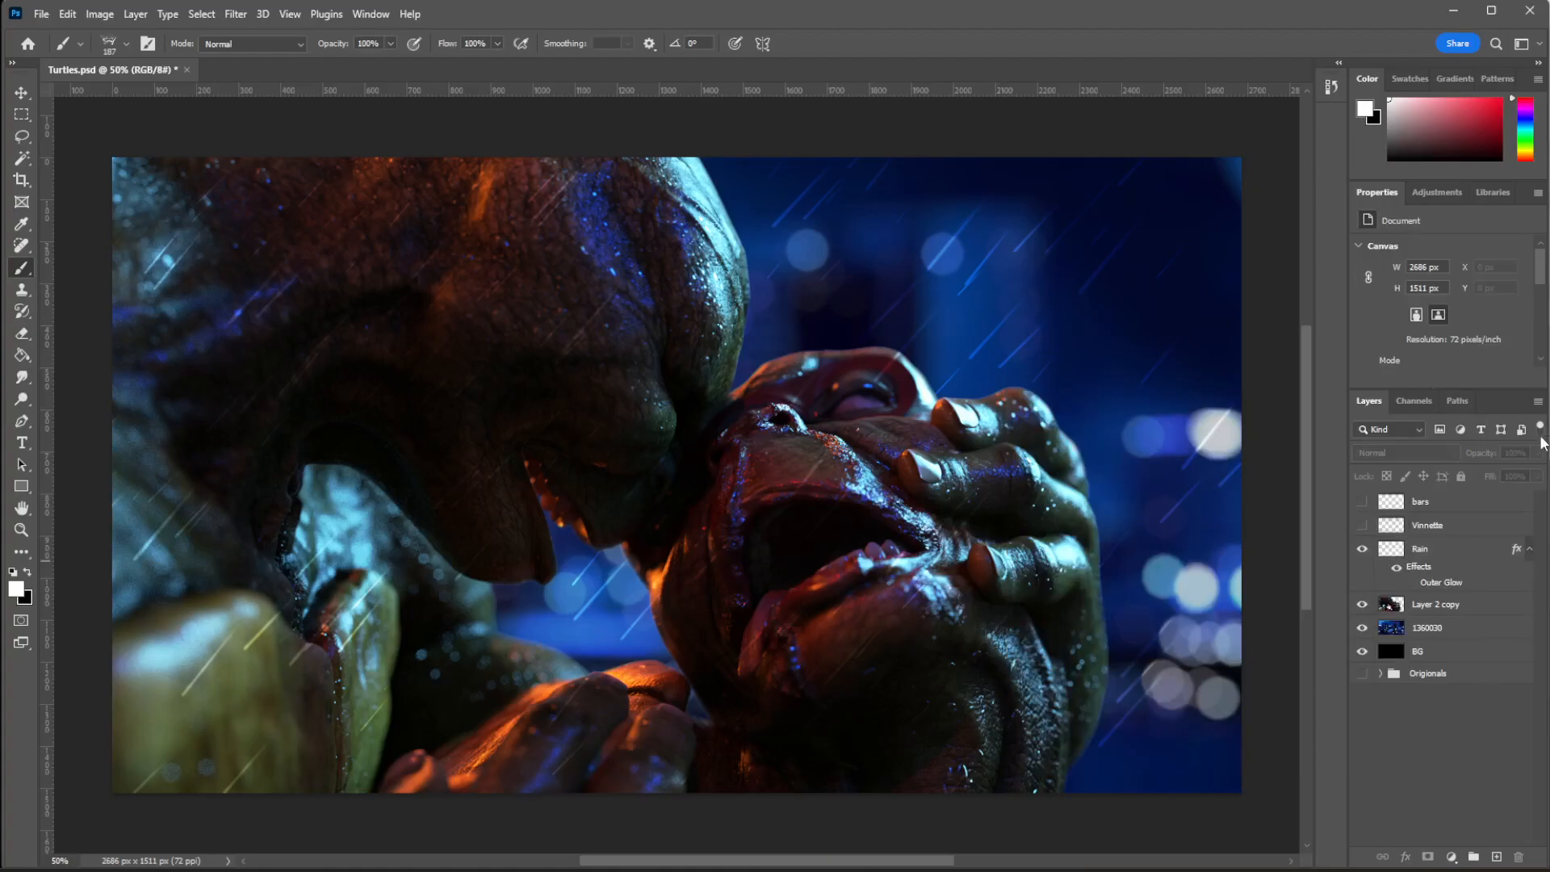
Clear the layer style from the Rain layer, removing its Outer Glow effect.
{"action": "right_click", "coordinate": [1421, 568]}
{"action": "left_click", "coordinate": [1483, 261]}
{"action": "right_click", "coordinate": [1417, 566]}
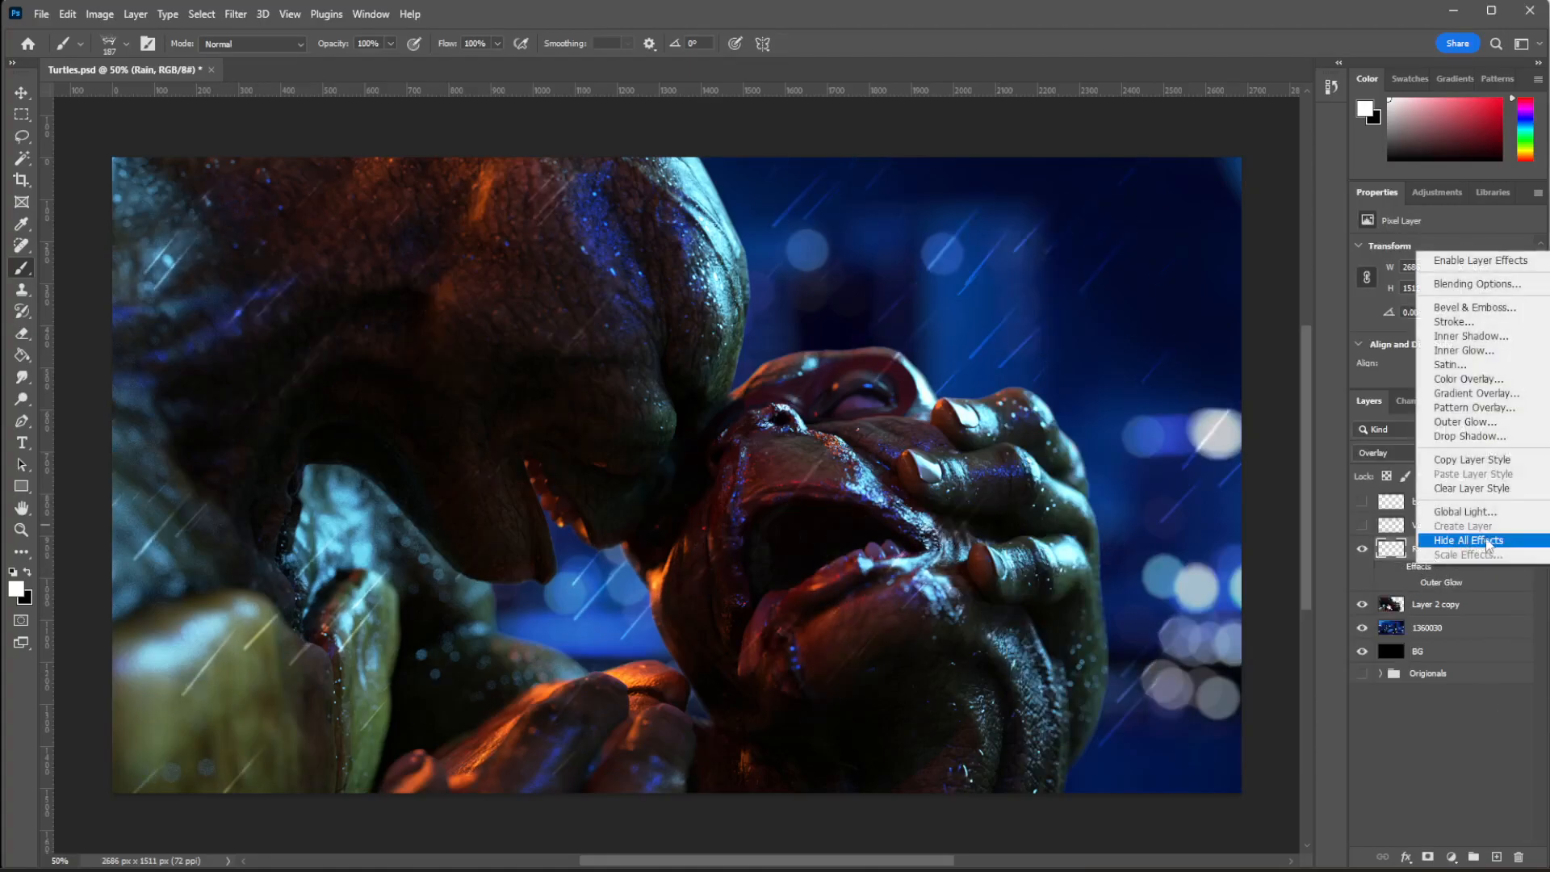
{"action": "left_click", "coordinate": [1484, 489]}
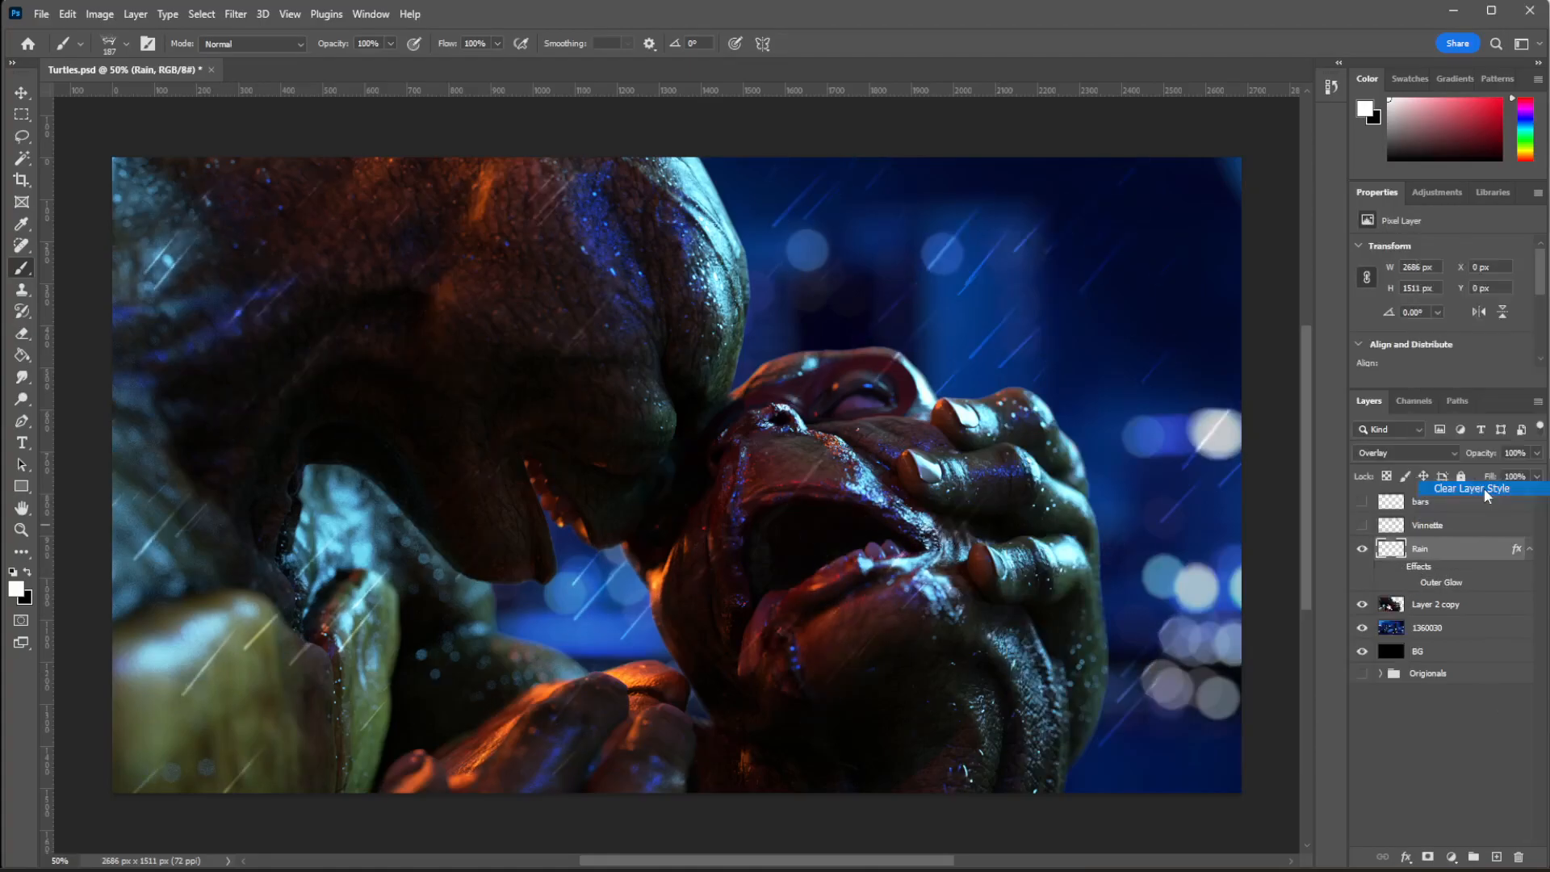
{"action": "left_click", "coordinate": [1435, 453]}
{"action": "left_click", "coordinate": [1461, 634]}
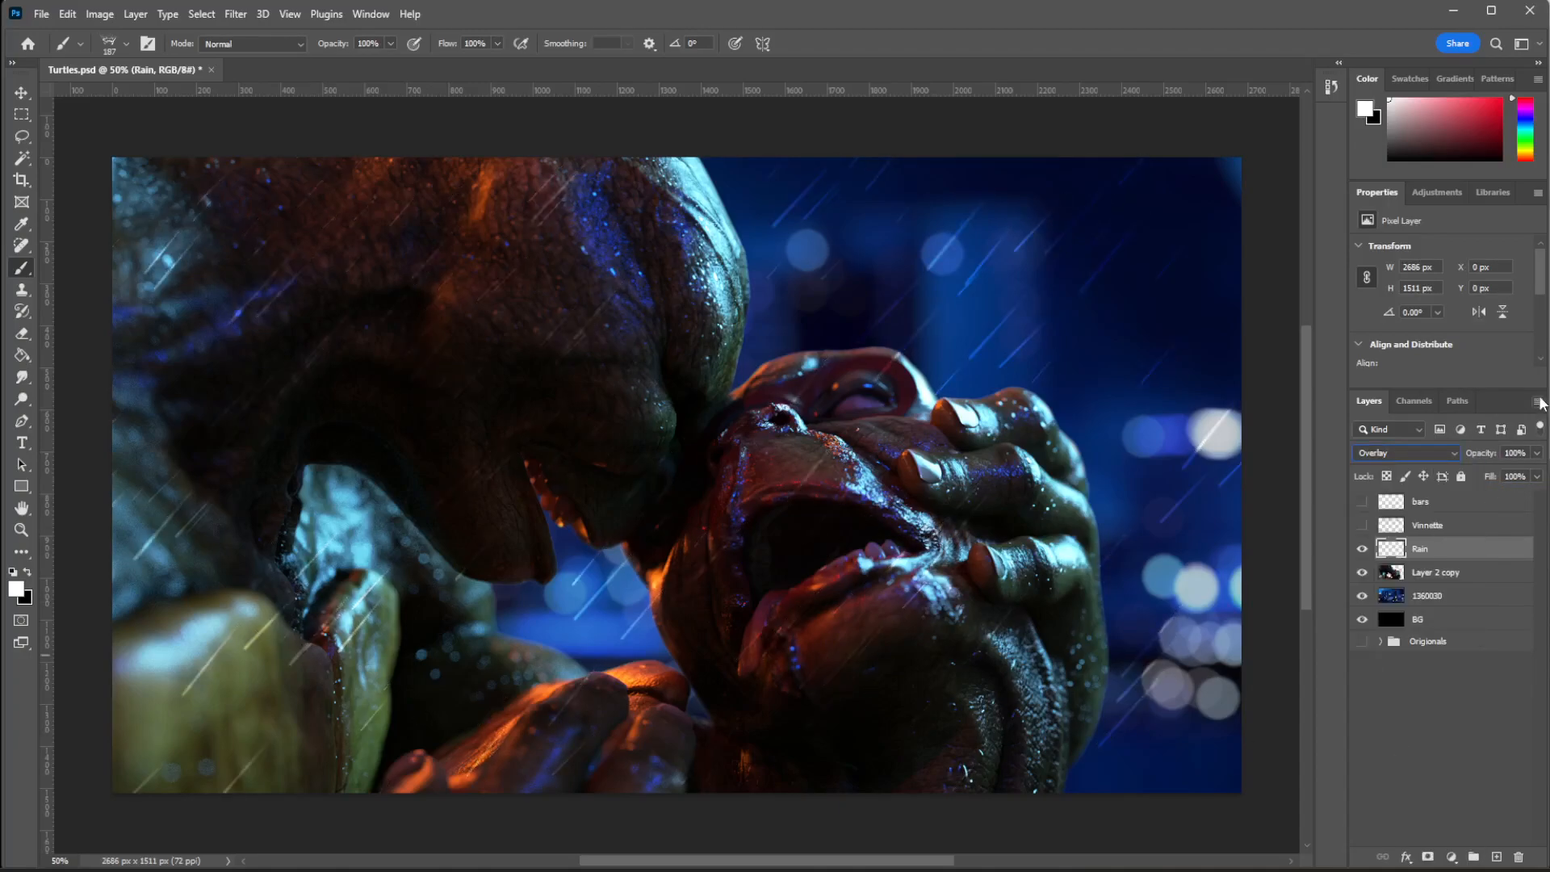
Create a new layer named RainSplash above the Rain layer.
{"action": "key", "text": "ctrl+shift+n"}
{"action": "type", "text": "RainSplash"}
{"action": "key", "text": "Return"}
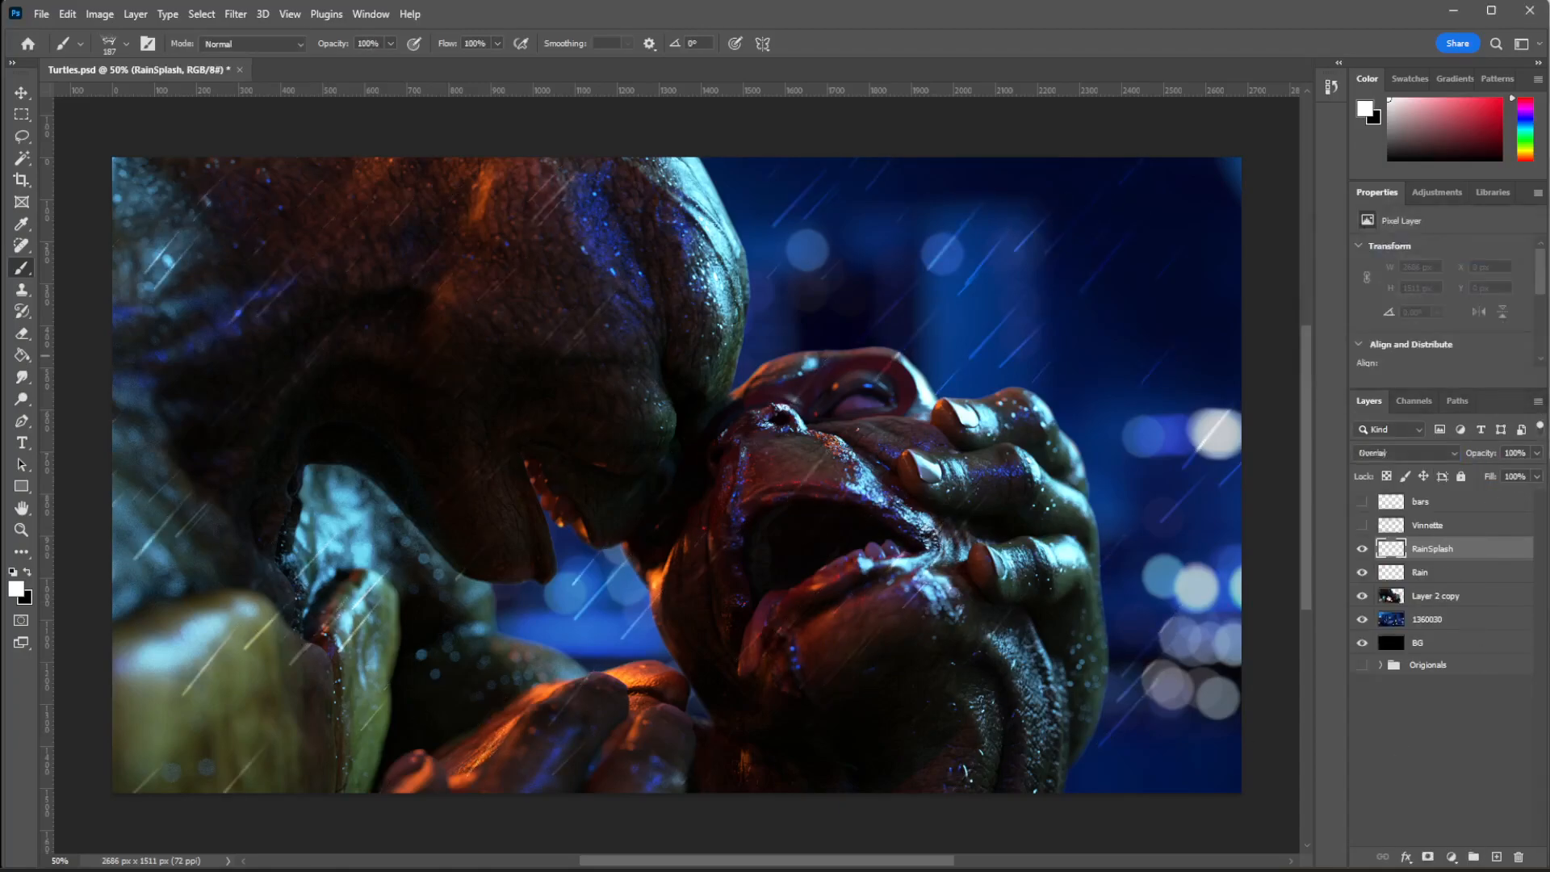
Stamp a water splash just above the top fingertip on the RainSplash layer with a 146 px splash brush.
{"action": "left_click", "coordinate": [975, 391]}
{"action": "right_click", "coordinate": [906, 345]}
{"action": "left_click_drag", "start_coordinate": [978, 386], "coordinate": [997, 418]}
{"action": "left_click", "coordinate": [906, 349]}
{"action": "key", "text": "ctrl+z"}
{"action": "right_click", "coordinate": [929, 358]}
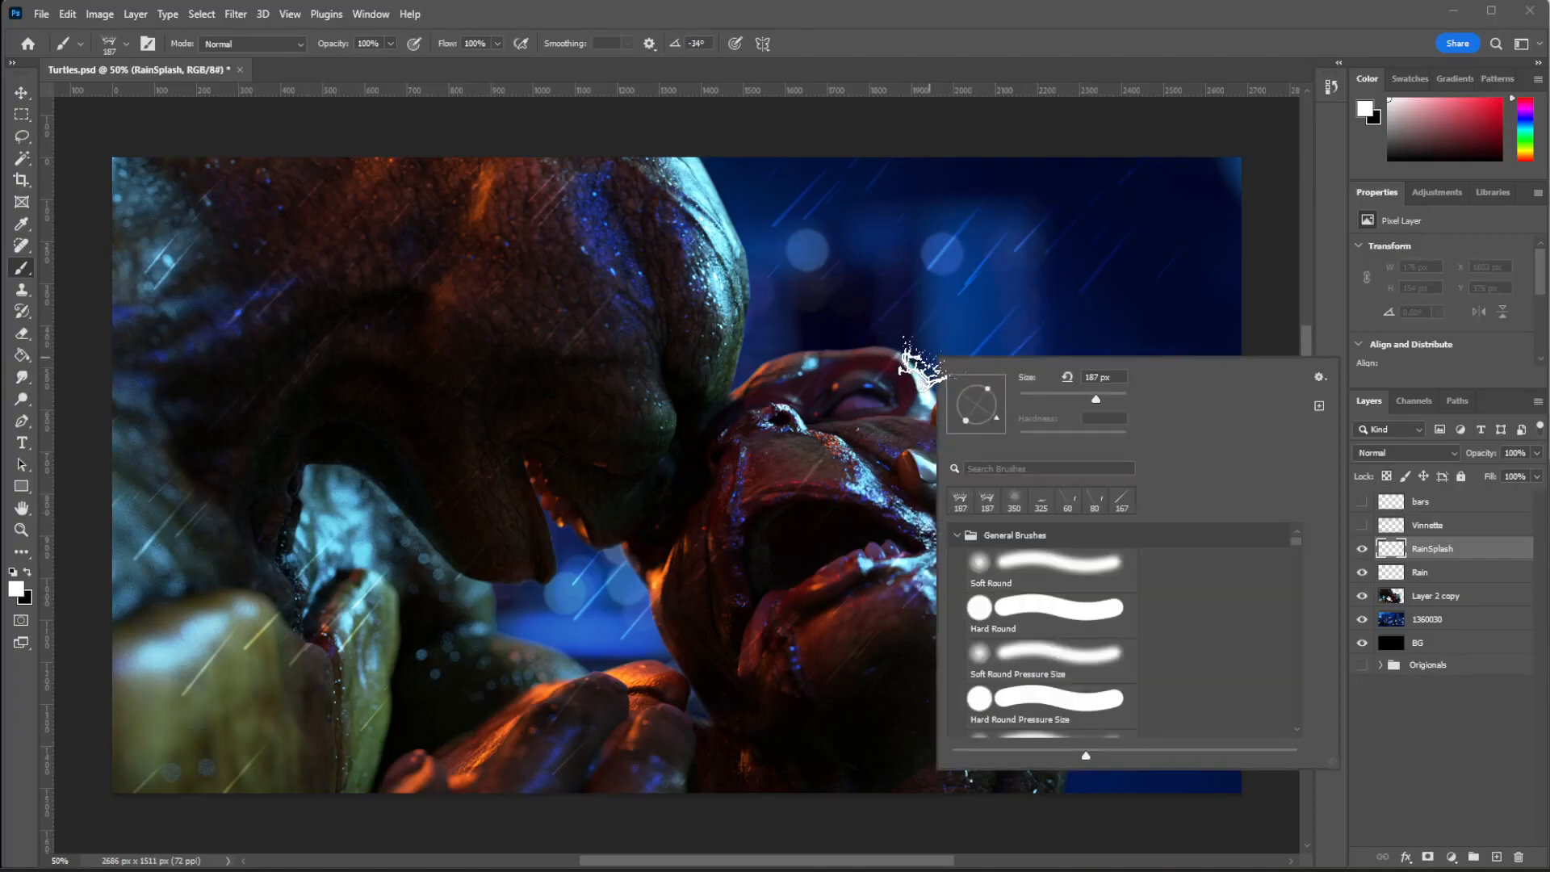
{"action": "left_click", "coordinate": [925, 362]}
{"action": "key", "text": "ctrl+z"}
{"action": "left_click", "coordinate": [968, 388]}
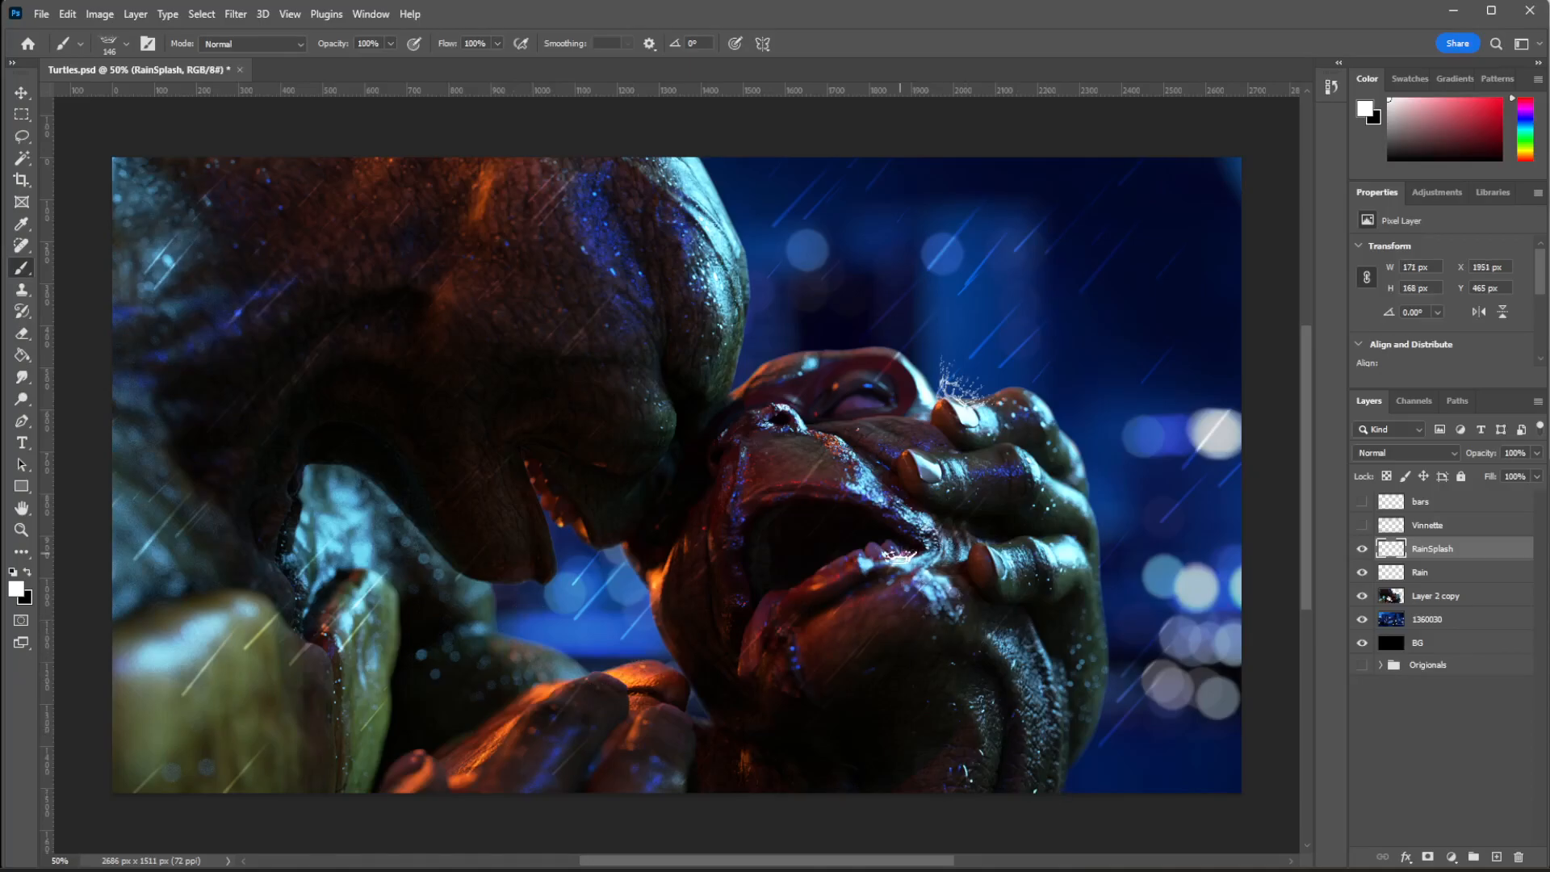
Try stamping water drips around the face and fingers with a drip brush at 354 px and 155 px.
{"action": "right_click", "coordinate": [946, 439]}
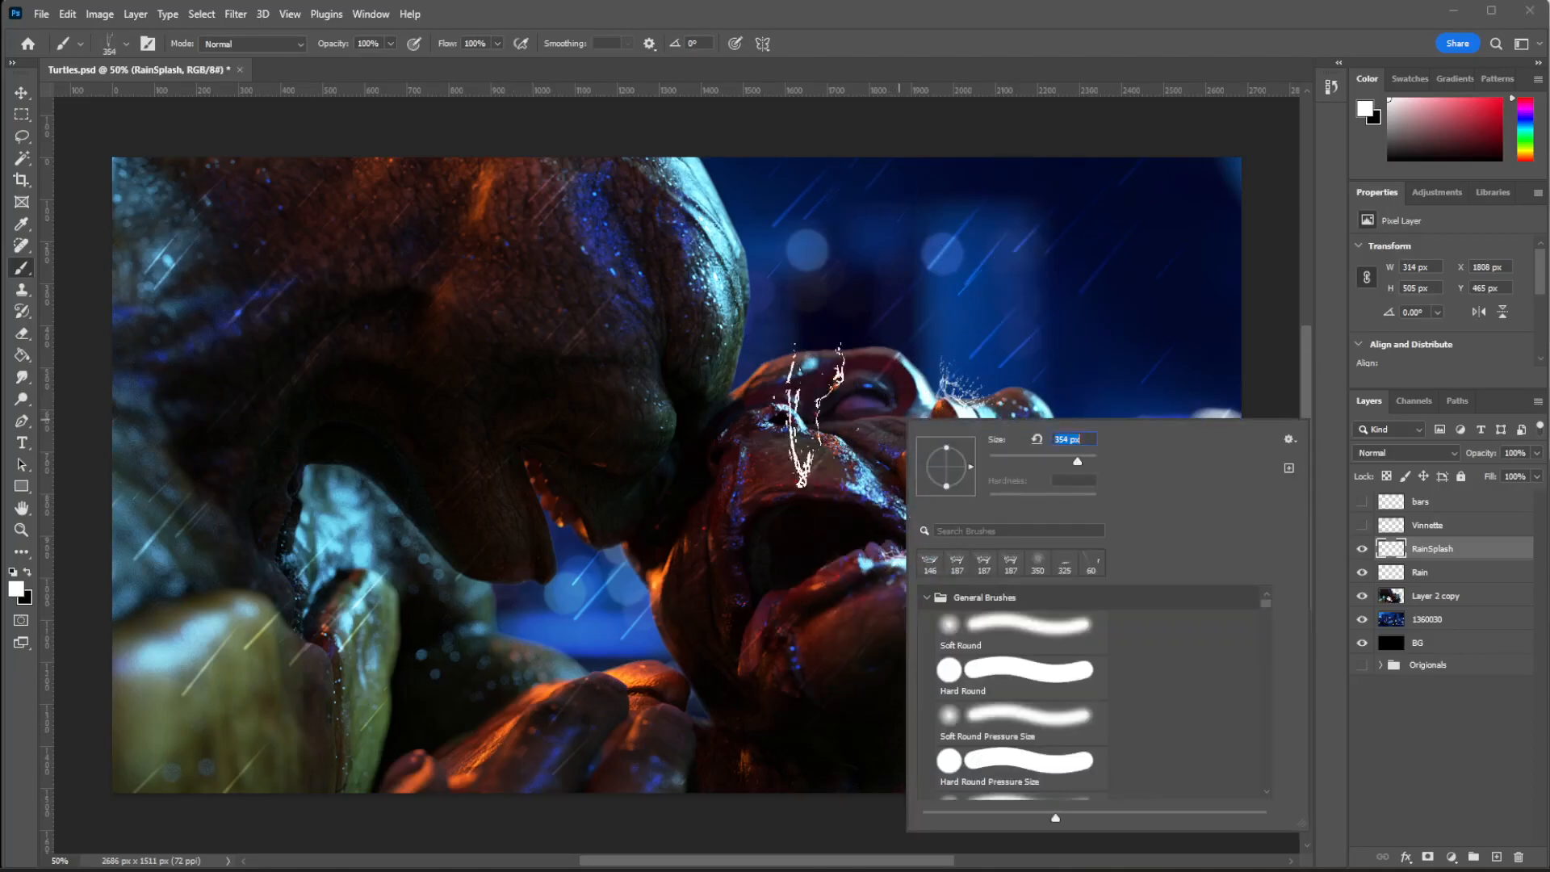
{"action": "left_click", "coordinate": [825, 300]}
{"action": "key", "text": "ctrl+z"}
{"action": "right_click", "coordinate": [967, 444]}
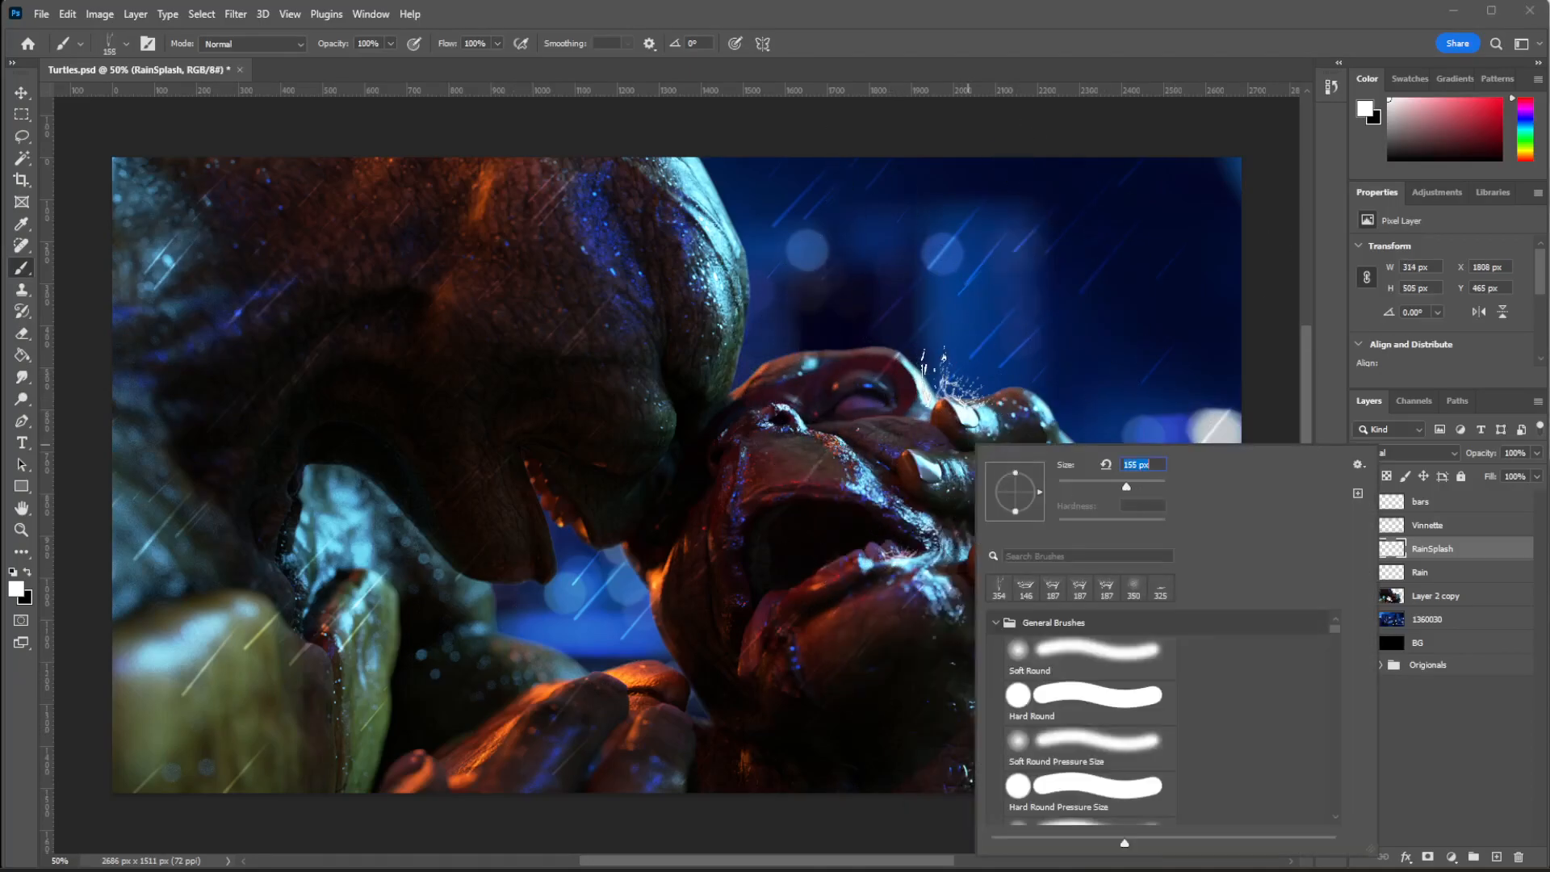
{"action": "key", "text": "Return"}
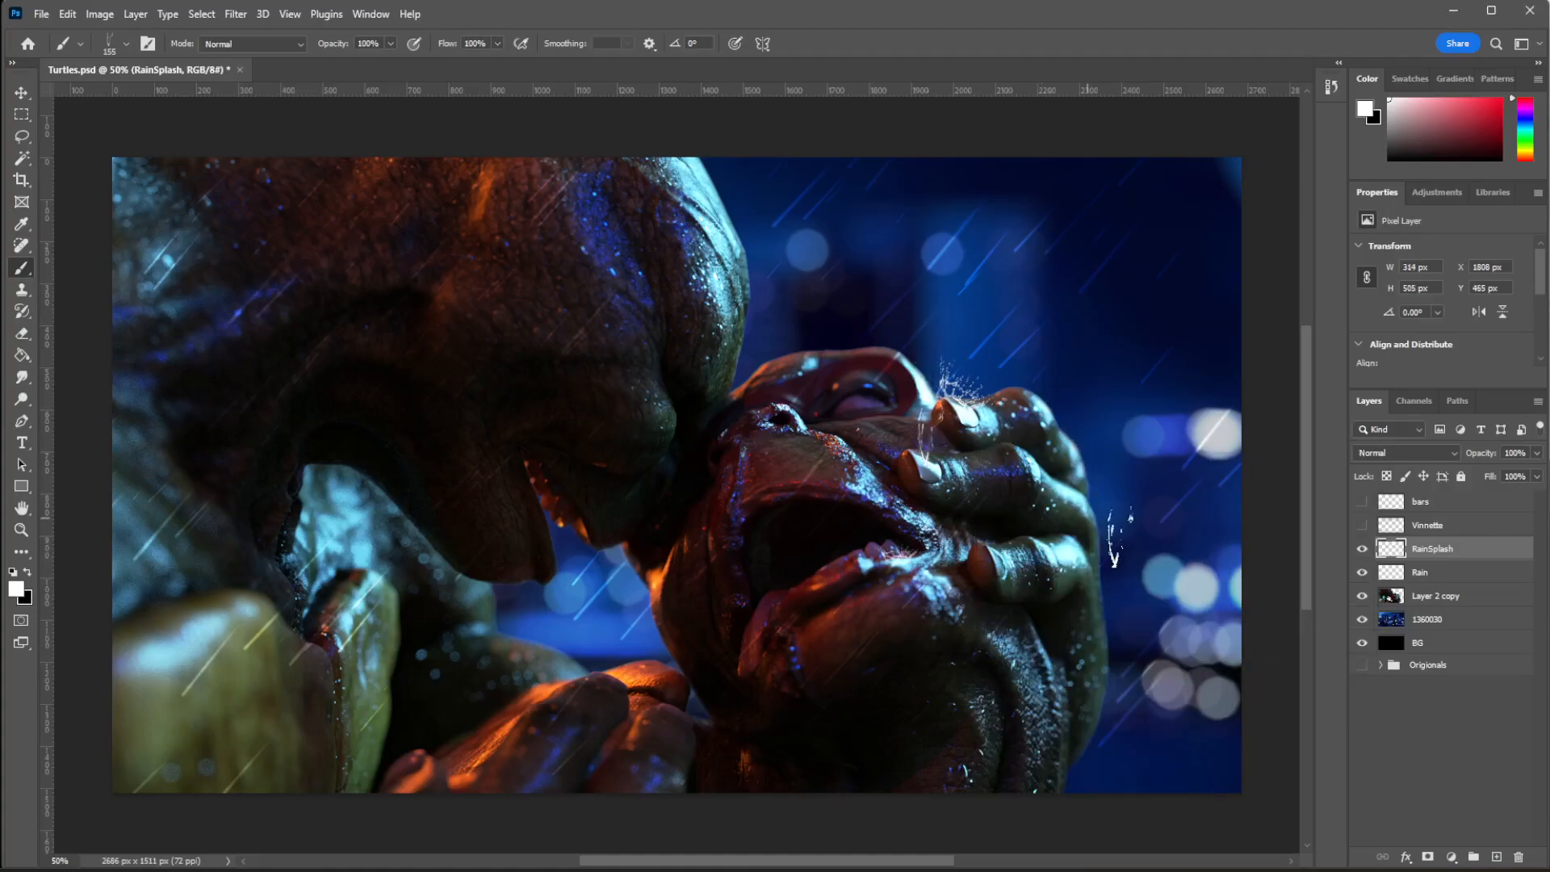
Stamp a splash along the lower finger with a 243 px splash brush rotated to -12°, undoing the test stamps.
{"action": "right_click", "coordinate": [888, 452]}
{"action": "left_click_drag", "start_coordinate": [996, 497], "coordinate": [1066, 497]}
{"action": "left_click", "coordinate": [827, 432]}
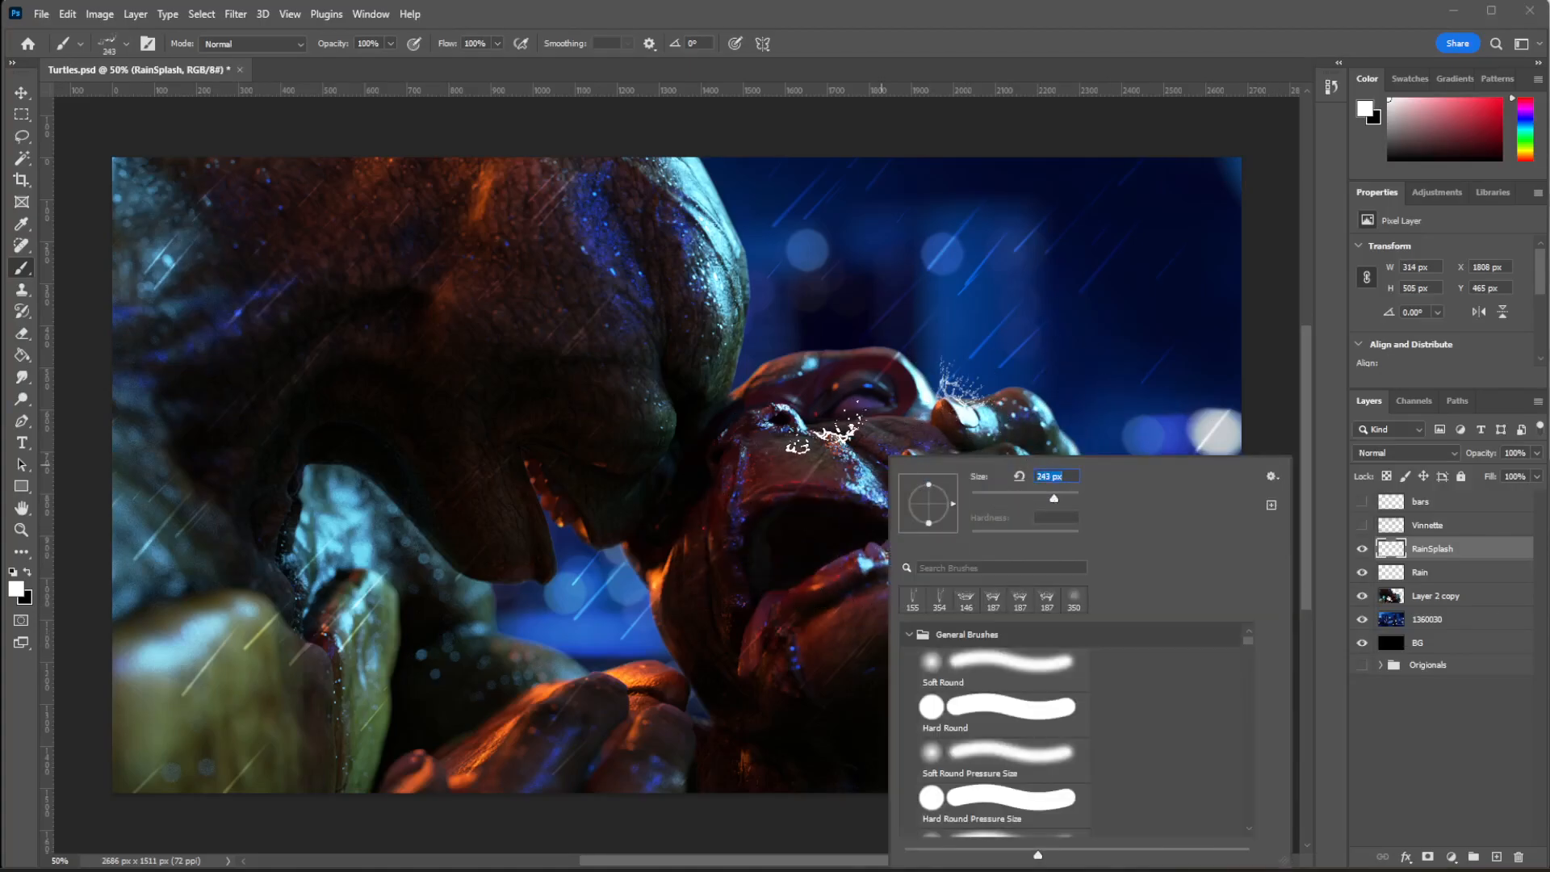
{"action": "key", "text": "ctrl+z"}
{"action": "left_click", "coordinate": [902, 573]}
{"action": "key", "text": "ctrl+z"}
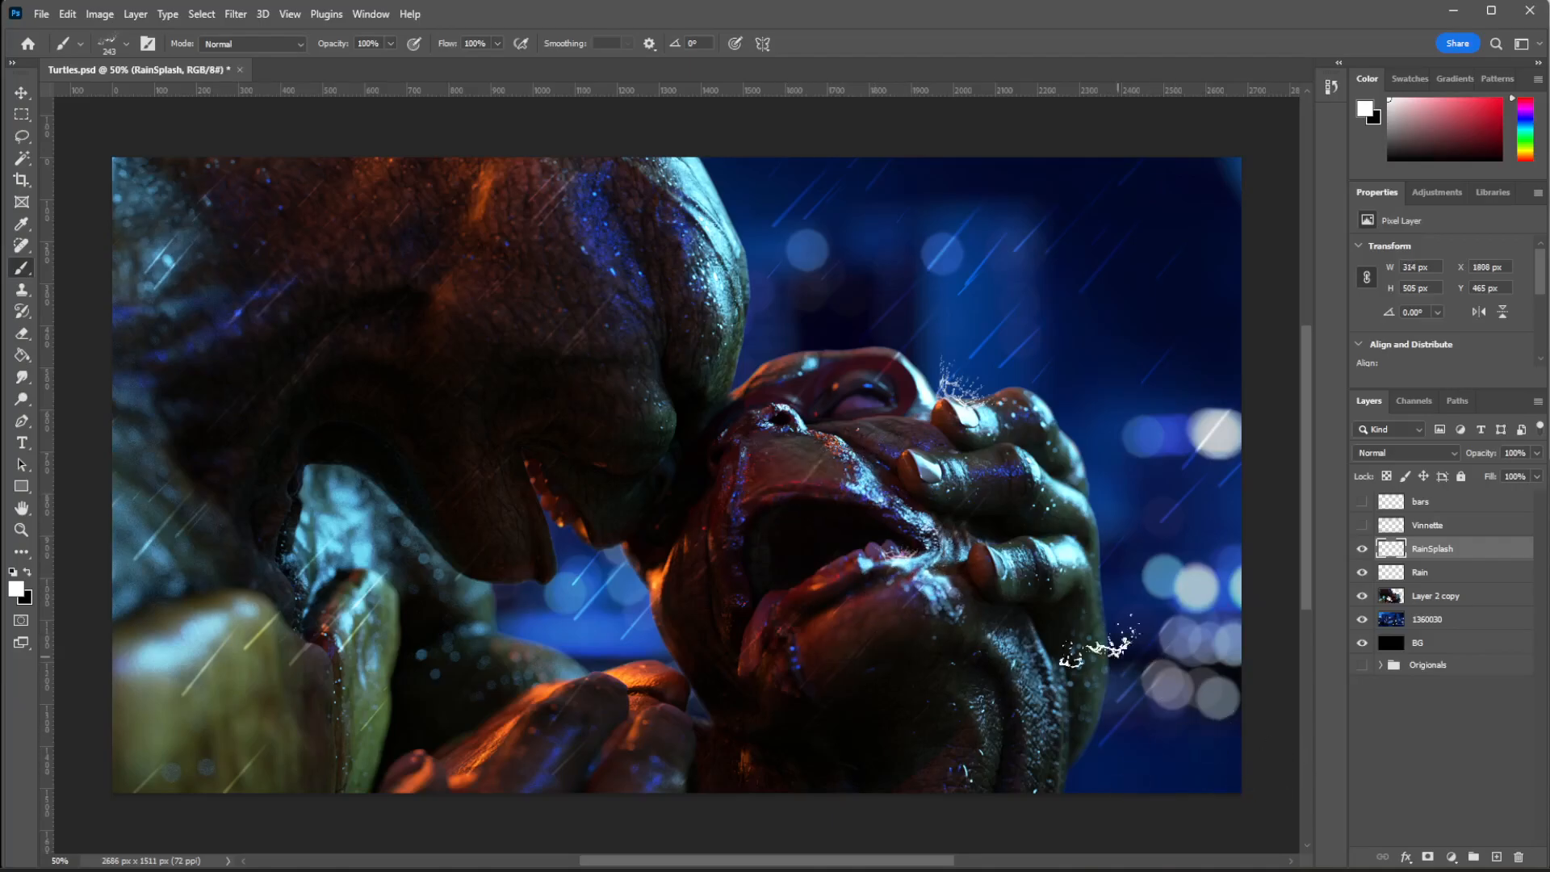
{"action": "right_click", "coordinate": [1067, 539]}
{"action": "left_click", "coordinate": [1128, 509]}
{"action": "left_click", "coordinate": [1057, 535]}
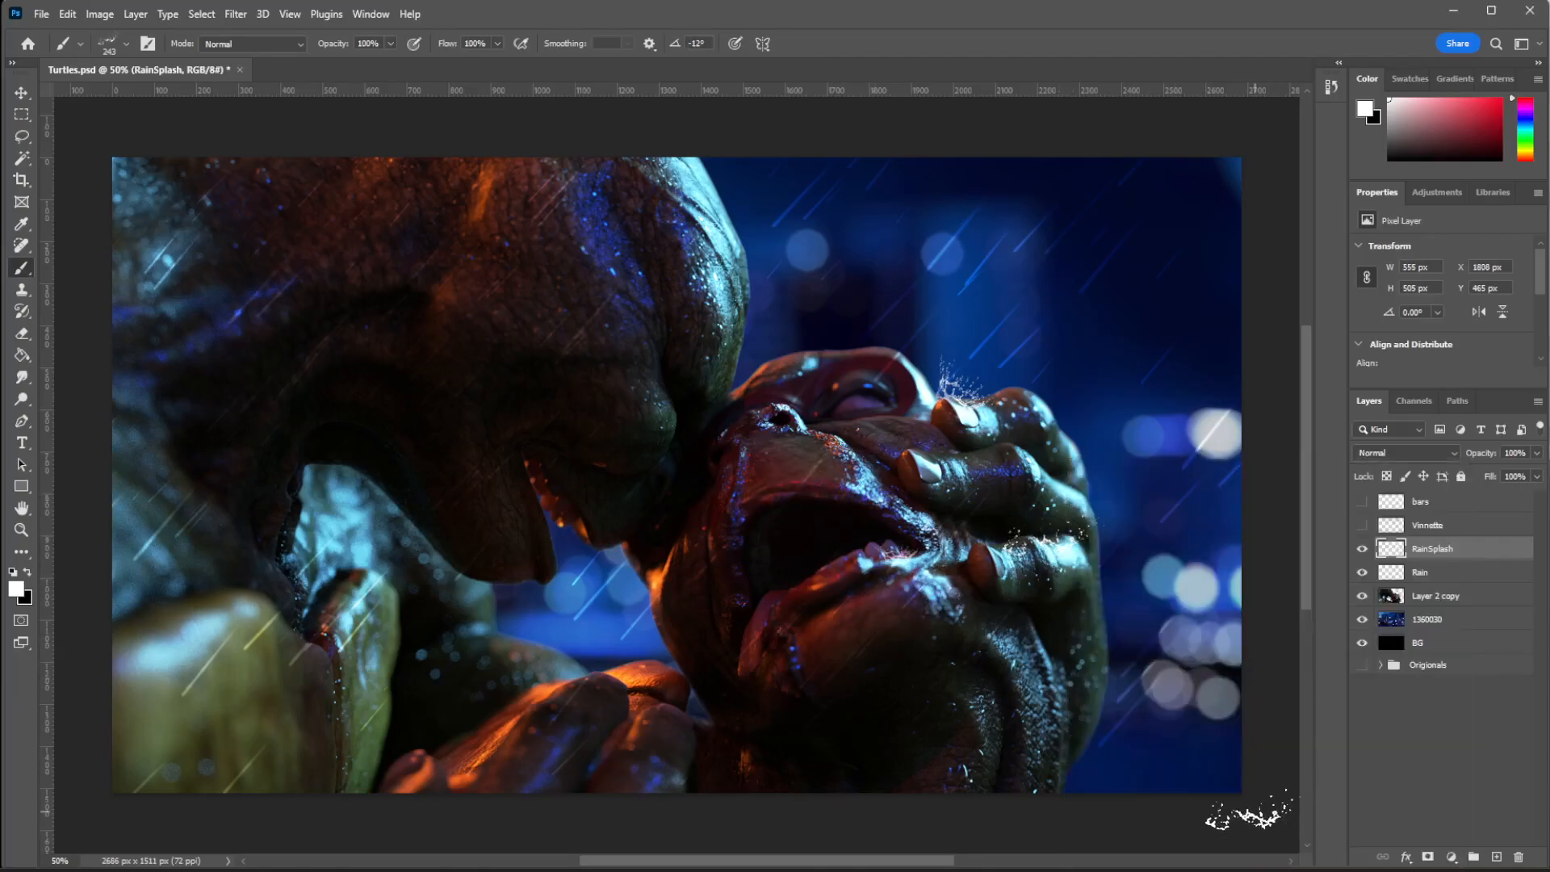
Stamp a splash on the knuckle of the top finger with a 202 px splash brush rotated to -24°.
{"action": "right_click", "coordinate": [939, 510]}
{"action": "left_click", "coordinate": [876, 312]}
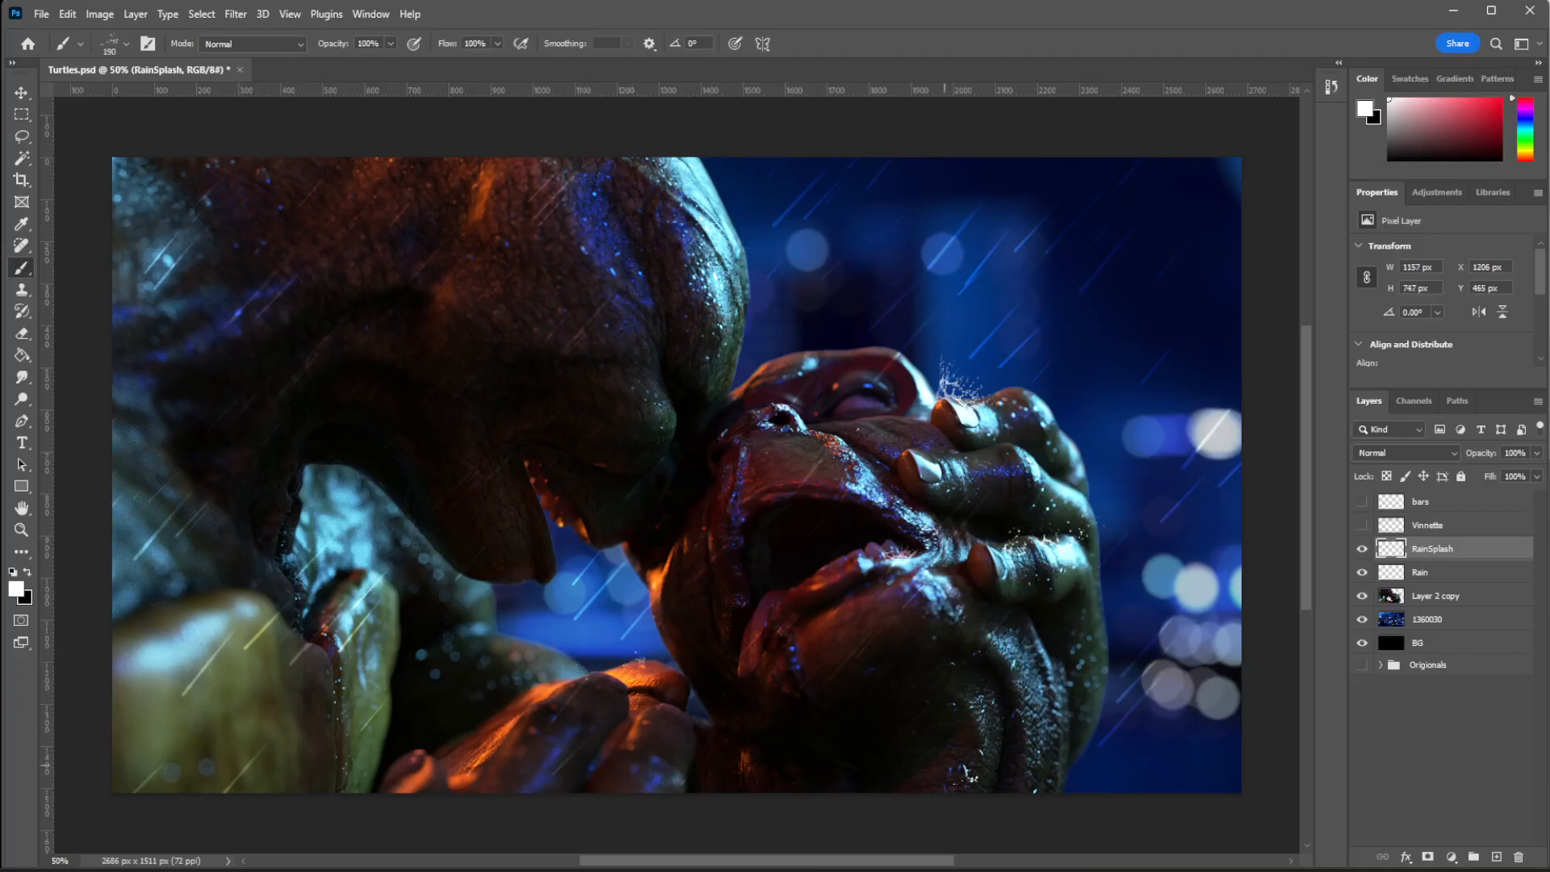
{"action": "right_click", "coordinate": [1041, 400]}
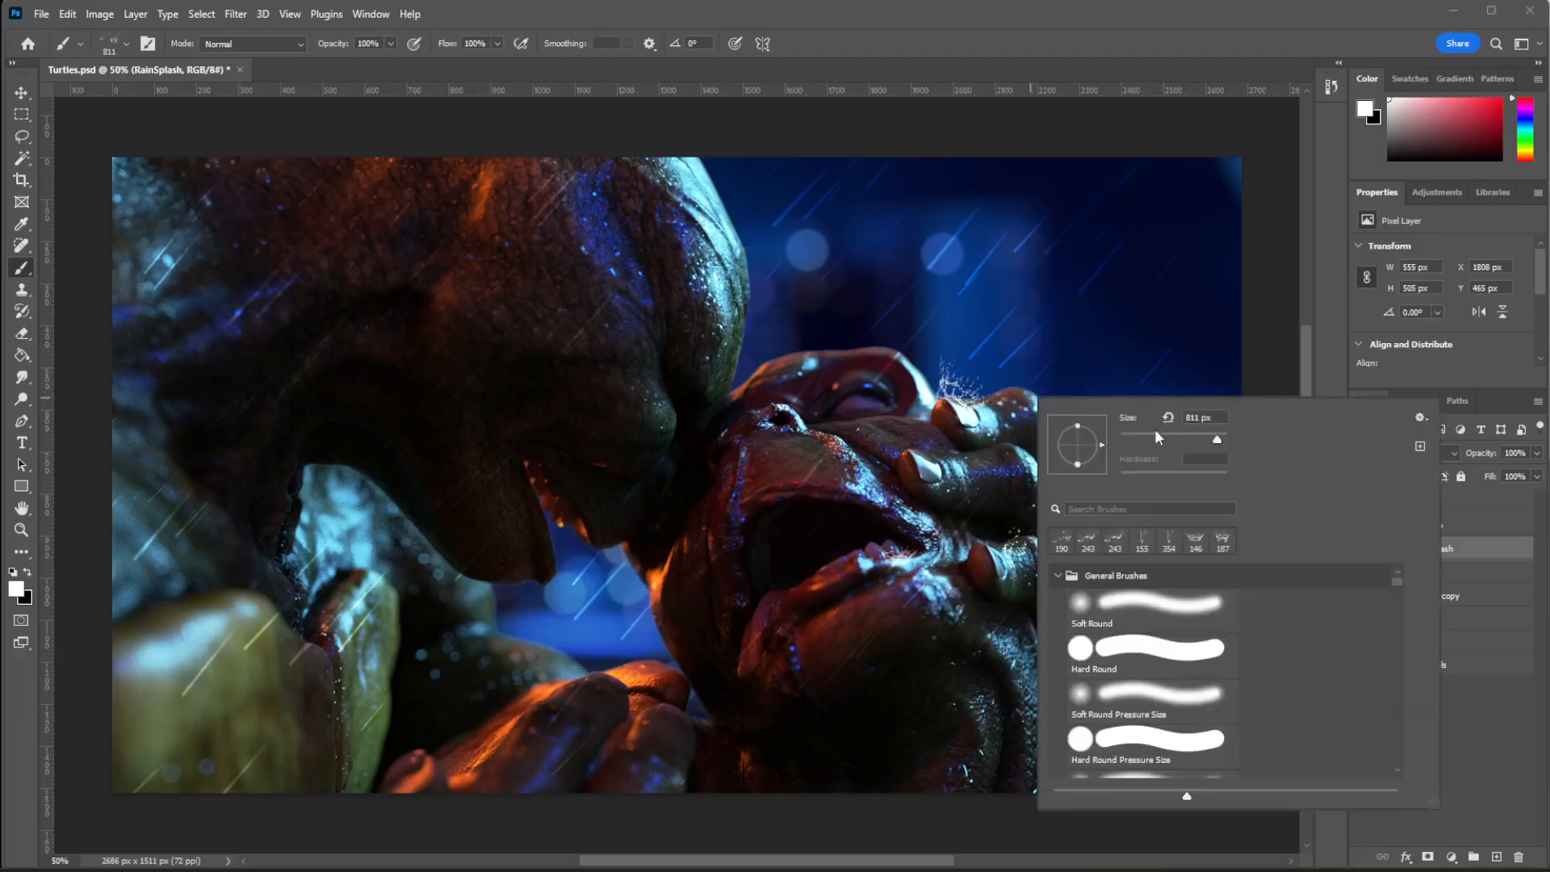
{"action": "left_click", "coordinate": [1076, 410]}
{"action": "right_click", "coordinate": [1076, 411]}
{"action": "left_click_drag", "start_coordinate": [1253, 450], "coordinate": [1241, 460]}
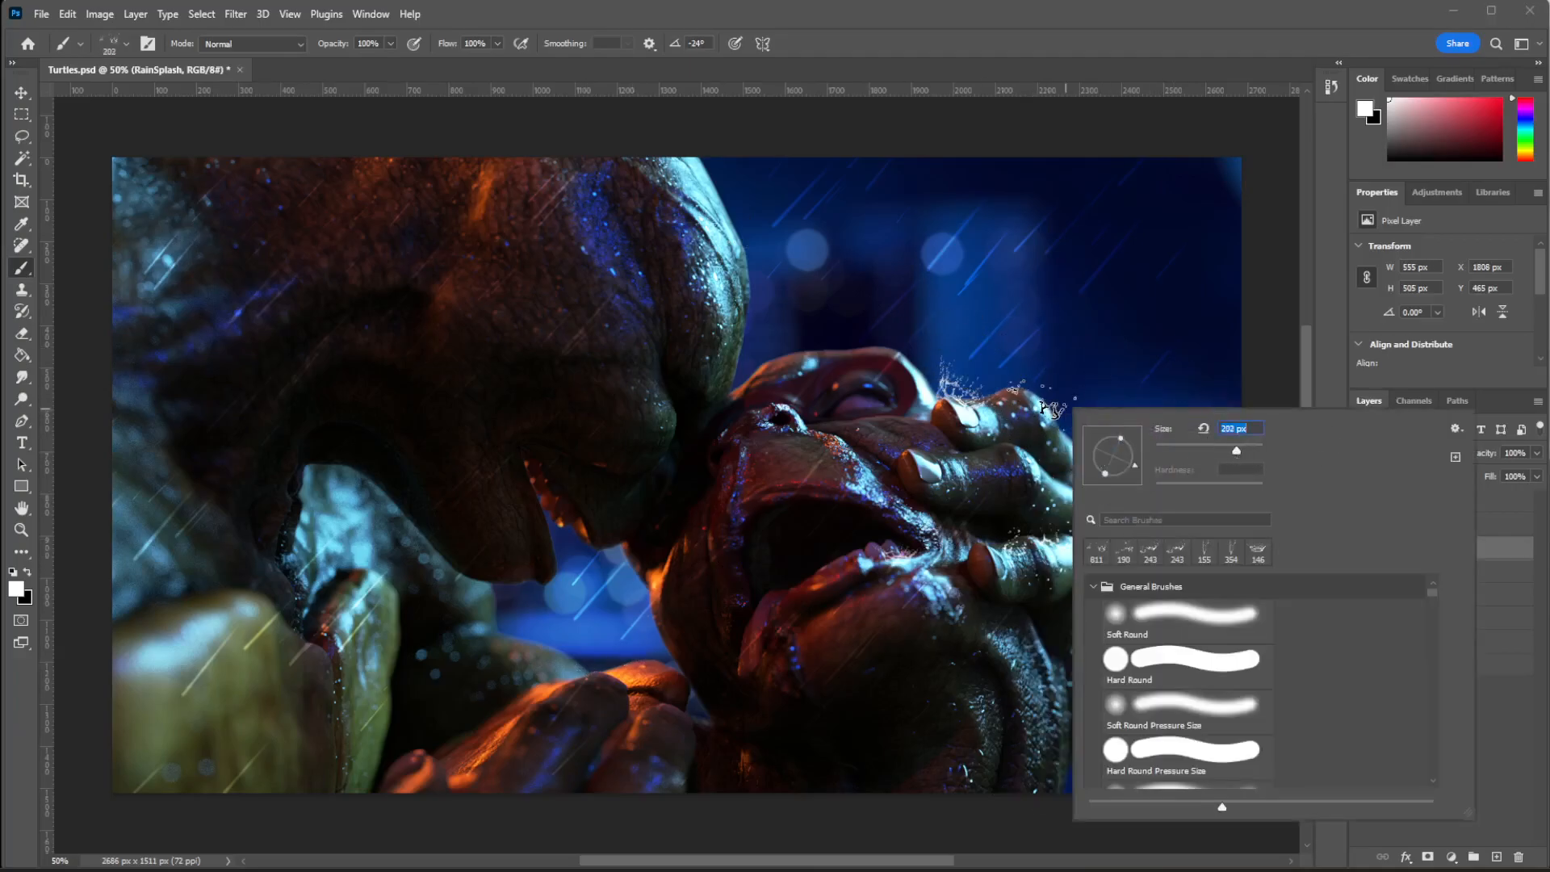
{"action": "key", "text": "Return"}
Switch to a drip brush at 183 px and stamp water dripping from the chin of the large head.
{"action": "key", "text": "period"}
{"action": "key", "text": "period"}
{"action": "key", "text": "period"}
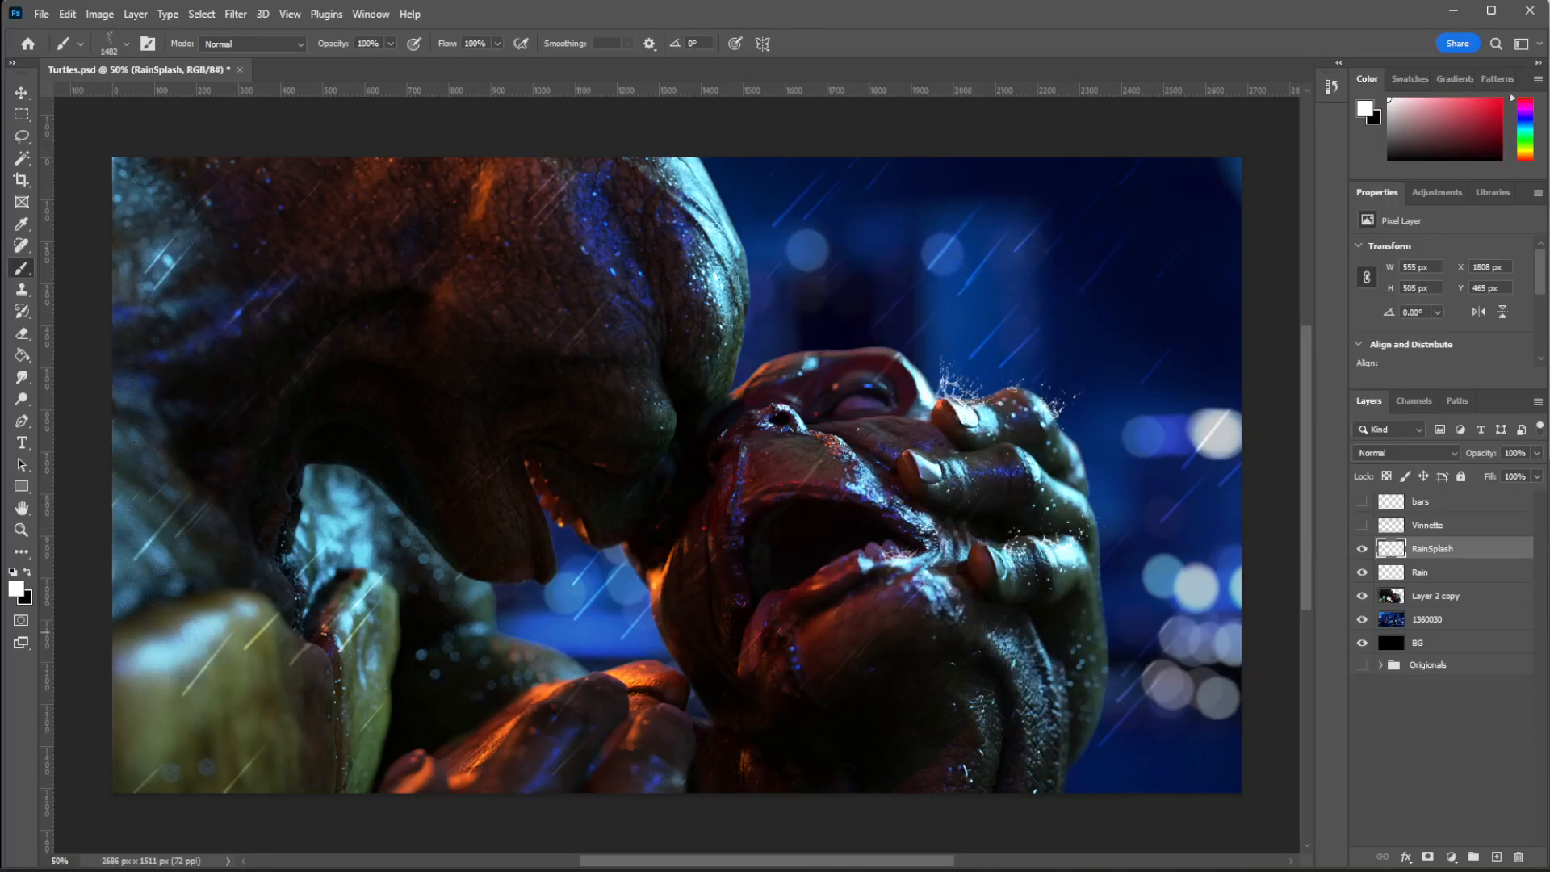
{"action": "right_click", "coordinate": [727, 498]}
{"action": "left_click_drag", "start_coordinate": [913, 498], "coordinate": [888, 500]}
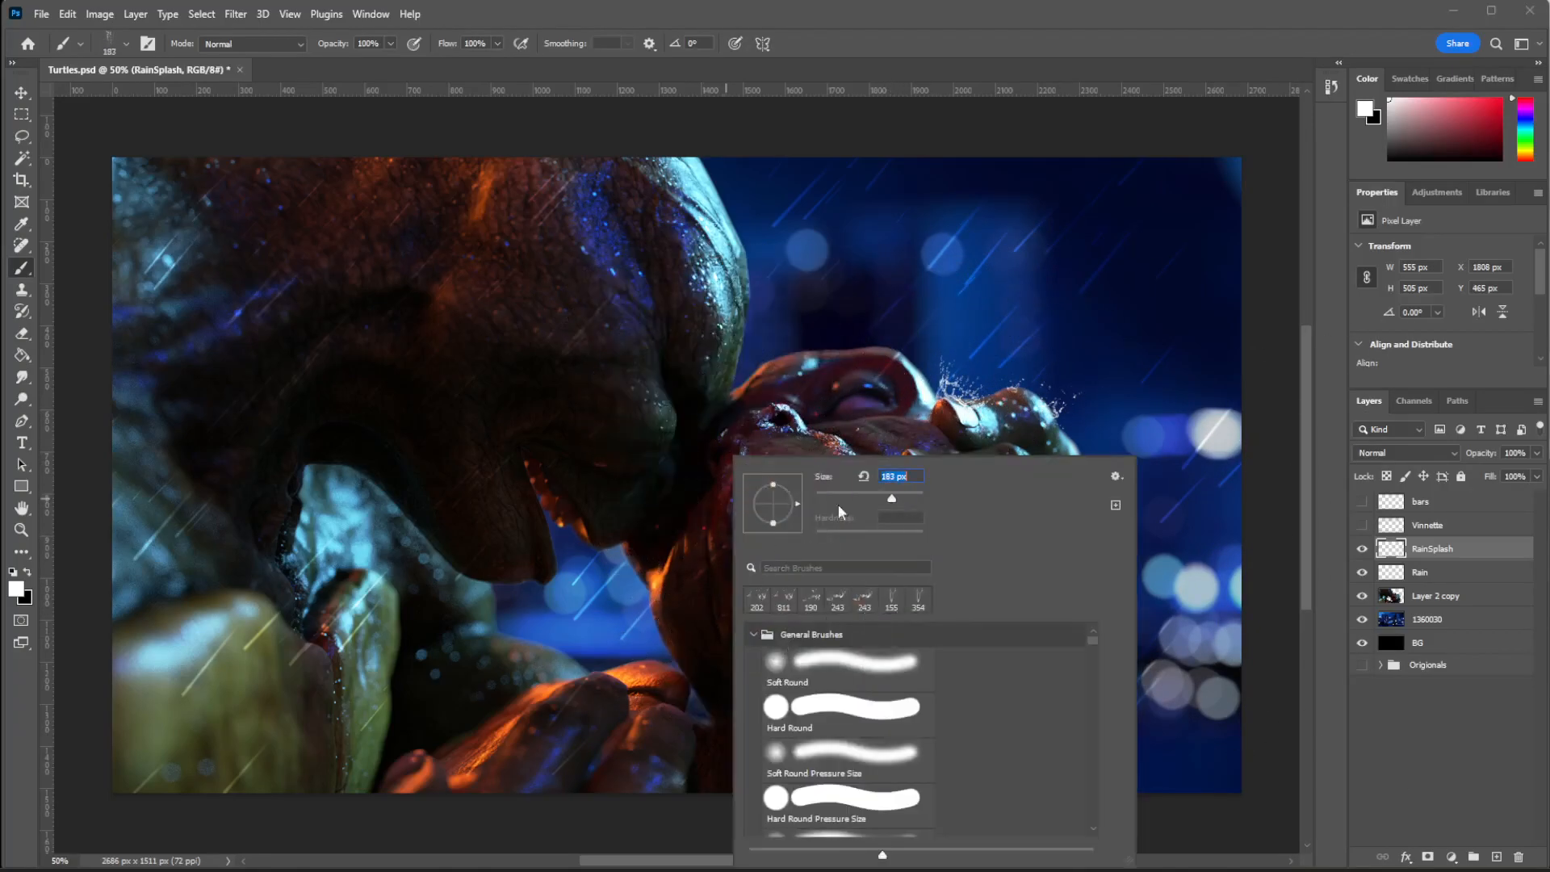
{"action": "key", "text": "Return"}
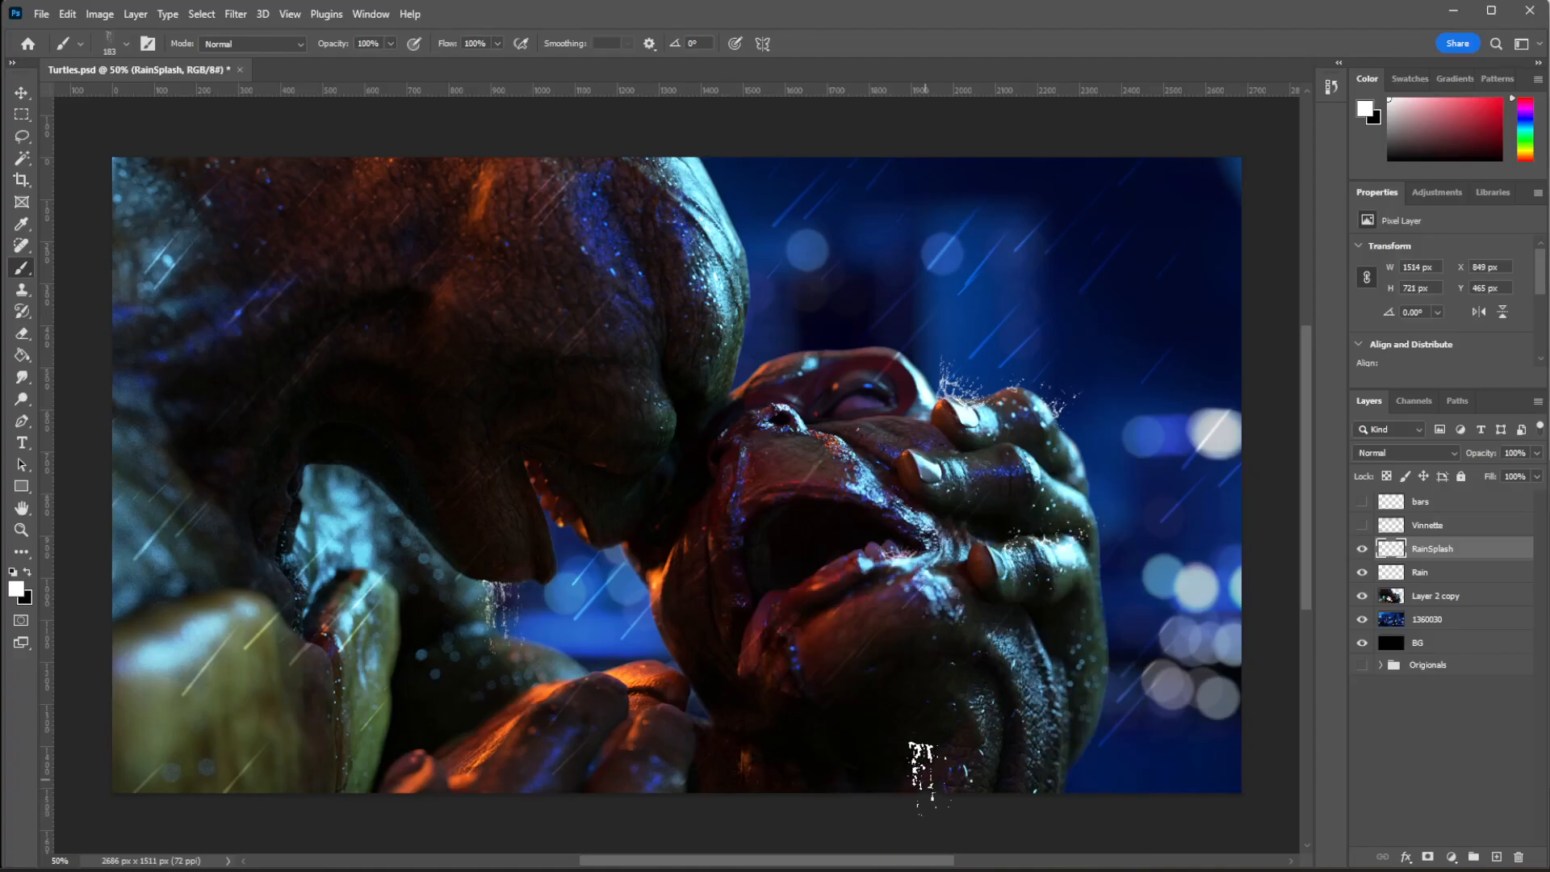
Stamp drips under the large head's jaw arch with another drip brush at 171 px, undoing the oversized test stamps.
{"action": "key", "text": "period"}
{"action": "key", "text": "period"}
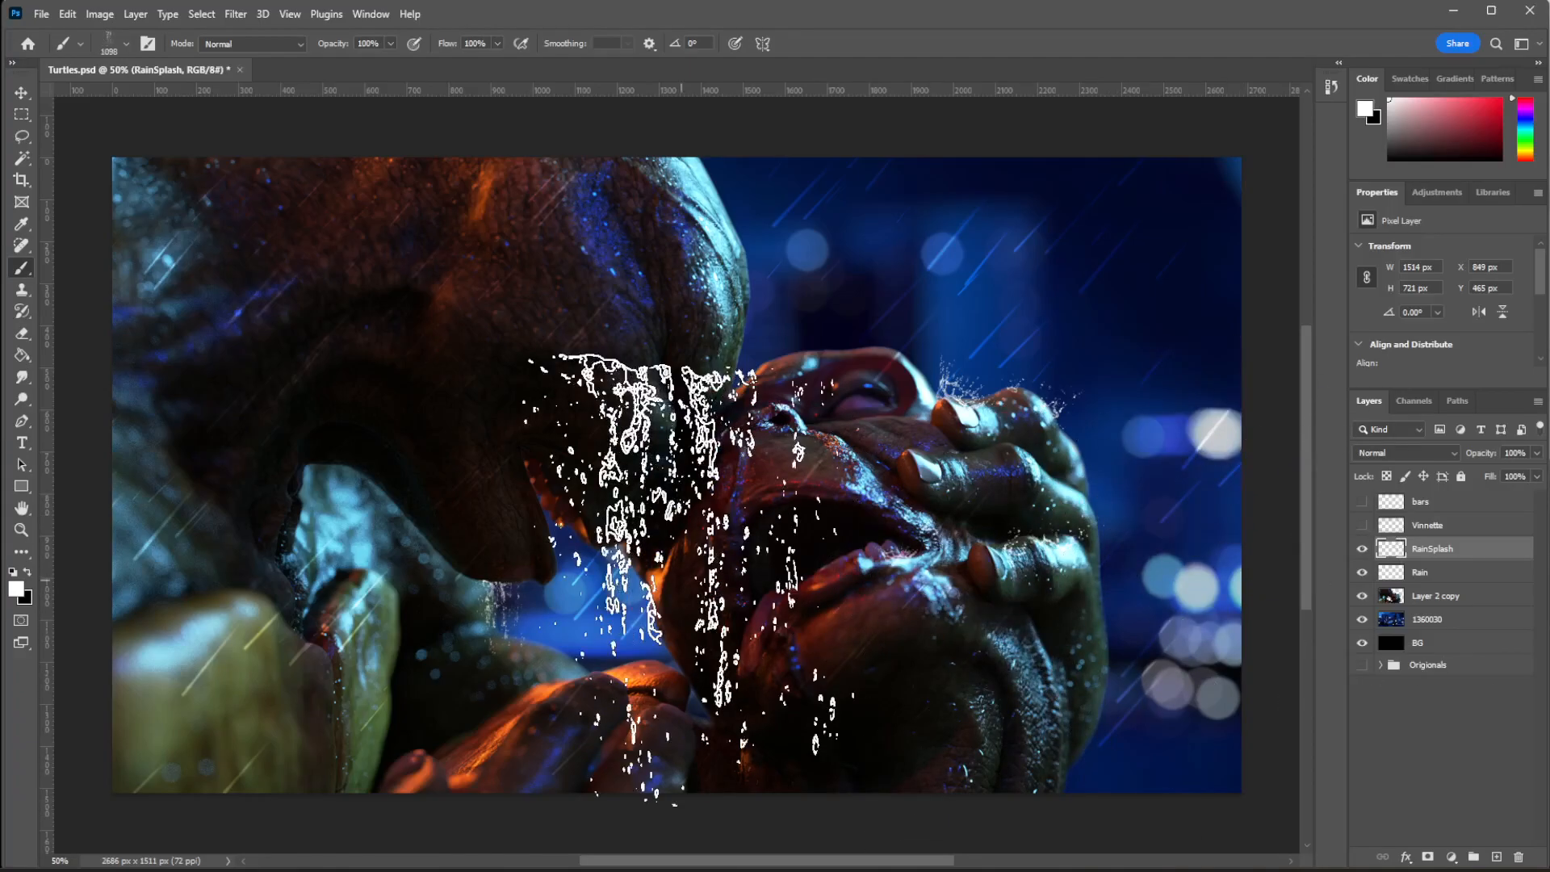
{"action": "right_click", "coordinate": [688, 569]}
{"action": "left_click_drag", "start_coordinate": [874, 501], "coordinate": [859, 502]}
{"action": "left_click", "coordinate": [519, 626]}
{"action": "key", "text": "ctrl+z"}
{"action": "left_click", "coordinate": [618, 511]}
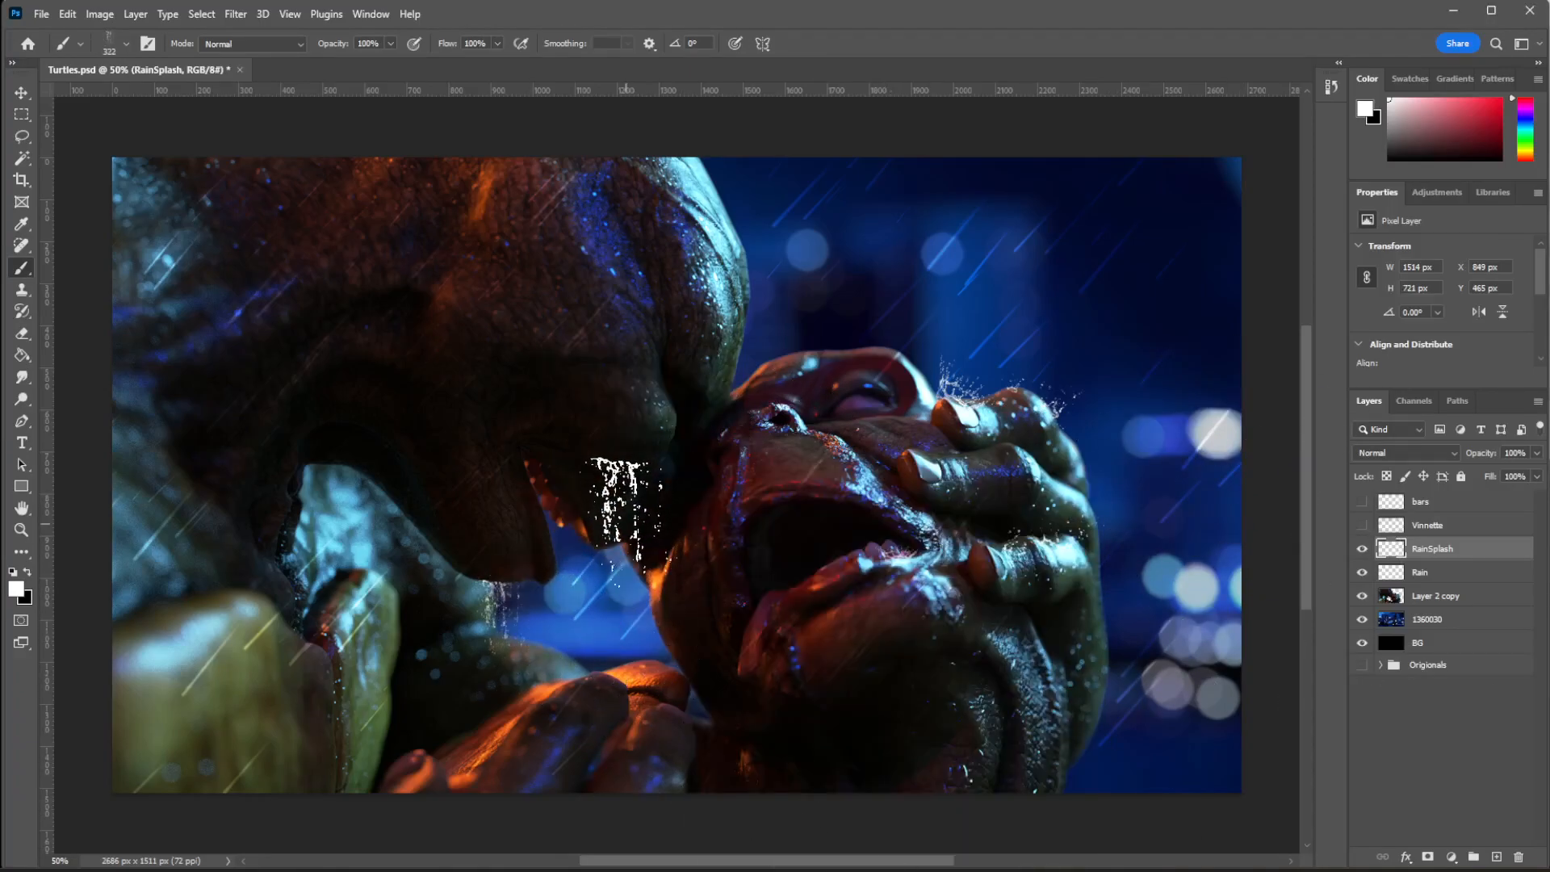
{"action": "key", "text": "ctrl+z"}
{"action": "right_click", "coordinate": [664, 474]}
{"action": "left_click_drag", "start_coordinate": [841, 500], "coordinate": [827, 501]}
{"action": "key", "text": "Return"}
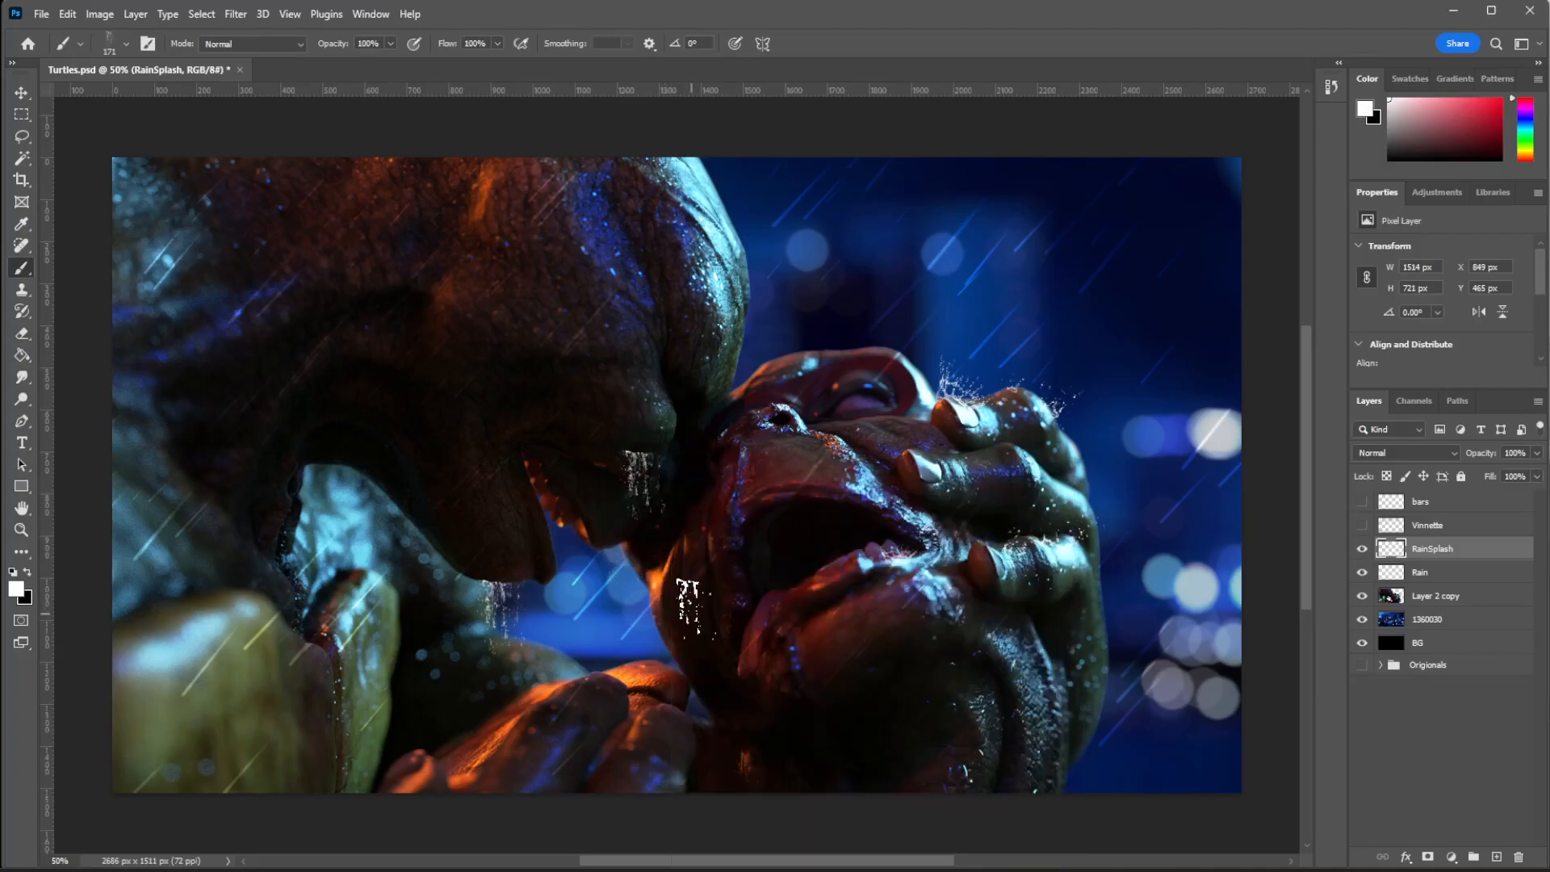
{"action": "left_click", "coordinate": [339, 478]}
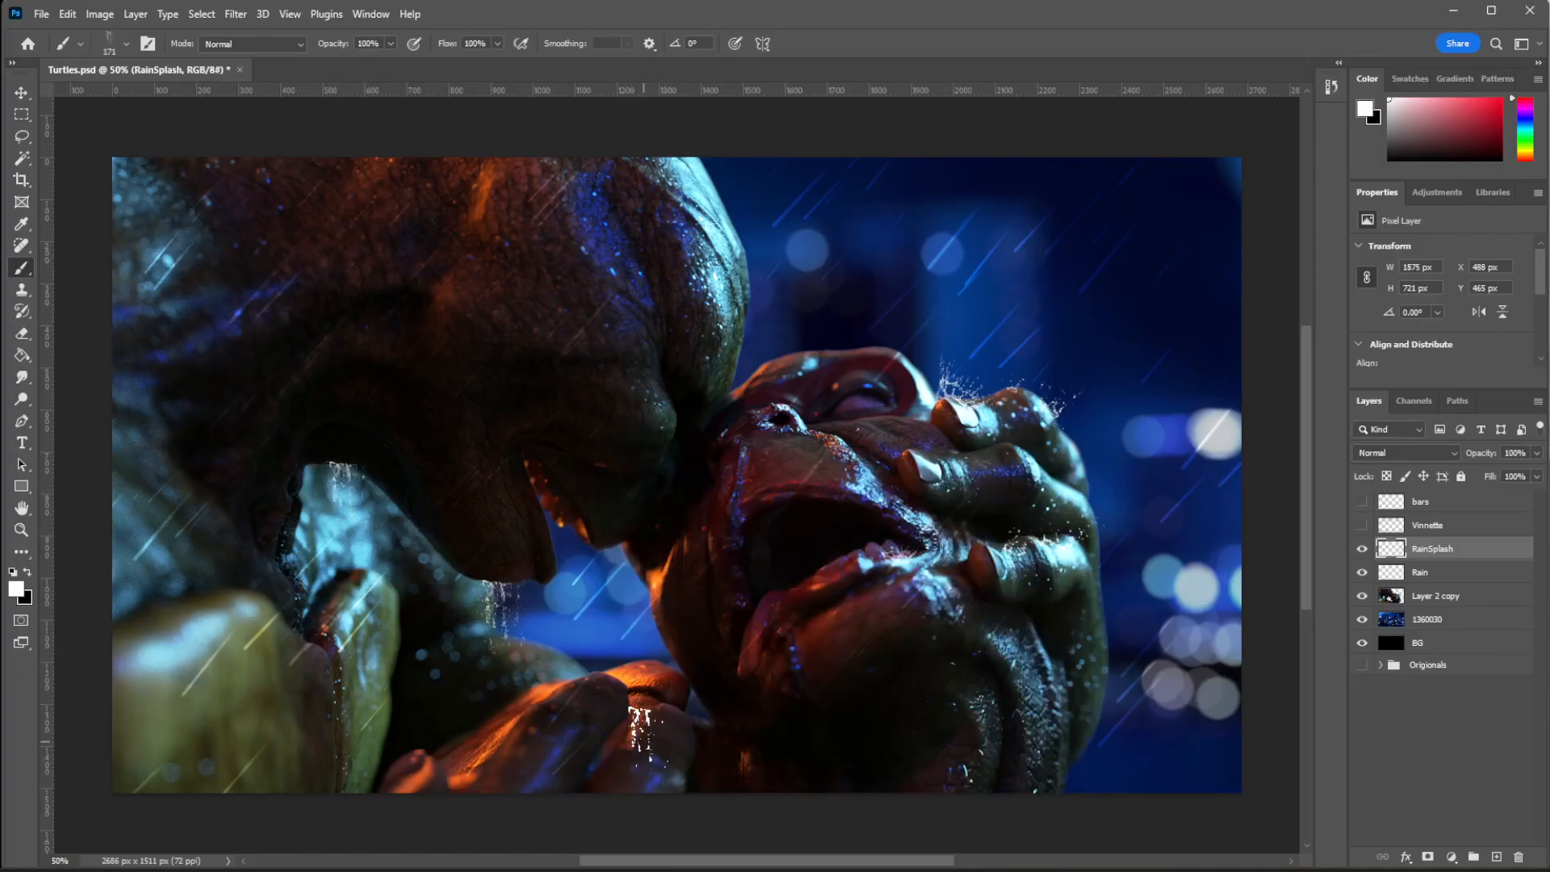
Set the Eraser to the Soft Round tip at 67 px for touching up the splash layer.
{"action": "key", "text": "e"}
{"action": "right_click", "coordinate": [736, 386]}
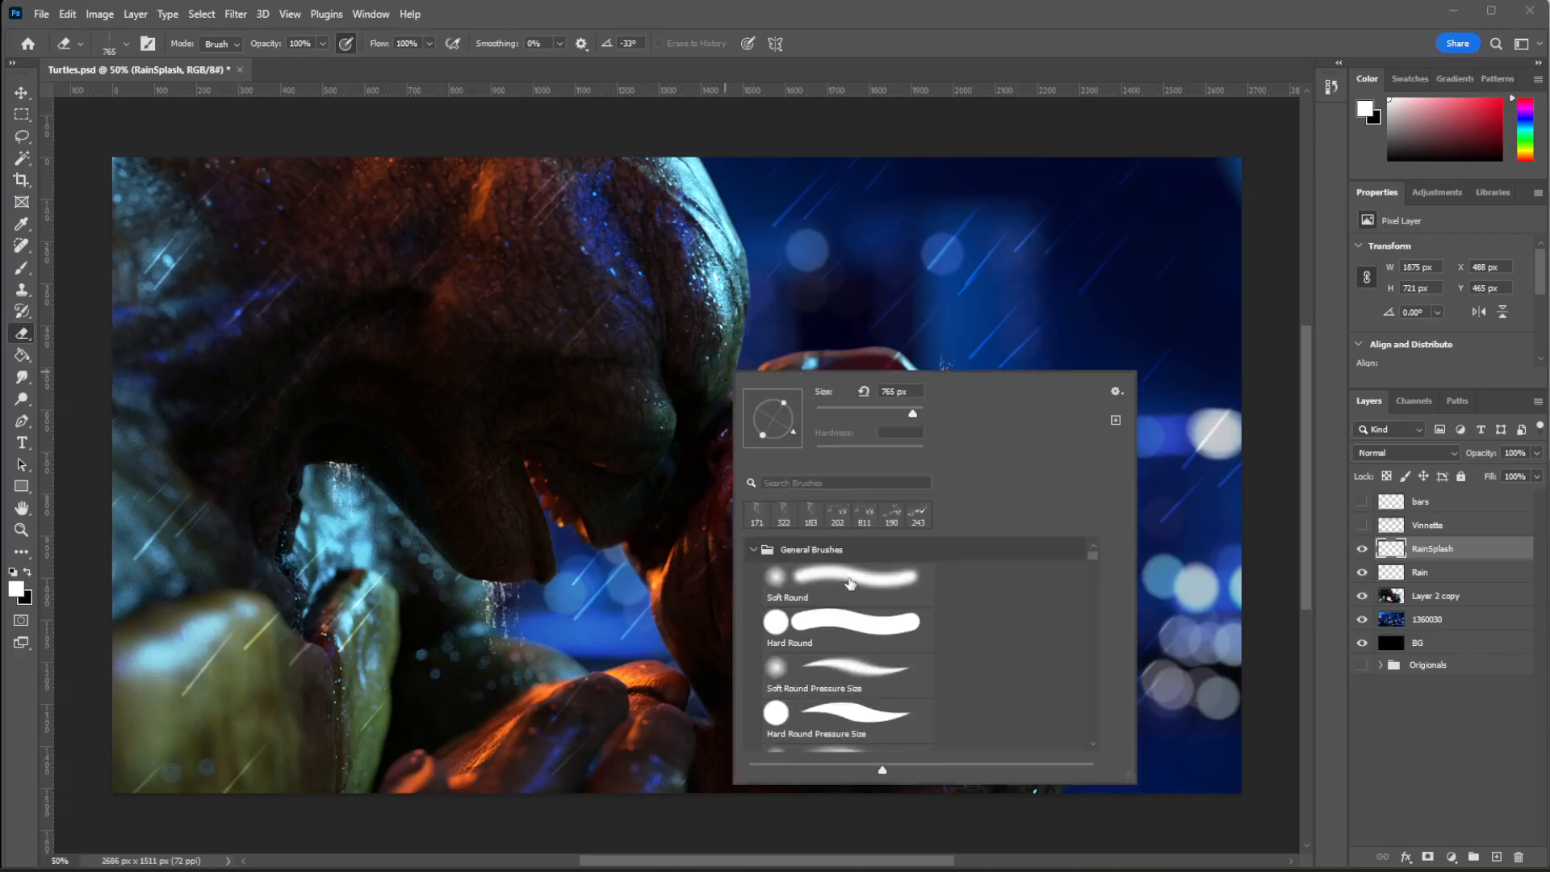
{"action": "key", "text": "Return"}
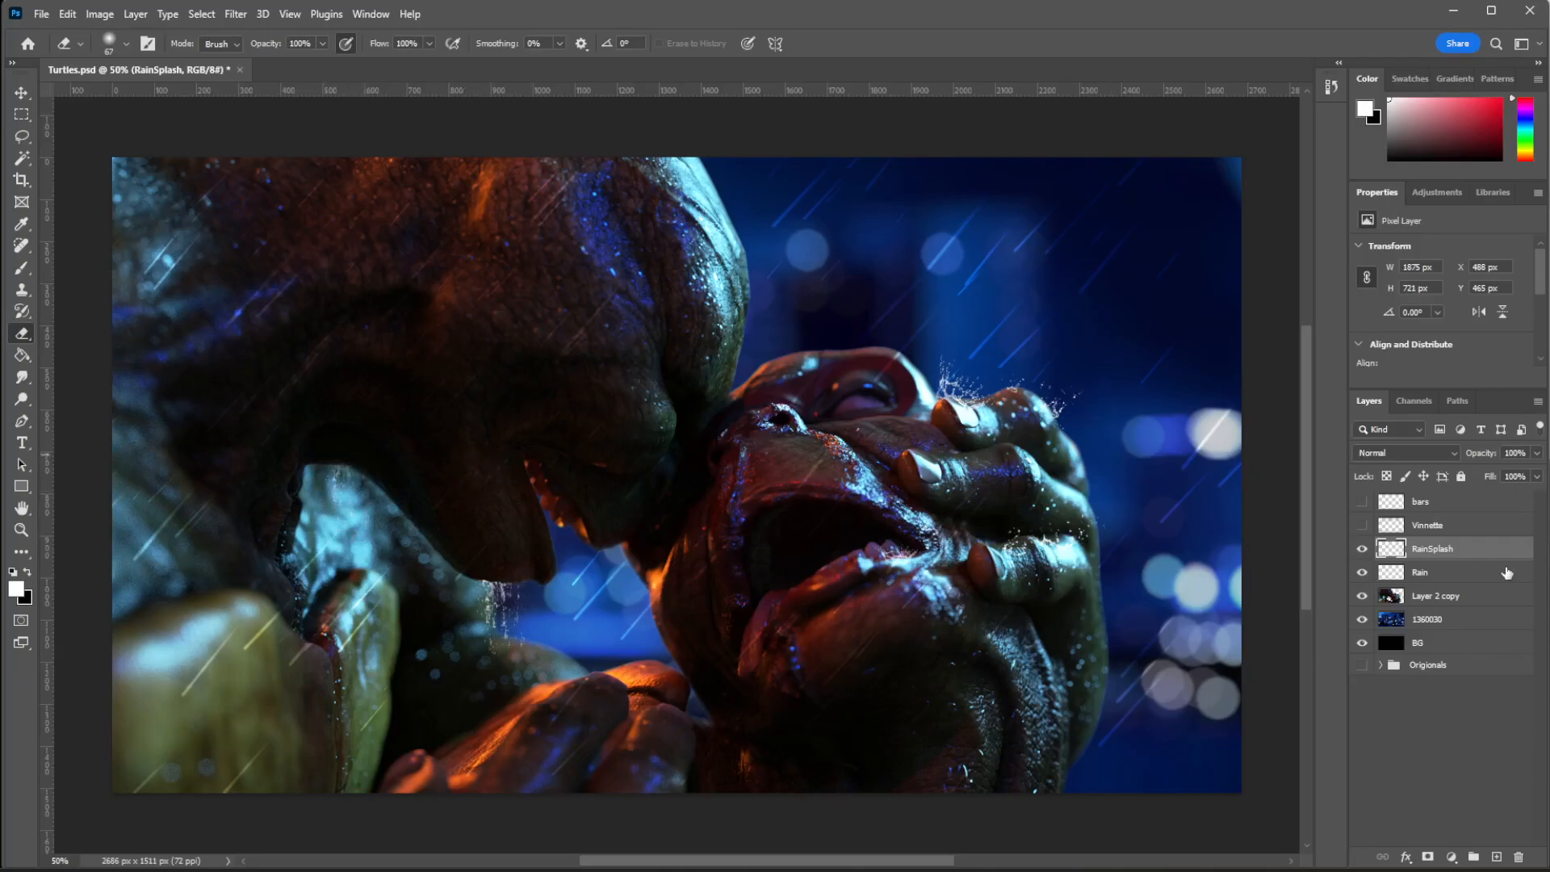
Try stamping a thin falling drip between the two heads with a 322 px drip brush.
{"action": "left_click", "coordinate": [17, 269]}
{"action": "right_click", "coordinate": [817, 437]}
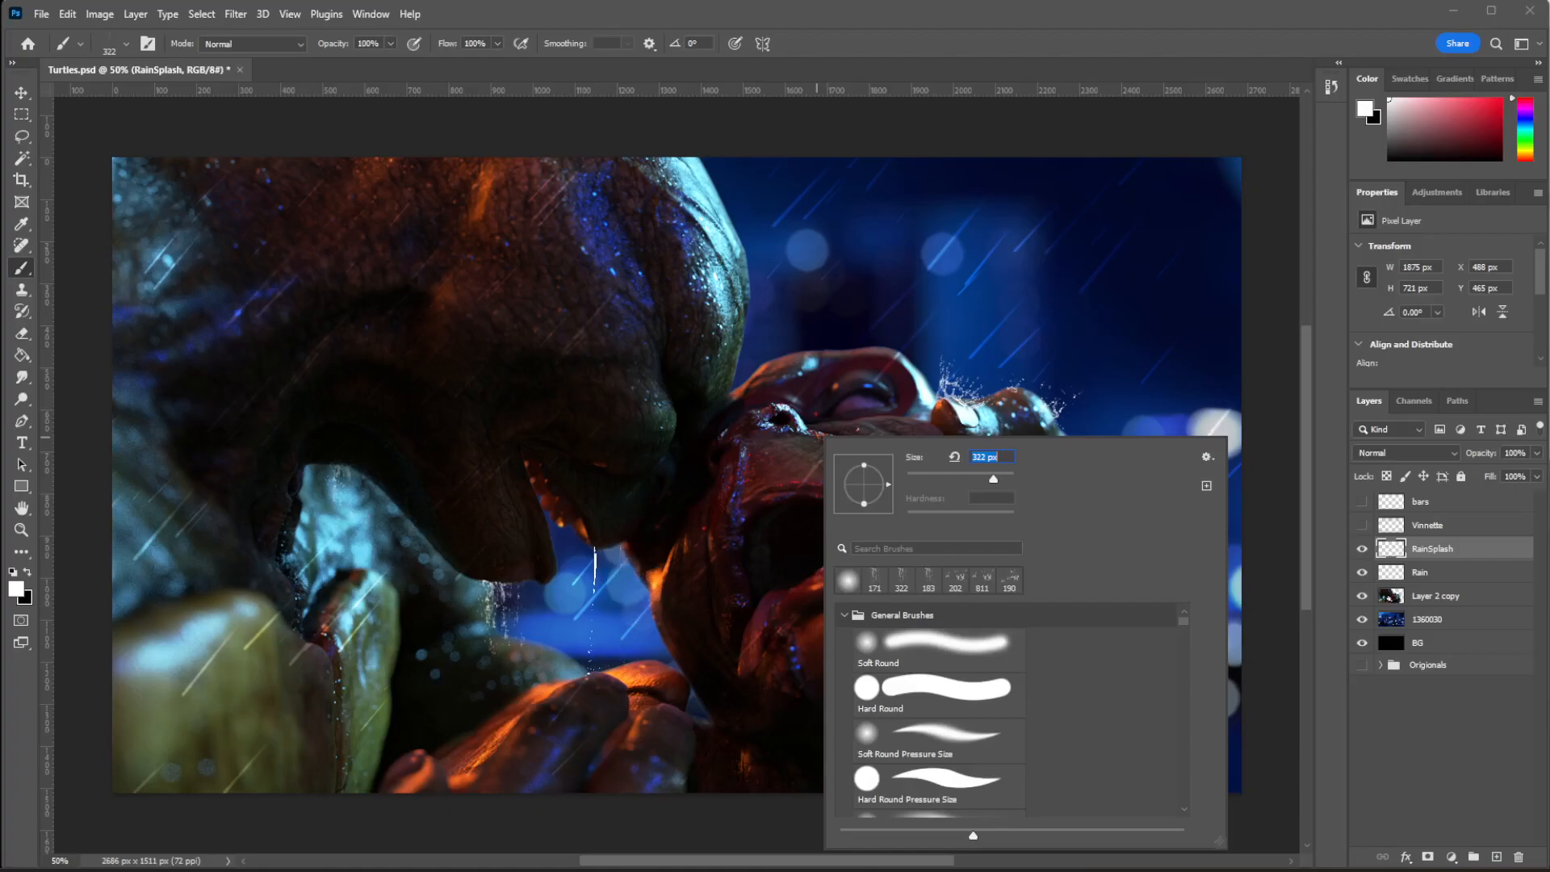
{"action": "key", "text": "Return"}
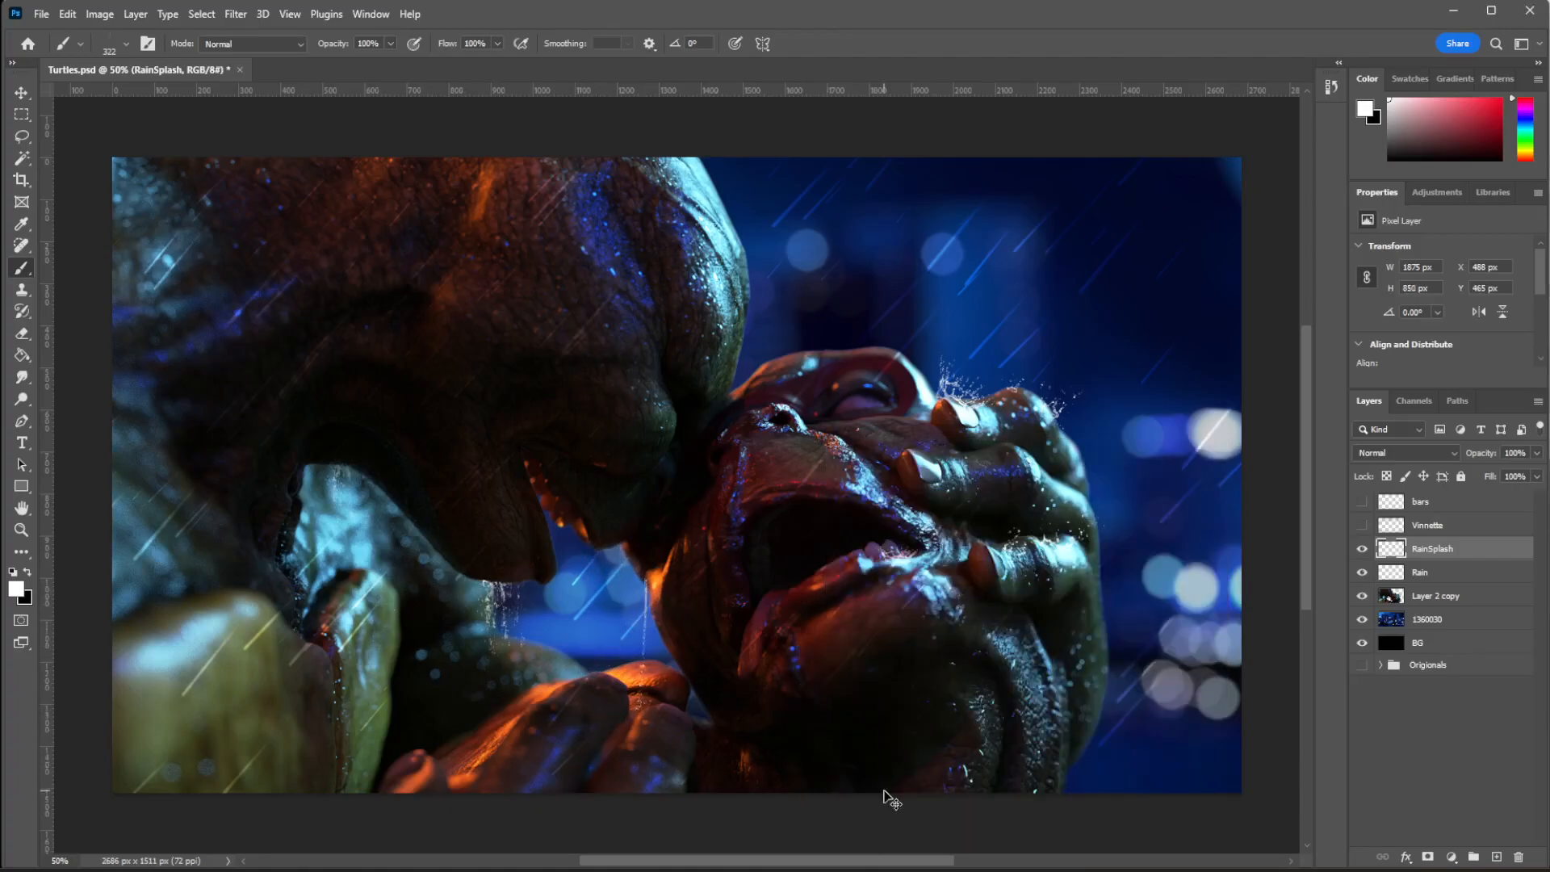
{"action": "key", "text": "ctrl+z"}
Set the RainSplash layer's blend mode to Vivid Light.
{"action": "left_click", "coordinate": [1406, 454]}
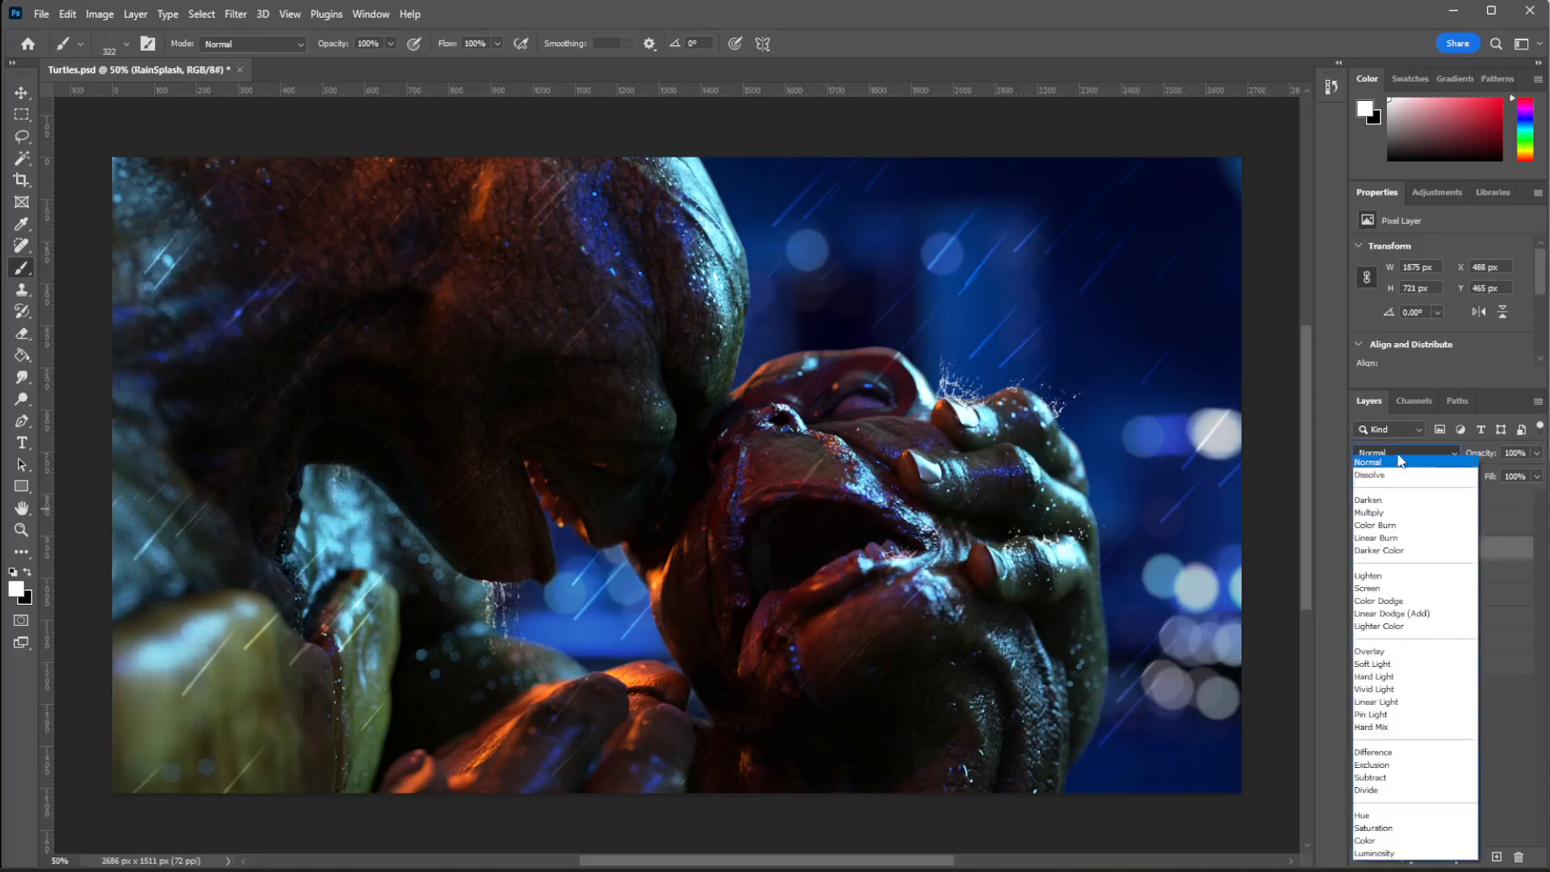
{"action": "left_click", "coordinate": [1370, 462]}
{"action": "left_click", "coordinate": [1371, 454]}
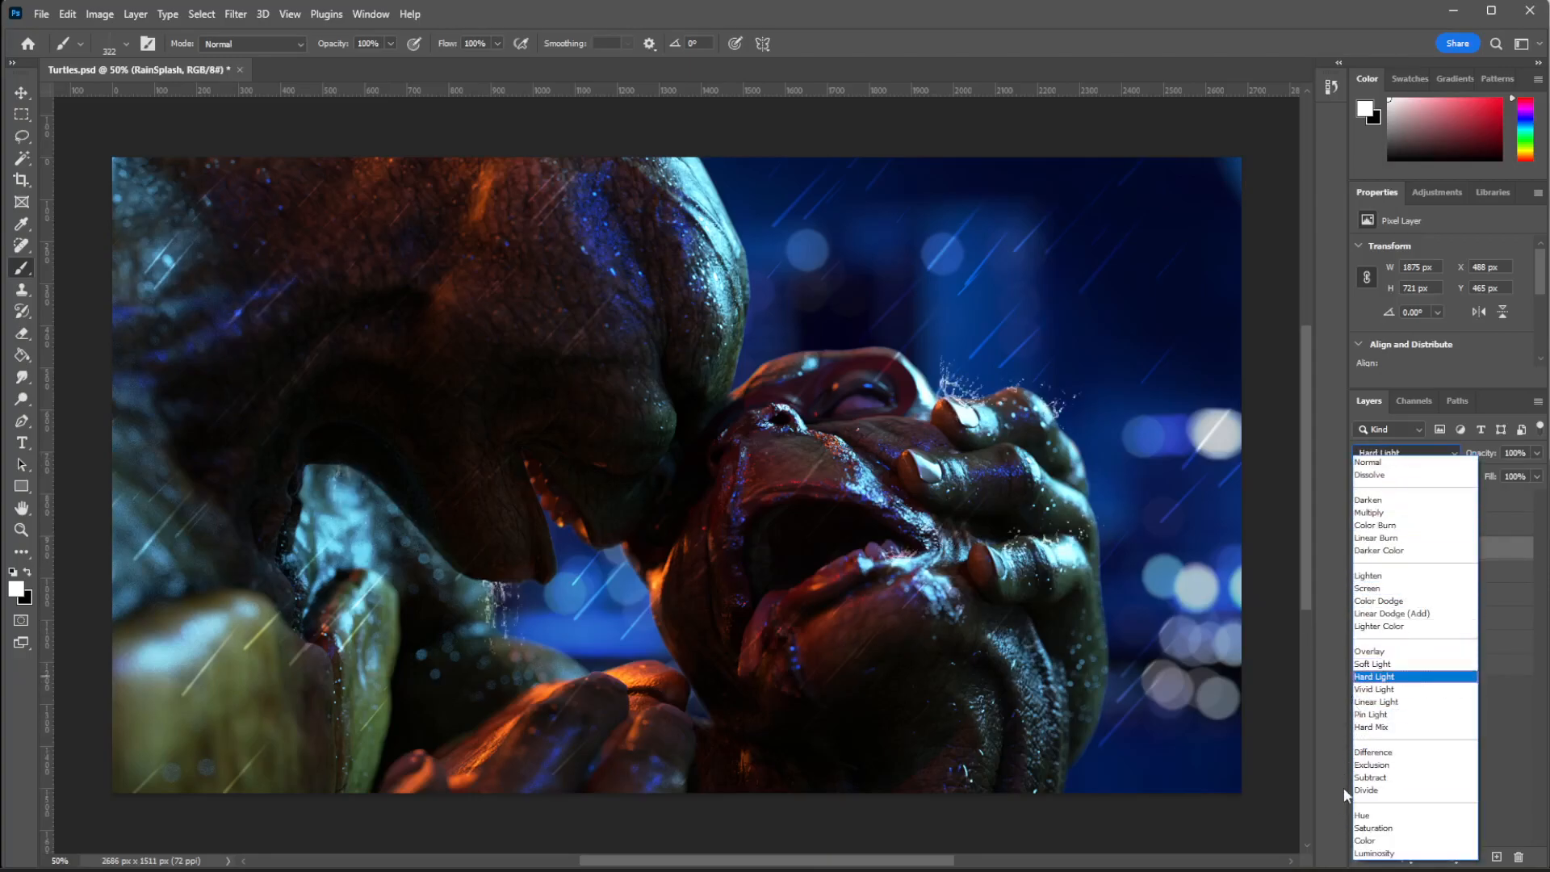
{"action": "left_click", "coordinate": [1369, 690]}
{"action": "key", "text": "e"}
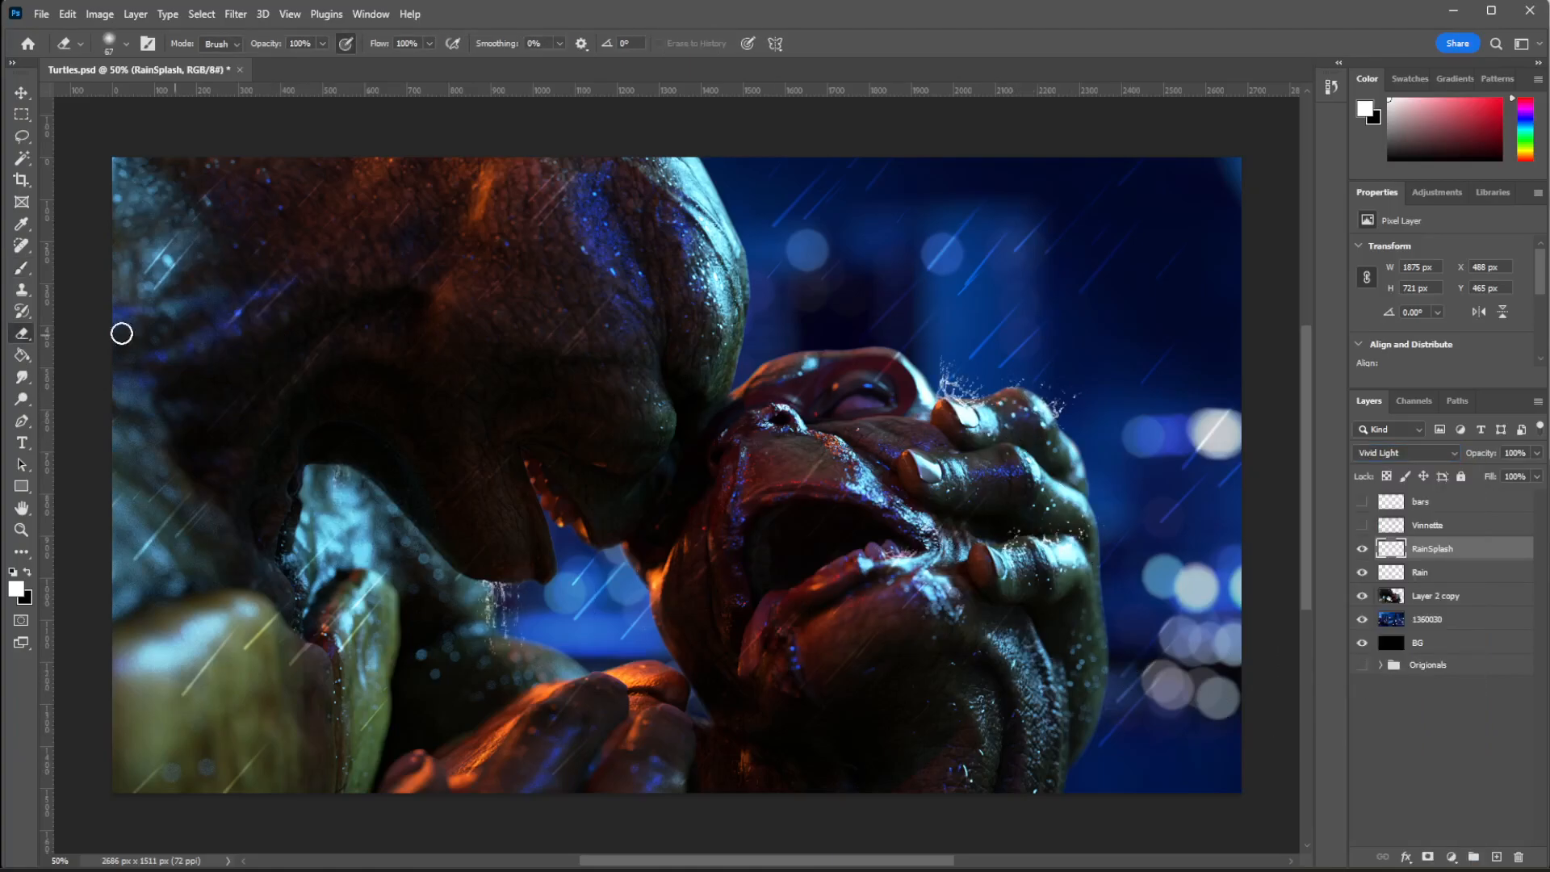
Return to the Brush tool and create a new layer named Rain2 above RainSplash.
{"action": "key", "text": "b"}
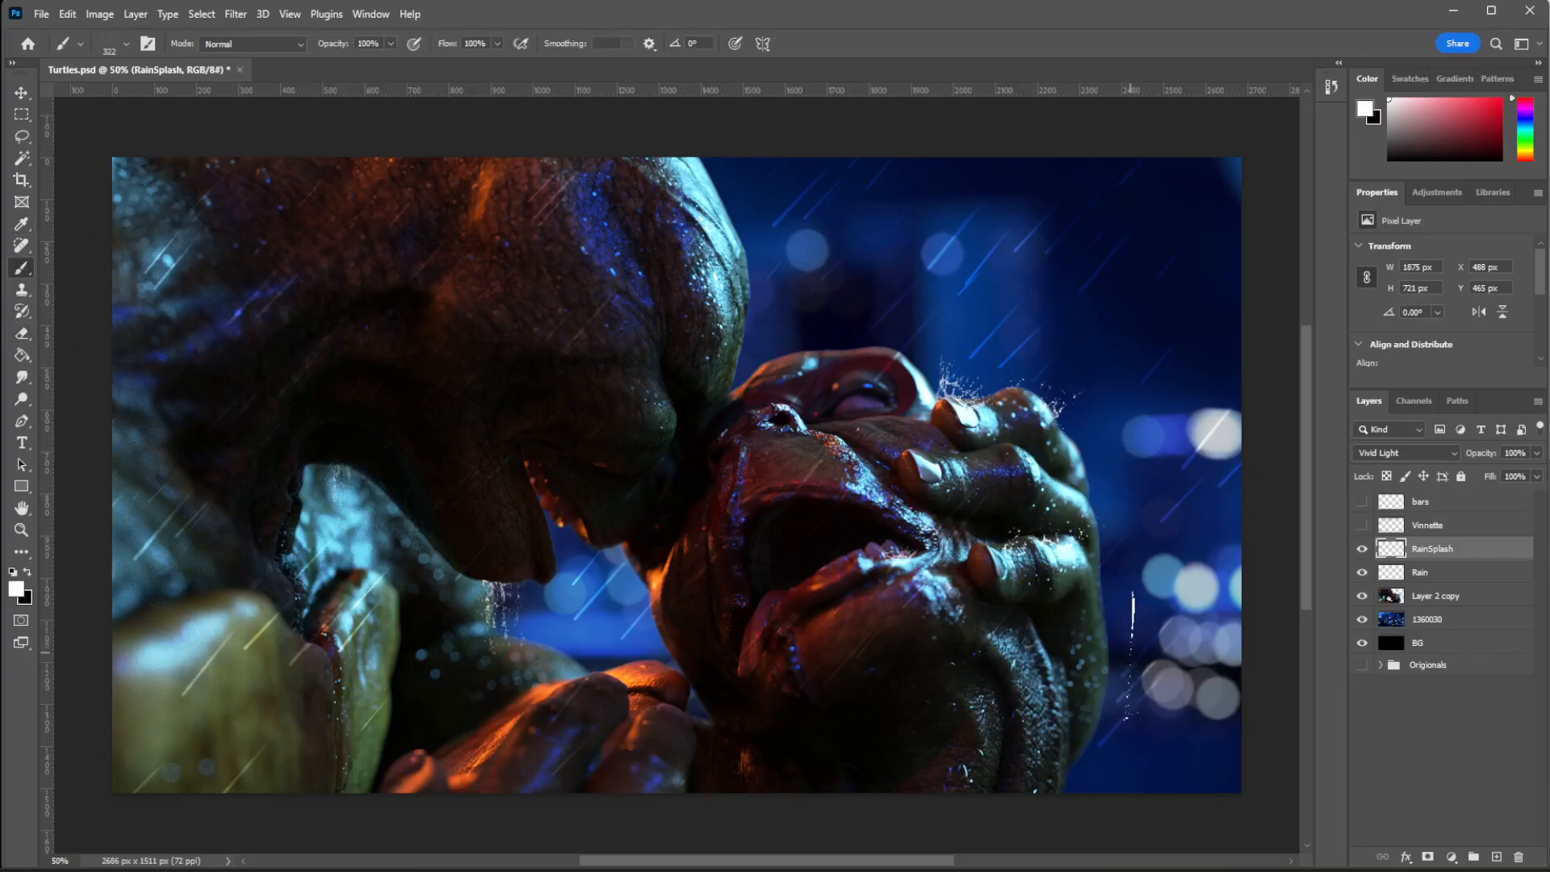
{"action": "left_click", "coordinate": [1538, 402]}
{"action": "left_click", "coordinate": [1545, 217]}
{"action": "type", "text": "Rain2"}
{"action": "key", "text": "Return"}
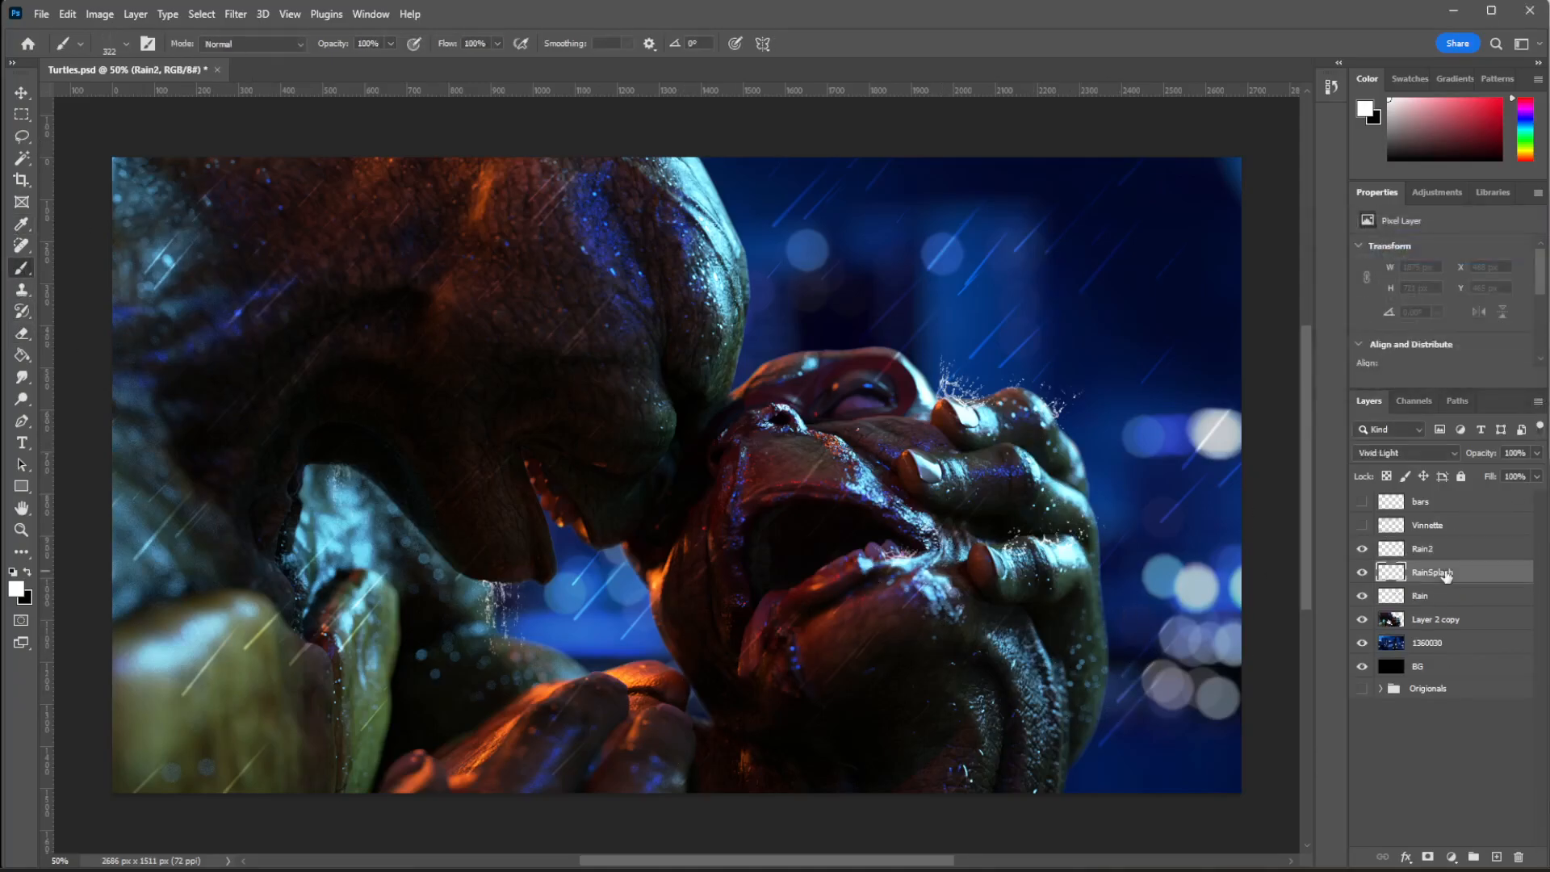
Set the Rain2 layer's blend mode to Vivid Light and stamp thin vertical drips down the side of the upper turtle's head.
{"action": "left_click", "coordinate": [1404, 453]}
{"action": "left_click", "coordinate": [1382, 689]}
{"action": "left_click", "coordinate": [1085, 614]}
{"action": "key", "text": "ctrl+z"}
{"action": "left_click", "coordinate": [1052, 481]}
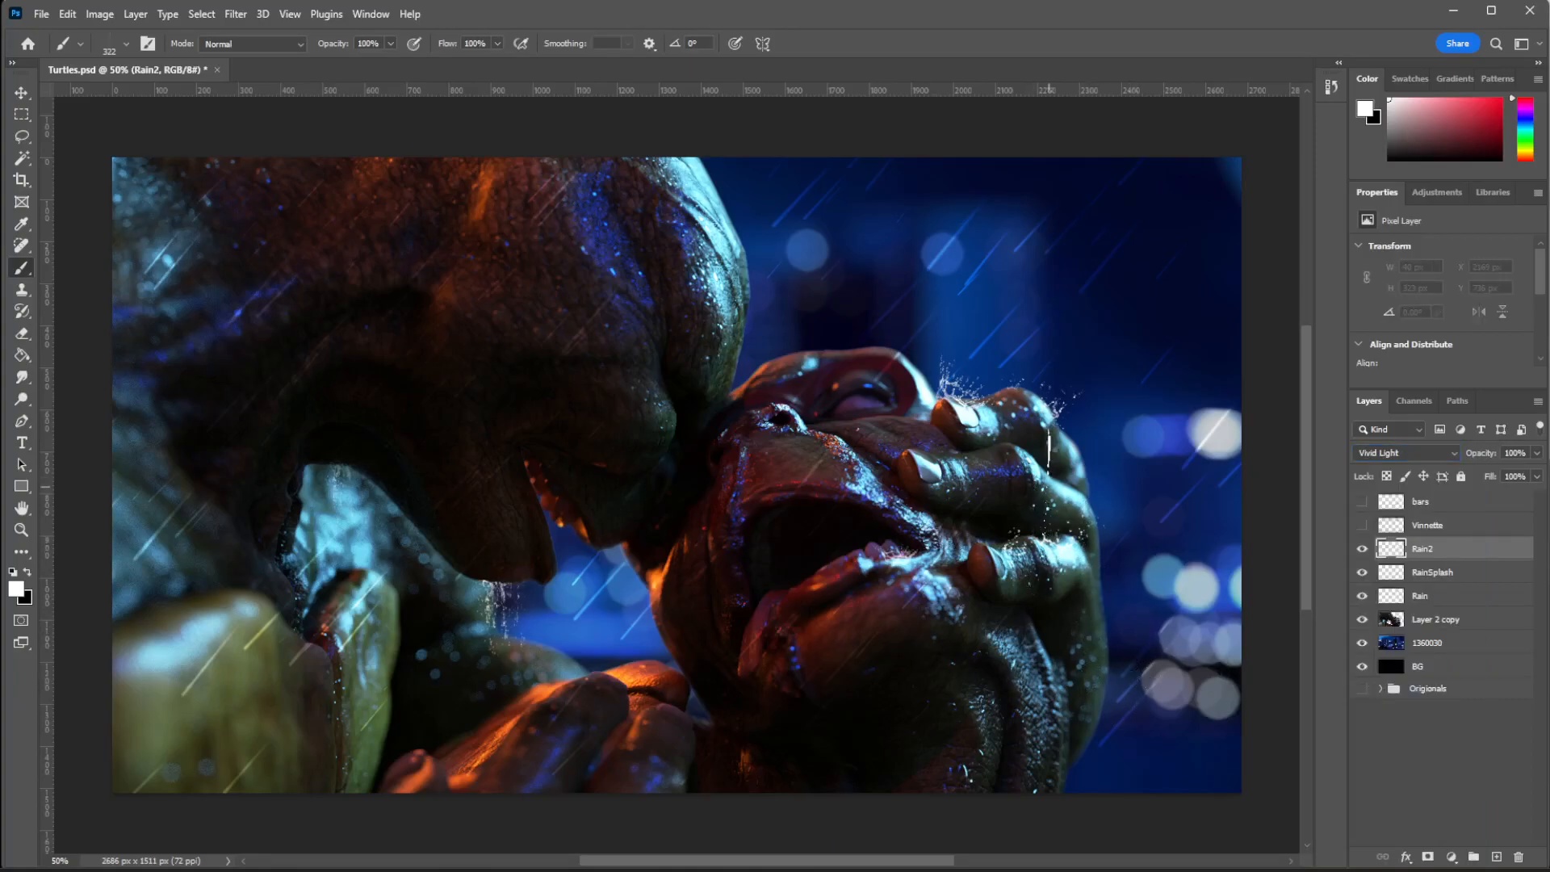
{"action": "left_click", "coordinate": [929, 668]}
{"action": "left_click", "coordinate": [743, 306]}
{"action": "key", "text": "ctrl+z"}
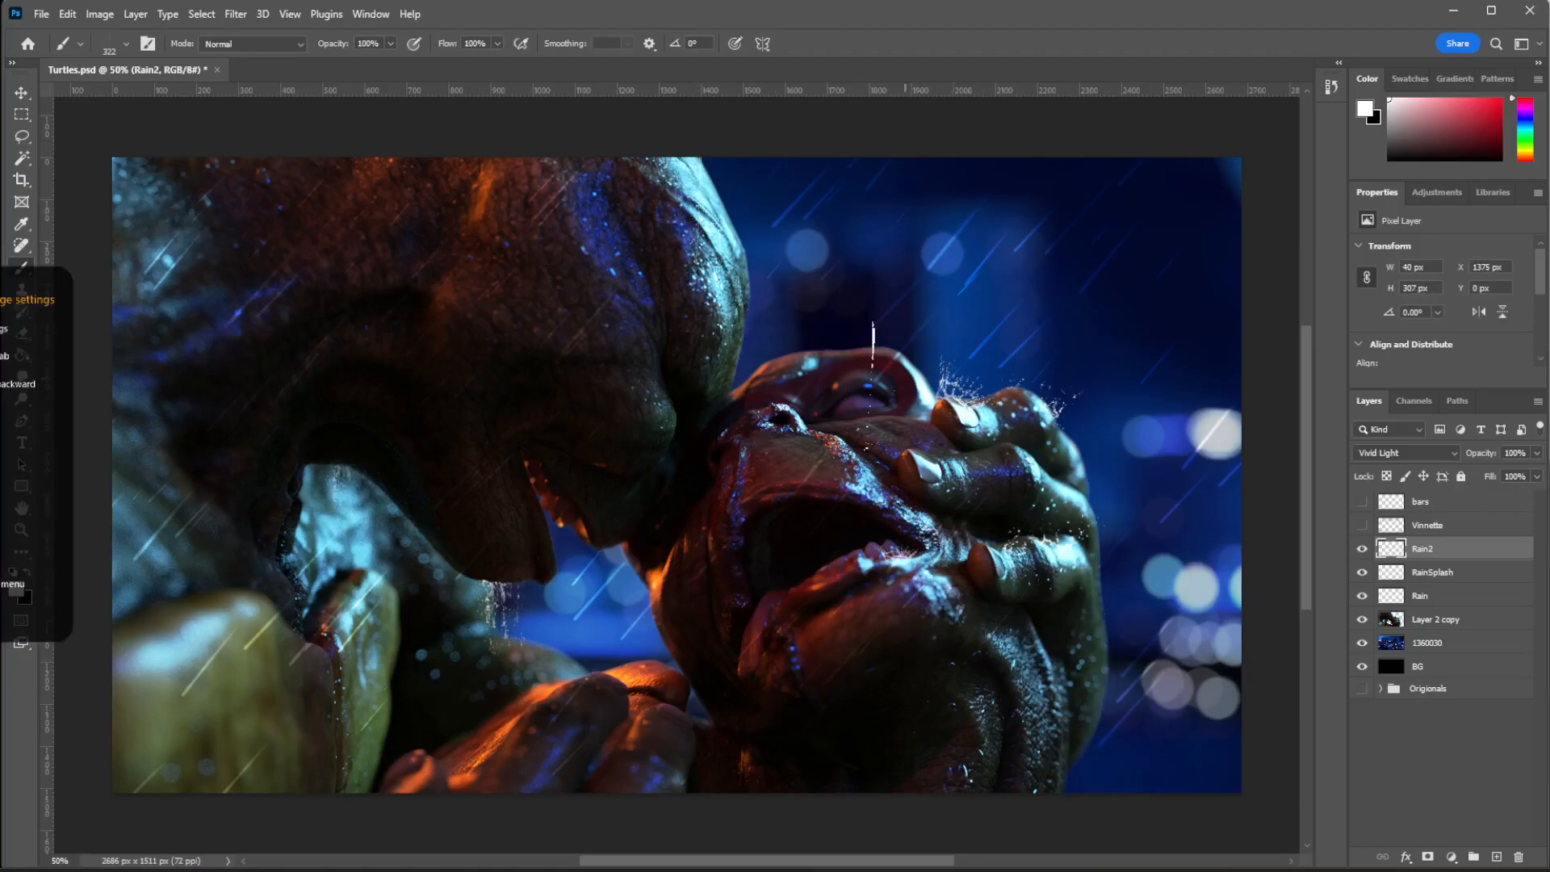
{"action": "left_click", "coordinate": [659, 373]}
{"action": "key", "text": "e"}
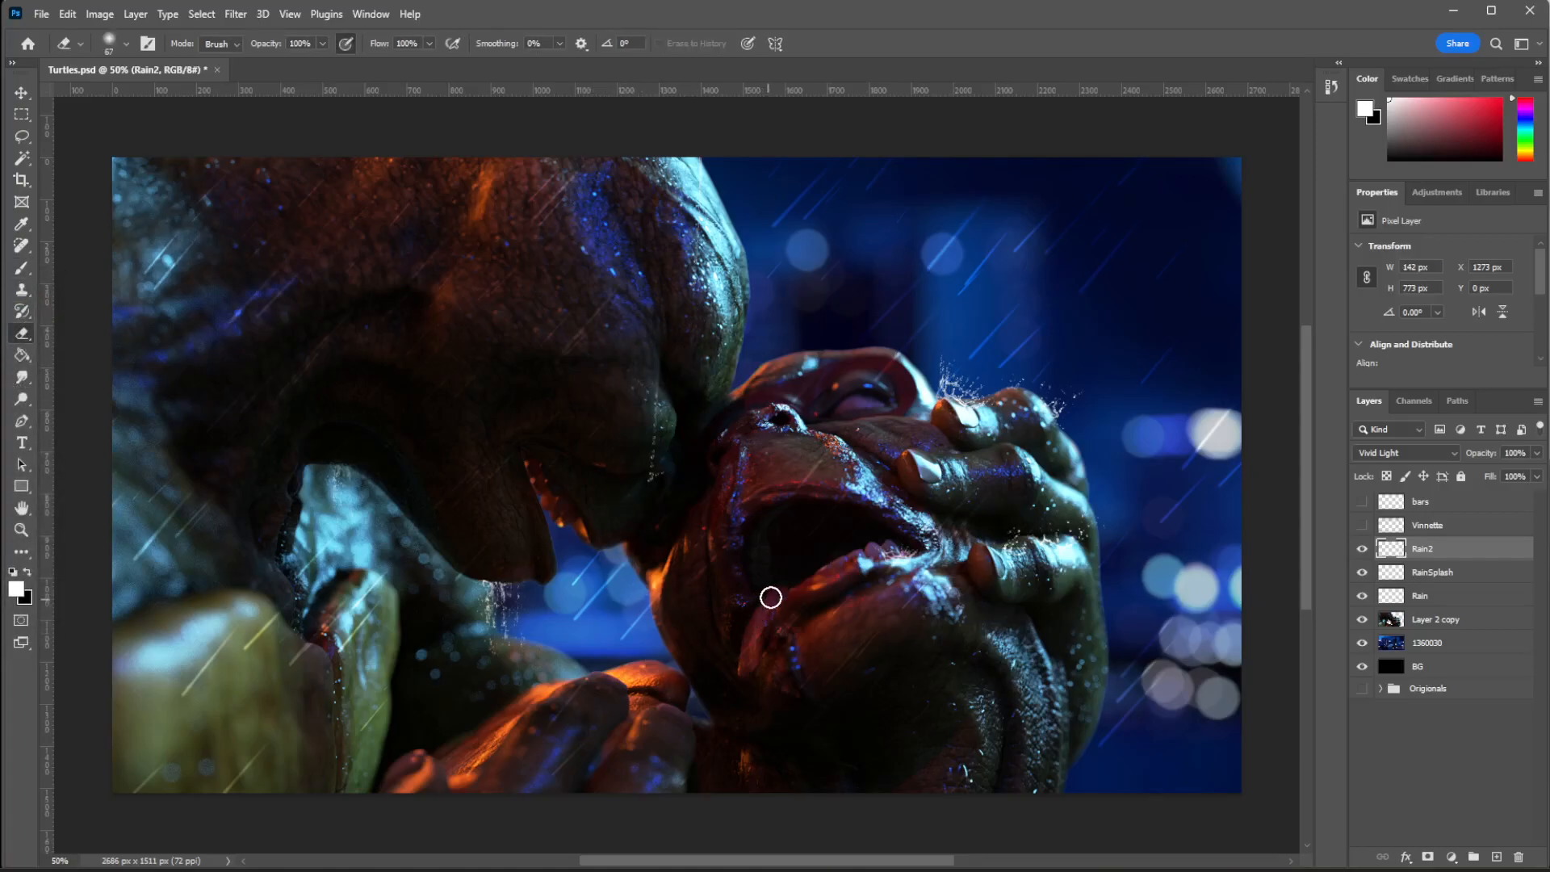
Soften the drips on the Rain2 layer with a Gaussian Blur.
{"action": "left_click", "coordinate": [236, 14]}
{"action": "mouse_move", "coordinate": [304, 235]}
{"action": "left_click", "coordinate": [172, 287]}
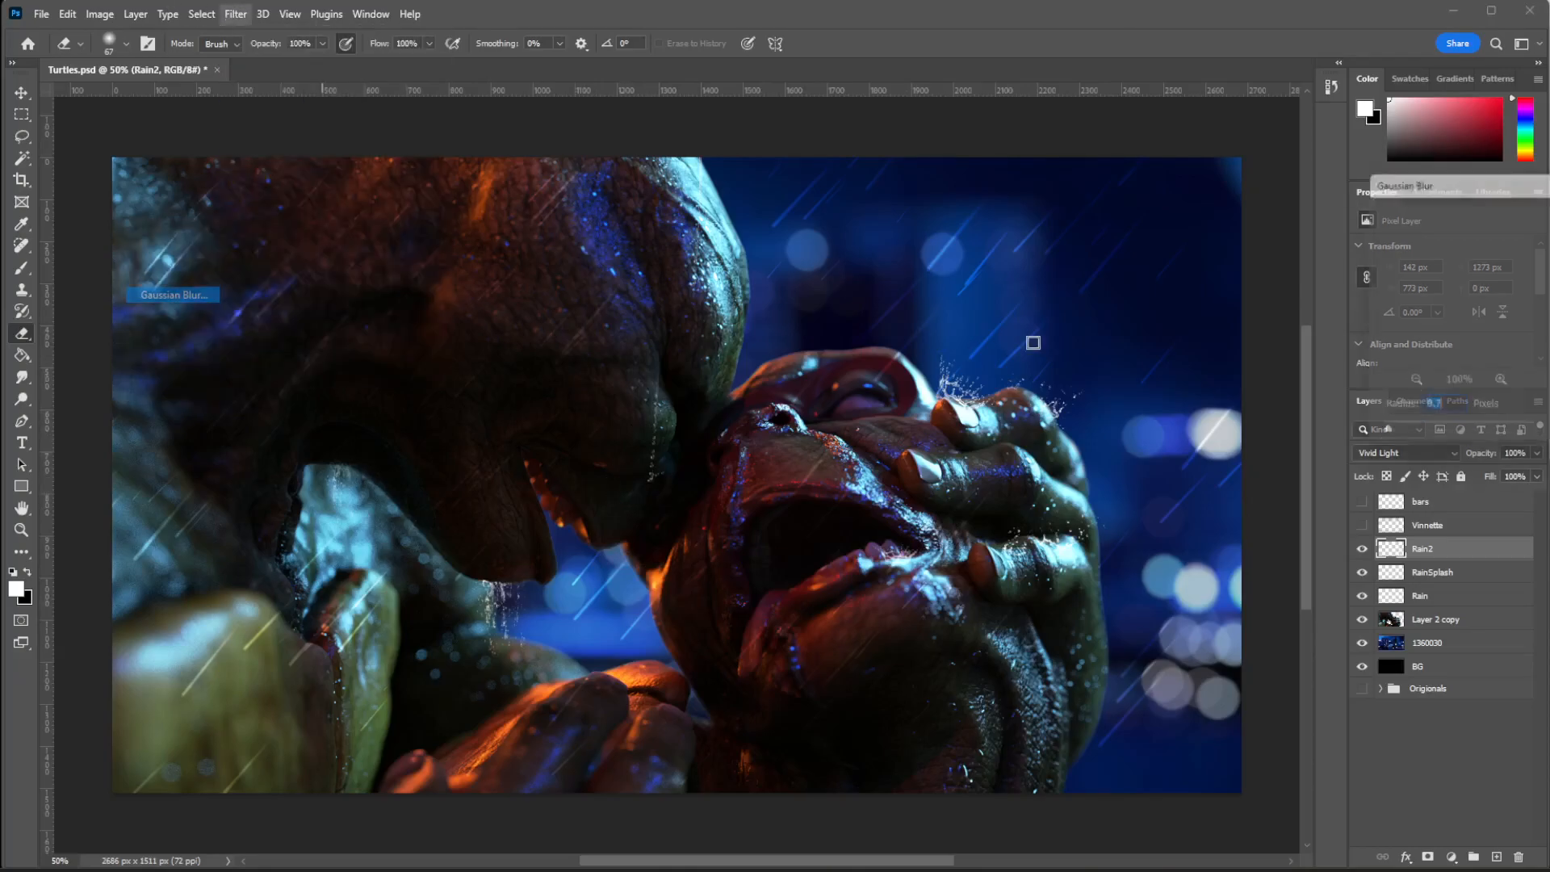
{"action": "key", "text": "Return"}
Try stamping a 1600 px drip brush and a smaller 196 px splatter brush over the turtles.
{"action": "key", "text": "b"}
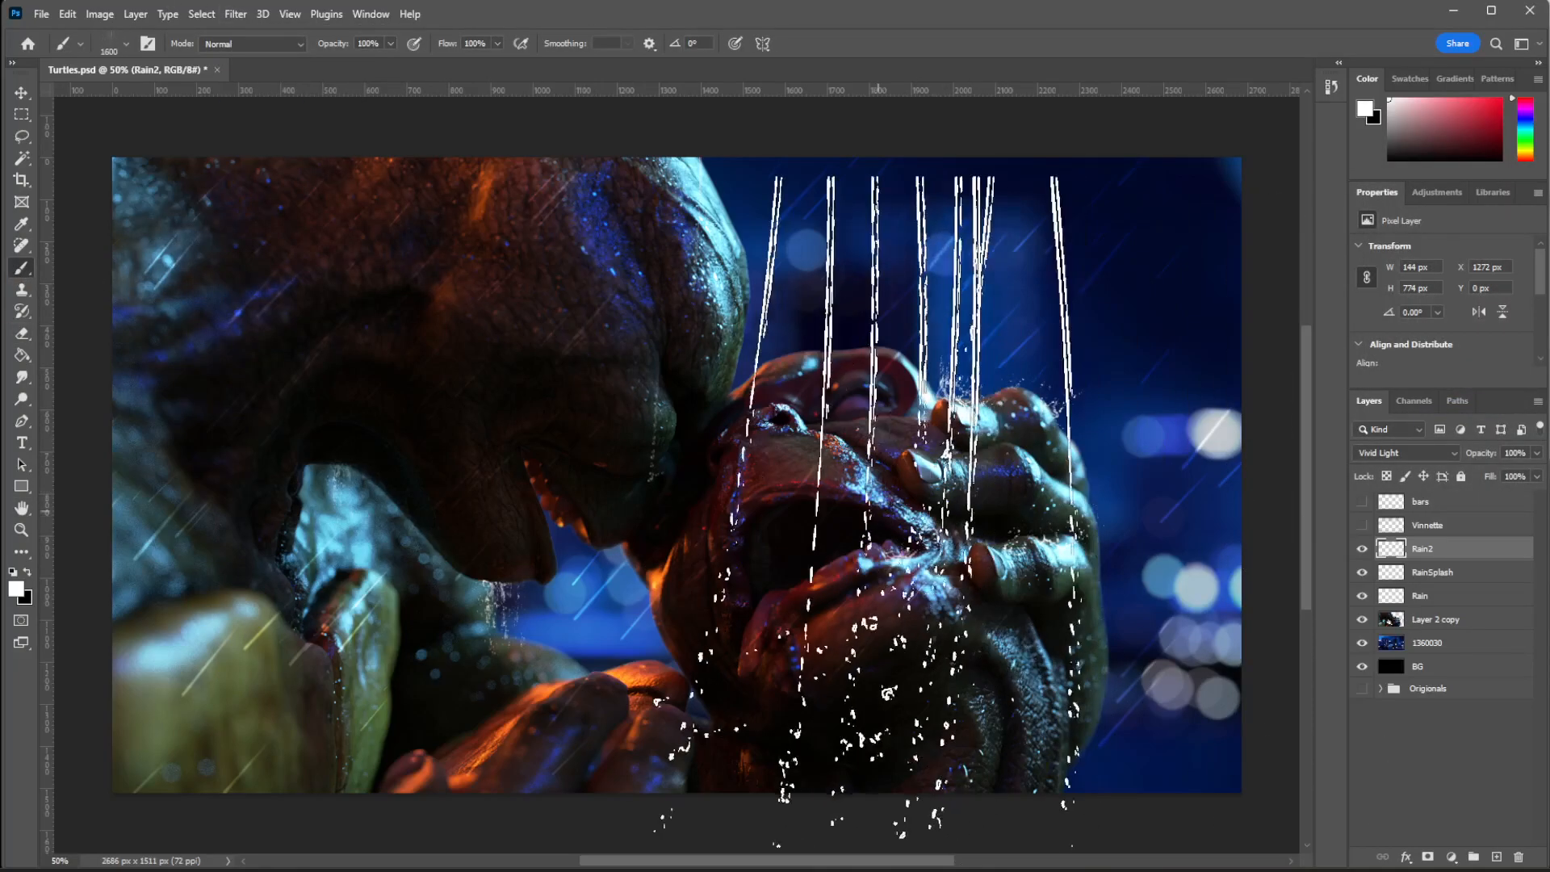
{"action": "left_click", "coordinate": [529, 468]}
{"action": "key", "text": "ctrl+z"}
{"action": "right_click", "coordinate": [851, 499]}
{"action": "left_click_drag", "start_coordinate": [1052, 500], "coordinate": [1028, 500]}
{"action": "left_click", "coordinate": [667, 216]}
{"action": "key", "text": "period"}
{"action": "right_click", "coordinate": [973, 431]}
{"action": "left_click_drag", "start_coordinate": [1175, 466], "coordinate": [1141, 468]}
{"action": "left_click", "coordinate": [1004, 331]}
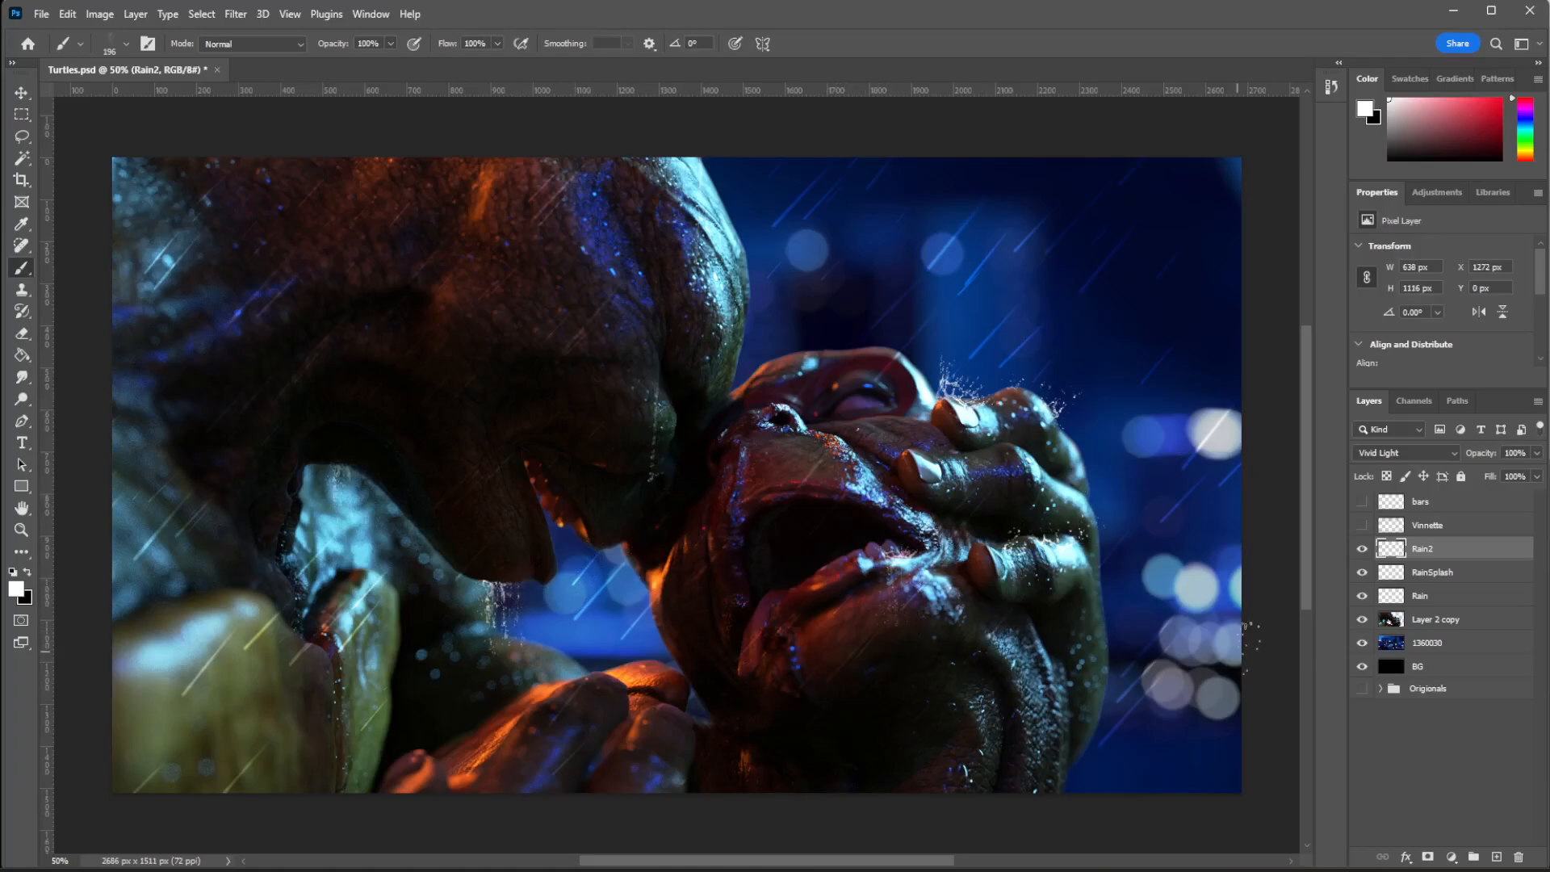
{"action": "left_click", "coordinate": [1446, 570]}
{"action": "left_click", "coordinate": [22, 333]}
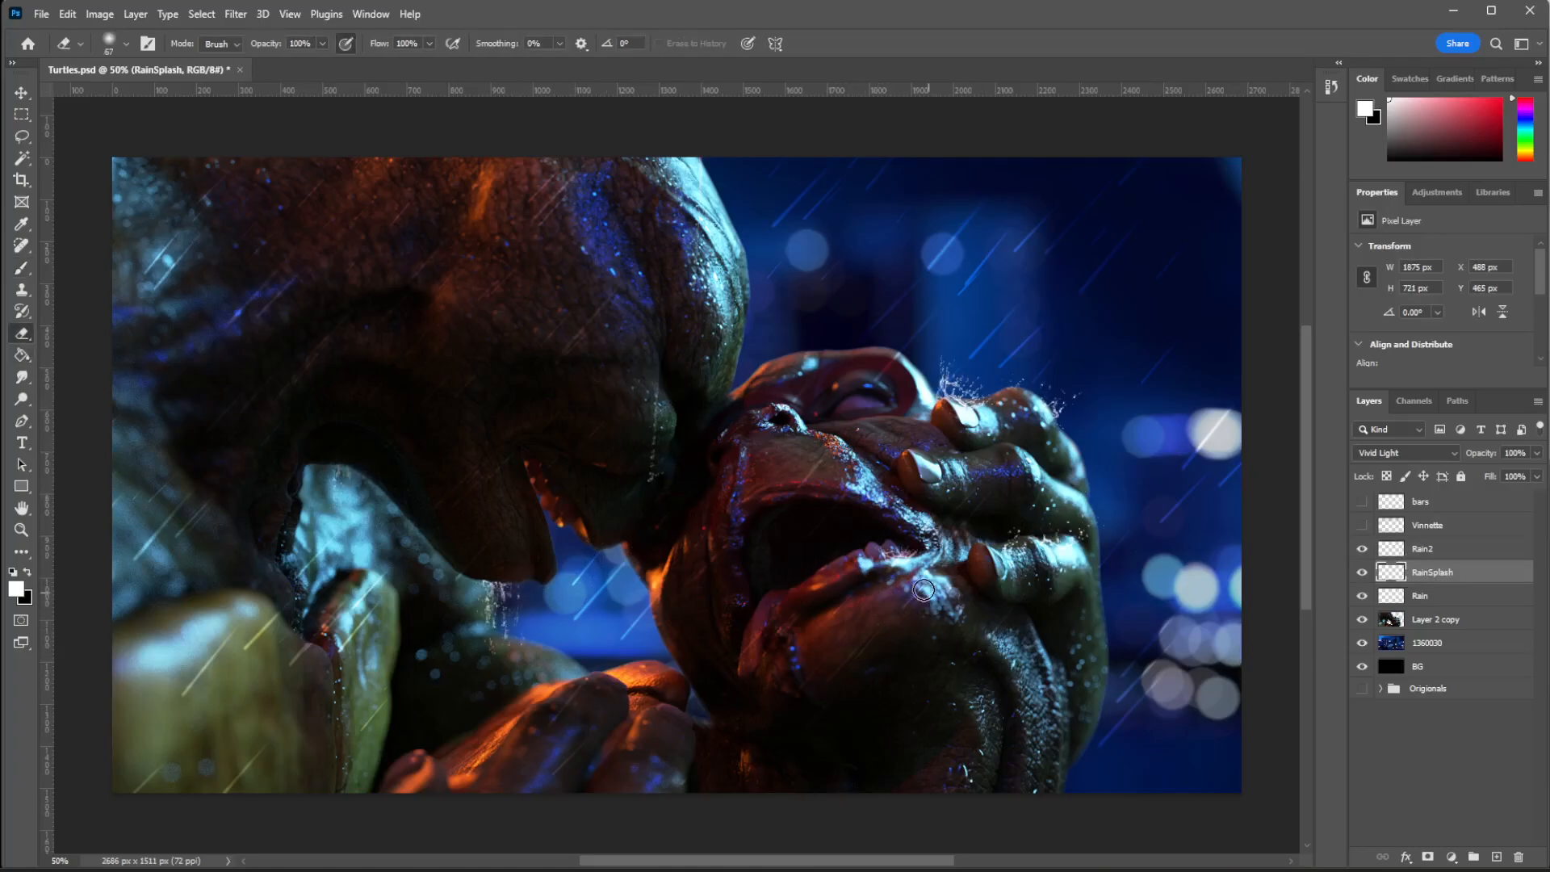
{"action": "key", "text": "alt+bracketright"}
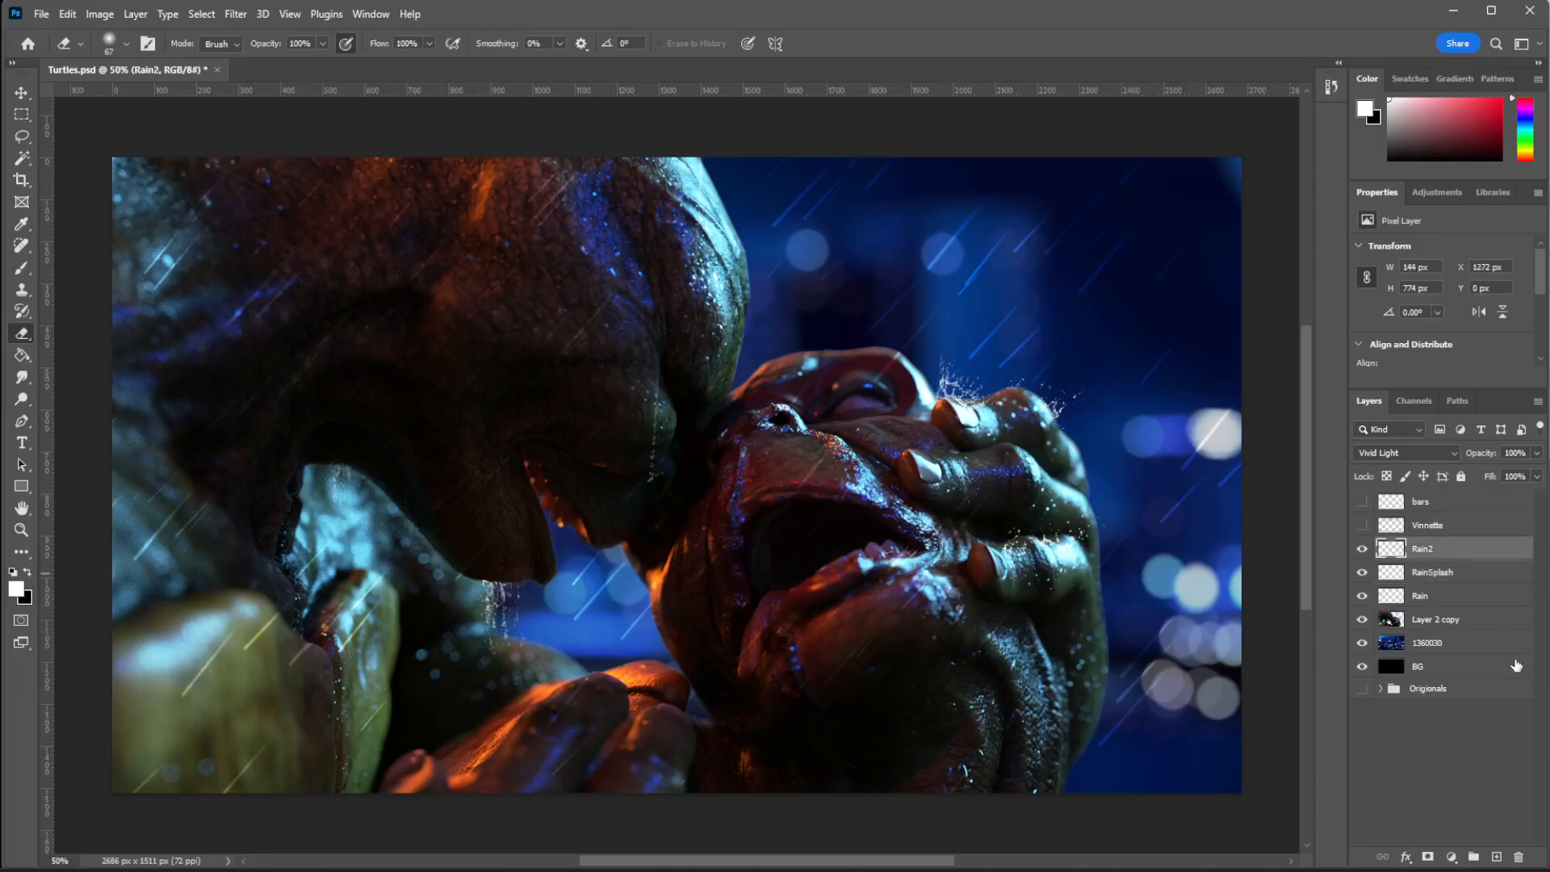
Try stamping a 202 px cluster of short drips on the lower turtle's face.
{"action": "key", "text": "b"}
{"action": "right_click", "coordinate": [841, 578]}
{"action": "left_click", "coordinate": [1029, 495]}
{"action": "left_click", "coordinate": [649, 300]}
{"action": "key", "text": "ctrl+z"}
{"action": "left_click", "coordinate": [900, 596]}
{"action": "key", "text": "ctrl+z"}
{"action": "left_click", "coordinate": [809, 607]}
{"action": "key", "text": "ctrl+z"}
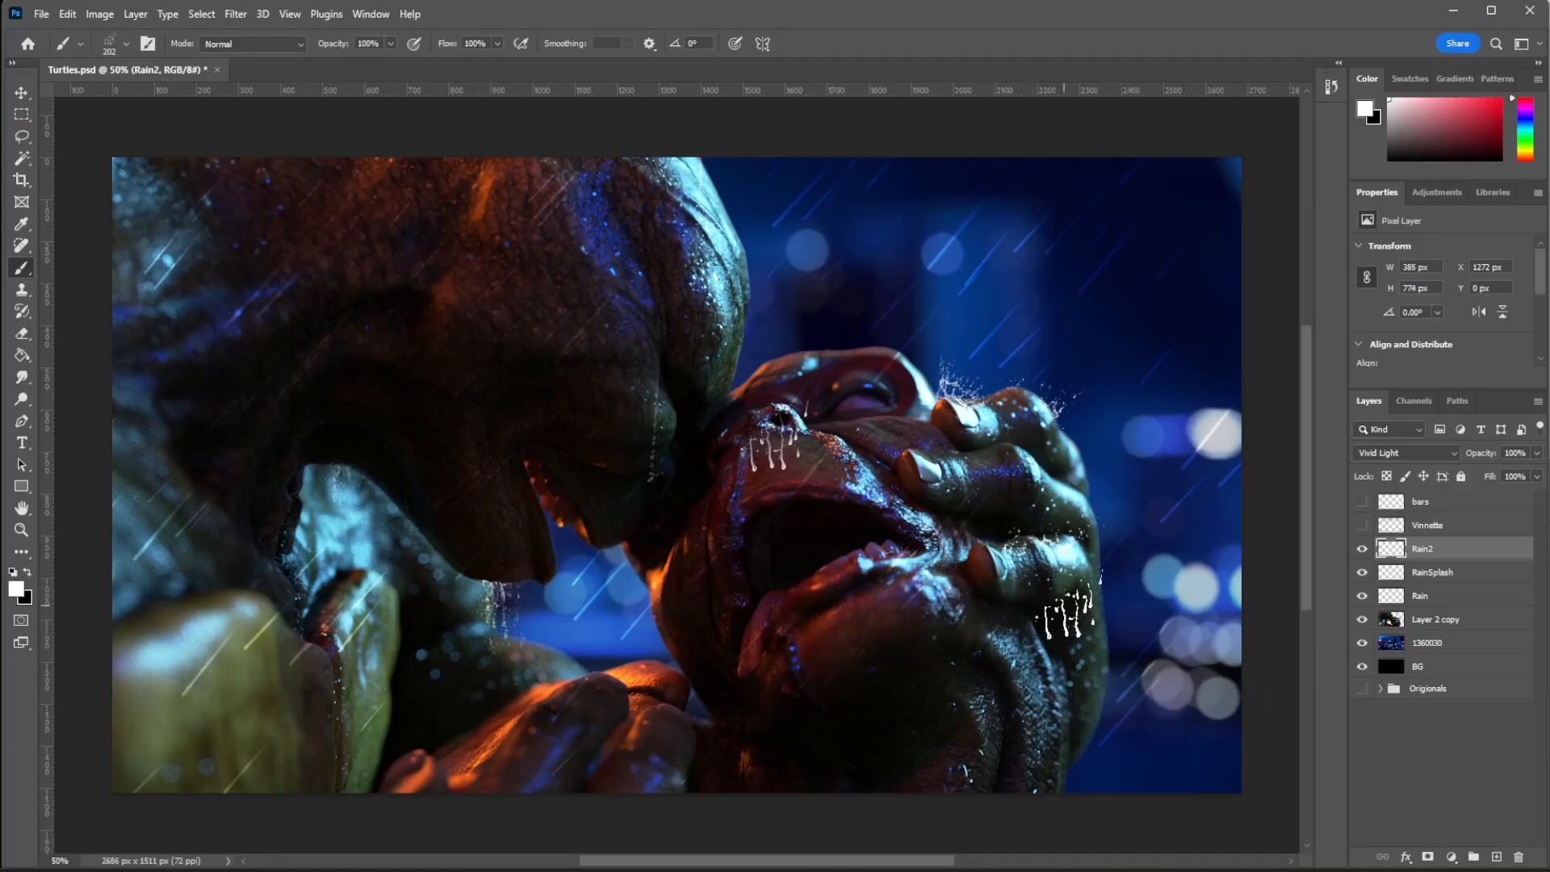
Create a new layer named rain above Rain2.
{"action": "left_click", "coordinate": [1405, 453]}
{"action": "left_click", "coordinate": [1373, 688]}
{"action": "key", "text": "ctrl+shift+n"}
{"action": "type", "text": "rain"}
{"action": "key", "text": "Return"}
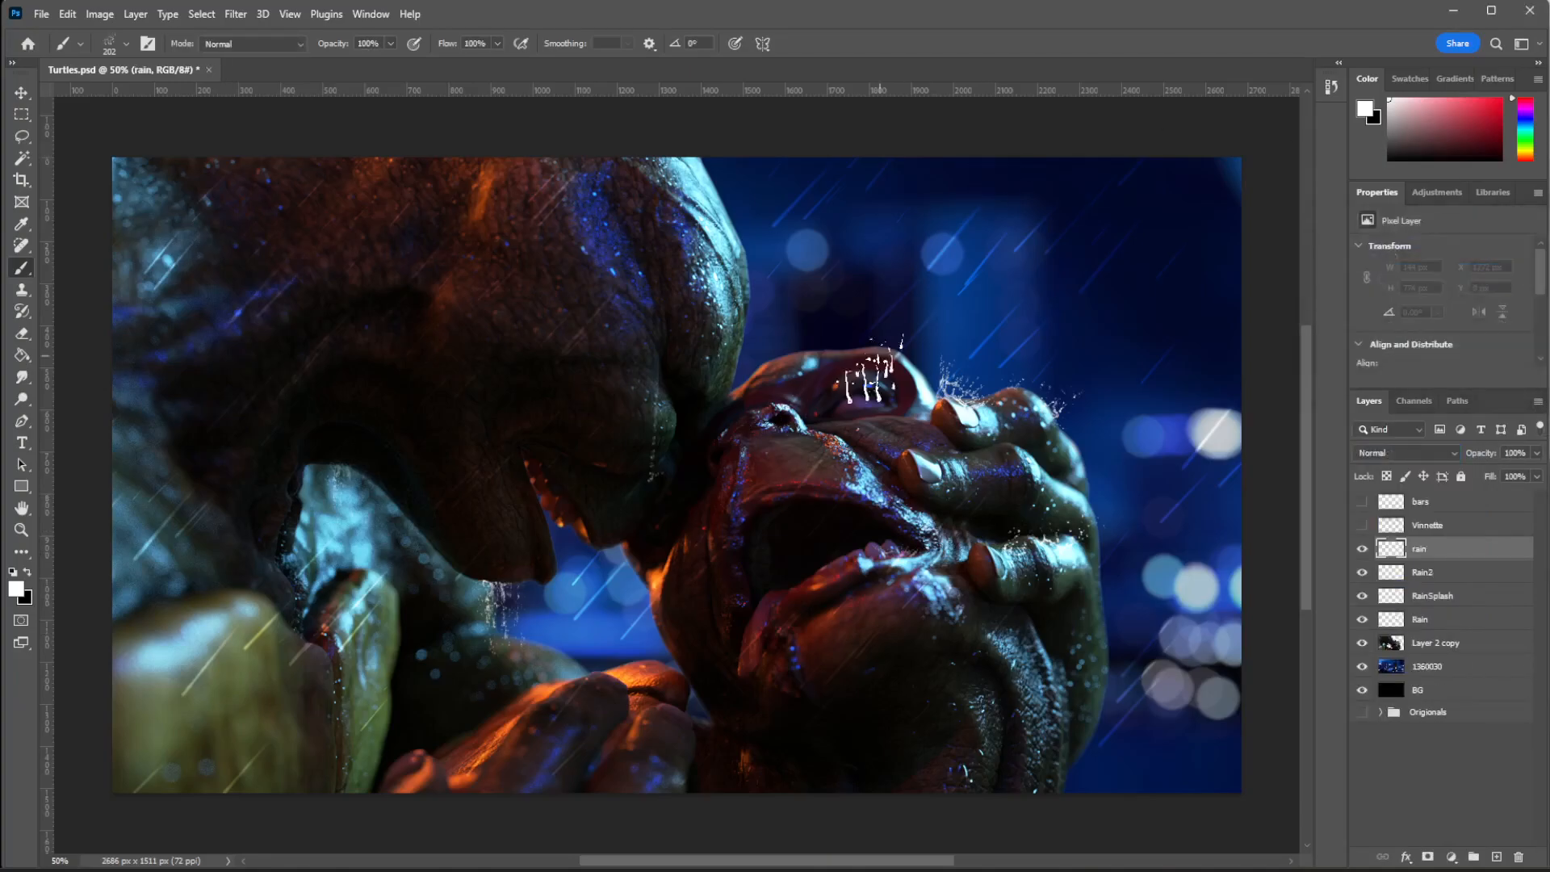
Rotate the 202 px drip brush to -7° and stamp it below the lower turtle's eye.
{"action": "right_click", "coordinate": [886, 426]}
{"action": "left_click_drag", "start_coordinate": [958, 467], "coordinate": [960, 476]}
{"action": "left_click", "coordinate": [885, 426]}
Cycle through the blend modes on the rain layer and set it to Soft Light.
{"action": "left_click", "coordinate": [1405, 452]}
{"action": "left_click", "coordinate": [1388, 504]}
{"action": "key", "text": "Down"}
{"action": "key", "text": "Down"}
{"action": "key", "text": "Down"}
{"action": "key", "text": "Down"}
{"action": "key", "text": "Down"}
{"action": "key", "text": "Down"}
{"action": "key", "text": "Down"}
{"action": "key", "text": "Down"}
{"action": "key", "text": "Down"}
{"action": "key", "text": "Down"}
{"action": "key", "text": "Down"}
{"action": "key", "text": "Down"}
{"action": "key", "text": "Down"}
{"action": "key", "text": "Down"}
{"action": "key", "text": "Down"}
{"action": "key", "text": "Down"}
{"action": "key", "text": "Down"}
{"action": "key", "text": "Down"}
{"action": "key", "text": "Down"}
{"action": "key", "text": "Down"}
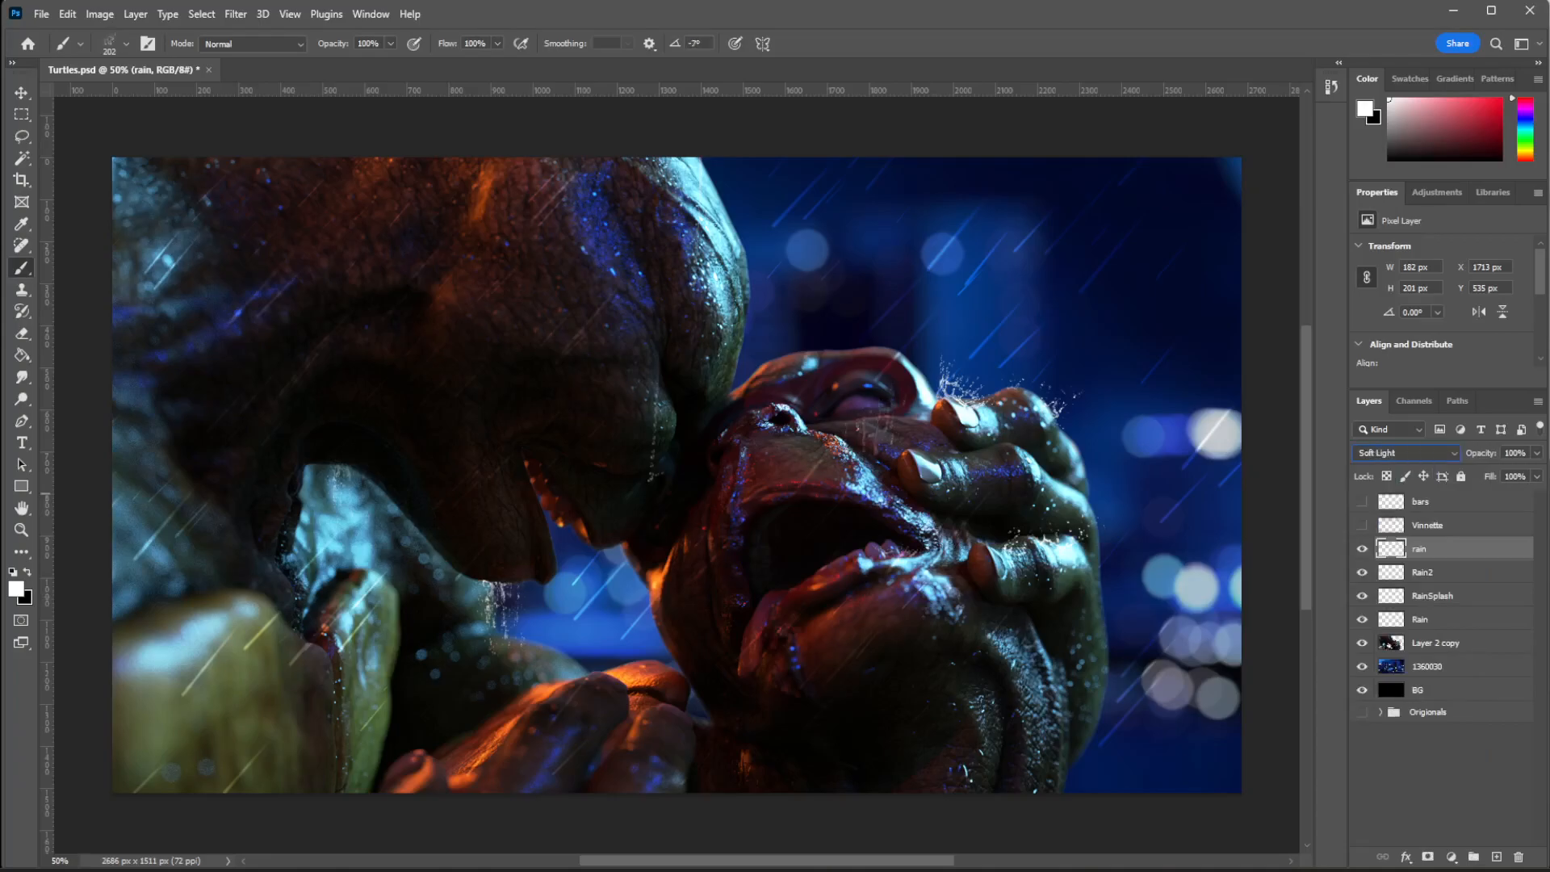
{"action": "key", "text": "Up"}
{"action": "key", "text": "Up"}
{"action": "key", "text": "Up"}
{"action": "key", "text": "Up"}
{"action": "key", "text": "Up"}
{"action": "key", "text": "Up"}
{"action": "key", "text": "Up"}
{"action": "key", "text": "Up"}
{"action": "key", "text": "Up"}
{"action": "key", "text": "Up"}
{"action": "key", "text": "Up"}
{"action": "key", "text": "Up"}
{"action": "key", "text": "Up"}
{"action": "left_click", "coordinate": [205, 218]}
Delete the drip stamp inside a rectangular selection around the lower turtle's eye and return to the Brush tool.
{"action": "left_click", "coordinate": [22, 115]}
{"action": "left_click_drag", "start_coordinate": [917, 474], "coordinate": [798, 356]}
{"action": "key", "text": "Delete"}
{"action": "left_click", "coordinate": [21, 268]}
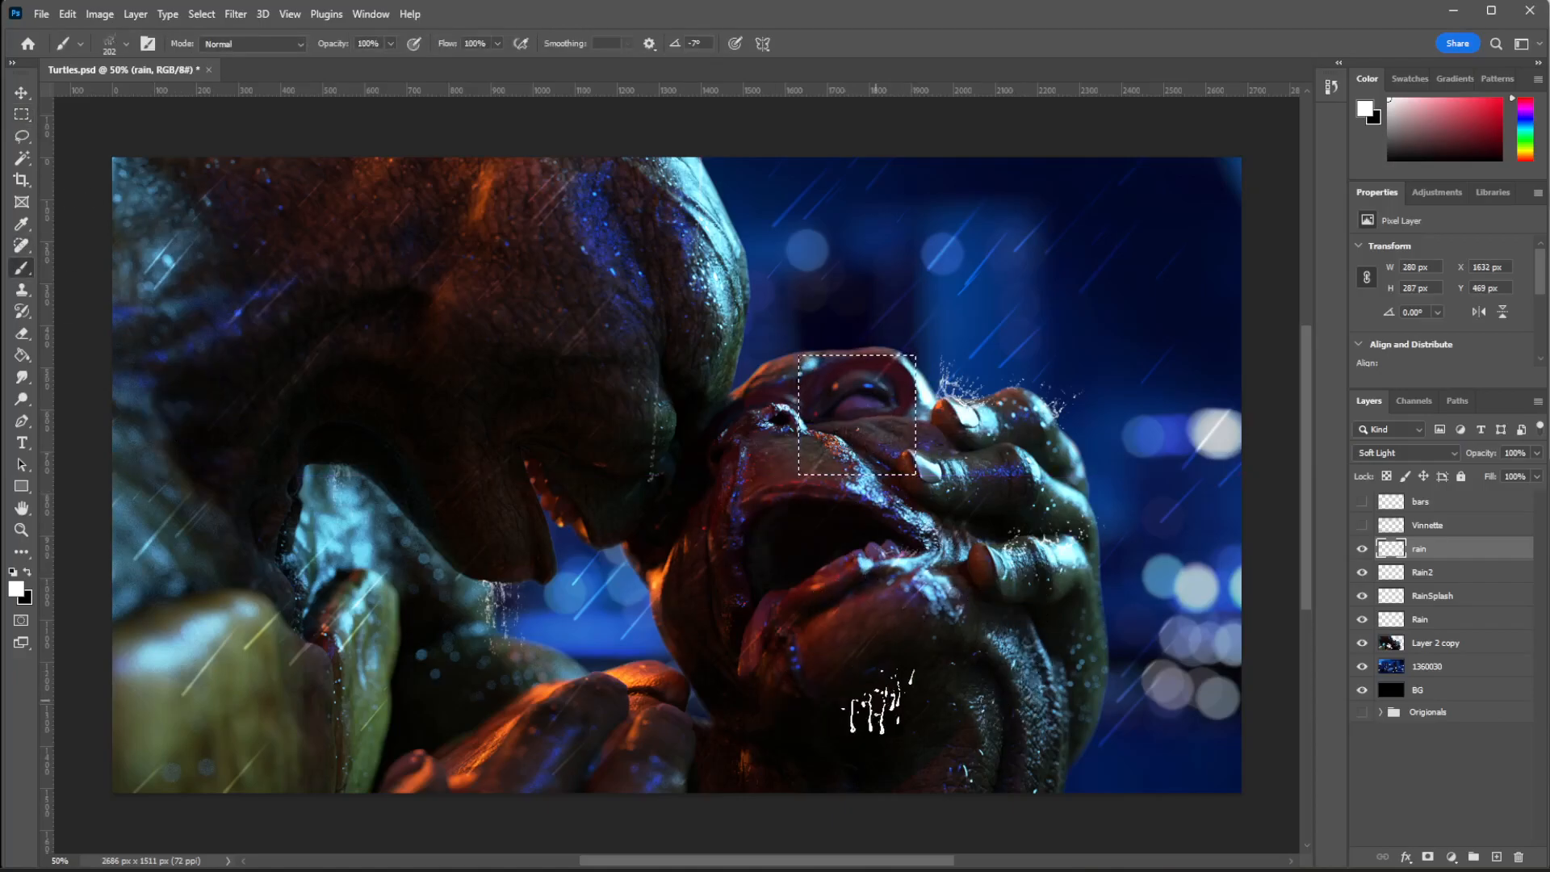
Set the rain layer's blend mode to Overlay and clear the rectangular selection.
{"action": "left_click", "coordinate": [1434, 455]}
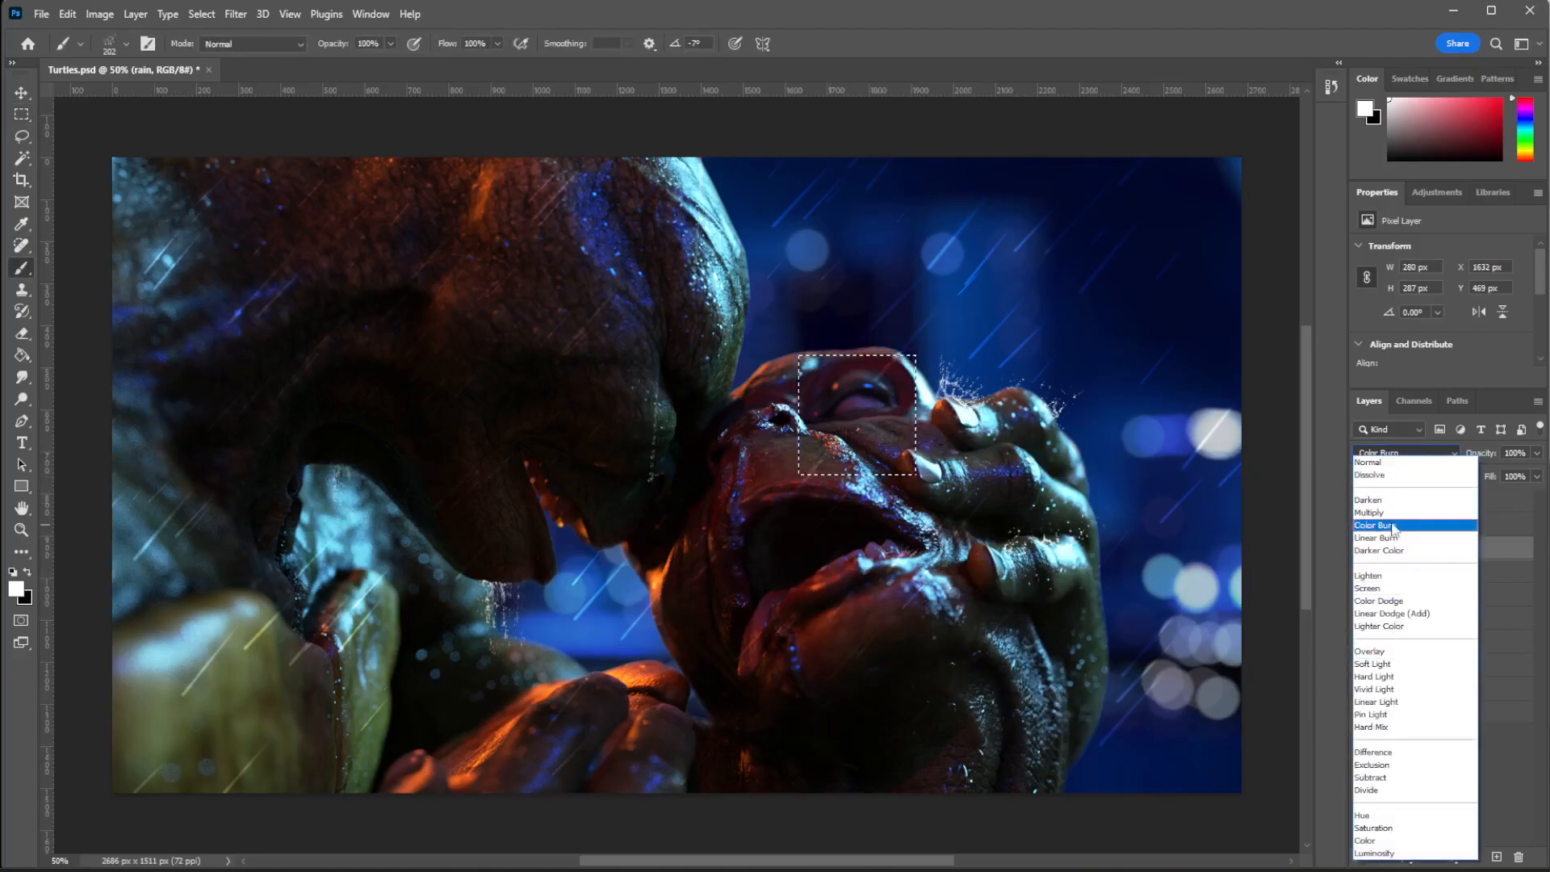
{"action": "left_click", "coordinate": [1405, 654]}
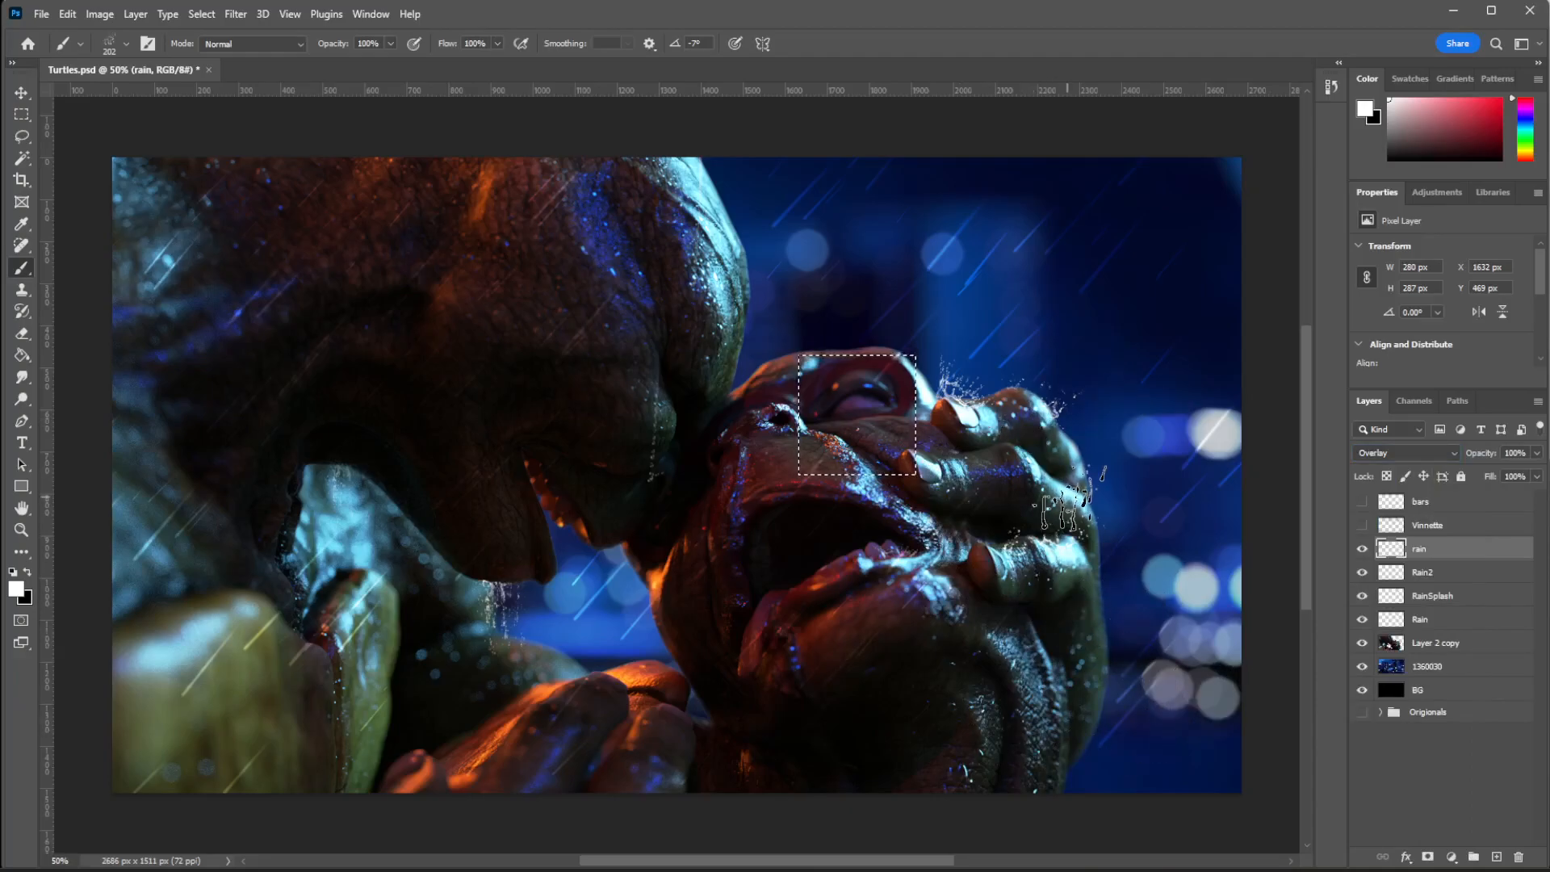
{"action": "key", "text": "m"}
{"action": "key", "text": "ctrl+d"}
{"action": "key", "text": "b"}
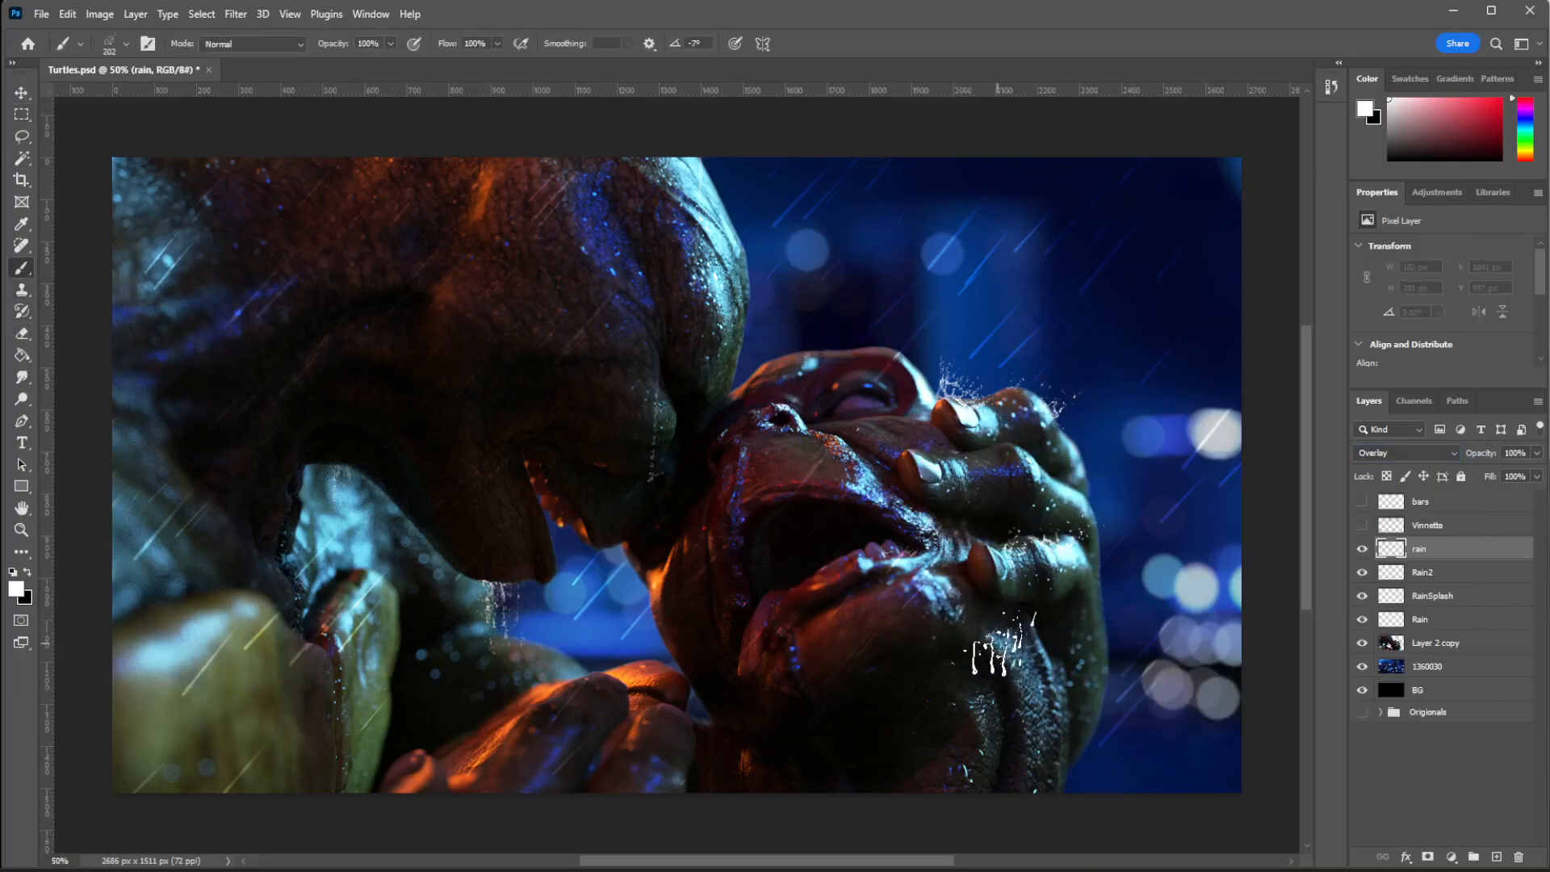
Switch to the next brush preset and set the rain layer's blend mode to Normal.
{"action": "key", "text": "period"}
{"action": "left_click", "coordinate": [873, 517]}
{"action": "left_click", "coordinate": [1373, 453]}
{"action": "left_click", "coordinate": [1381, 463]}
Try stamping a 306 px running-drip brush on the top of the upper turtle's head.
{"action": "right_click", "coordinate": [860, 458]}
{"action": "left_click_drag", "start_coordinate": [1044, 498], "coordinate": [1027, 498]}
{"action": "left_click", "coordinate": [597, 426]}
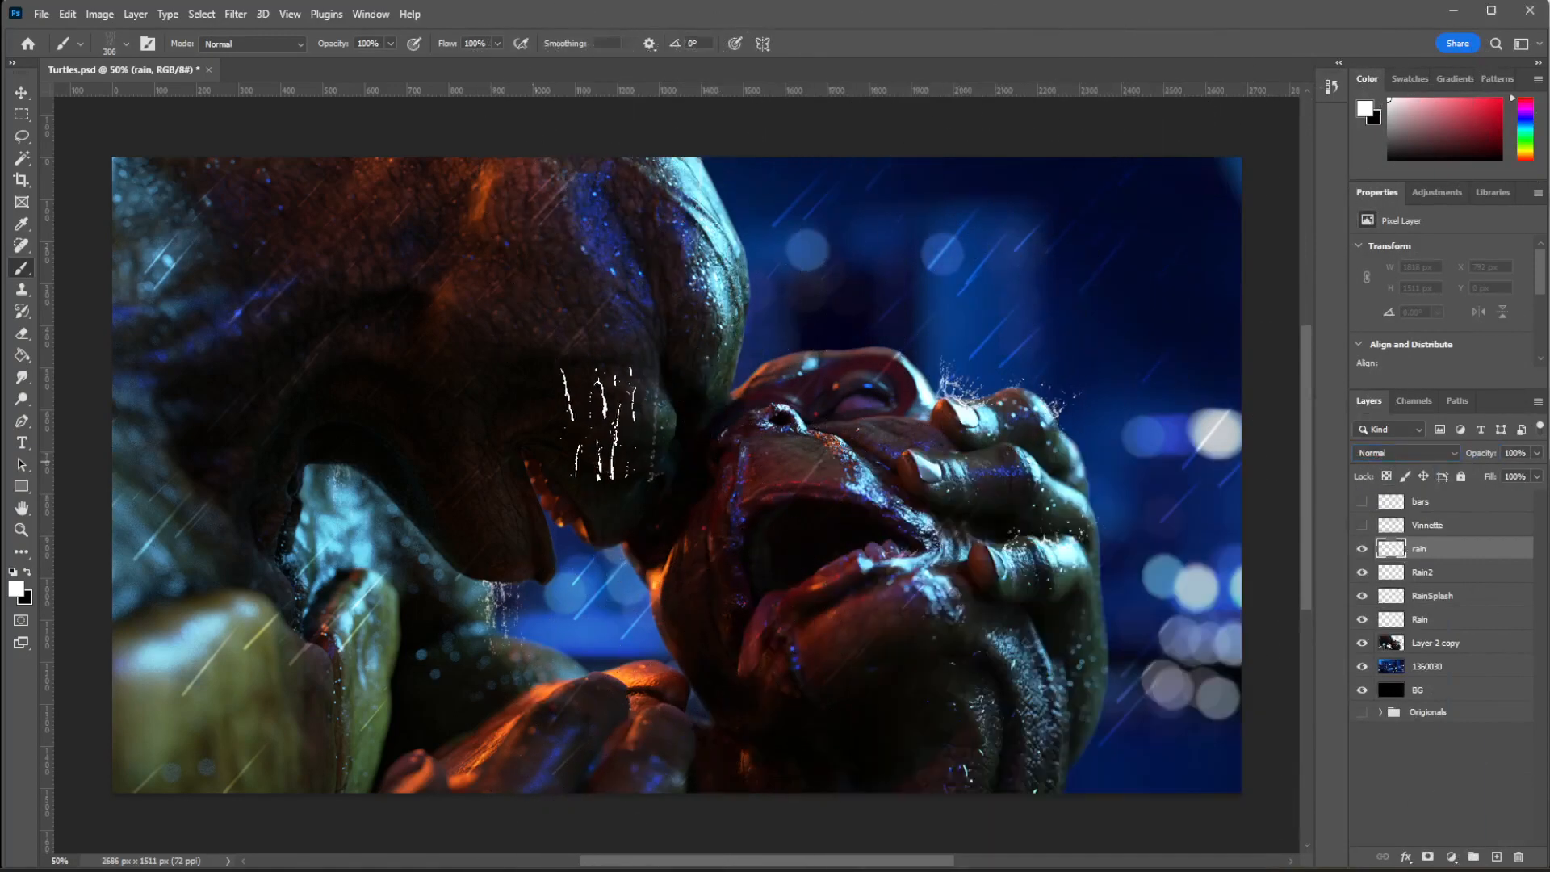
{"action": "left_click", "coordinate": [618, 215]}
{"action": "key", "text": "ctrl+z"}
{"action": "left_click", "coordinate": [494, 208]}
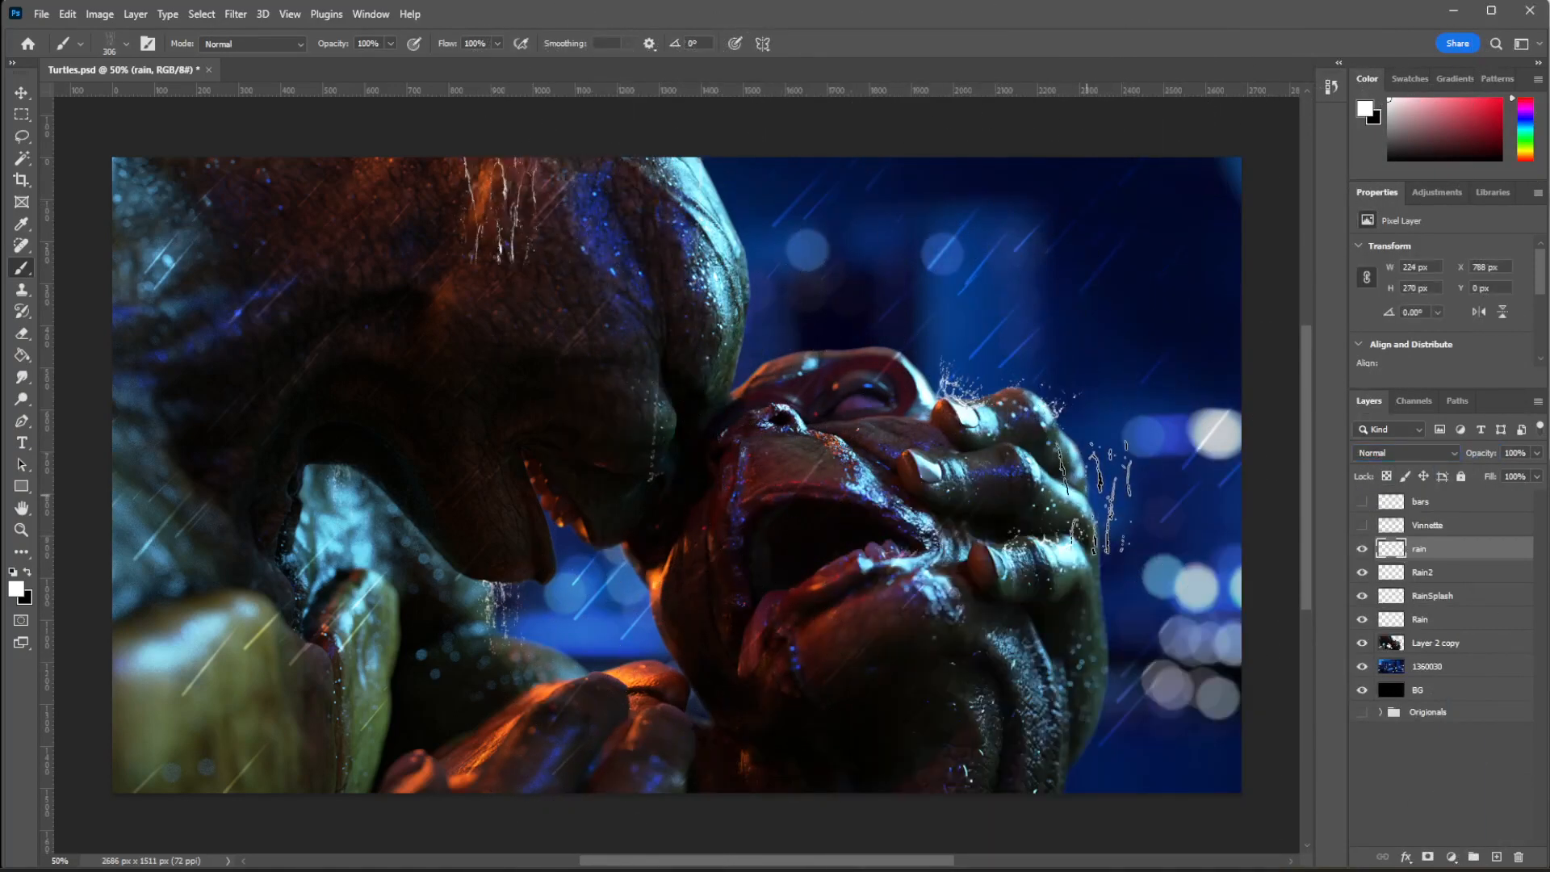
Preview the rain layer's blend modes up to Pin Light on the stamped drips.
{"action": "left_click", "coordinate": [1435, 454]}
{"action": "key", "text": "Down"}
{"action": "key", "text": "Down"}
{"action": "key", "text": "Down"}
{"action": "key", "text": "Down"}
{"action": "key", "text": "Down"}
{"action": "key", "text": "Down"}
{"action": "key", "text": "Down"}
{"action": "key", "text": "Down"}
{"action": "key", "text": "Down"}
{"action": "key", "text": "Down"}
{"action": "key", "text": "Down"}
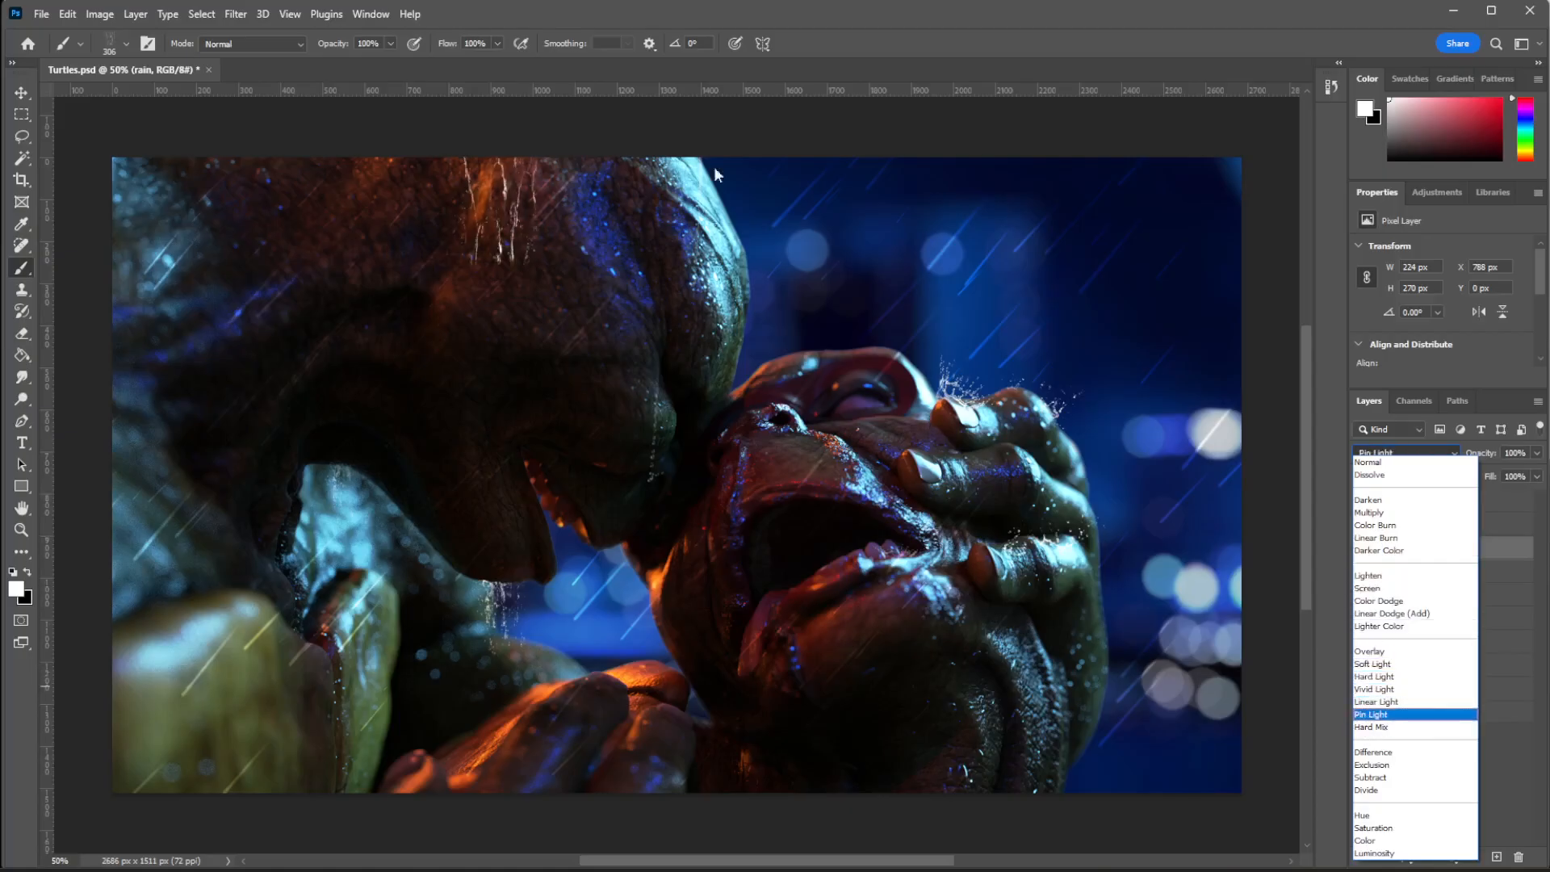
{"action": "key", "text": "Escape"}
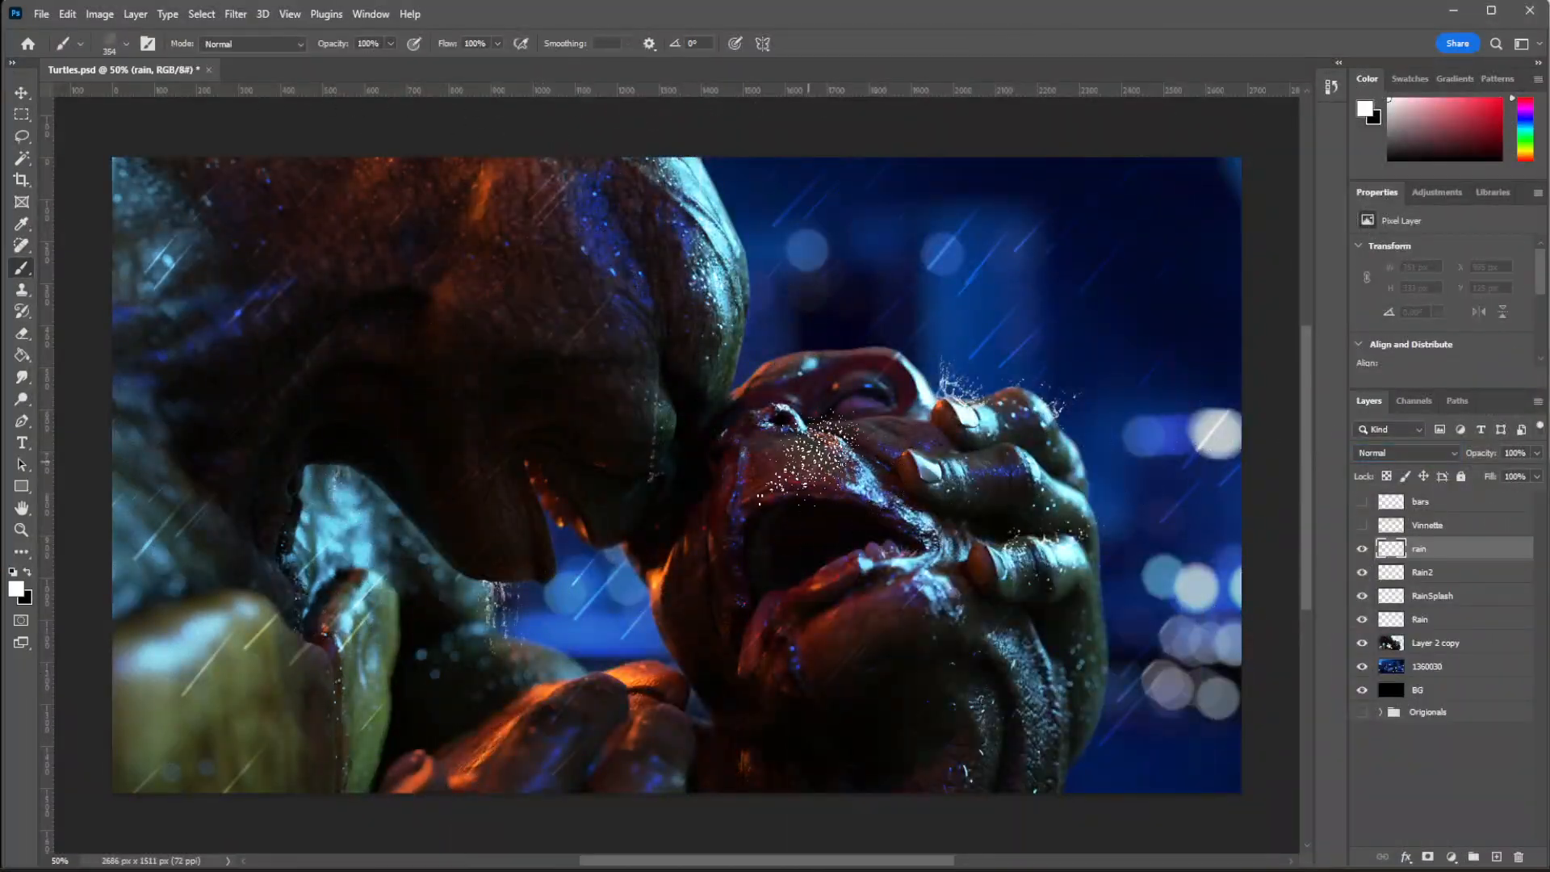
Rotate the 354 px water-droplet brush to -32° and stamp it on the lower turtle's face beside the mouth.
{"action": "right_click", "coordinate": [773, 467]}
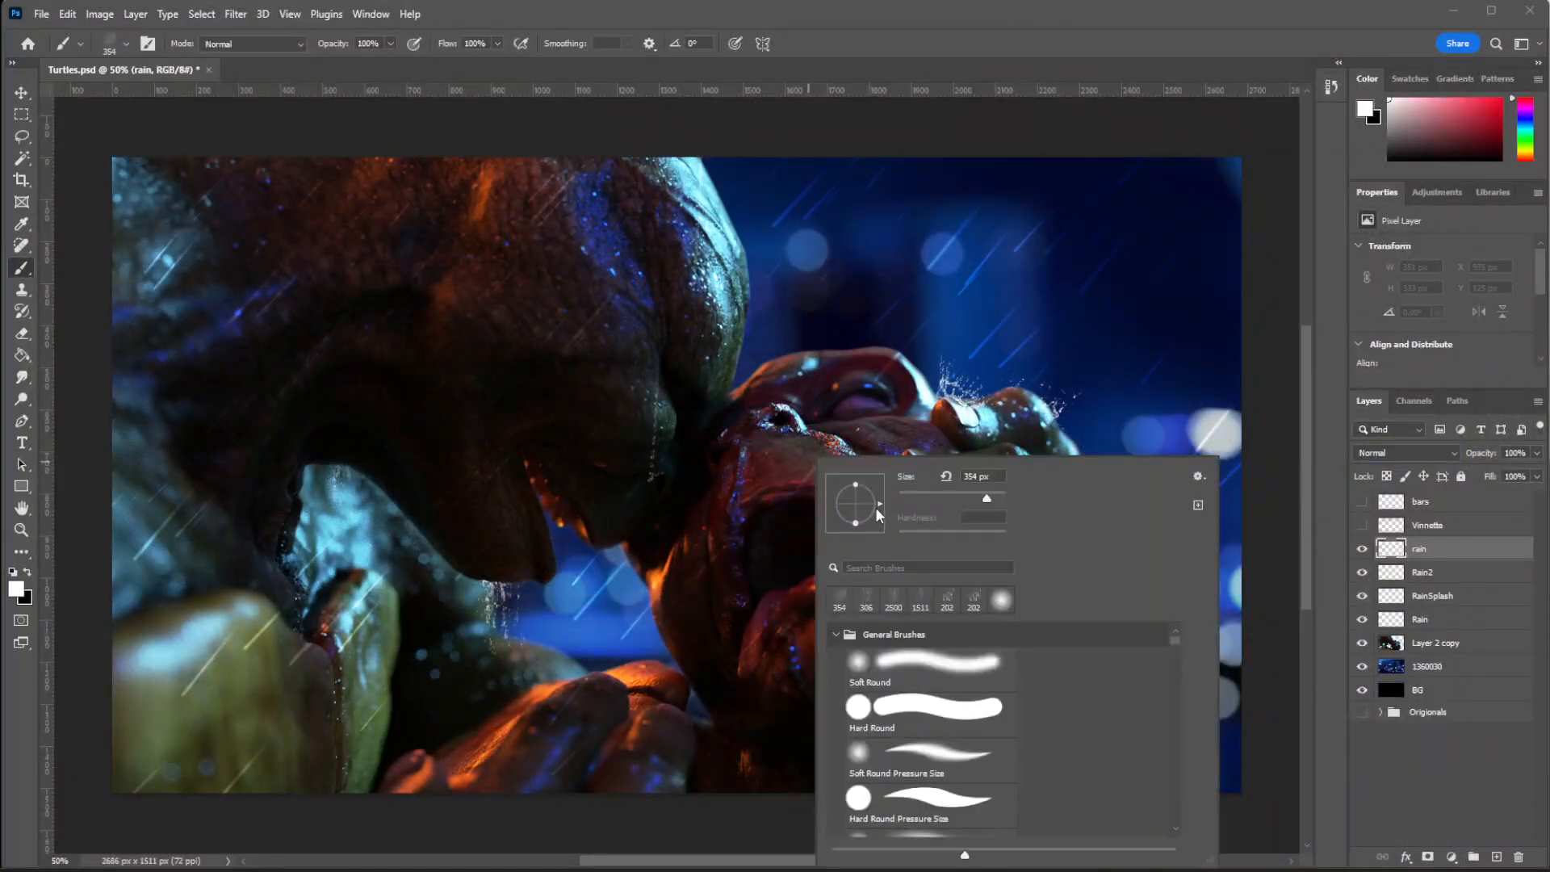
{"action": "left_click", "coordinate": [775, 465]}
{"action": "right_click", "coordinate": [807, 457]}
{"action": "left_click", "coordinate": [880, 519]}
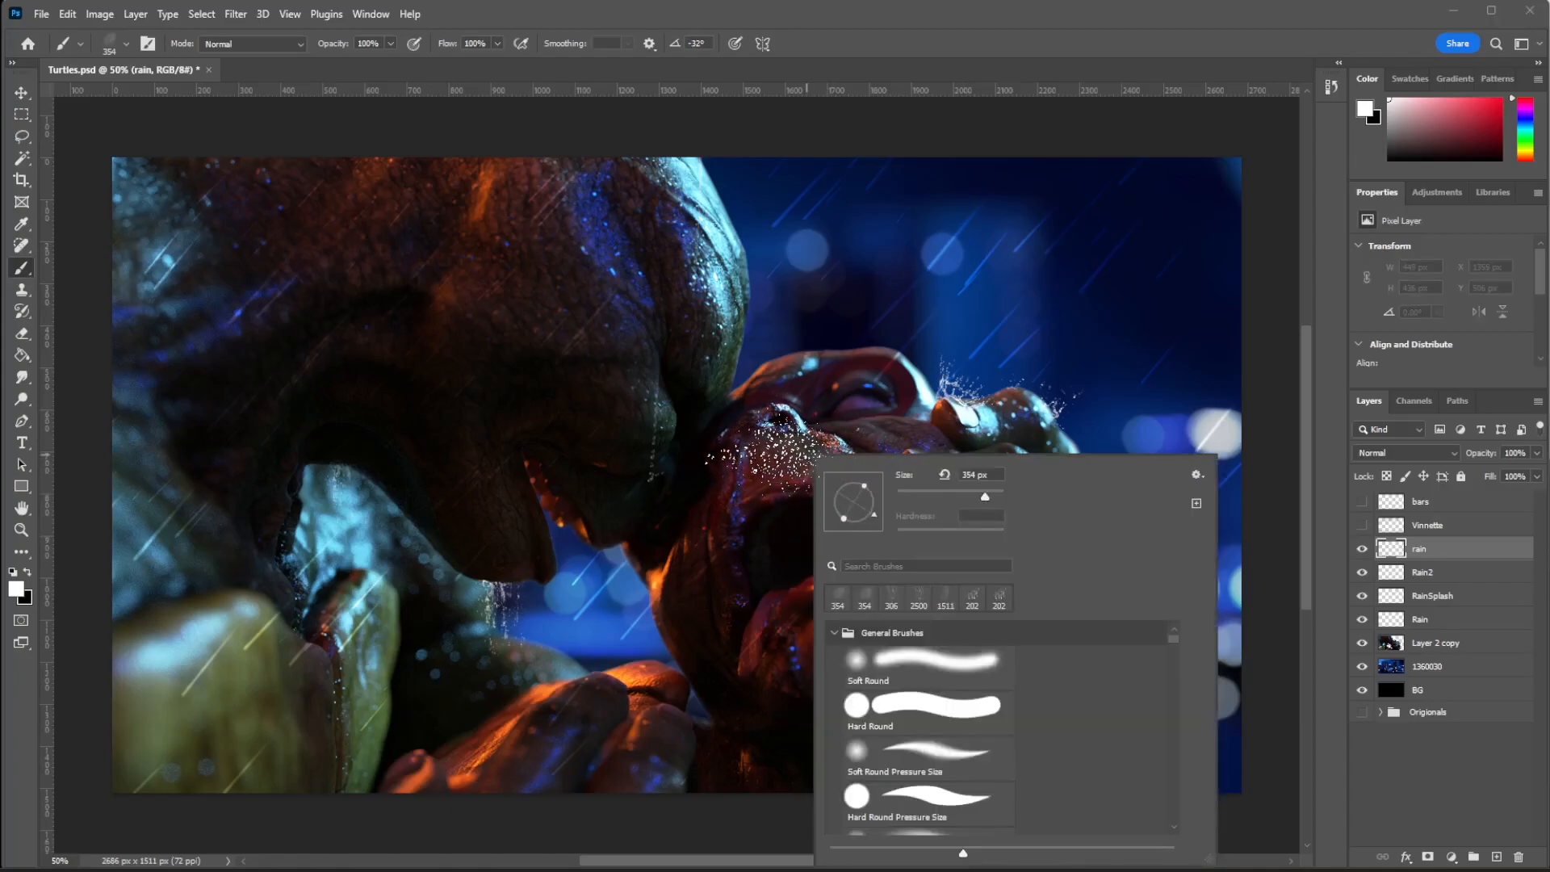
{"action": "left_click", "coordinate": [770, 463]}
{"action": "key", "text": "ctrl+z"}
{"action": "left_click", "coordinate": [871, 629]}
Step through the blend modes for the stamped droplets and set the rain layer to Soft Light.
{"action": "left_click", "coordinate": [1405, 453]}
{"action": "left_click", "coordinate": [1386, 502]}
{"action": "key", "text": "Down"}
{"action": "key", "text": "Down"}
{"action": "key", "text": "Down"}
{"action": "key", "text": "Down"}
{"action": "key", "text": "Down"}
{"action": "key", "text": "Down"}
{"action": "key", "text": "Down"}
{"action": "key", "text": "Down"}
{"action": "key", "text": "Down"}
{"action": "key", "text": "Down"}
{"action": "key", "text": "Down"}
{"action": "key", "text": "Down"}
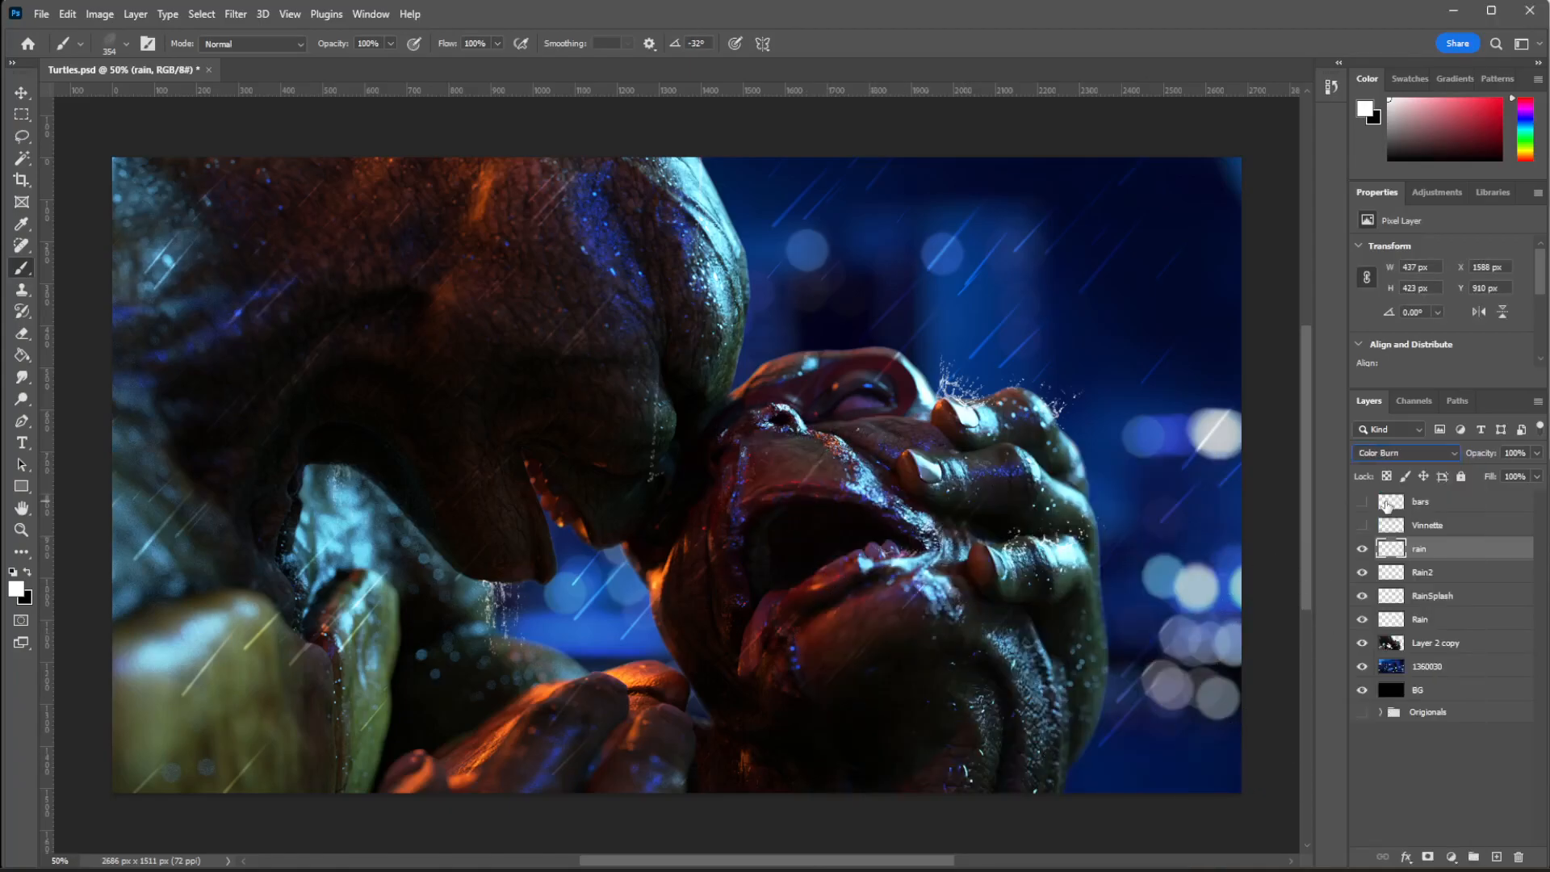
{"action": "key", "text": "Down"}
{"action": "key", "text": "Down"}
{"action": "key", "text": "Down"}
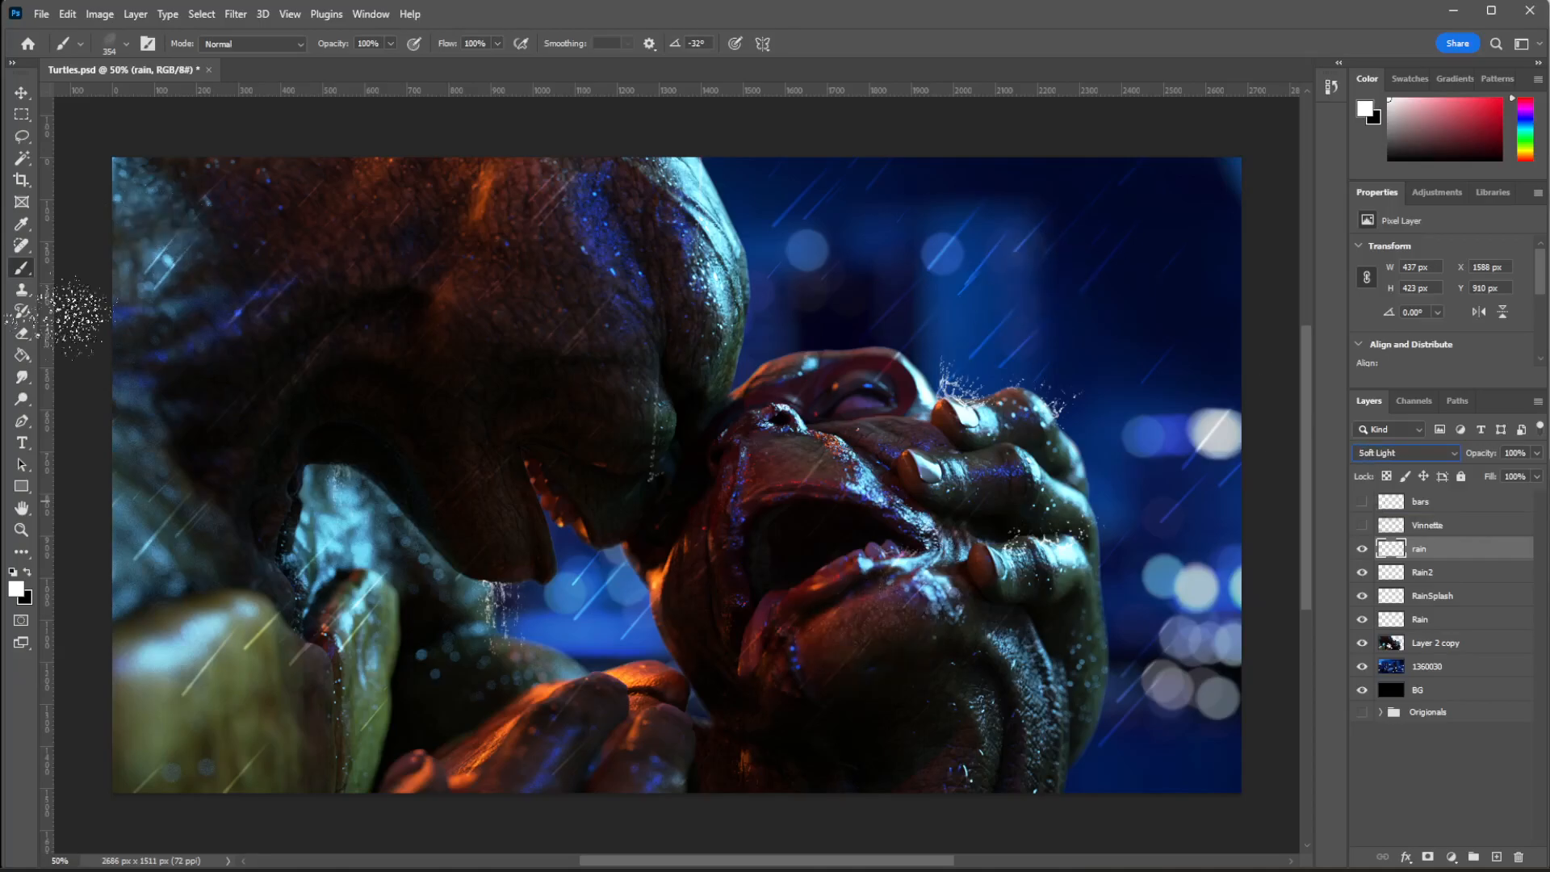
Pick the Eraser and set the rain layer to Normal blending at 51% opacity.
{"action": "left_click", "coordinate": [21, 334]}
{"action": "right_click", "coordinate": [869, 565]}
{"action": "left_click", "coordinate": [1257, 422]}
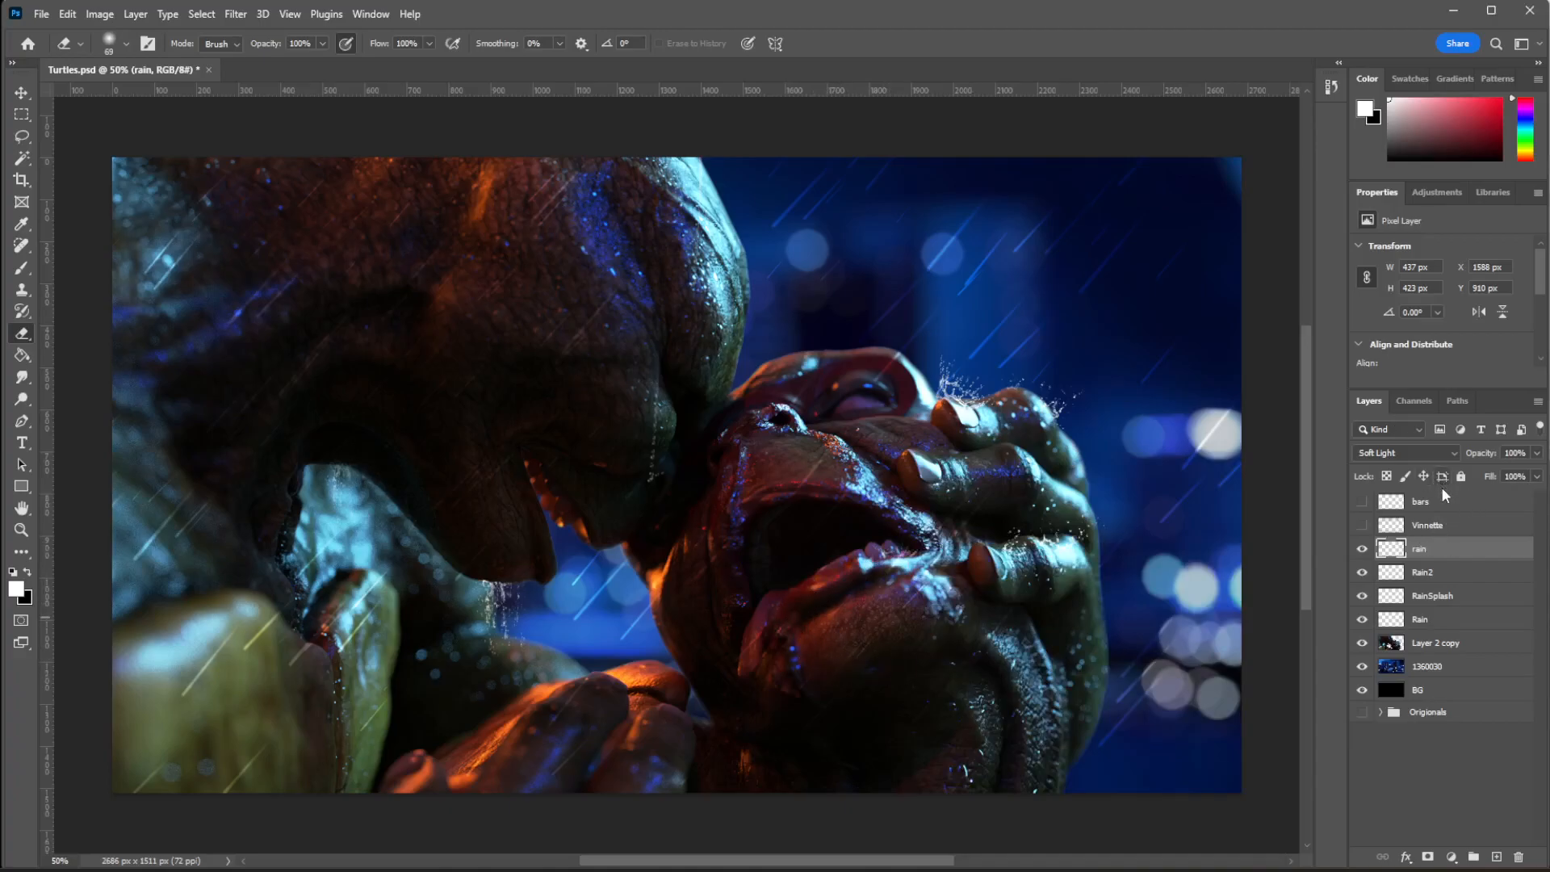
{"action": "left_click", "coordinate": [1421, 452]}
{"action": "left_click", "coordinate": [1388, 450]}
{"action": "left_click_drag", "start_coordinate": [1536, 472], "coordinate": [1496, 474]}
Enlarge the soft Eraser to 152 px and erase excess droplets around the stamp on the lower turtle's face.
{"action": "left_click", "coordinate": [884, 575]}
{"action": "right_click", "coordinate": [1095, 611]}
{"action": "left_click_drag", "start_coordinate": [1154, 511], "coordinate": [1171, 511]}
{"action": "left_click", "coordinate": [853, 685]}
Tint the rain layer's droplets with Hue/Saturation by shifting the hue, raising the saturation and lowering the lightness, and return to the Eraser.
{"action": "left_click", "coordinate": [100, 14]}
{"action": "mouse_move", "coordinate": [153, 69]}
{"action": "left_click", "coordinate": [331, 141]}
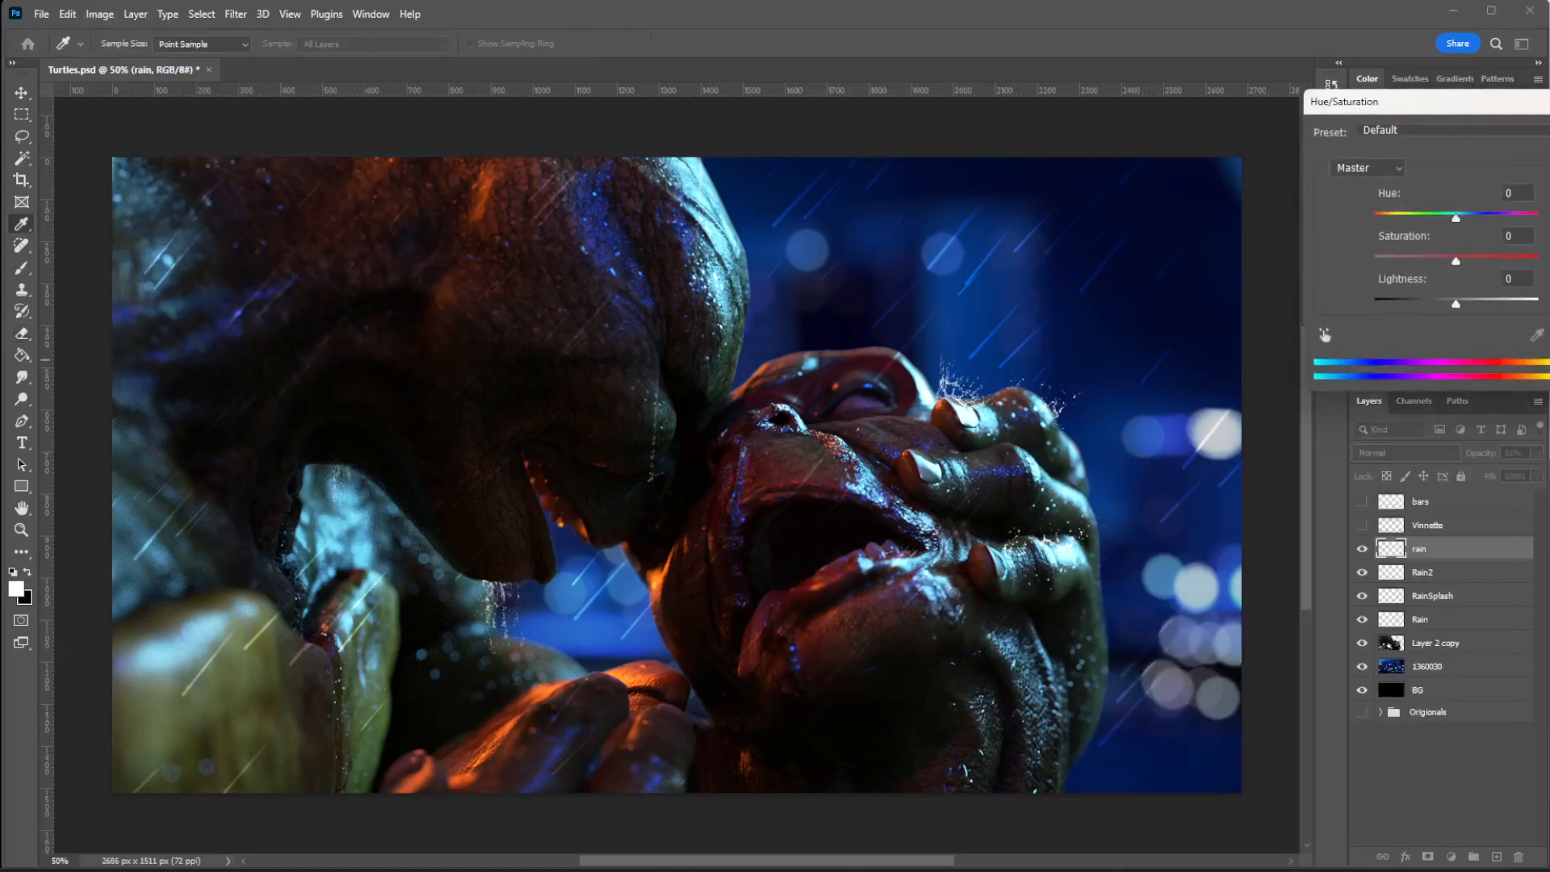
{"action": "left_click_drag", "start_coordinate": [1468, 115], "coordinate": [1209, 116]}
{"action": "left_click_drag", "start_coordinate": [1263, 230], "coordinate": [1204, 316]}
{"action": "left_click_drag", "start_coordinate": [1172, 231], "coordinate": [1181, 232]}
{"action": "left_click_drag", "start_coordinate": [1216, 273], "coordinate": [1262, 274]}
{"action": "left_click_drag", "start_coordinate": [1204, 316], "coordinate": [1164, 316]}
{"action": "mouse_move", "coordinate": [1180, 229]}
{"action": "left_mouse_down"}
{"action": "mouse_move", "coordinate": [1214, 230]}
{"action": "mouse_move", "coordinate": [1153, 231]}
{"action": "left_mouse_up"}
{"action": "key", "text": "Return"}
{"action": "key", "text": "e"}
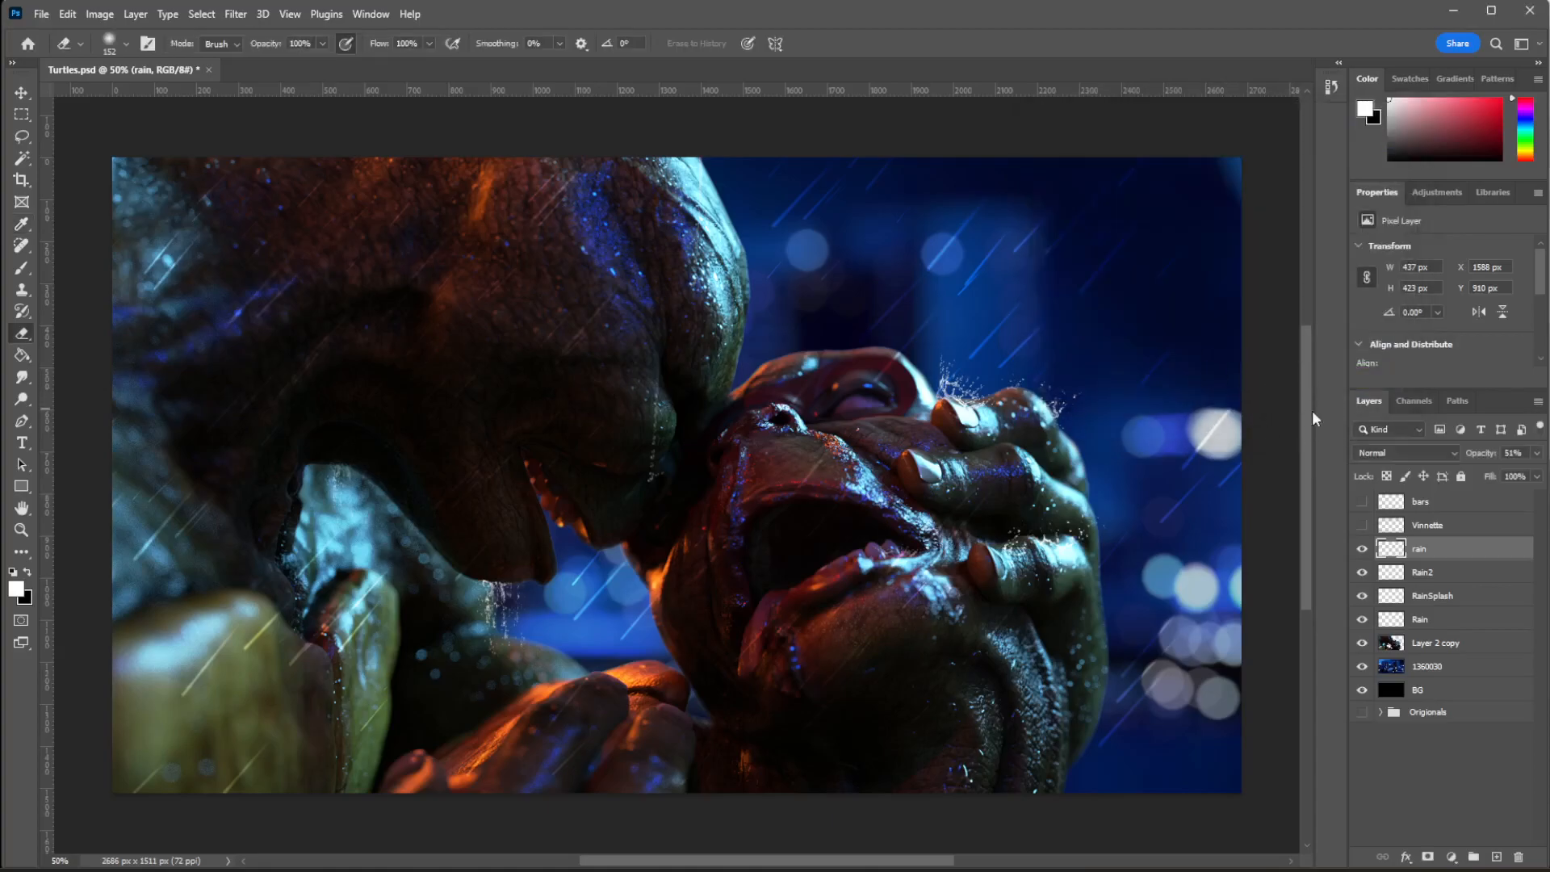
Pick the Brush and step through the rain brush tips, undoing a test stamp on the rain layer.
{"action": "key", "text": "b"}
{"action": "key", "text": "period"}
{"action": "key", "text": "period"}
{"action": "key", "text": "period"}
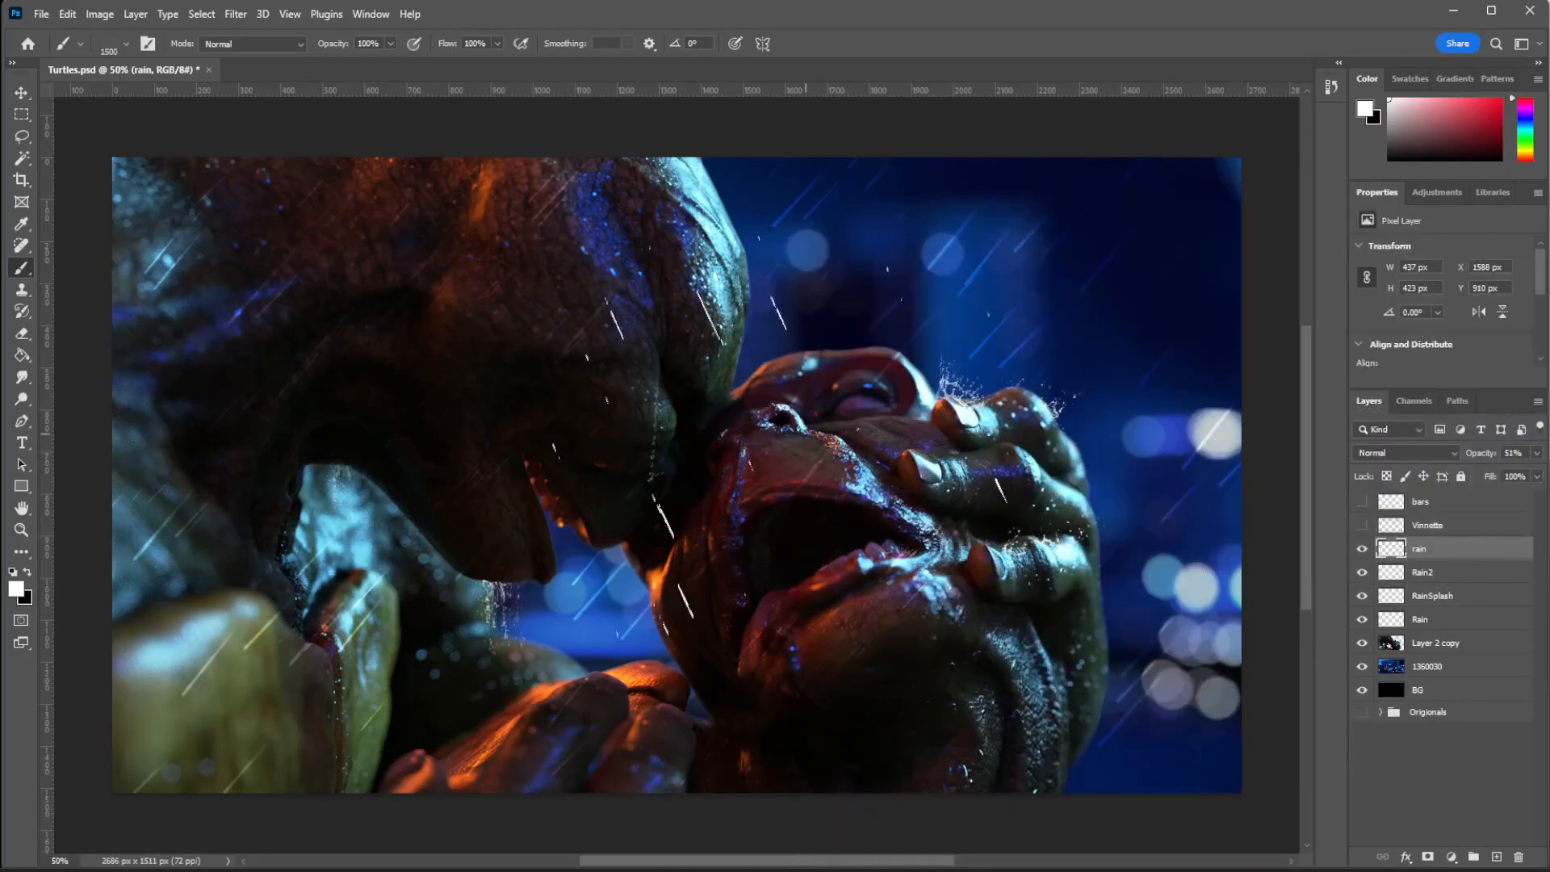
{"action": "left_click", "coordinate": [333, 487]}
{"action": "key", "text": "ctrl+z"}
{"action": "key", "text": "period"}
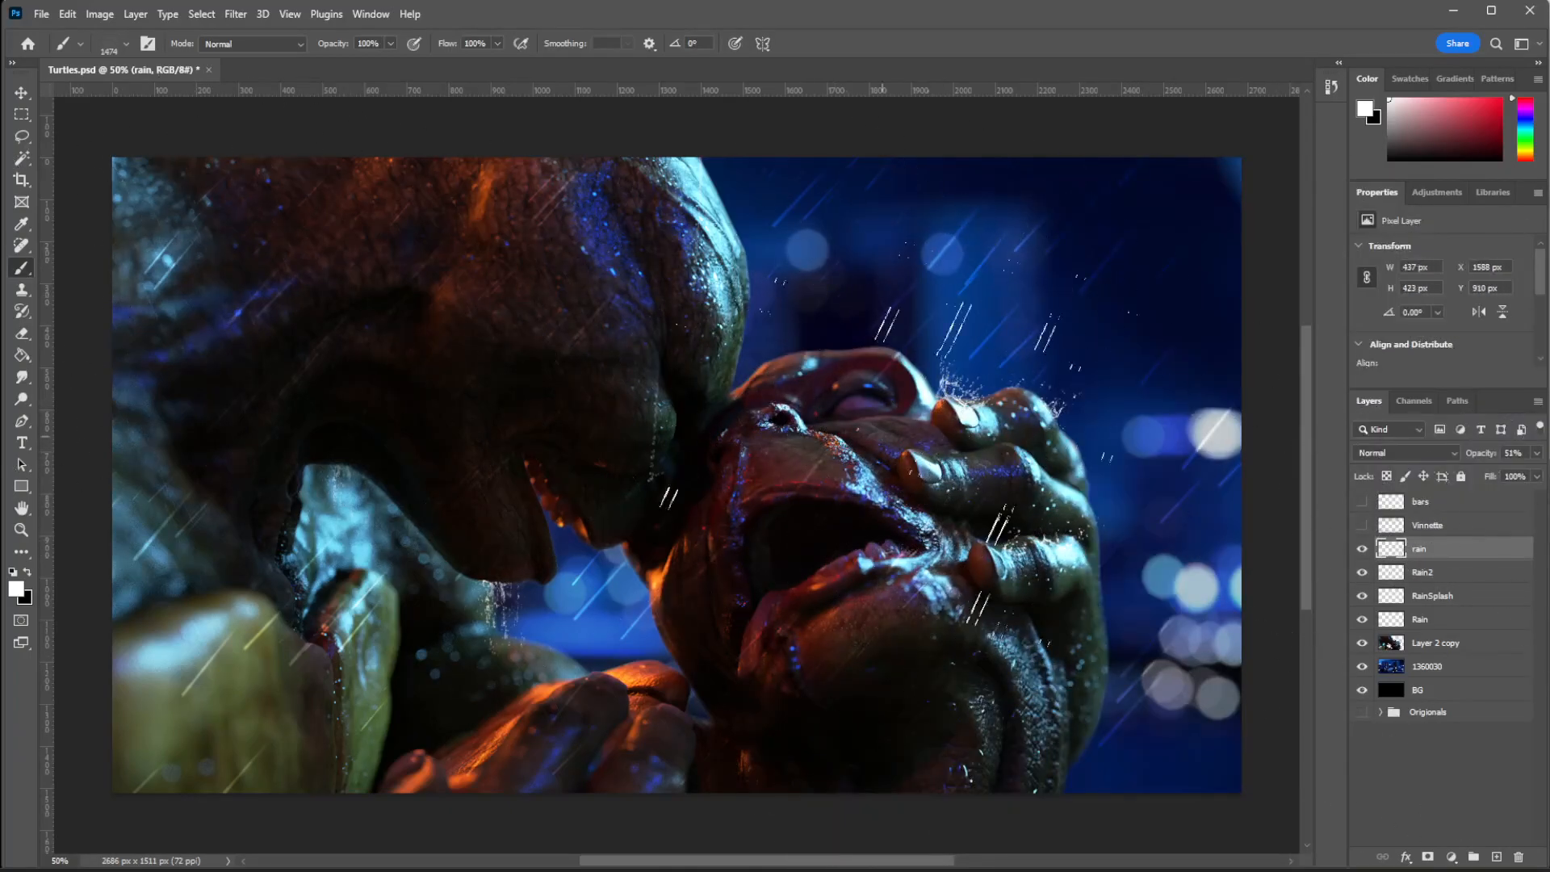
Add a new layer named Rain above the lower Rain layer, set it to Overlay and stamp rain over the lower turtle and background.
{"action": "left_click", "coordinate": [1421, 620]}
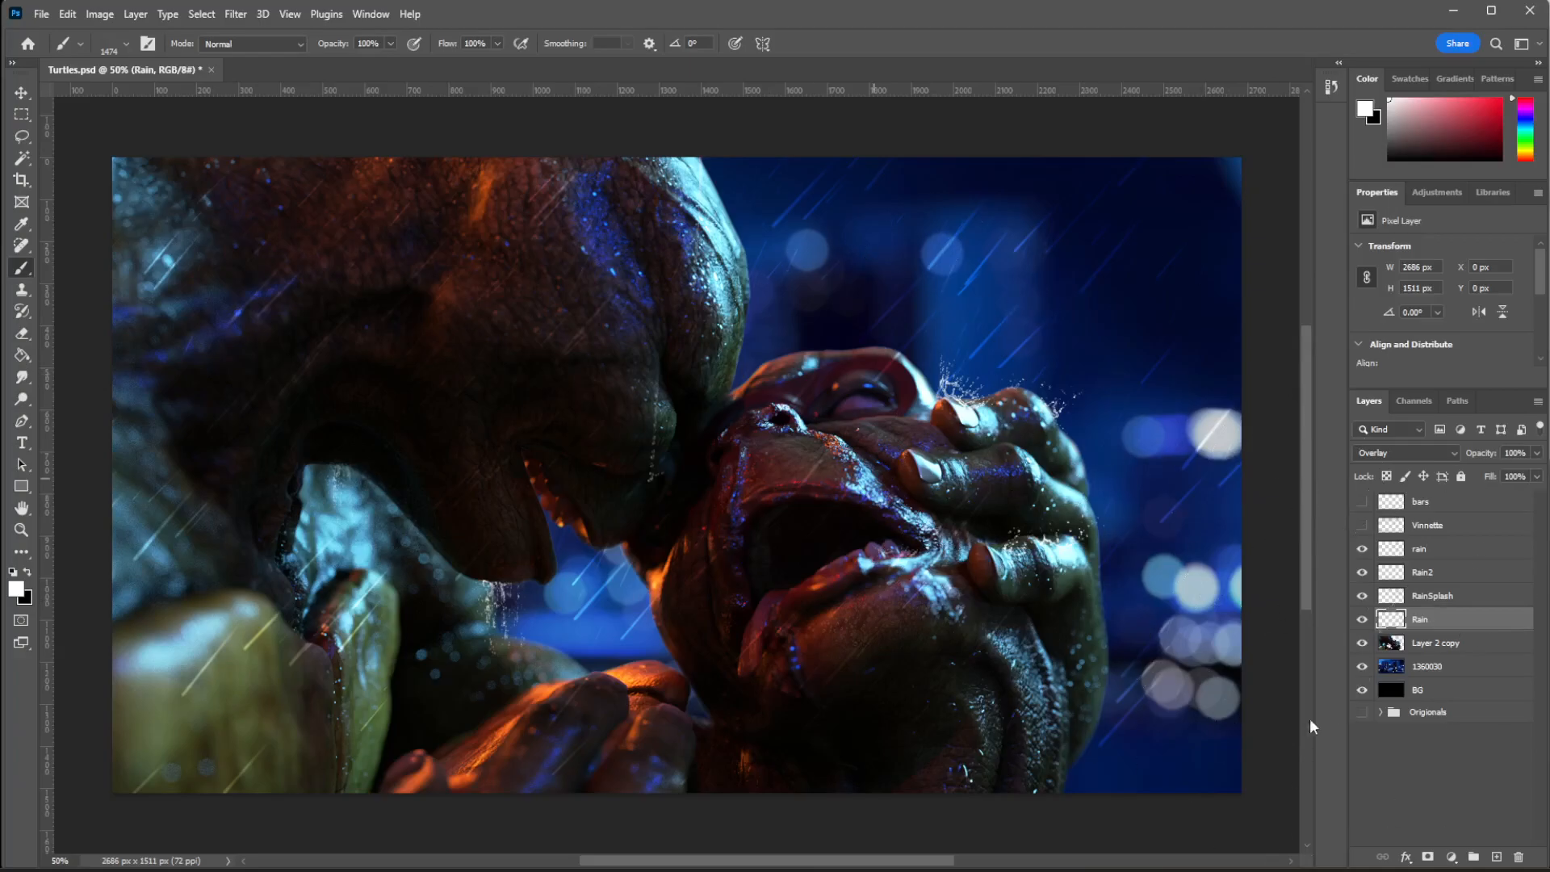
{"action": "left_click", "coordinate": [1538, 401]}
{"action": "left_click", "coordinate": [1544, 219]}
{"action": "type", "text": "Rain"}
{"action": "key", "text": "Return"}
{"action": "left_click", "coordinate": [1404, 453]}
{"action": "left_click", "coordinate": [1405, 645]}
{"action": "left_click", "coordinate": [1137, 706]}
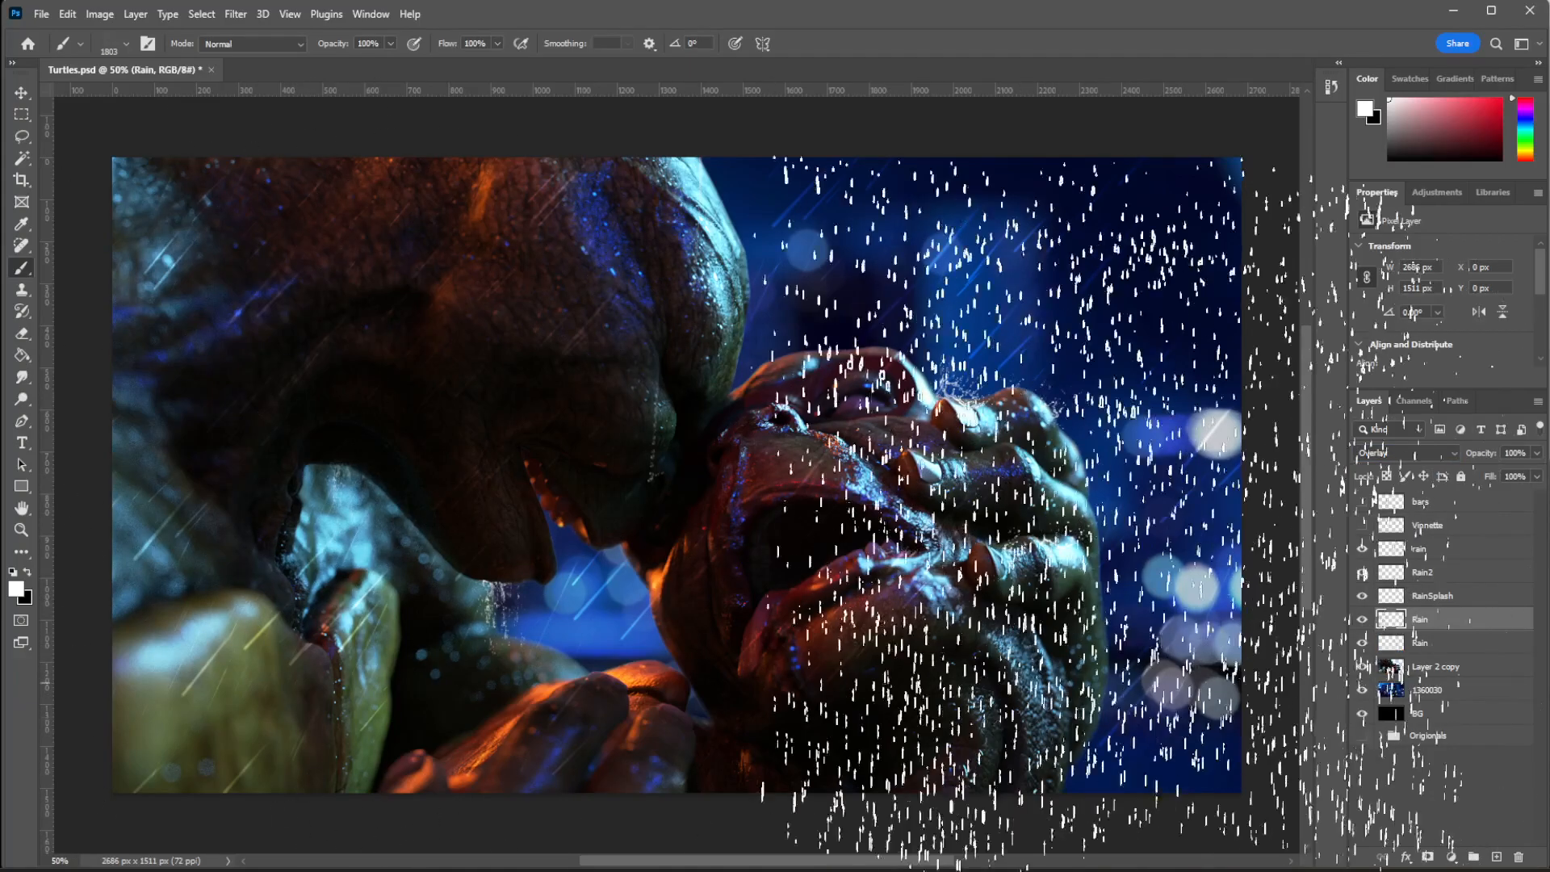
Add another layer named Rain and move it directly below the Vinnette layer.
{"action": "key", "text": "period"}
{"action": "left_click", "coordinate": [1537, 401]}
{"action": "left_click", "coordinate": [1545, 220]}
{"action": "type", "text": "Rain"}
{"action": "key", "text": "Return"}
{"action": "mouse_move", "coordinate": [1458, 622]}
{"action": "left_mouse_down"}
{"action": "mouse_move", "coordinate": [1498, 495]}
{"action": "mouse_move", "coordinate": [1498, 537]}
{"action": "left_mouse_up"}
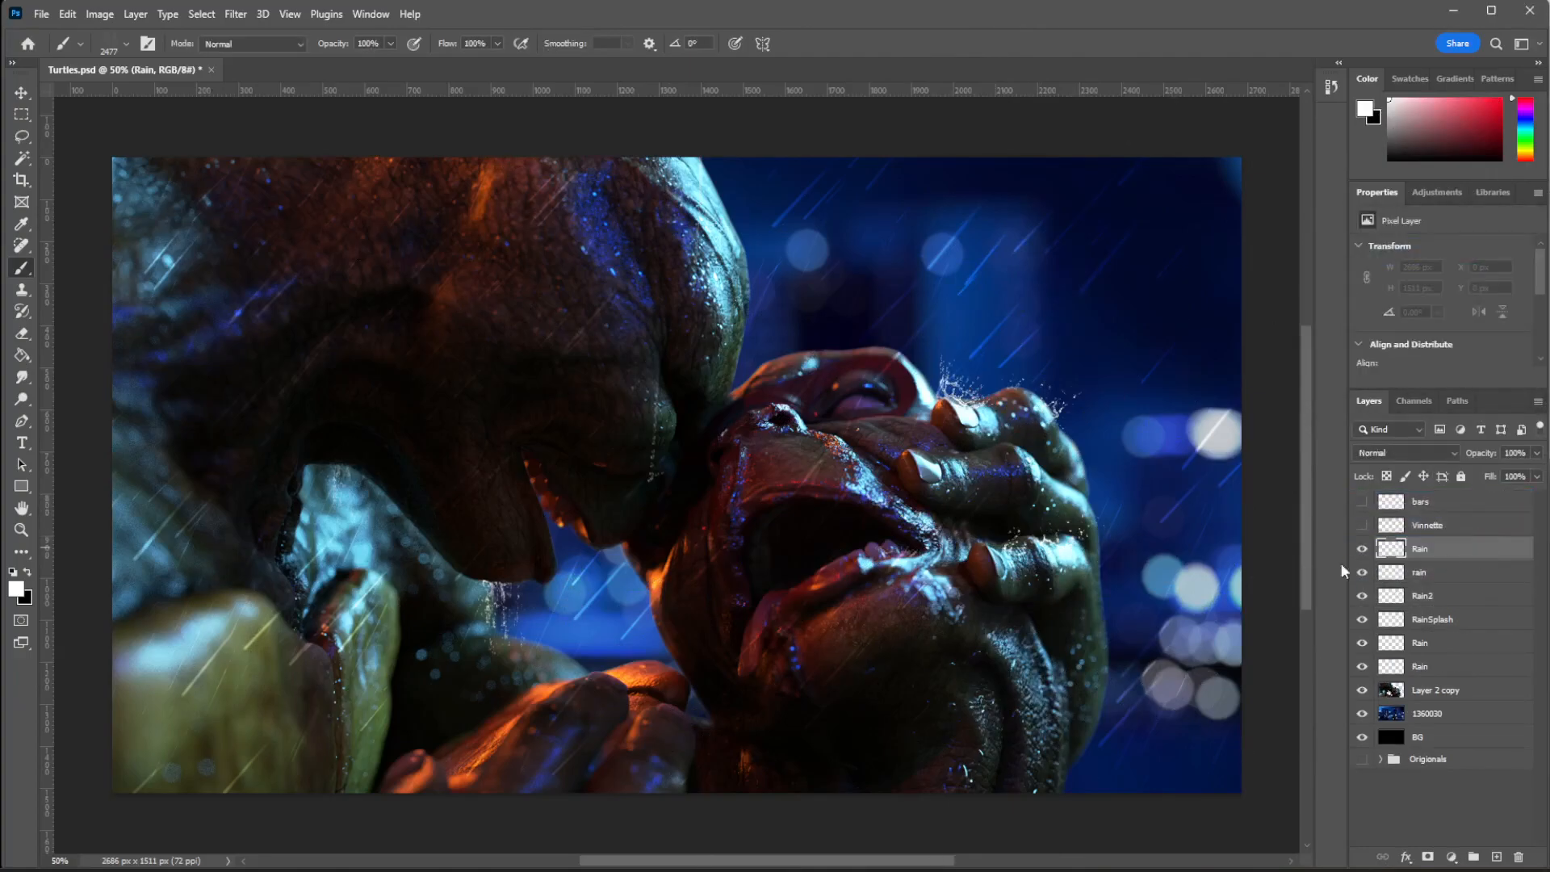
Test several rain brush tips on the upper Rain layer, undoing the rejects, and stamp a 2477 px rain brush across the image.
{"action": "left_click", "coordinate": [807, 476]}
{"action": "key", "text": "ctrl+z"}
{"action": "key", "text": "period"}
{"action": "key", "text": "period"}
{"action": "left_click", "coordinate": [888, 501]}
{"action": "key", "text": "ctrl+z"}
{"action": "key", "text": "period"}
{"action": "key", "text": "period"}
{"action": "key", "text": "period"}
{"action": "left_click", "coordinate": [668, 477]}
Step through the blend modes for the upper Rain layer's streaks and set it to Screen.
{"action": "left_click", "coordinate": [1404, 453]}
{"action": "left_click", "coordinate": [1396, 692]}
{"action": "key", "text": "Down"}
{"action": "key", "text": "Down"}
{"action": "key", "text": "Down"}
{"action": "key", "text": "Down"}
{"action": "key", "text": "Down"}
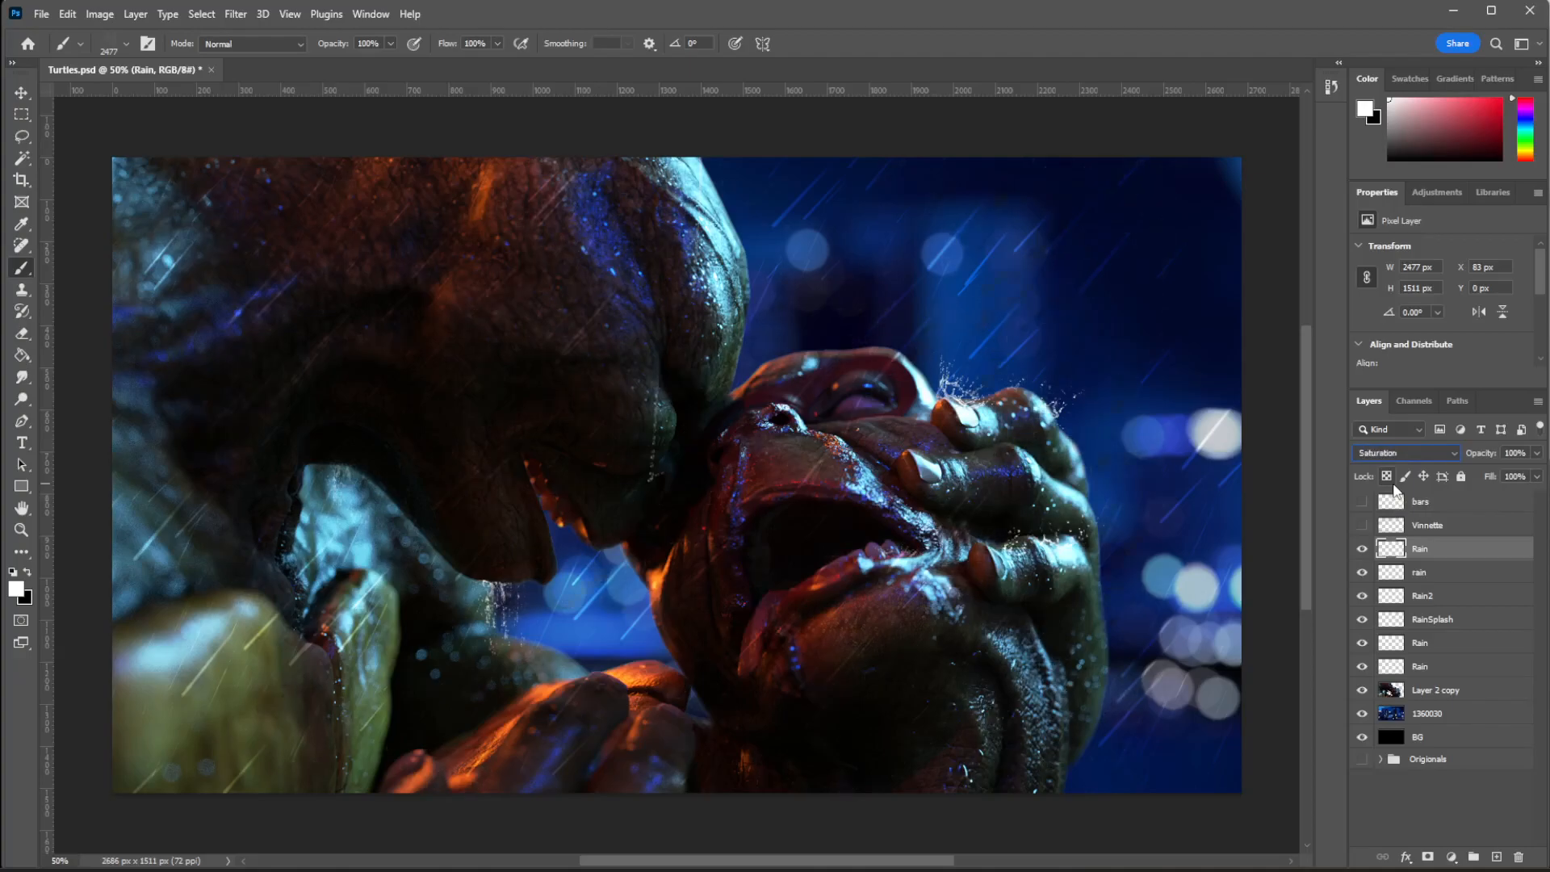
{"action": "key", "text": "Up"}
{"action": "key", "text": "Up"}
{"action": "key", "text": "Up"}
{"action": "key", "text": "Up"}
{"action": "key", "text": "Up"}
{"action": "key", "text": "Up"}
{"action": "key", "text": "Up"}
{"action": "key", "text": "Up"}
{"action": "key", "text": "Up"}
{"action": "key", "text": "Up"}
{"action": "key", "text": "Up"}
{"action": "key", "text": "Up"}
{"action": "key", "text": "Up"}
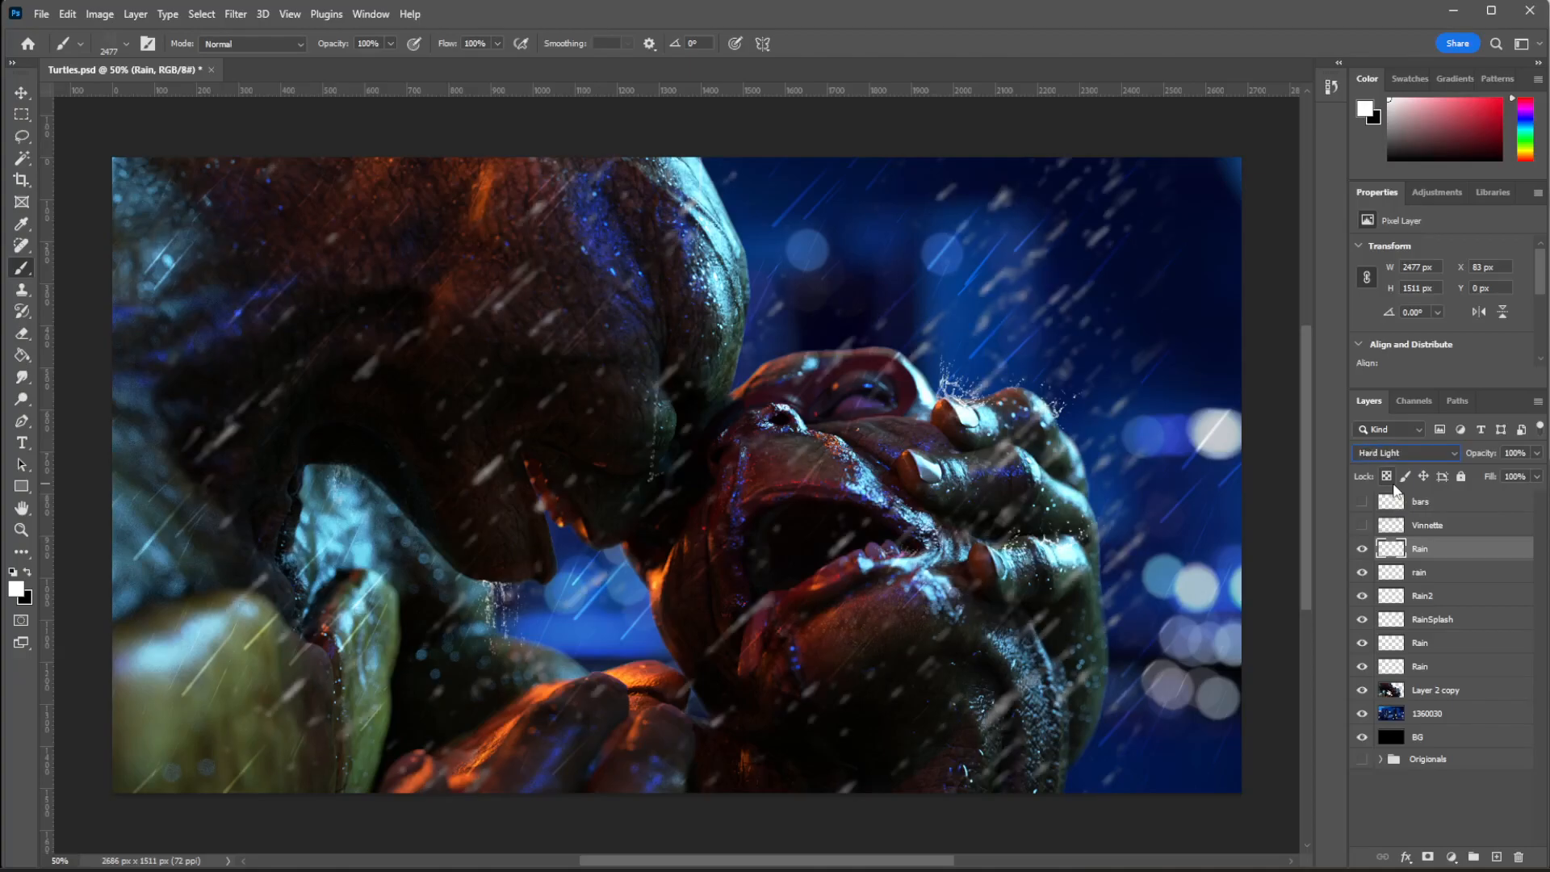
Tint the upper Rain layer's streaks with a Hue/Saturation adjustment.
{"action": "left_click", "coordinate": [99, 14]}
{"action": "left_click", "coordinate": [307, 149]}
{"action": "left_click_drag", "start_coordinate": [1200, 273], "coordinate": [1265, 270]}
{"action": "left_click_drag", "start_coordinate": [1183, 313], "coordinate": [1173, 313]}
{"action": "left_click_drag", "start_coordinate": [1263, 230], "coordinate": [1206, 242]}
{"action": "key", "text": "Return"}
Apply a Motion Blur with a distance of 285 pixels to the upper Rain layer, angled along the streaks.
{"action": "left_click", "coordinate": [236, 14]}
{"action": "mouse_move", "coordinate": [258, 235]}
{"action": "left_click", "coordinate": [162, 328]}
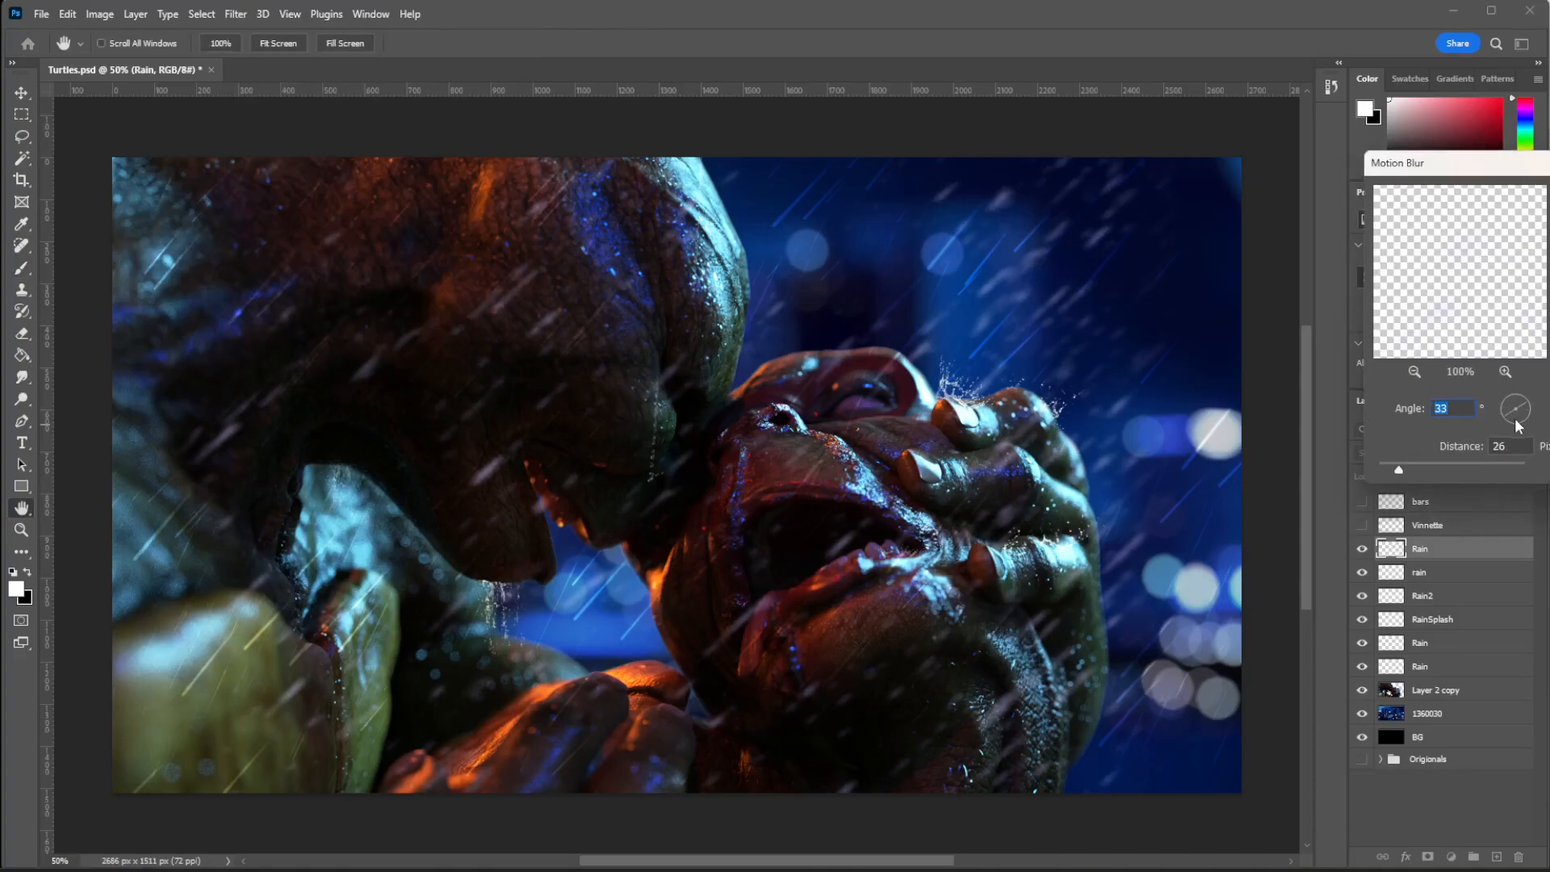
{"action": "left_click_drag", "start_coordinate": [1446, 472], "coordinate": [1465, 474]}
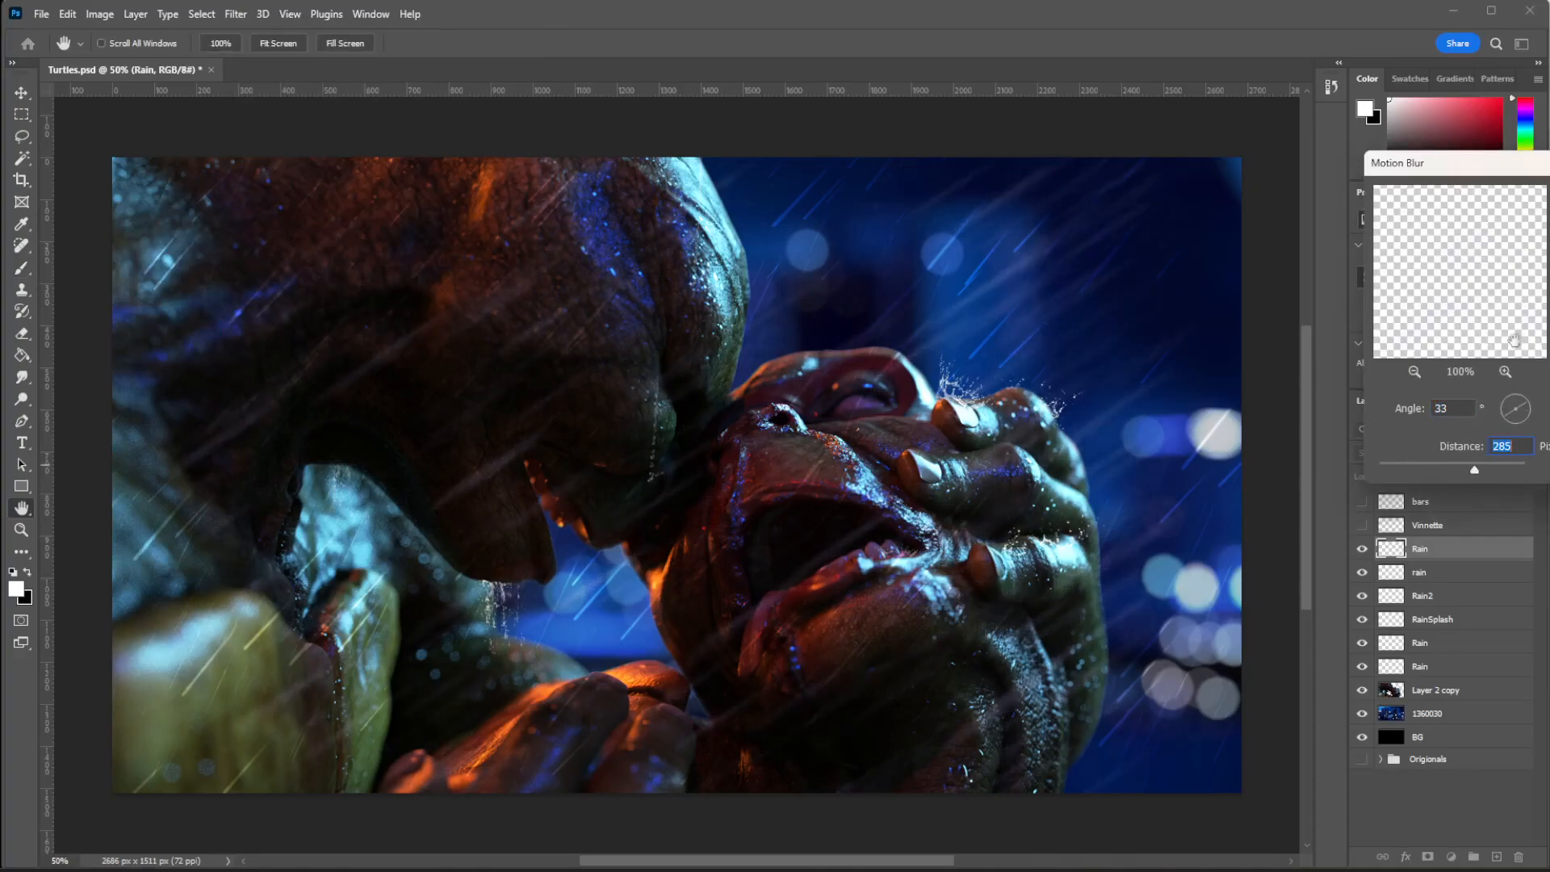
{"action": "left_click_drag", "start_coordinate": [1517, 421], "coordinate": [1510, 427]}
{"action": "key", "text": "Return"}
Try erasing and repositioning the blurred rain streaks, and delete the upper Rain layer.
{"action": "key", "text": "e"}
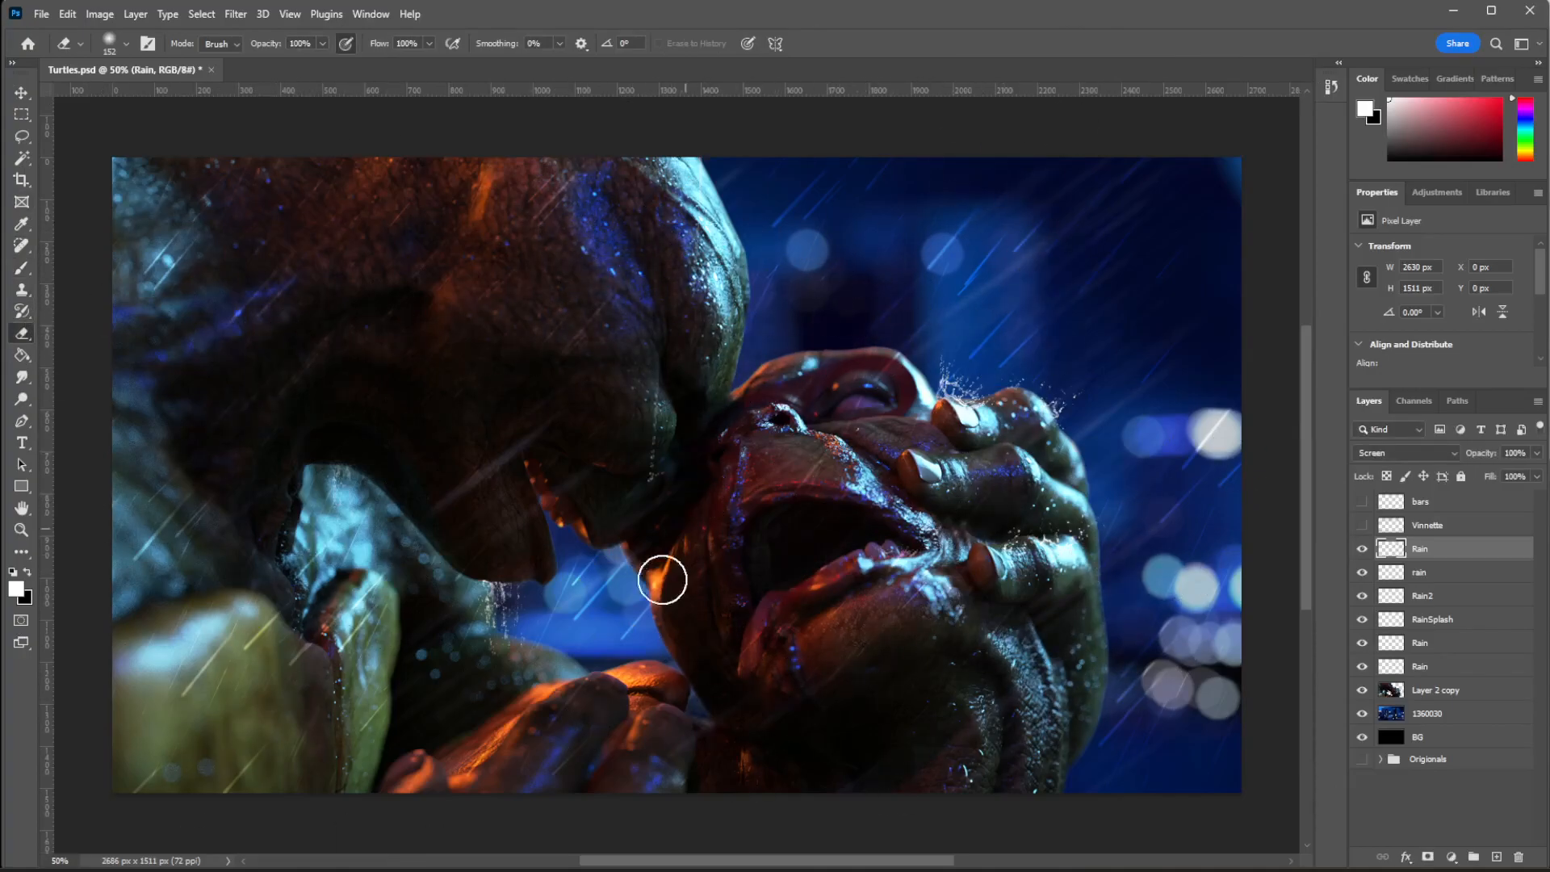
{"action": "left_click", "coordinate": [1454, 454]}
{"action": "left_click", "coordinate": [1313, 372]}
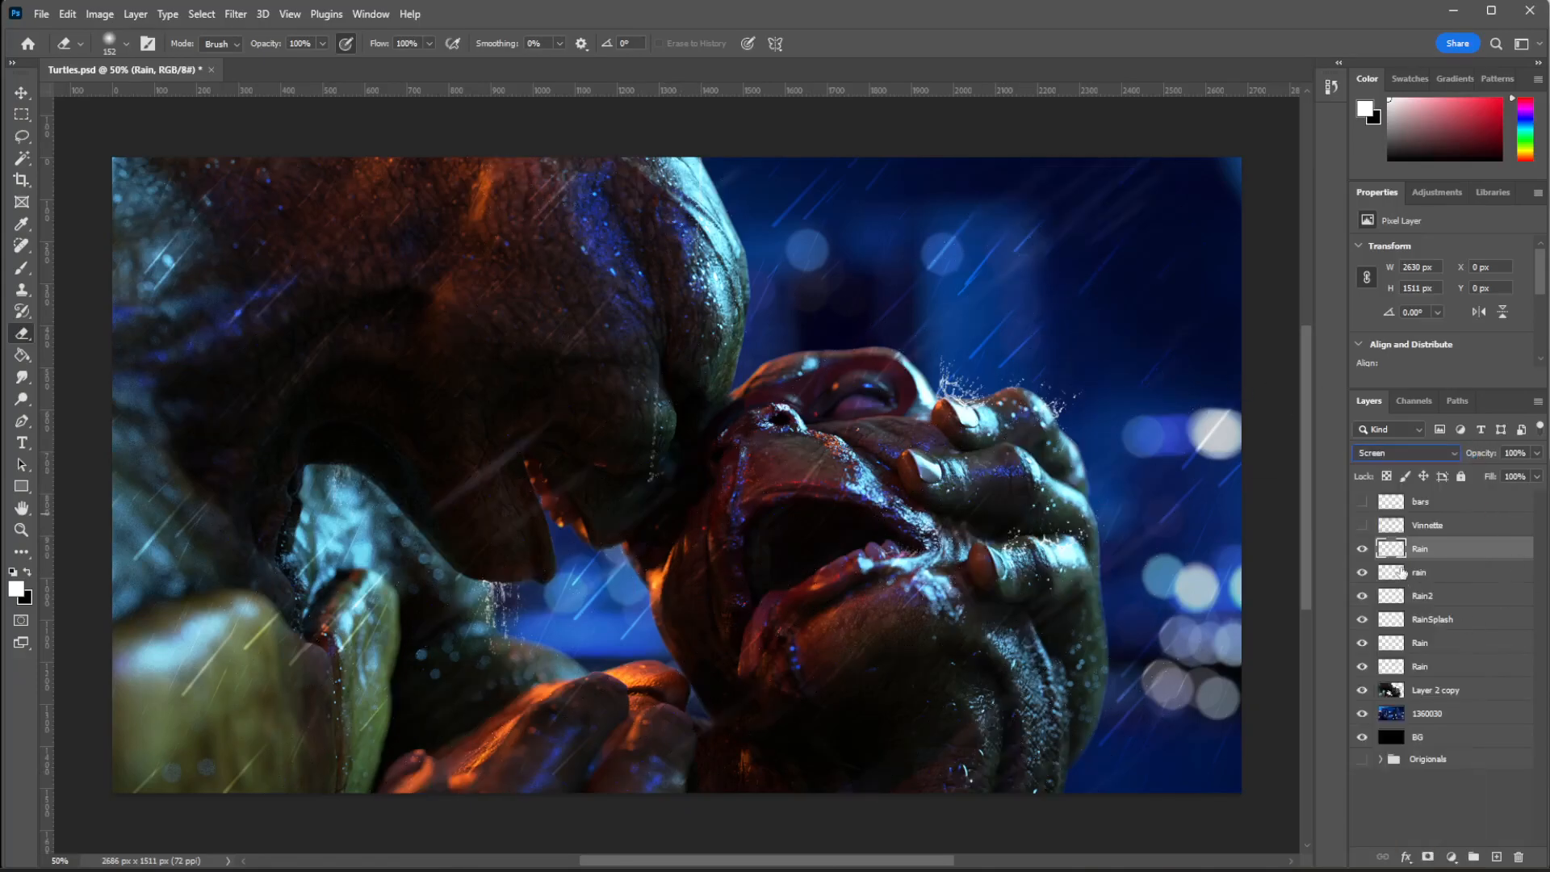
{"action": "left_click", "coordinate": [21, 92]}
{"action": "mouse_move", "coordinate": [729, 458]}
{"action": "left_mouse_down"}
{"action": "mouse_move", "coordinate": [626, 407]}
{"action": "mouse_move", "coordinate": [1031, 518]}
{"action": "mouse_move", "coordinate": [626, 501]}
{"action": "left_mouse_up"}
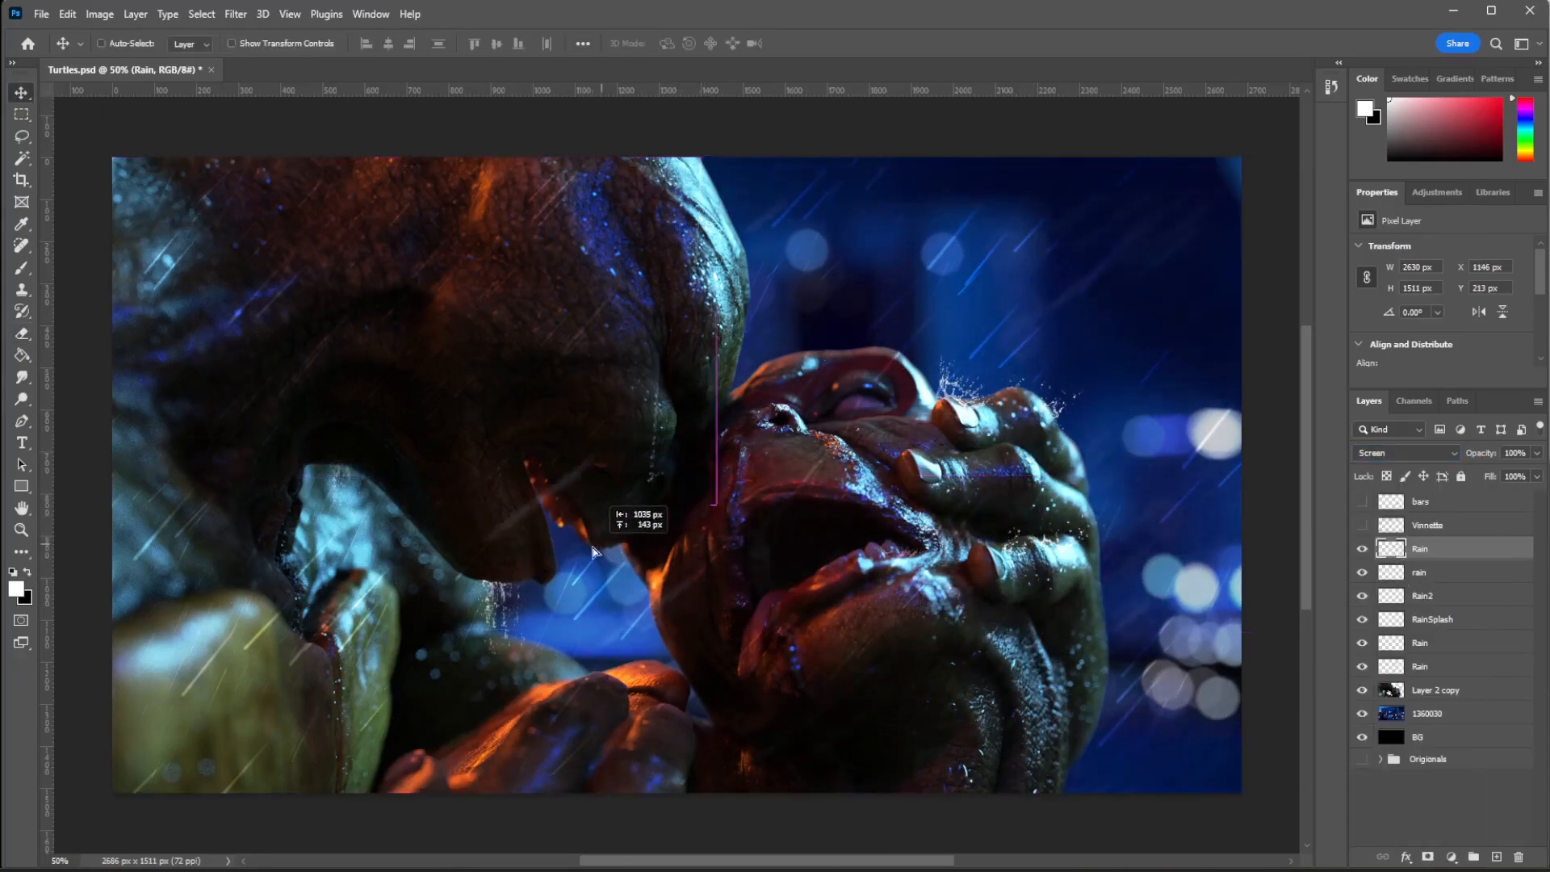
{"action": "left_click_drag", "start_coordinate": [1483, 549], "coordinate": [1517, 856]}
Add a new layer named rain above the existing rain layer and pick the Brush.
{"action": "left_click", "coordinate": [1538, 402]}
{"action": "left_click", "coordinate": [1548, 218]}
{"action": "type", "text": "rain"}
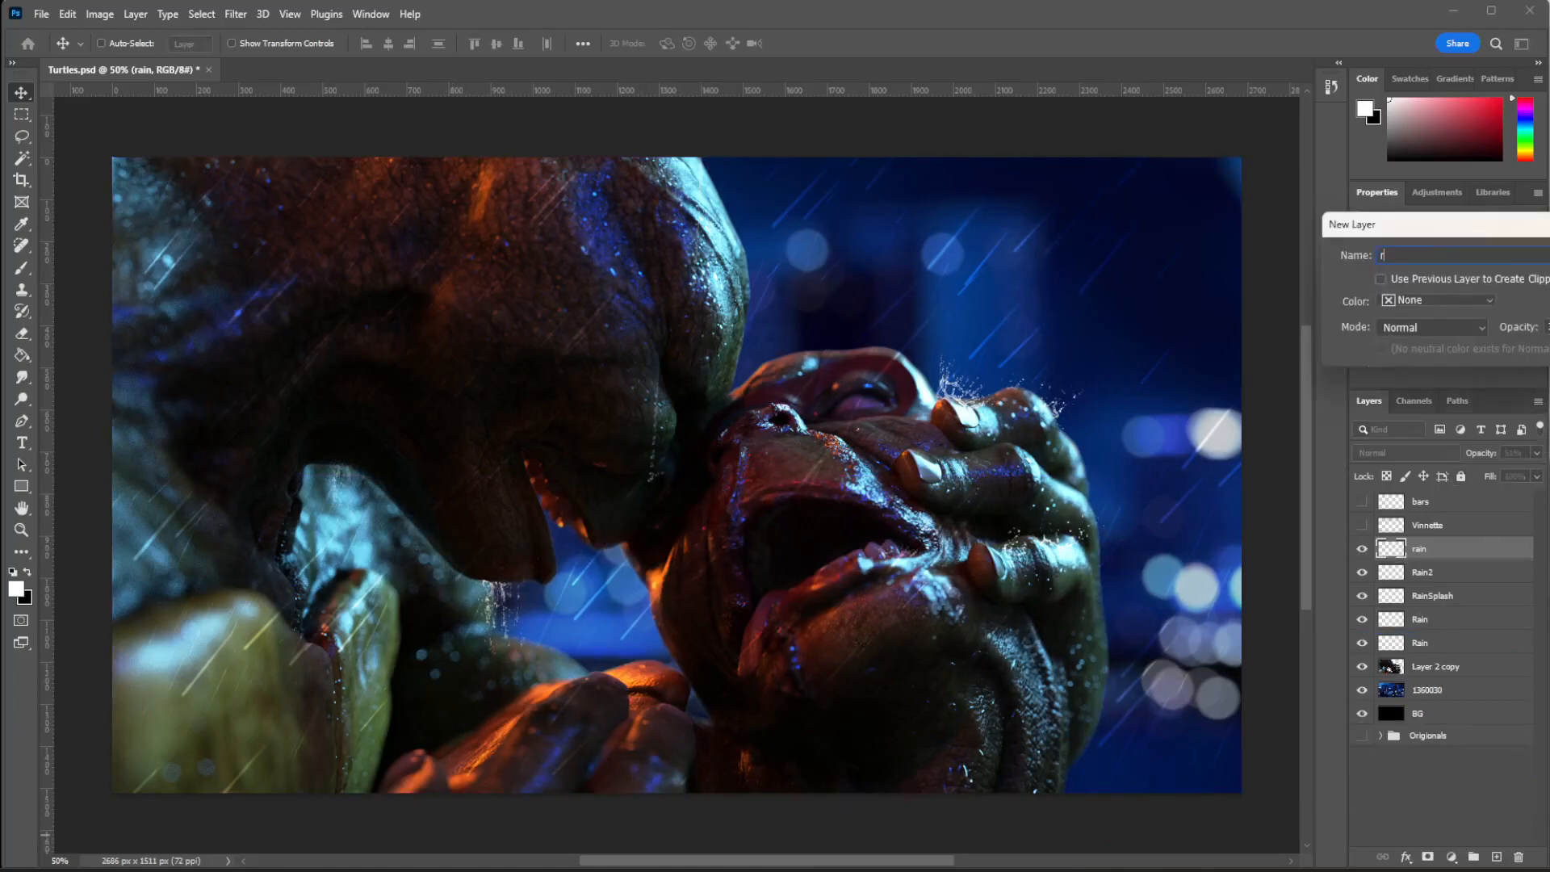
{"action": "key", "text": "Return"}
{"action": "key", "text": "b"}
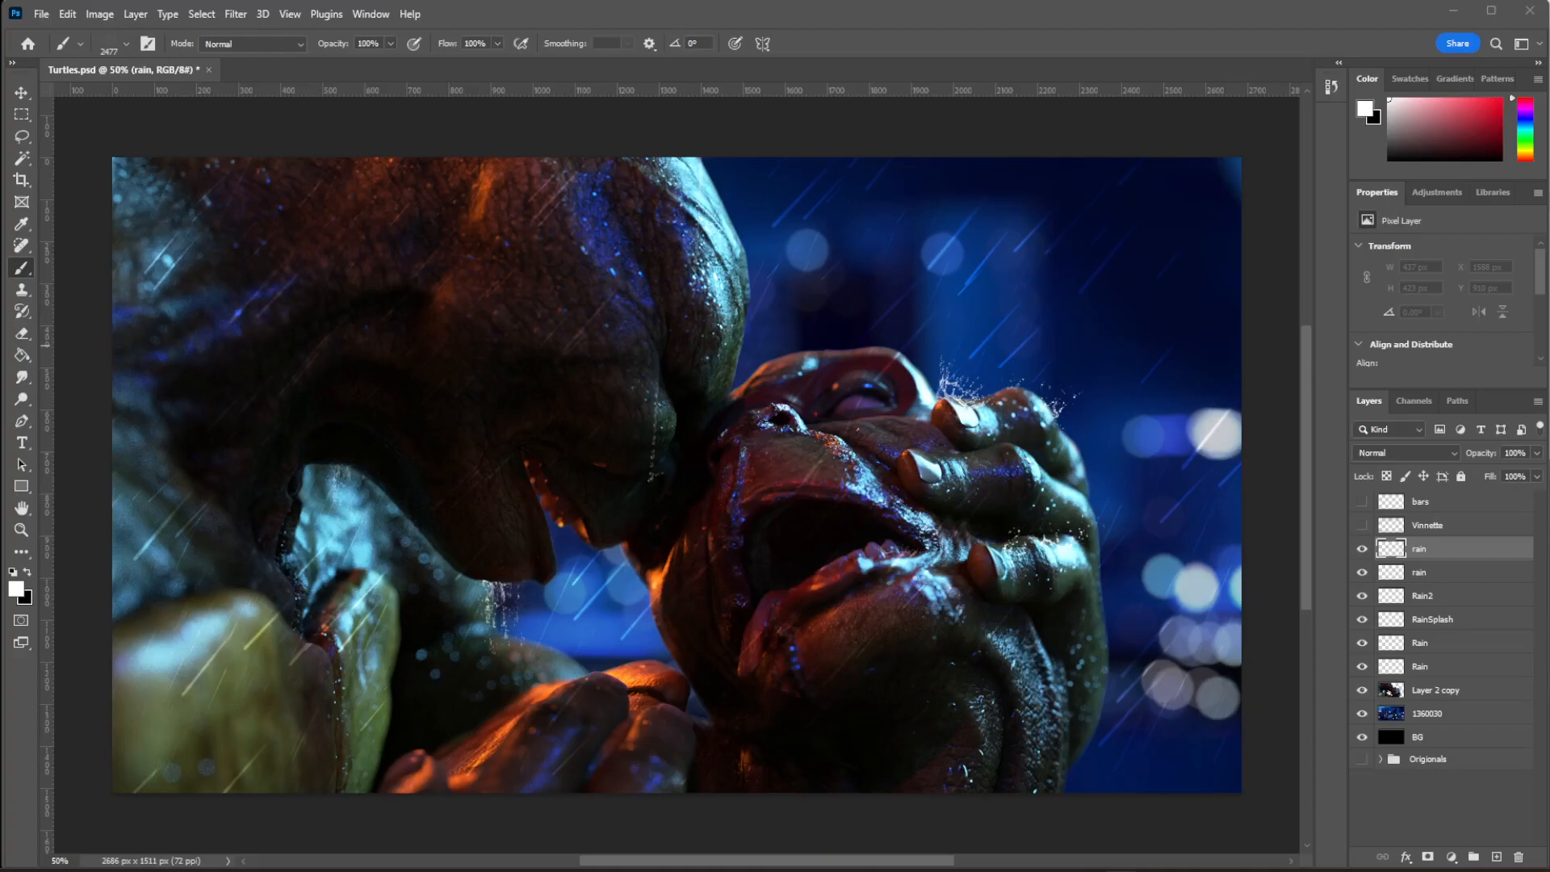
Compare the top rain layer hidden and shown, and apply a Motion Blur at -56° with a distance of 75 pixels.
{"action": "left_click", "coordinate": [1362, 550]}
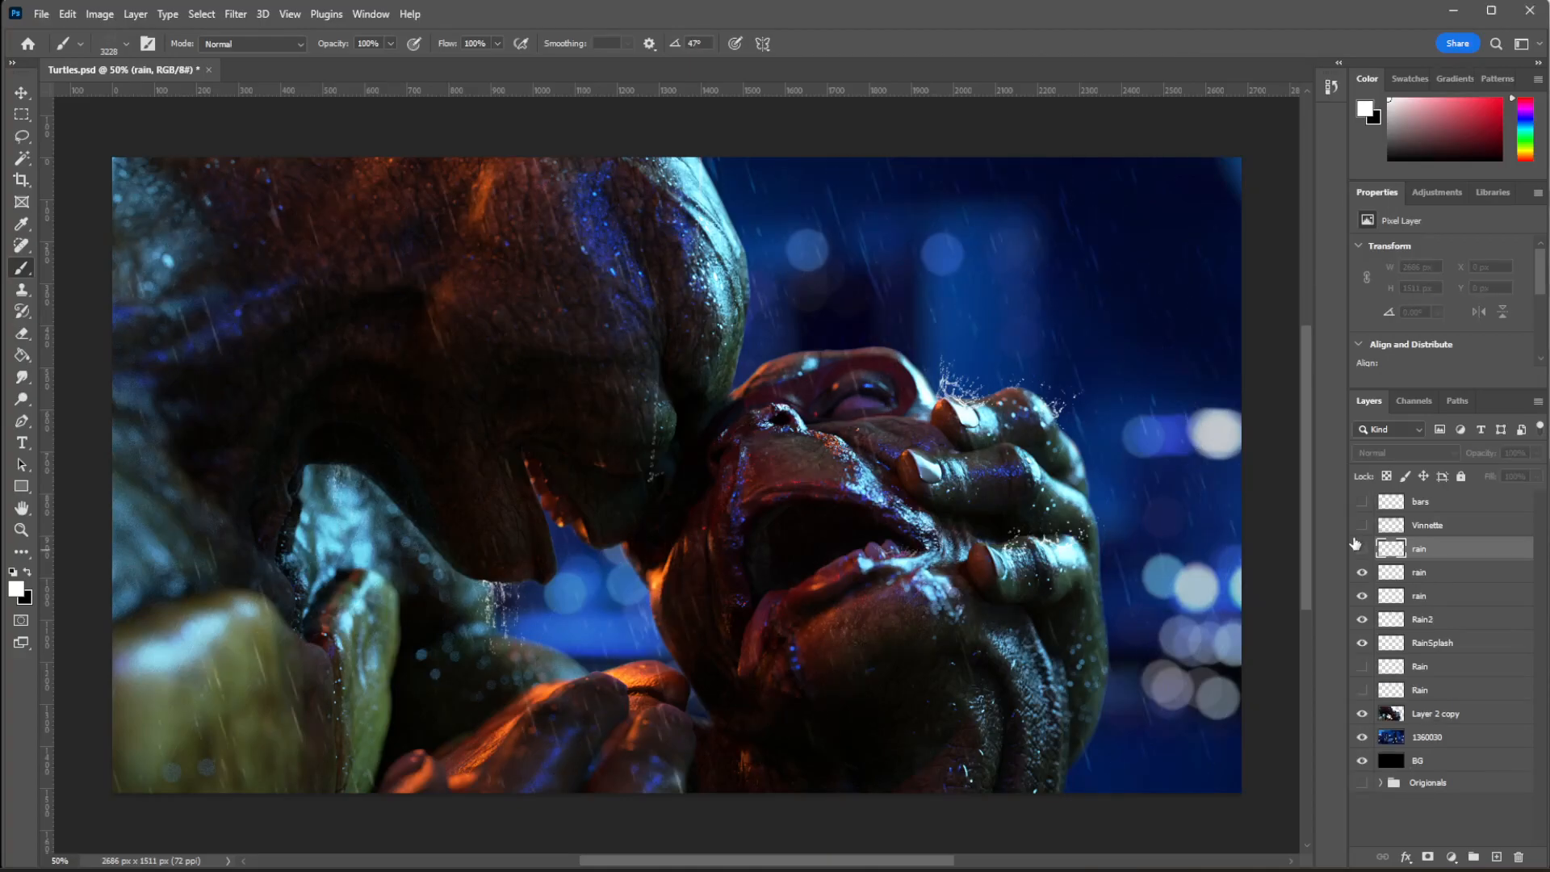
{"action": "left_click", "coordinate": [1362, 550]}
{"action": "left_click", "coordinate": [236, 14]}
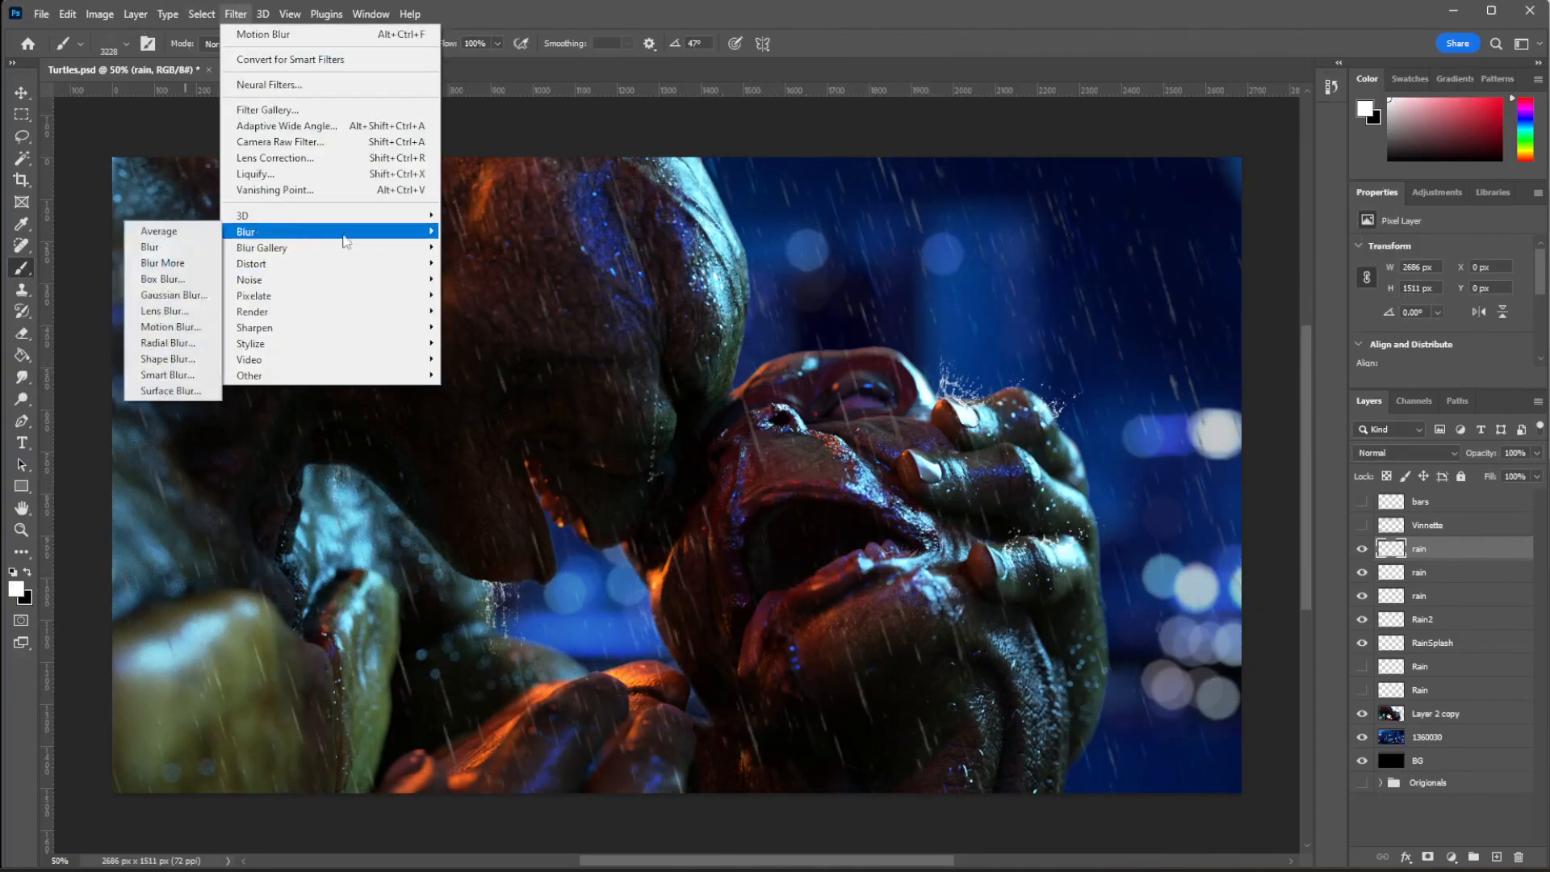
{"action": "left_click", "coordinate": [174, 323]}
{"action": "left_click_drag", "start_coordinate": [1525, 426], "coordinate": [1529, 425]}
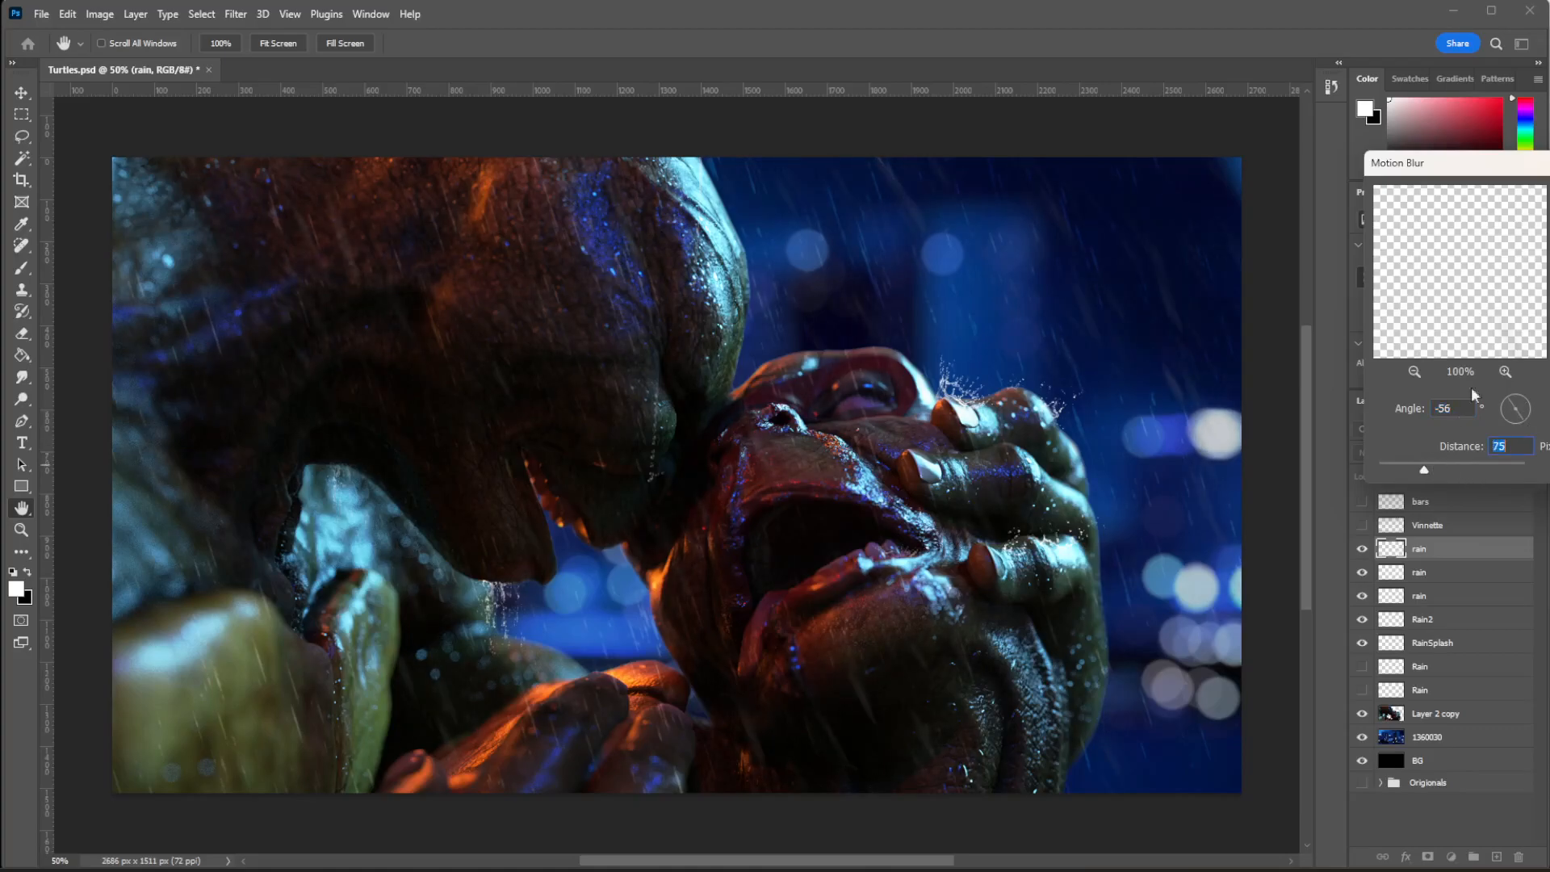
{"action": "key", "text": "Return"}
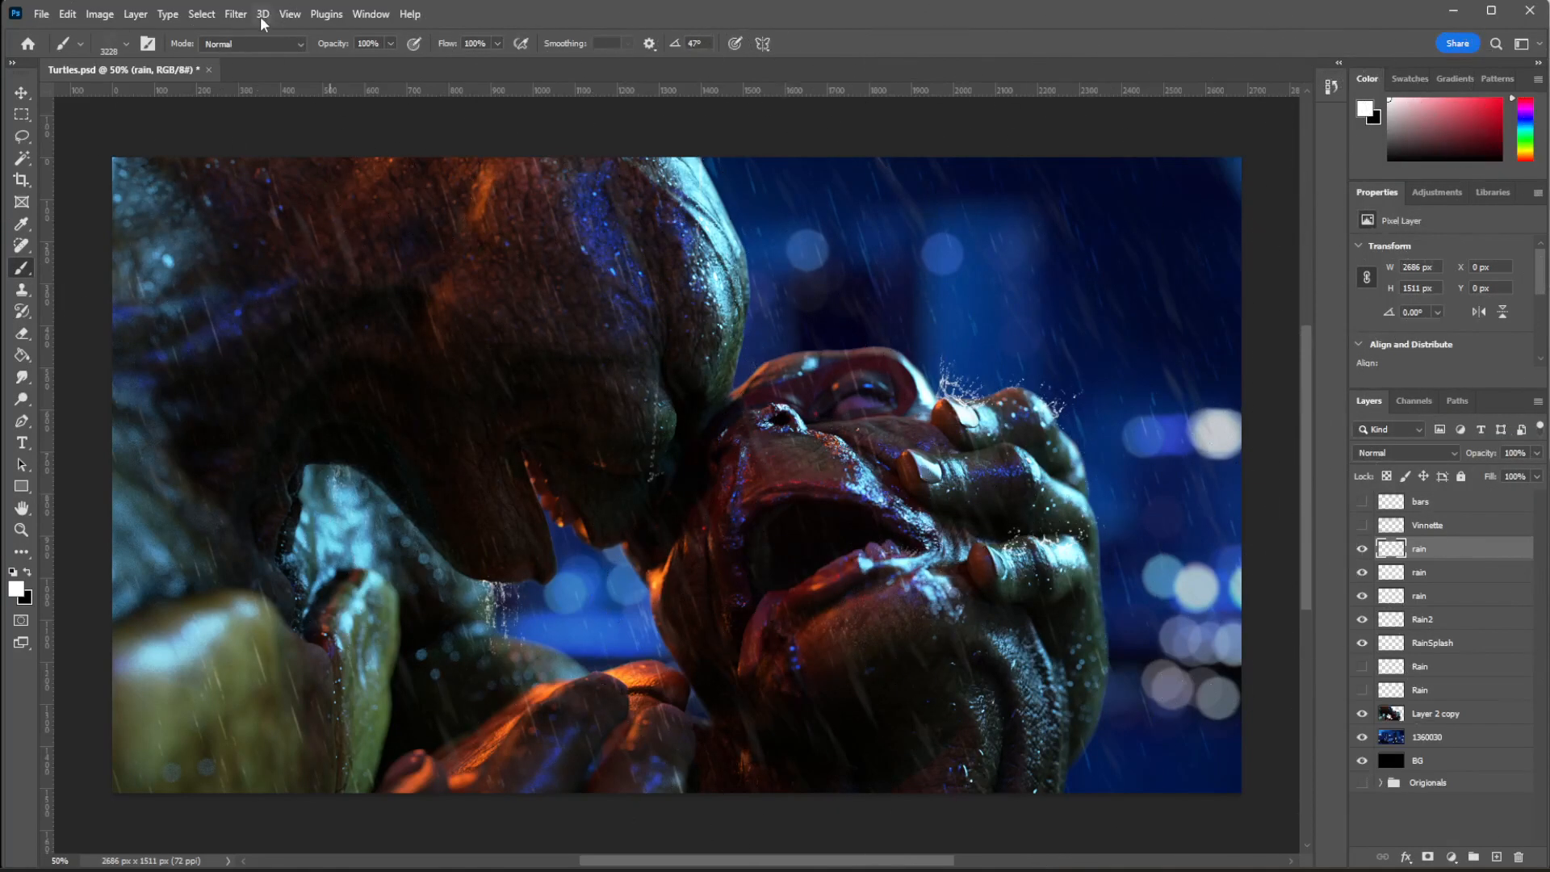
Apply a Lens Blur to the top rain layer with the existing settings.
{"action": "left_click", "coordinate": [236, 14]}
{"action": "mouse_move", "coordinate": [287, 230]}
{"action": "left_click", "coordinate": [174, 311]}
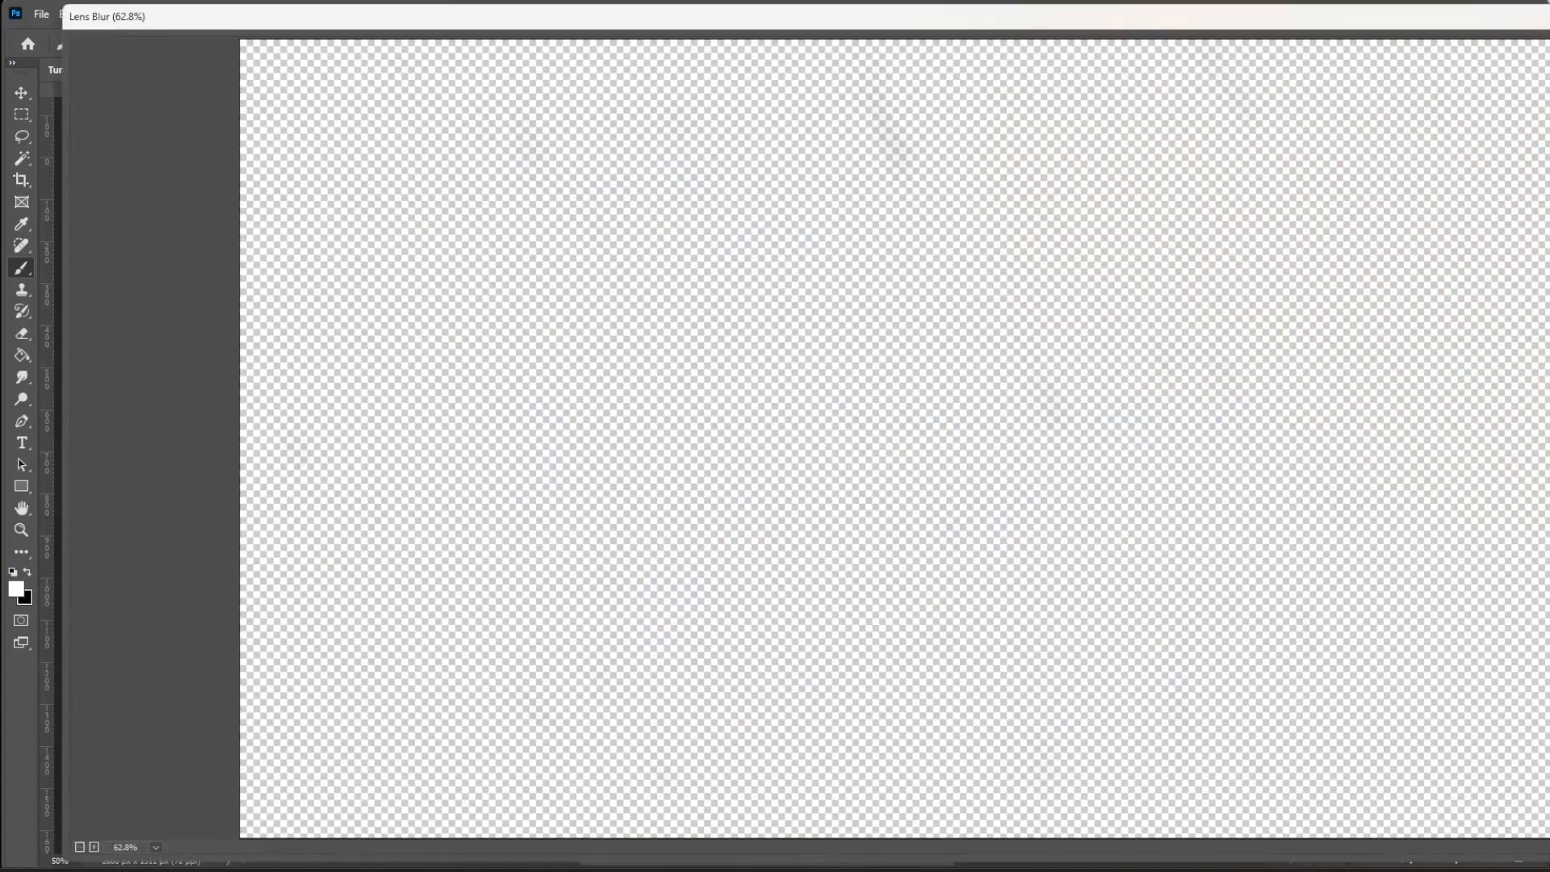
{"action": "key", "text": "Return"}
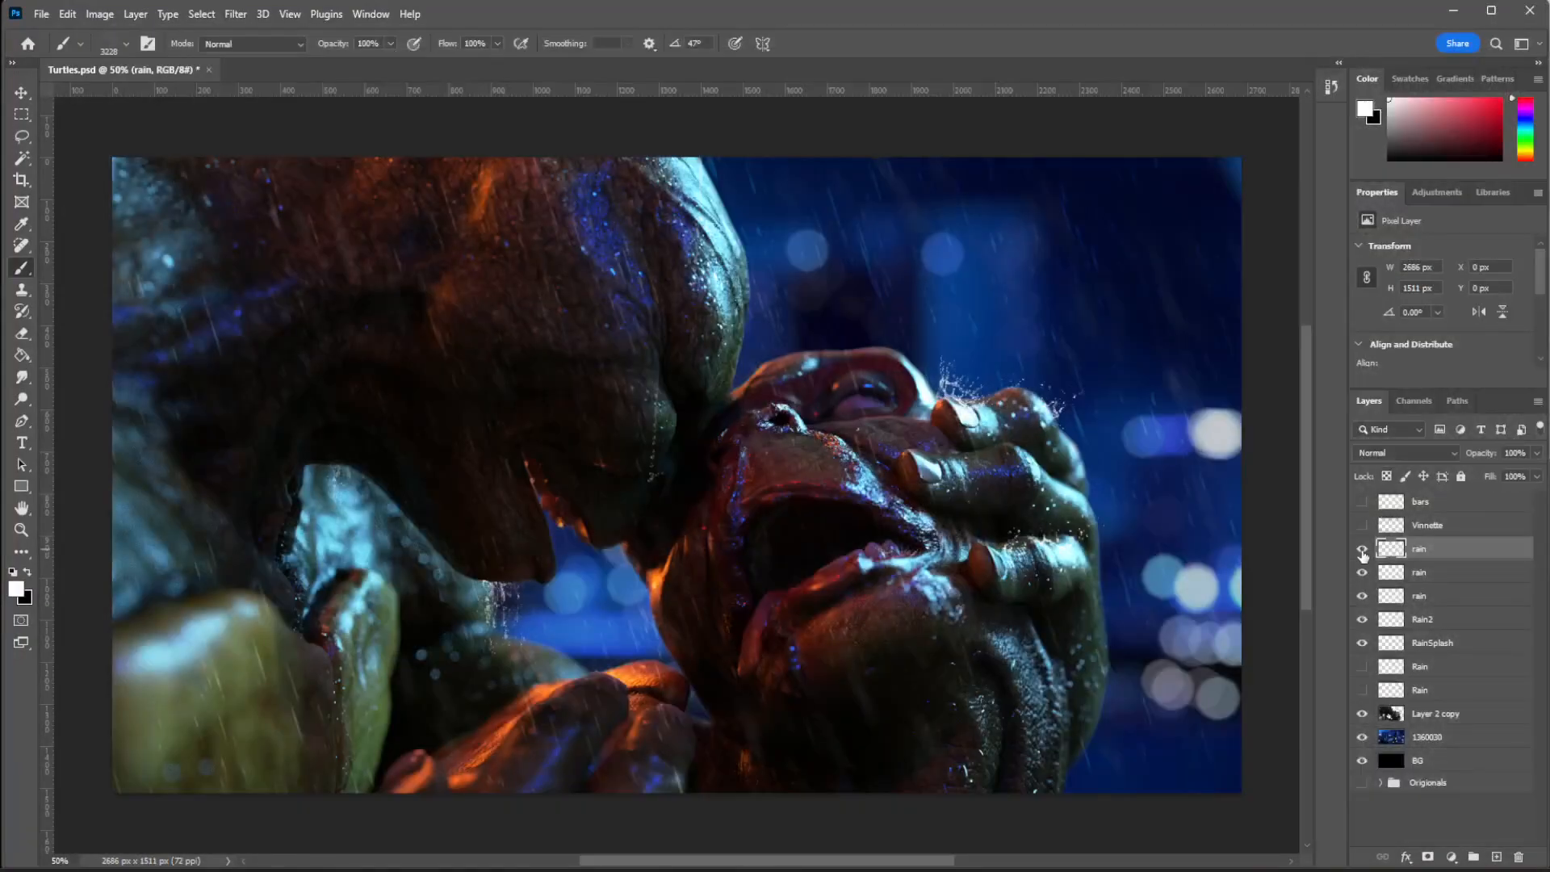
Show one of the two lower Rain layers, delete the other, and add a new layer named rain below Vinnette.
{"action": "left_click", "coordinate": [1360, 691]}
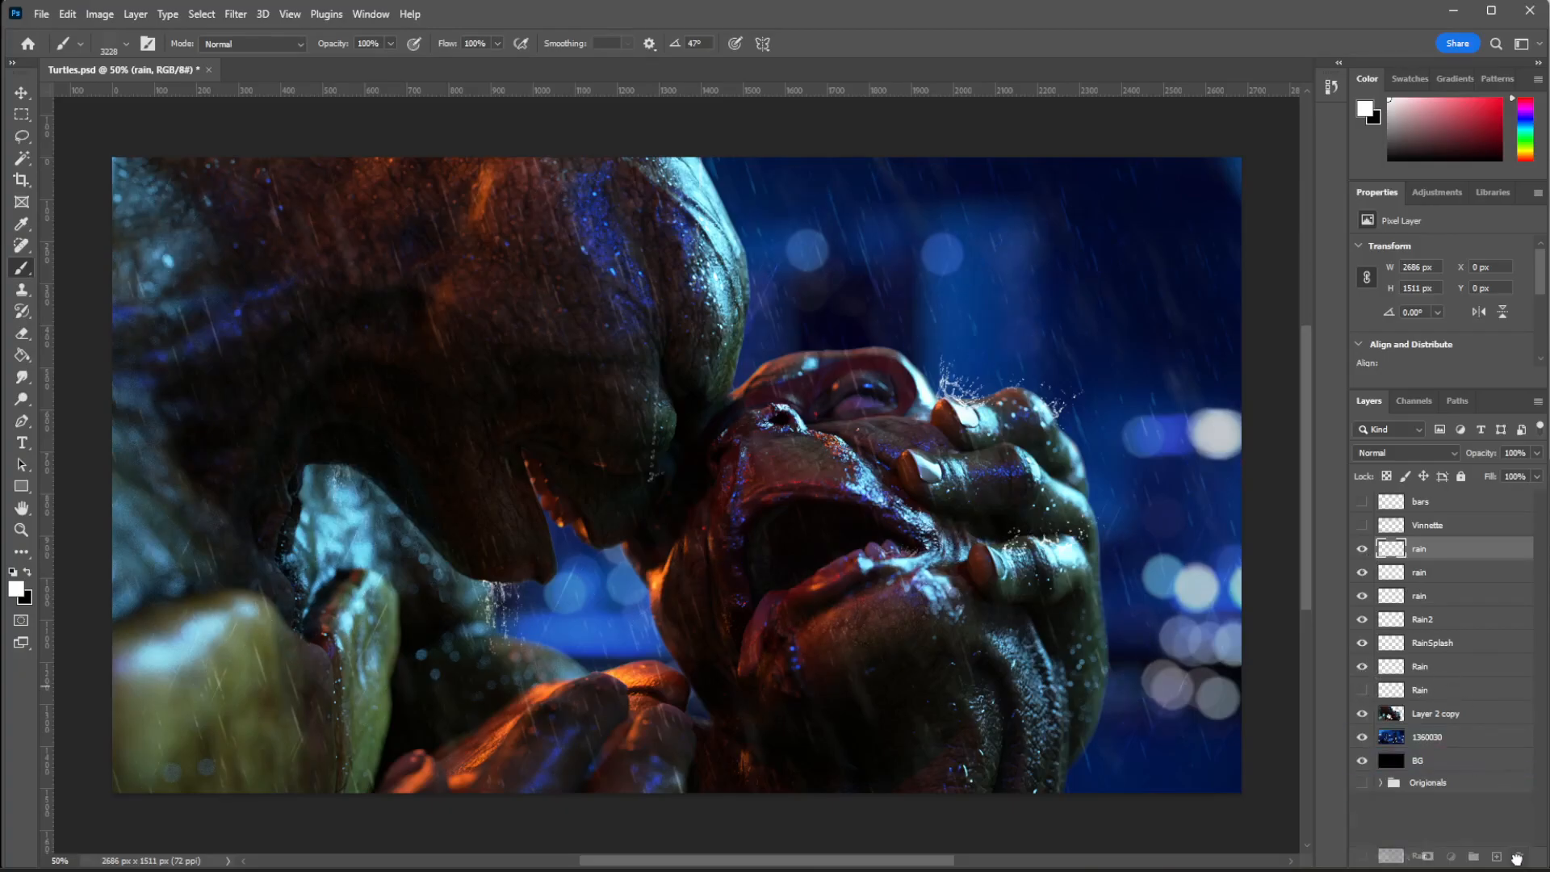
{"action": "left_click_drag", "start_coordinate": [1516, 857], "coordinate": [1517, 857]}
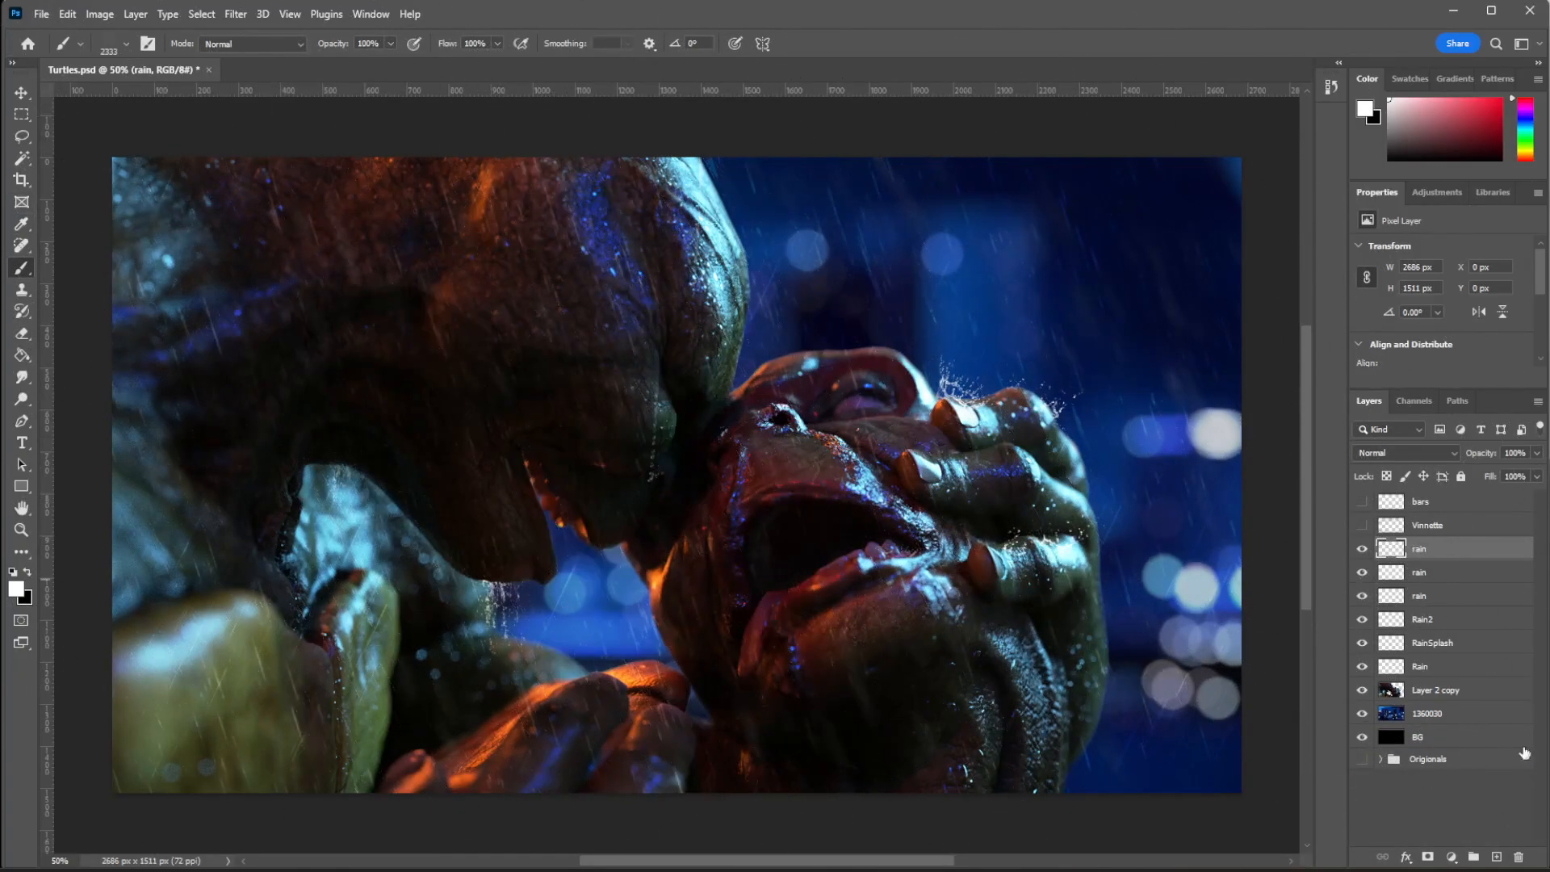
{"action": "key", "text": "ctrl+shift+n"}
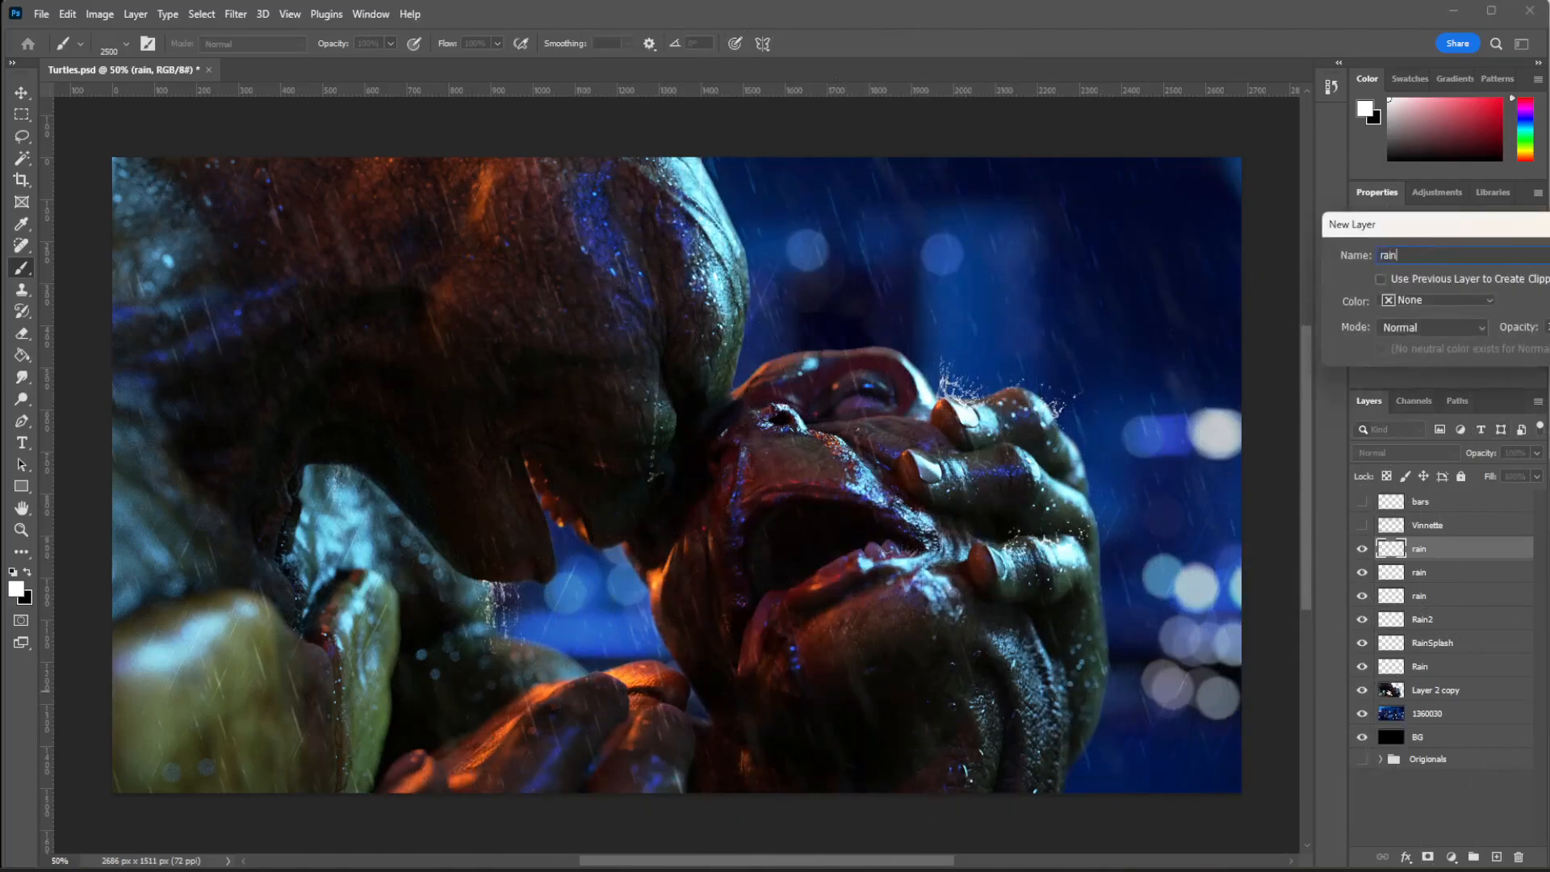
{"action": "key", "text": "Return"}
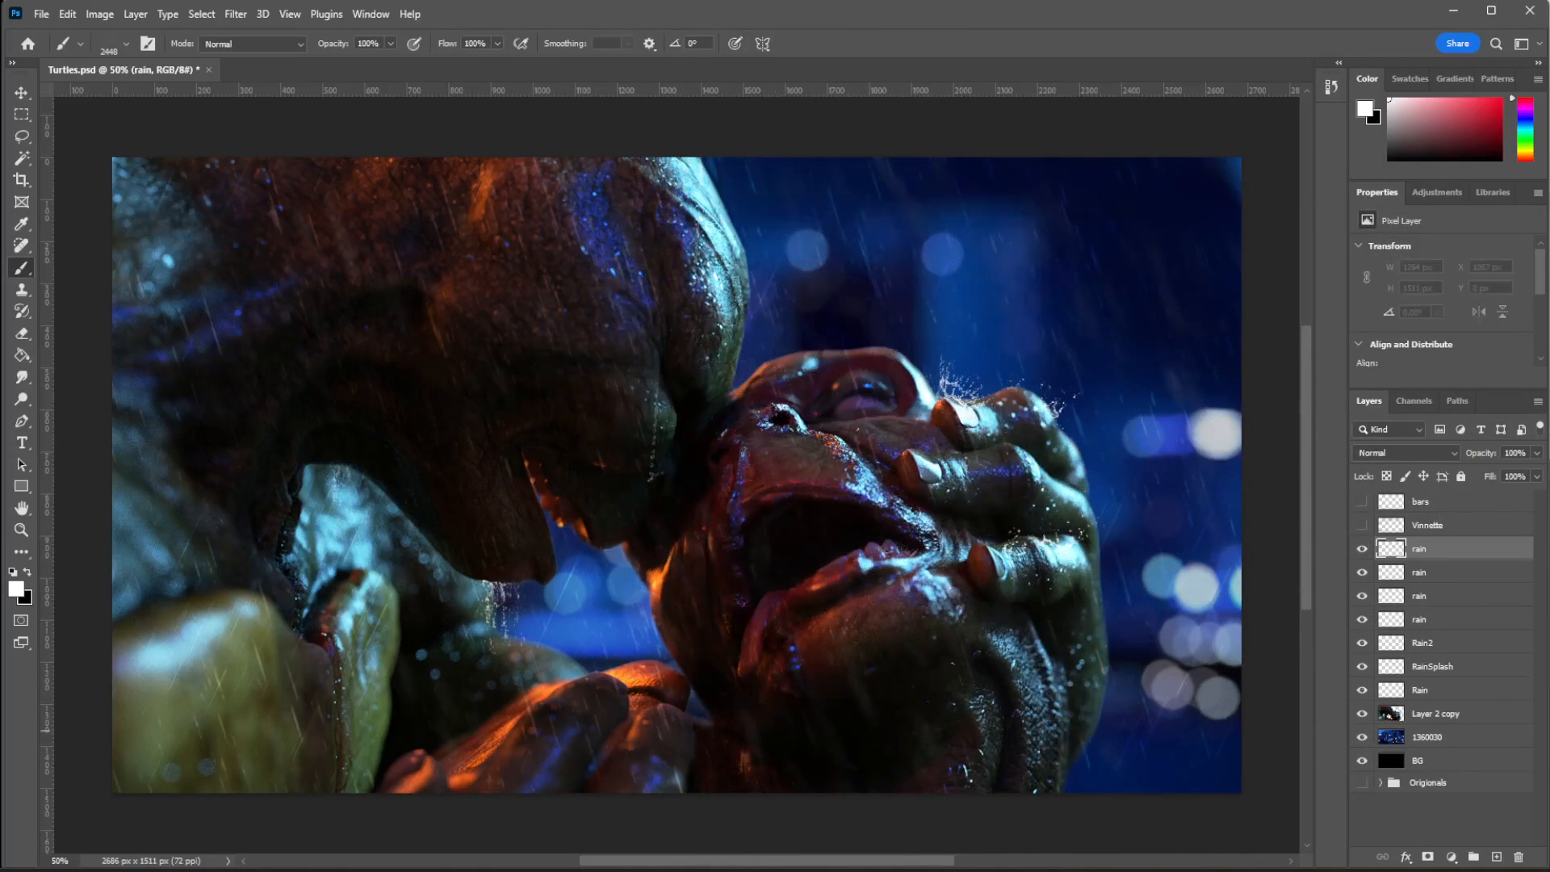
Try several large rain brush tips with single stamps on the new rain layer, undoing each stamp.
{"action": "left_click", "coordinate": [961, 452]}
{"action": "key", "text": "ctrl+z"}
{"action": "key", "text": "period"}
{"action": "left_click", "coordinate": [755, 456]}
{"action": "key", "text": "ctrl+z"}
{"action": "key", "text": "period"}
{"action": "key", "text": "period"}
{"action": "left_click", "coordinate": [476, 452]}
{"action": "key", "text": "ctrl+z"}
Try different sizes of the rain brush with stamps over the upper turtle, undoing each stamp.
{"action": "right_click", "coordinate": [896, 461]}
{"action": "left_click_drag", "start_coordinate": [1084, 497], "coordinate": [1057, 499]}
{"action": "left_click", "coordinate": [339, 294]}
{"action": "key", "text": "ctrl+z"}
{"action": "right_click", "coordinate": [739, 369]}
{"action": "left_click_drag", "start_coordinate": [901, 406], "coordinate": [962, 424]}
{"action": "left_click", "coordinate": [346, 298]}
{"action": "key", "text": "ctrl+z"}
{"action": "right_click", "coordinate": [762, 384]}
{"action": "left_click", "coordinate": [325, 286]}
{"action": "key", "text": "ctrl+z"}
Step through further rain brush tips, test-stamping each over the lower turtle's face and undoing it.
{"action": "key", "text": "period"}
{"action": "left_click", "coordinate": [893, 553]}
{"action": "key", "text": "ctrl+z"}
{"action": "key", "text": "period"}
{"action": "left_click", "coordinate": [856, 575]}
{"action": "key", "text": "ctrl+z"}
{"action": "key", "text": "period"}
{"action": "key", "text": "period"}
{"action": "left_click", "coordinate": [946, 636]}
{"action": "key", "text": "ctrl+z"}
{"action": "key", "text": "ctrl+z"}
{"action": "key", "text": "period"}
{"action": "left_click", "coordinate": [912, 613]}
{"action": "key", "text": "ctrl+z"}
{"action": "key", "text": "period"}
{"action": "left_click", "coordinate": [951, 601]}
{"action": "key", "text": "ctrl+z"}
{"action": "key", "text": "period"}
{"action": "left_click", "coordinate": [910, 585]}
{"action": "key", "text": "ctrl+z"}
{"action": "key", "text": "period"}
{"action": "left_click", "coordinate": [917, 618]}
{"action": "key", "text": "ctrl+z"}
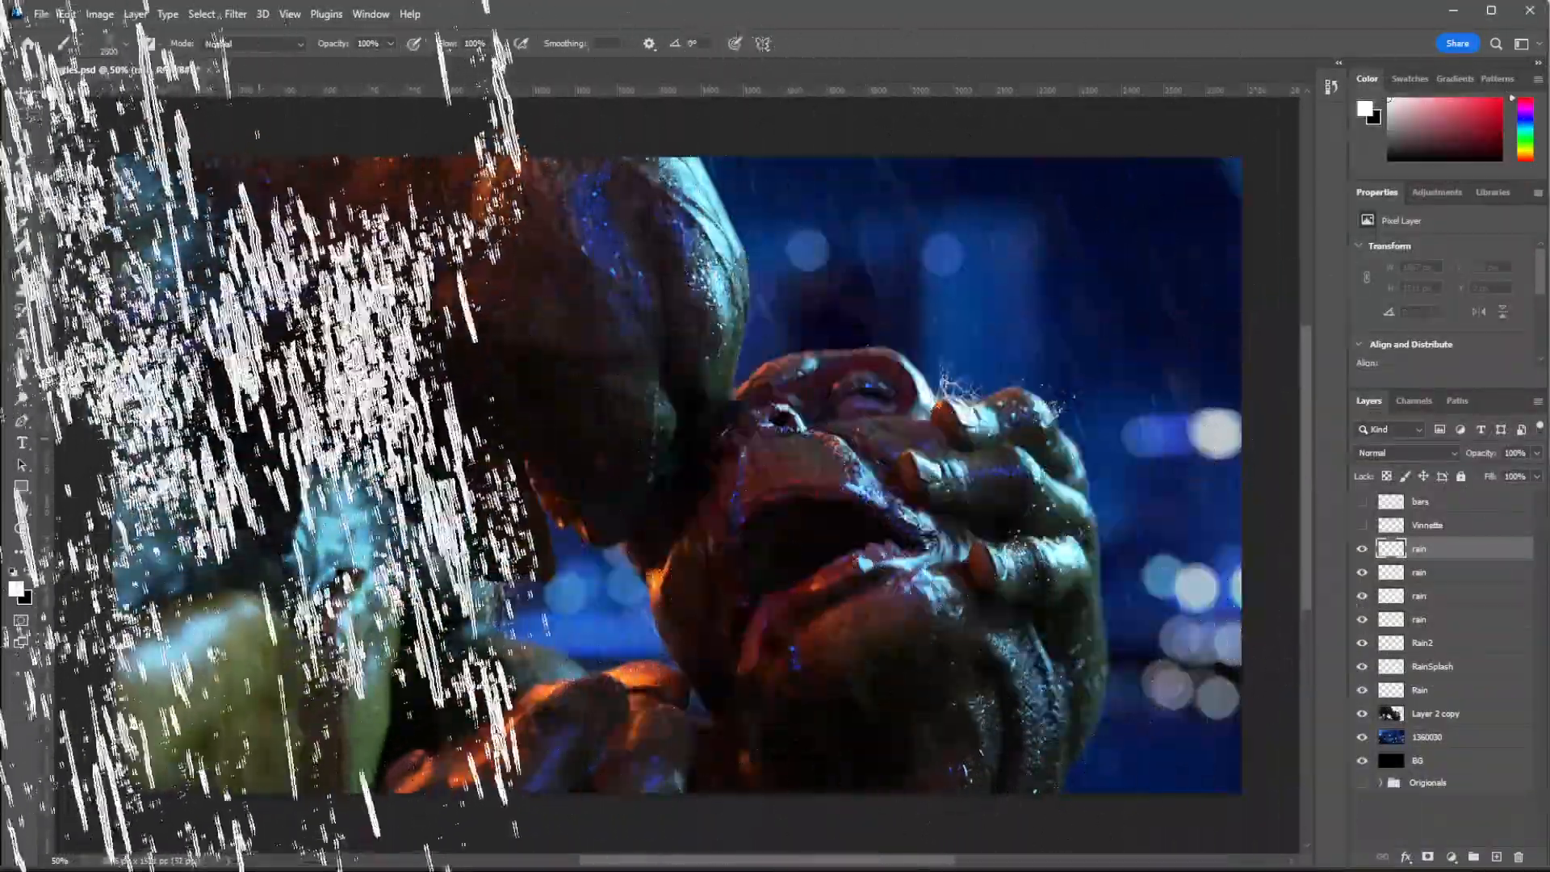
Test-stamp more brush tips around the lower turtle's hand and face, undoing each one.
{"action": "left_click", "coordinate": [1113, 436]}
{"action": "key", "text": "ctrl+z"}
{"action": "key", "text": "period"}
{"action": "left_click", "coordinate": [1081, 452]}
{"action": "key", "text": "ctrl+z"}
{"action": "key", "text": "period"}
{"action": "left_click", "coordinate": [787, 452]}
{"action": "key", "text": "ctrl+z"}
{"action": "key", "text": "period"}
{"action": "key", "text": "period"}
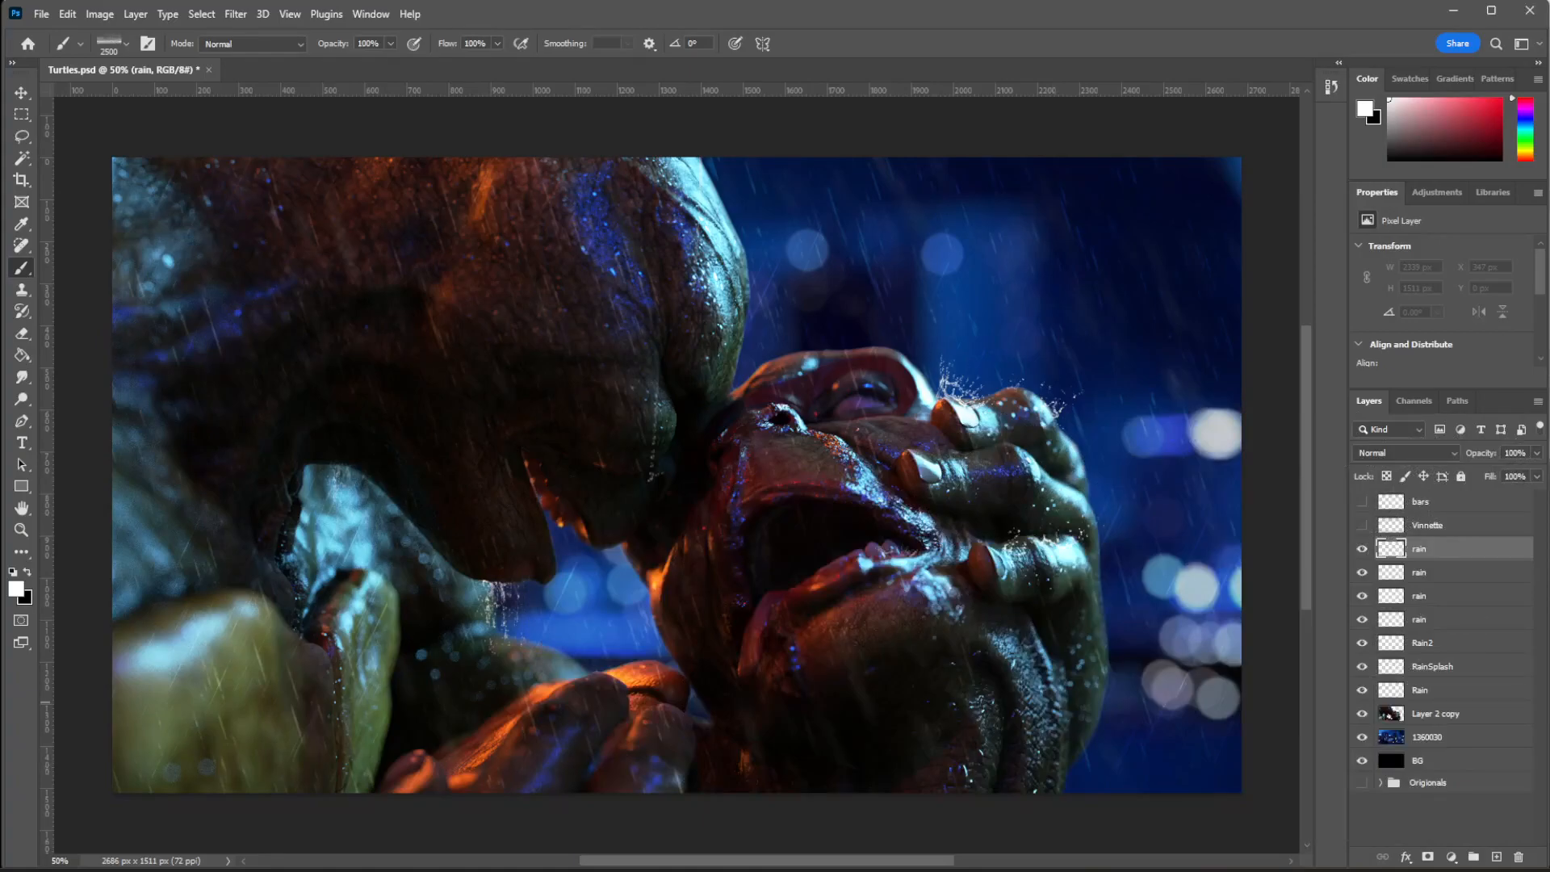
Step through the splash brush tips, testing them over the background and the lower turtle's hand and undoing each stamp.
{"action": "left_click_drag", "start_coordinate": [949, 311], "coordinate": [1054, 339]}
{"action": "key", "text": "ctrl+z"}
{"action": "key", "text": "period"}
{"action": "left_click", "coordinate": [975, 388]}
{"action": "key", "text": "ctrl+z"}
{"action": "key", "text": "period"}
{"action": "key", "text": "period"}
{"action": "key", "text": "period"}
{"action": "key", "text": "period"}
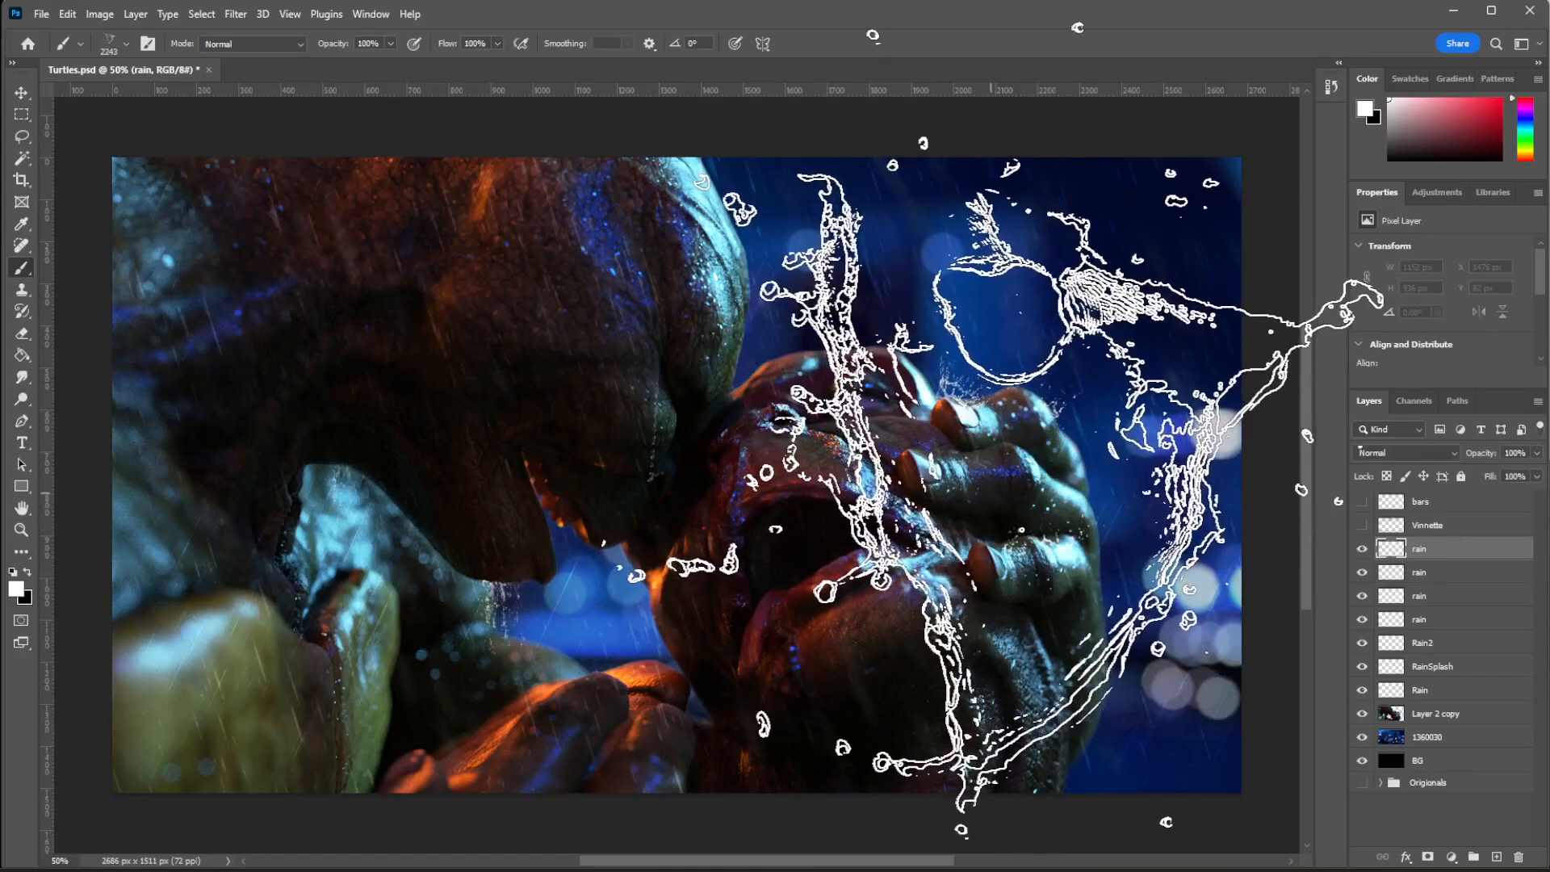
{"action": "key", "text": "period"}
{"action": "left_click", "coordinate": [1001, 567]}
{"action": "key", "text": "ctrl+z"}
Test-stamp a reduced, rotated splash brush tip above the lower turtle's brow and fingertips.
{"action": "right_click", "coordinate": [934, 445]}
{"action": "key", "text": "period"}
{"action": "left_click", "coordinate": [877, 354]}
{"action": "key", "text": "ctrl+z"}
{"action": "left_click", "coordinate": [881, 355]}
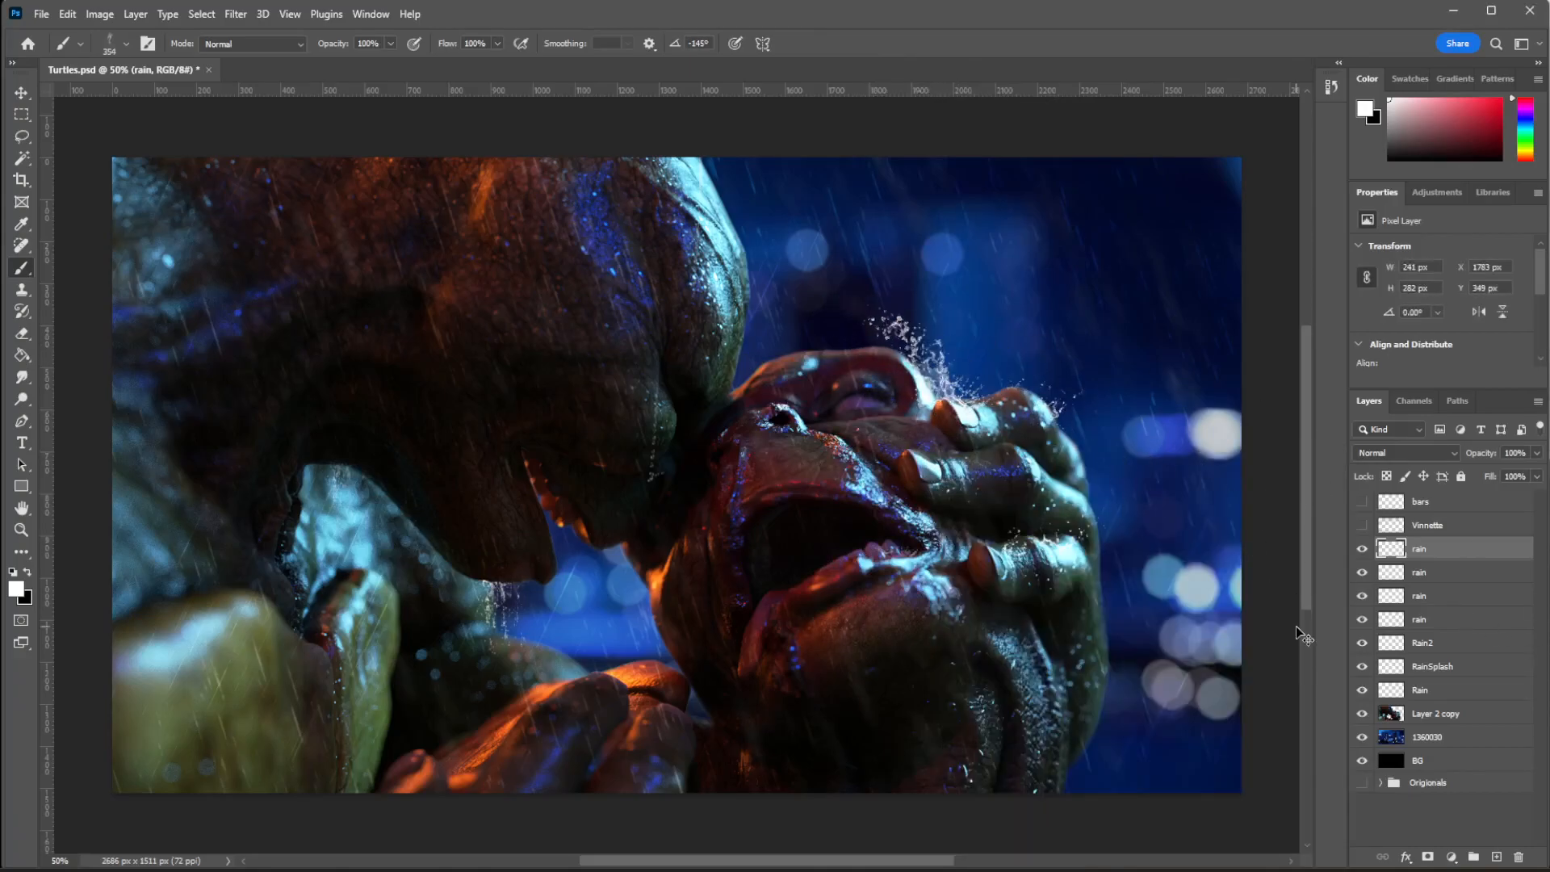
Set the splash brush to 193 px, rotate it to -165° and stamp it on the lower turtle's lower fingers.
{"action": "right_click", "coordinate": [1119, 341]}
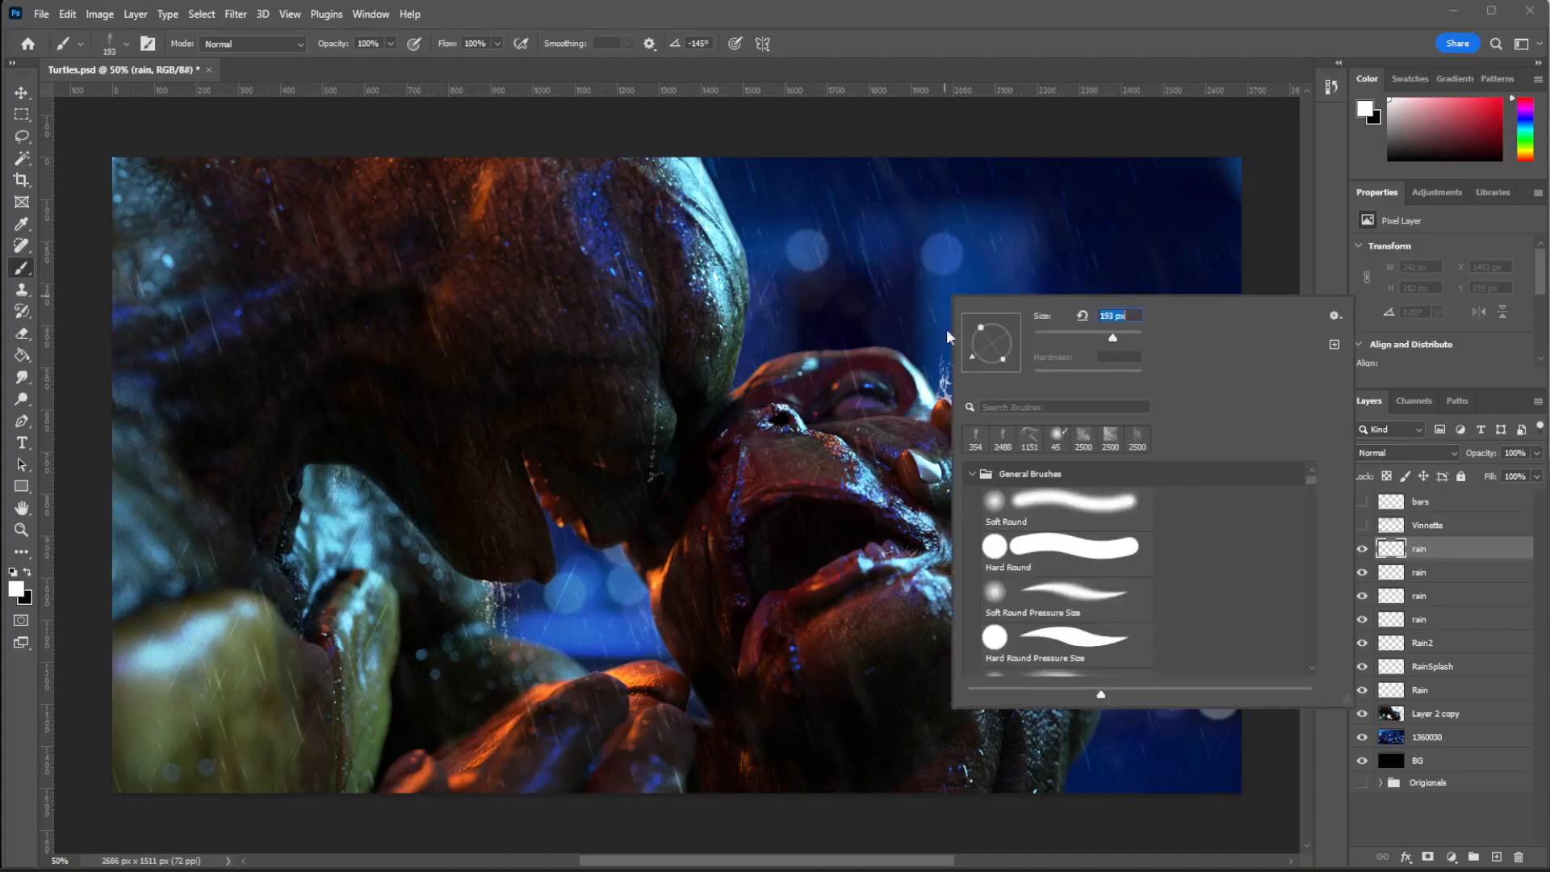
{"action": "left_click", "coordinate": [785, 340]}
{"action": "key", "text": "ctrl+z"}
{"action": "right_click", "coordinate": [1097, 511]}
{"action": "left_click", "coordinate": [1068, 534]}
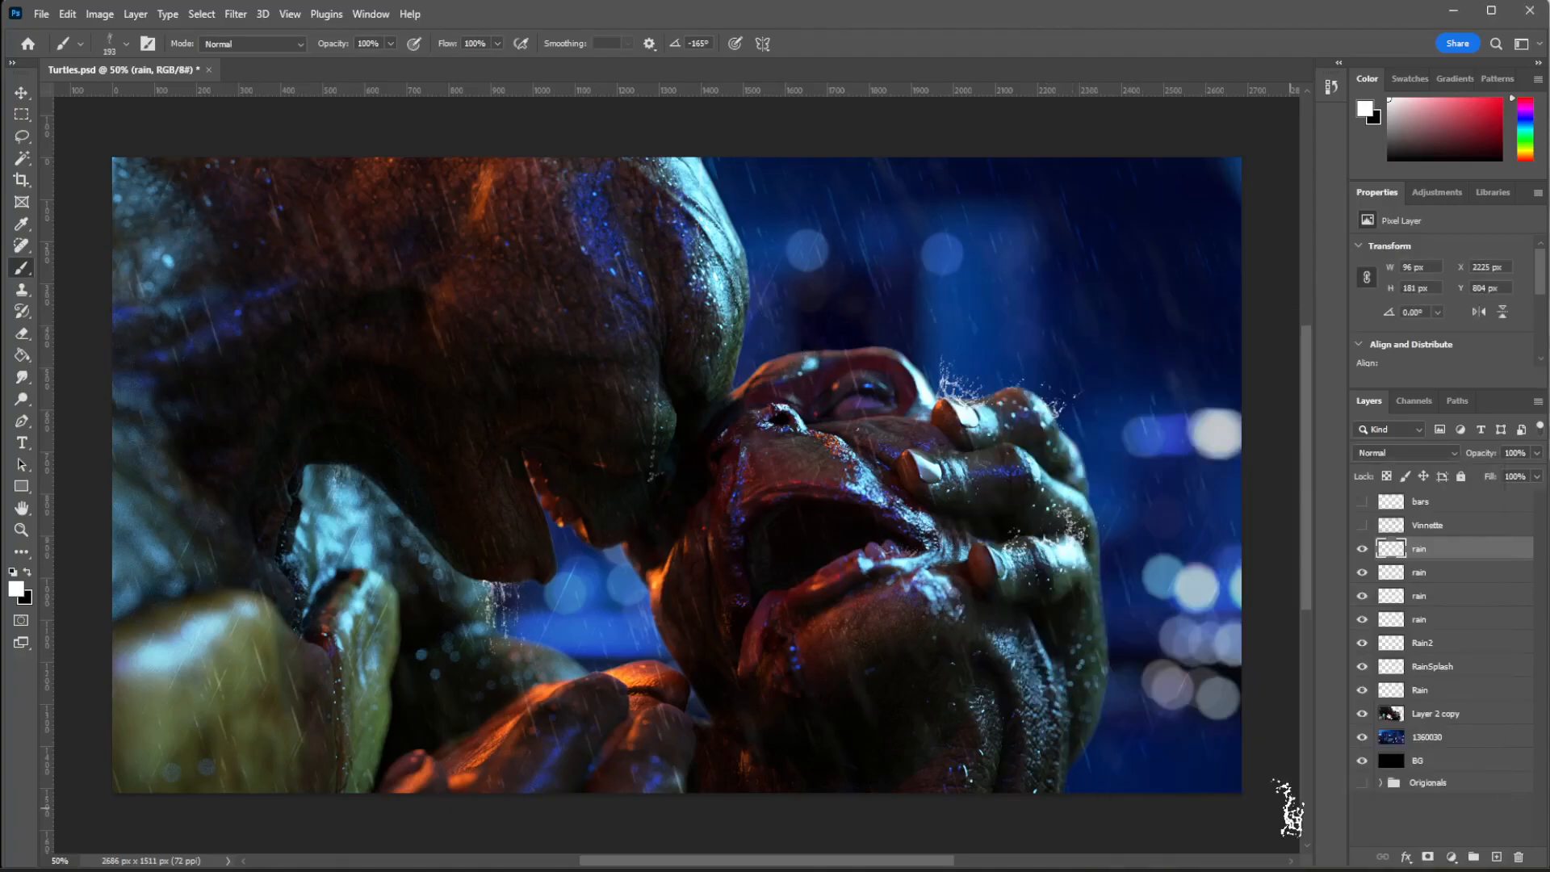
Try the splash brush at a new size over the lower turtle's brow and undo the stamp.
{"action": "right_click", "coordinate": [1161, 500]}
{"action": "left_click_drag", "start_coordinate": [1160, 501], "coordinate": [1167, 501]}
{"action": "left_click", "coordinate": [833, 353]}
{"action": "key", "text": "ctrl+z"}
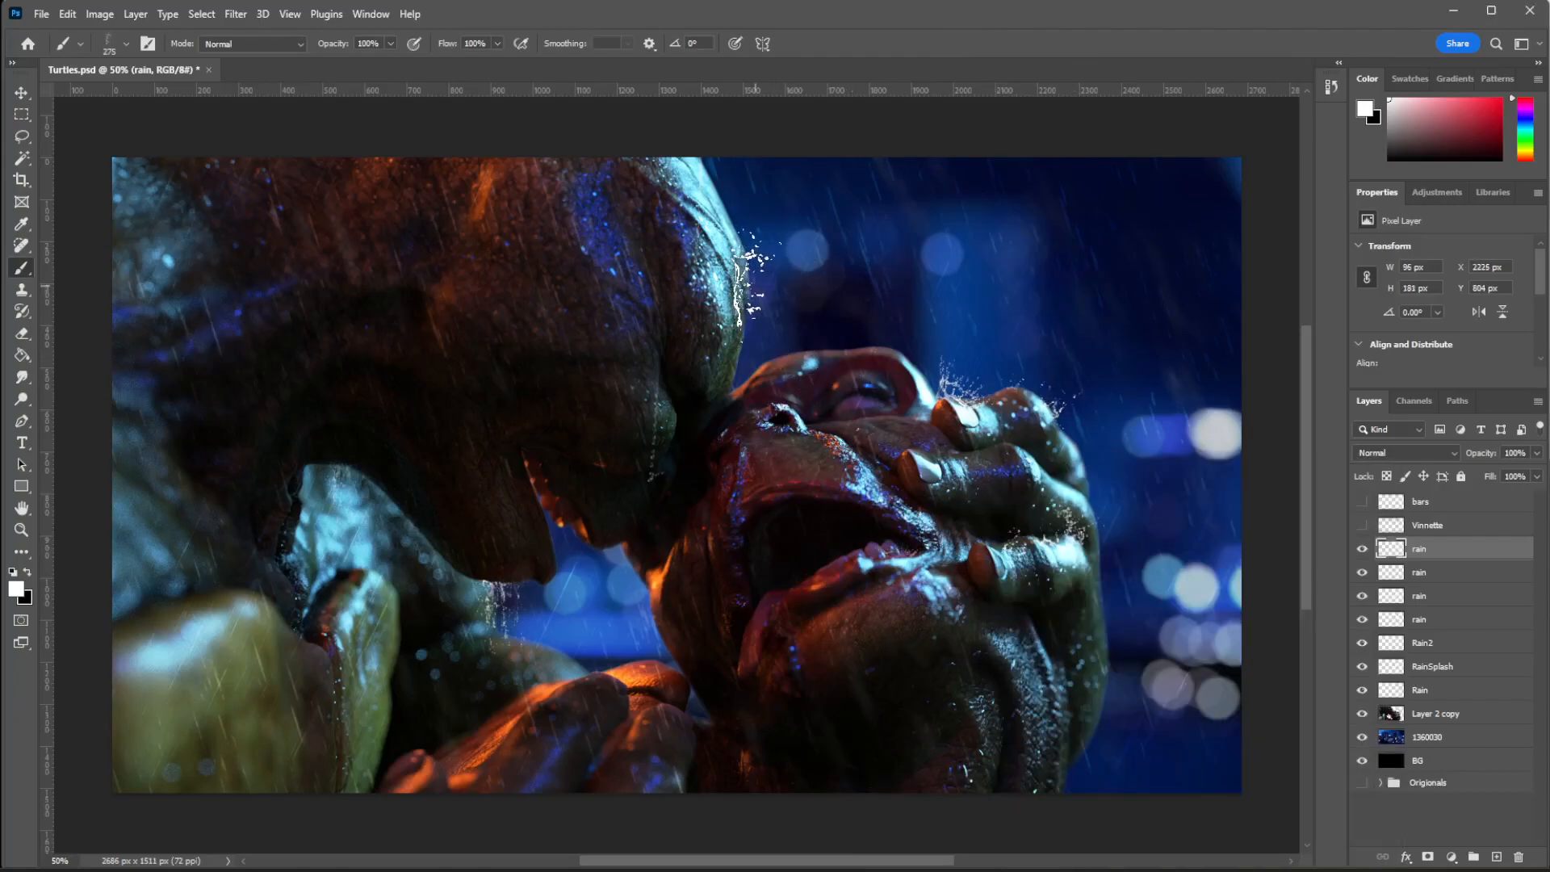
Stamp the 275 px splash, rotated to 25°, along the outer edge of the upper turtle's head, undoing the first try.
{"action": "right_click", "coordinate": [744, 212]}
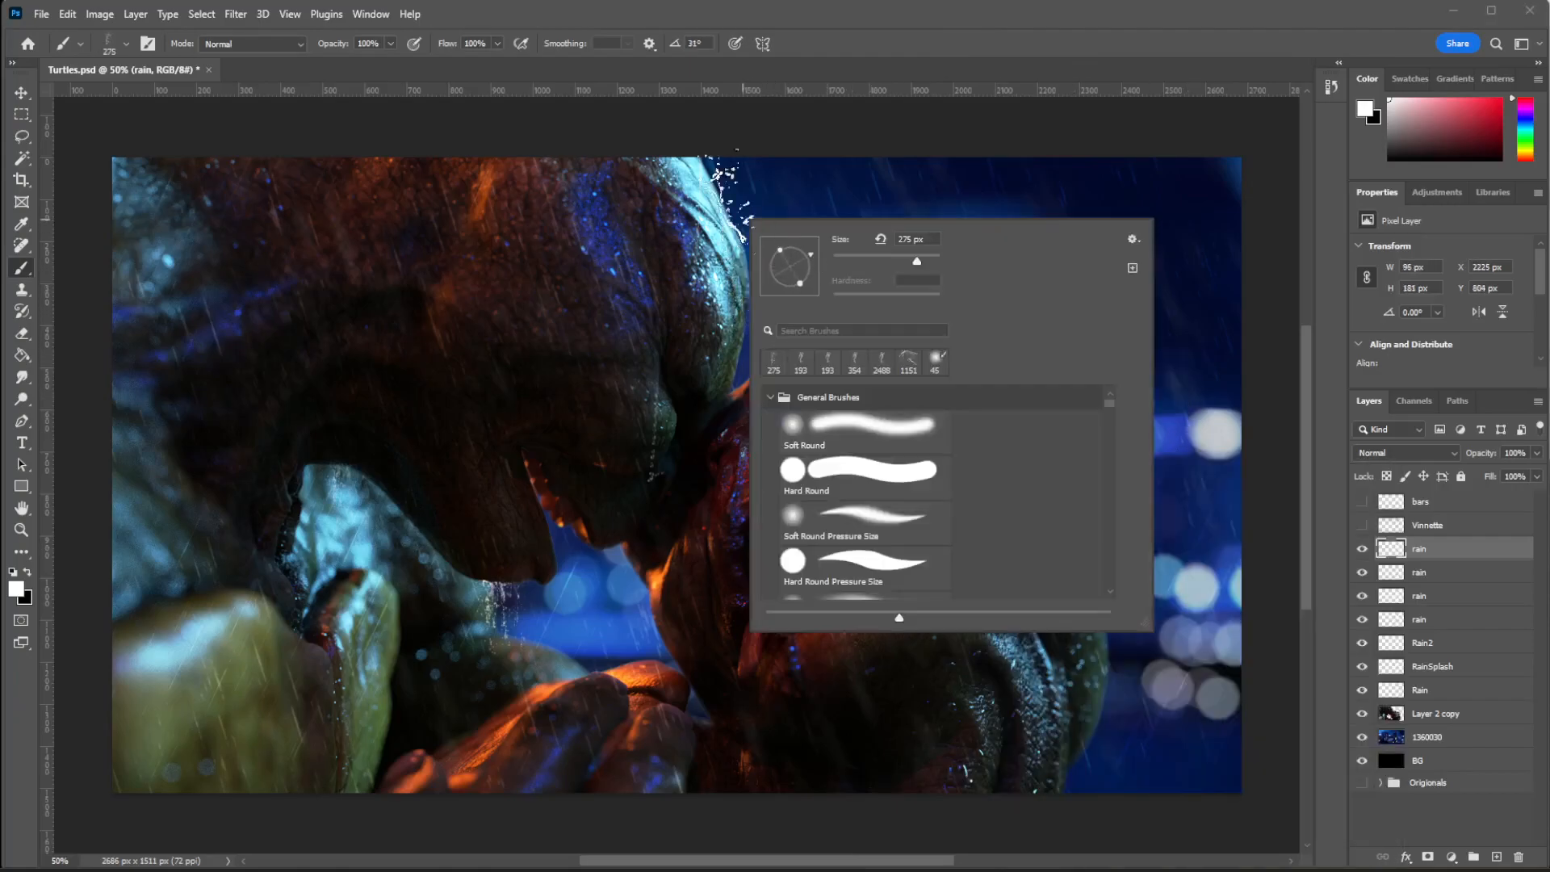
{"action": "left_click", "coordinate": [725, 196]}
{"action": "key", "text": "ctrl+z"}
{"action": "right_click", "coordinate": [812, 231]}
{"action": "left_click", "coordinate": [873, 264]}
{"action": "left_click", "coordinate": [731, 201]}
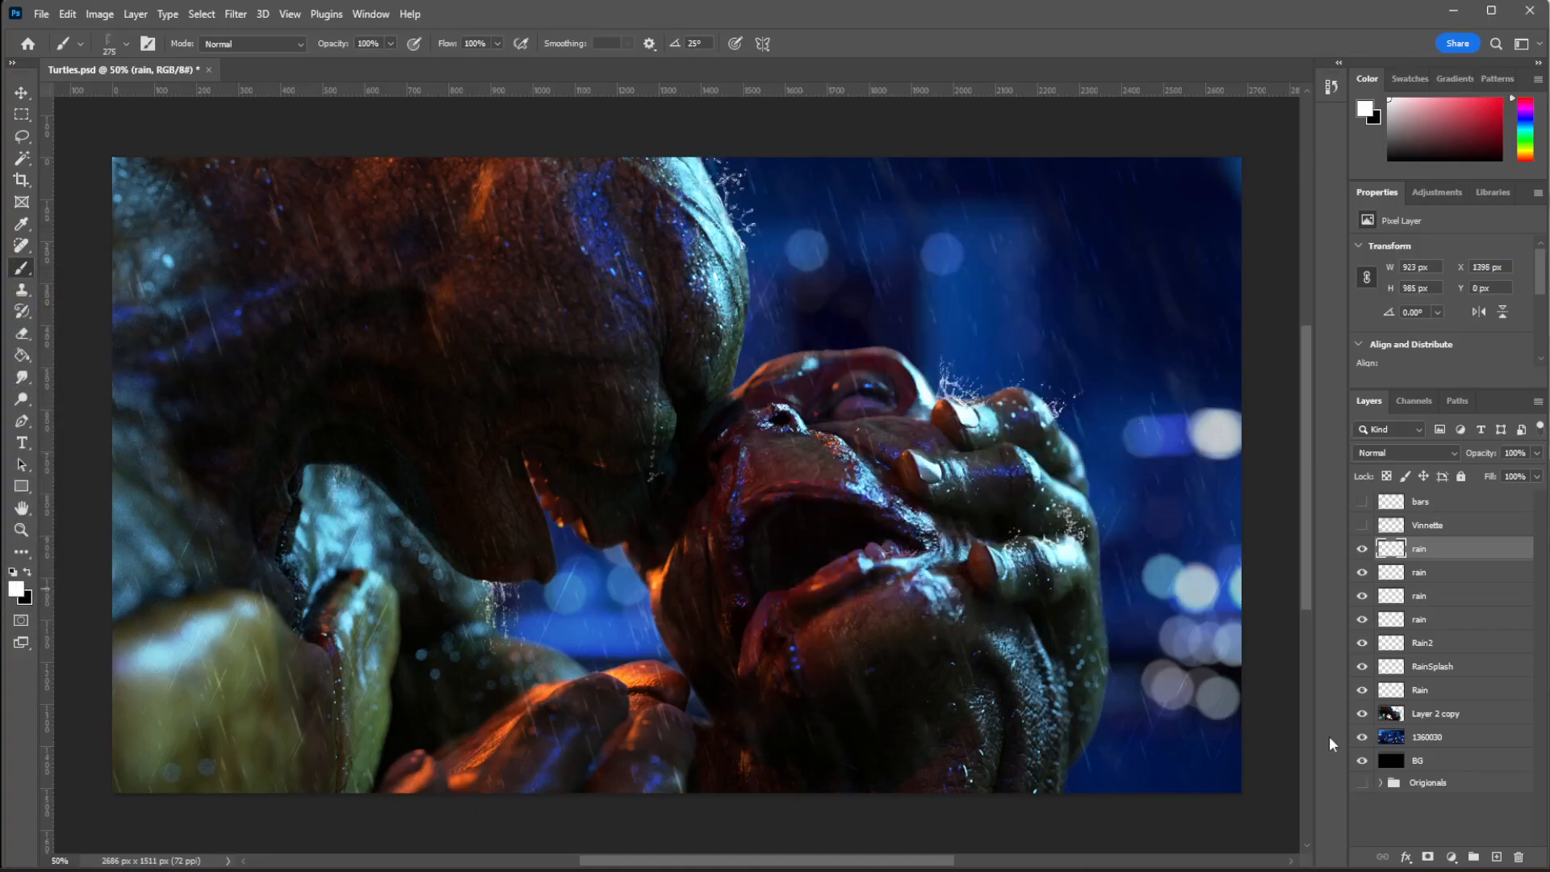
Test-stamp a 385 px splash brush around the lower turtle's mouth and undo it.
{"action": "right_click", "coordinate": [1005, 454]}
{"action": "double_click", "coordinate": [1107, 646]}
{"action": "left_click", "coordinate": [874, 597]}
{"action": "right_click", "coordinate": [897, 599]}
{"action": "left_click", "coordinate": [968, 515]}
{"action": "left_click", "coordinate": [851, 597]}
{"action": "key", "text": "ctrl+z"}
Try the splash brush at other angles over the lower turtle's jaw and the gap beside the green hand, undoing each stamp.
{"action": "right_click", "coordinate": [916, 562]}
{"action": "left_click_drag", "start_coordinate": [977, 519], "coordinate": [973, 522]}
{"action": "left_click", "coordinate": [863, 596]}
{"action": "key", "text": "ctrl+z"}
{"action": "left_click", "coordinate": [358, 612]}
{"action": "key", "text": "ctrl+z"}
Switch to a further splash tip, set it to 190 px and stamp it on the lower turtle's cheek beside the mouth.
{"action": "key", "text": "period"}
{"action": "key", "text": "period"}
{"action": "key", "text": "period"}
{"action": "right_click", "coordinate": [1178, 504]}
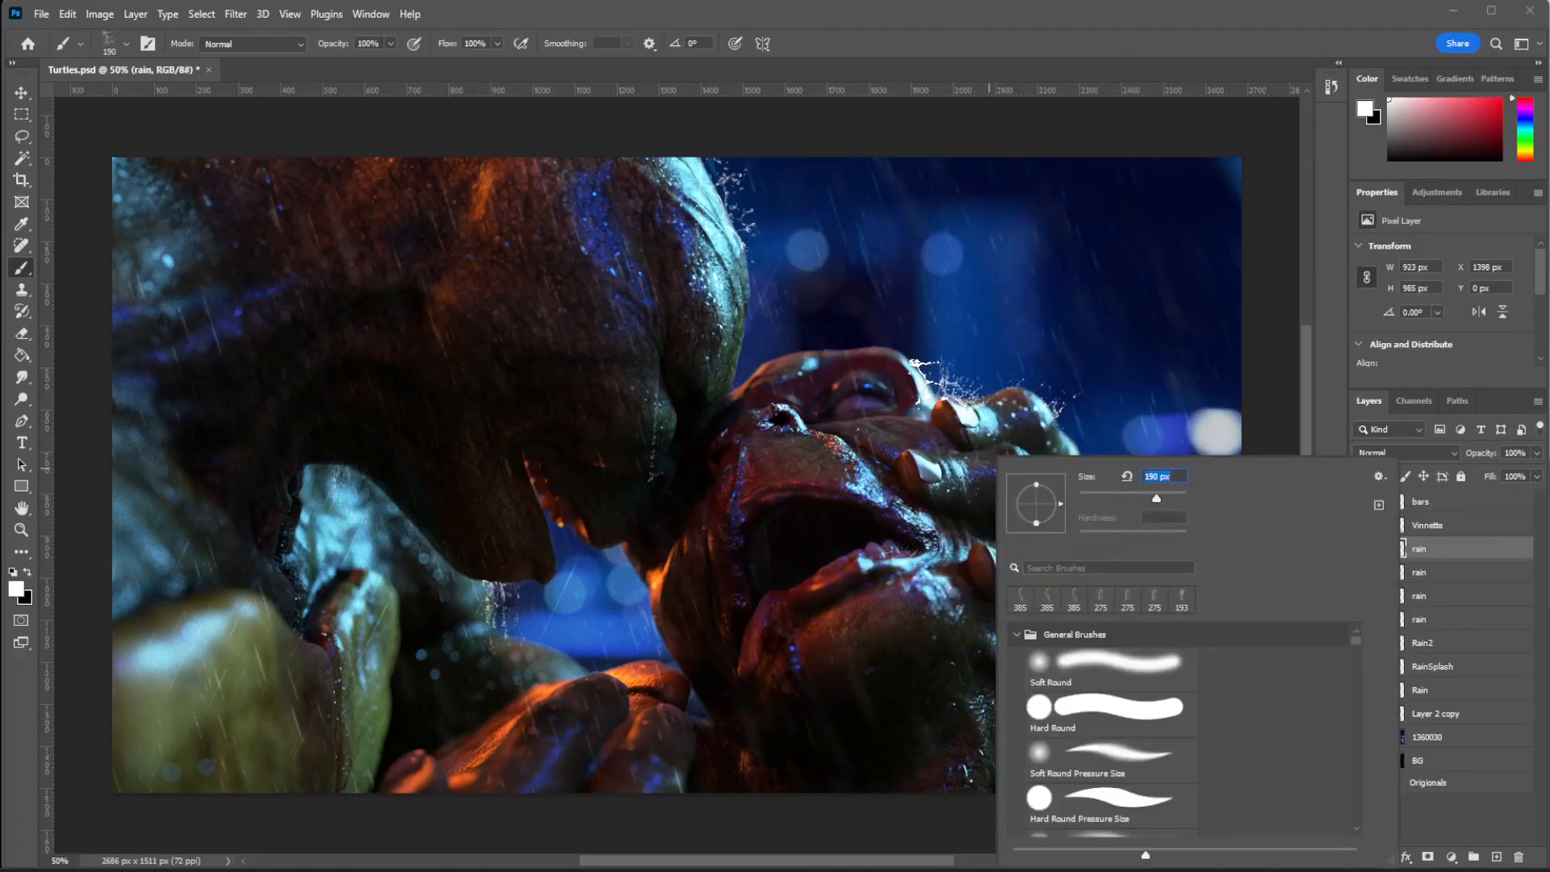
{"action": "left_click", "coordinate": [936, 388]}
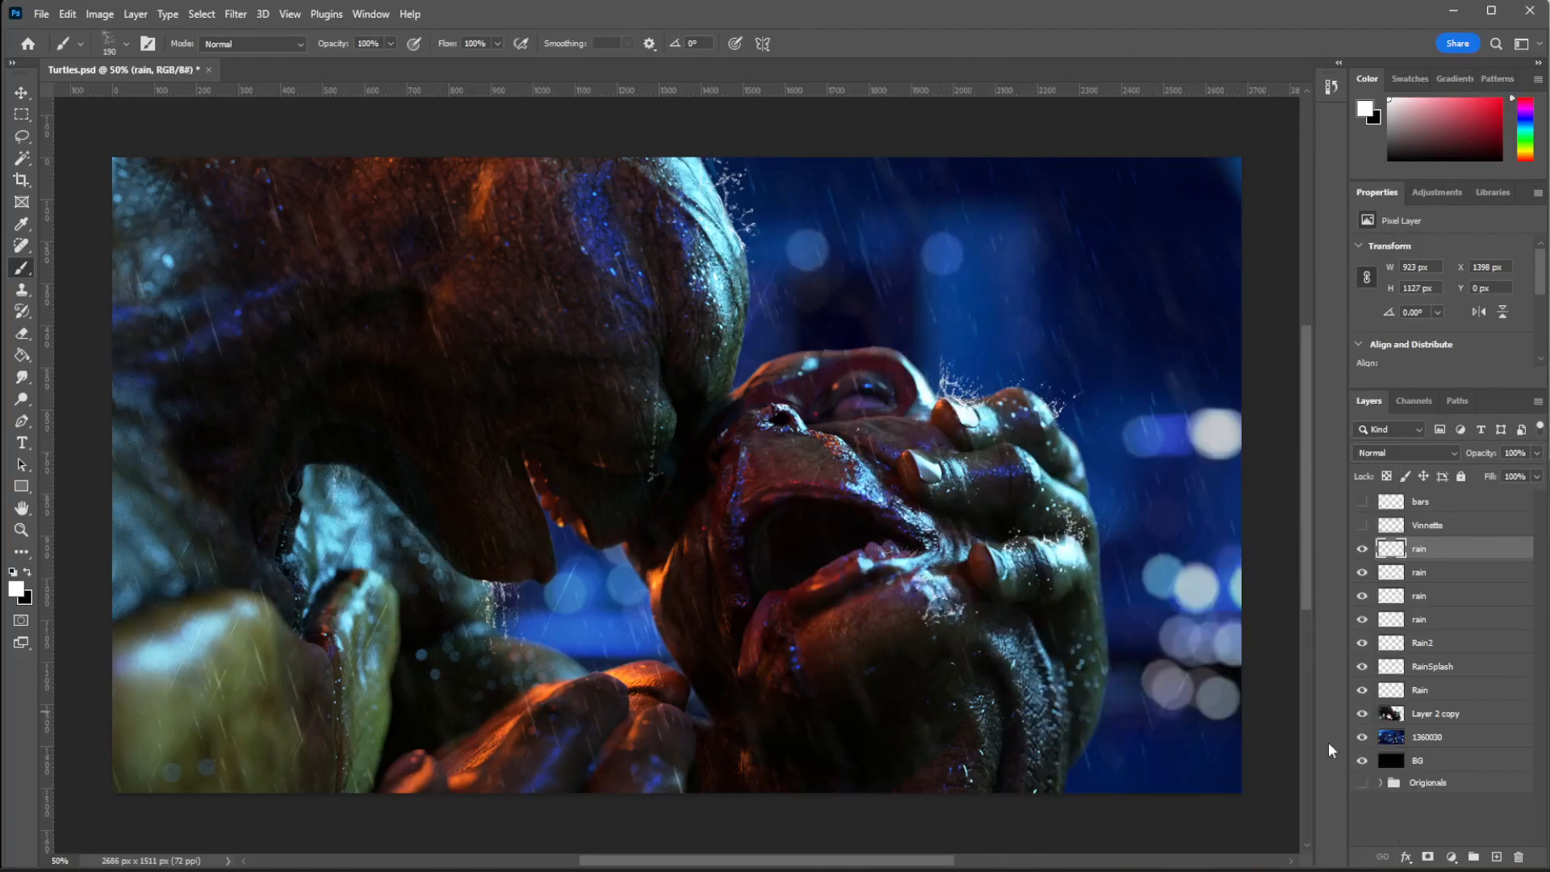
Switch to the next splash tip at 228 px and stamp it, rotated, beside the edge of the upper turtle's face.
{"action": "key", "text": "period"}
{"action": "right_click", "coordinate": [909, 464]}
{"action": "left_click_drag", "start_coordinate": [1011, 497], "coordinate": [1010, 497]}
{"action": "left_click", "coordinate": [802, 277]}
{"action": "right_click", "coordinate": [846, 456]}
{"action": "left_click_drag", "start_coordinate": [916, 502], "coordinate": [901, 481]}
{"action": "left_click", "coordinate": [817, 253]}
{"action": "right_click", "coordinate": [908, 325]}
{"action": "left_click_drag", "start_coordinate": [972, 347], "coordinate": [944, 349]}
{"action": "left_click", "coordinate": [855, 282]}
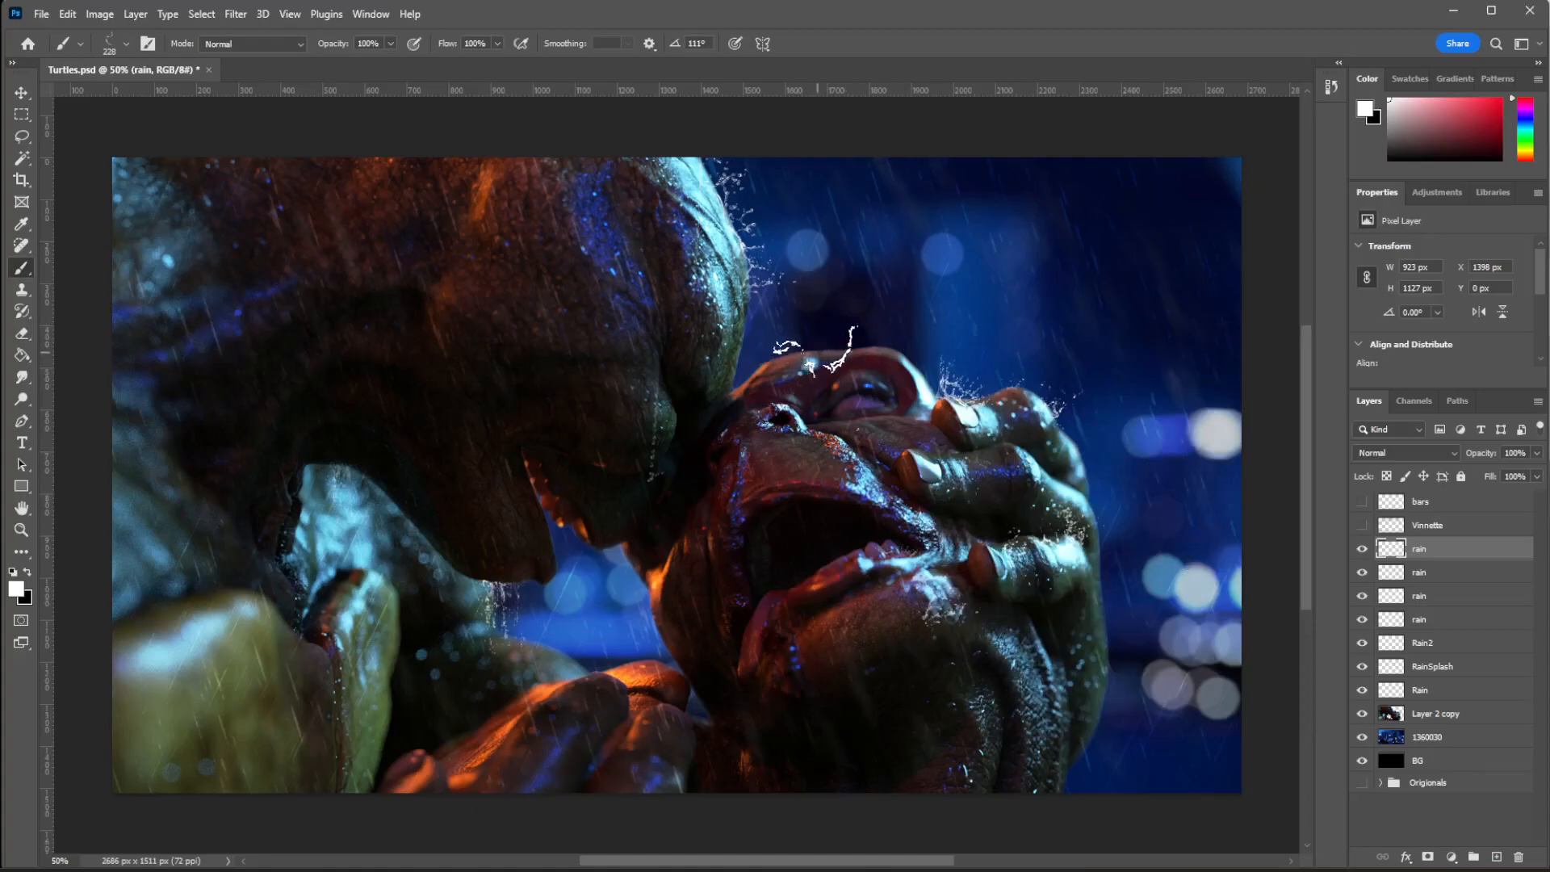
Step to a further splash tip at 291 px, test-stamp it on the upper turtle's face and undo it.
{"action": "key", "text": "period"}
{"action": "key", "text": "period"}
{"action": "right_click", "coordinate": [1030, 460]}
{"action": "left_click_drag", "start_coordinate": [1200, 496], "coordinate": [1193, 497]}
{"action": "left_click", "coordinate": [1052, 319]}
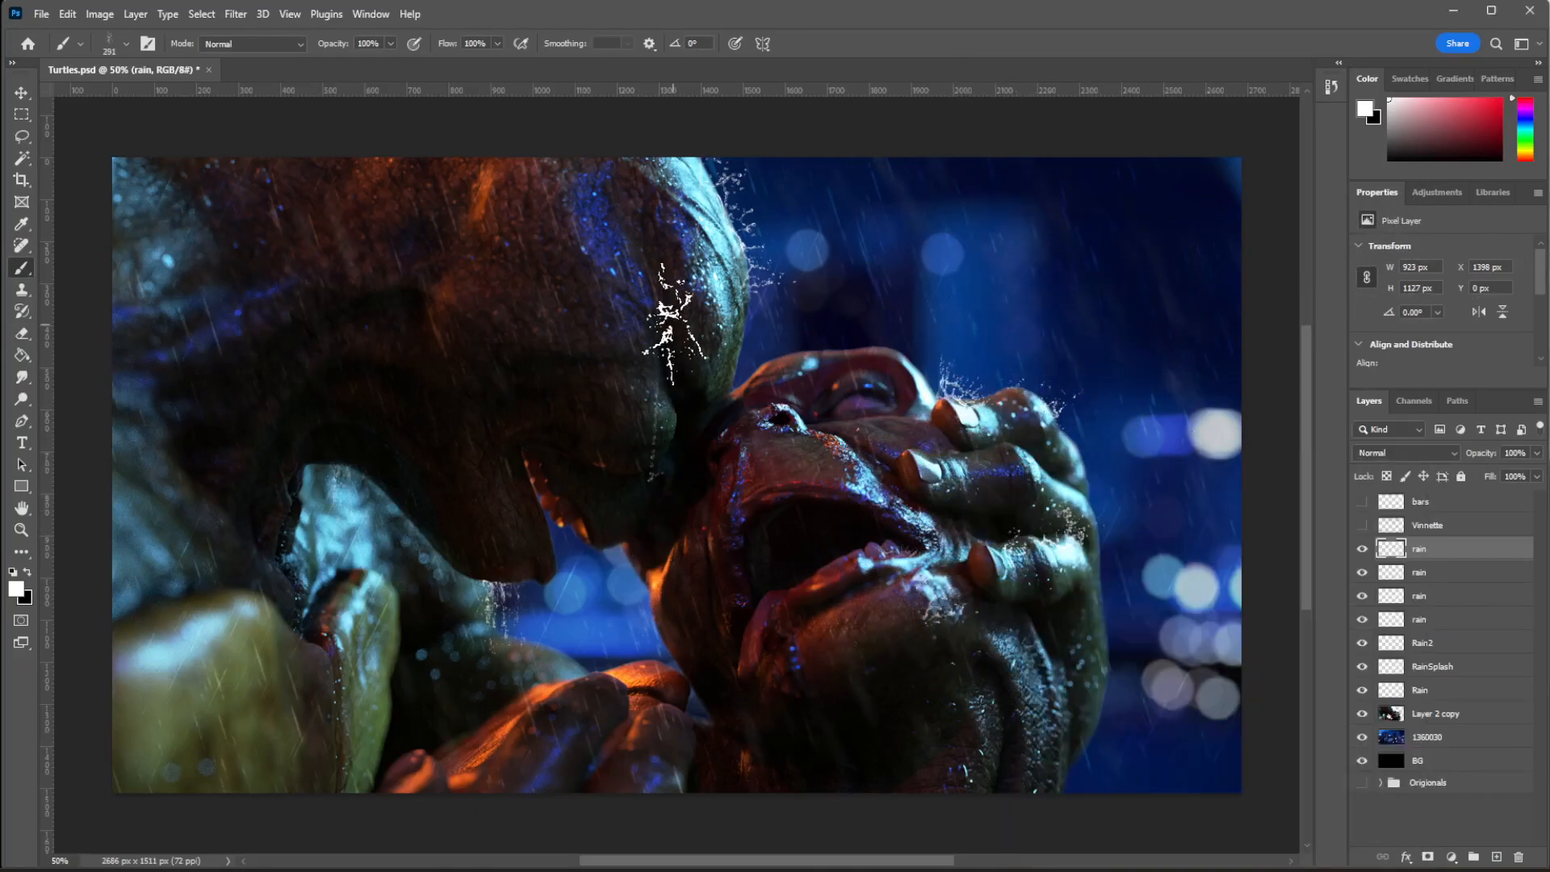
{"action": "left_click", "coordinate": [560, 266]}
{"action": "key", "text": "ctrl+z"}
Create a new layer named "rain" and stamp the 291 px splash on the side of the upper turtle's face.
{"action": "left_click", "coordinate": [1538, 401]}
{"action": "left_click", "coordinate": [1547, 219]}
{"action": "type", "text": "rain"}
{"action": "key", "text": "Return"}
Colorize the new splash layer with Hue/Saturation and lower its lightness to -24.
{"action": "left_click", "coordinate": [99, 13]}
{"action": "mouse_move", "coordinate": [133, 57]}
{"action": "left_click", "coordinate": [323, 152]}
{"action": "left_click", "coordinate": [1164, 313]}
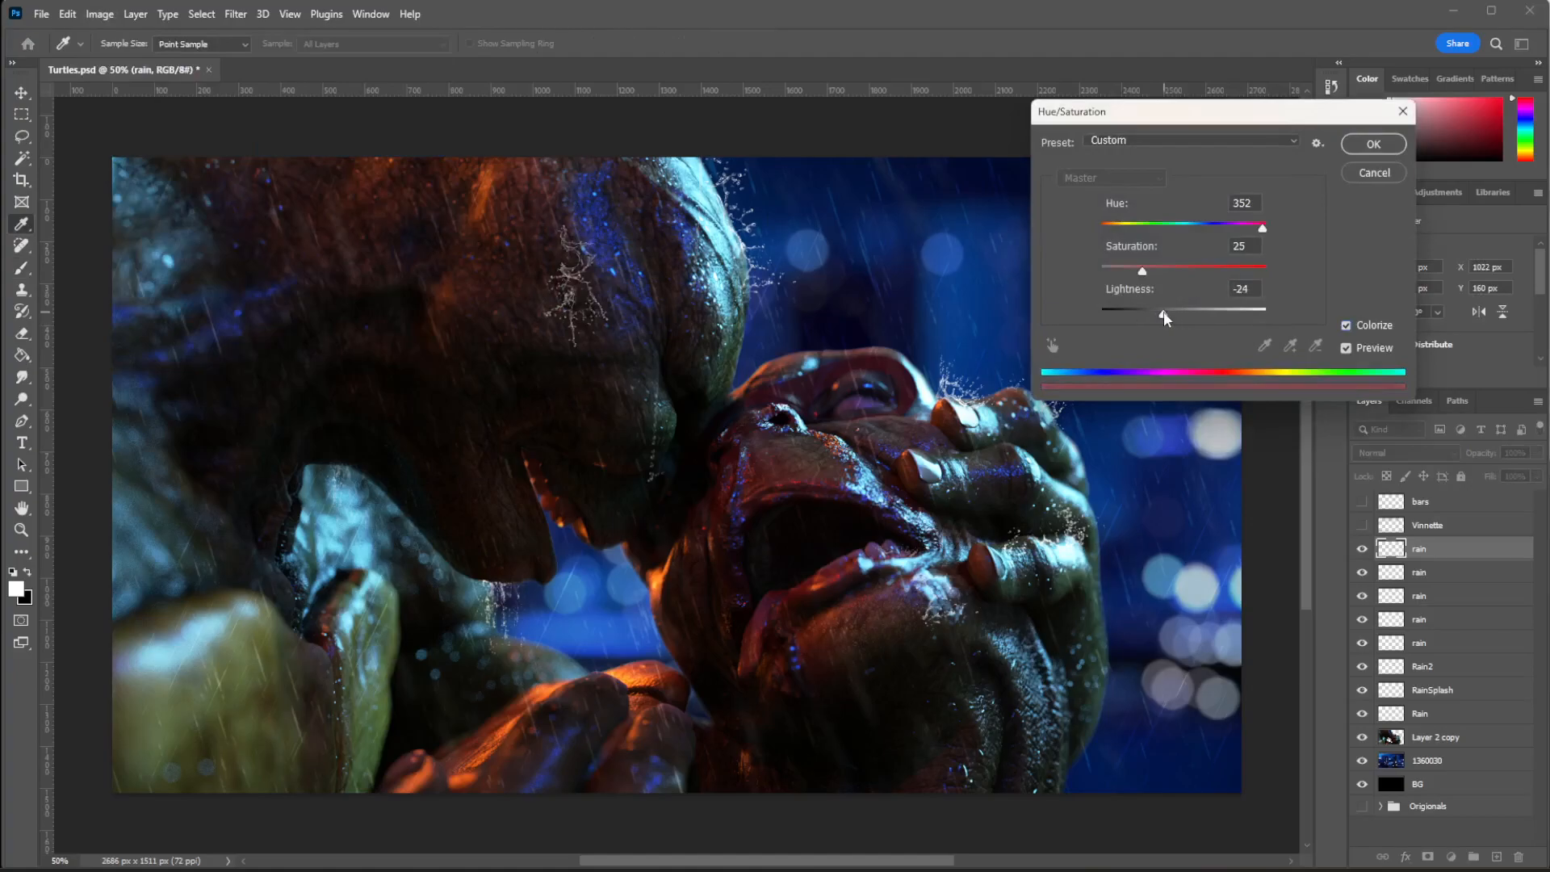
{"action": "left_click", "coordinate": [1373, 144]}
Apply a Lens Blur to the colorized splash layer on the upper turtle's face.
{"action": "key", "text": "b"}
{"action": "left_click", "coordinate": [235, 13]}
{"action": "mouse_move", "coordinate": [323, 232]}
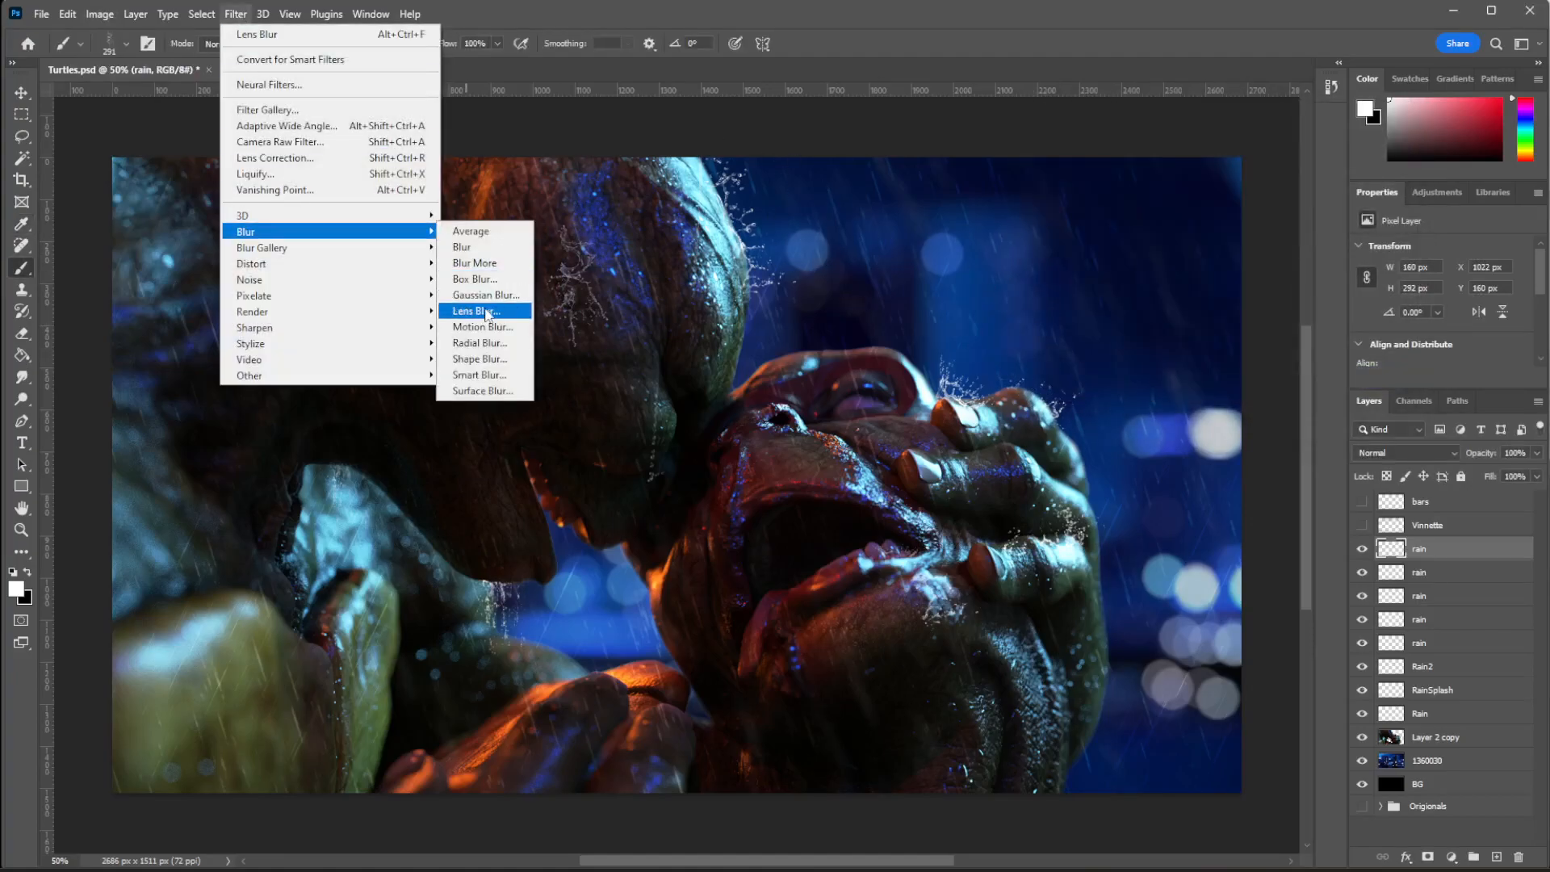
{"action": "left_click", "coordinate": [477, 311]}
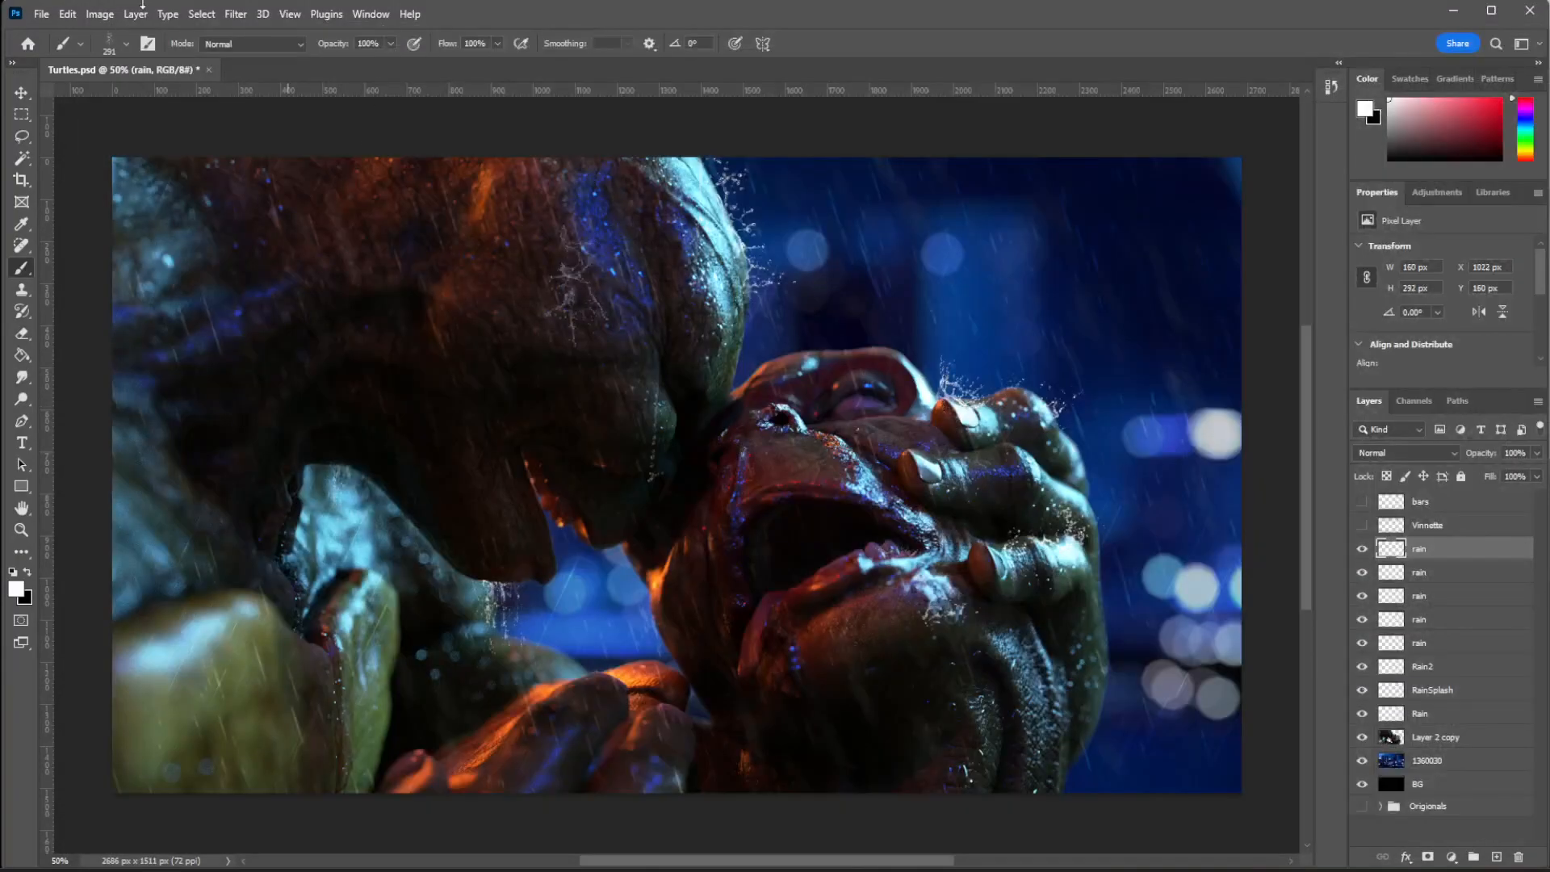
{"action": "left_click", "coordinate": [235, 14]}
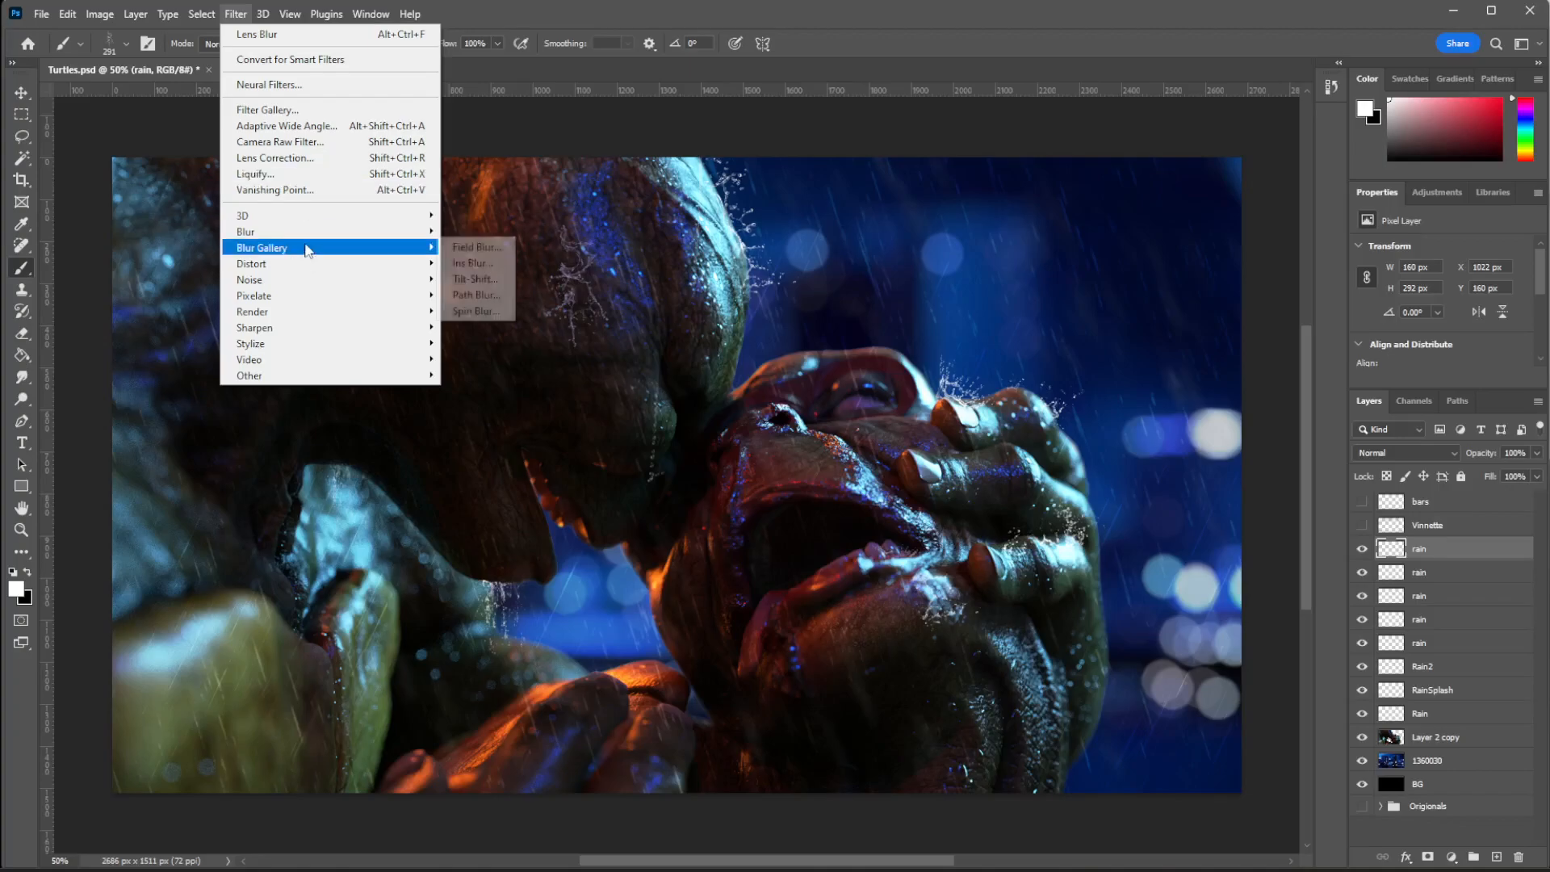
{"action": "mouse_move", "coordinate": [311, 233]}
{"action": "left_click", "coordinate": [483, 310]}
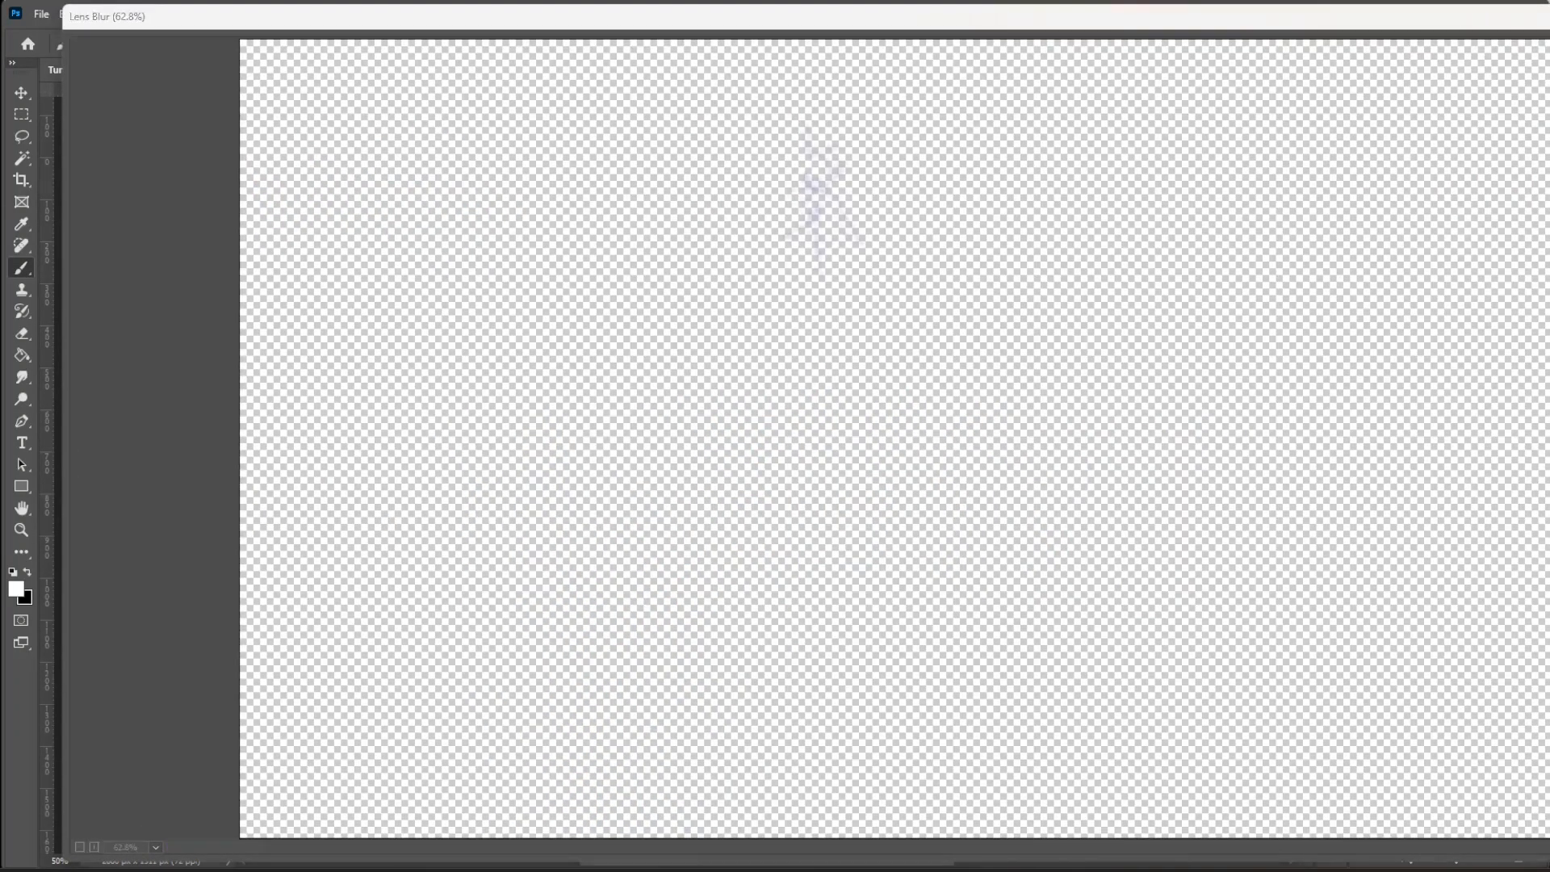
{"action": "key", "text": "Escape"}
{"action": "key", "text": "e"}
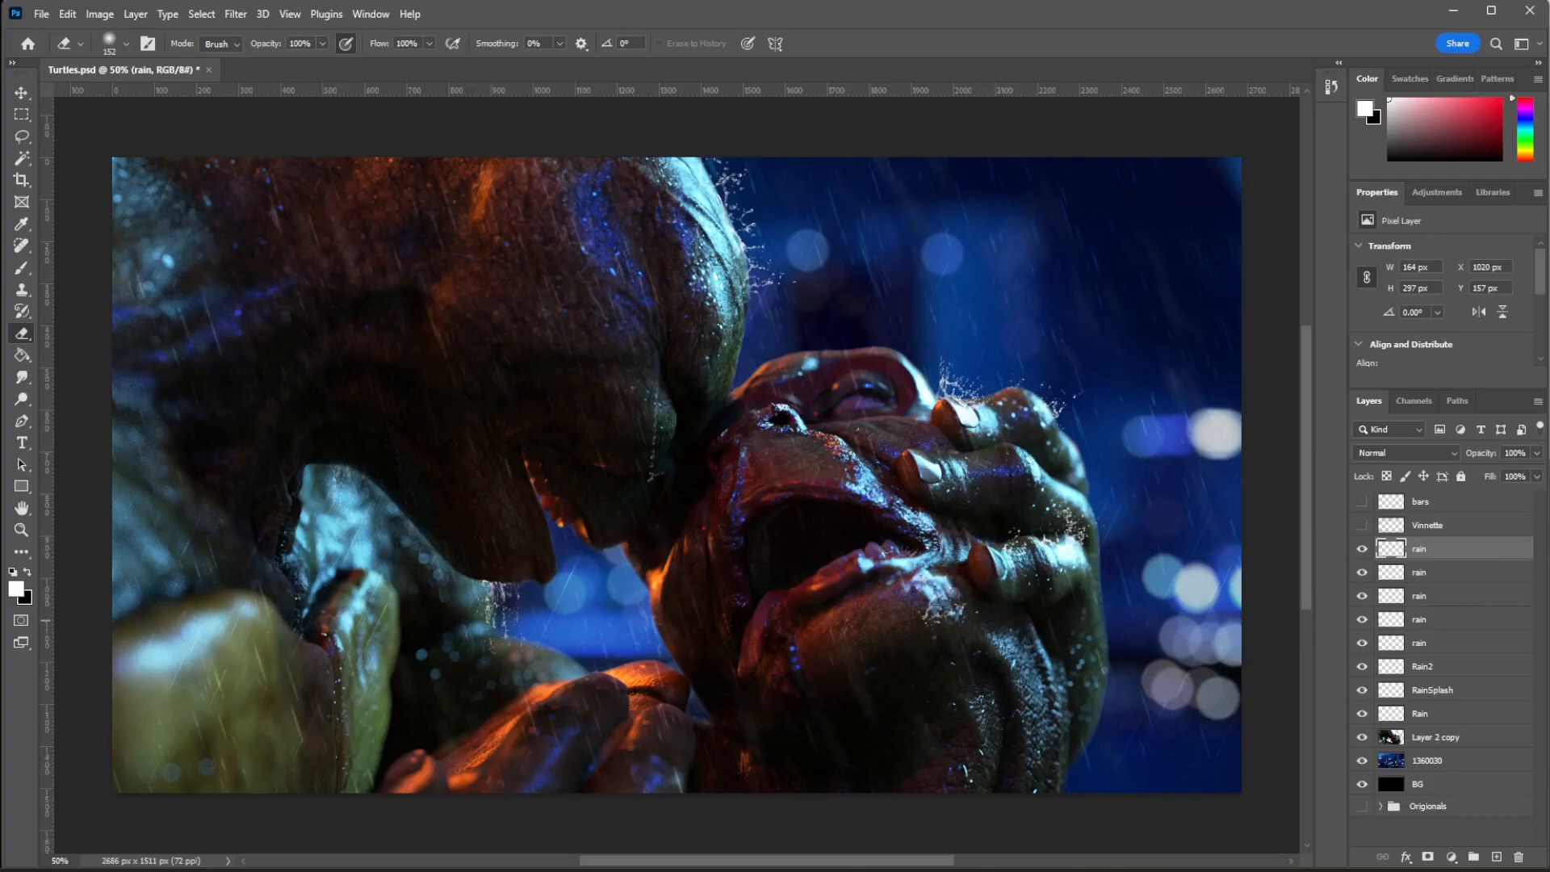
Set the splash brush to 190 px and stamp it, rotated, off the outer edge of the upper turtle's forehead.
{"action": "left_click", "coordinate": [23, 270]}
{"action": "right_click", "coordinate": [920, 444]}
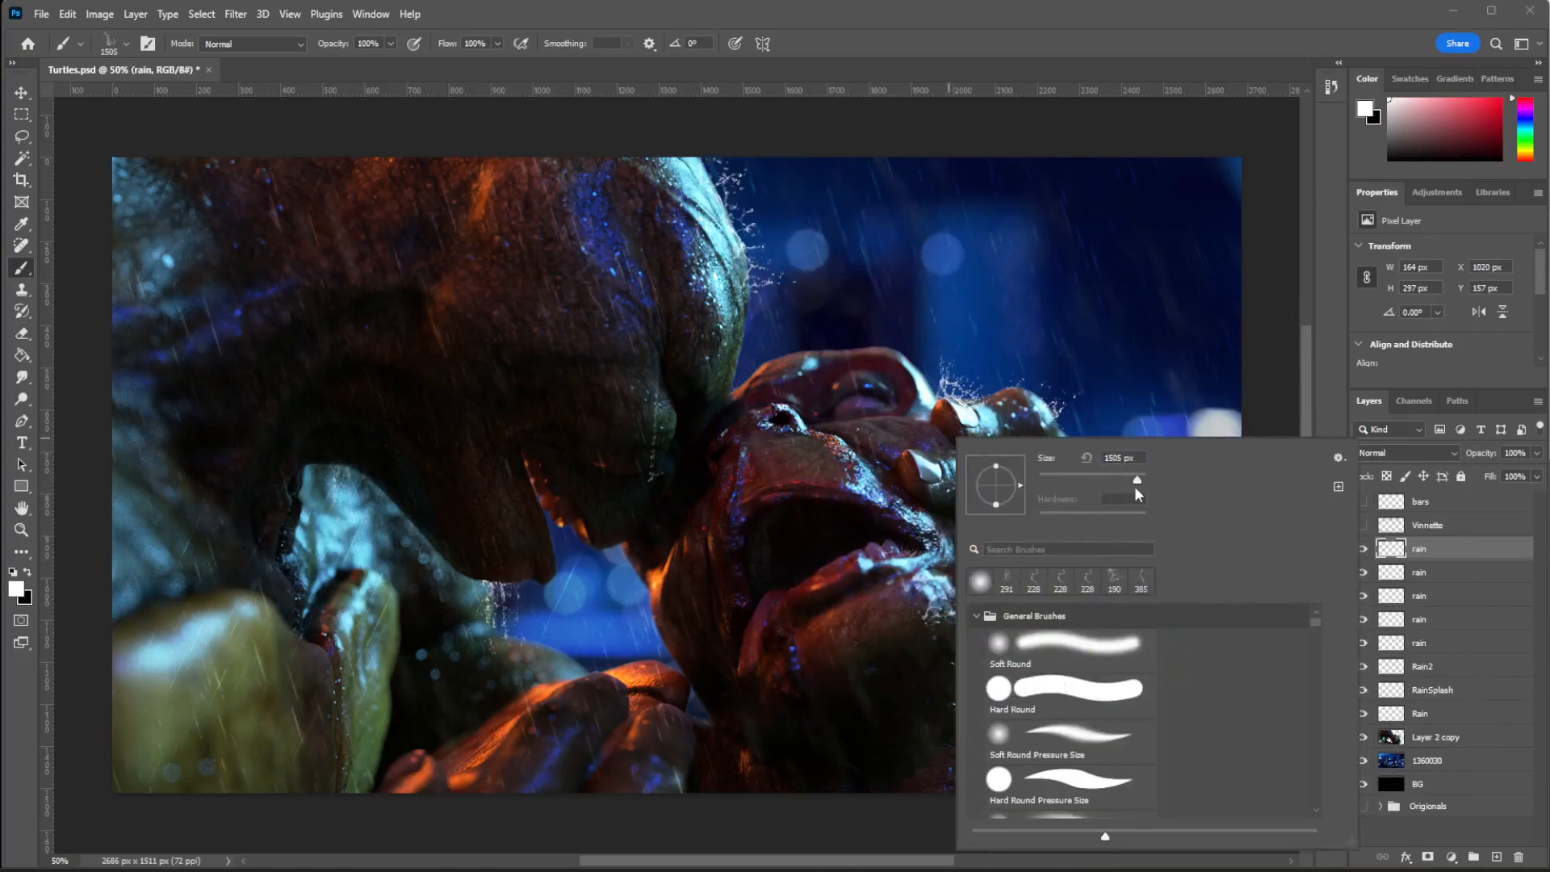
{"action": "type", "text": "190"}
{"action": "key", "text": "Return"}
{"action": "right_click", "coordinate": [921, 351]}
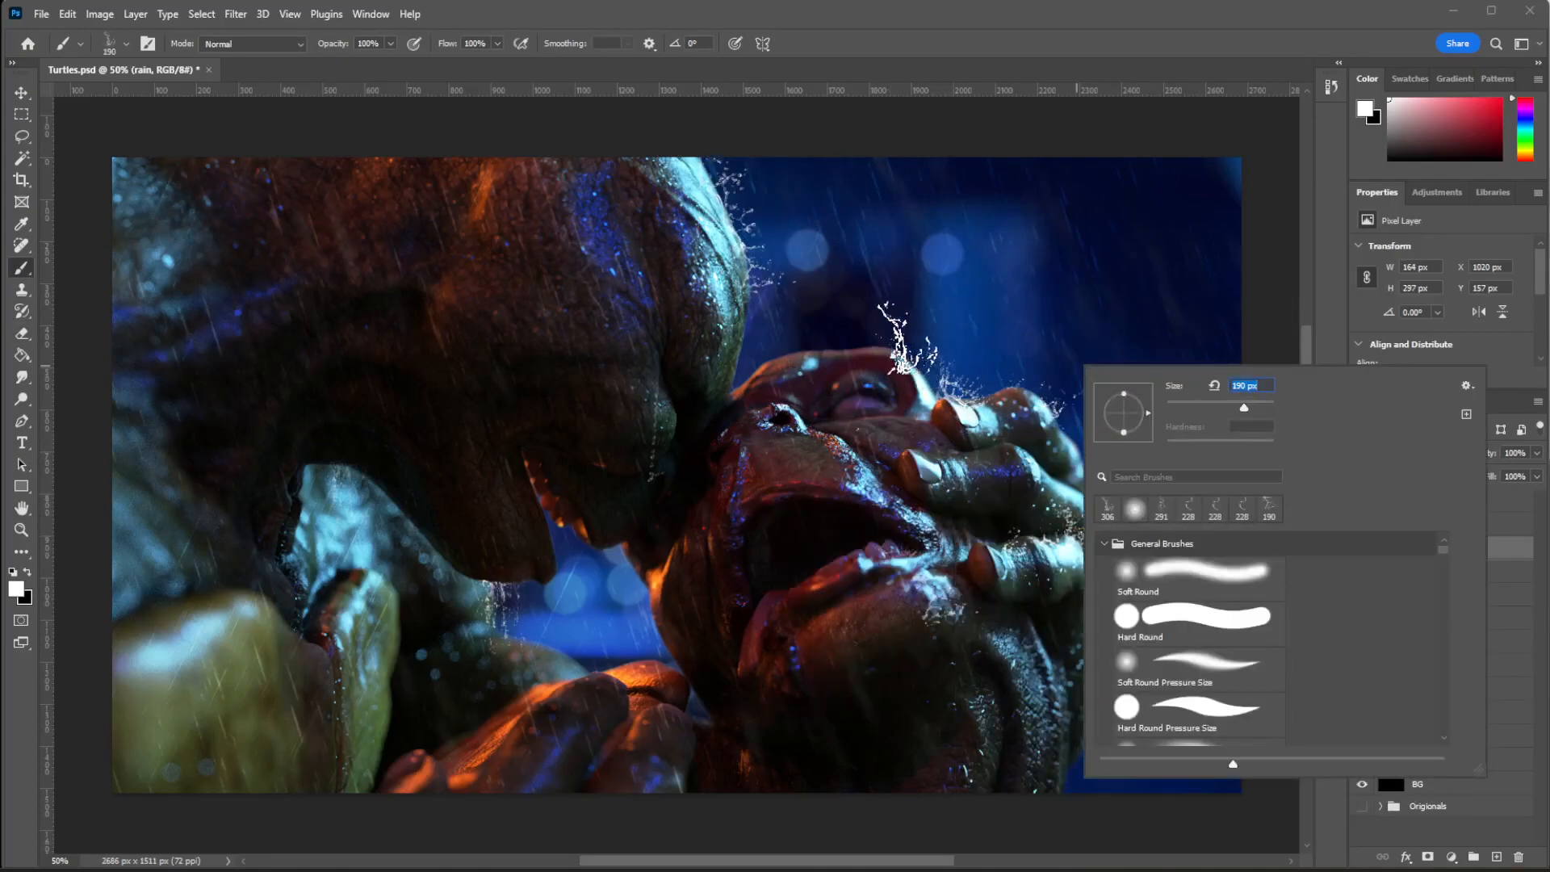
{"action": "left_click", "coordinate": [904, 329]}
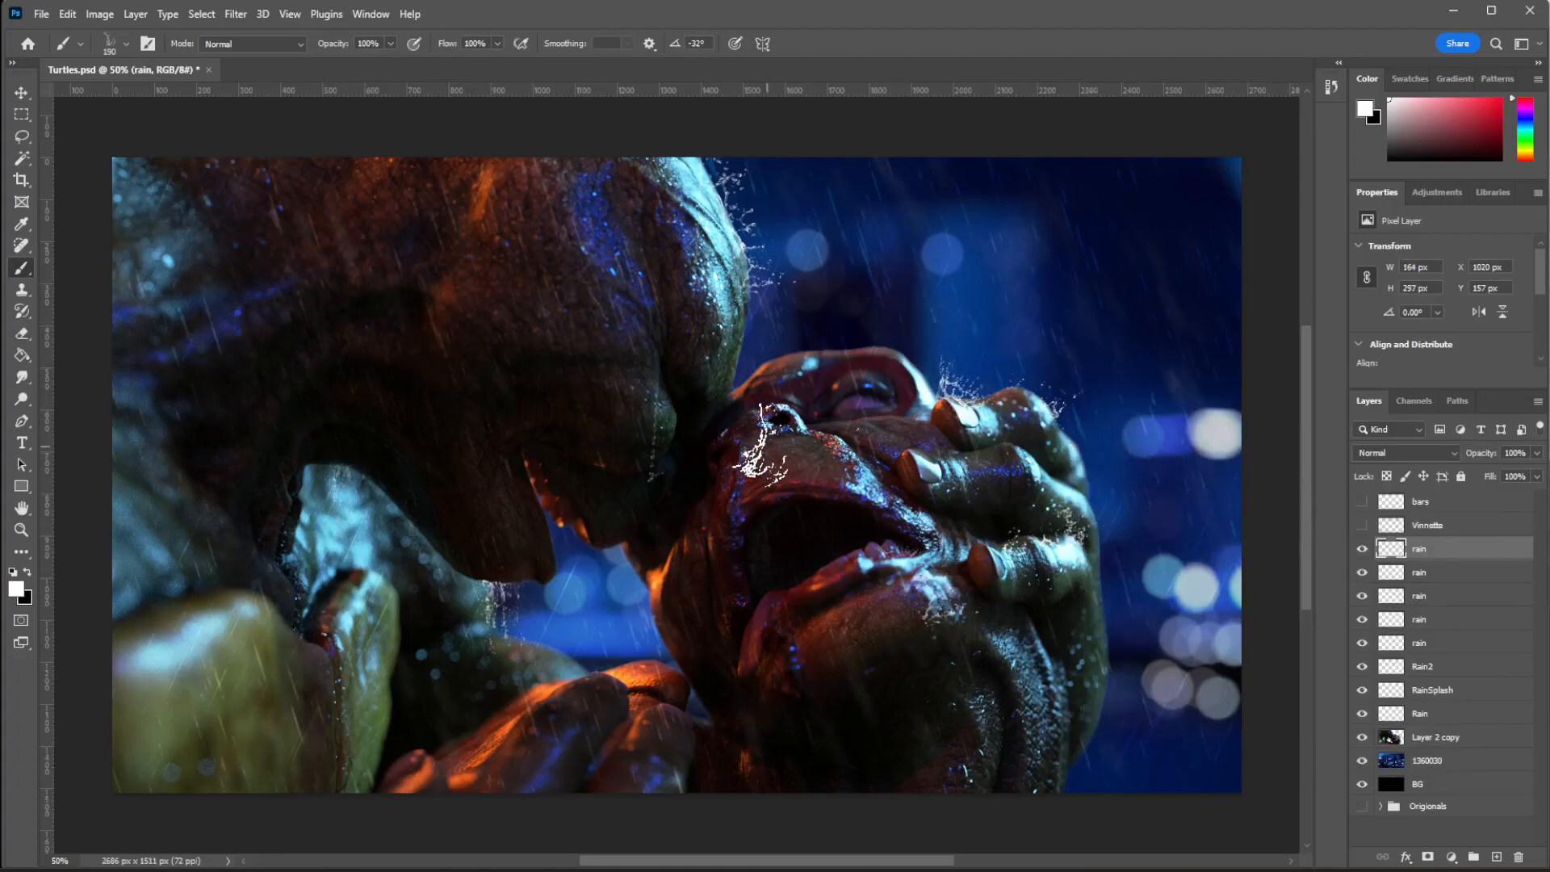
{"action": "right_click", "coordinate": [867, 295]}
{"action": "left_click", "coordinate": [753, 218]}
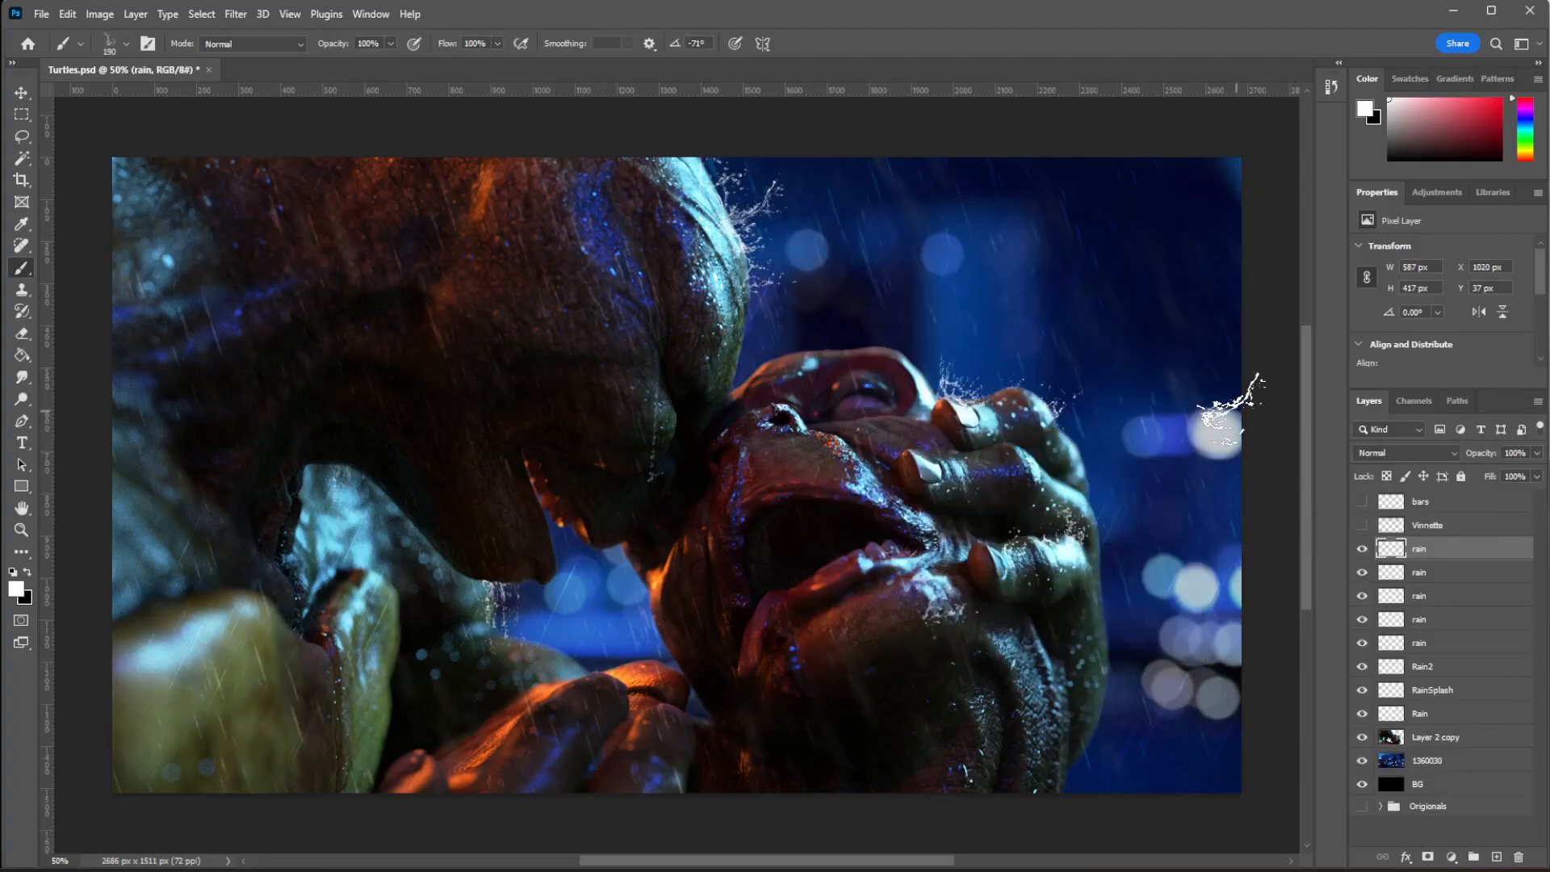
Switch to the next splash tip, reduce it to 174 px and stamp it beside the upper turtle's face.
{"action": "key", "text": "."}
{"action": "right_click", "coordinate": [935, 372]}
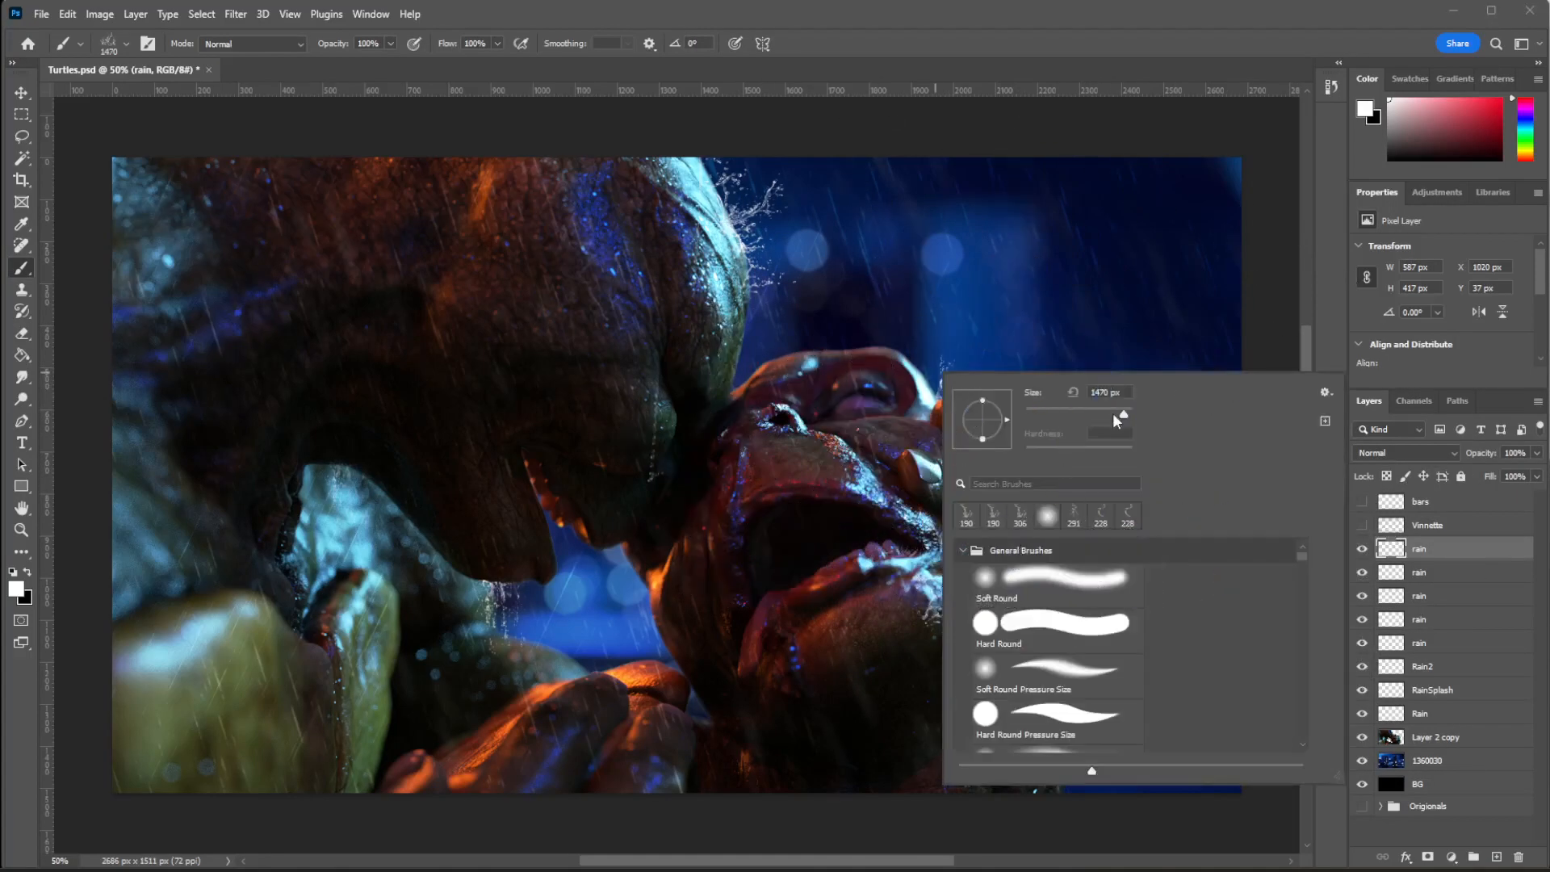
{"action": "left_click", "coordinate": [734, 275]}
{"action": "left_click", "coordinate": [660, 313]}
Step through to a further splash tip, set it to 177 px and stamp it at the outer edge of the lower turtle's hand.
{"action": "key", "text": "."}
{"action": "key", "text": "."}
{"action": "key", "text": "."}
{"action": "key", "text": "."}
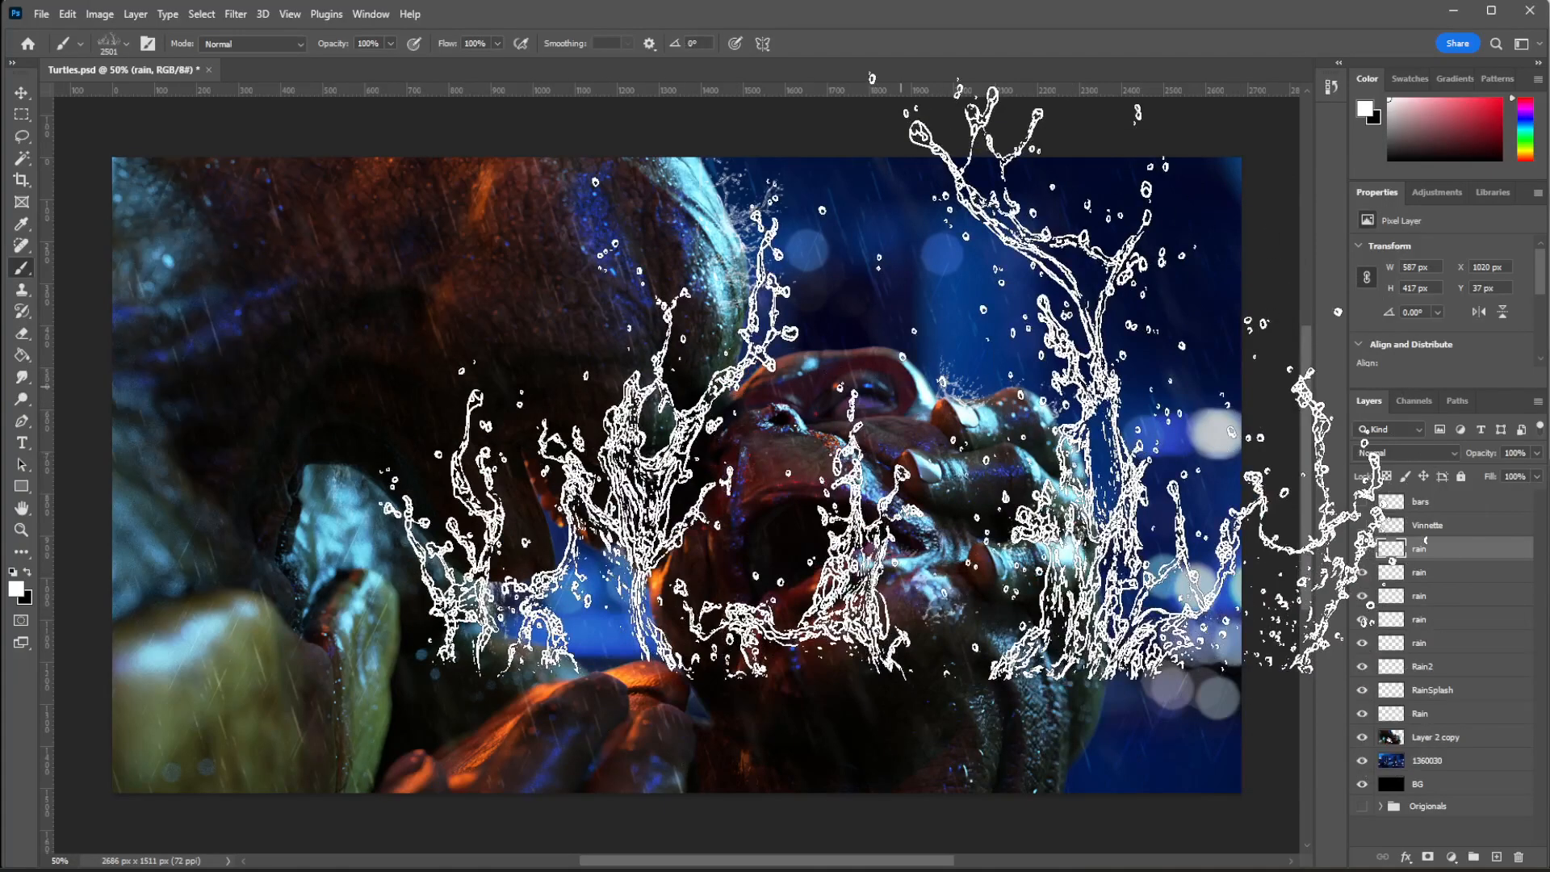
{"action": "key", "text": "."}
{"action": "key", "text": "."}
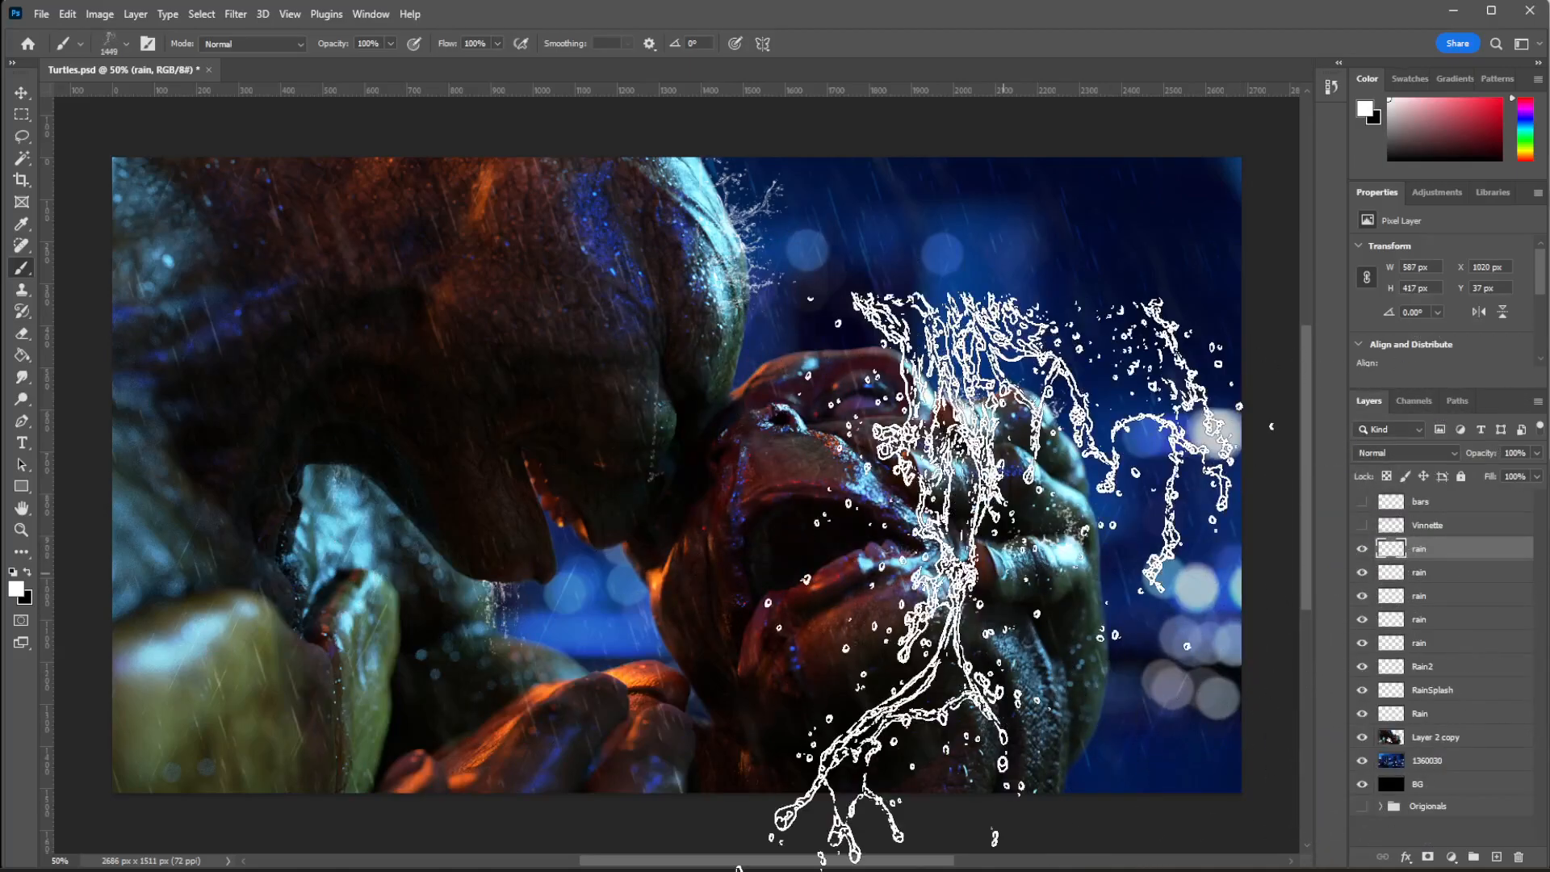
{"action": "right_click", "coordinate": [837, 546]}
{"action": "left_click_drag", "start_coordinate": [1026, 500], "coordinate": [978, 500]}
{"action": "left_click", "coordinate": [947, 307]}
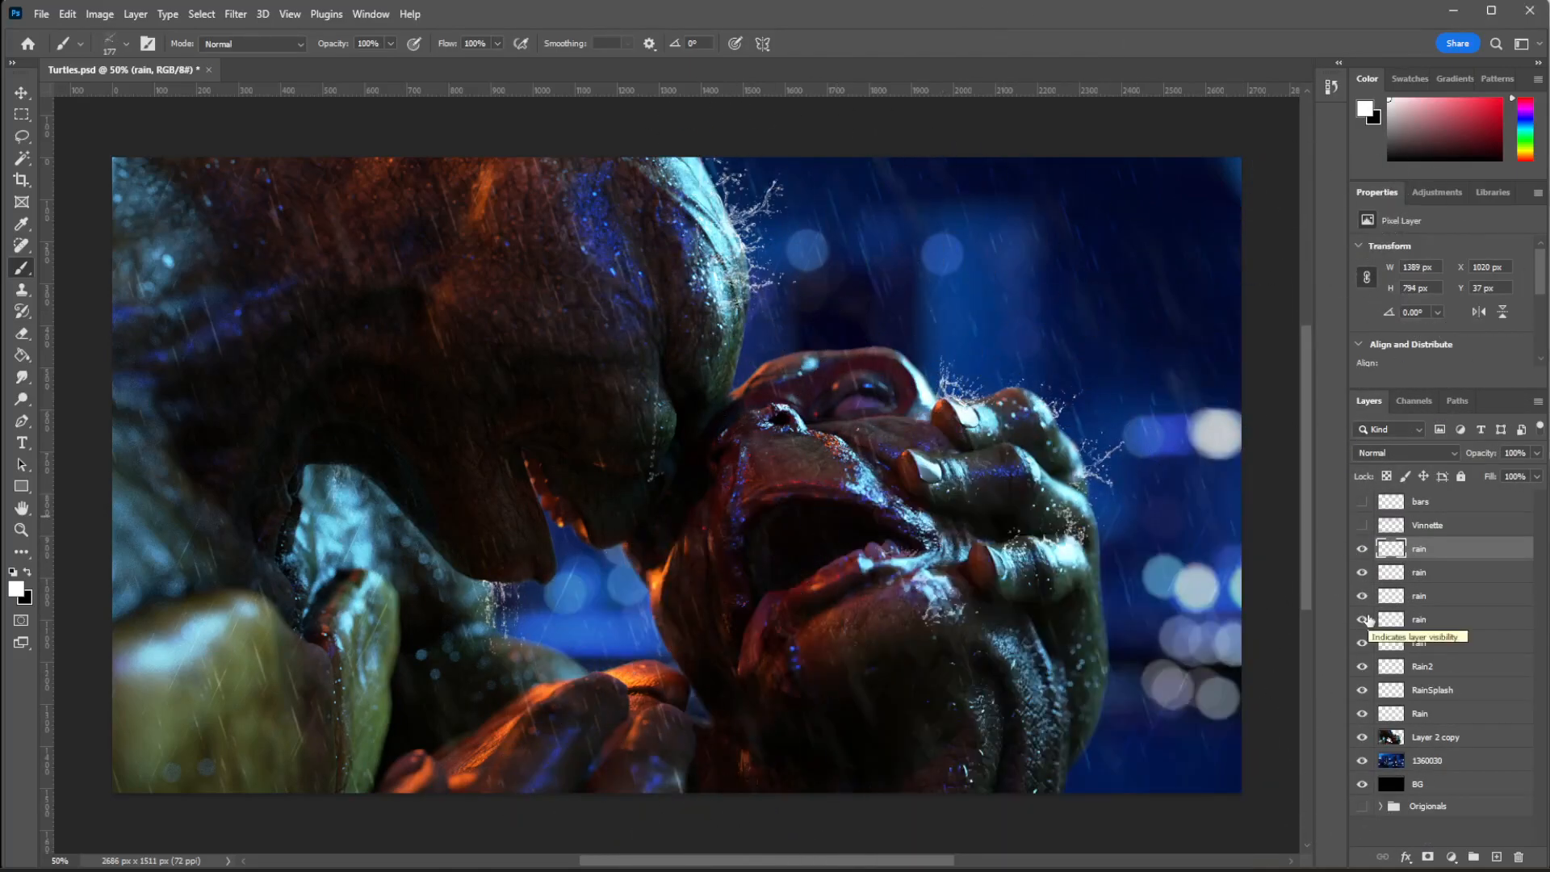
Set the top rain layer's opacity to 97%, toggle its visibility to compare the splashes and leave it hidden.
{"action": "mouse_move", "coordinate": [1535, 473]}
{"action": "left_mouse_down"}
{"action": "mouse_move", "coordinate": [1506, 472]}
{"action": "mouse_move", "coordinate": [1531, 473]}
{"action": "left_mouse_up"}
{"action": "left_click", "coordinate": [1361, 548]}
{"action": "left_click", "coordinate": [1361, 548]}
{"action": "left_click", "coordinate": [1362, 548]}
{"action": "left_click", "coordinate": [1362, 548]}
{"action": "left_click", "coordinate": [1361, 548]}
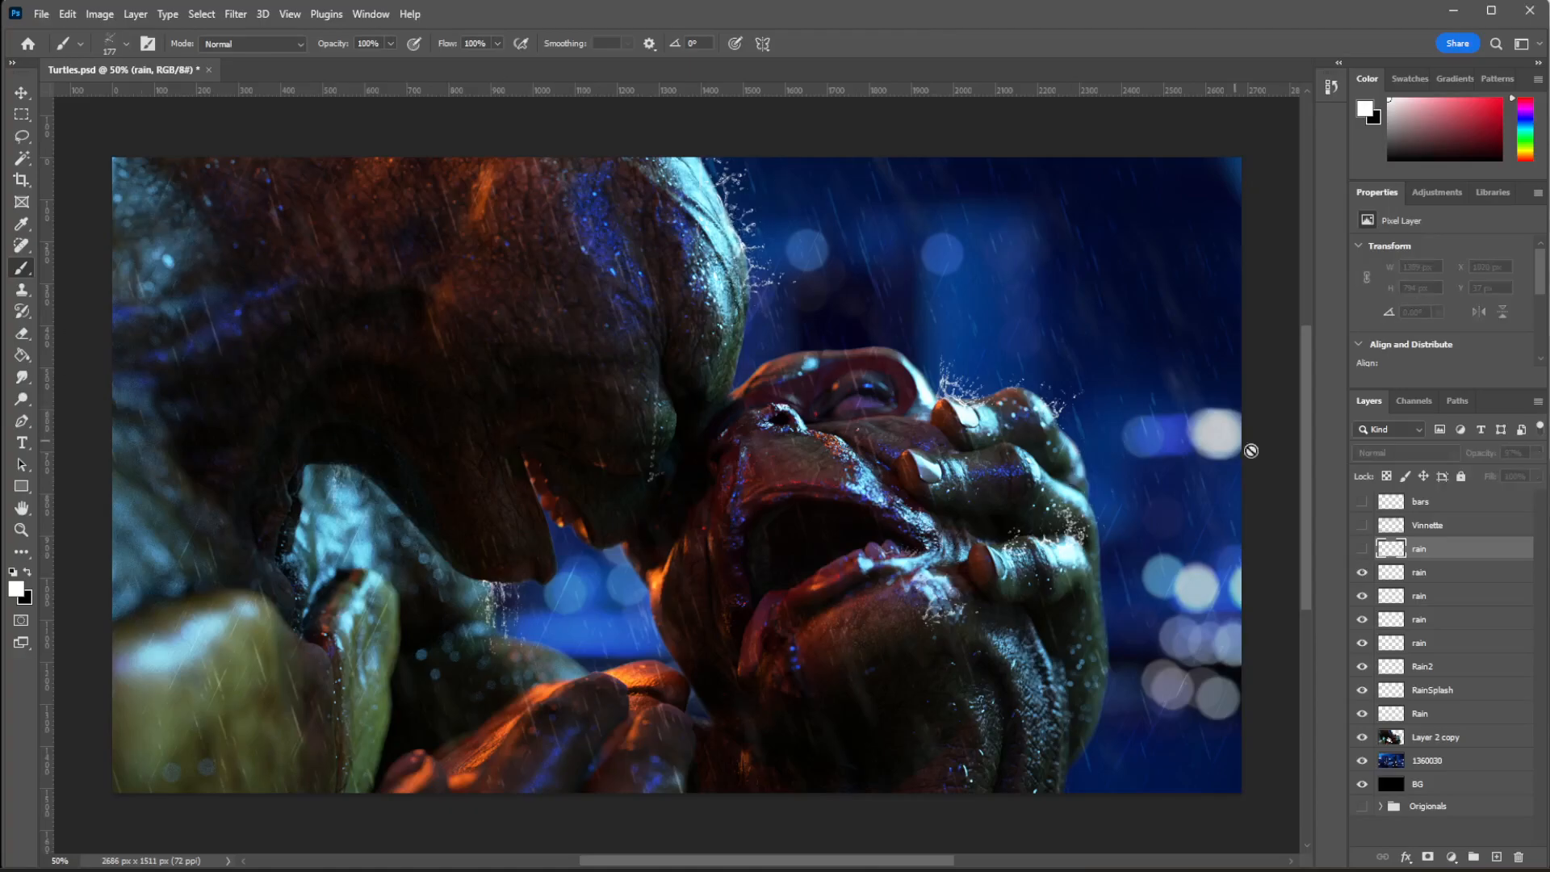
Create another layer named "rain" and stamp the 177 px splash at the outer edge of the lower turtle's hand.
{"action": "left_click", "coordinate": [1538, 402]}
{"action": "left_click", "coordinate": [1546, 219]}
{"action": "type", "text": "rain"}
{"action": "key", "text": "Return"}
{"action": "left_click", "coordinate": [1089, 461]}
Soften the new splash with Gaussian Blur, show the hidden rain layer again and merge the two layers.
{"action": "left_click", "coordinate": [242, 18]}
{"action": "mouse_move", "coordinate": [266, 232]}
{"action": "left_click", "coordinate": [500, 306]}
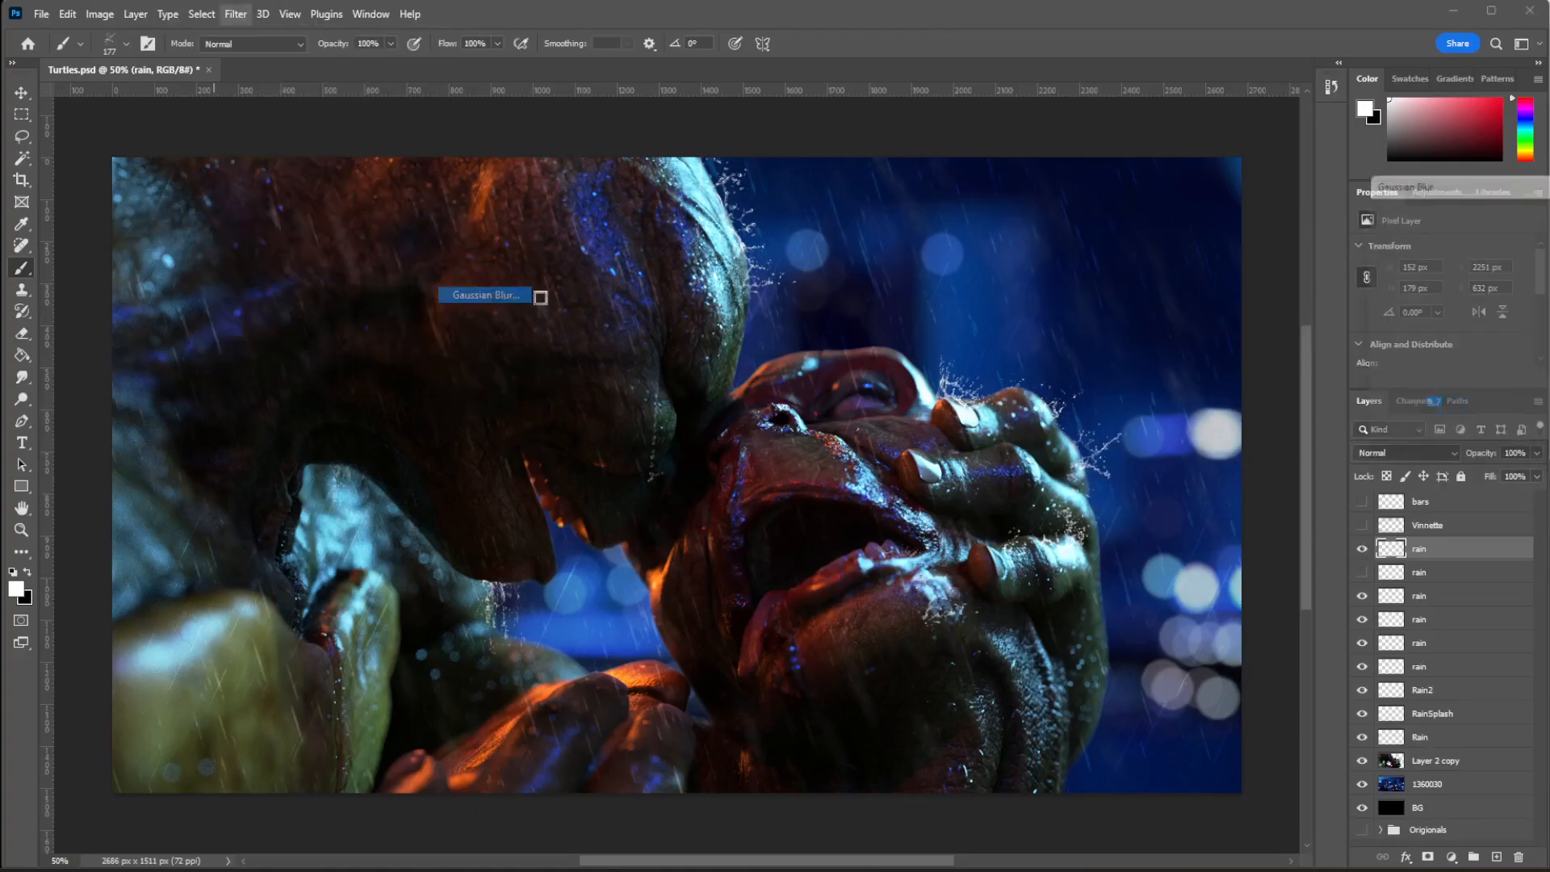
{"action": "left_click_drag", "start_coordinate": [1403, 435], "coordinate": [1440, 441]}
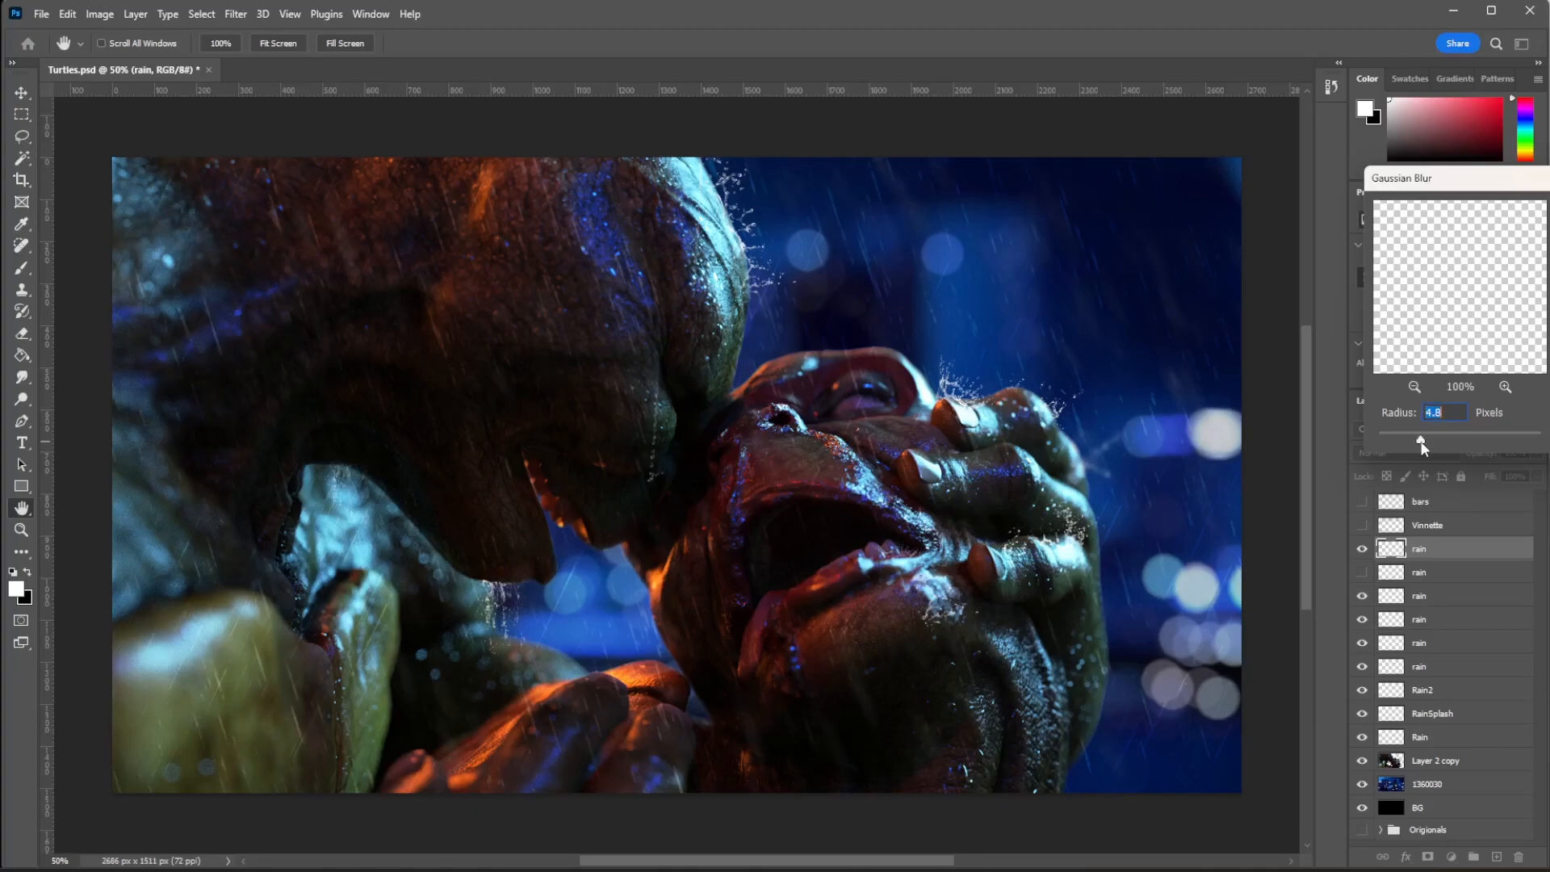
{"action": "key", "text": "Return"}
{"action": "key", "text": "b"}
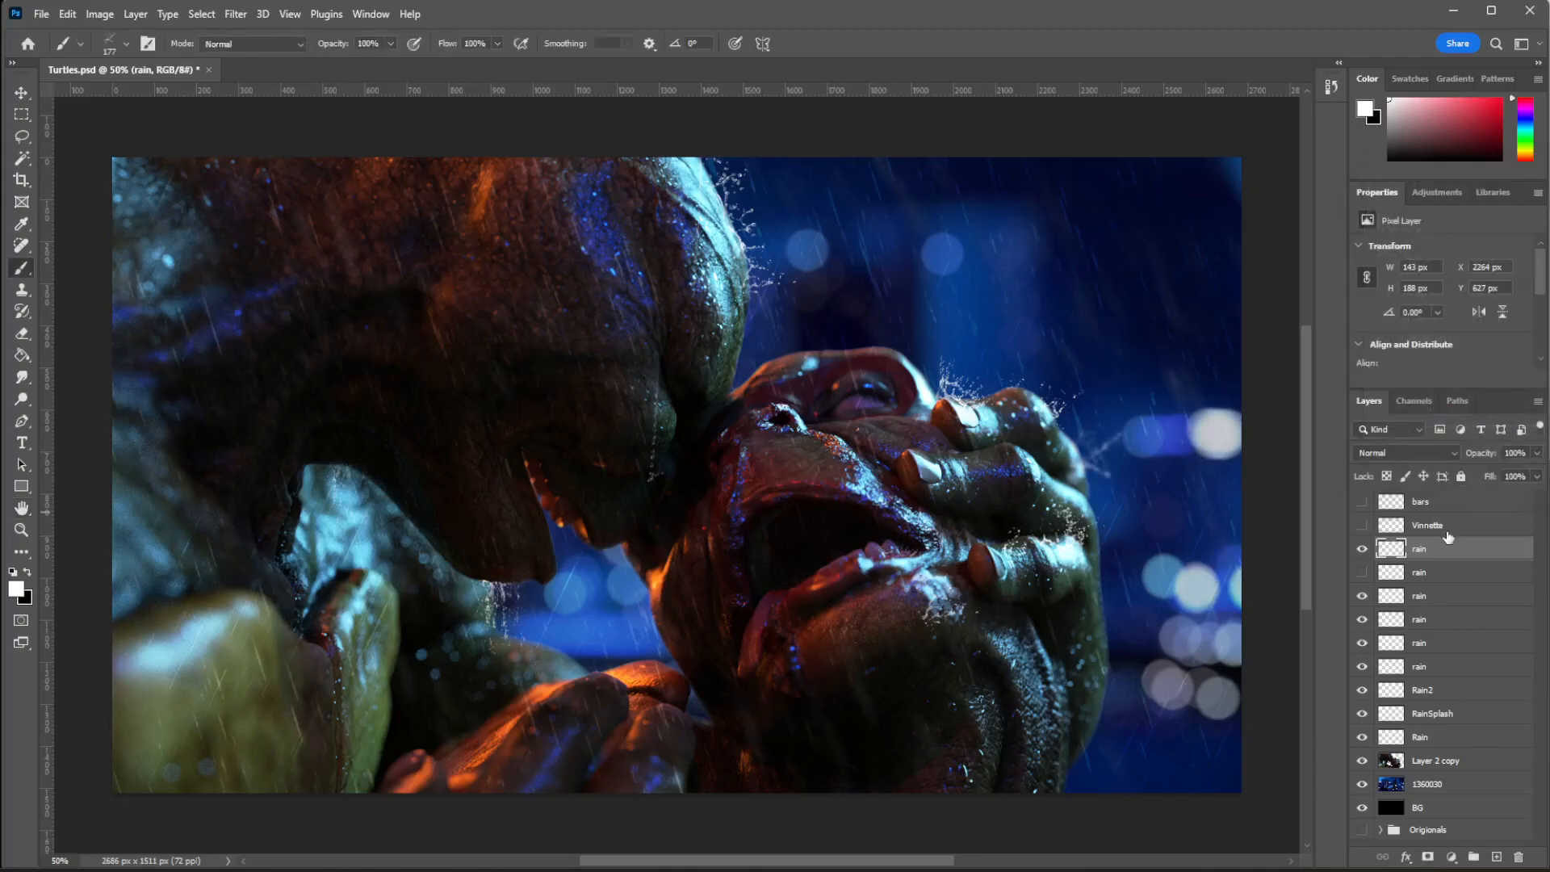
{"action": "left_click", "coordinate": [1362, 572]}
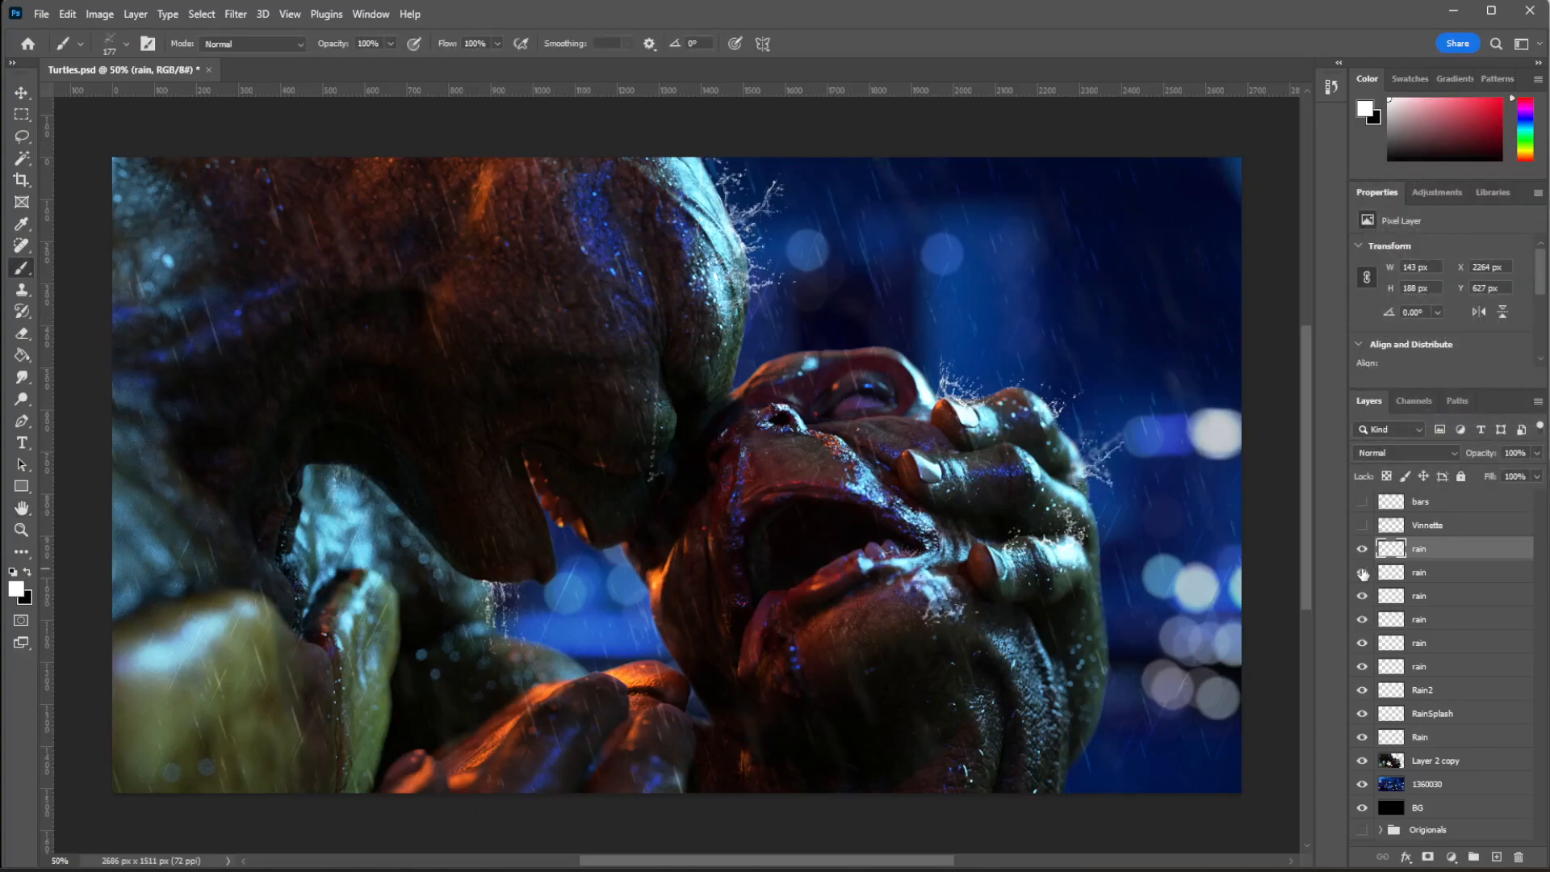
{"action": "key", "text": "ctrl+e"}
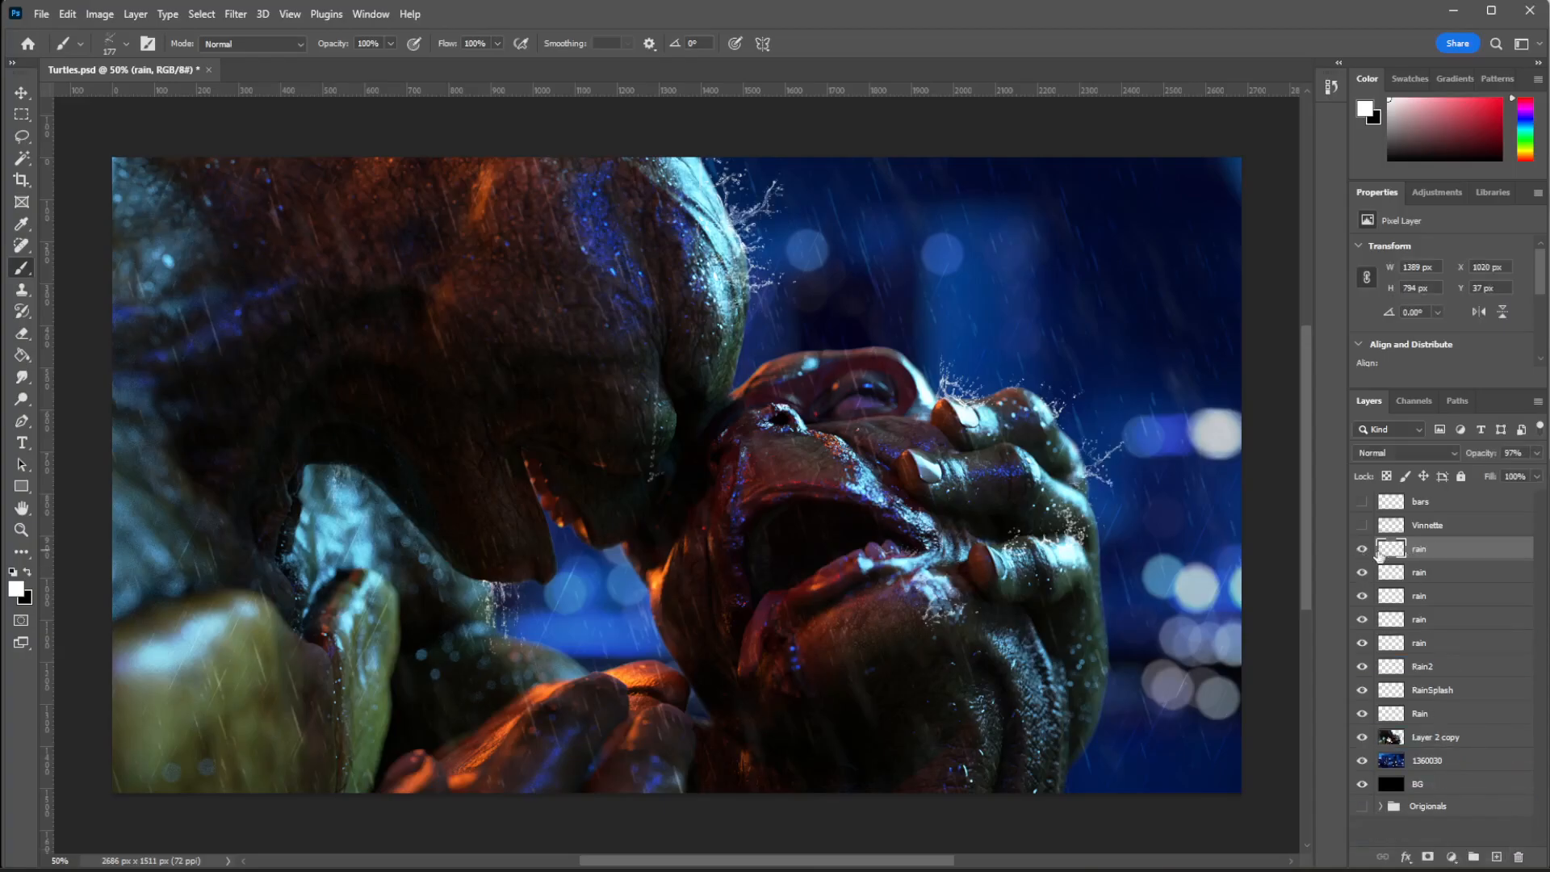
Try a further splash tip at 369 px under the upper turtle's chin.
{"action": "key", "text": "period"}
{"action": "key", "text": "period"}
{"action": "right_click", "coordinate": [629, 450]}
{"action": "left_click_drag", "start_coordinate": [813, 492], "coordinate": [803, 491]}
{"action": "left_click", "coordinate": [513, 578]}
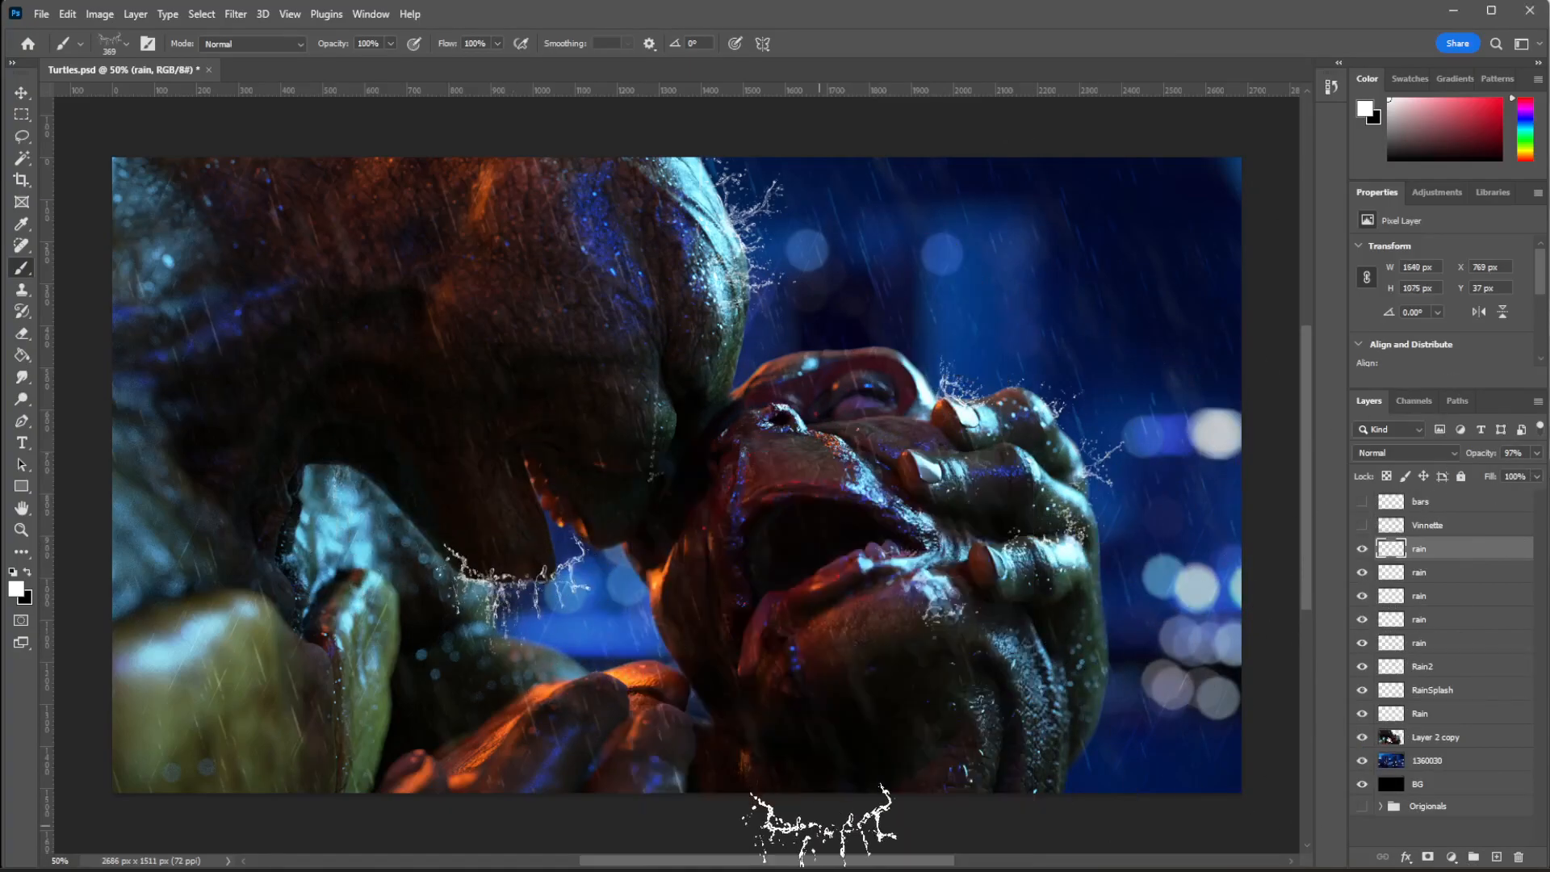
Rotate the 369 px splash brush to 37°, test-stamp it on the lower turtle's jaw and undo it.
{"action": "right_click", "coordinate": [832, 630]}
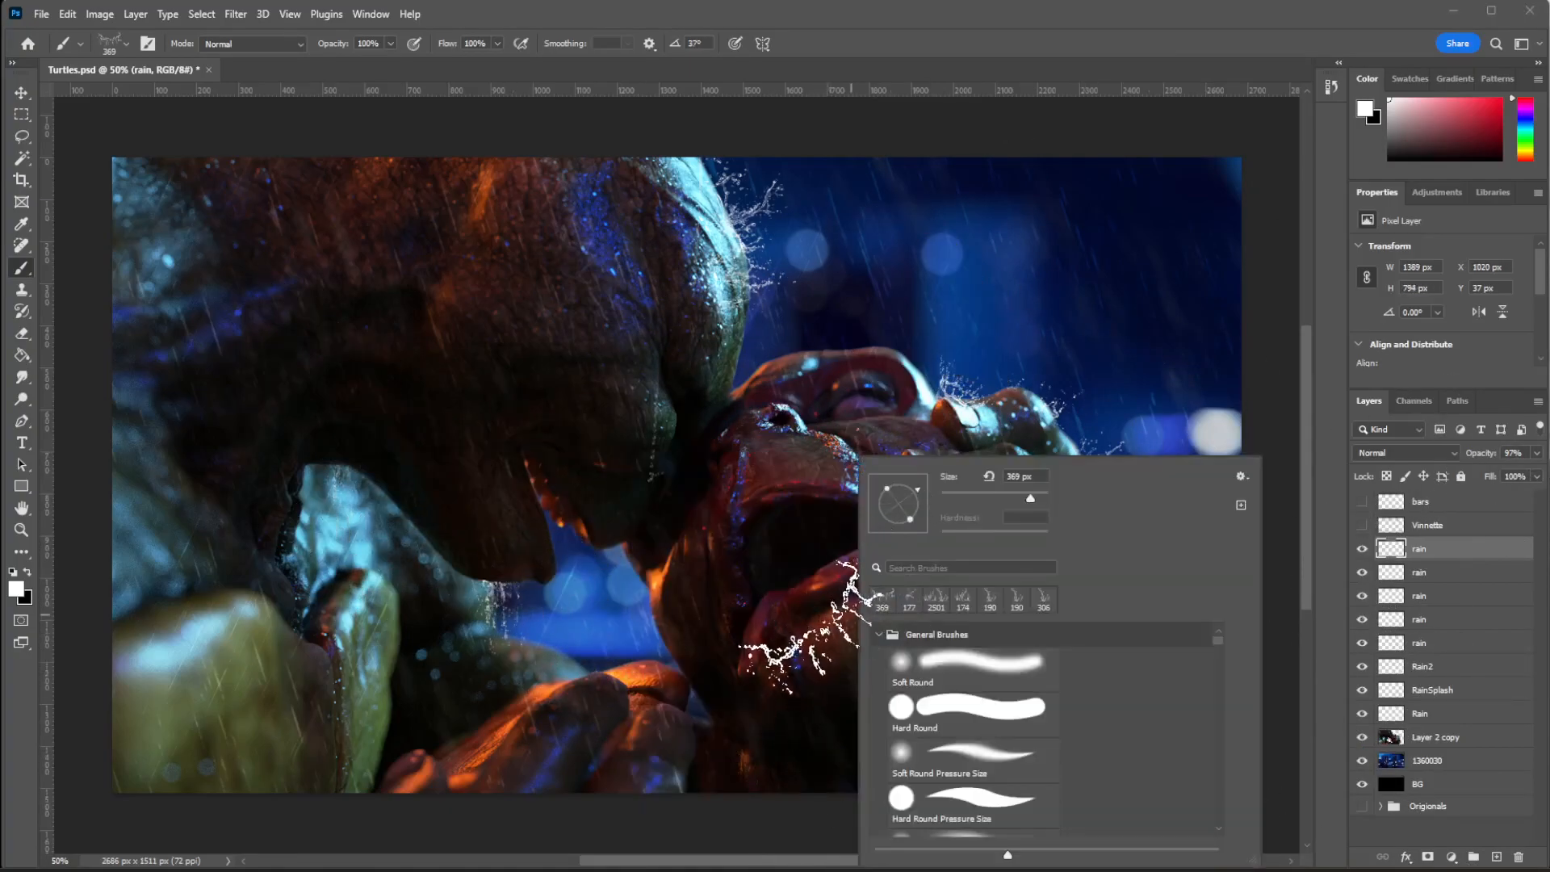
{"action": "left_click", "coordinate": [838, 645]}
{"action": "left_click", "coordinate": [860, 653]}
{"action": "key", "text": "ctrl+z"}
Test-stamp the splash brush at another angle around the upper turtle's mouth and chin, undoing each stamp.
{"action": "right_click", "coordinate": [728, 433]}
{"action": "left_click", "coordinate": [791, 479]}
{"action": "left_click", "coordinate": [585, 456]}
{"action": "key", "text": "ctrl+z"}
{"action": "left_click", "coordinate": [490, 577]}
{"action": "key", "text": "ctrl+z"}
Step through more splash tips, try one at 168 px between the lower turtle's brow and fingertips and undo it.
{"action": "key", "text": "period"}
{"action": "key", "text": "period"}
{"action": "key", "text": "period"}
{"action": "key", "text": "period"}
{"action": "key", "text": "period"}
{"action": "key", "text": "period"}
{"action": "key", "text": "period"}
{"action": "key", "text": "period"}
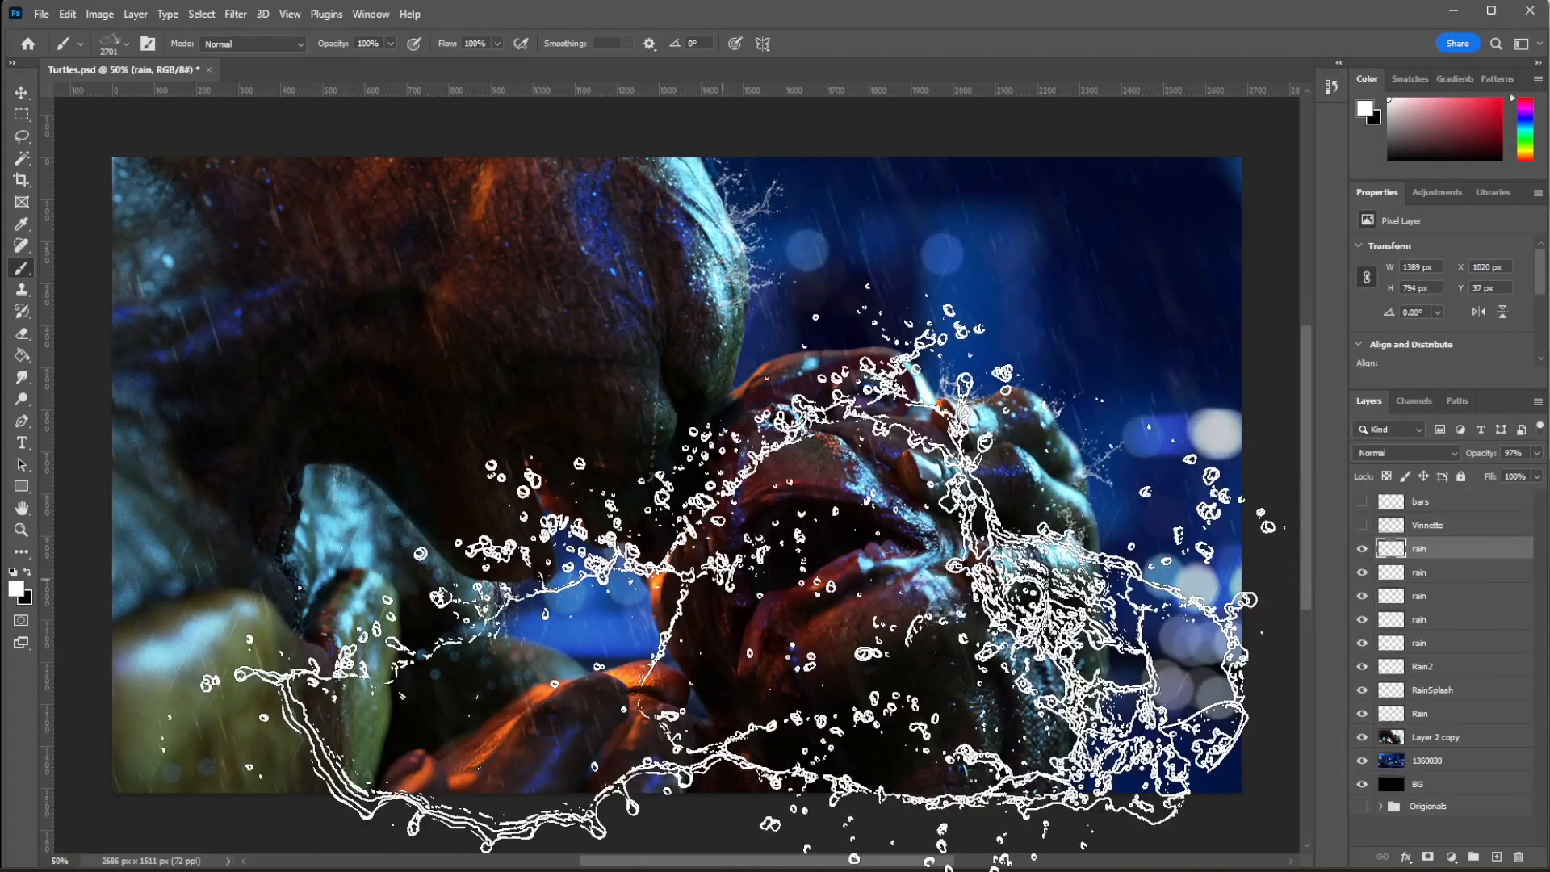
{"action": "right_click", "coordinate": [700, 402]}
{"action": "left_click_drag", "start_coordinate": [888, 441], "coordinate": [833, 440]}
{"action": "left_click", "coordinate": [778, 324]}
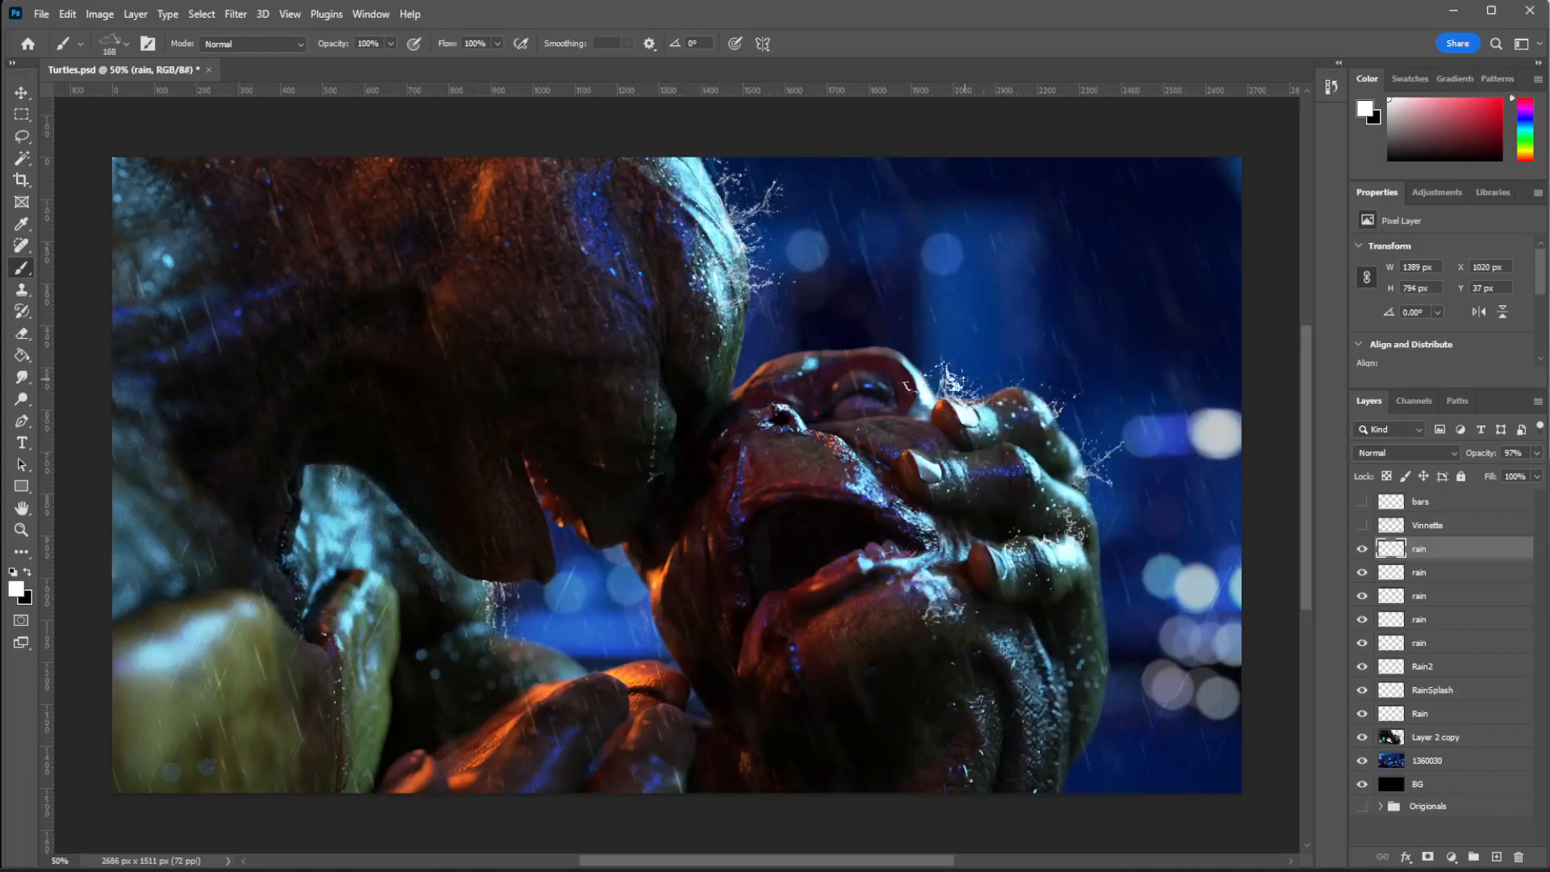
{"action": "key", "text": "ctrl+z"}
Switch to another splash tip, shrink it, and rotate the brush to -173° at 117 px.
{"action": "key", "text": "period"}
{"action": "key", "text": "bracketleft"}
{"action": "key", "text": "bracketleft"}
{"action": "key", "text": "bracketleft"}
{"action": "key", "text": "bracketleft"}
{"action": "key", "text": "bracketleft"}
{"action": "key", "text": "bracketleft"}
{"action": "key", "text": "bracketleft"}
{"action": "key", "text": "bracketleft"}
{"action": "key", "text": "bracketleft"}
{"action": "key", "text": "bracketleft"}
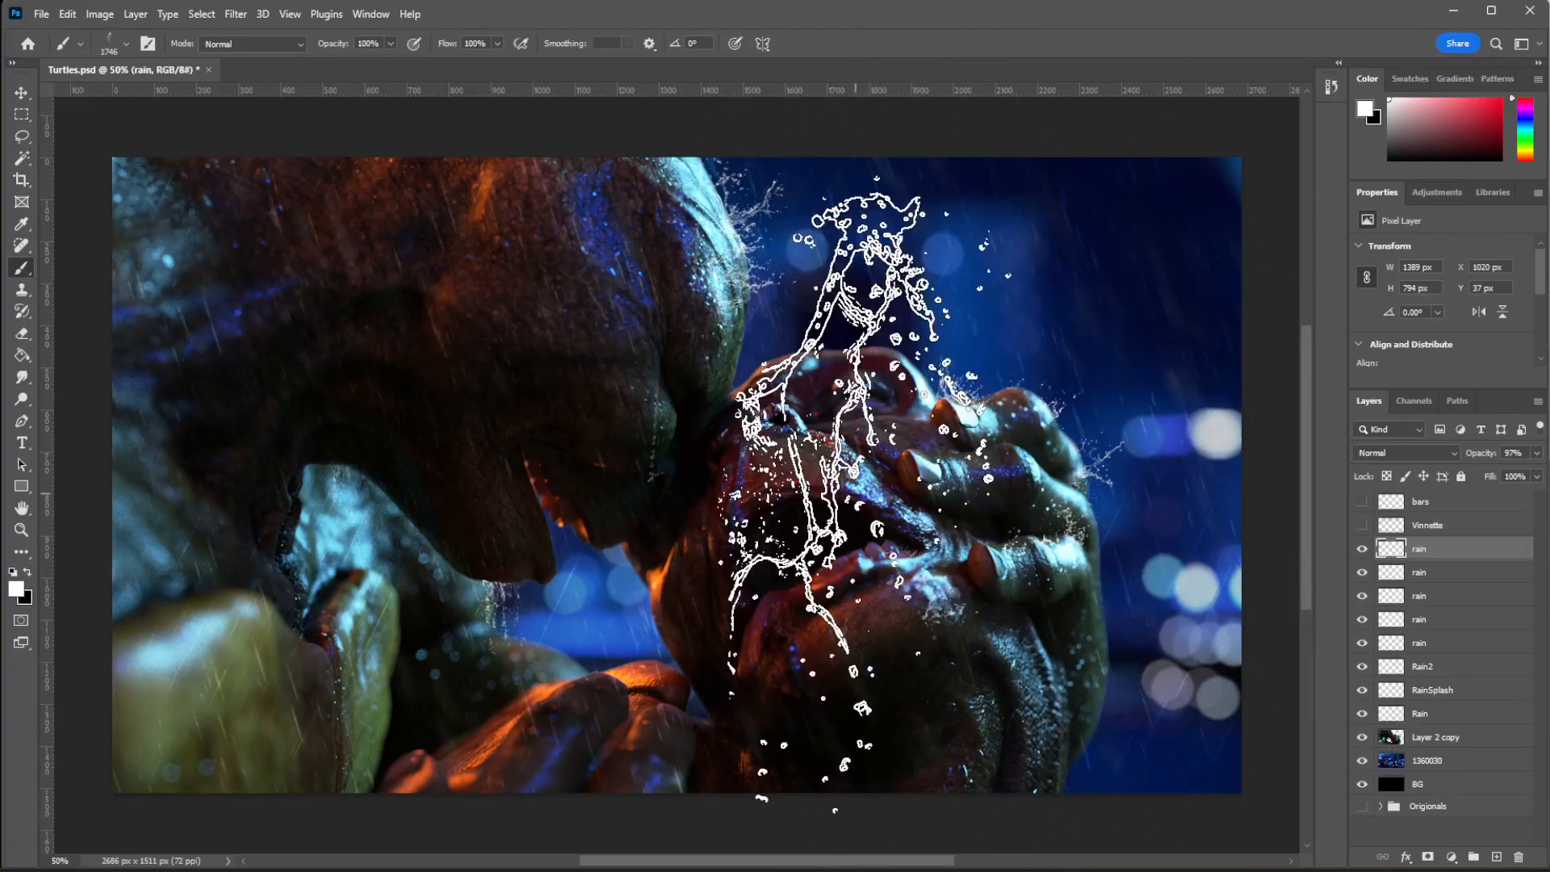
{"action": "right_click", "coordinate": [1015, 502]}
{"action": "left_click", "coordinate": [991, 474]}
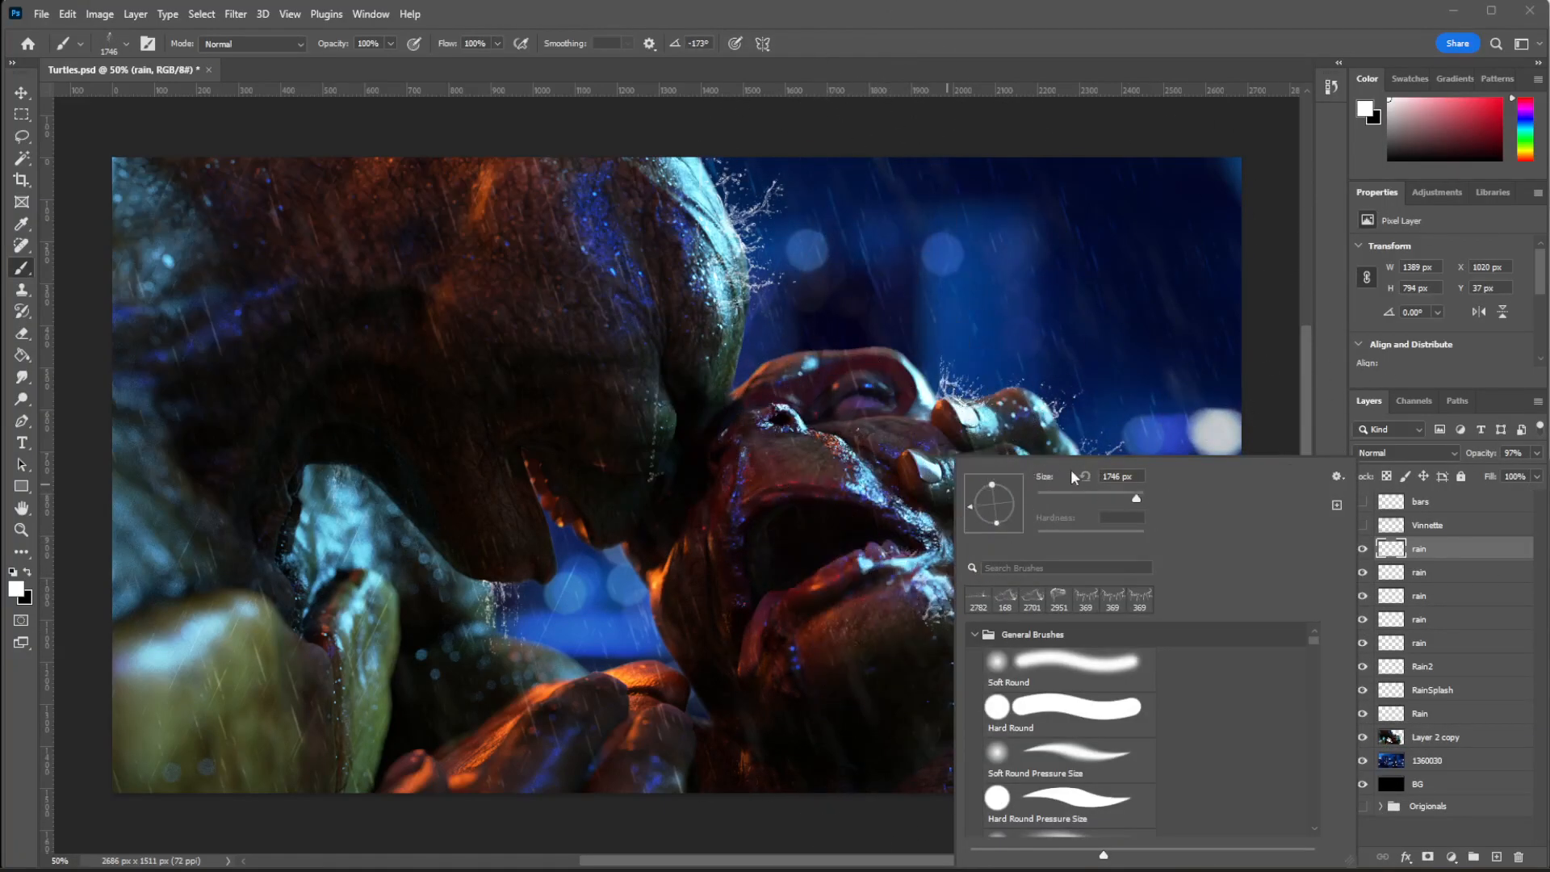
{"action": "left_click", "coordinate": [805, 349]}
Compare the picture with and without the current rain layer, and add another new layer named rain.
{"action": "left_click", "coordinate": [1362, 551]}
{"action": "left_click", "coordinate": [1362, 550]}
{"action": "left_click", "coordinate": [1361, 550]}
{"action": "left_click", "coordinate": [1362, 550]}
{"action": "key", "text": "ctrl+shift+n"}
{"action": "type", "text": "r"}
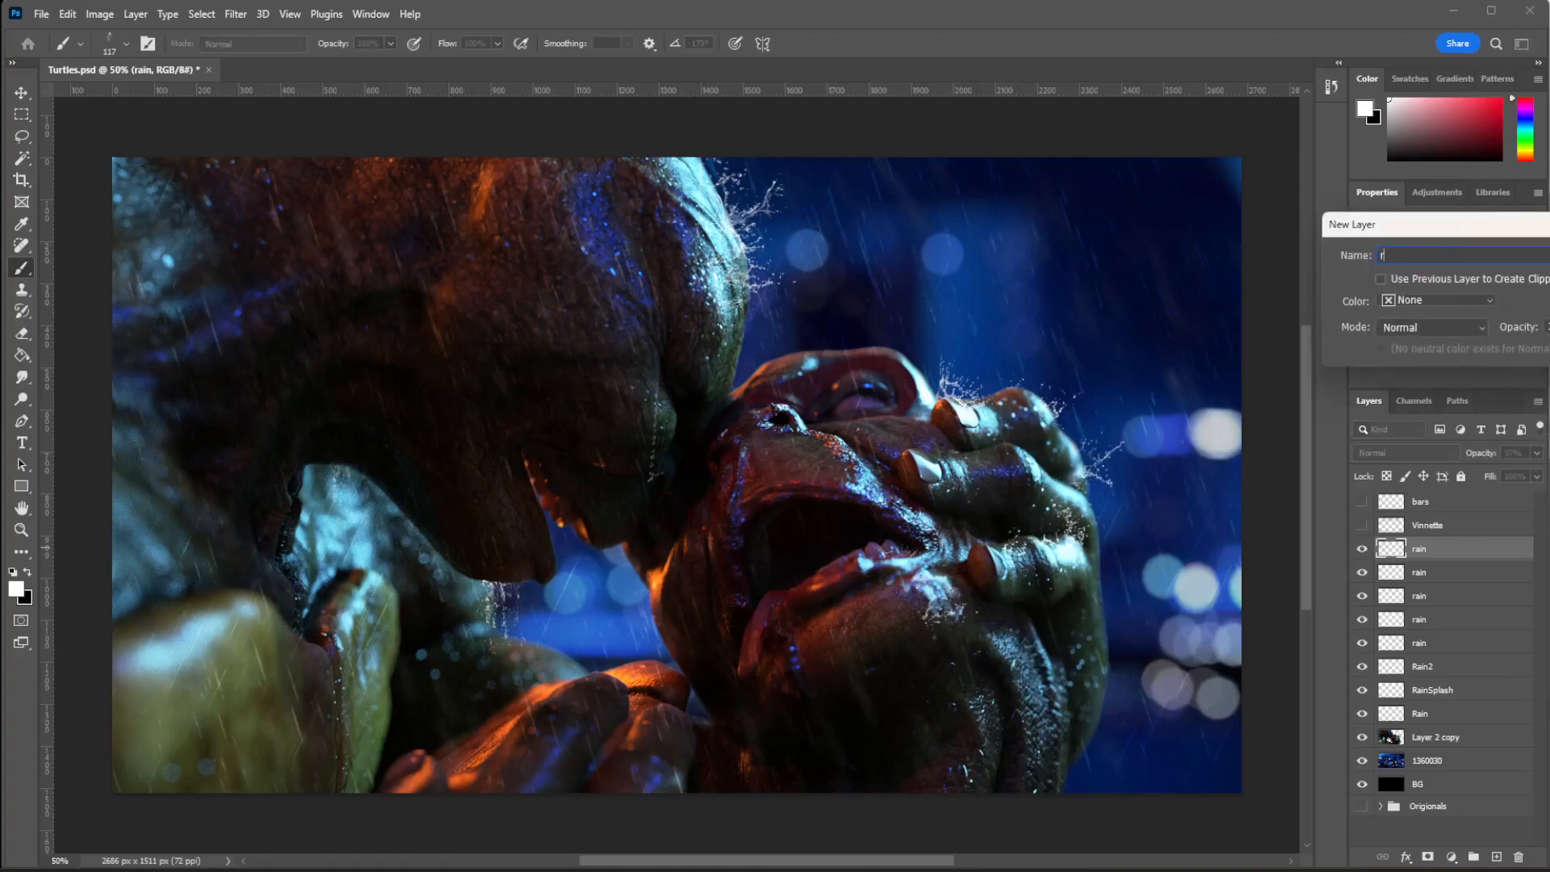
{"action": "key", "text": "Return"}
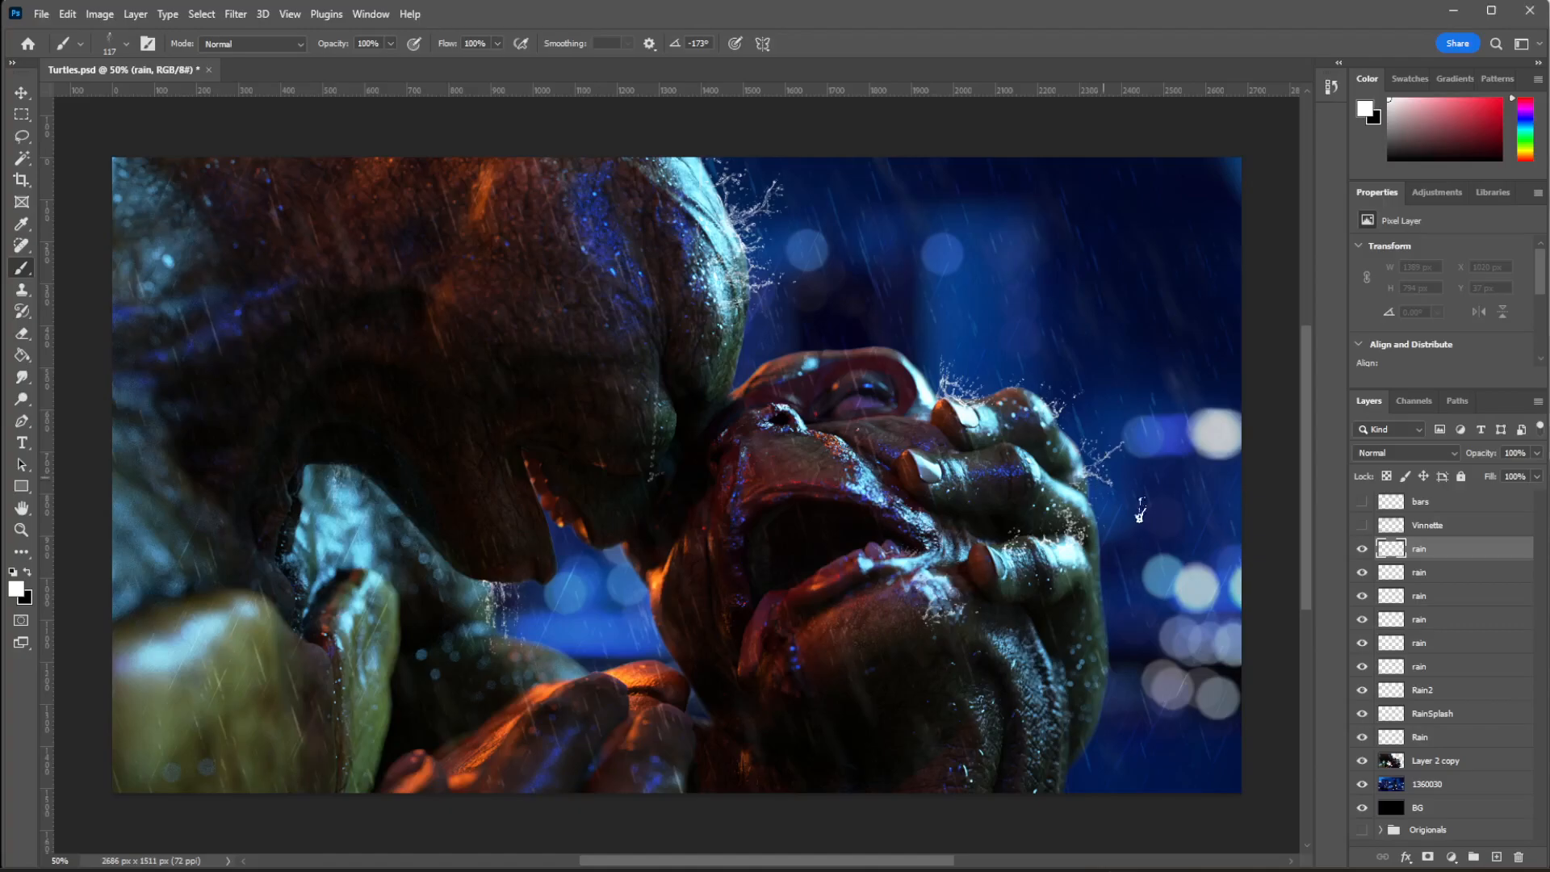
Try the rotated splash brush at 190 px and 291 px around the lower turtle's brow, undoing each stamp.
{"action": "right_click", "coordinate": [1098, 478]}
{"action": "key", "text": "Return"}
{"action": "left_click", "coordinate": [919, 363]}
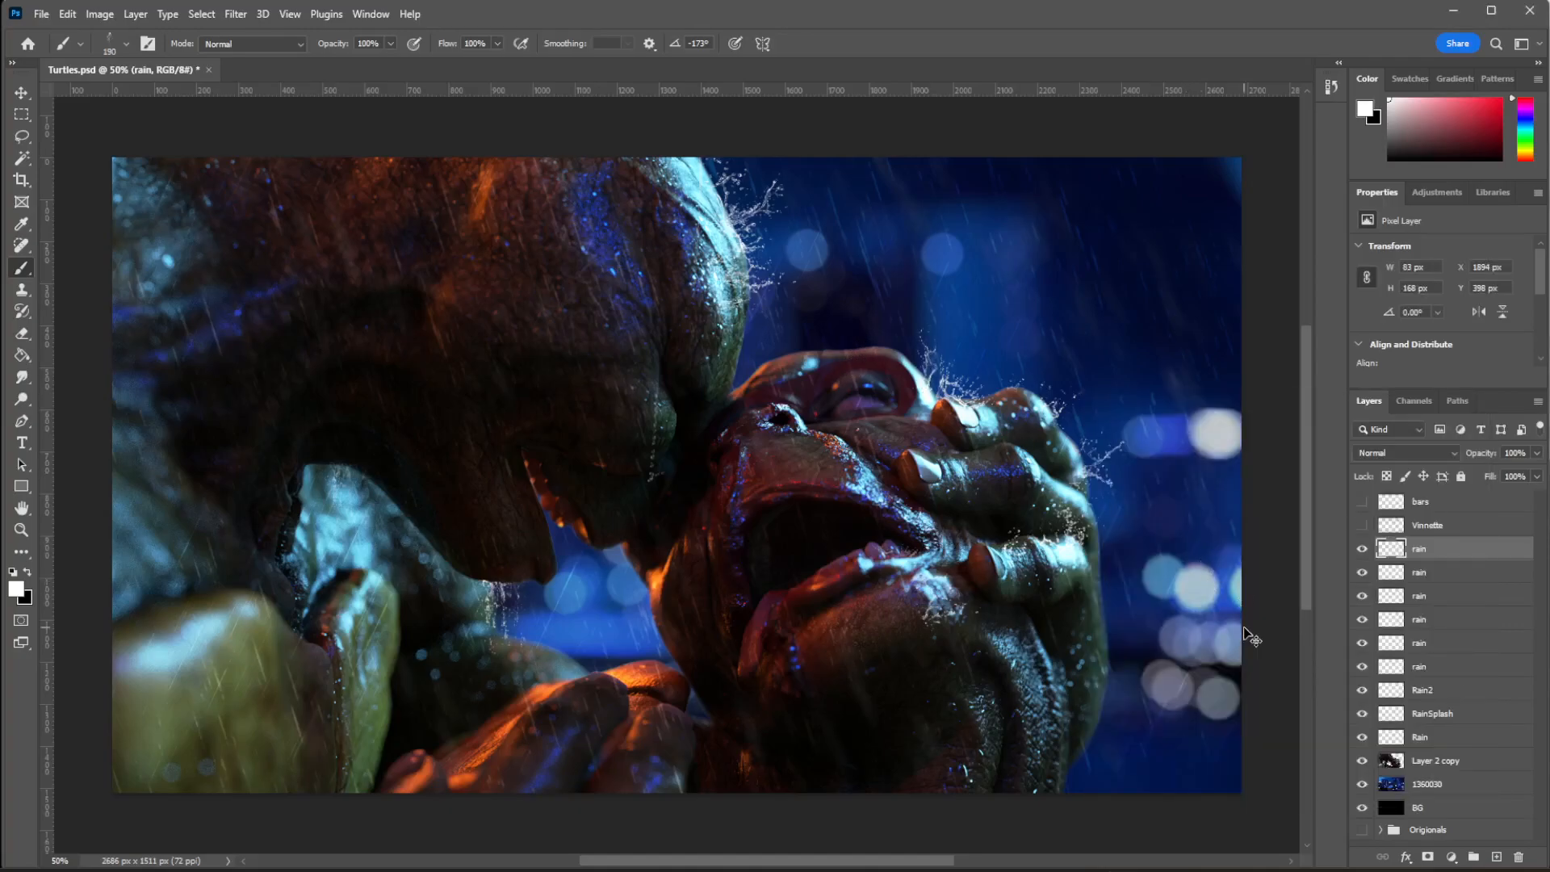
{"action": "left_click_drag", "start_coordinate": [1244, 629], "coordinate": [1128, 605]}
{"action": "right_click", "coordinate": [862, 323]}
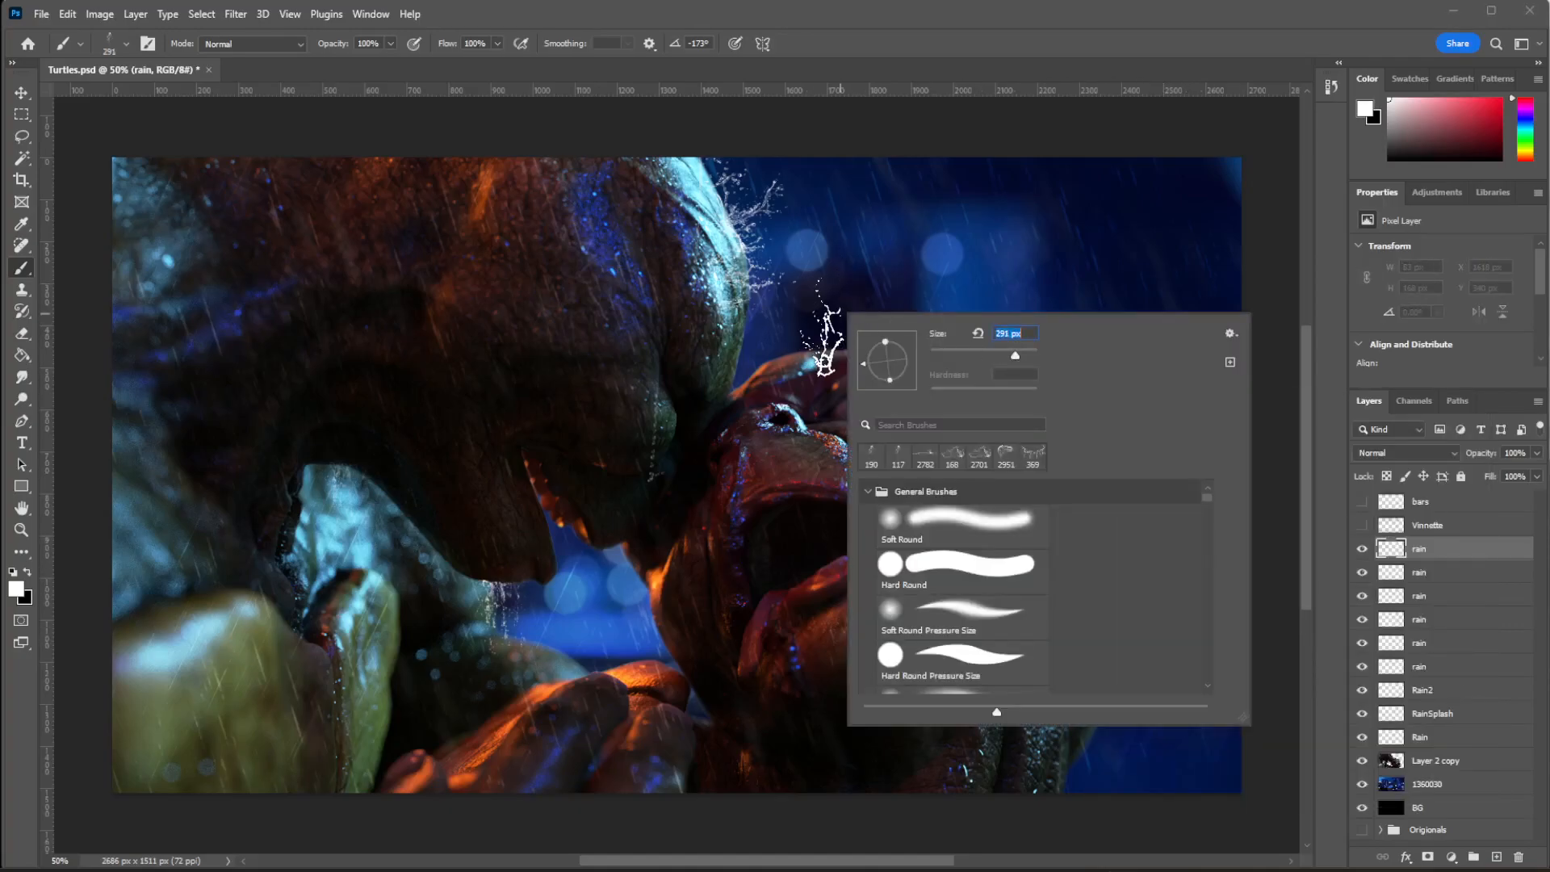
{"action": "key", "text": "Return"}
{"action": "left_click", "coordinate": [819, 327]}
{"action": "key", "text": "ctrl+z"}
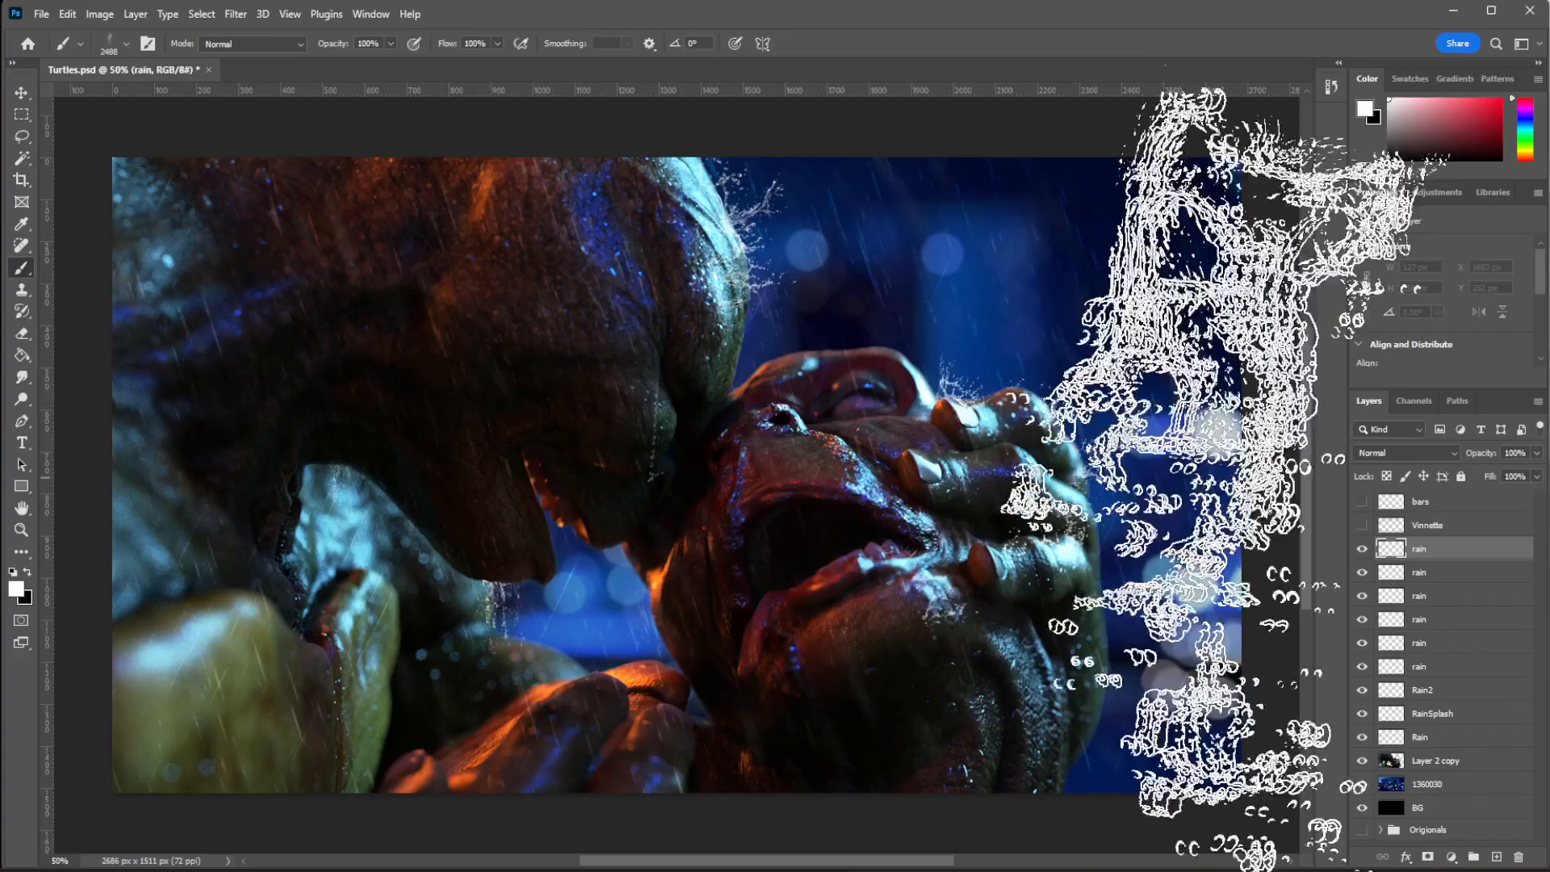
Try two more full-size splash tips over the lower turtle's open mouth, undoing each stamp.
{"action": "left_click", "coordinate": [888, 516]}
{"action": "key", "text": "ctrl+z"}
{"action": "key", "text": "period"}
{"action": "key", "text": "period"}
{"action": "left_click", "coordinate": [867, 508]}
{"action": "key", "text": "ctrl+z"}
Step to another splash tip, set it to 202 px and stamp it at the outer edge of the lower turtle's fingers.
{"action": "key", "text": "period"}
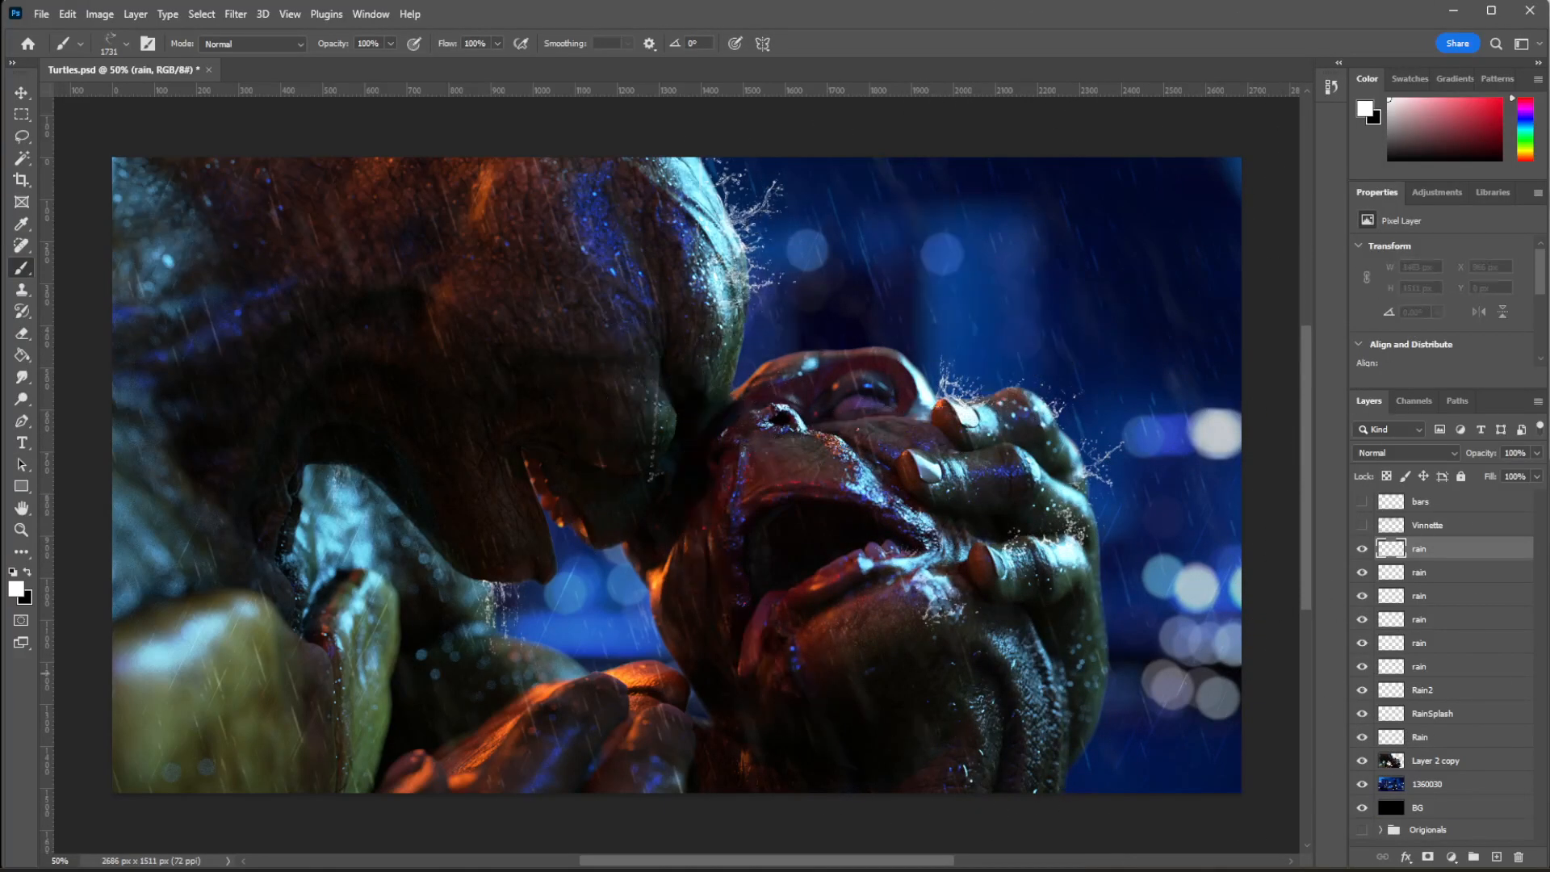
{"action": "key", "text": "period"}
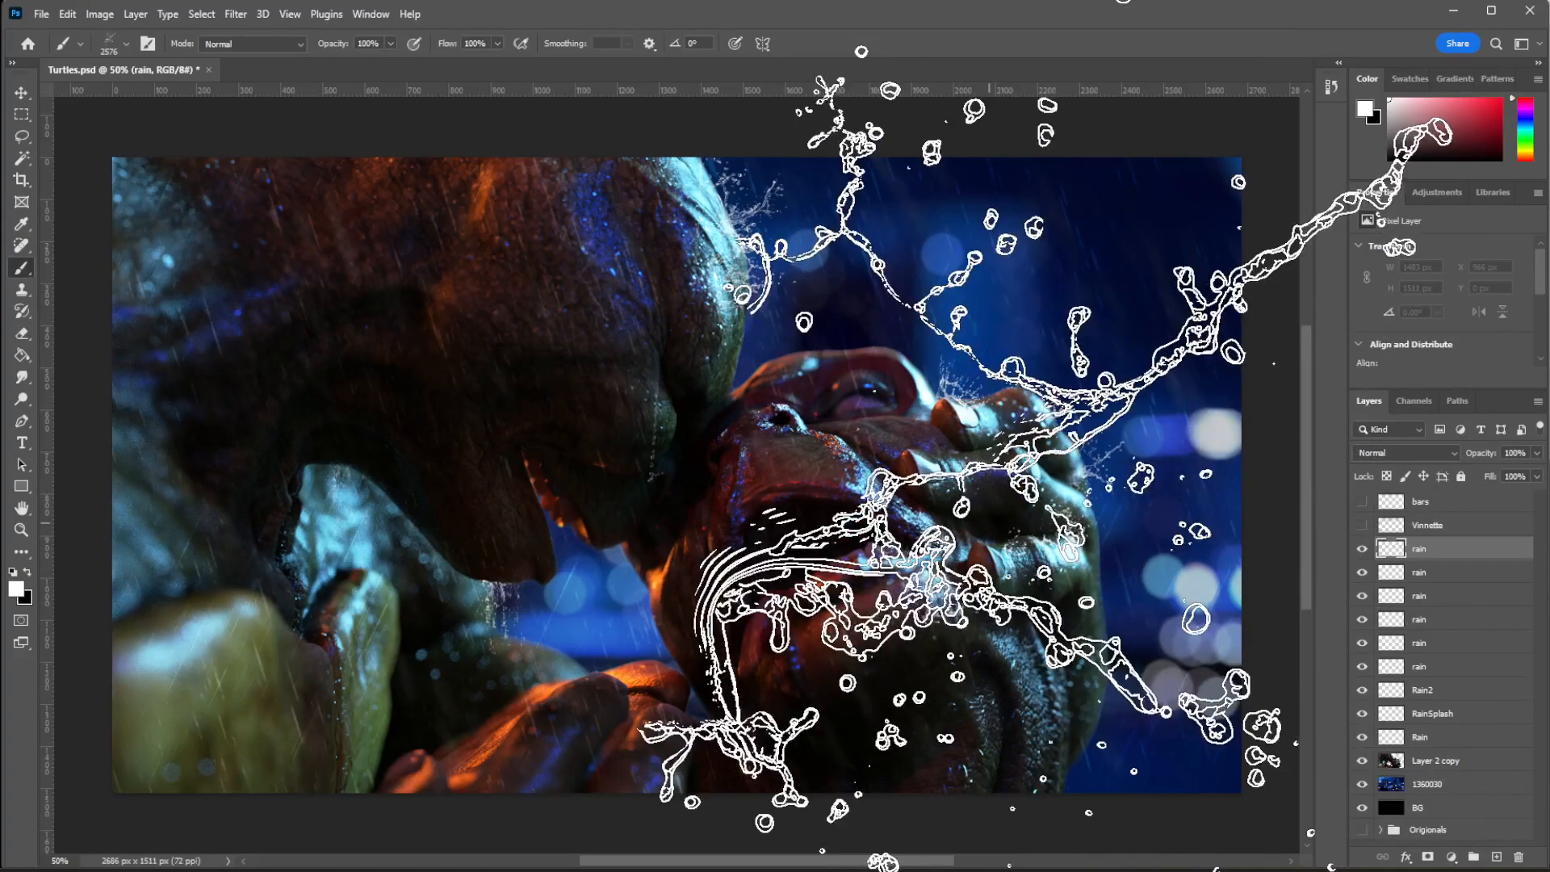
{"action": "key", "text": "period"}
{"action": "right_click", "coordinate": [991, 455]}
{"action": "left_click_drag", "start_coordinate": [1159, 499], "coordinate": [1118, 499]}
{"action": "left_click", "coordinate": [958, 364]}
{"action": "key", "text": "ctrl+z"}
{"action": "left_click", "coordinate": [1024, 690]}
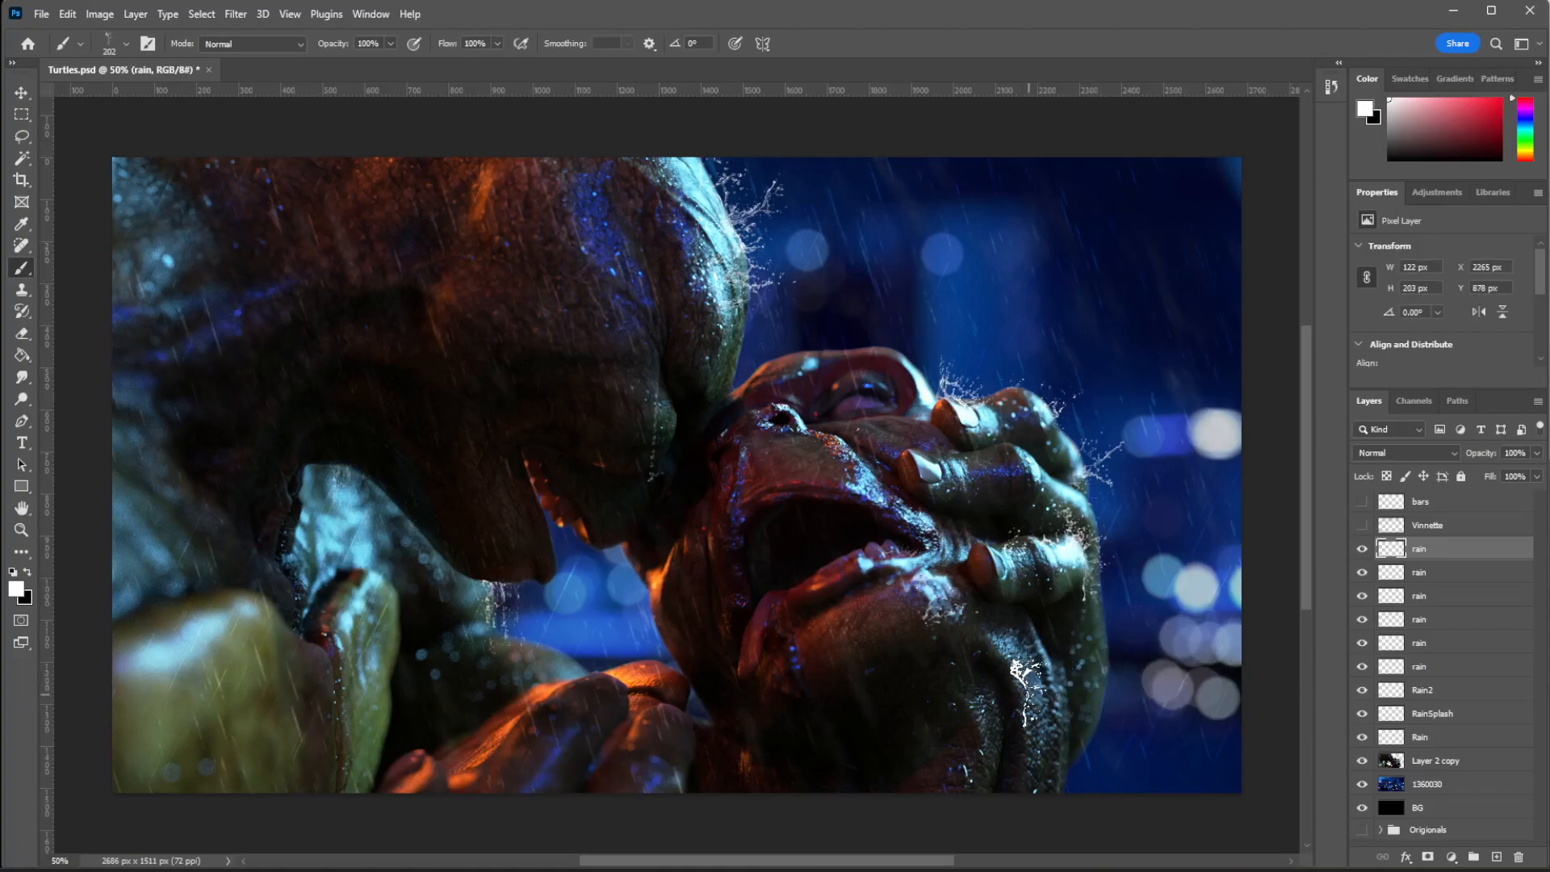
Set the next splash tip to 202 px and add a new layer named rain for it.
{"action": "key", "text": "period"}
{"action": "right_click", "coordinate": [854, 583]}
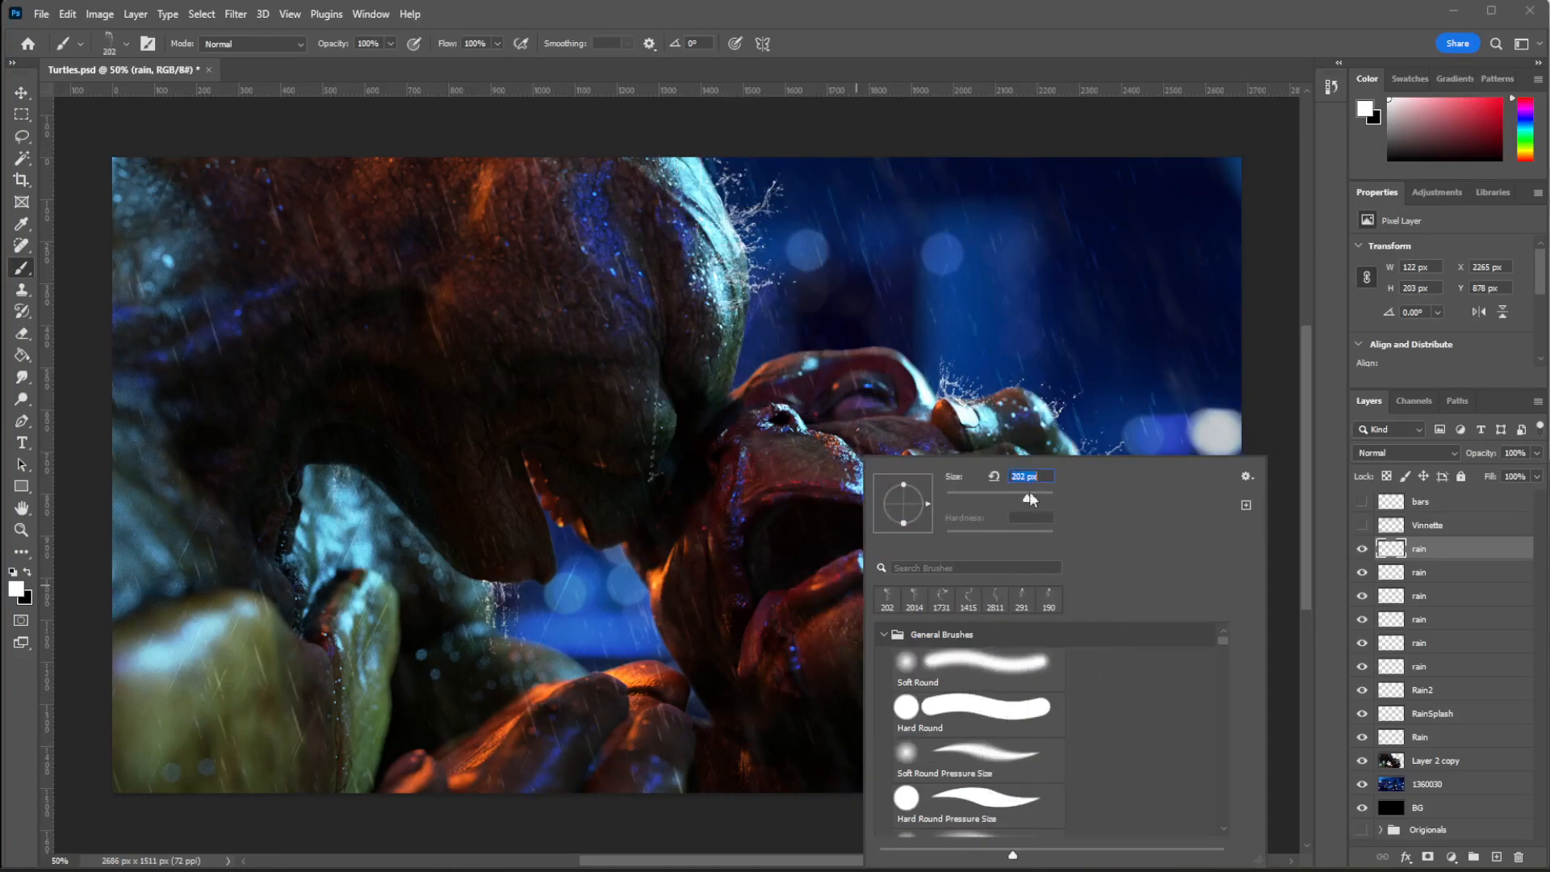
{"action": "left_click_drag", "start_coordinate": [1025, 497], "coordinate": [985, 498]}
{"action": "left_click", "coordinate": [1007, 328]}
{"action": "left_click", "coordinate": [917, 609]}
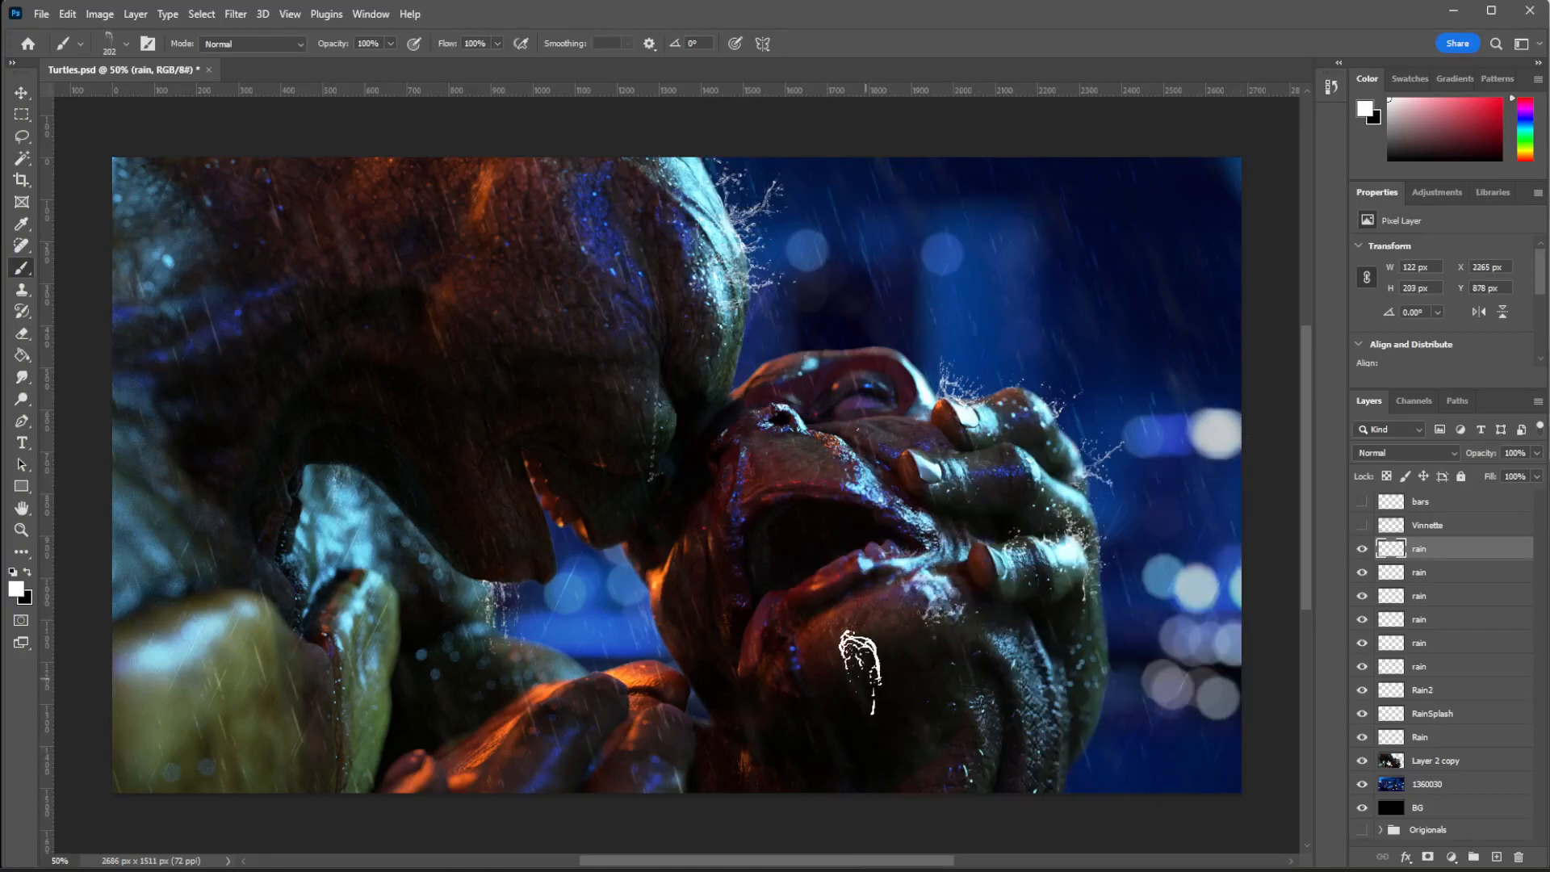
{"action": "key", "text": "ctrl+shift+n"}
{"action": "type", "text": "rain"}
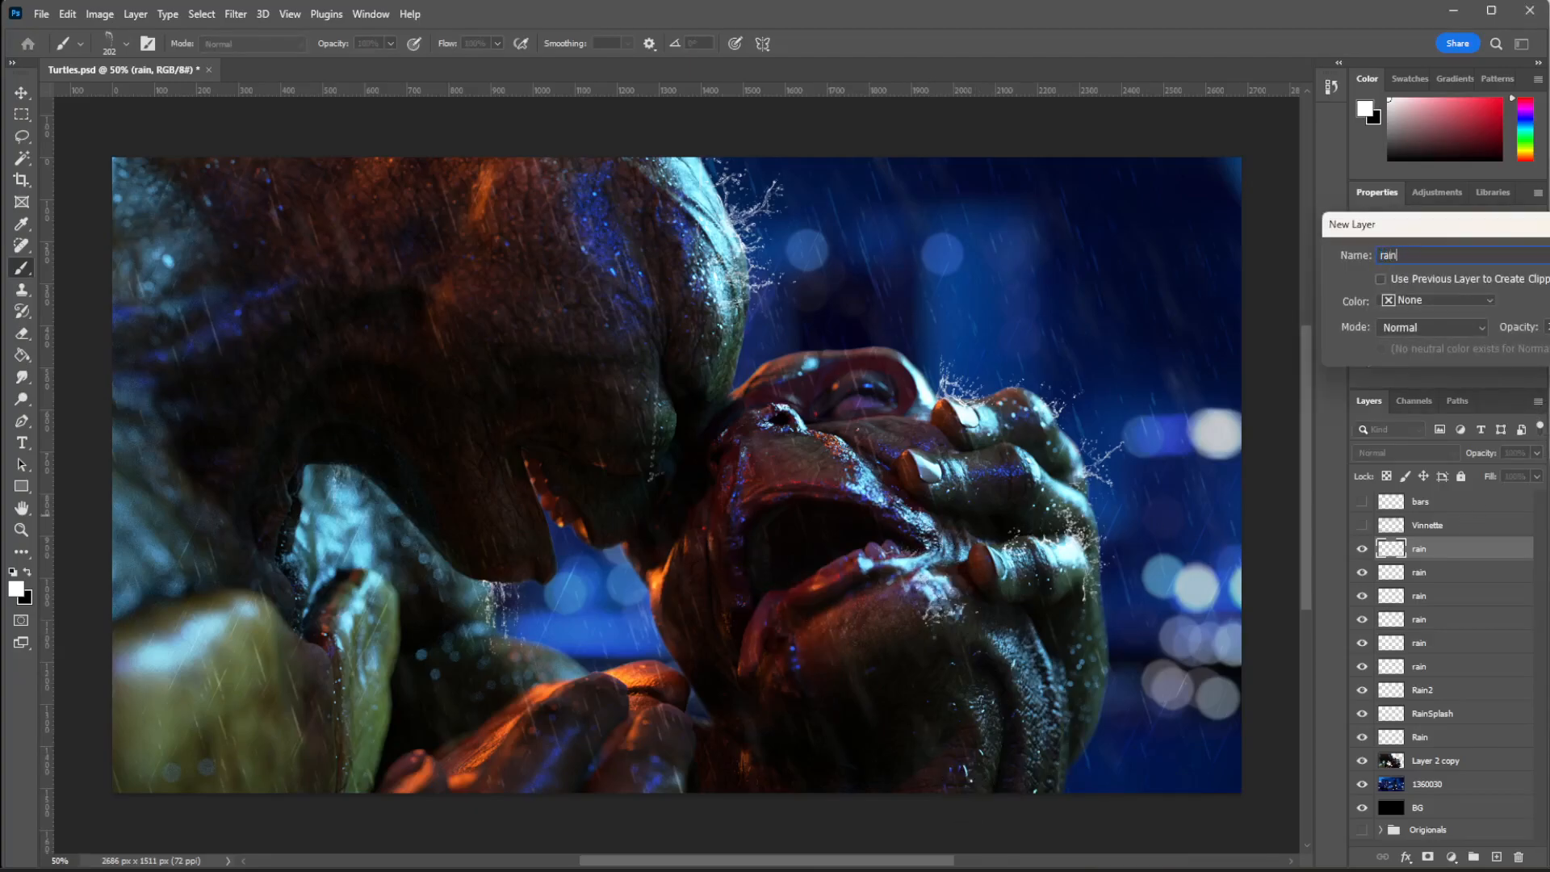
{"action": "key", "text": "Return"}
Test-stamp the 202 px splash brush on the upper turtle's face and undo each stamp.
{"action": "left_click", "coordinate": [683, 431]}
{"action": "key", "text": "ctrl+z"}
{"action": "left_click", "coordinate": [655, 417]}
{"action": "key", "text": "ctrl+z"}
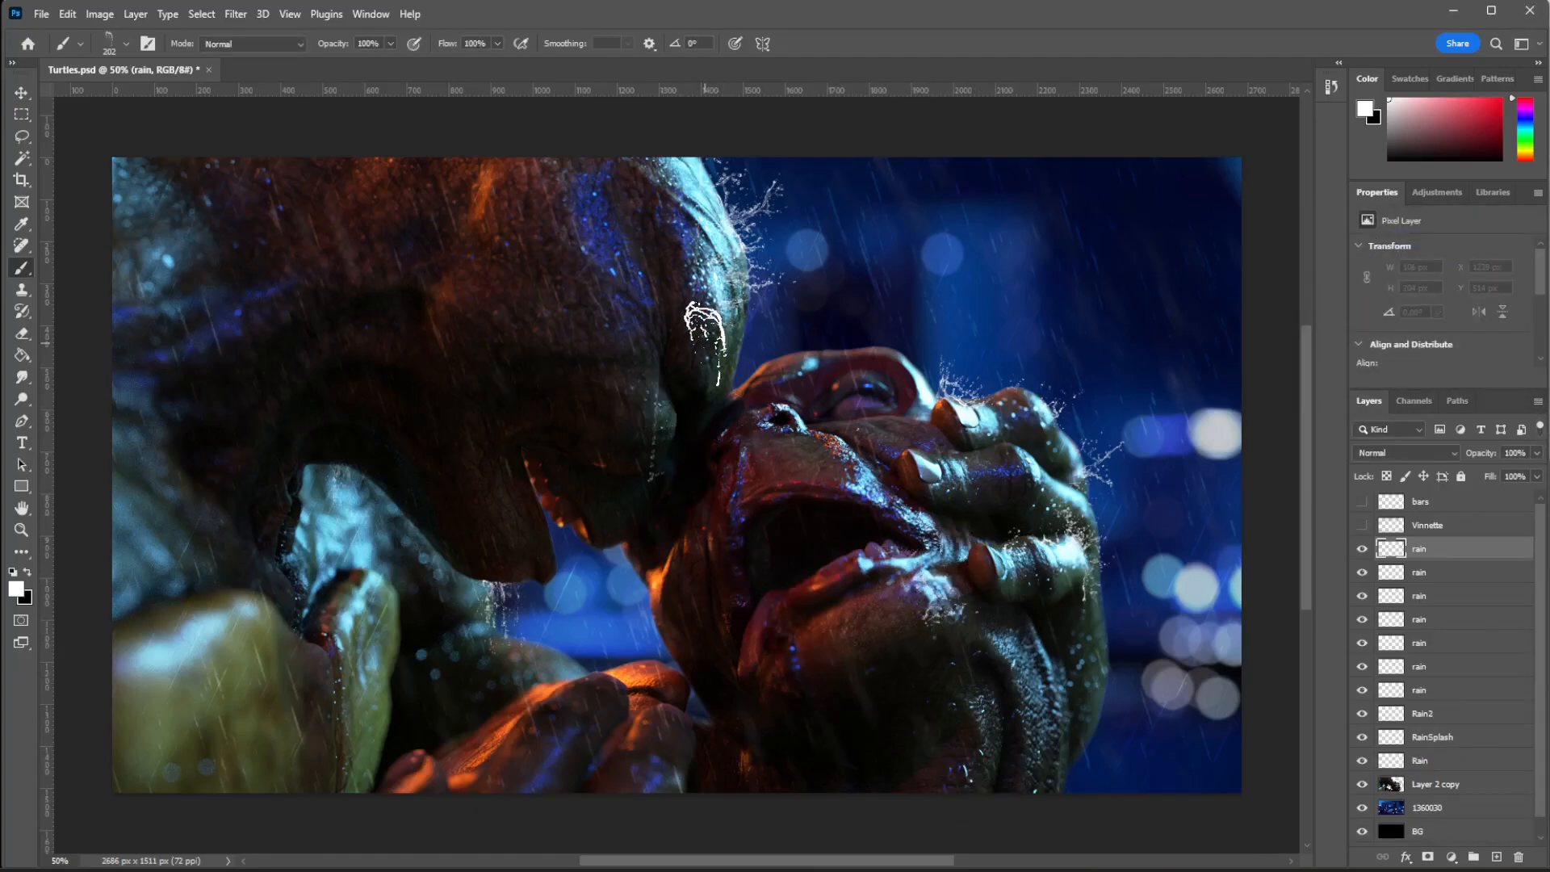
{"action": "left_click", "coordinate": [443, 318]}
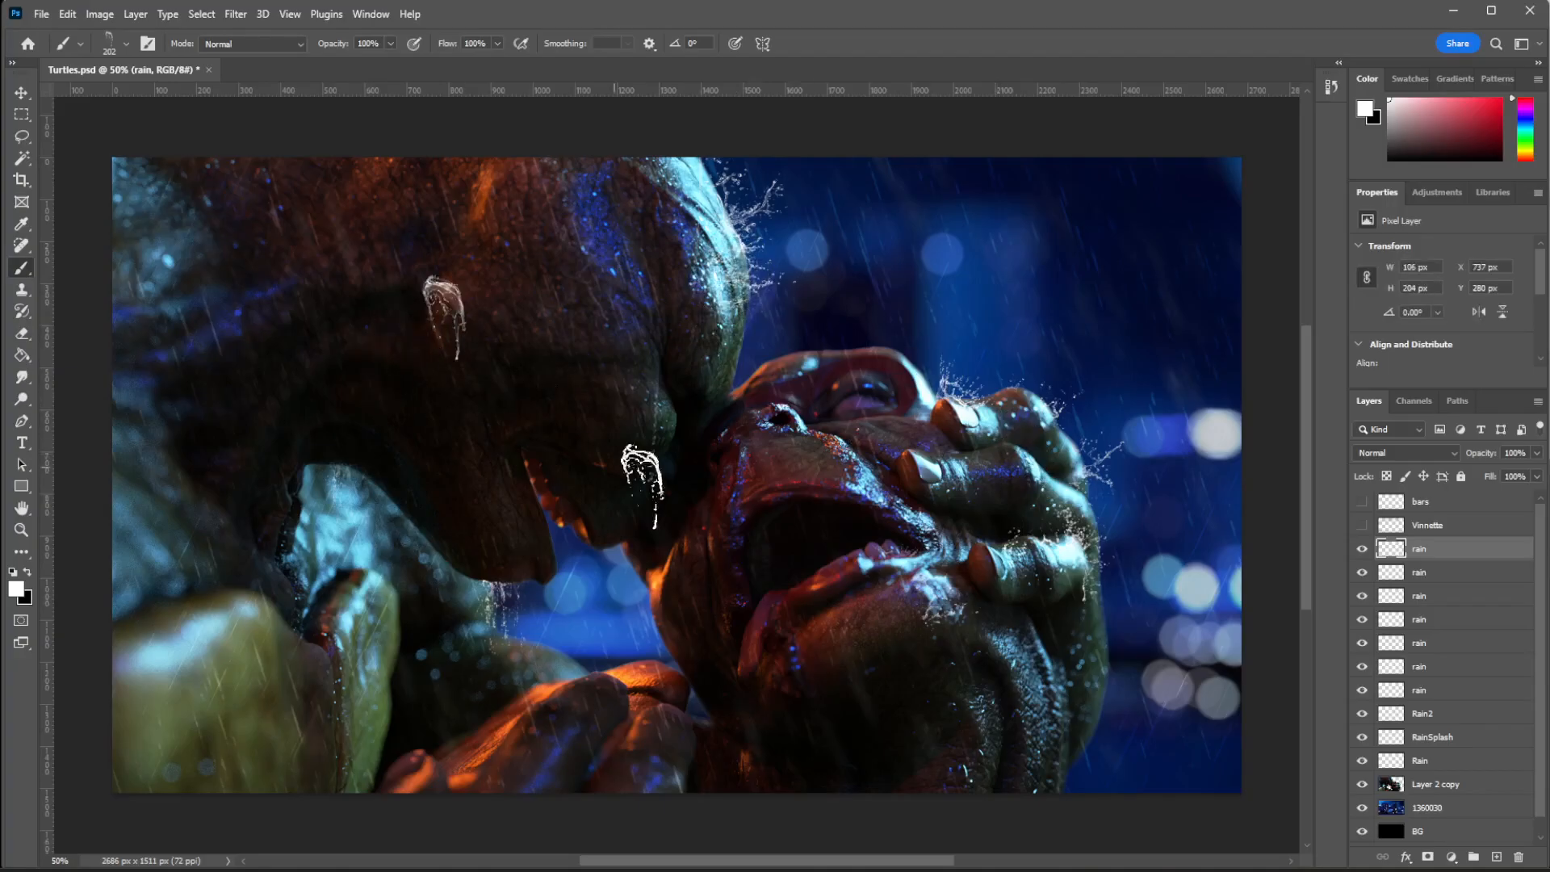
{"action": "key", "text": "ctrl+z"}
Step through further splash tips, set one to 306 px, test-stamp it on the lower turtle's brow and undo it.
{"action": "key", "text": "period"}
{"action": "key", "text": "period"}
{"action": "key", "text": "period"}
{"action": "key", "text": "period"}
{"action": "key", "text": "period"}
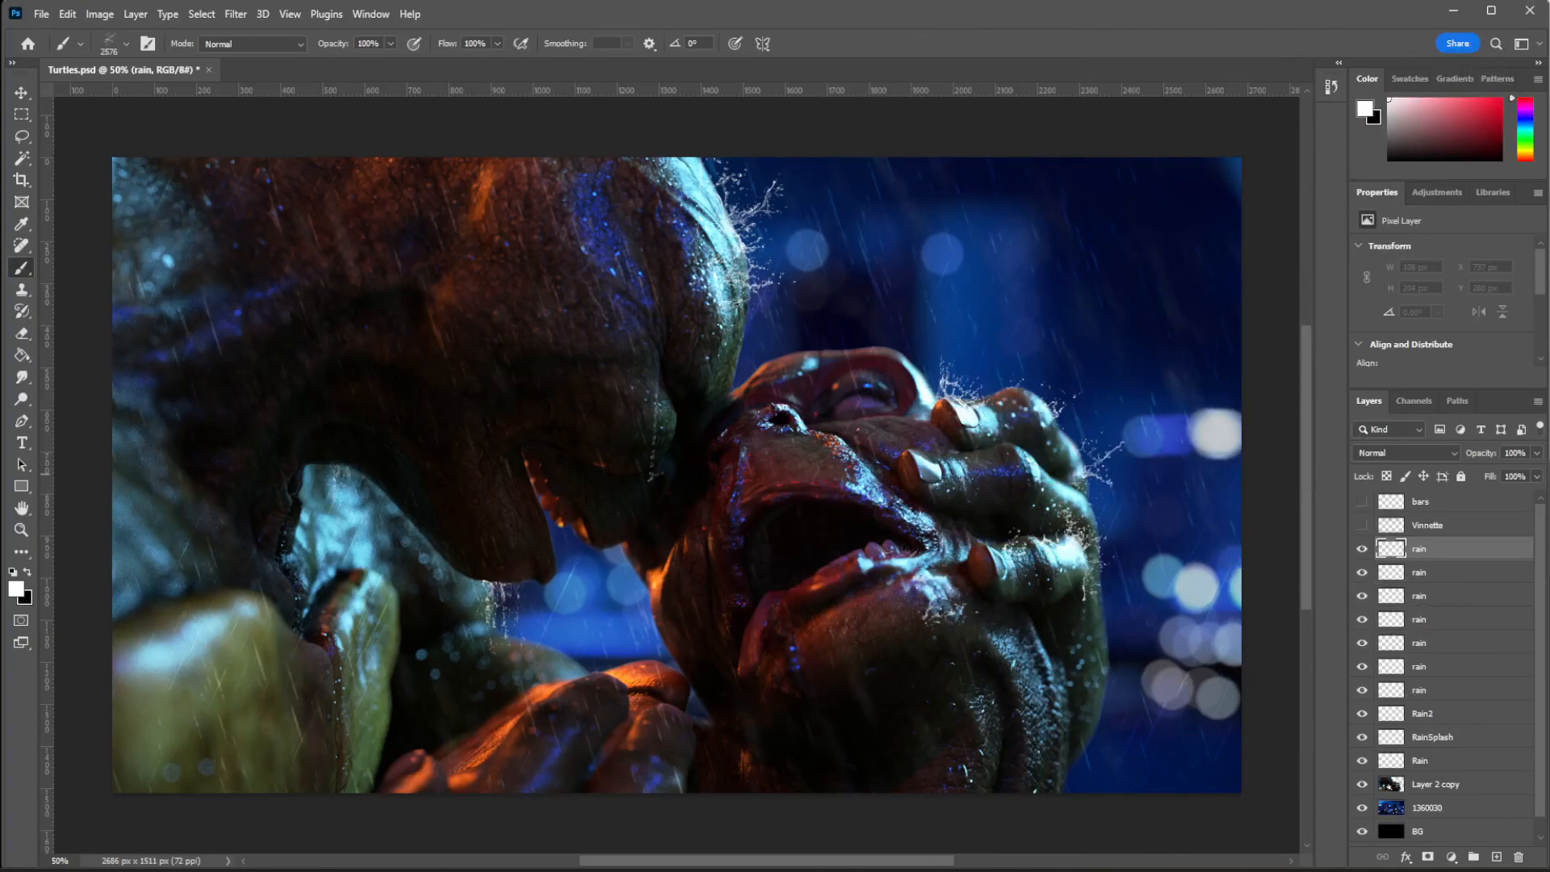
{"action": "right_click", "coordinate": [842, 515]}
{"action": "left_click_drag", "start_coordinate": [1024, 498], "coordinate": [988, 501]}
{"action": "key", "text": "Return"}
{"action": "left_click", "coordinate": [852, 332]}
{"action": "key", "text": "ctrl+z"}
Try the 306 px splash around the lower turtle's mouth and chin and over the hand below, undoing each stamp.
{"action": "left_click", "coordinate": [864, 467]}
{"action": "key", "text": "ctrl+z"}
{"action": "left_click", "coordinate": [840, 558]}
{"action": "key", "text": "ctrl+z"}
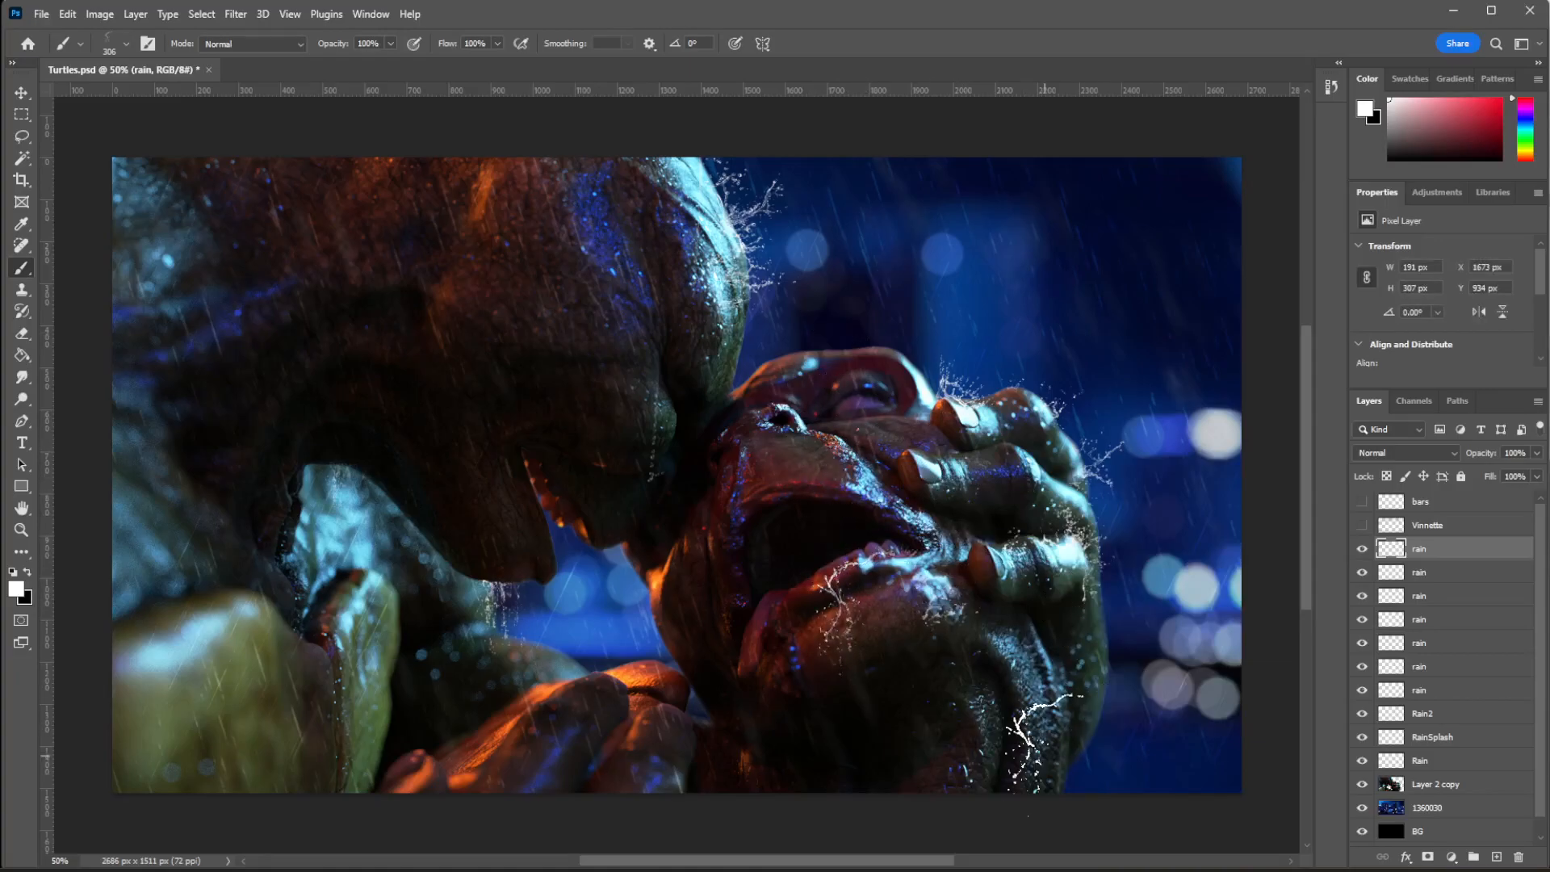
{"action": "left_click", "coordinate": [937, 609]}
{"action": "key", "text": "ctrl+z"}
{"action": "left_click", "coordinate": [581, 731]}
{"action": "key", "text": "ctrl+z"}
Step through the splash tips to the 1540 px one, shrink it and undo a test stamp above the lower turtle's head.
{"action": "key", "text": "period"}
{"action": "key", "text": "period"}
{"action": "key", "text": "period"}
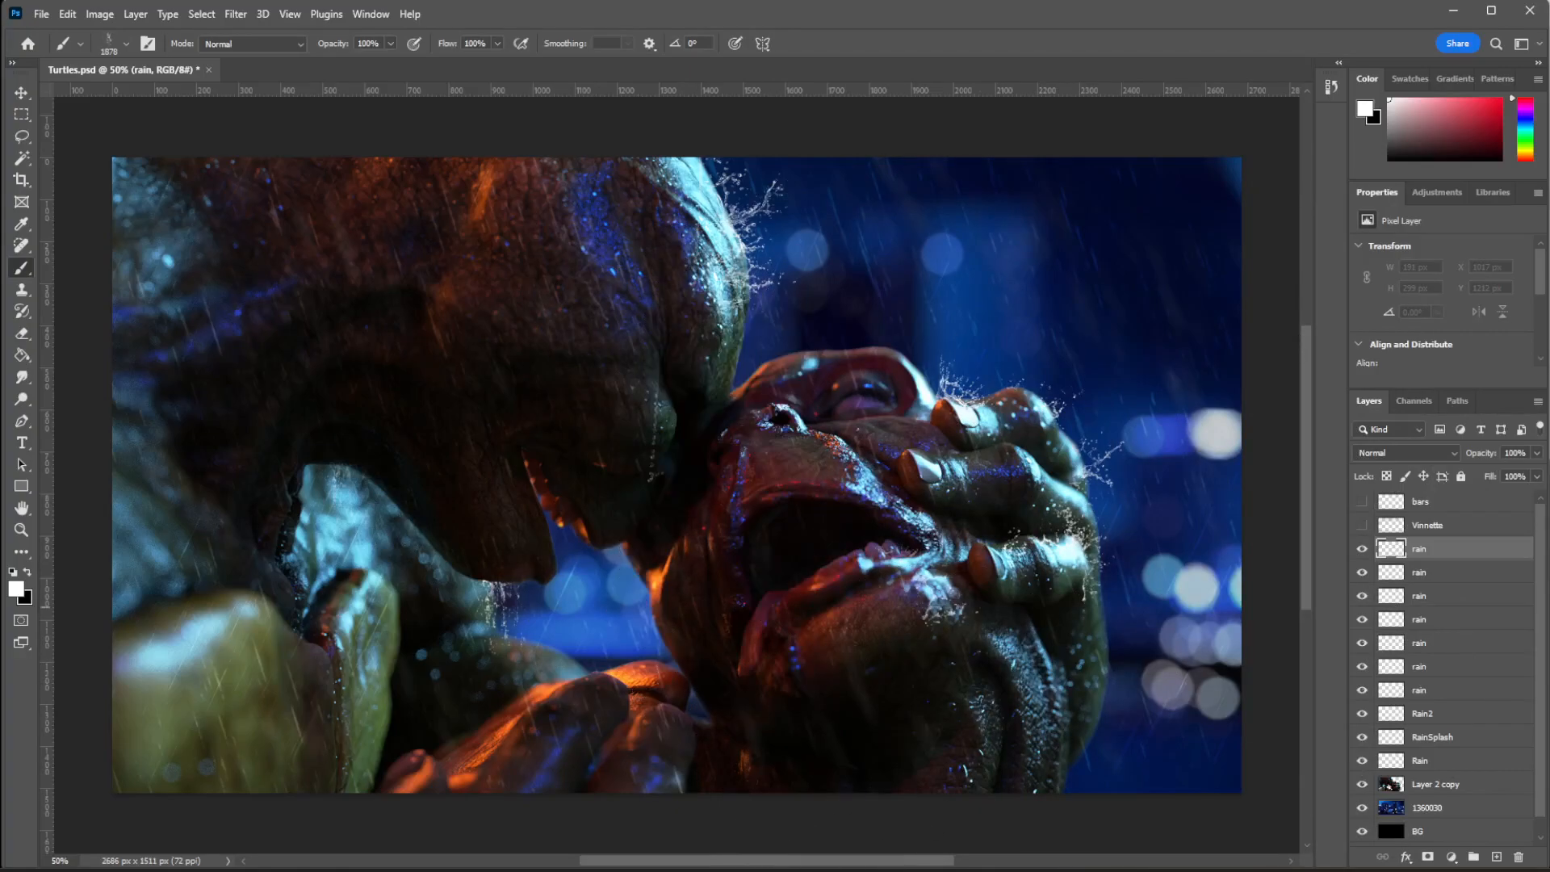
{"action": "key", "text": "period"}
{"action": "key", "text": "period"}
{"action": "right_click", "coordinate": [890, 515]}
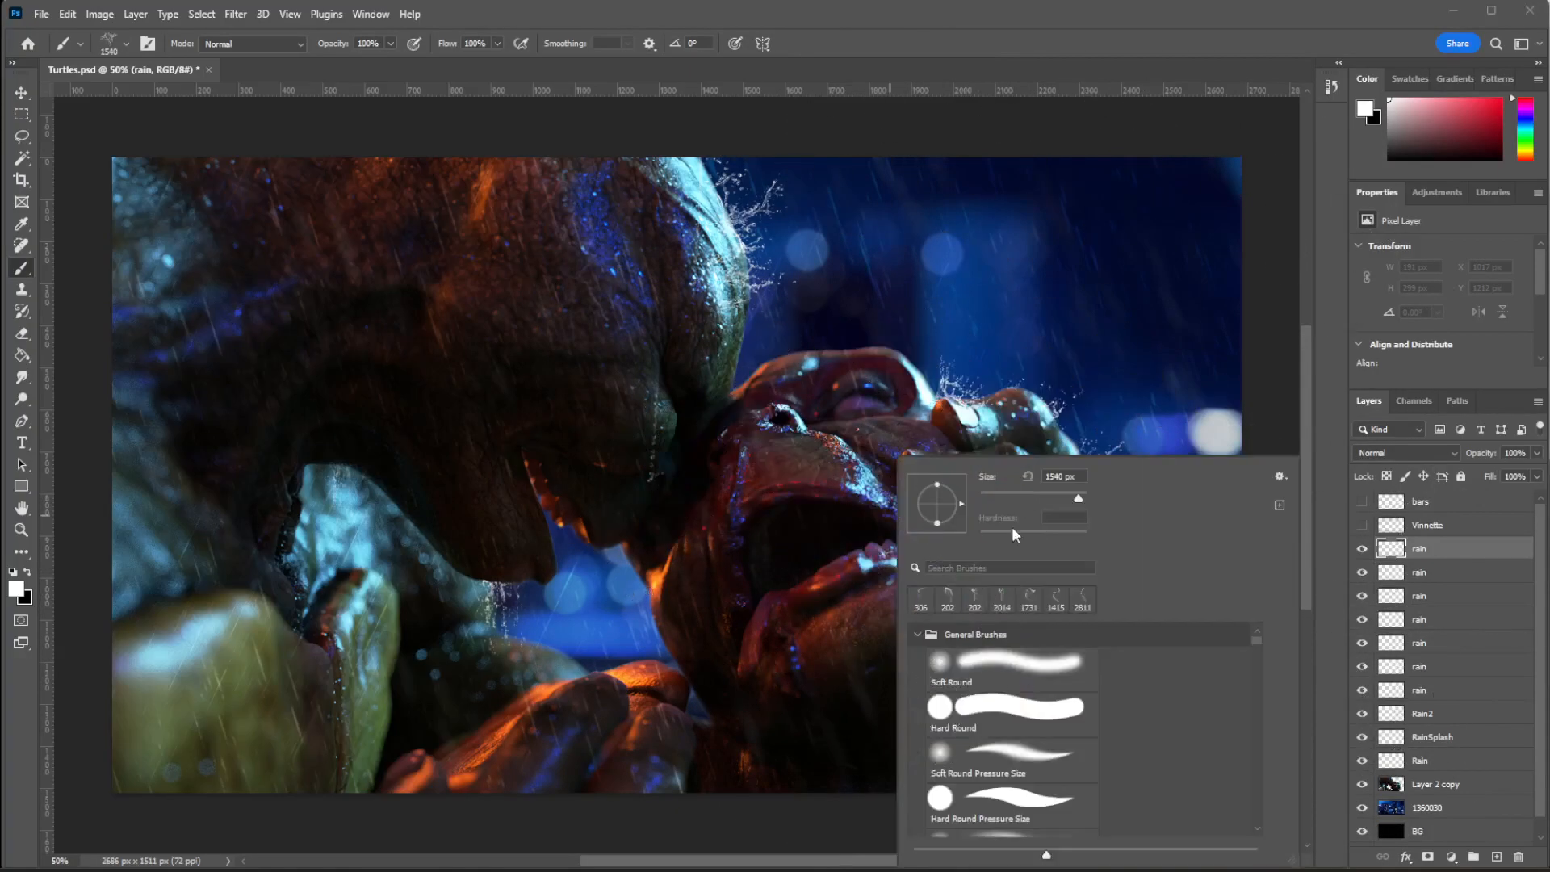
{"action": "left_click_drag", "start_coordinate": [1066, 501], "coordinate": [1067, 501]}
{"action": "left_click", "coordinate": [937, 317]}
{"action": "key", "text": "ctrl+z"}
Reduce the splash brush to 193 px and test-stamp it around the lower turtle's face, undoing each stamp.
{"action": "right_click", "coordinate": [763, 402]}
{"action": "left_click_drag", "start_coordinate": [940, 452], "coordinate": [933, 452]}
{"action": "left_click", "coordinate": [725, 376]}
{"action": "key", "text": "ctrl+z"}
{"action": "left_click", "coordinate": [833, 450]}
{"action": "key", "text": "ctrl+z"}
{"action": "left_click", "coordinate": [876, 586]}
{"action": "key", "text": "ctrl+z"}
{"action": "left_click", "coordinate": [922, 579]}
{"action": "key", "text": "ctrl+z"}
{"action": "left_click", "coordinate": [795, 378]}
{"action": "key", "text": "ctrl+z"}
Stamp the 193 px splash on the side of the upper turtle's head, set its layer to Screen and pick the Eraser.
{"action": "left_click", "coordinate": [593, 270]}
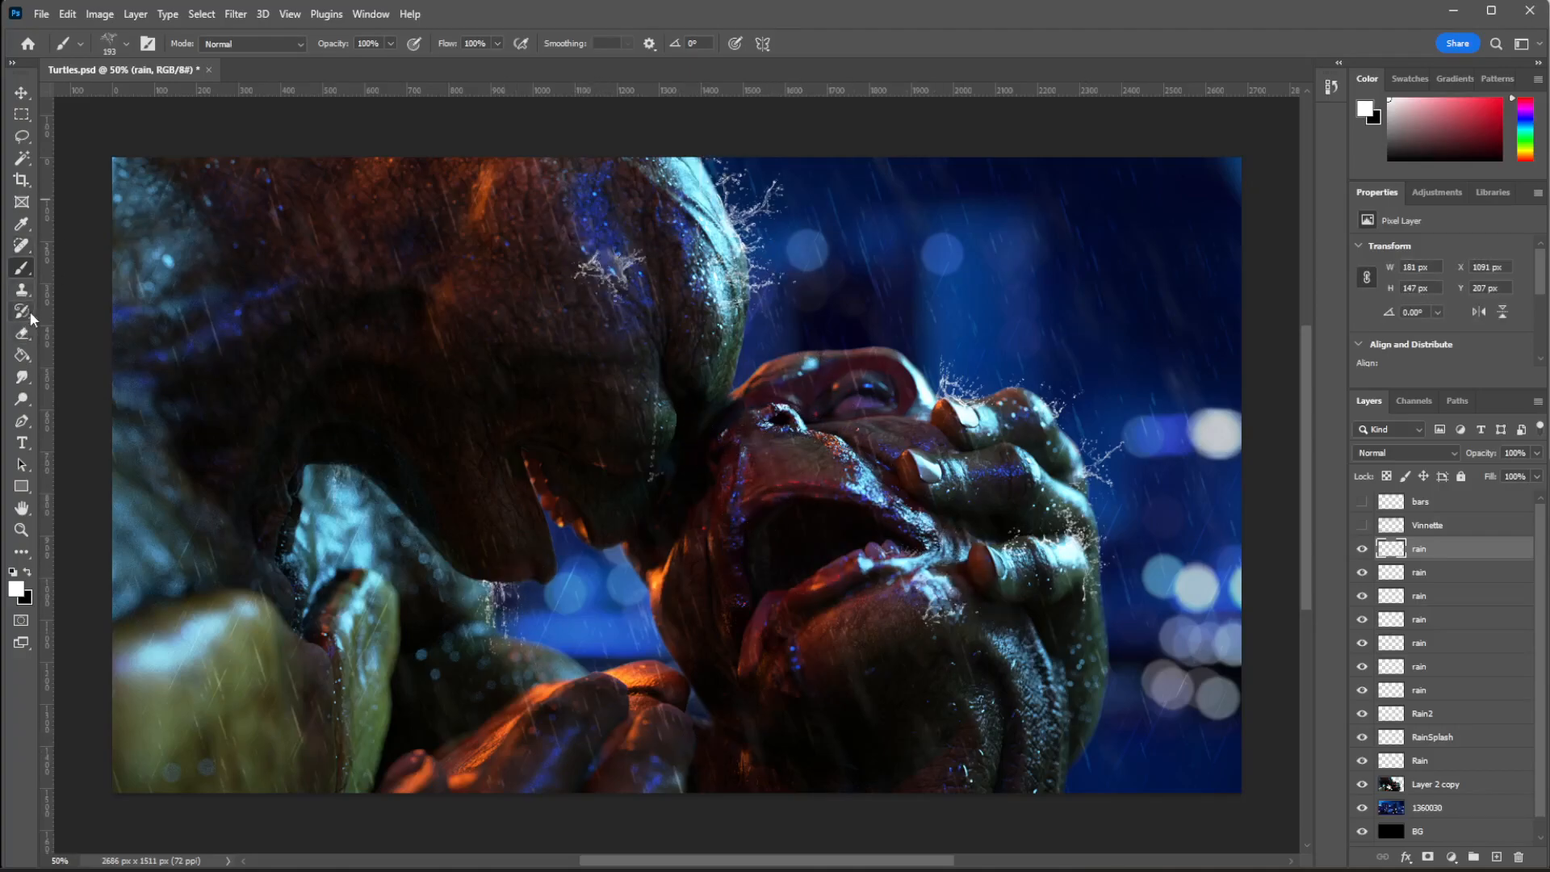
{"action": "left_click", "coordinate": [22, 335]}
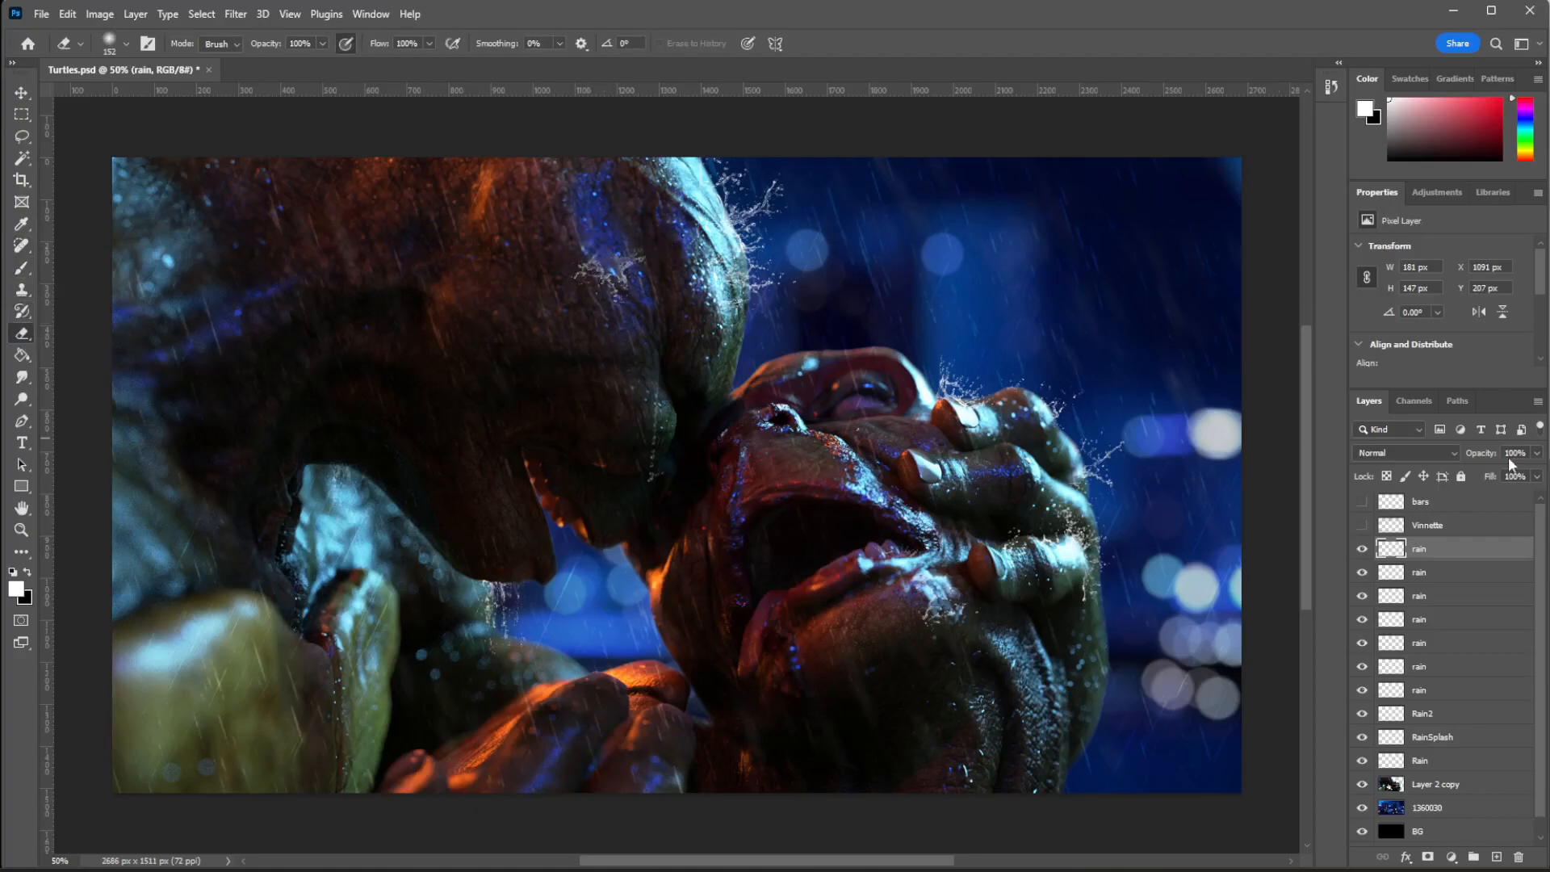
{"action": "left_click", "coordinate": [1453, 454]}
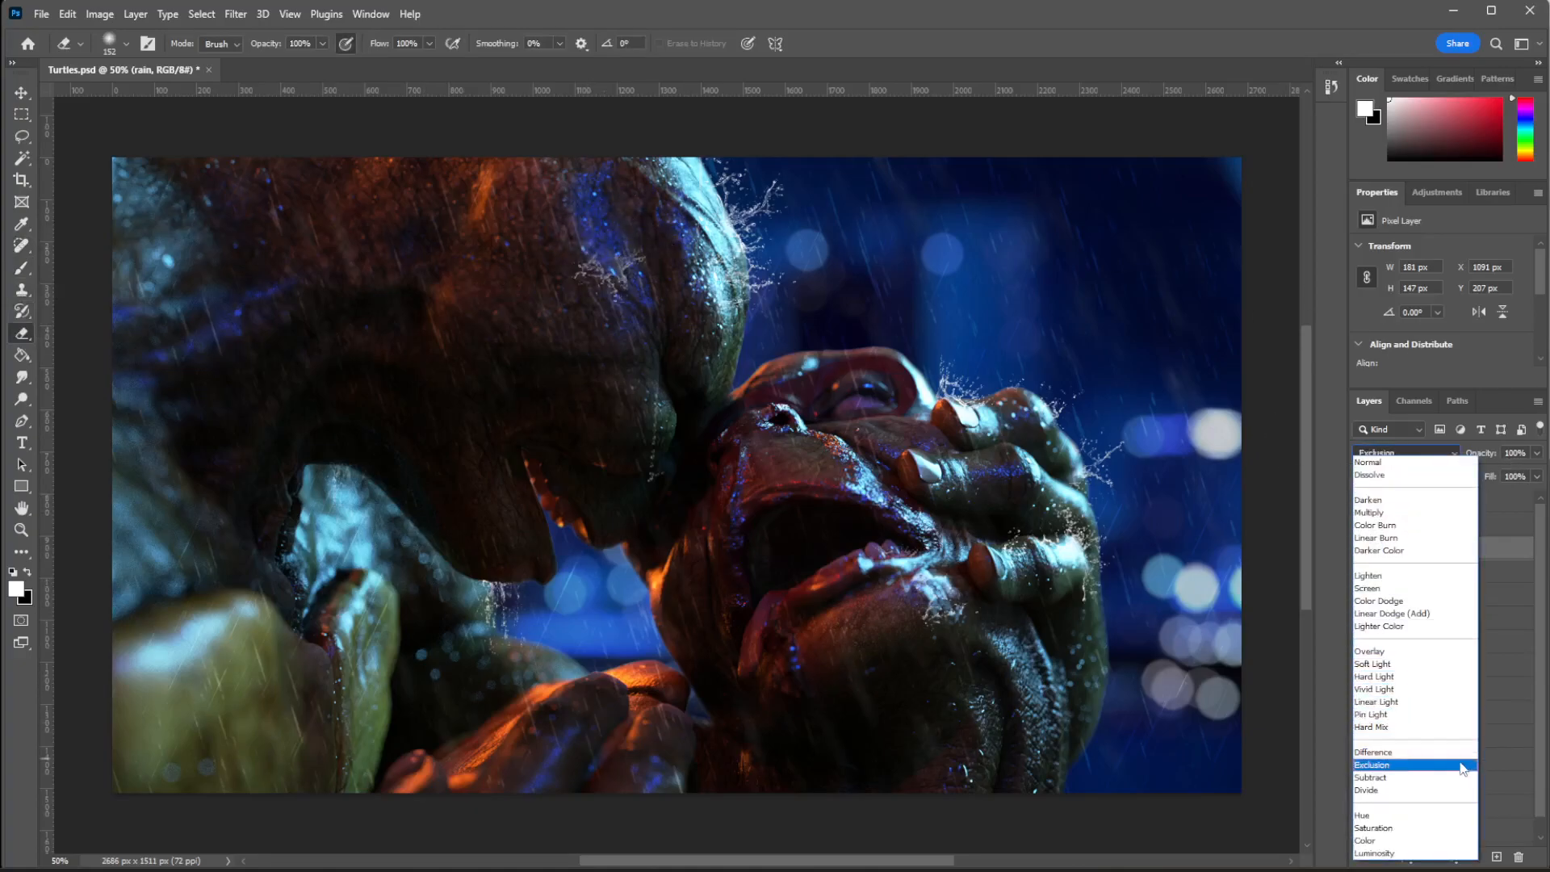
{"action": "left_click", "coordinate": [1453, 587]}
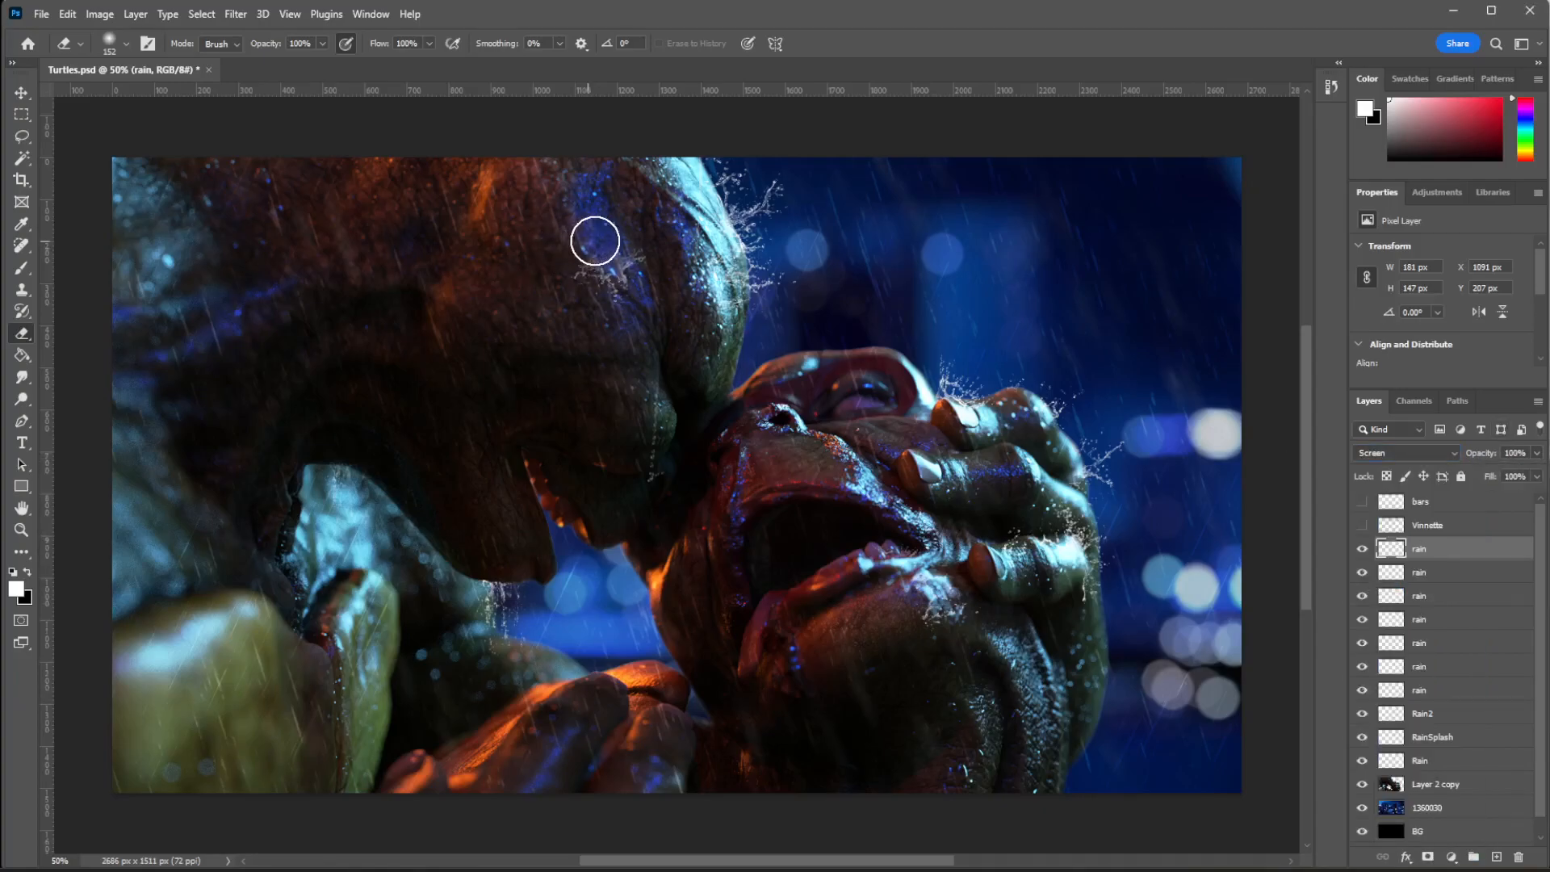
Return to the Brush, add a small splash atop the upper turtle's head and a further rain layer, undoing surplus stamps.
{"action": "left_click", "coordinate": [21, 268]}
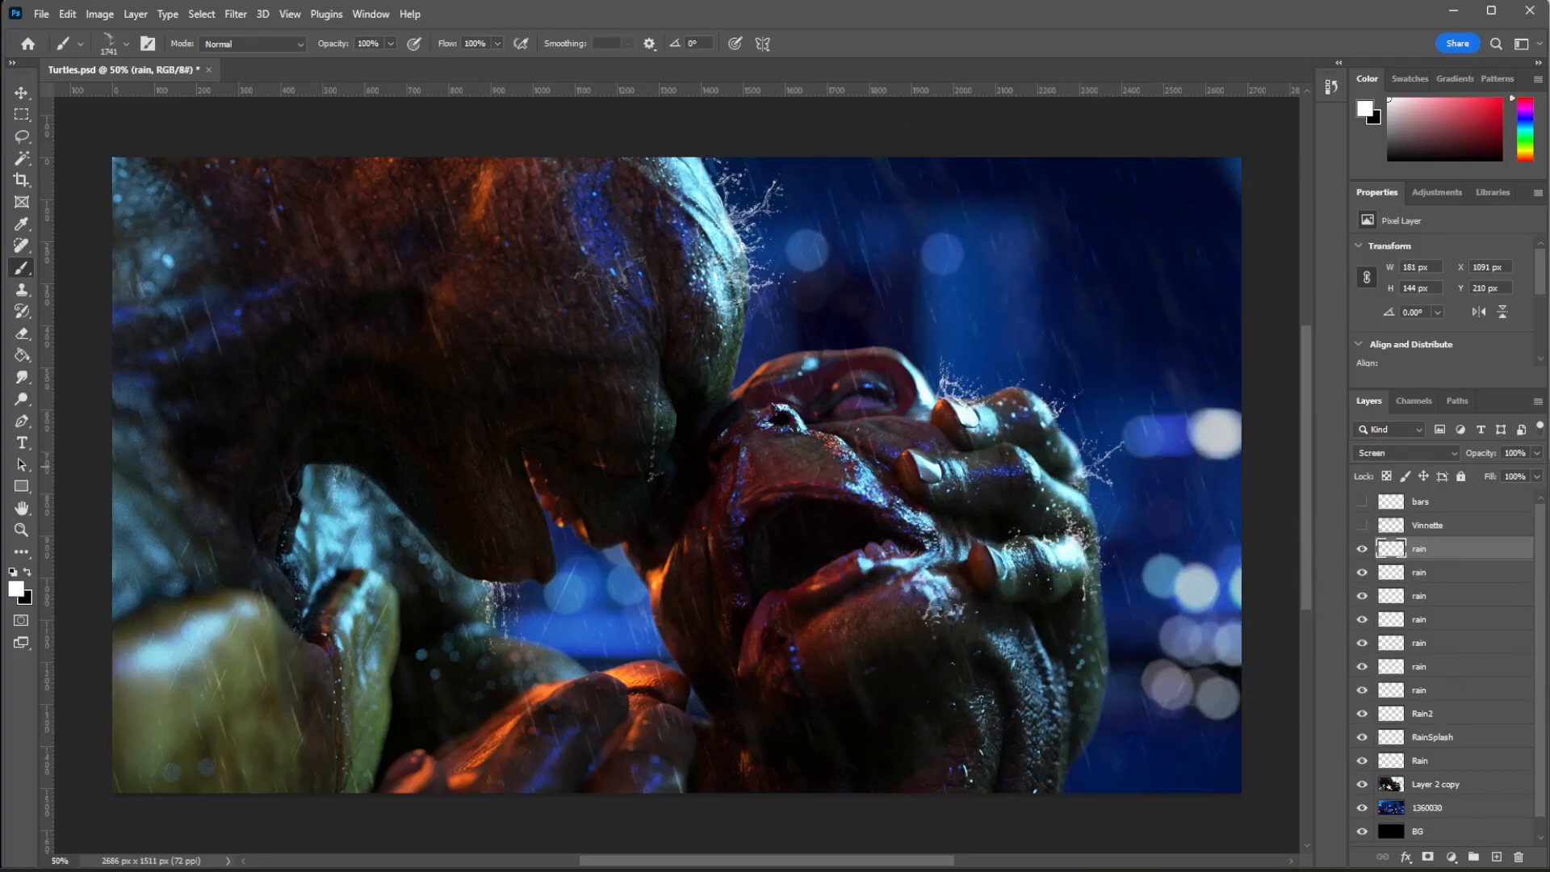
{"action": "right_click", "coordinate": [1055, 466]}
{"action": "key", "text": "Return"}
{"action": "key", "text": "ctrl+z"}
{"action": "key", "text": "ctrl+z"}
{"action": "key", "text": "ctrl+z"}
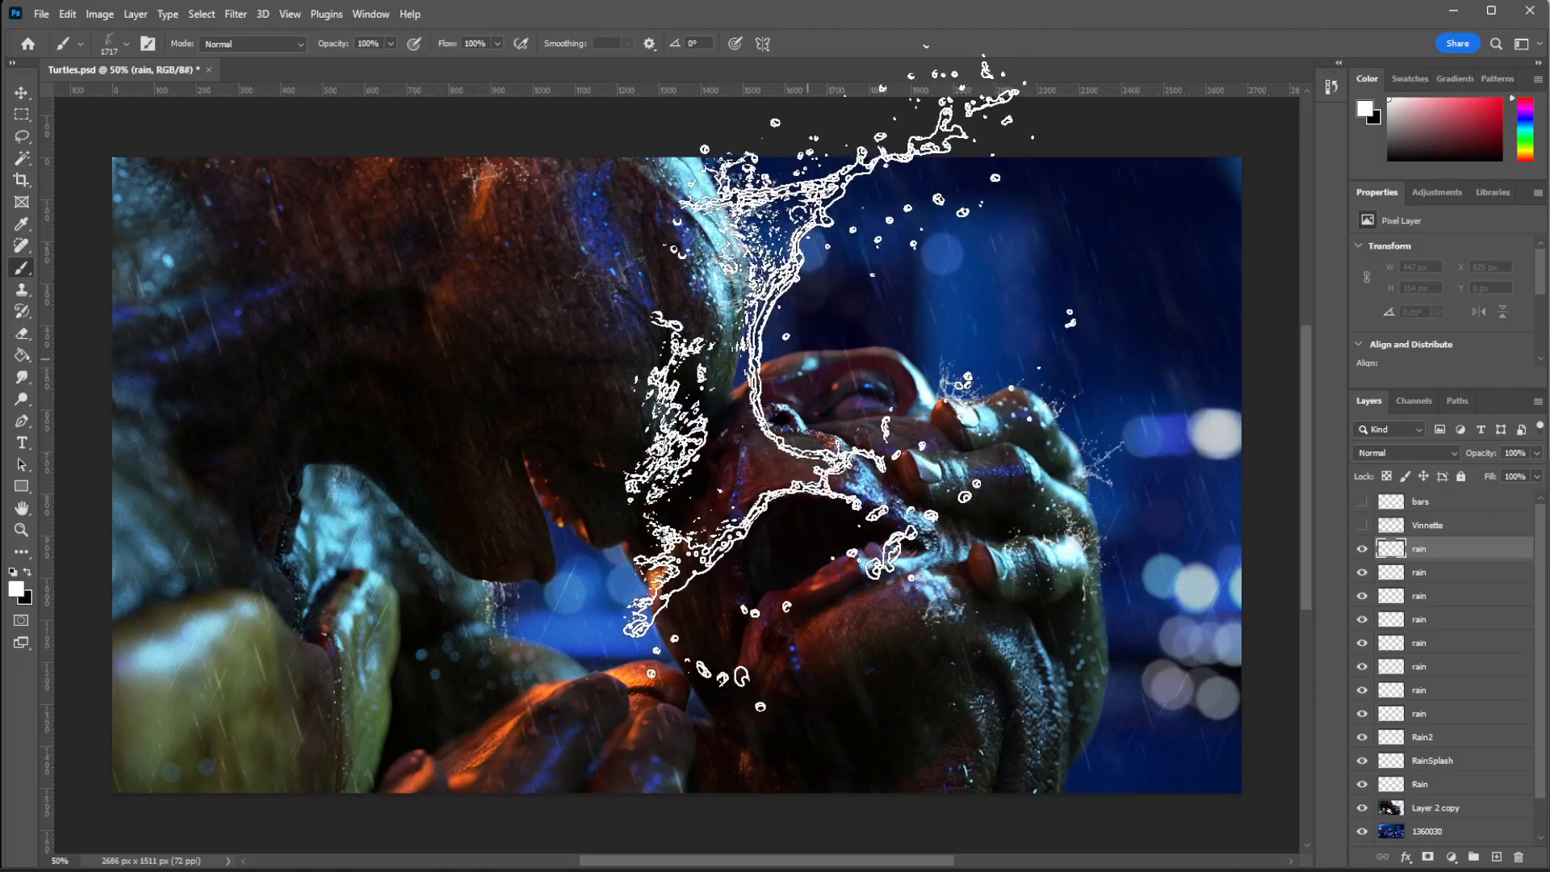
Try the 1717 px splash tip at 417 px between the two turtles' heads and undo the stamp.
{"action": "right_click", "coordinate": [1050, 405]}
{"action": "left_click", "coordinate": [1174, 447]}
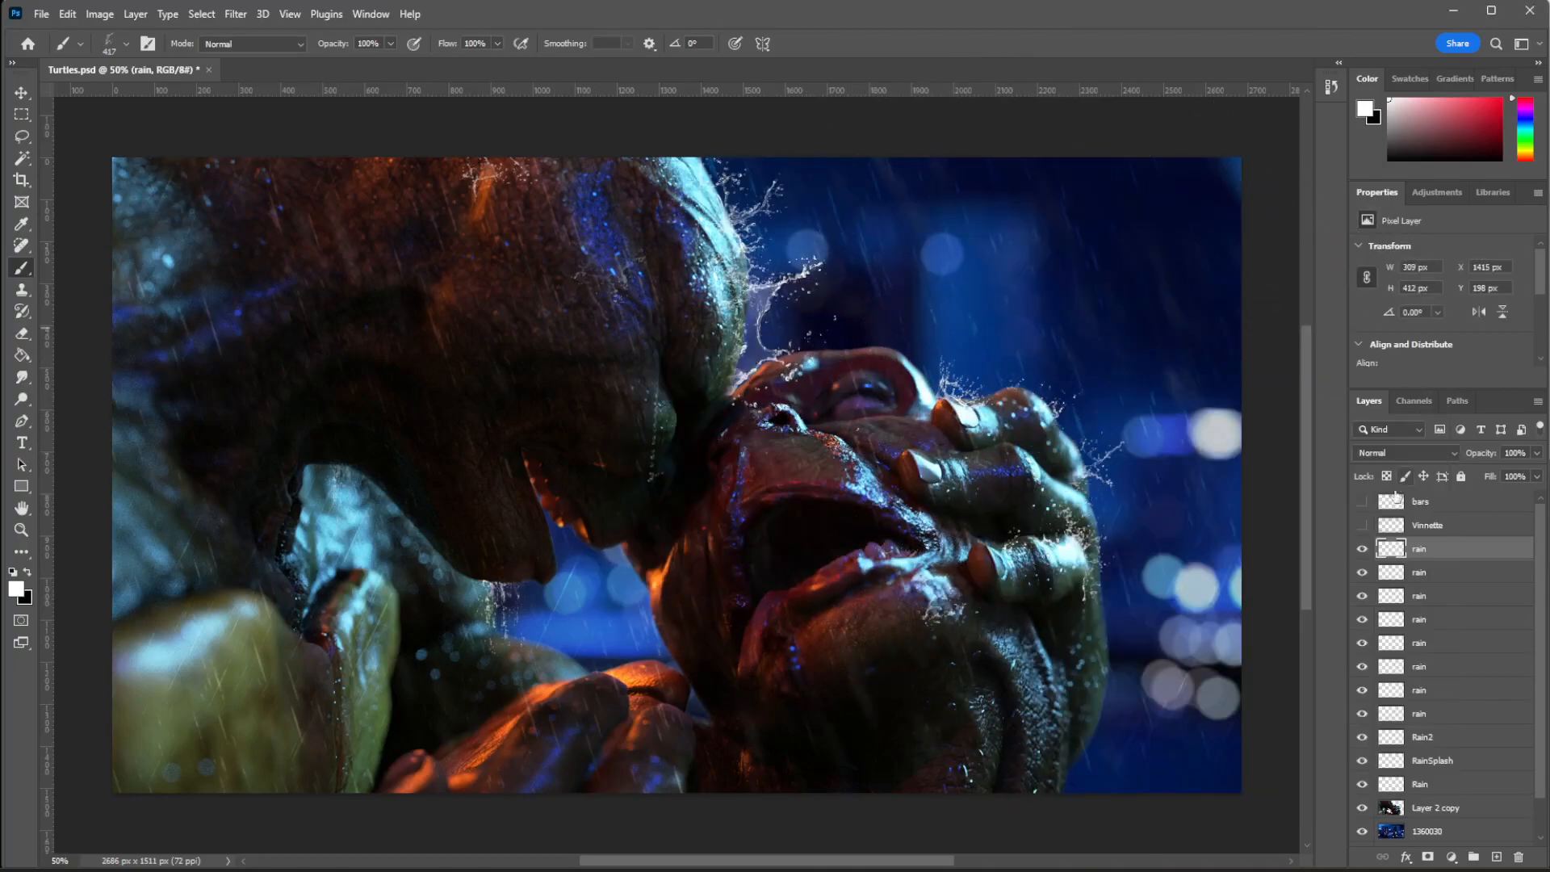
{"action": "mouse_move", "coordinate": [775, 323]}
{"action": "left_mouse_down"}
{"action": "mouse_move", "coordinate": [654, 444]}
{"action": "mouse_move", "coordinate": [654, 299]}
{"action": "mouse_move", "coordinate": [473, 323]}
{"action": "left_mouse_up"}
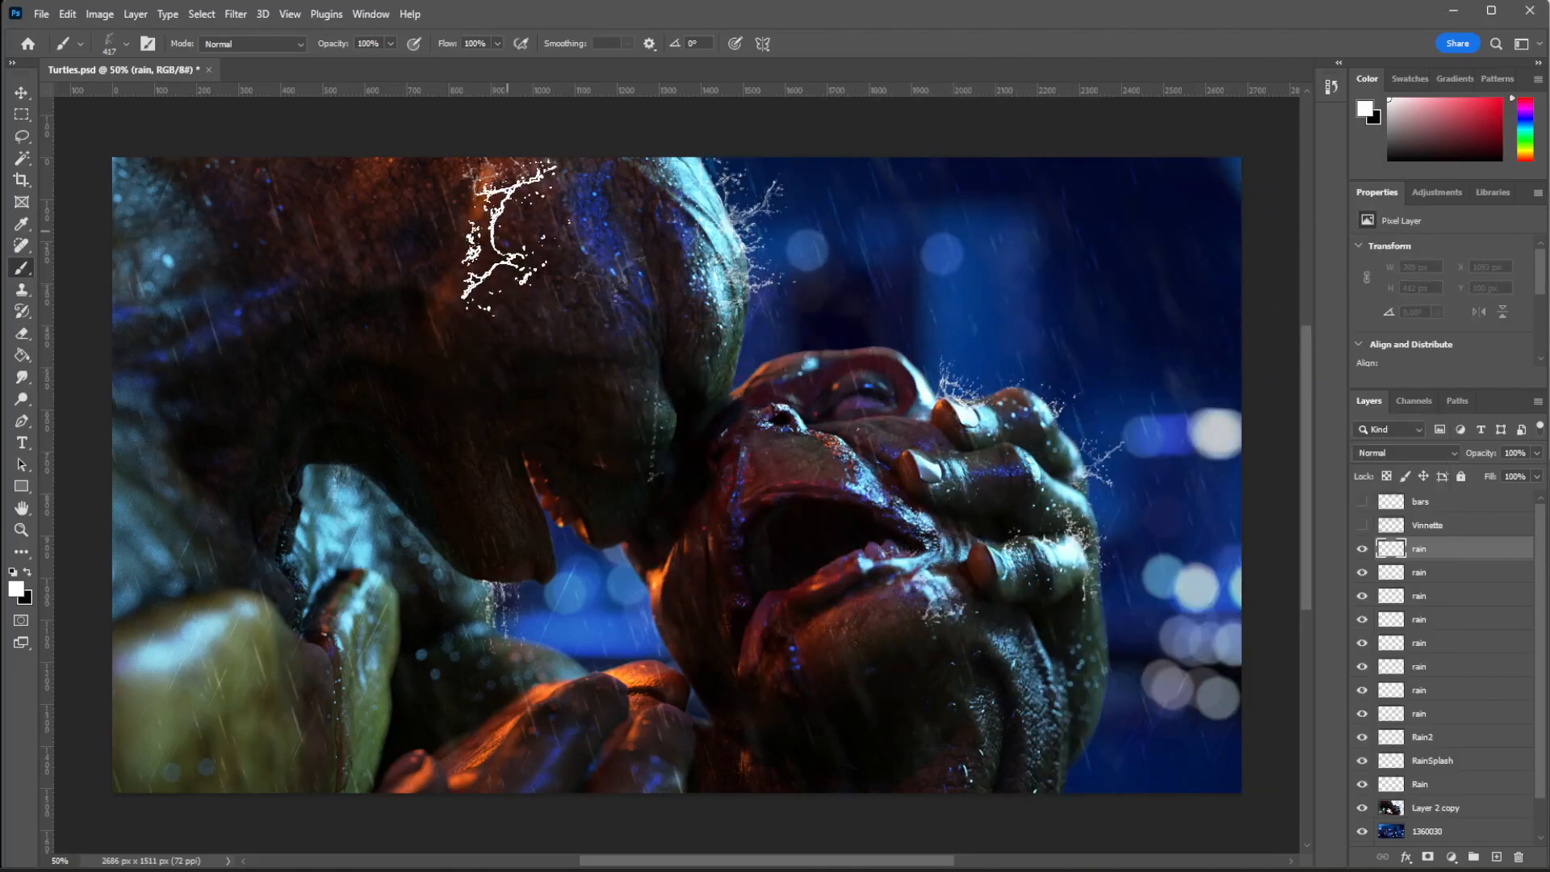
{"action": "key", "text": "ctrl+z"}
Rotate the splash brush to -87°, test-stamp it at 417 px under the upper turtle's chin and undo it.
{"action": "right_click", "coordinate": [539, 566]}
{"action": "left_click_drag", "start_coordinate": [605, 504], "coordinate": [585, 530]}
{"action": "left_click", "coordinate": [495, 591]}
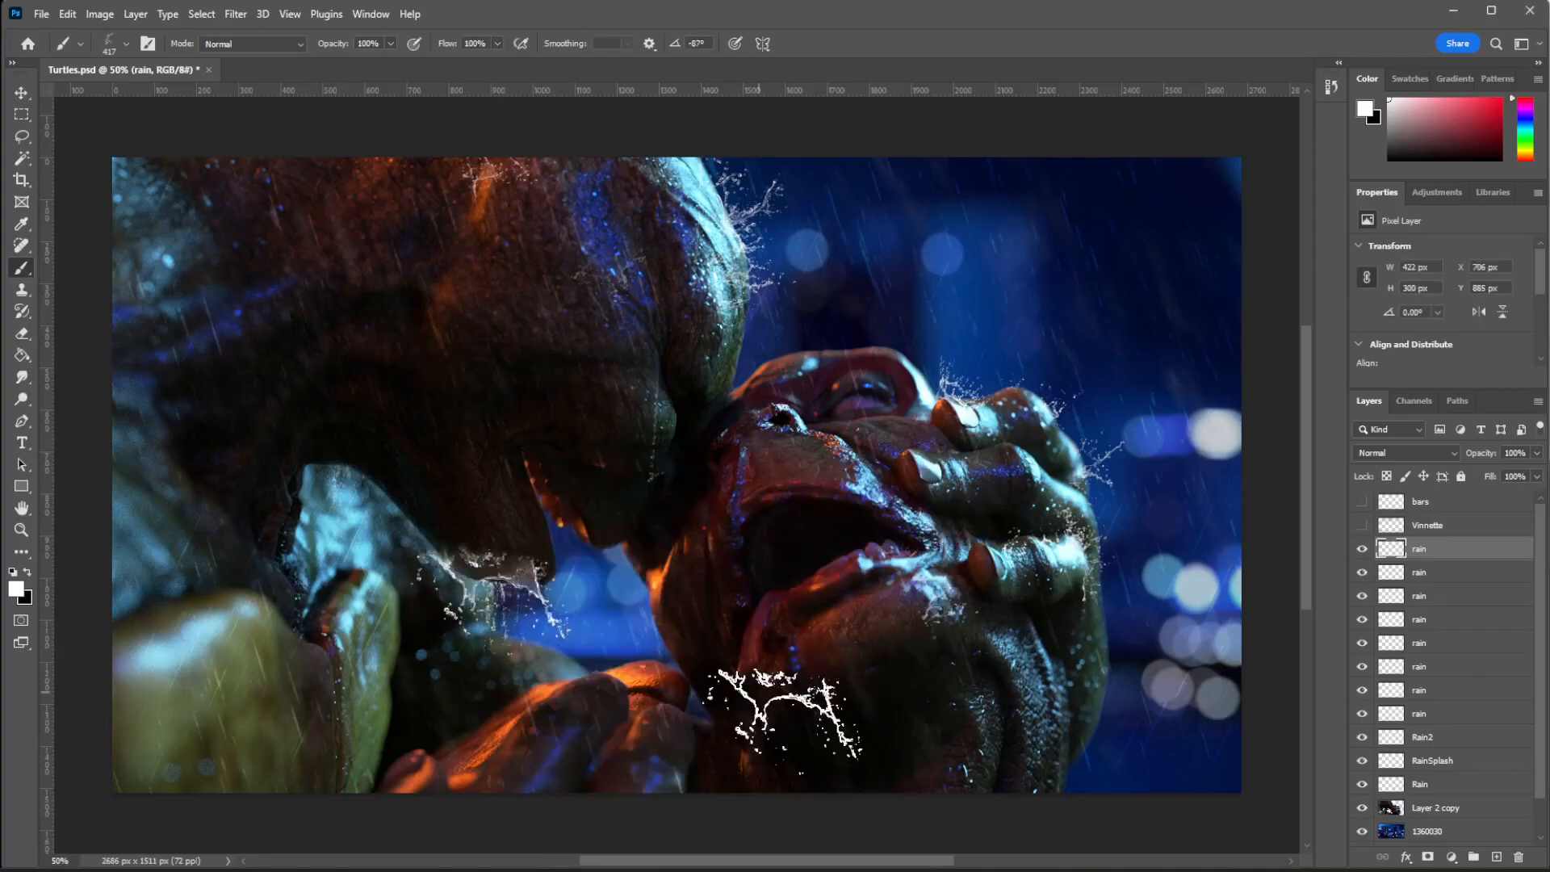
{"action": "key", "text": "ctrl+z"}
Try the rotated splash at 338 px under the upper turtle's chin and over the lower turtle's mouth and fingers, undoing the stamps.
{"action": "right_click", "coordinate": [649, 608]}
{"action": "left_click", "coordinate": [511, 594]}
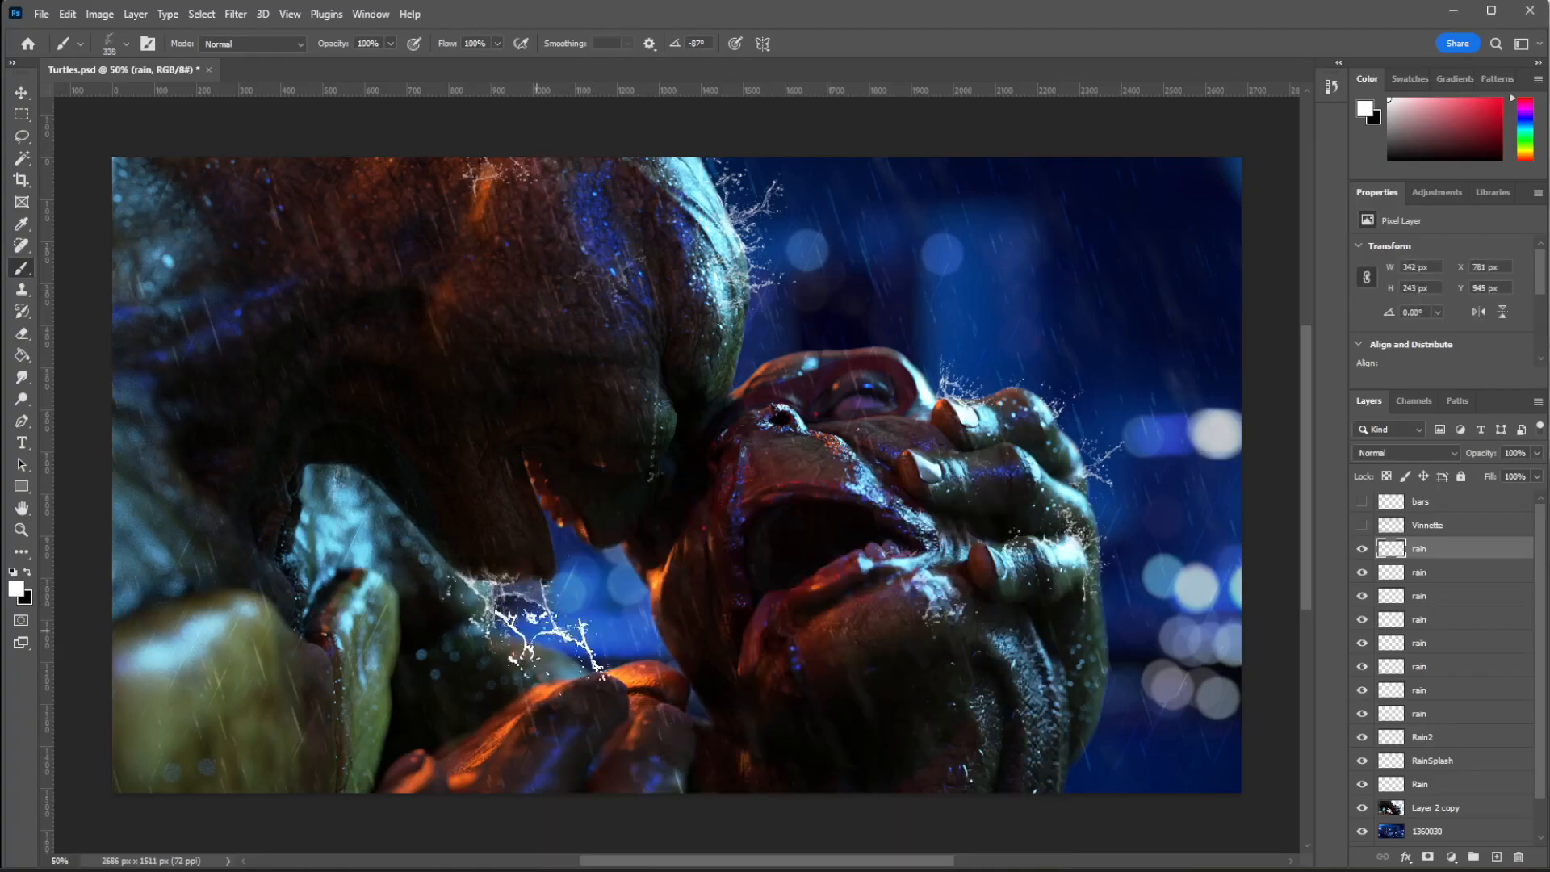
{"action": "left_click", "coordinate": [809, 523]}
{"action": "key", "text": "ctrl+z"}
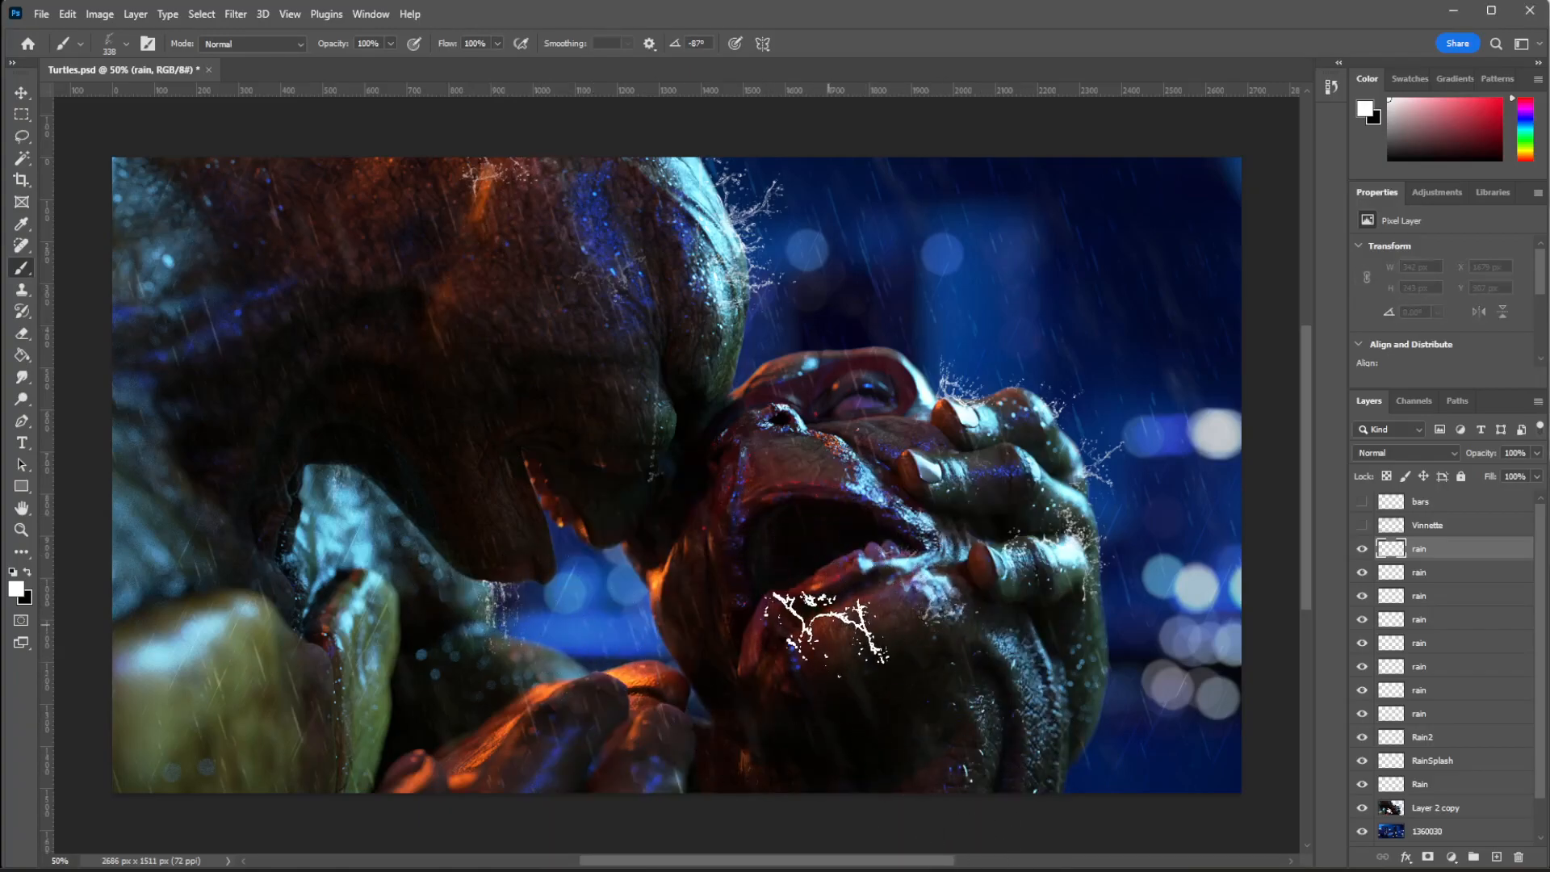
{"action": "left_click", "coordinate": [995, 509]}
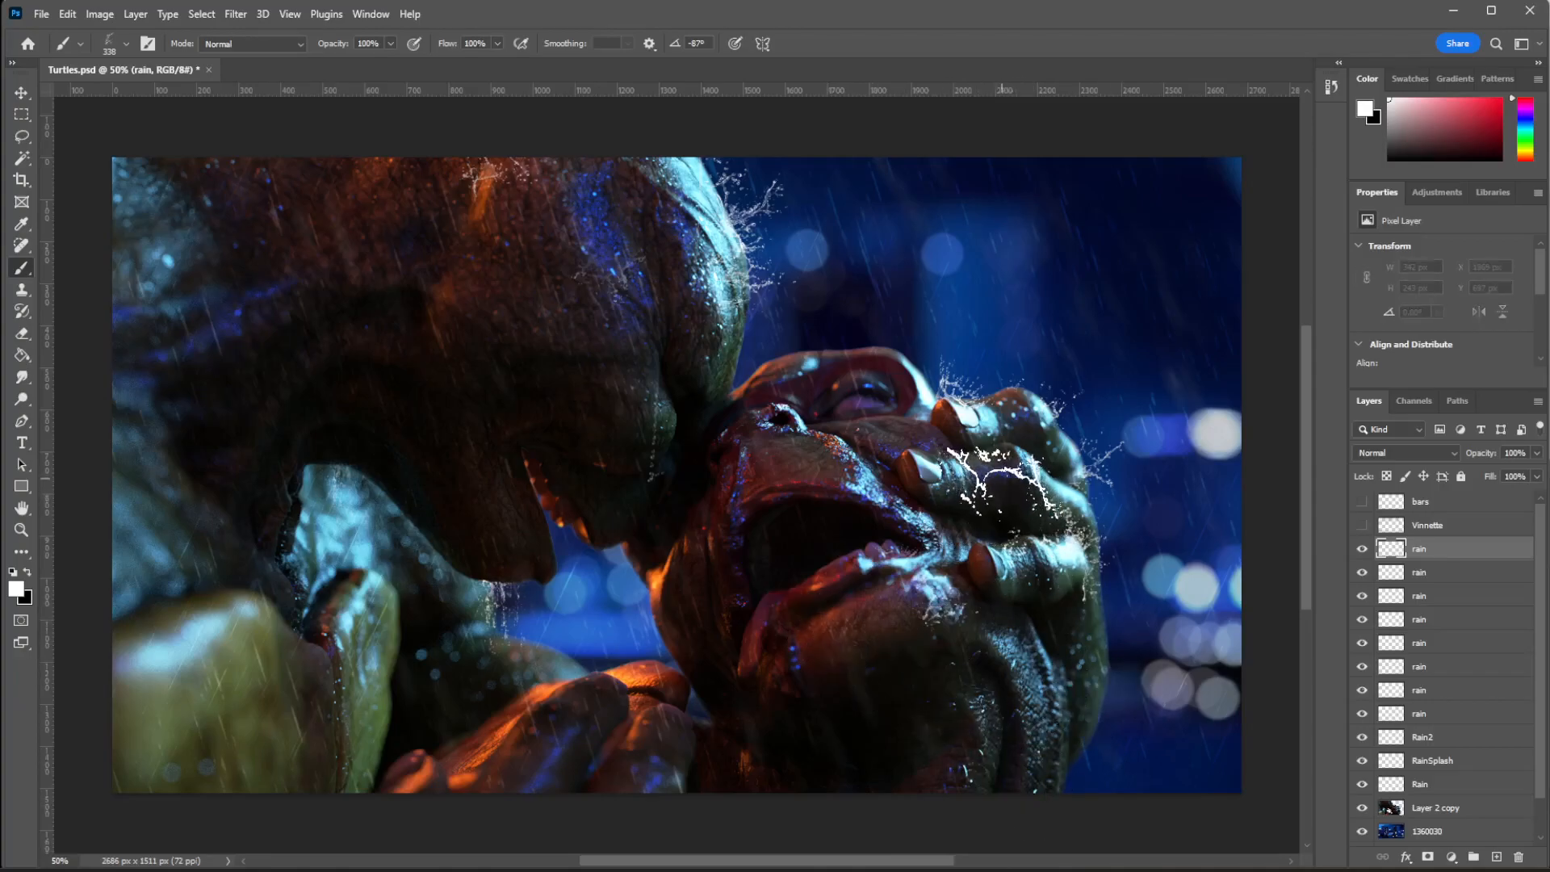
{"action": "left_click", "coordinate": [1033, 499]}
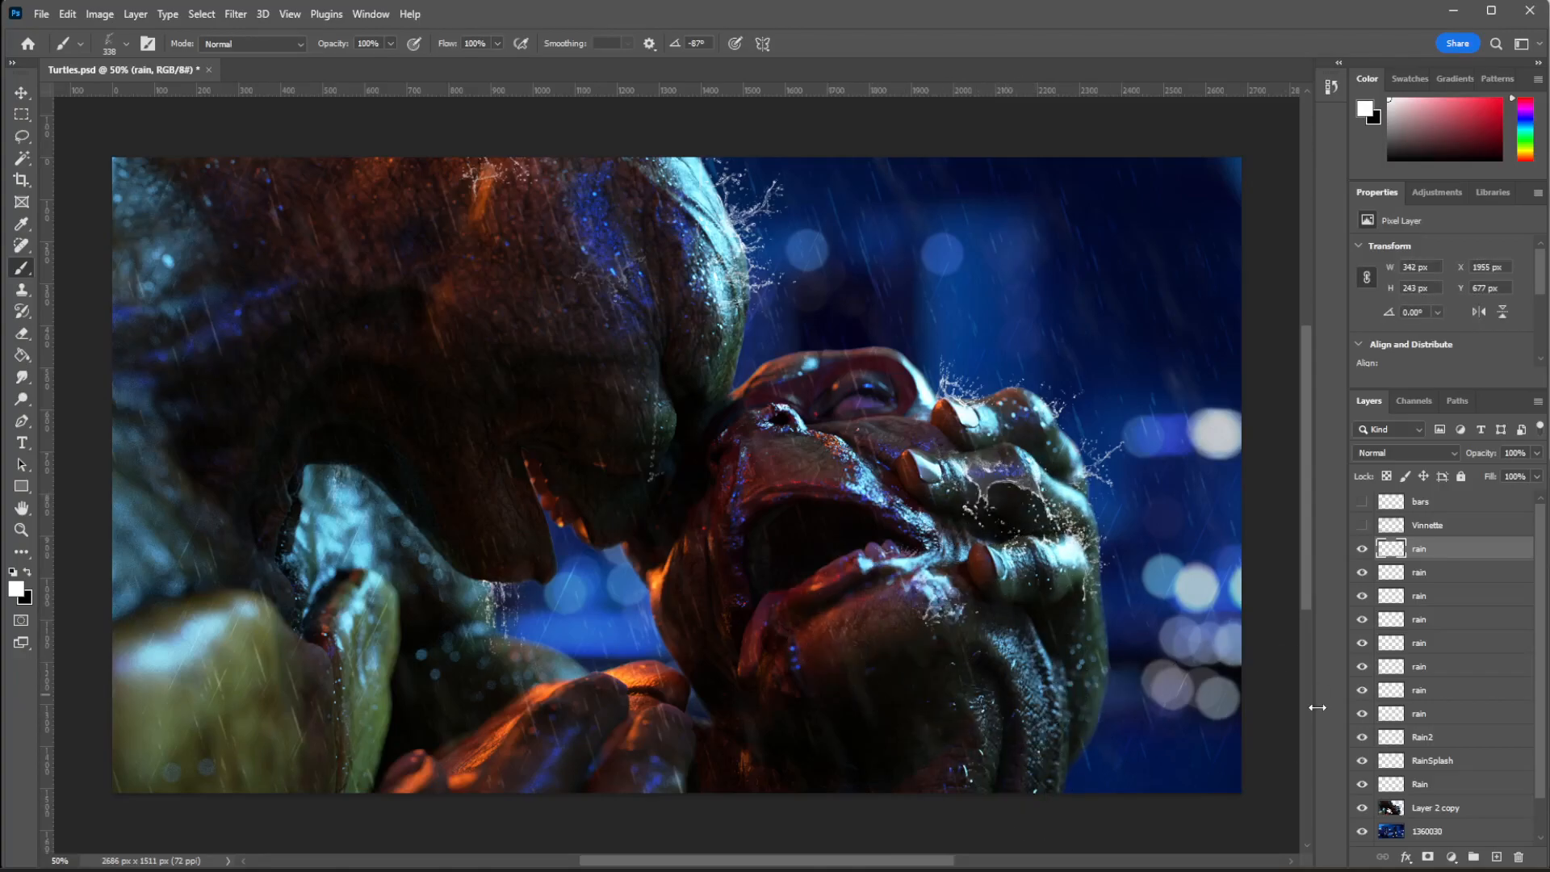
{"action": "left_click", "coordinate": [1049, 609]}
Reduce the splash brush to 196 px, undo a trial stamp on the fingers and stamp it over the lowest finger's knuckle.
{"action": "right_click", "coordinate": [1066, 460]}
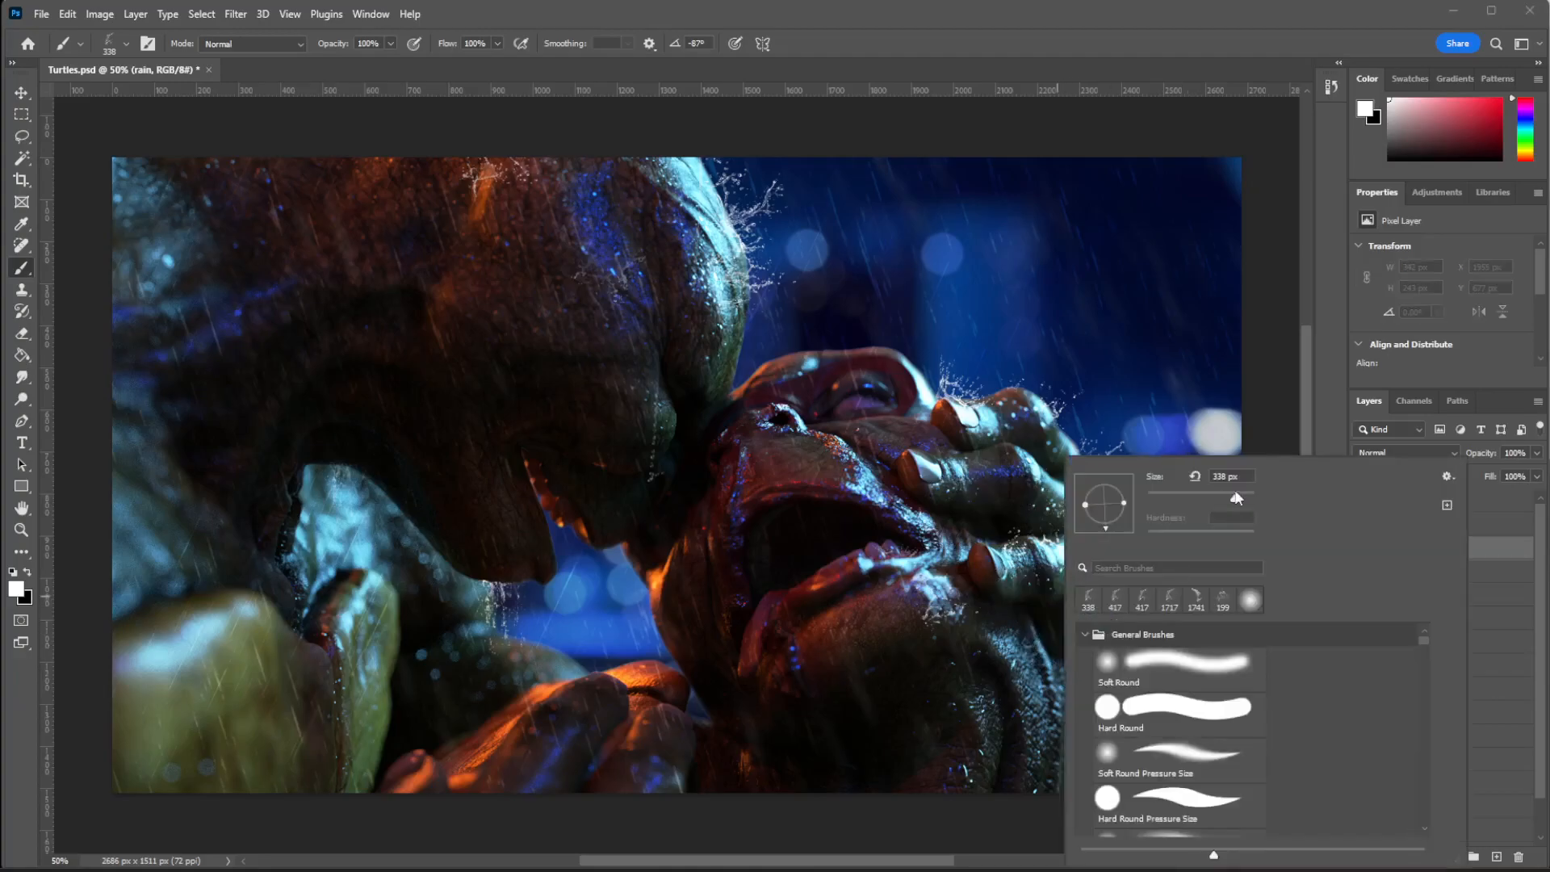
{"action": "key", "text": "Return"}
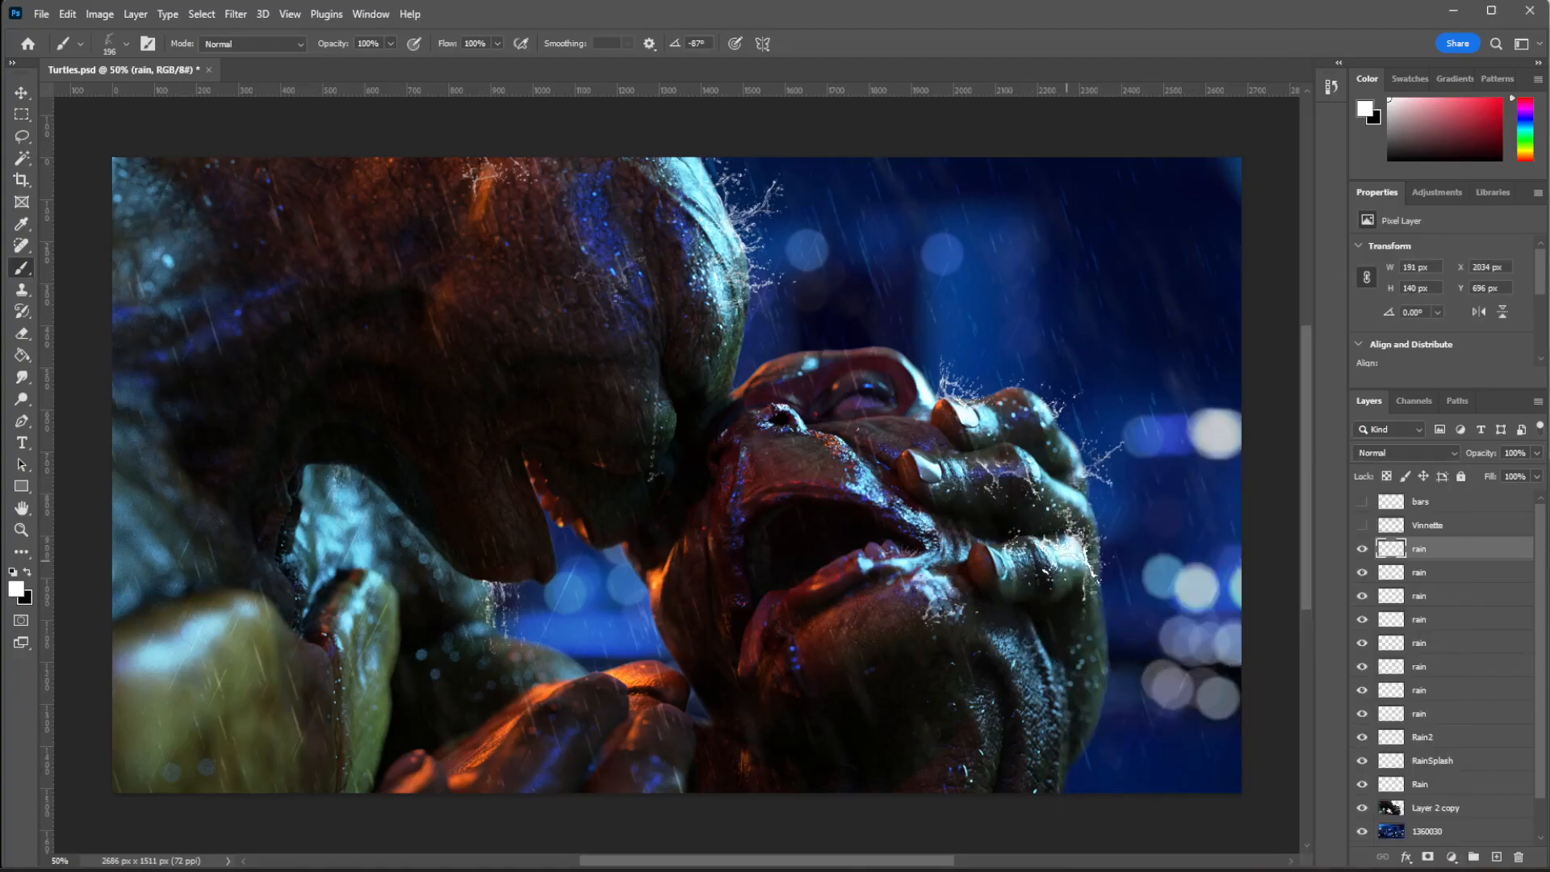
{"action": "key", "text": "ctrl+z"}
{"action": "left_click", "coordinate": [1066, 570]}
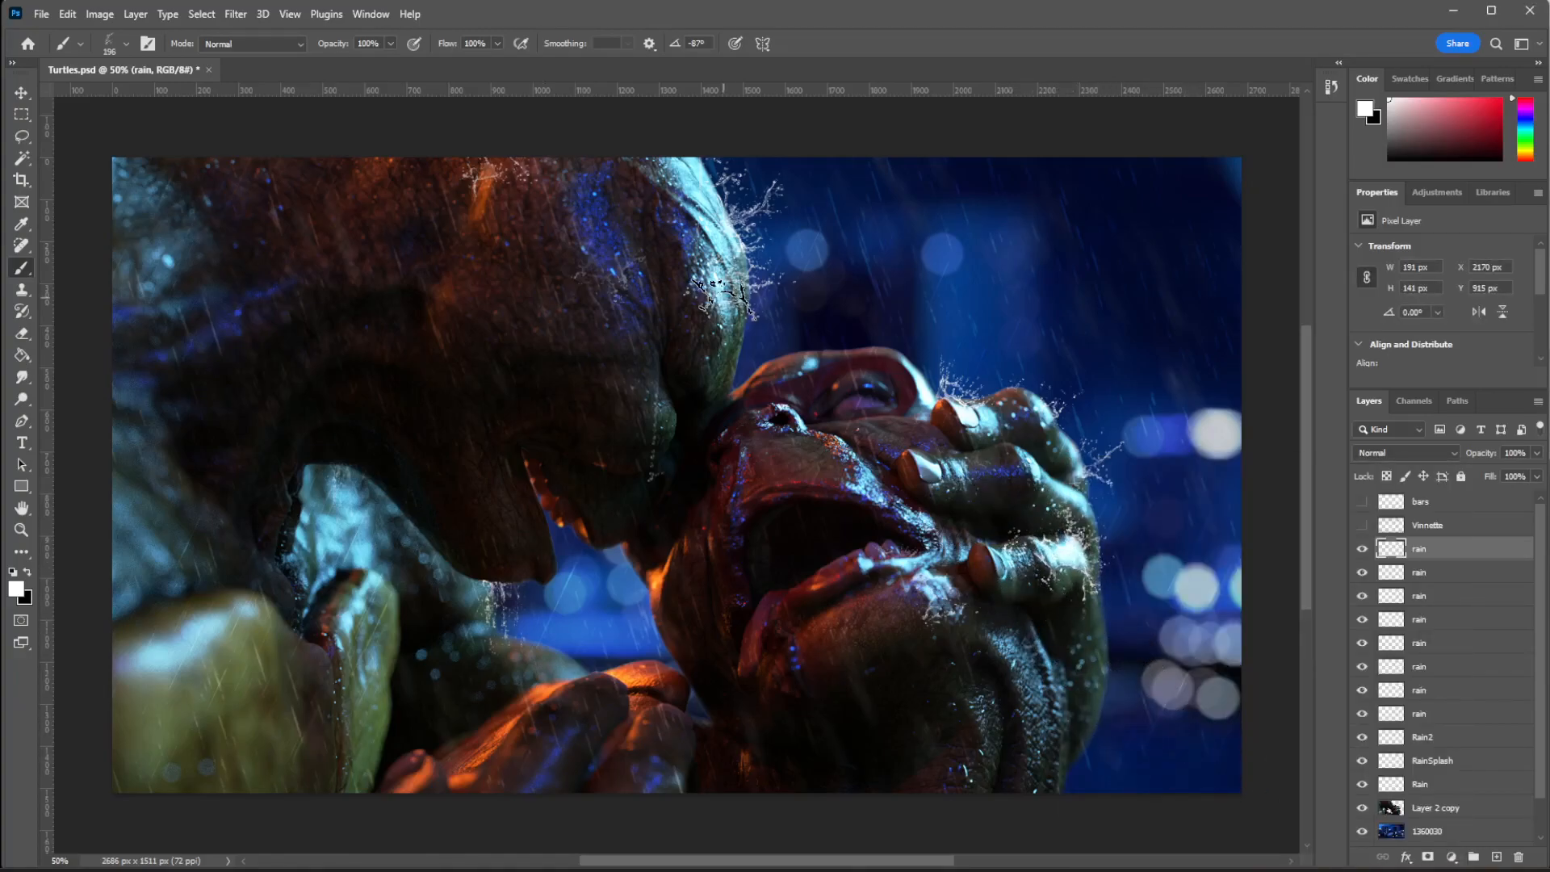
Try the splash brush rotated to -152° over the lower turtle's fingers, then test another splash tip and undo the stamp.
{"action": "right_click", "coordinate": [777, 310]}
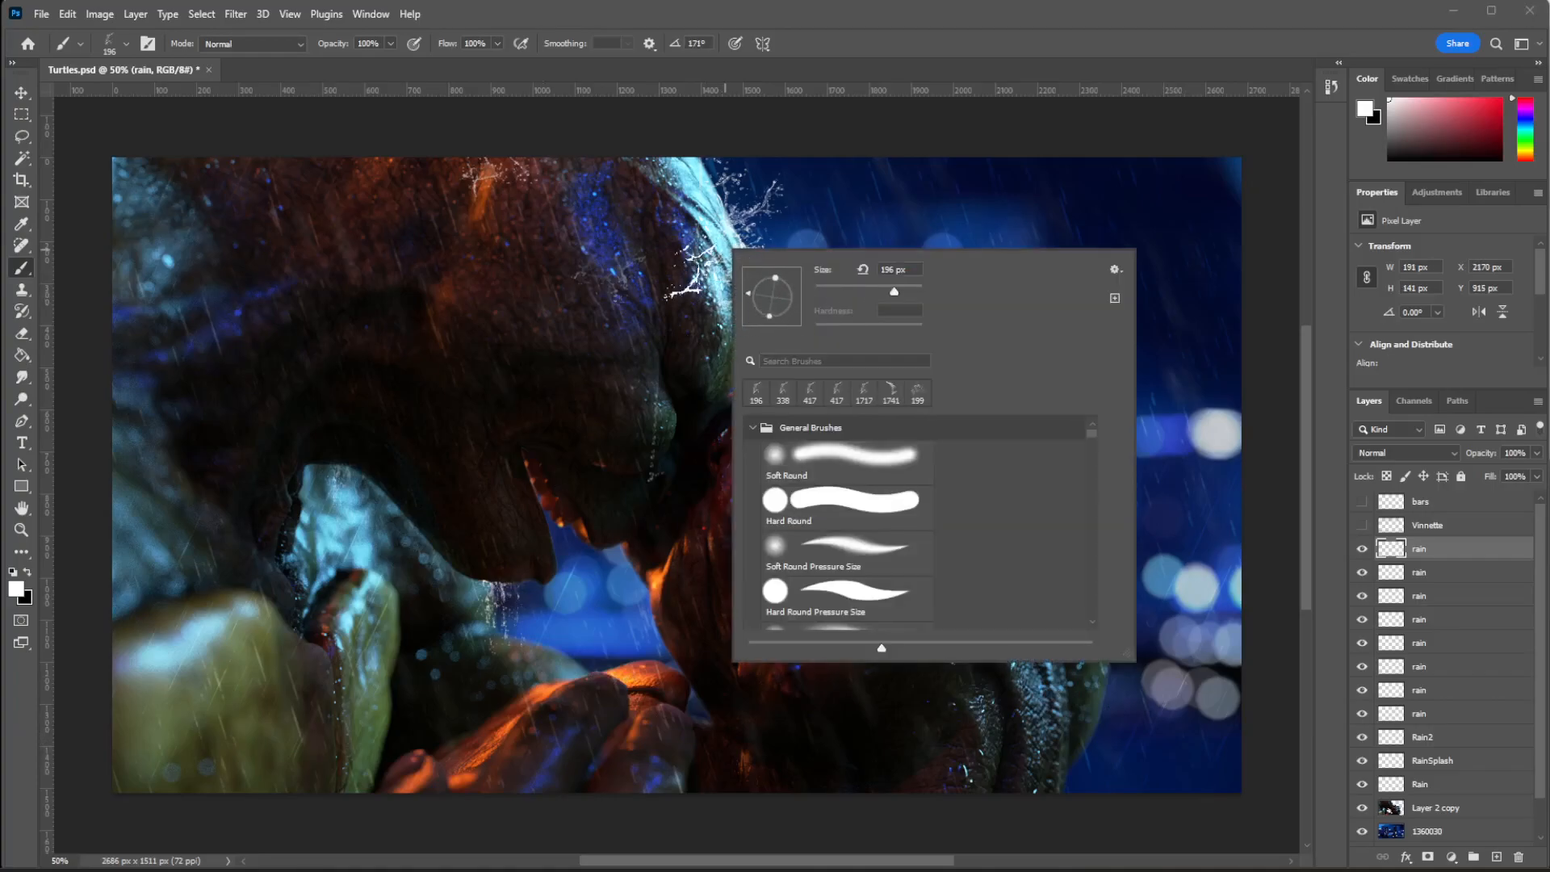
{"action": "key", "text": "Return"}
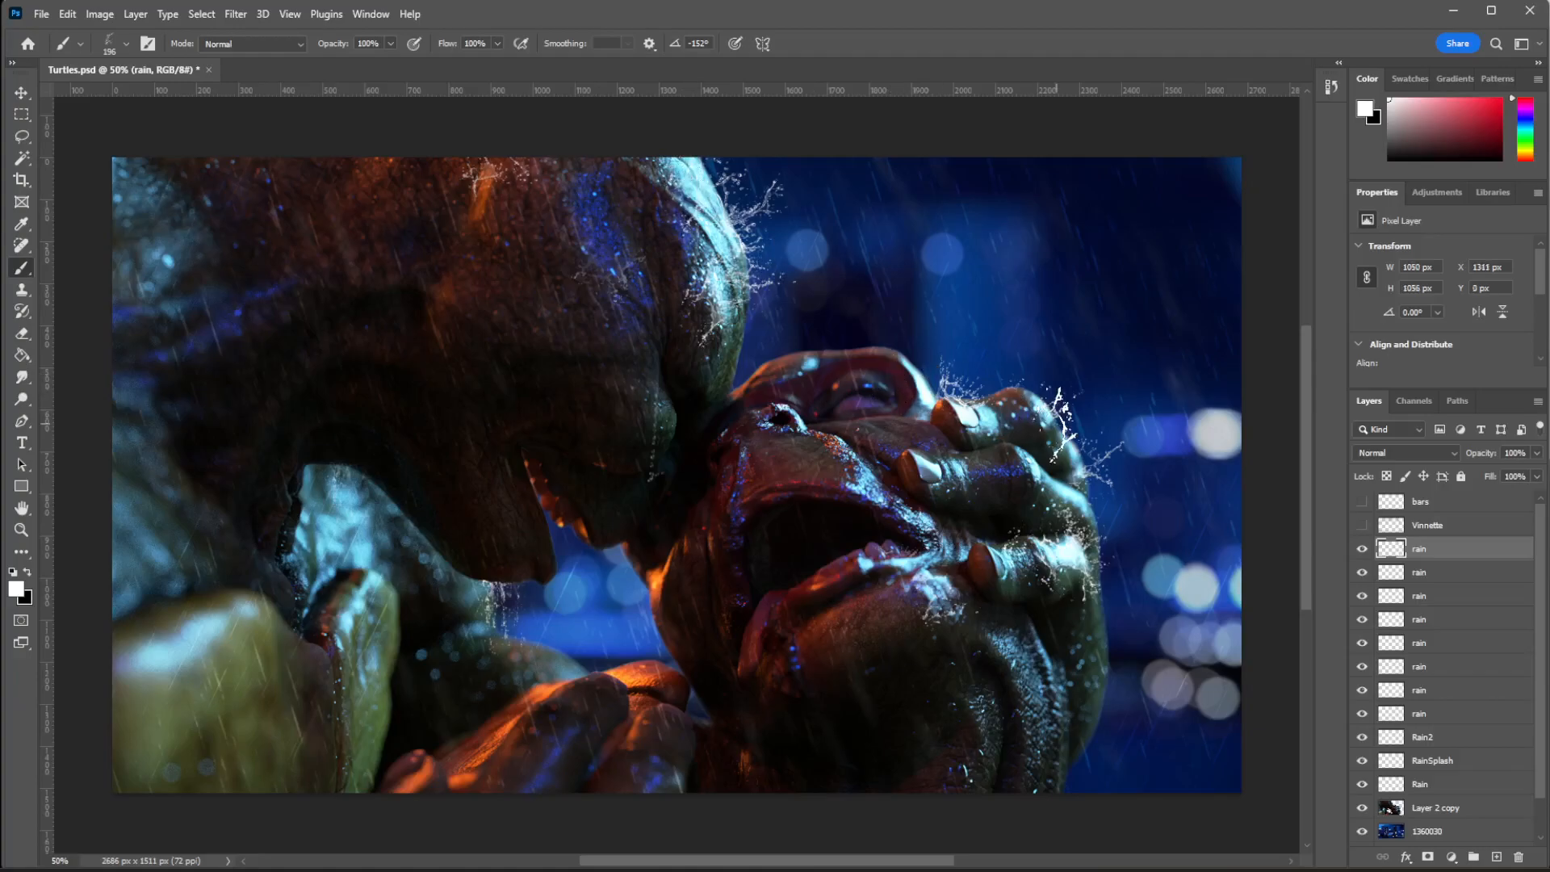
{"action": "key", "text": "."}
{"action": "right_click", "coordinate": [727, 423]}
{"action": "left_click", "coordinate": [891, 468]}
{"action": "left_click", "coordinate": [840, 303]}
{"action": "key", "text": "ctrl+z"}
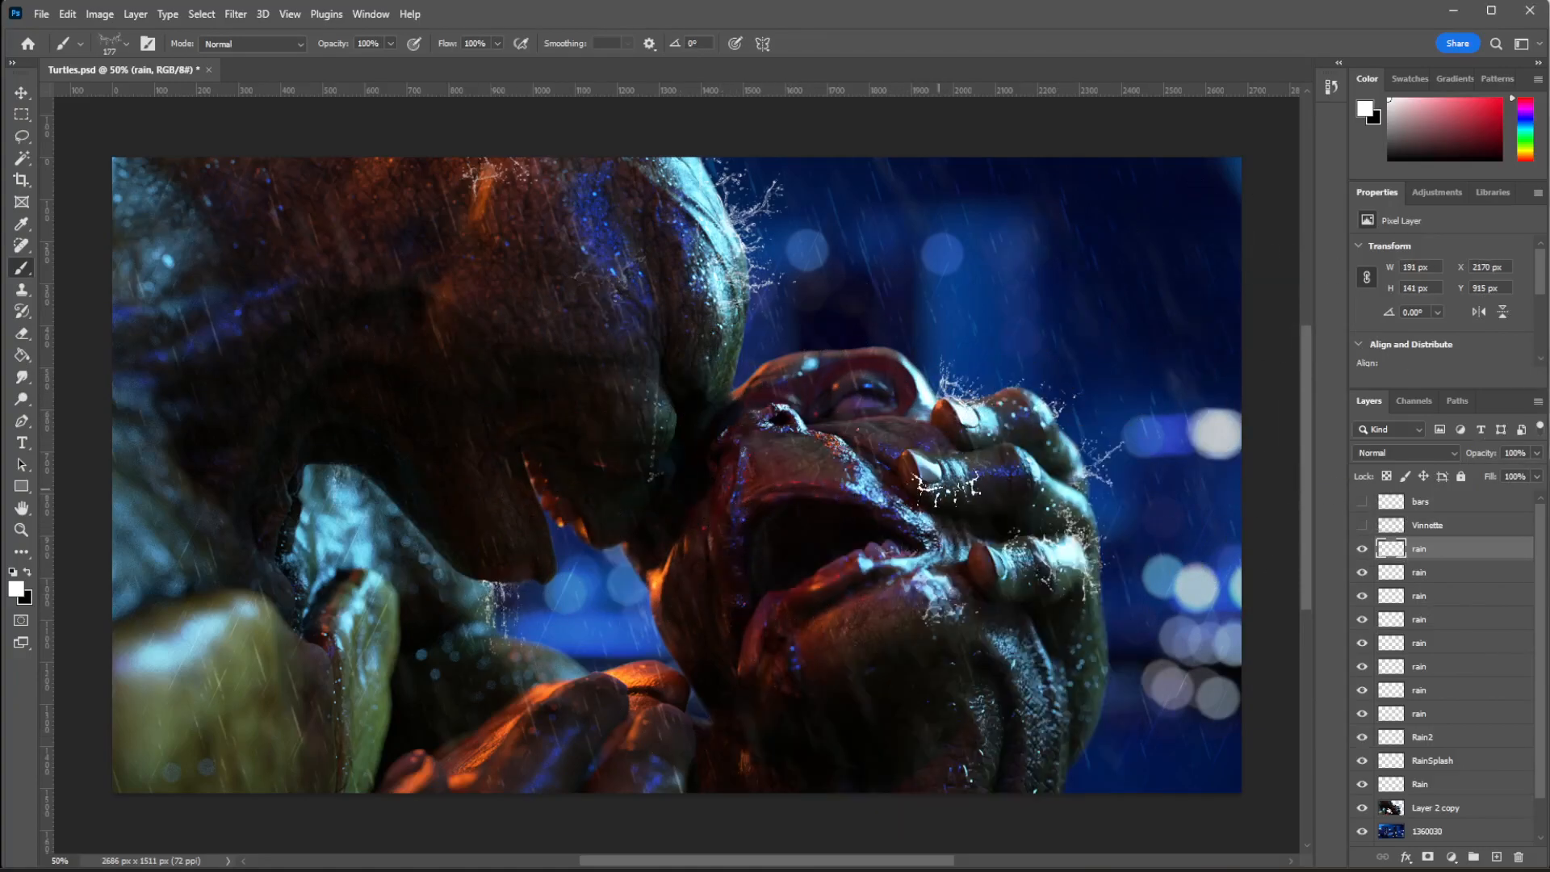
Try the falling-droplets tip at 3294 px across the canvas and at an adjusted size, undoing both stamps.
{"action": "key", "text": "."}
{"action": "left_click", "coordinate": [549, 492]}
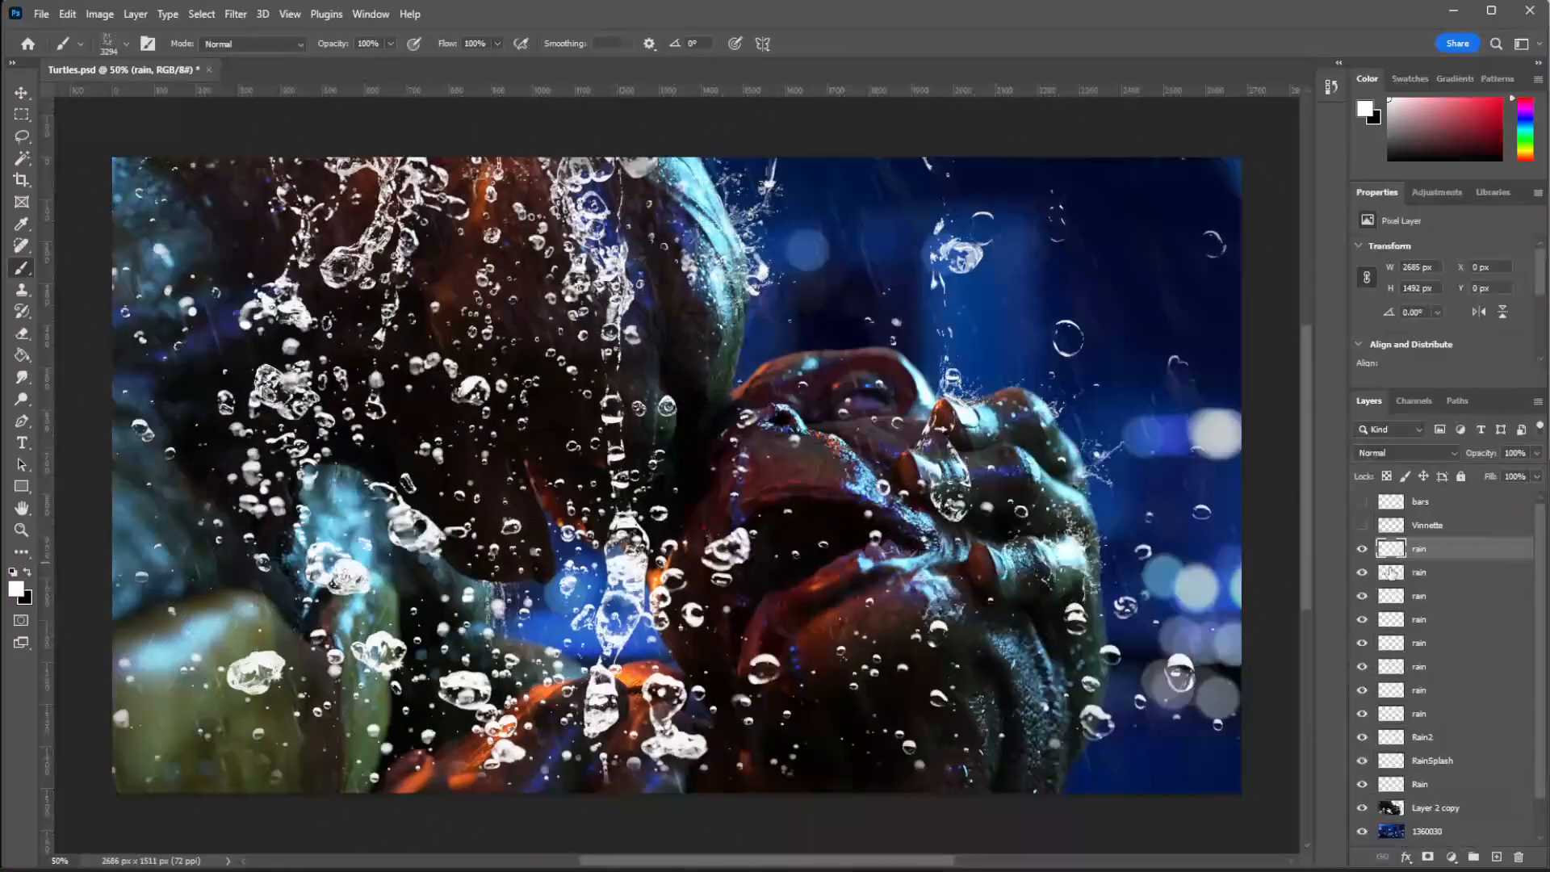
{"action": "key", "text": "ctrl+z"}
{"action": "right_click", "coordinate": [949, 499]}
{"action": "left_click_drag", "start_coordinate": [1126, 497], "coordinate": [1123, 498]}
{"action": "left_click", "coordinate": [547, 353]}
{"action": "key", "text": "ctrl+z"}
Try the next resized splash tips on the upper turtle's face and the lower turtle's chin, undoing the stamps.
{"action": "key", "text": "."}
{"action": "right_click", "coordinate": [813, 552]}
{"action": "left_click", "coordinate": [988, 498]}
{"action": "left_click", "coordinate": [533, 381]}
{"action": "key", "text": "ctrl+z"}
{"action": "left_click", "coordinate": [923, 606]}
{"action": "key", "text": "ctrl+z"}
{"action": "key", "text": "."}
{"action": "key", "text": "ctrl+z"}
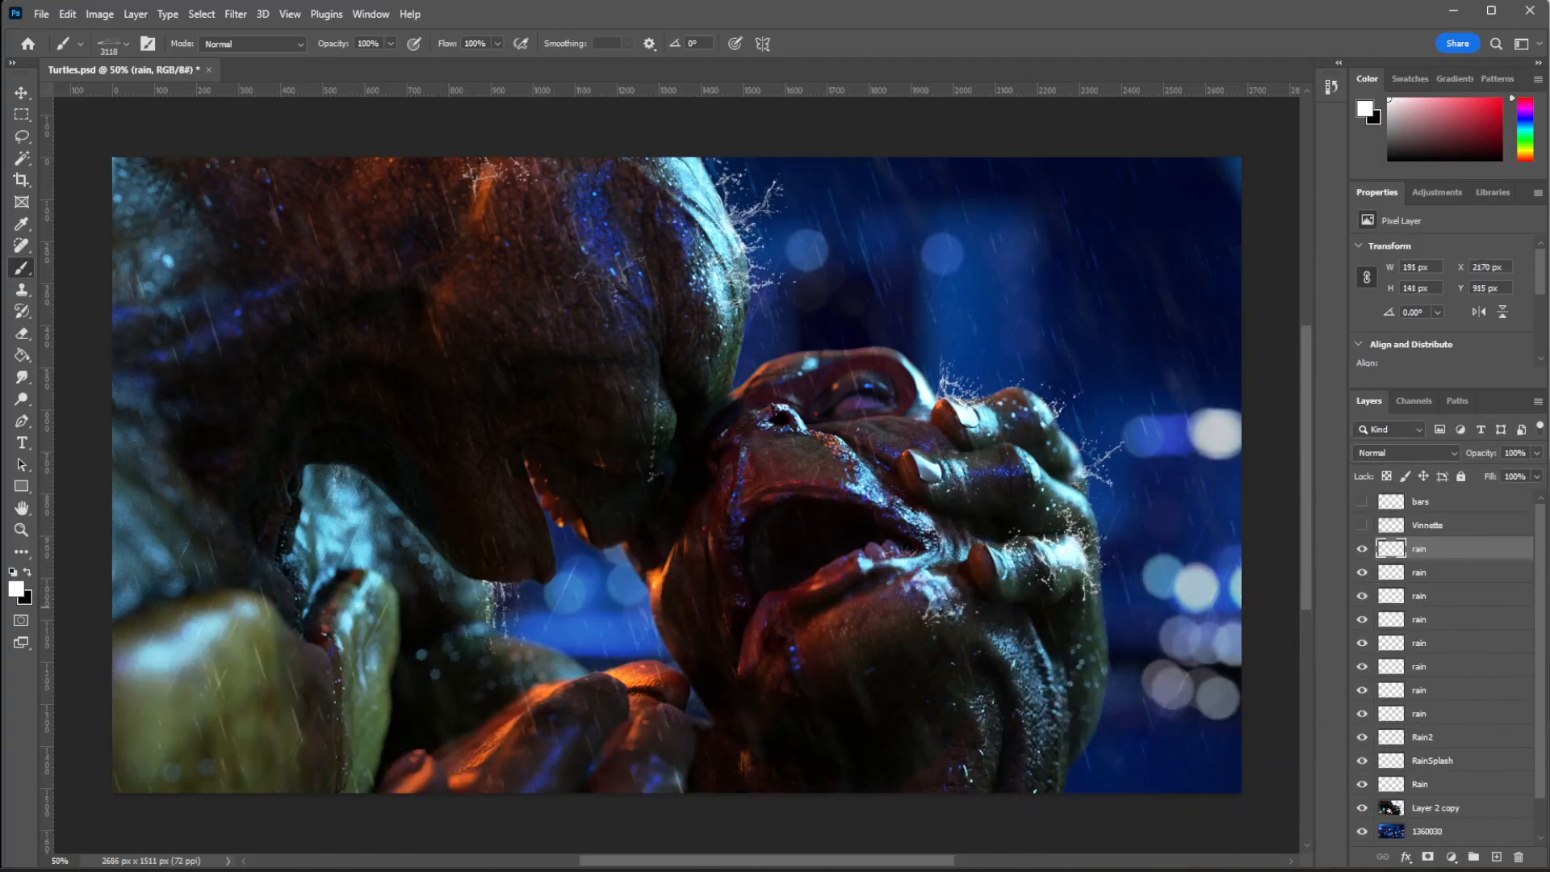
Examine the following large dripping and splashing brush tips over the two turtles.
{"action": "key", "text": "period"}
{"action": "key", "text": "period"}
{"action": "key", "text": "period"}
{"action": "key", "text": "period"}
{"action": "key", "text": "period"}
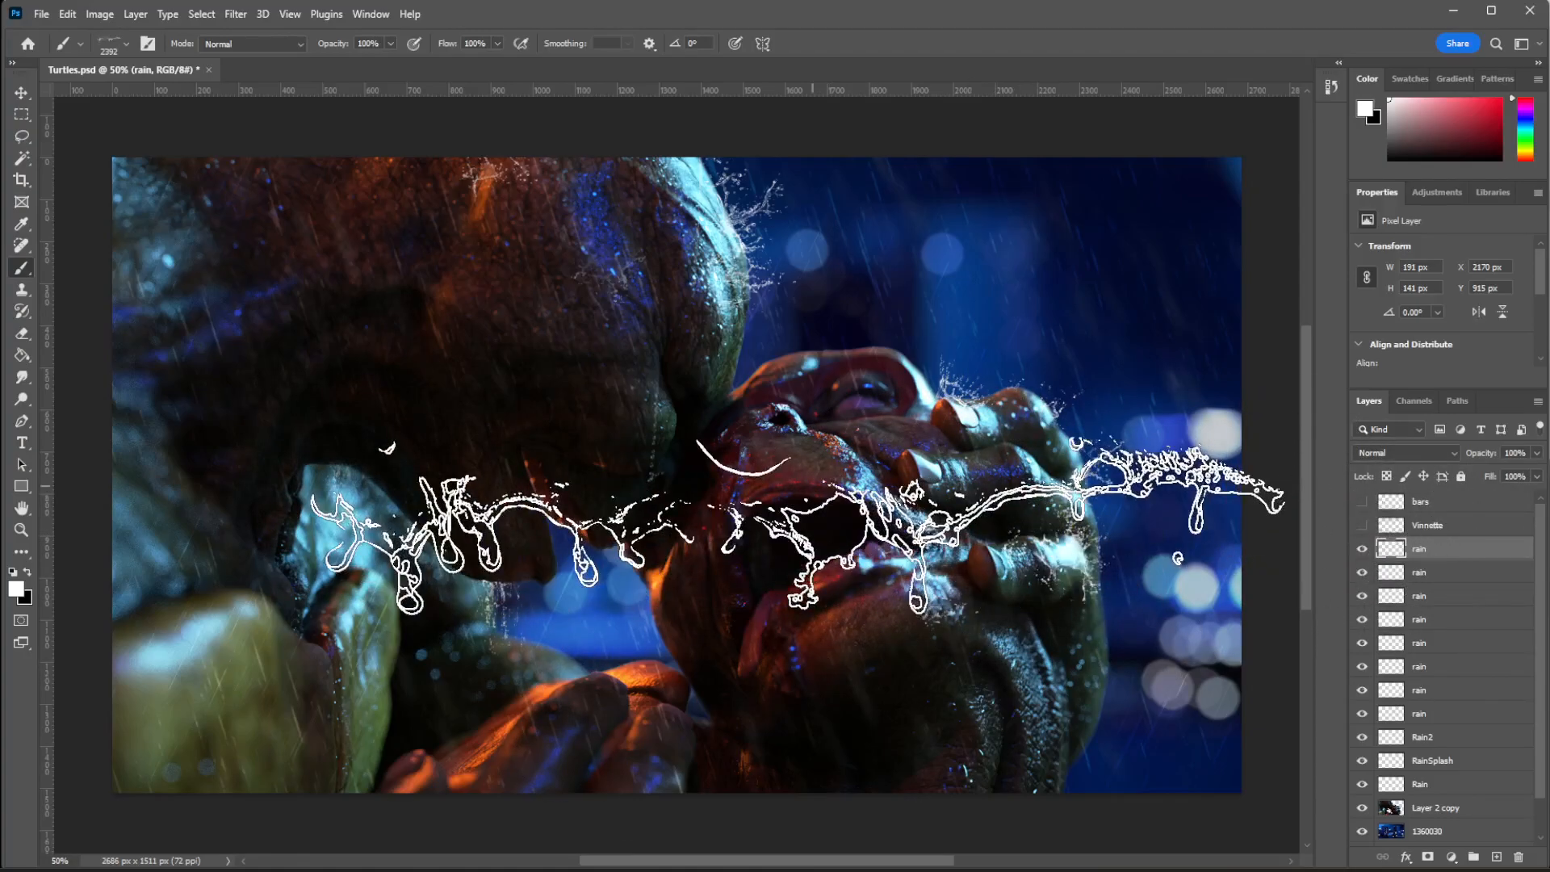
{"action": "key", "text": "period"}
{"action": "key", "text": "period"}
{"action": "key", "text": "period"}
{"action": "key", "text": "period"}
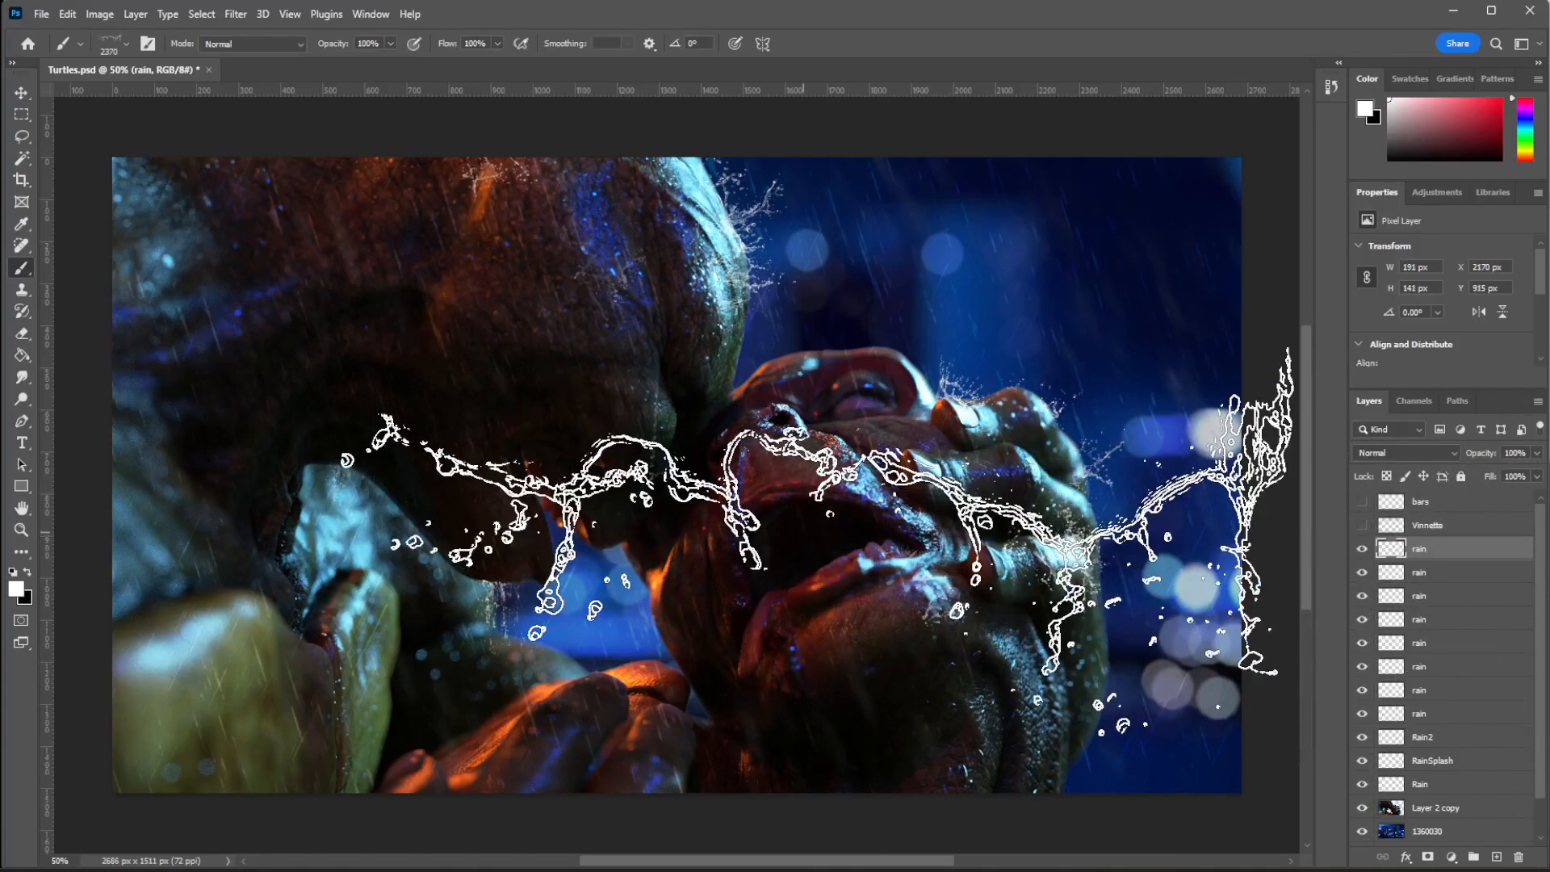
{"action": "key", "text": "period"}
{"action": "key", "text": "period"}
{"action": "key", "text": "period"}
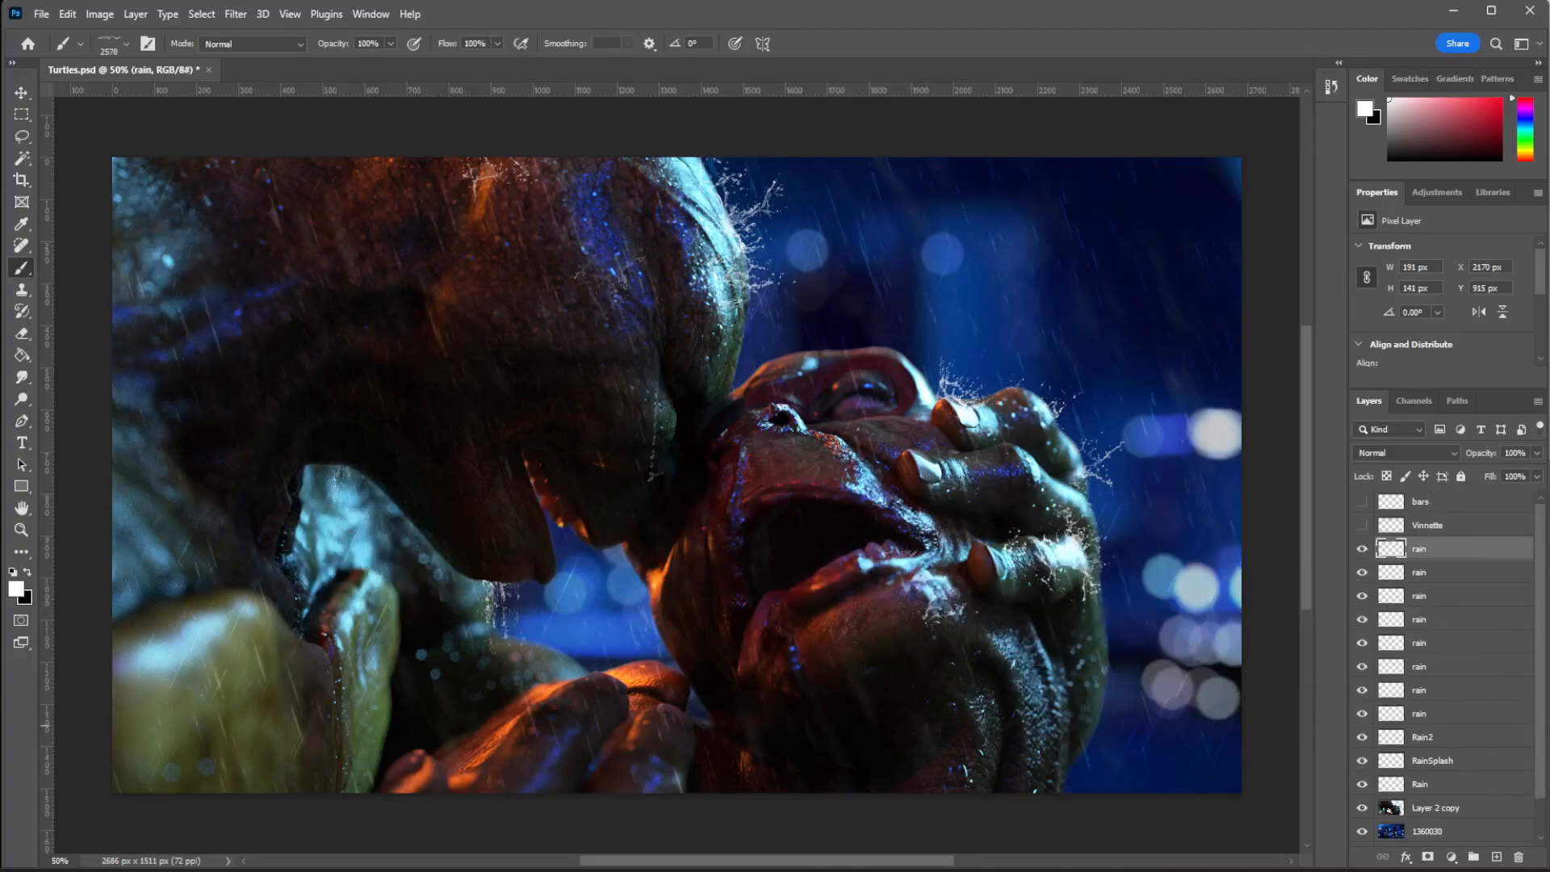
Try the 2578 px splash tip over the lower turtle's mouth, undo the stamp and move on to a further tip.
{"action": "left_click", "coordinate": [828, 511]}
{"action": "key", "text": "ctrl+z"}
{"action": "key", "text": "period"}
{"action": "key", "text": "period"}
{"action": "key", "text": "period"}
{"action": "key", "text": "period"}
Reduce the splash tip to 228 px and try it above the lower turtle's brow.
{"action": "right_click", "coordinate": [752, 532]}
{"action": "left_click_drag", "start_coordinate": [854, 496], "coordinate": [809, 497]}
{"action": "key", "text": "Return"}
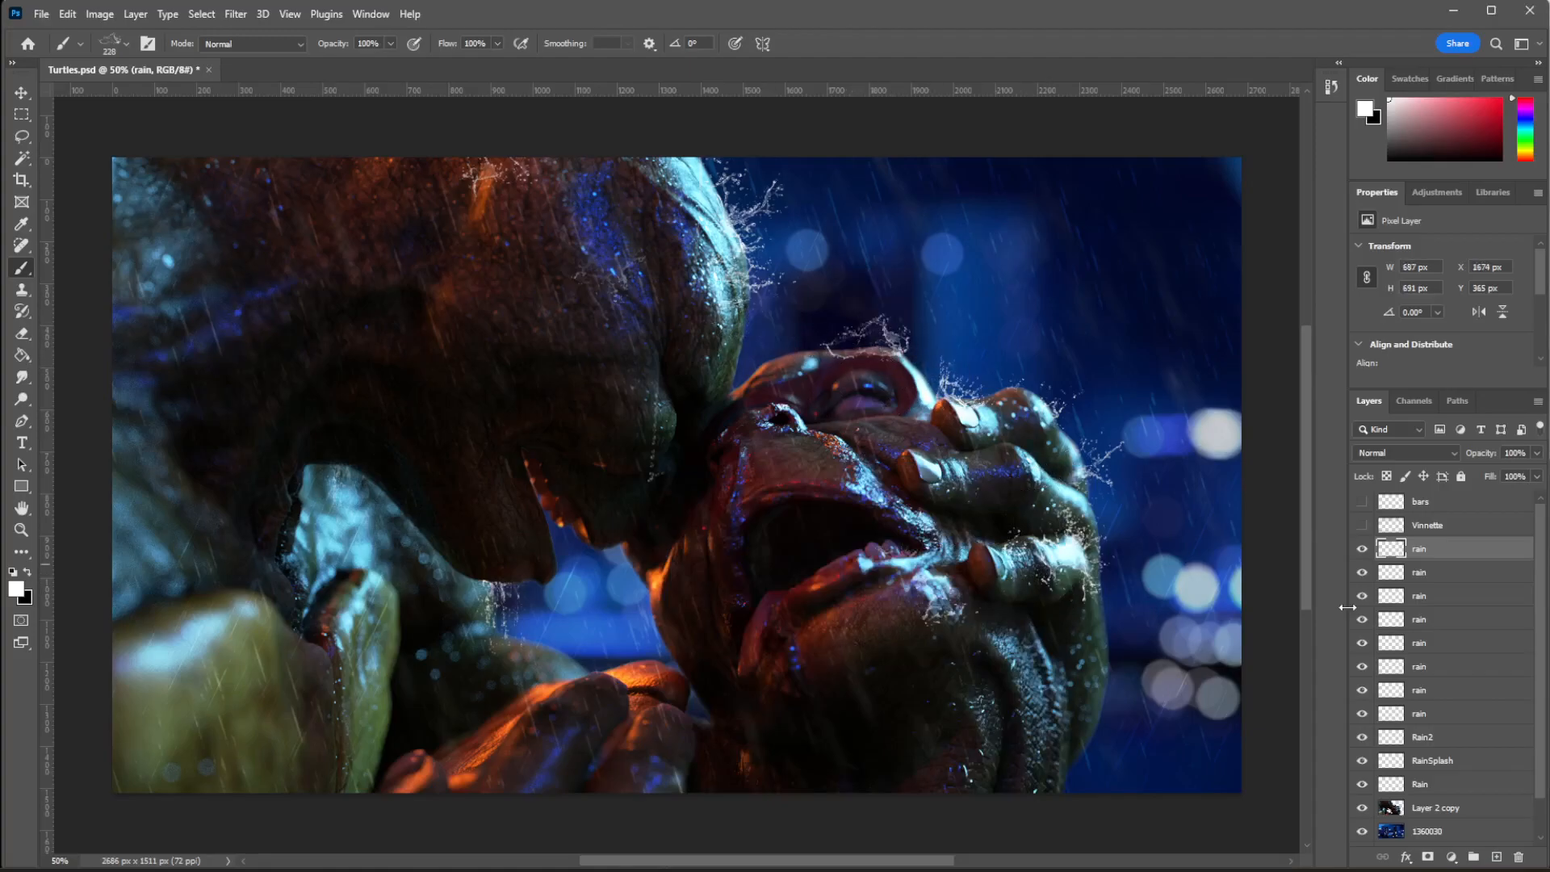
Create a new layer named rain.
{"action": "key", "text": "ctrl+shift+n"}
{"action": "type", "text": "rain"}
{"action": "key", "text": "Return"}
Examine further large brush tips, such as the waterline splash and the dense rain spray, over the canvas.
{"action": "key", "text": "bracketright"}
{"action": "key", "text": "bracketright"}
{"action": "key", "text": "bracketright"}
{"action": "key", "text": "bracketright"}
{"action": "key", "text": "bracketright"}
{"action": "key", "text": "bracketright"}
{"action": "key", "text": "bracketright"}
{"action": "key", "text": "bracketright"}
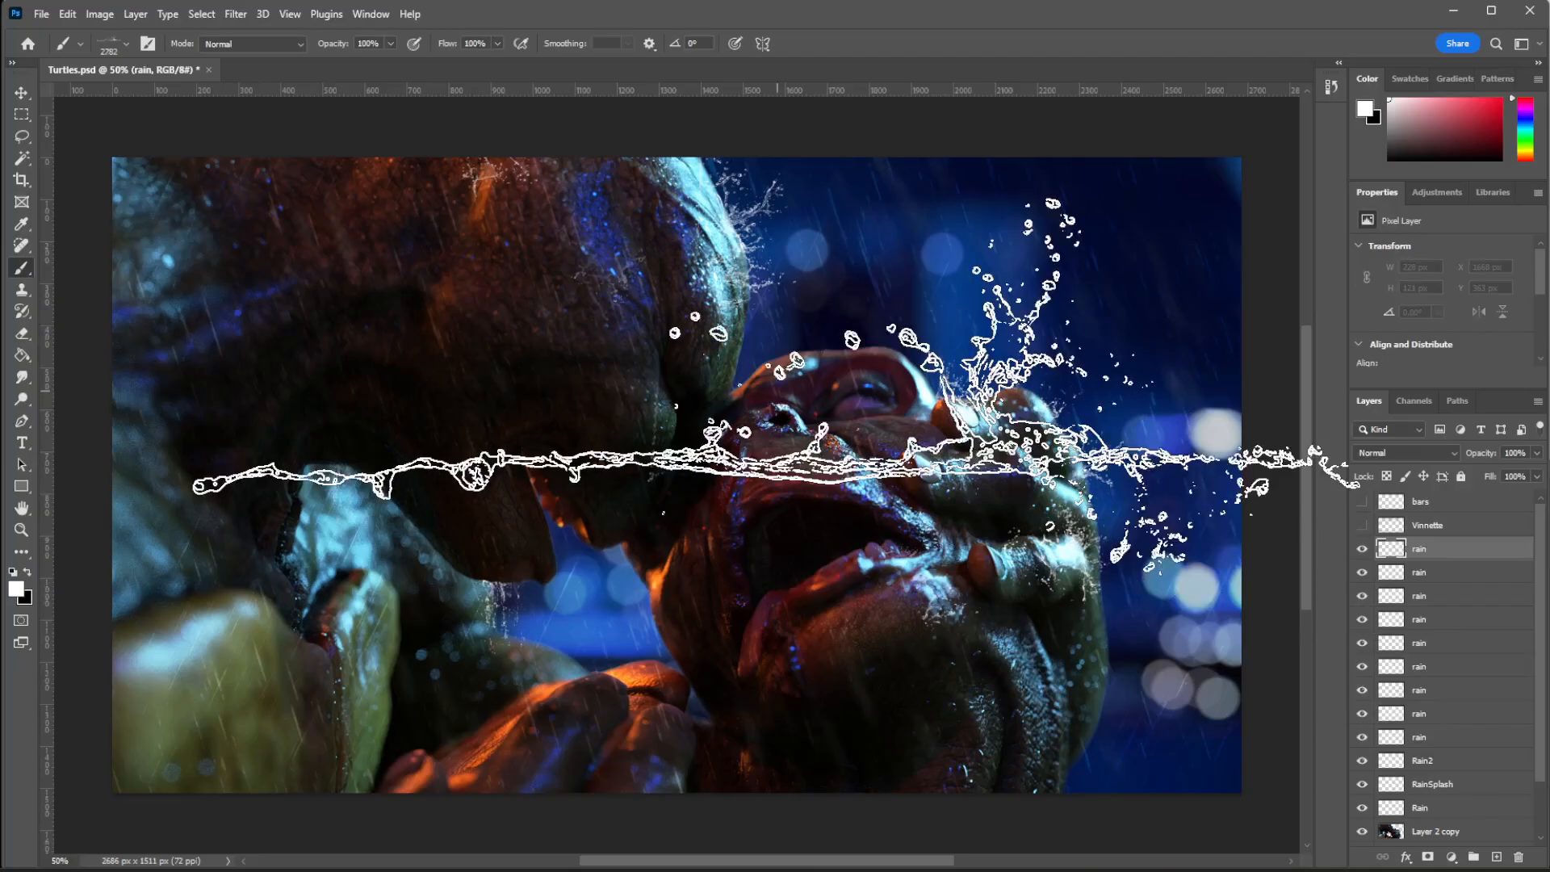
{"action": "scroll", "coordinate": [1445, 662], "scroll_direction": "down", "scroll_amount": 2}
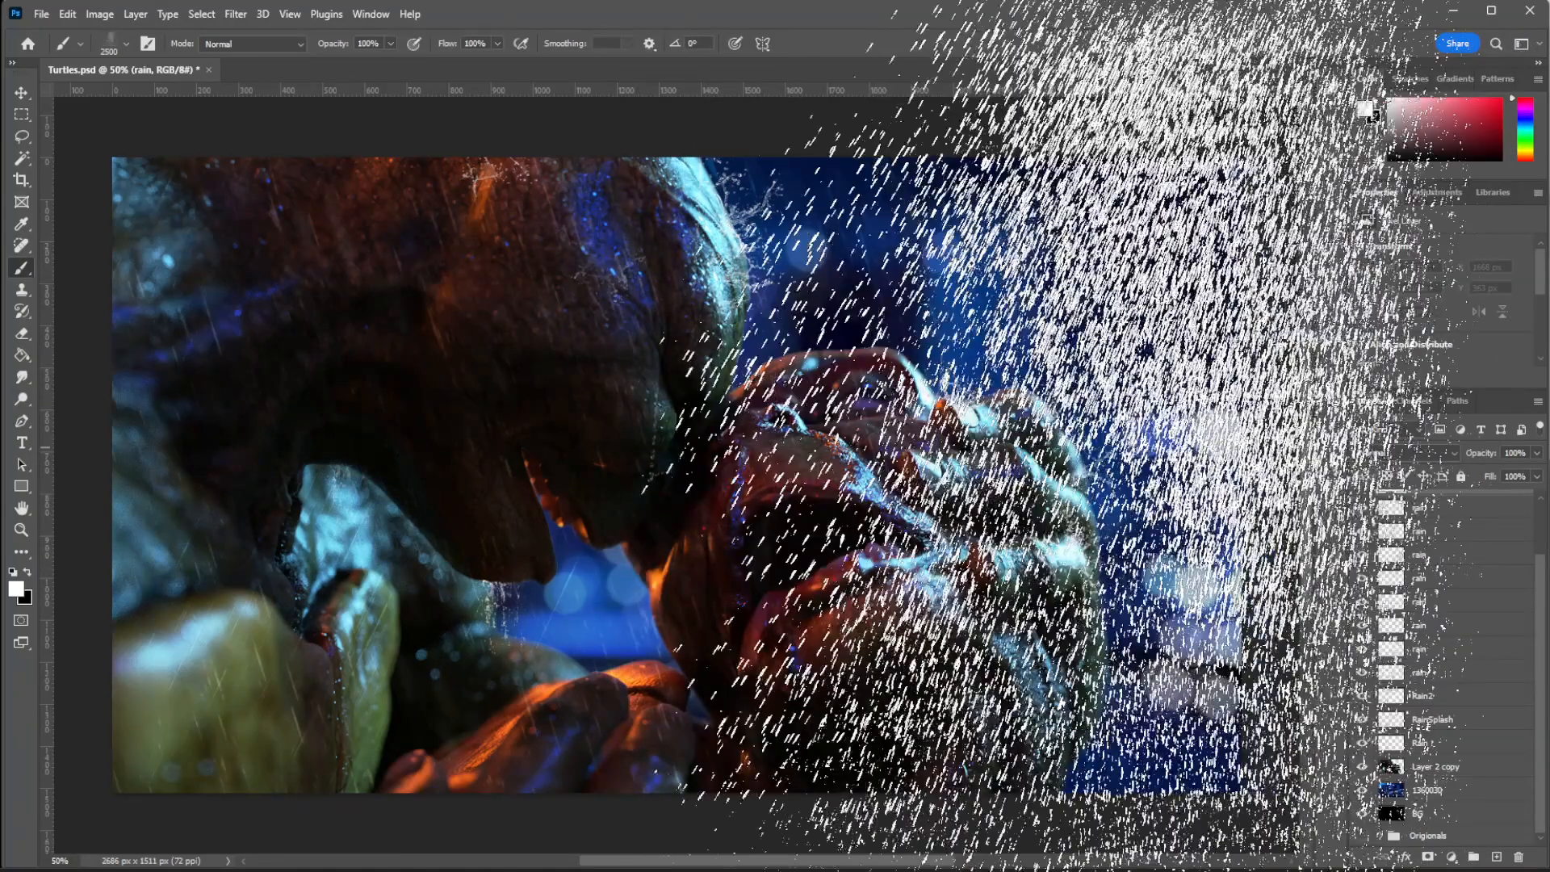
{"action": "key", "text": "period"}
{"action": "key", "text": "period"}
{"action": "key", "text": "period"}
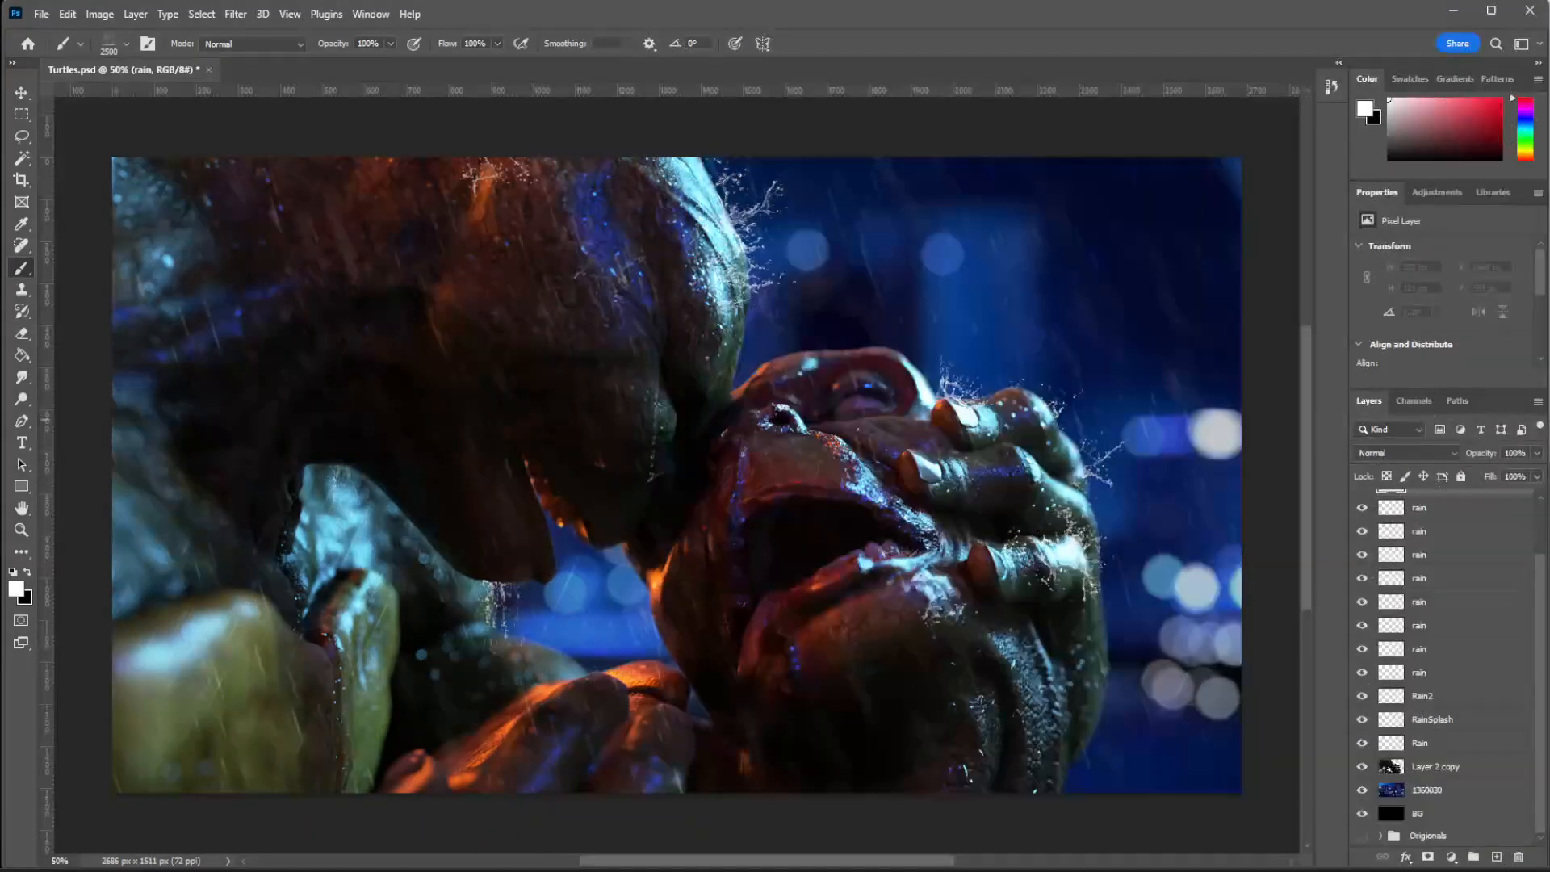
Try the 2500 px rain and splash tips between the heads and over the lower turtle's brow, undoing both stamps.
{"action": "left_click", "coordinate": [707, 396]}
{"action": "key", "text": "ctrl+z"}
{"action": "key", "text": "period"}
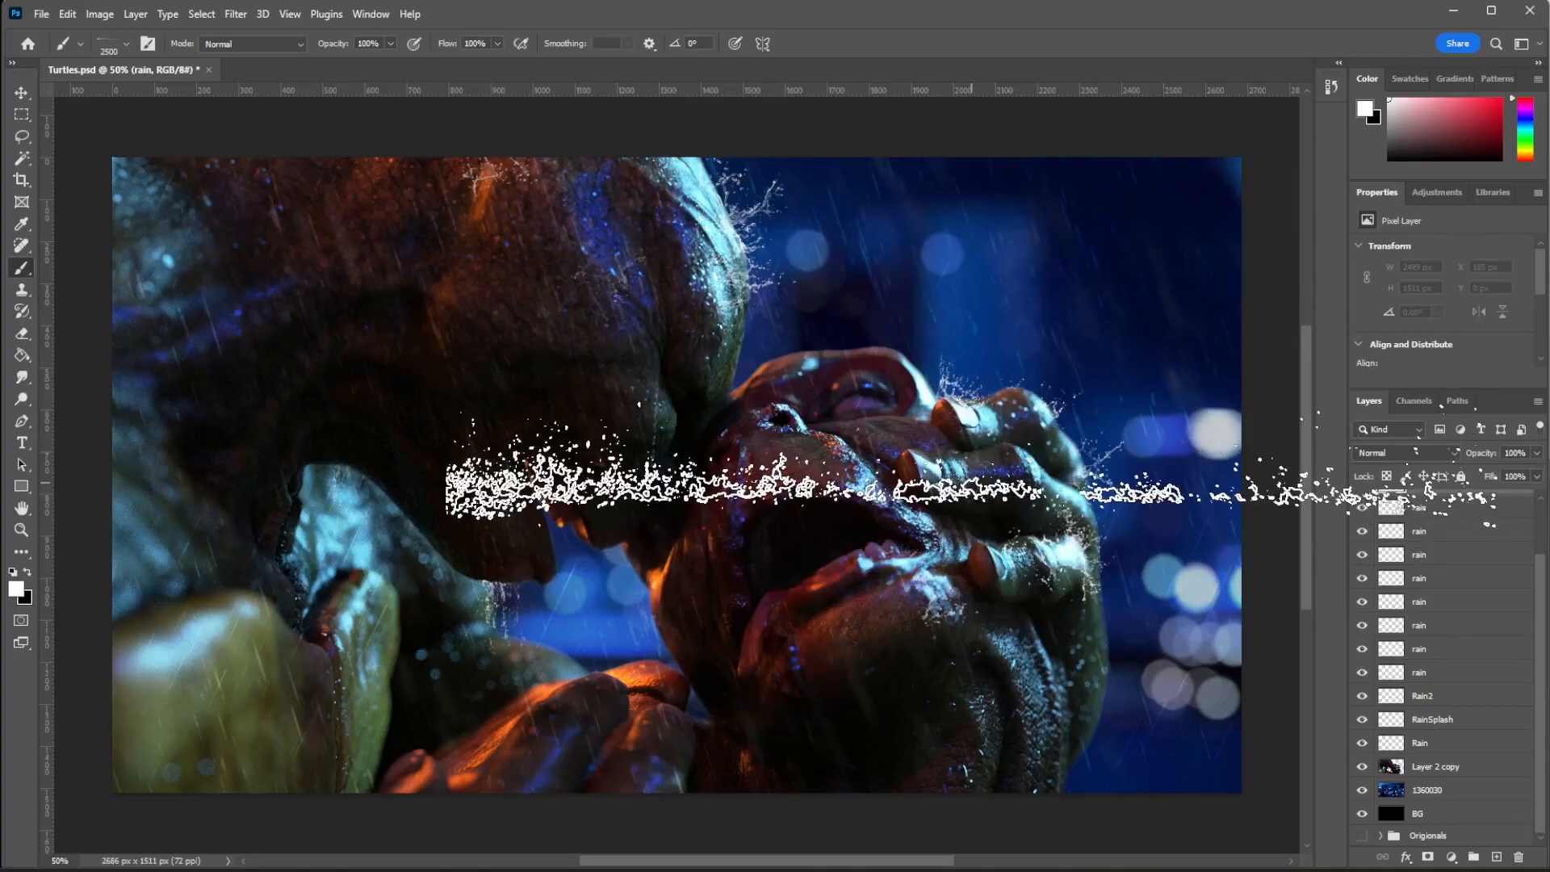
{"action": "key", "text": "period"}
{"action": "key", "text": "period"}
{"action": "left_click", "coordinate": [816, 346]}
{"action": "key", "text": "ctrl+z"}
Try a reduced version of the 811 px splash tip on the lower turtle's brow and undo the last stamp.
{"action": "key", "text": "period"}
{"action": "key", "text": "period"}
{"action": "key", "text": "period"}
{"action": "key", "text": "period"}
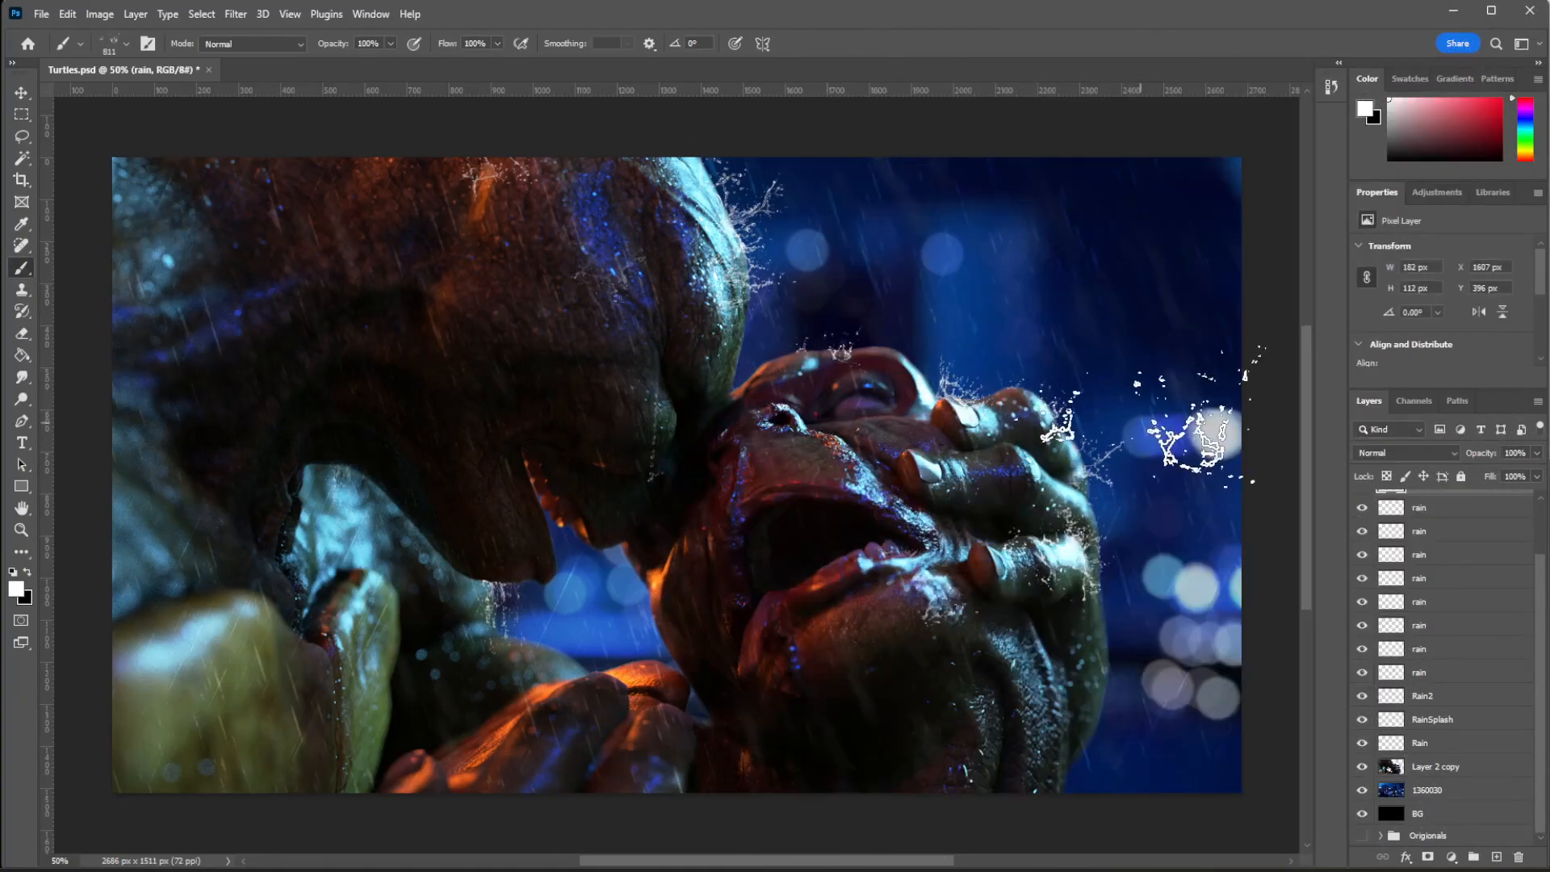
{"action": "right_click", "coordinate": [863, 297]}
{"action": "left_click_drag", "start_coordinate": [1055, 344], "coordinate": [1048, 343]}
{"action": "left_click", "coordinate": [831, 332]}
{"action": "left_click", "coordinate": [853, 340]}
{"action": "key", "text": "ctrl+z"}
Set the next crown-shaped splash tip to 338 px and test its placement on the lower turtle's brow.
{"action": "key", "text": "period"}
{"action": "right_click", "coordinate": [872, 335]}
{"action": "left_click_drag", "start_coordinate": [1055, 381], "coordinate": [1061, 381]}
{"action": "left_click", "coordinate": [866, 343]}
{"action": "key", "text": "ctrl+z"}
Apply a Gaussian Blur with a 2.1-pixel radius to the brow splash layer.
{"action": "left_click", "coordinate": [236, 14]}
{"action": "mouse_move", "coordinate": [339, 232]}
{"action": "left_click", "coordinate": [484, 296]}
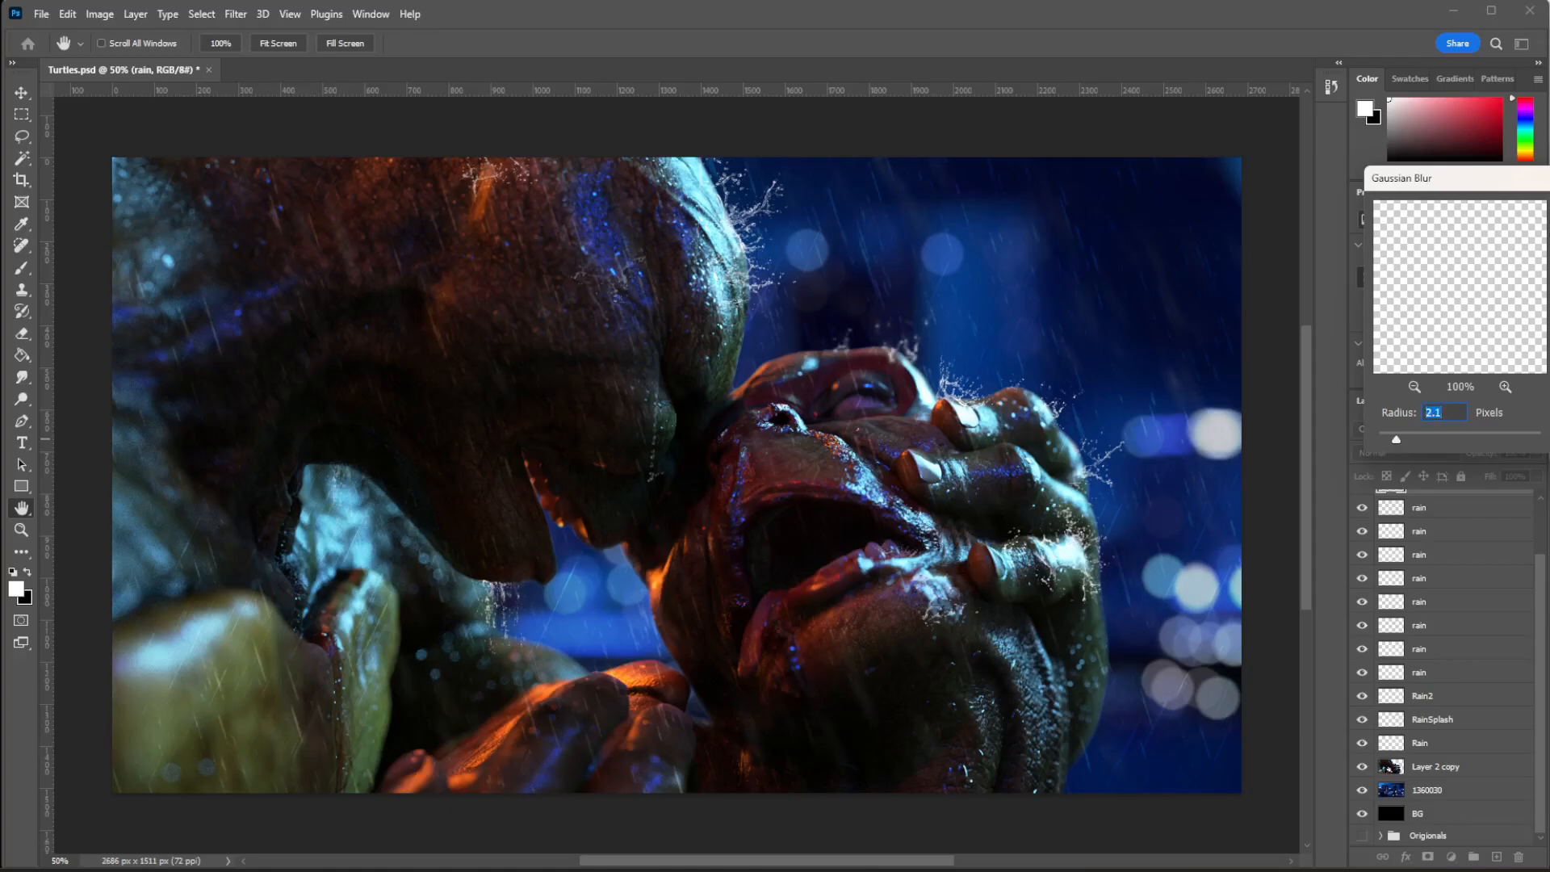
{"action": "key", "text": "Return"}
Extend the crown splash along the lower turtle's brow at 338 px and trim it with the 152 px eraser.
{"action": "right_click", "coordinate": [957, 347]}
{"action": "key", "text": "Return"}
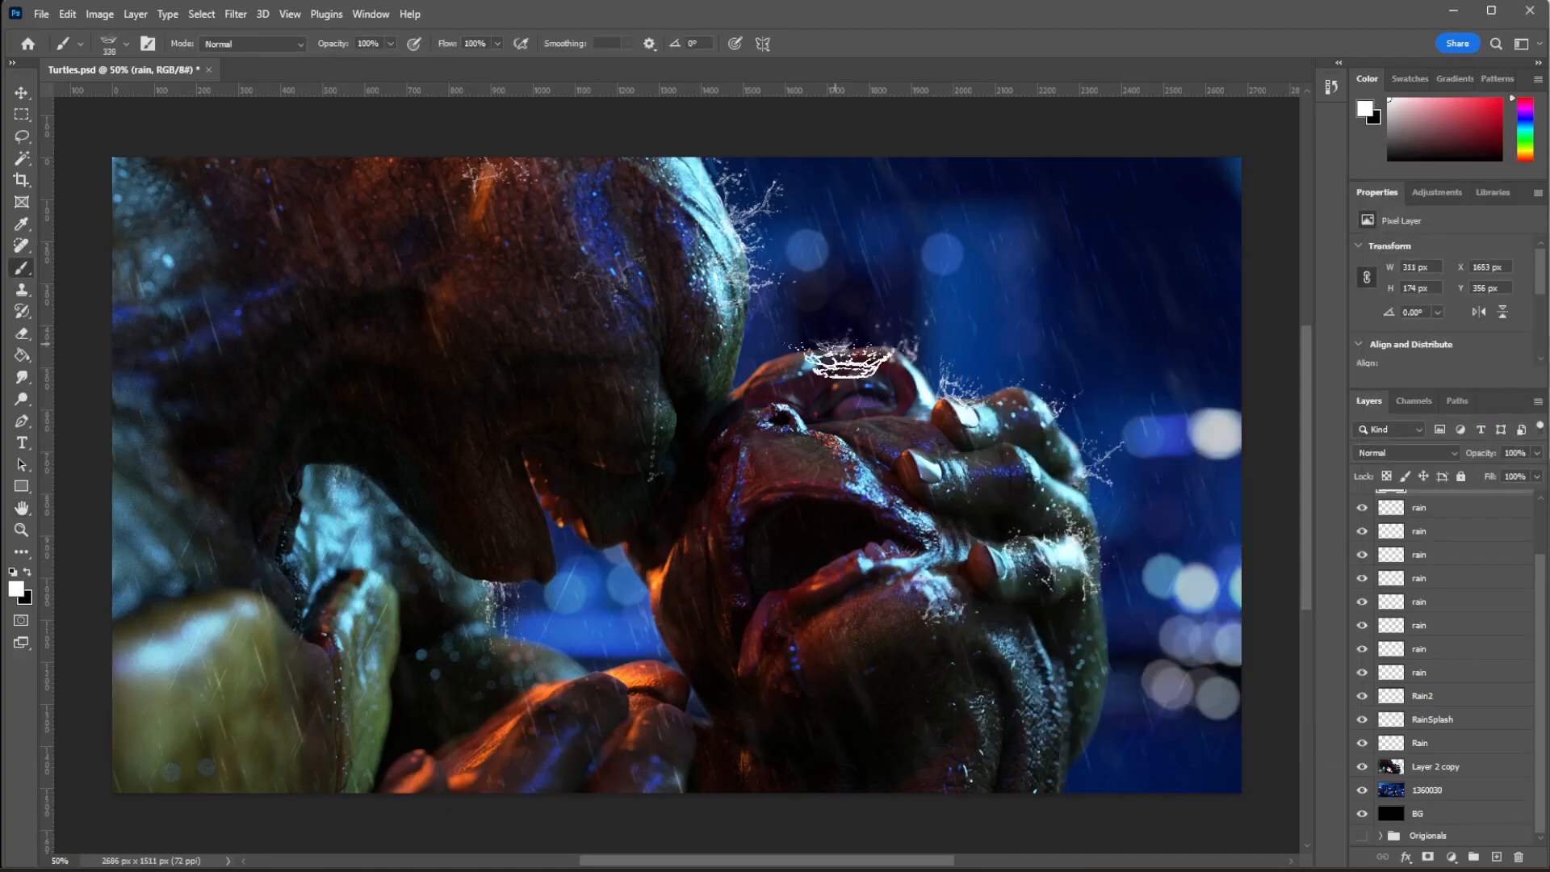
{"action": "key", "text": "e"}
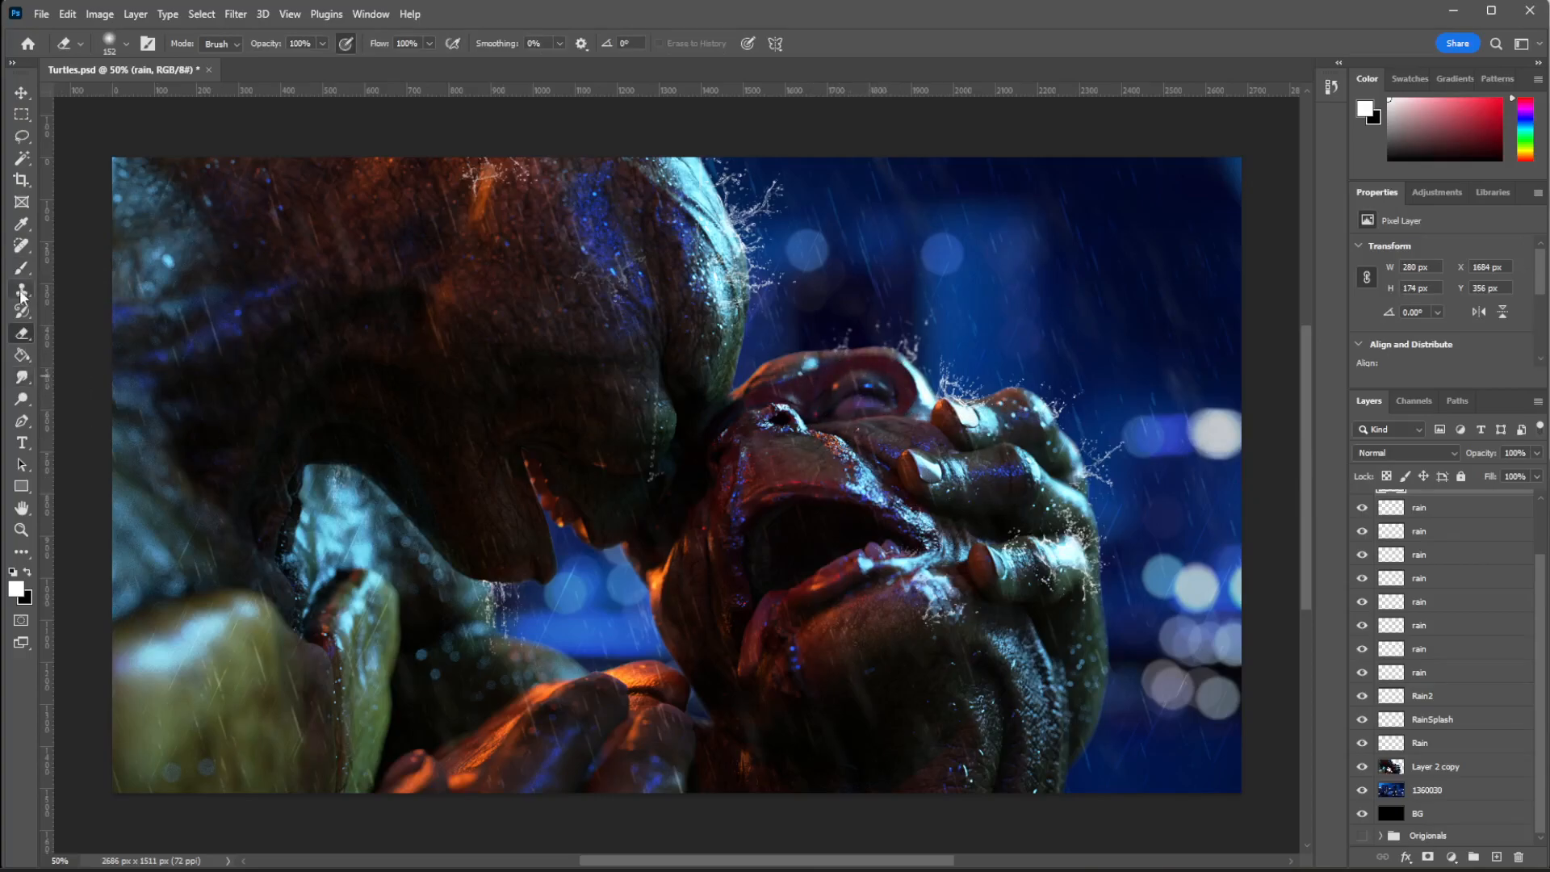
{"action": "key", "text": "b"}
Set the brow splash layer's blend mode to Linear Dodge (Add) and create another rain layer.
{"action": "left_click", "coordinate": [1401, 452]}
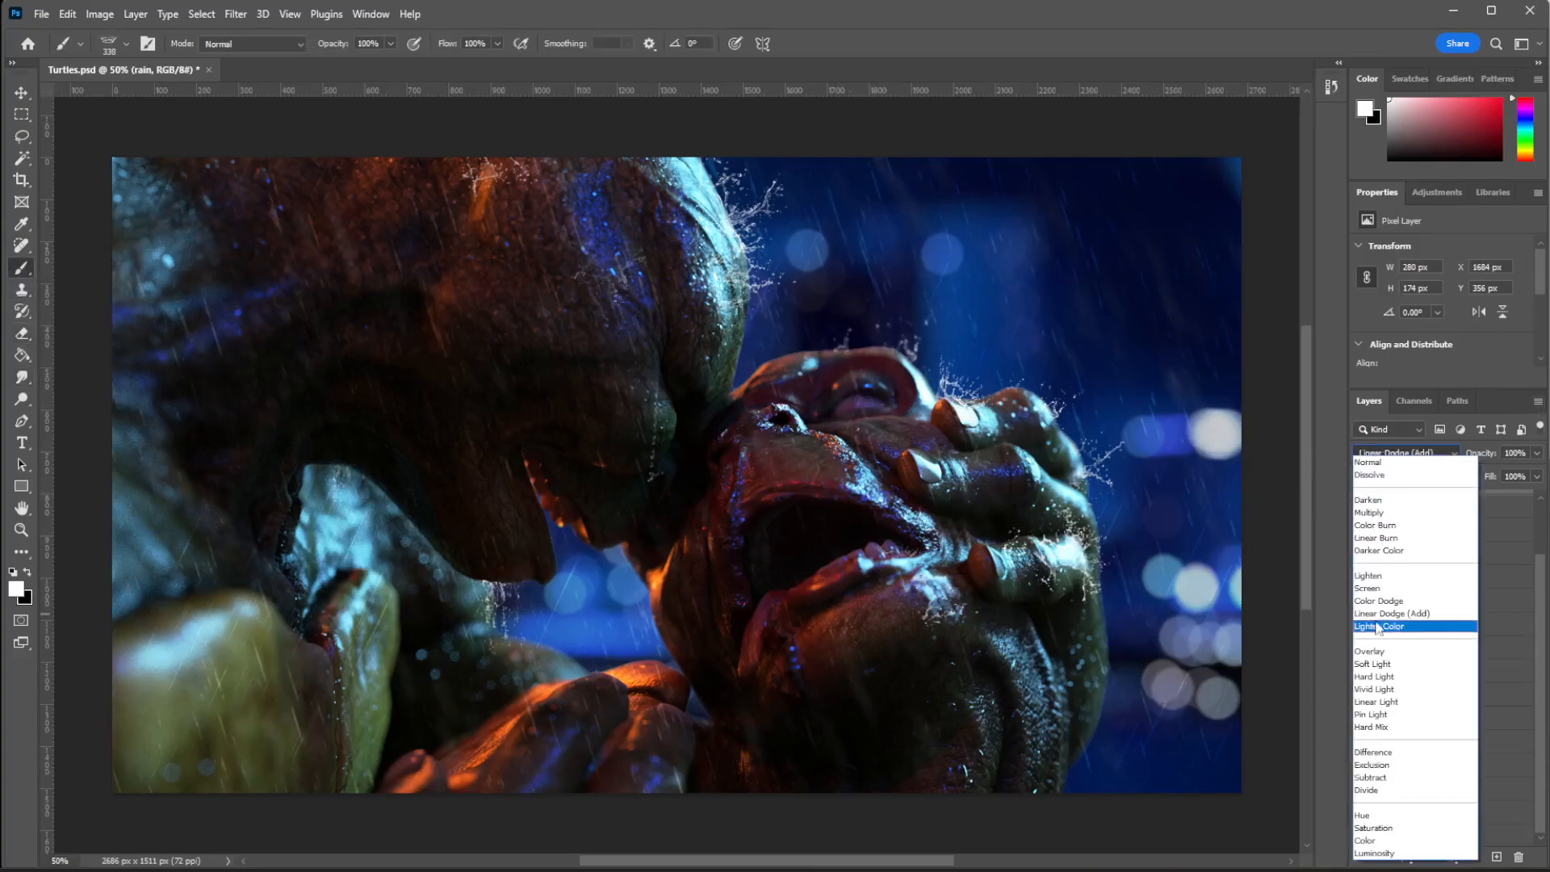
{"action": "key", "text": "Escape"}
{"action": "key", "text": "ctrl+shift+n"}
{"action": "key", "text": "Return"}
Stamp the 338 px splash rotated to -44° beside the lower turtle's brow and soften it with Gaussian Blur.
{"action": "right_click", "coordinate": [925, 338]}
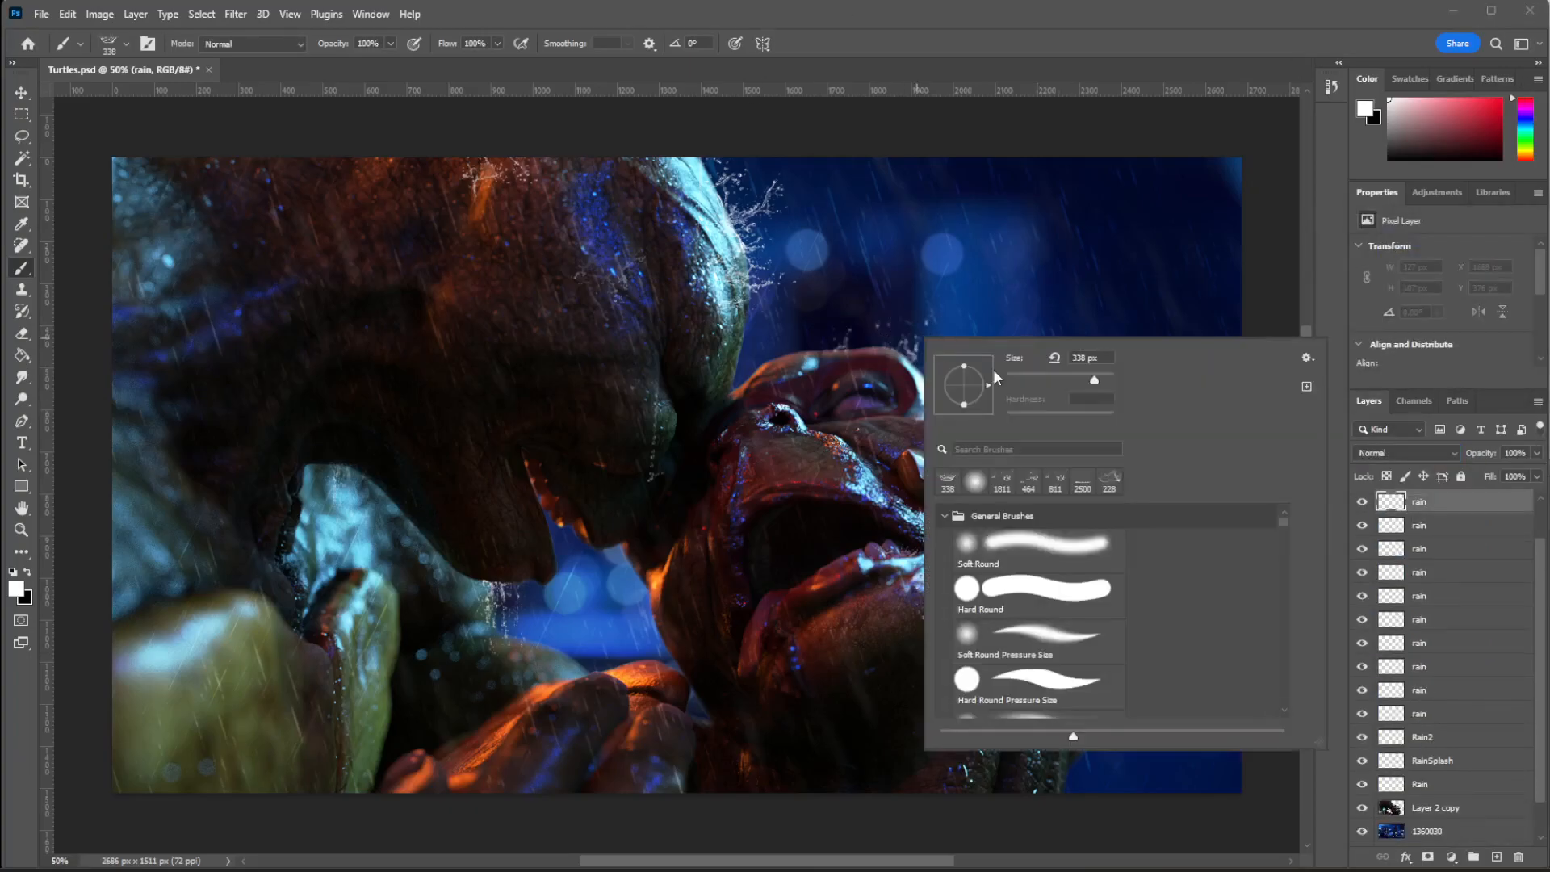
{"action": "key", "text": "Escape"}
{"action": "left_click", "coordinate": [236, 13]}
{"action": "mouse_move", "coordinate": [339, 231]}
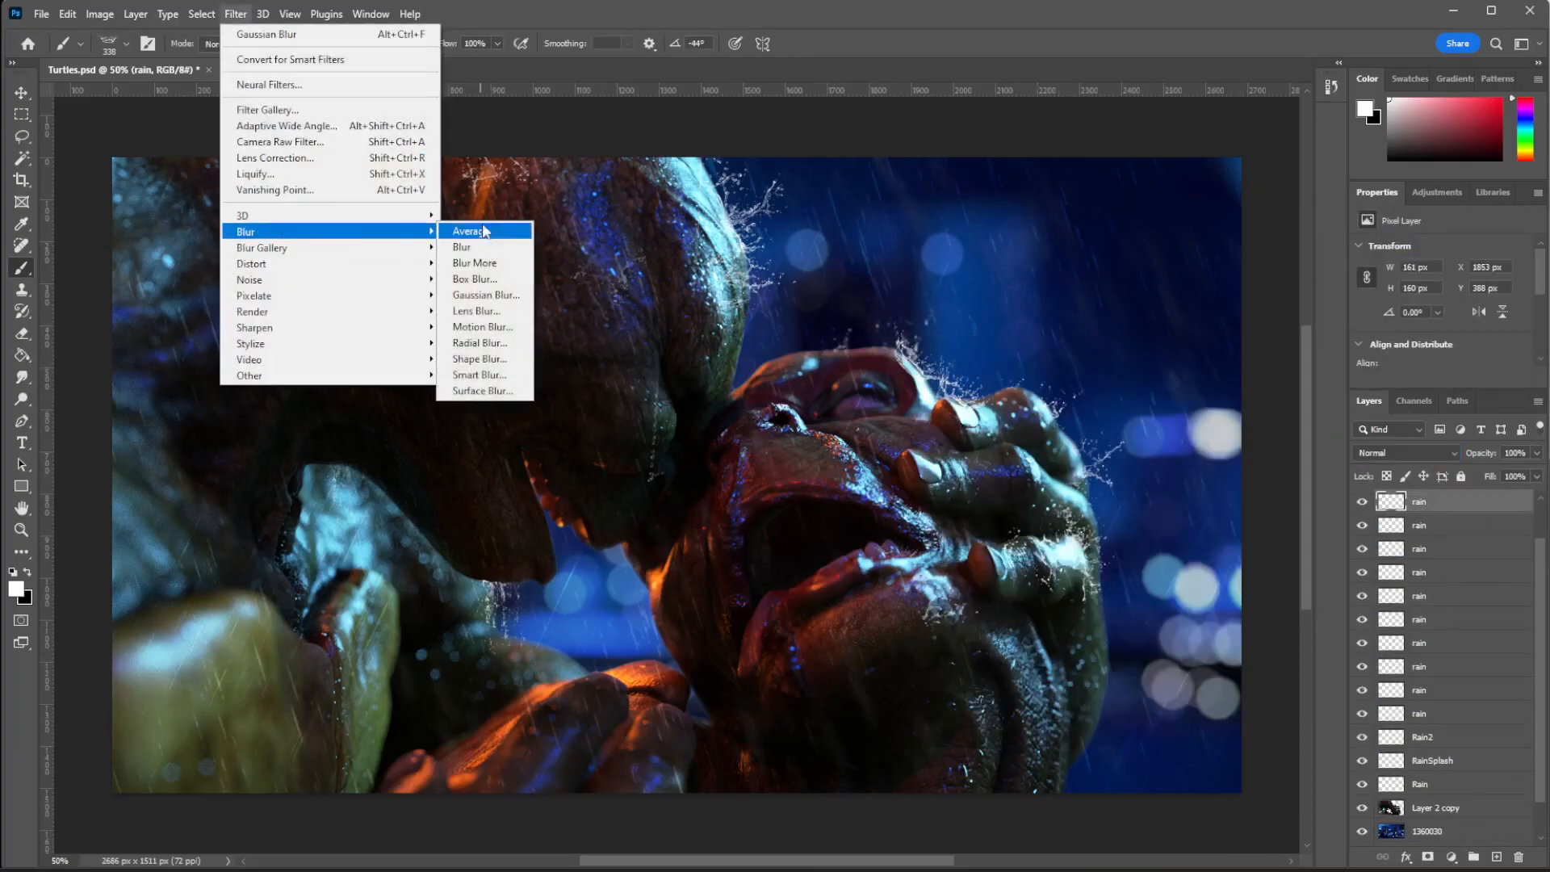
{"action": "left_click", "coordinate": [488, 295]}
{"action": "key", "text": "Return"}
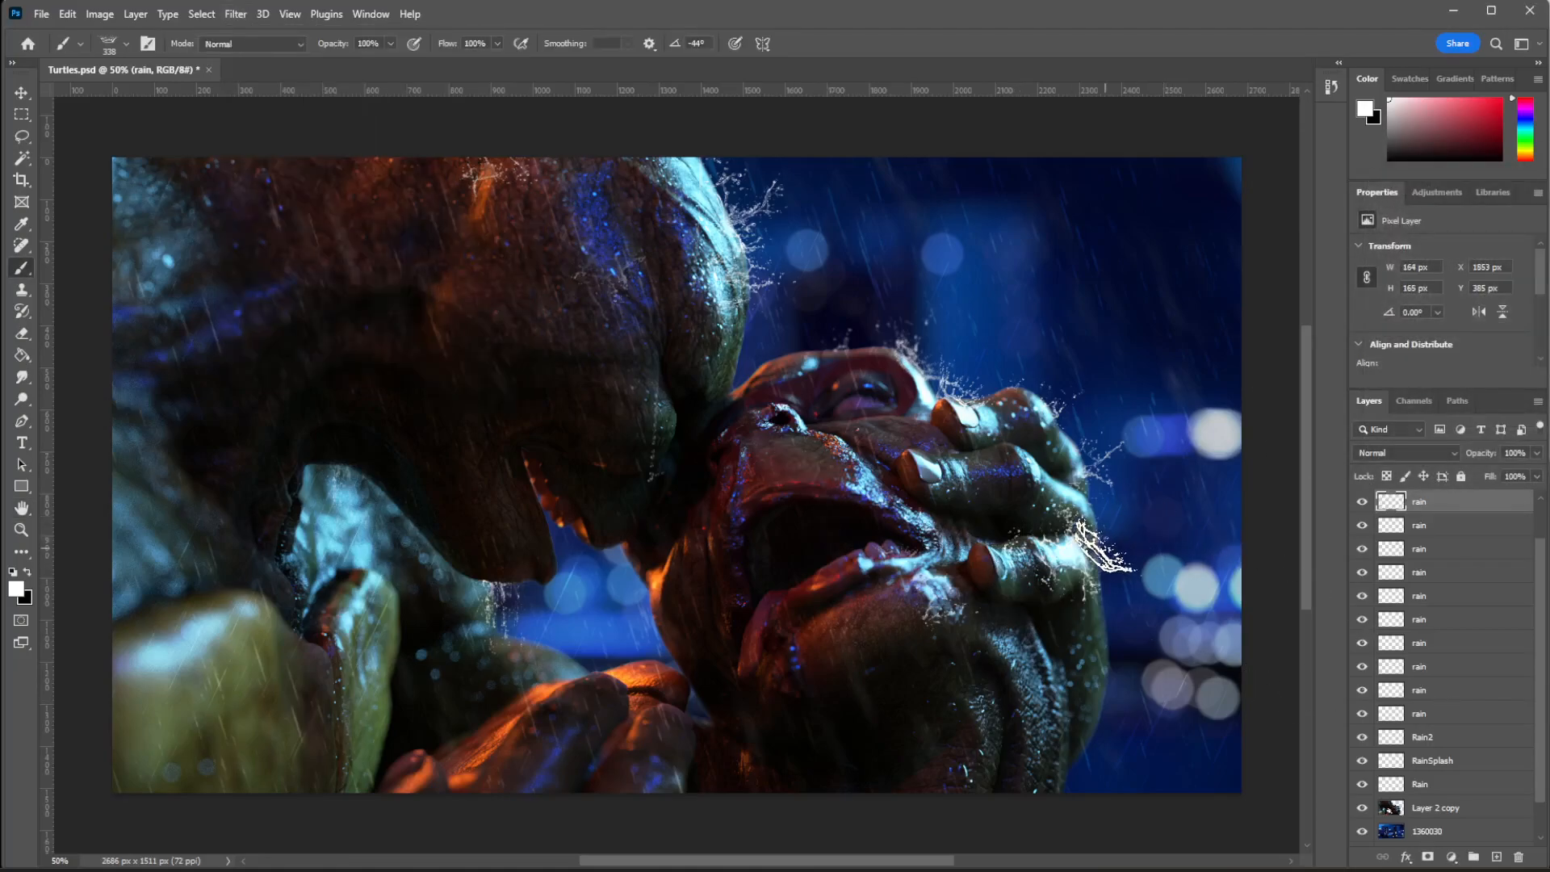
Try the splash brush at 199 px on the lower turtle's snout and mouth, undoing both stamps.
{"action": "right_click", "coordinate": [823, 464]}
{"action": "mouse_move", "coordinate": [895, 518]}
{"action": "left_mouse_down"}
{"action": "mouse_move", "coordinate": [899, 499]}
{"action": "mouse_move", "coordinate": [870, 497]}
{"action": "left_mouse_up"}
{"action": "left_click", "coordinate": [781, 454]}
{"action": "key", "text": "ctrl+z"}
{"action": "right_click", "coordinate": [798, 464]}
{"action": "left_click", "coordinate": [826, 504]}
{"action": "key", "text": "ctrl+z"}
Set the splash brush to 275 px at 13° and stamp it on the lower turtle's snout.
{"action": "right_click", "coordinate": [796, 437]}
{"action": "left_click_drag", "start_coordinate": [967, 478], "coordinate": [971, 478]}
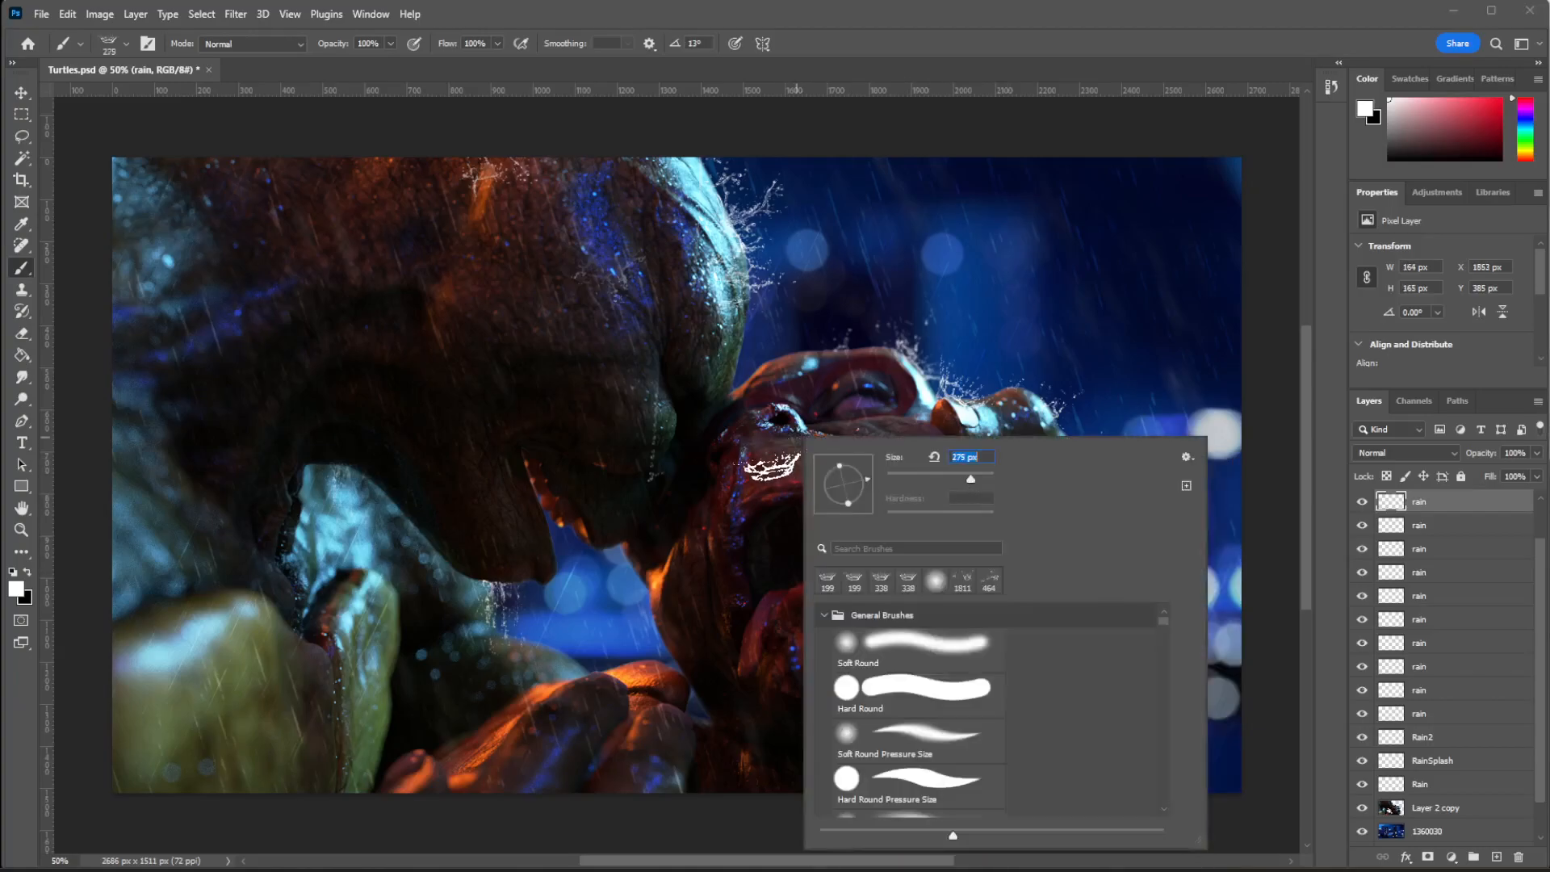
{"action": "left_click", "coordinate": [1279, 401]}
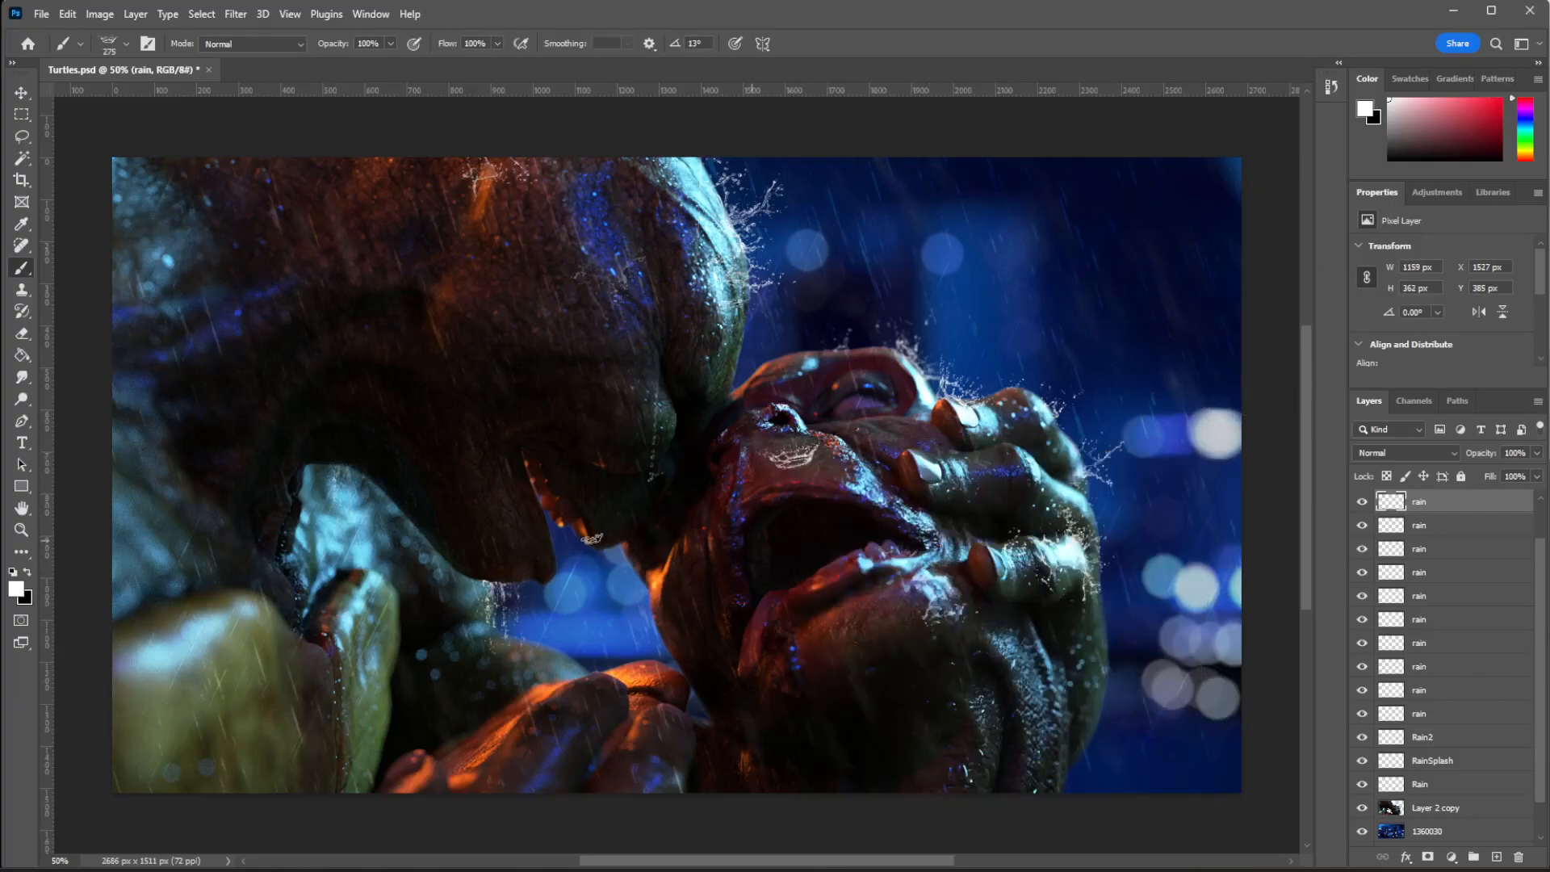
Reduce the eraser to 102 px and erase the splash on the lower turtle's snout.
{"action": "key", "text": "e"}
{"action": "left_click_drag", "start_coordinate": [813, 492], "coordinate": [794, 477]}
{"action": "right_click", "coordinate": [820, 523]}
{"action": "left_click_drag", "start_coordinate": [953, 500], "coordinate": [944, 500]}
{"action": "left_click_drag", "start_coordinate": [794, 470], "coordinate": [808, 476]}
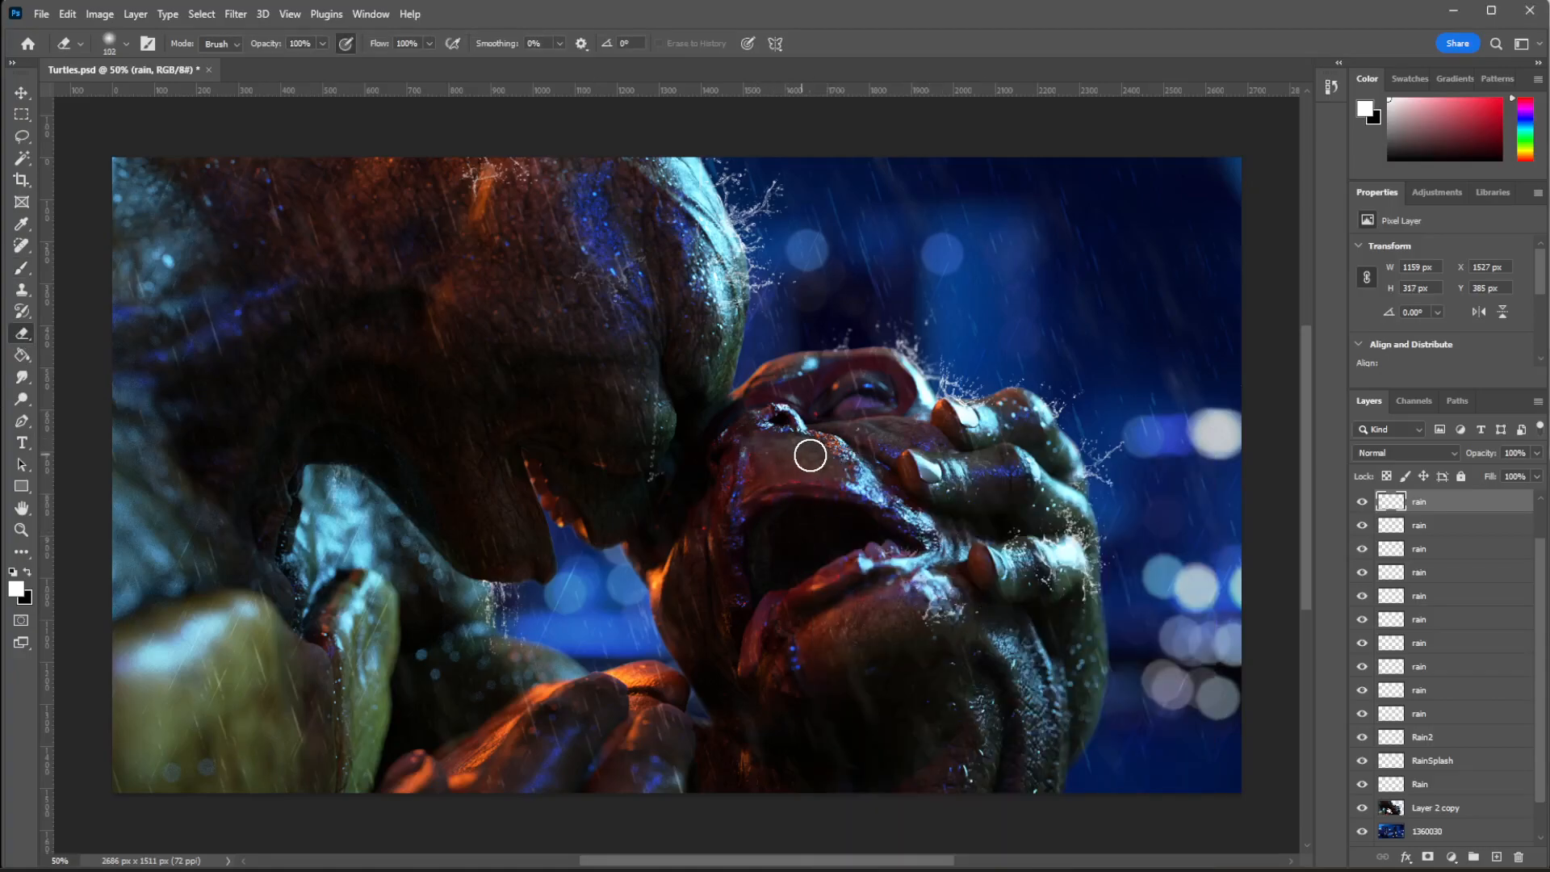
Try the splash brush at 202 px and 0° on the lower turtle's snout.
{"action": "left_click", "coordinate": [22, 269]}
{"action": "right_click", "coordinate": [908, 410]}
{"action": "left_click_drag", "start_coordinate": [1095, 450], "coordinate": [1081, 451]}
{"action": "left_click", "coordinate": [802, 454]}
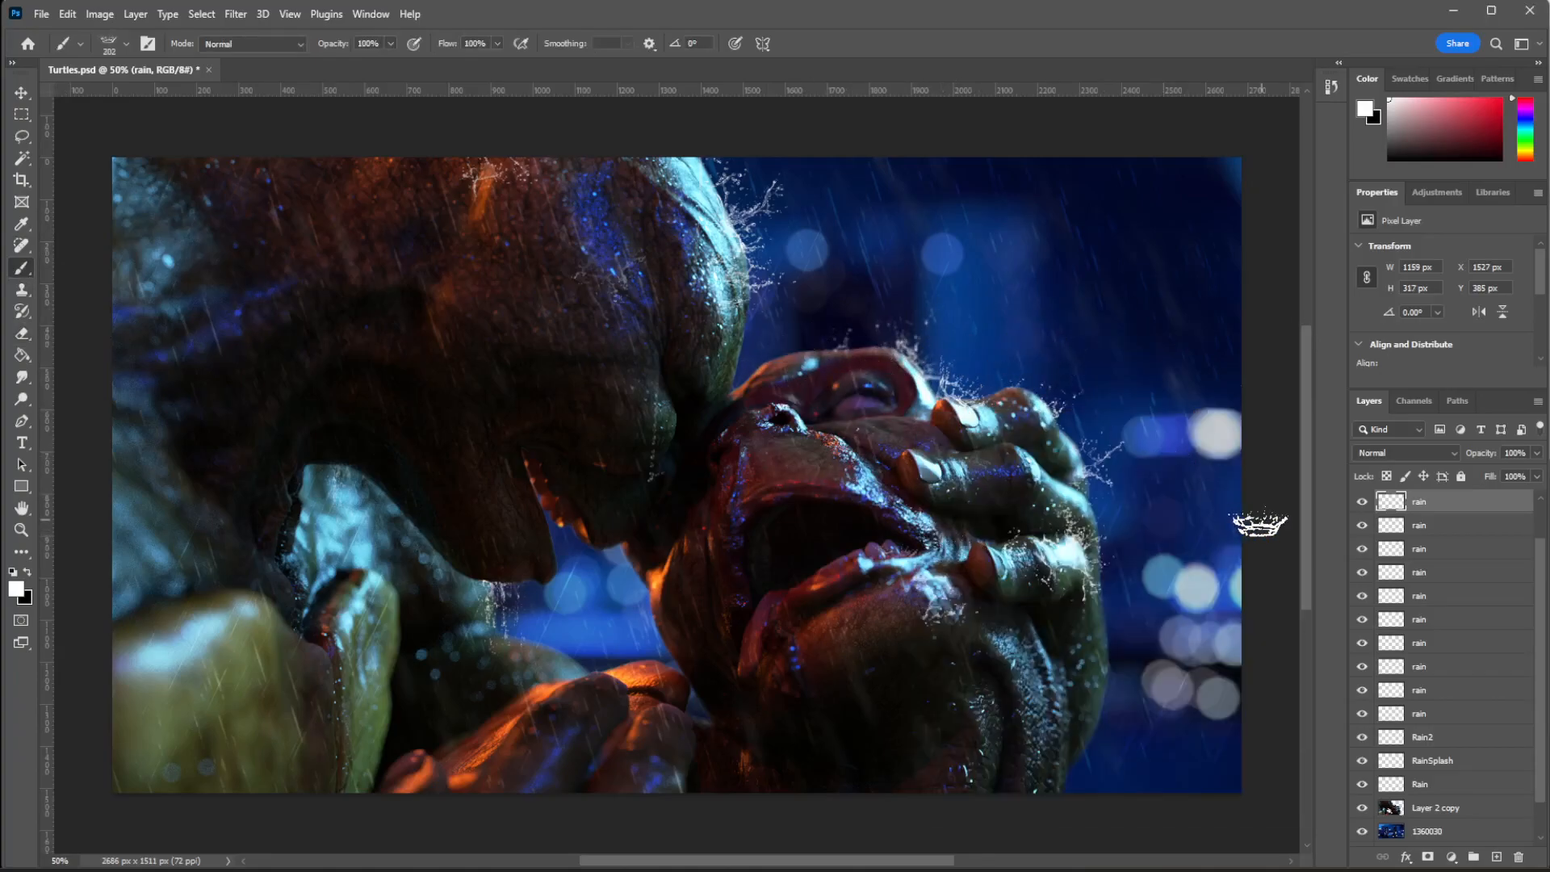
Try the vertical drip tip at 291 px and 202 px beneath the upper turtle's mouth.
{"action": "key", "text": "."}
{"action": "right_click", "coordinate": [879, 643]}
{"action": "left_click_drag", "start_coordinate": [1065, 497], "coordinate": [1054, 497]}
{"action": "left_click", "coordinate": [542, 620]}
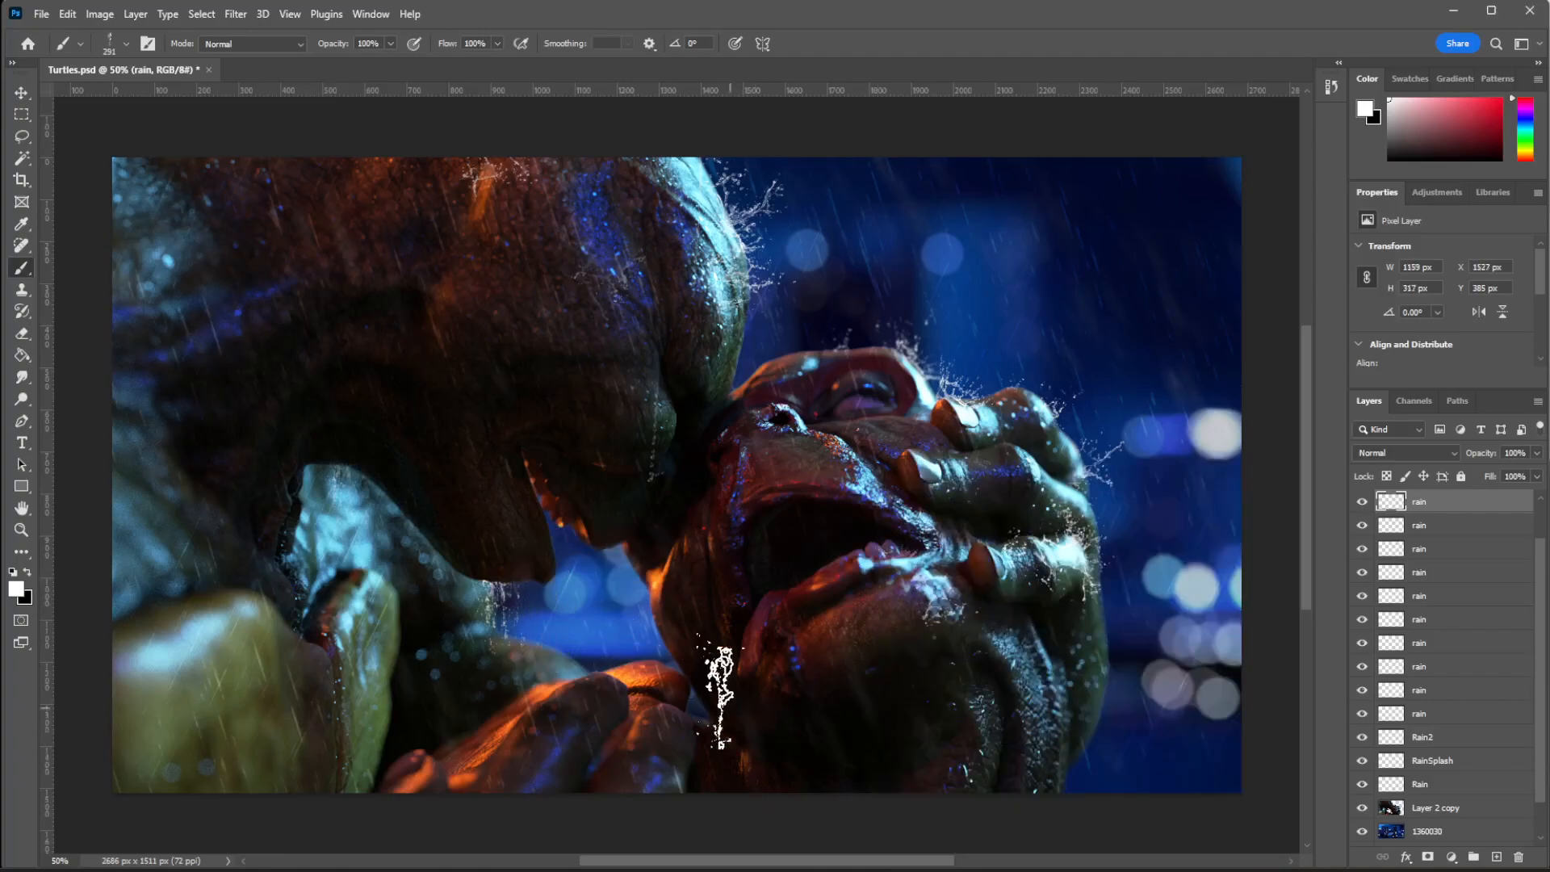
{"action": "right_click", "coordinate": [825, 575]}
{"action": "left_click", "coordinate": [606, 567]}
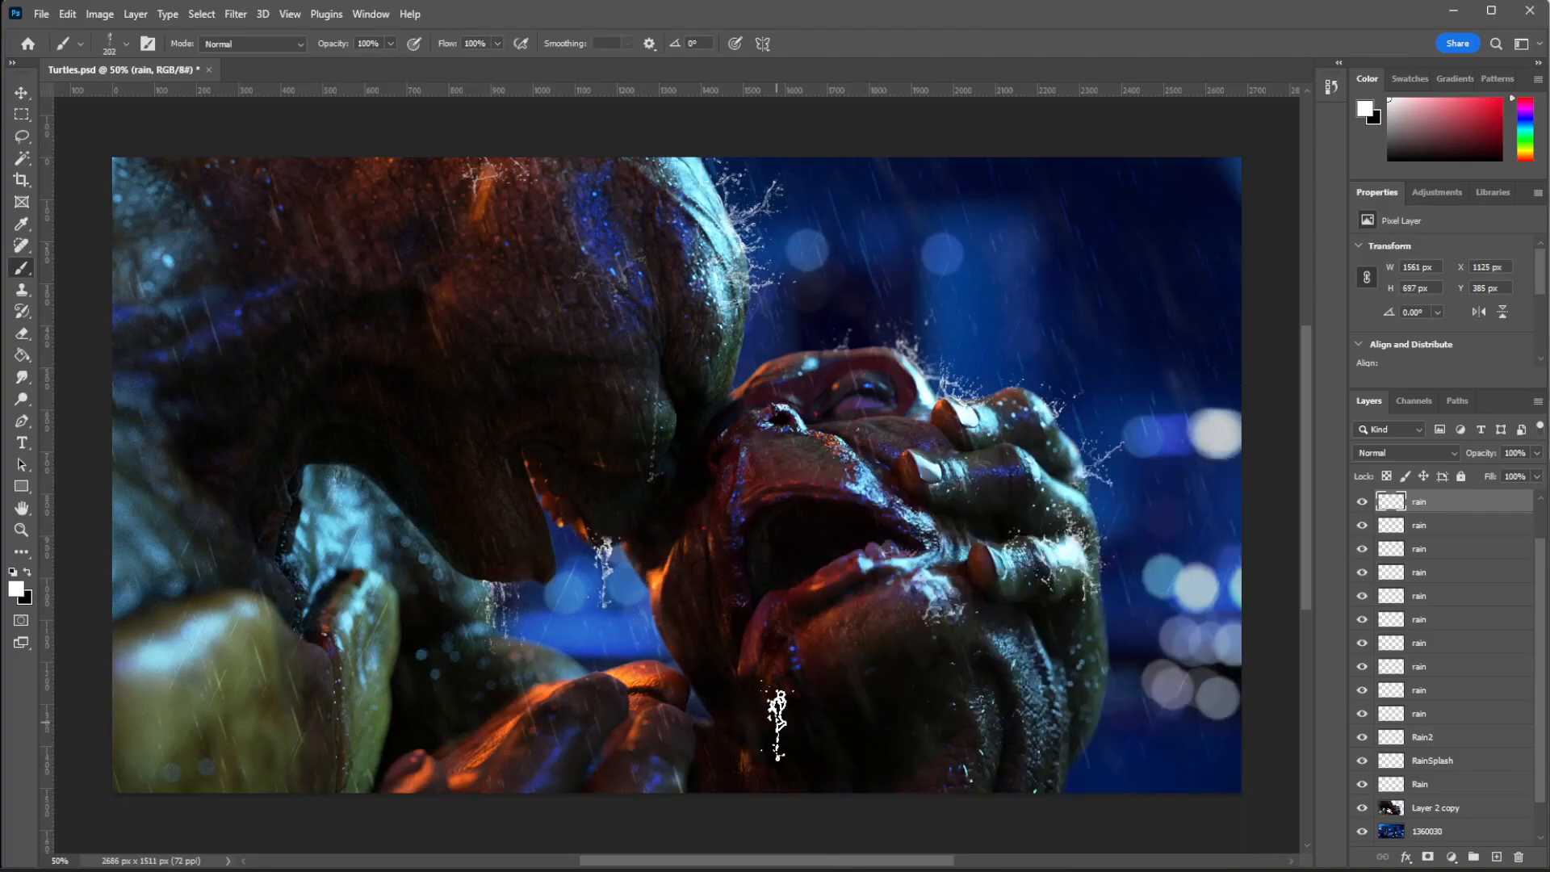
Create a separate rain layer for the drips.
{"action": "key", "text": "ctrl+shift+n"}
{"action": "type", "text": "rain"}
{"action": "key", "text": "Return"}
Stamp the 202 px drip beneath the upper turtle's mouth and thin it out with the 102 px eraser.
{"action": "left_click", "coordinate": [599, 569]}
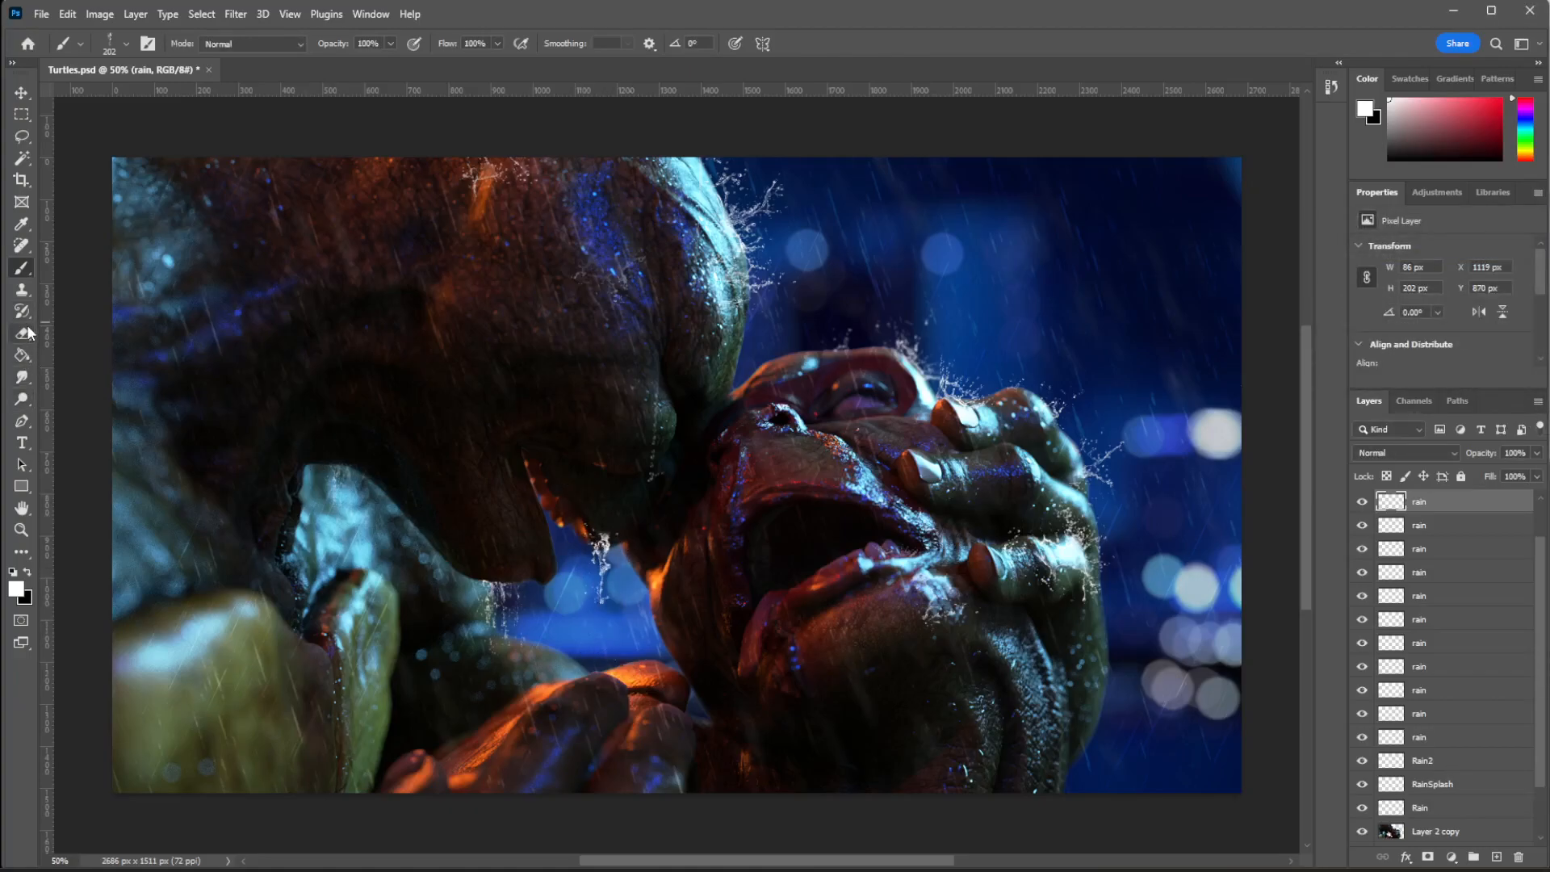
{"action": "left_click", "coordinate": [28, 333]}
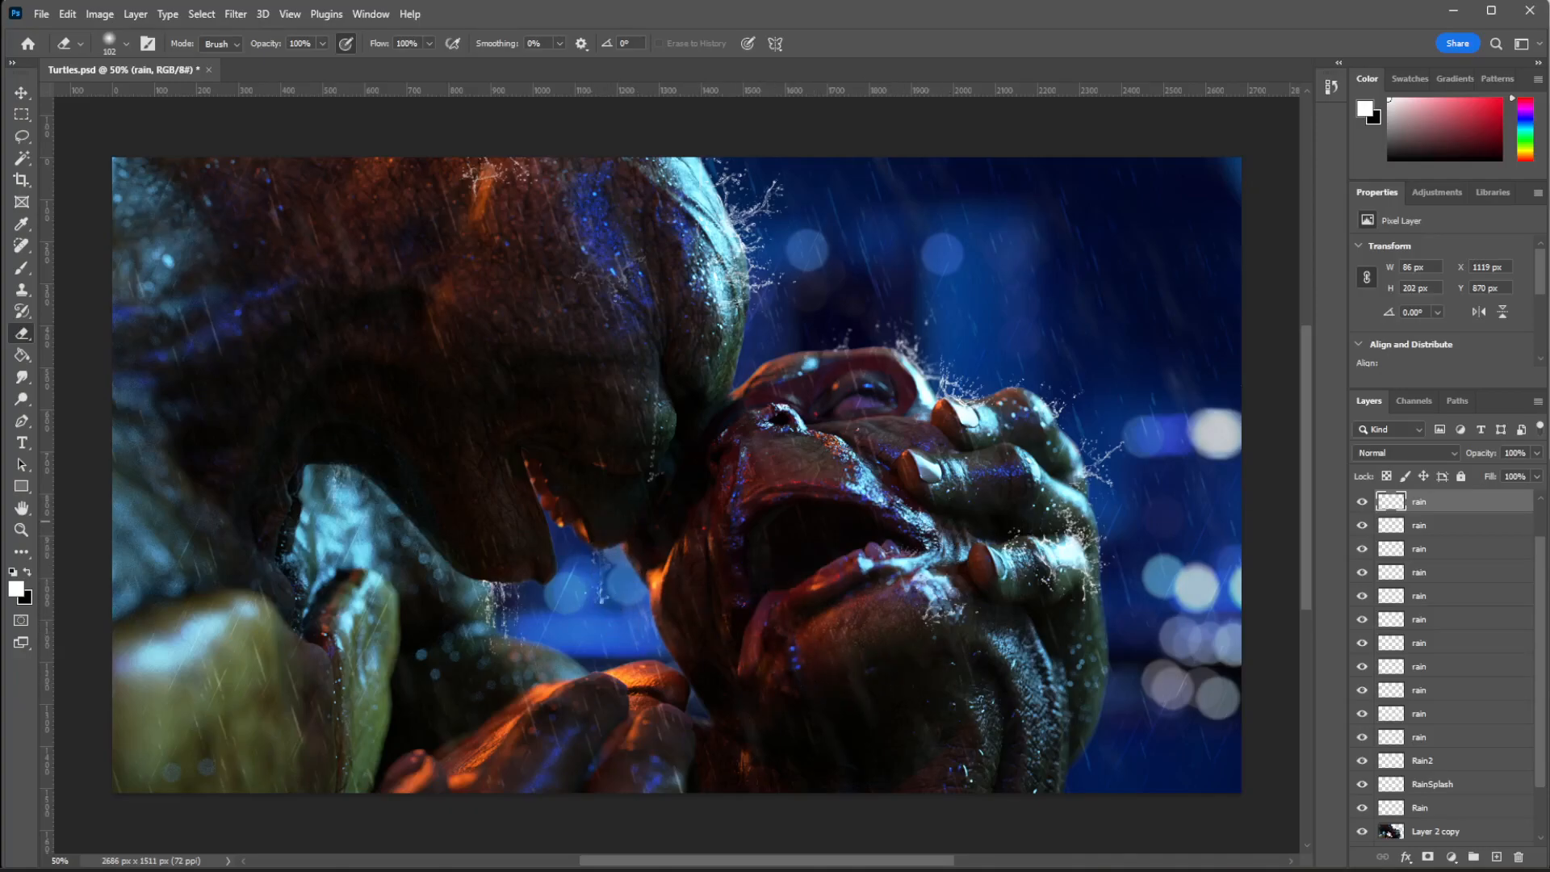
{"action": "key", "text": "b"}
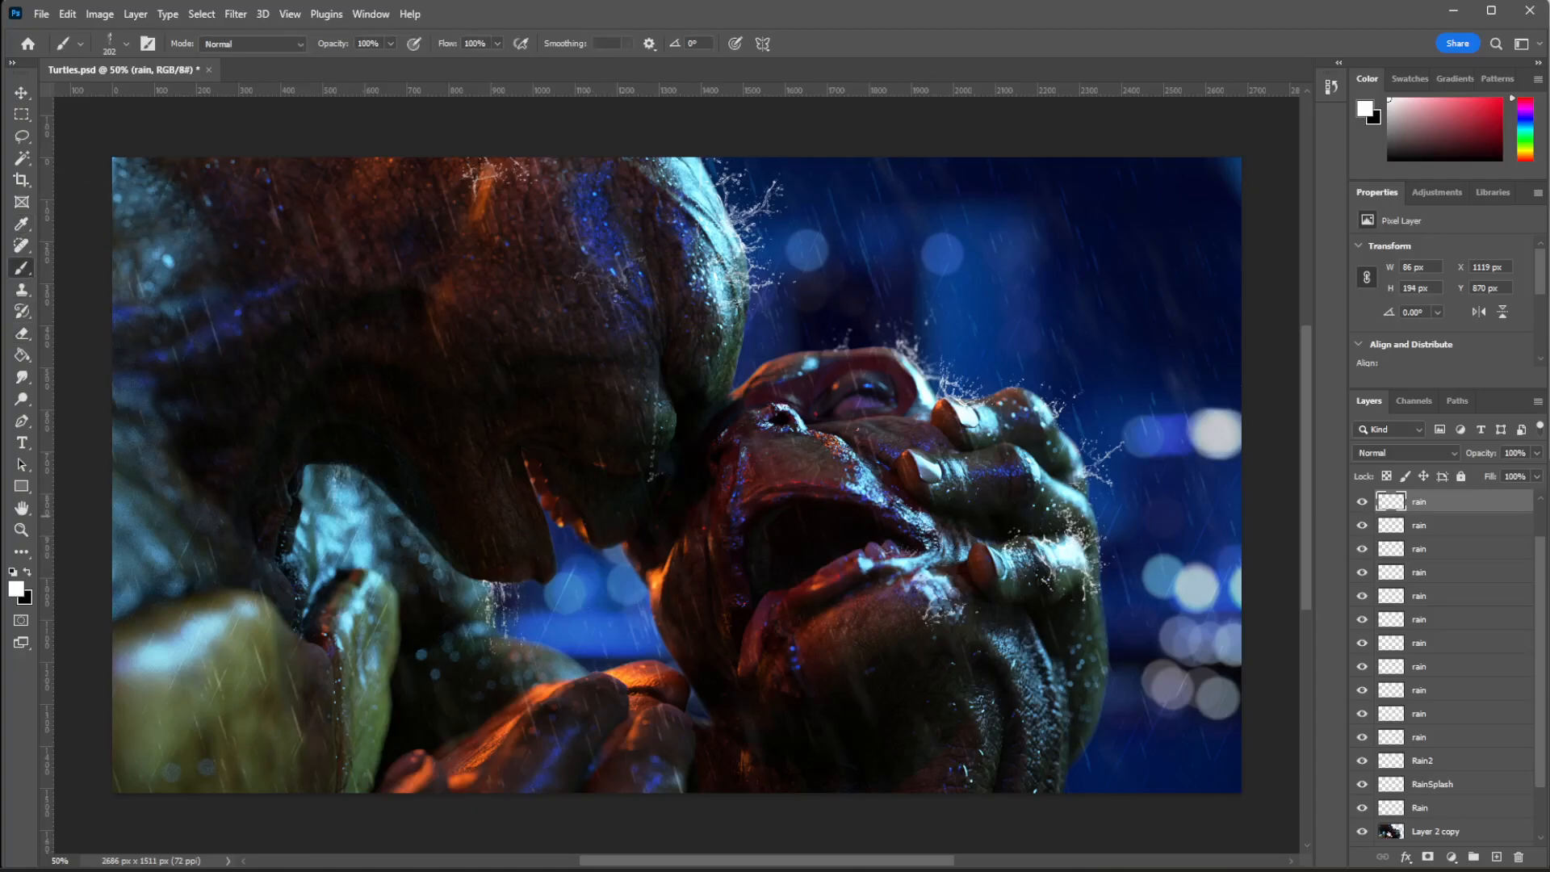
Reduce the long drip tip from 1000 px to 174 px and stamp small drips beneath the turtles' skin edges.
{"action": "key", "text": "period"}
{"action": "key", "text": "period"}
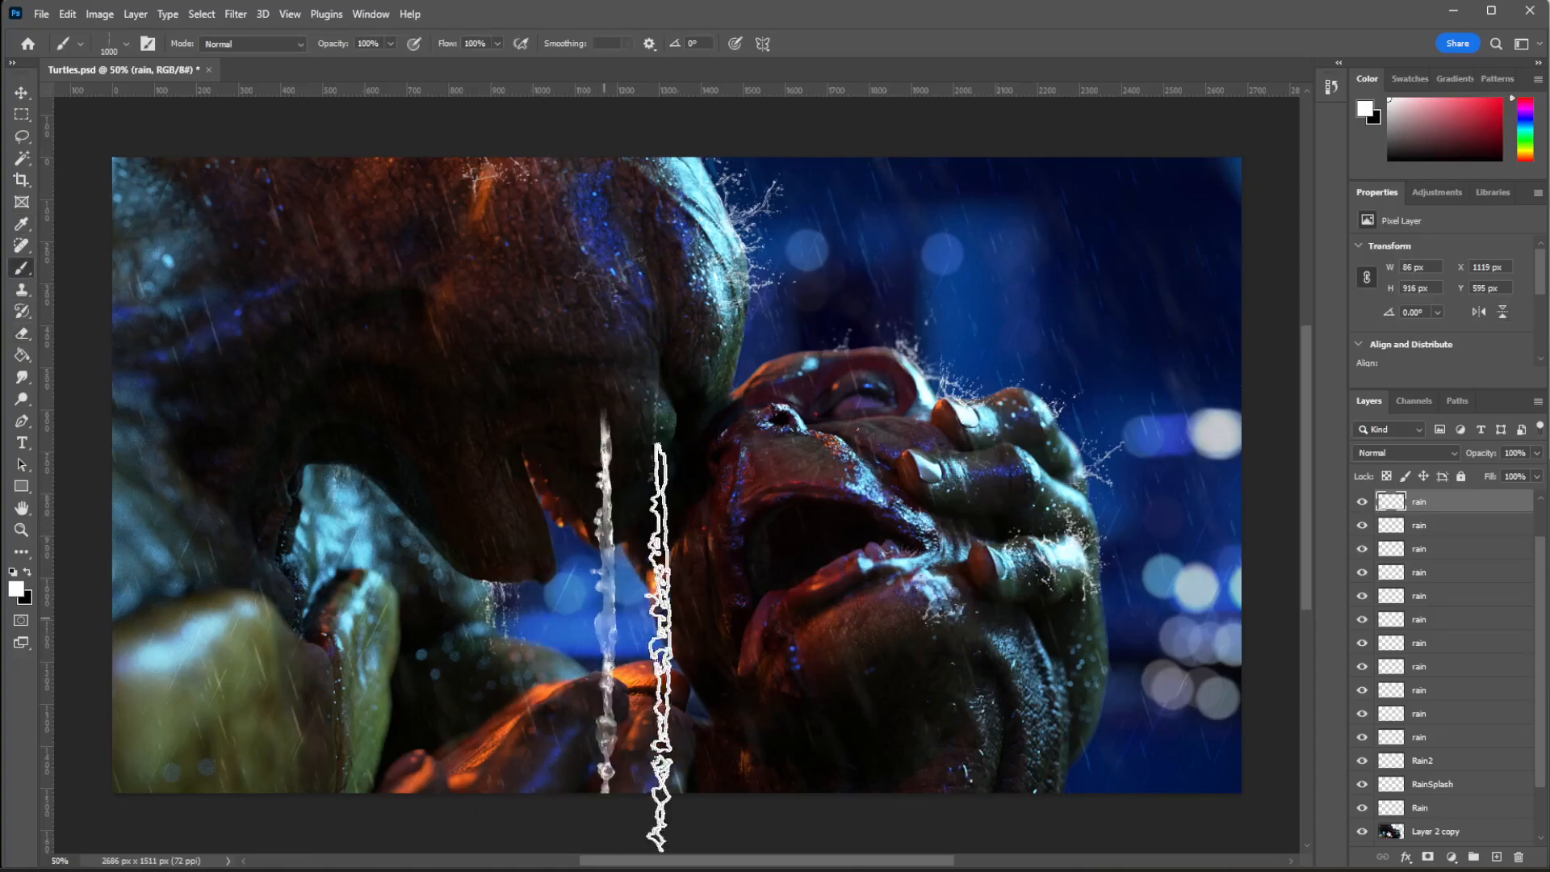
{"action": "right_click", "coordinate": [645, 488]}
{"action": "left_click_drag", "start_coordinate": [830, 501], "coordinate": [807, 497]}
{"action": "left_click", "coordinate": [591, 574]}
{"action": "left_click", "coordinate": [518, 617]}
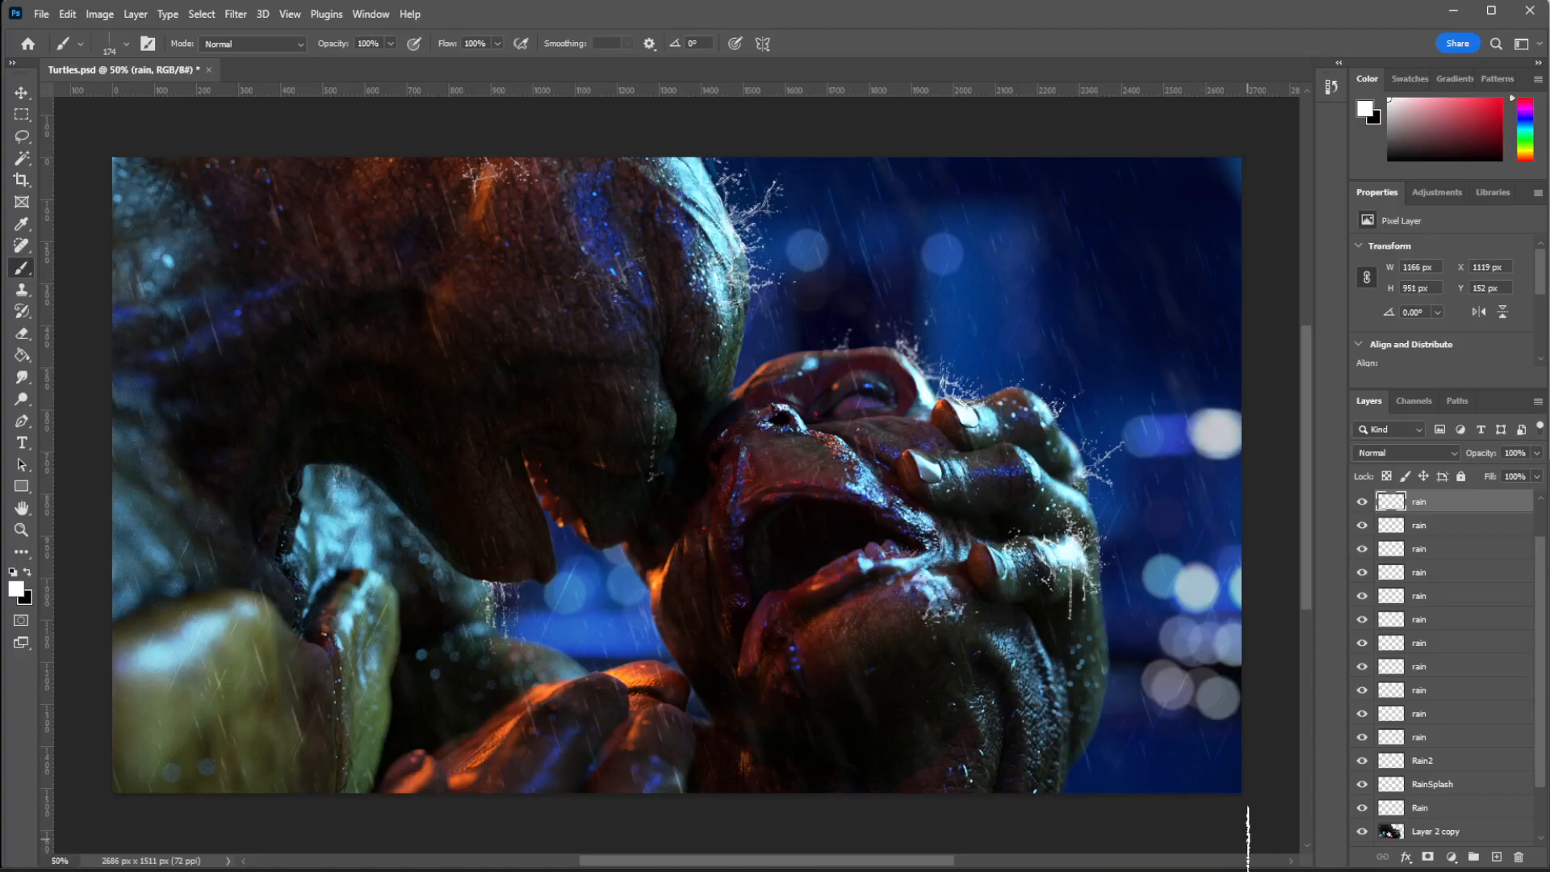
Try further drip tips over the lower turtle's mouth and across the canvas, undoing the stamps.
{"action": "key", "text": "period"}
{"action": "key", "text": "period"}
{"action": "key", "text": "period"}
{"action": "left_click", "coordinate": [908, 517]}
{"action": "key", "text": "ctrl+z"}
{"action": "left_click_drag", "start_coordinate": [1130, 646], "coordinate": [186, 630]}
{"action": "key", "text": "ctrl+z"}
Set the drip tip to 190 px, stamp drips on the lower turtle's fingers and lower lip, and switch to the eraser.
{"action": "key", "text": "period"}
{"action": "right_click", "coordinate": [1037, 443]}
{"action": "double_click", "coordinate": [1126, 649]}
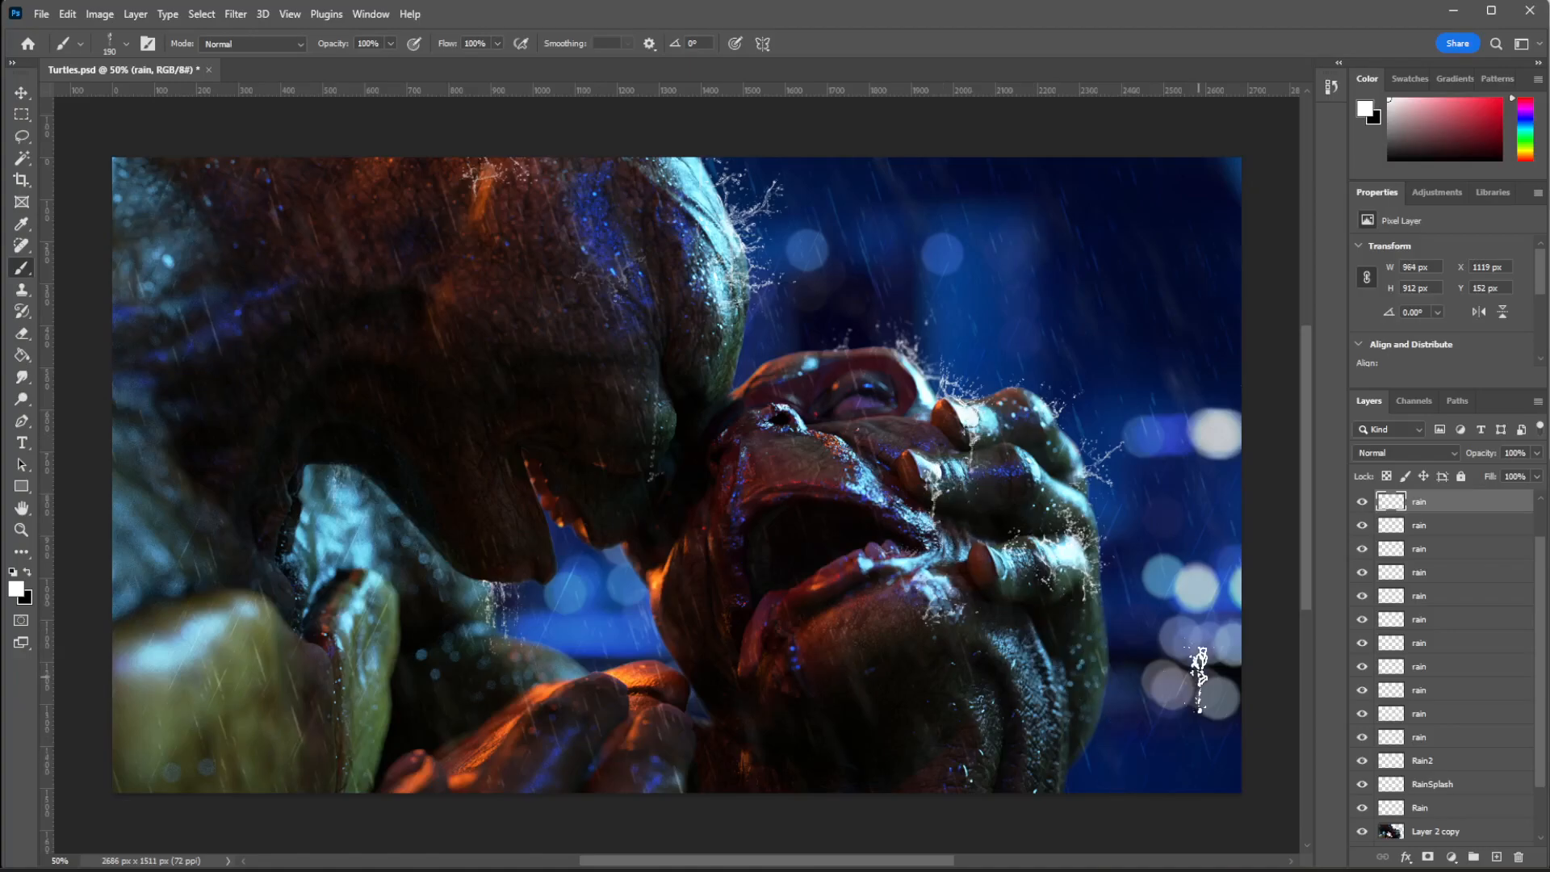
{"action": "left_click", "coordinate": [905, 590]}
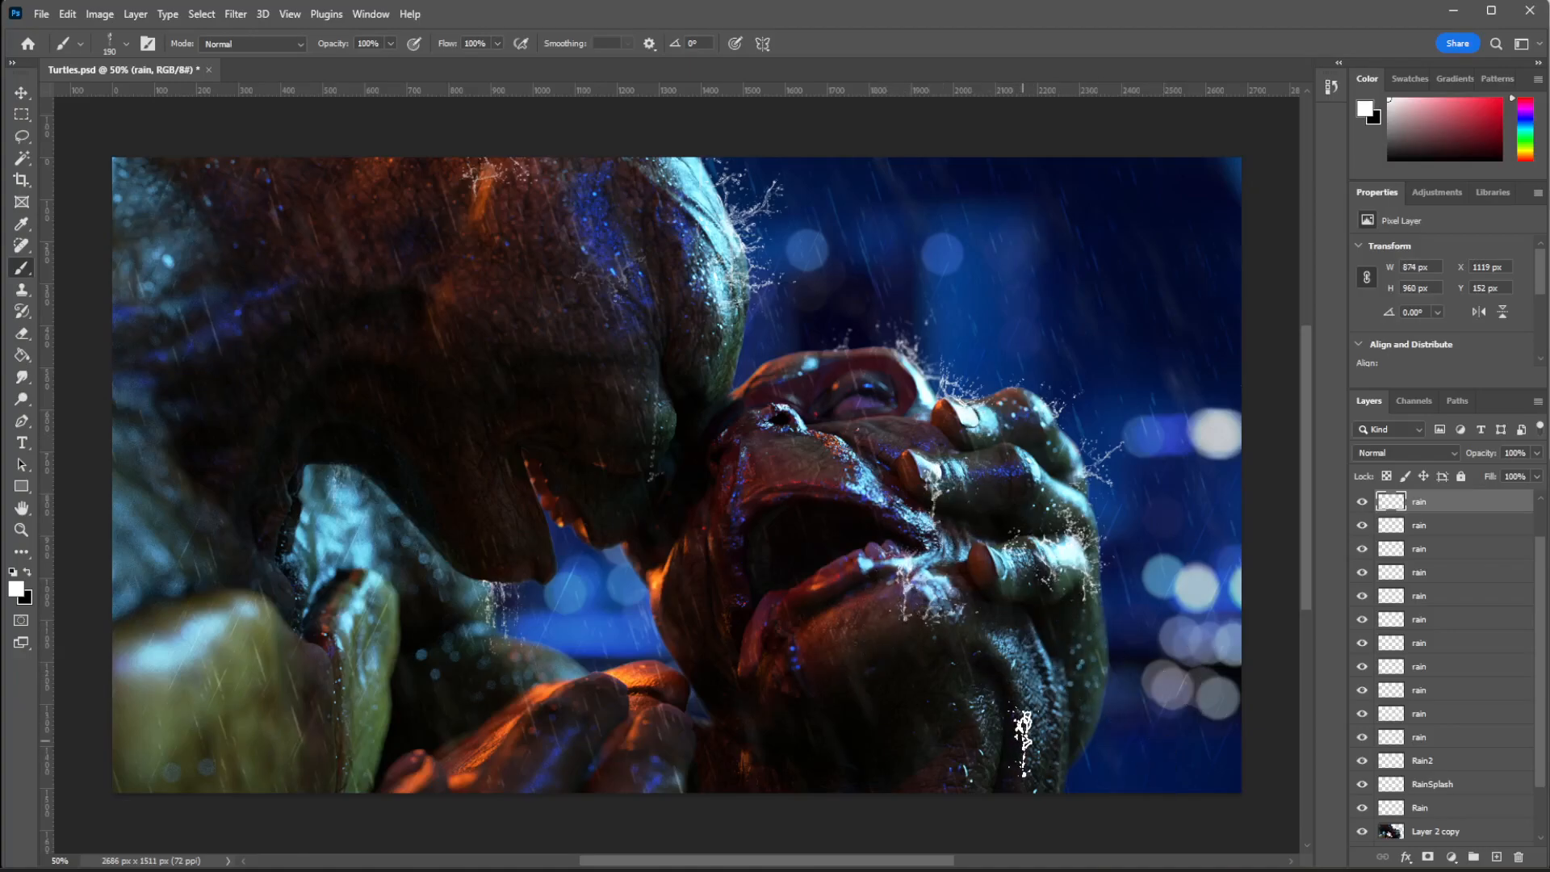
{"action": "key", "text": "e"}
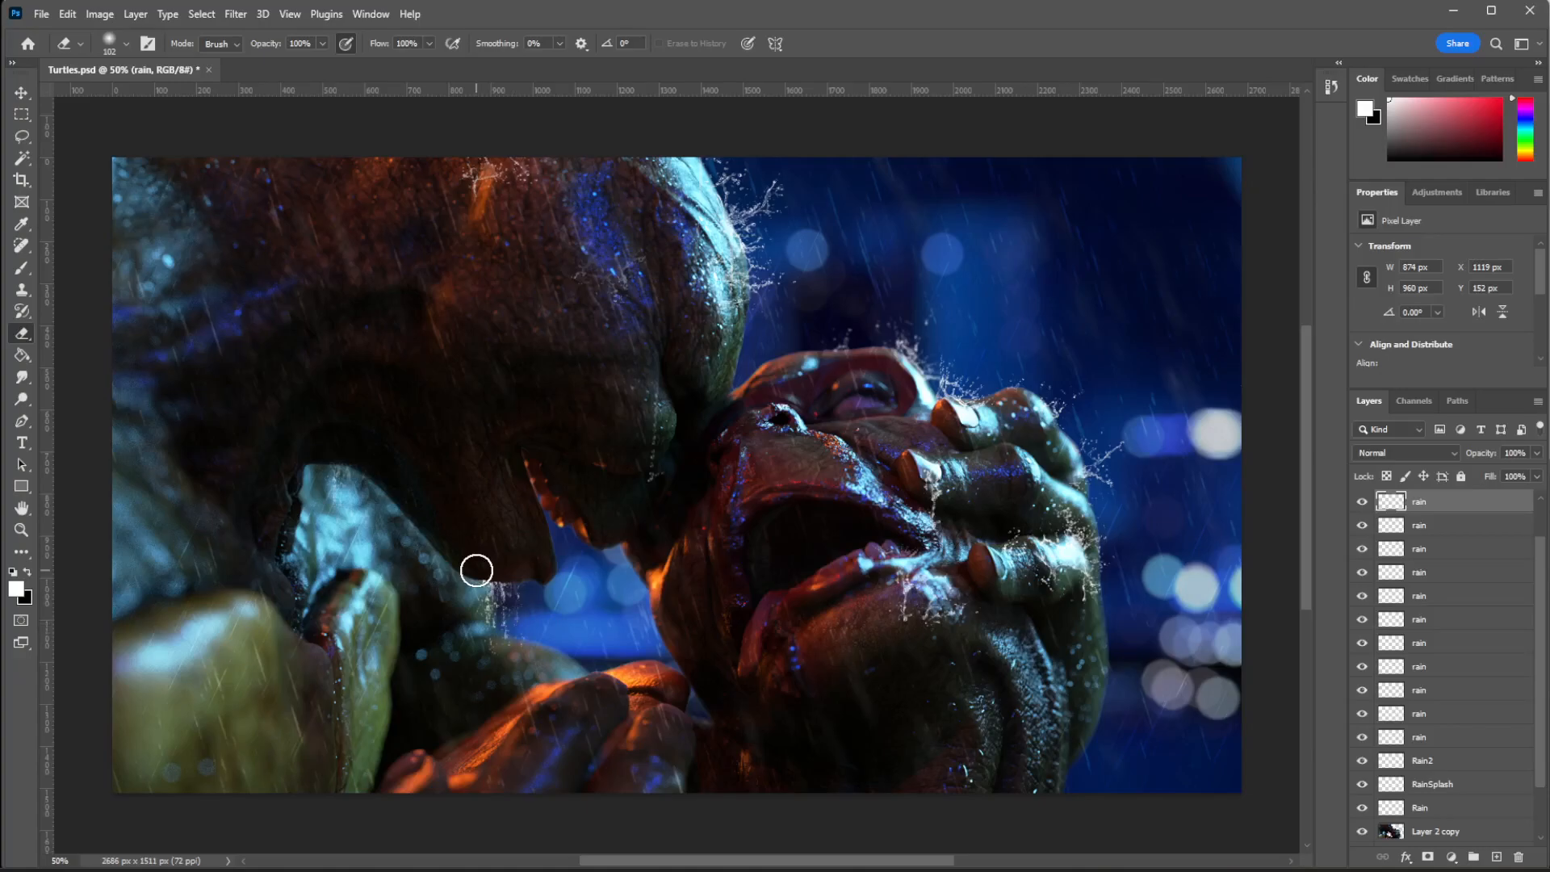
Stamp a 269 px crown splash on the orange-lit hand at the lower edge, on a new layer named rain.
{"action": "left_click", "coordinate": [22, 268]}
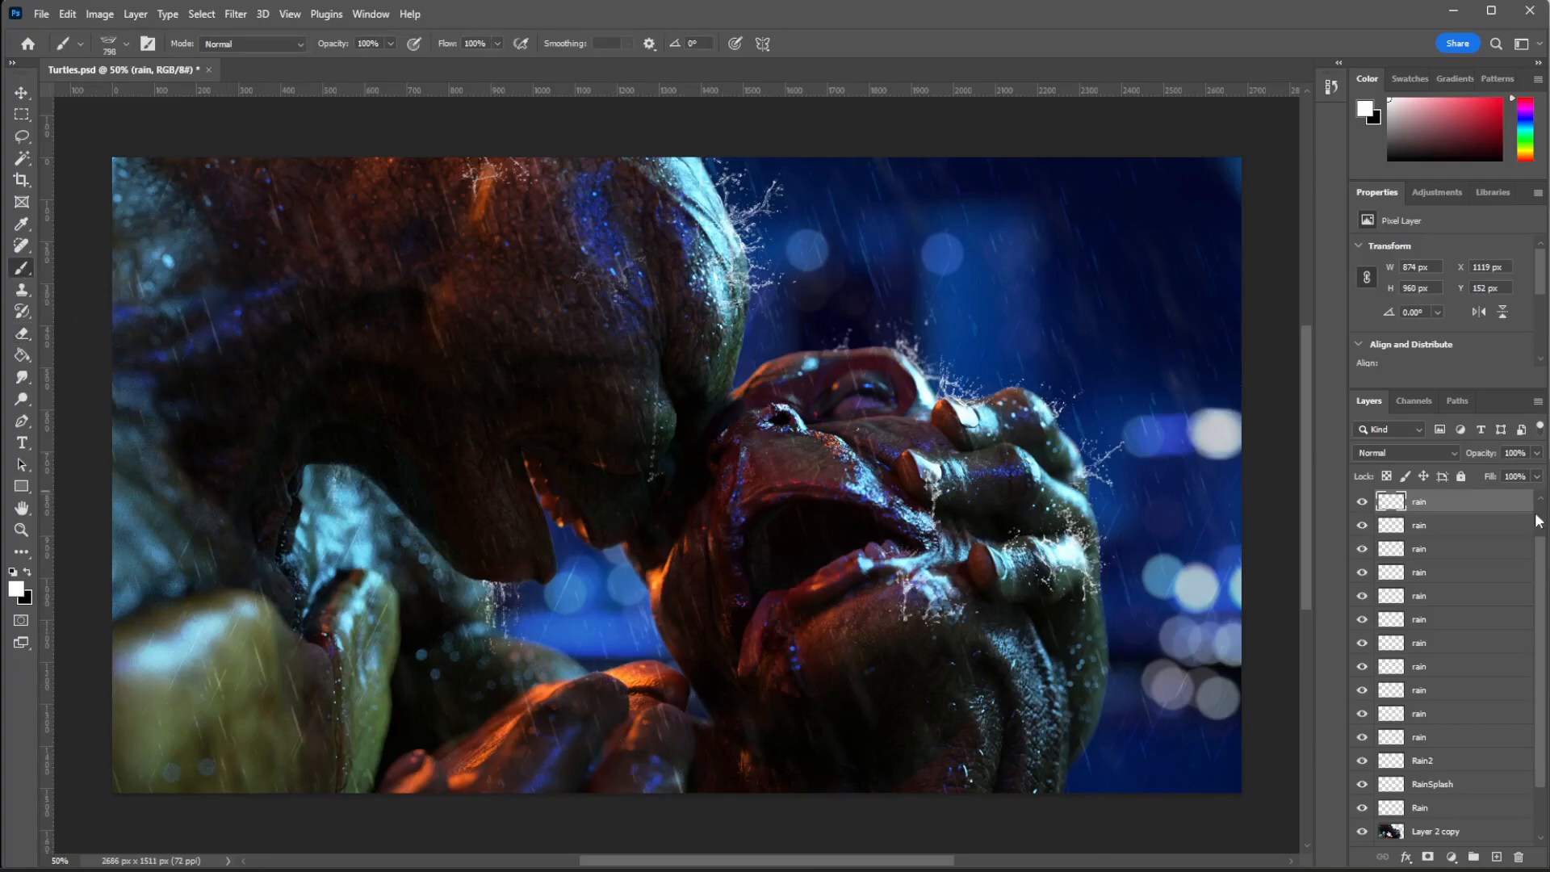
{"action": "right_click", "coordinate": [837, 559]}
{"action": "left_click", "coordinate": [841, 495]}
{"action": "left_click", "coordinate": [581, 681]}
{"action": "left_click", "coordinate": [595, 672]}
{"action": "key", "text": "ctrl+z"}
{"action": "key", "text": "ctrl+shift+n"}
{"action": "type", "text": "rain"}
{"action": "key", "text": "Return"}
{"action": "left_click", "coordinate": [569, 694]}
Soften the new hand splash with a 2.2 px Gaussian Blur and switch to the eraser.
{"action": "left_click", "coordinate": [235, 14]}
{"action": "mouse_move", "coordinate": [376, 238]}
{"action": "left_click", "coordinate": [485, 295]}
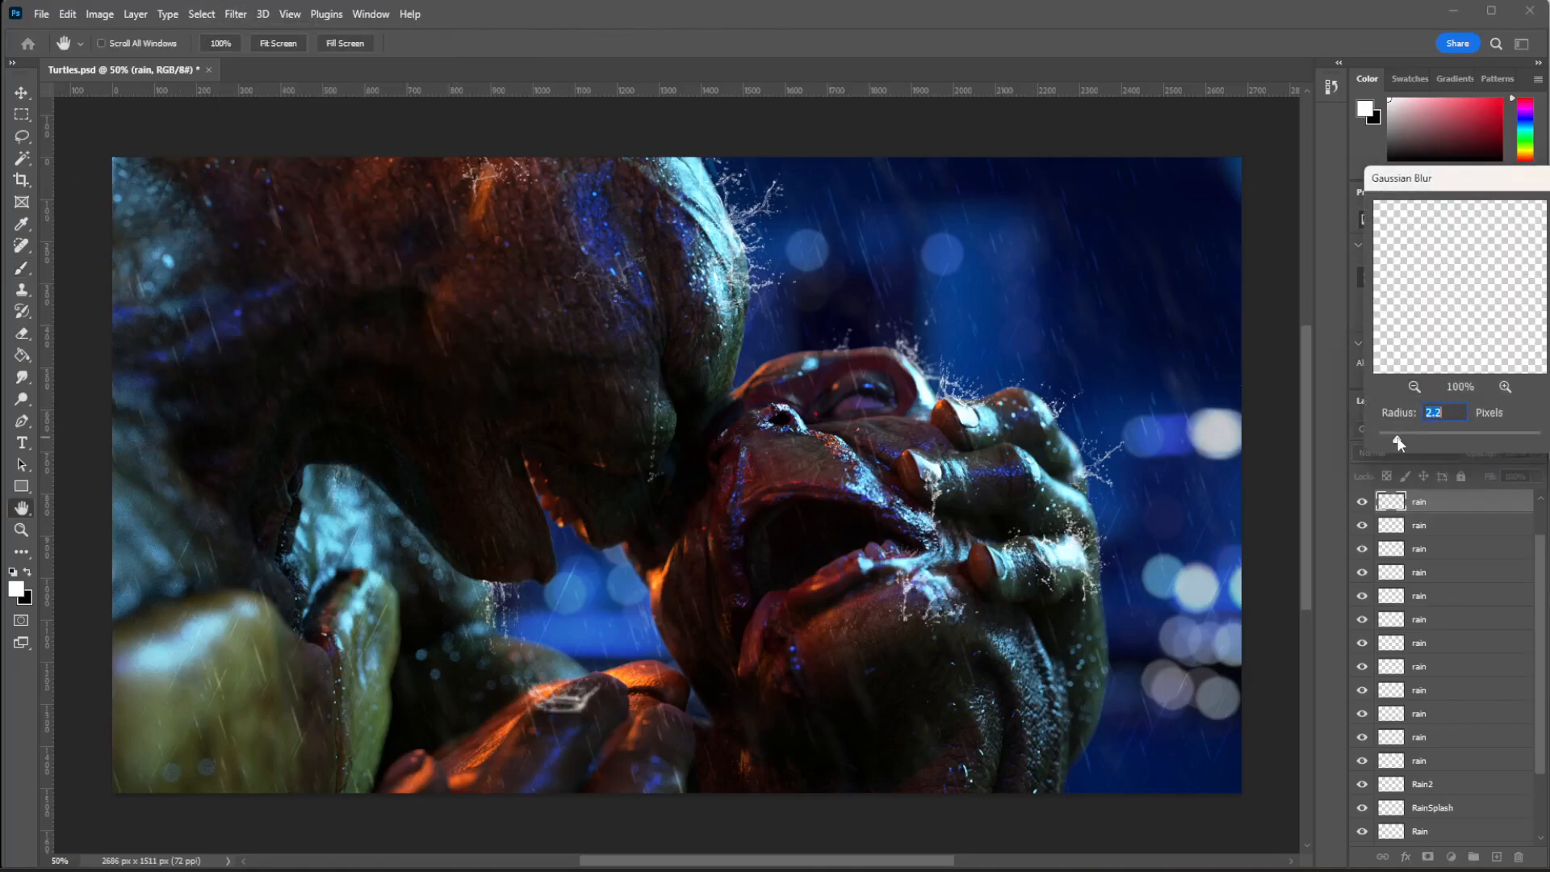
{"action": "key", "text": "Return"}
{"action": "key", "text": "e"}
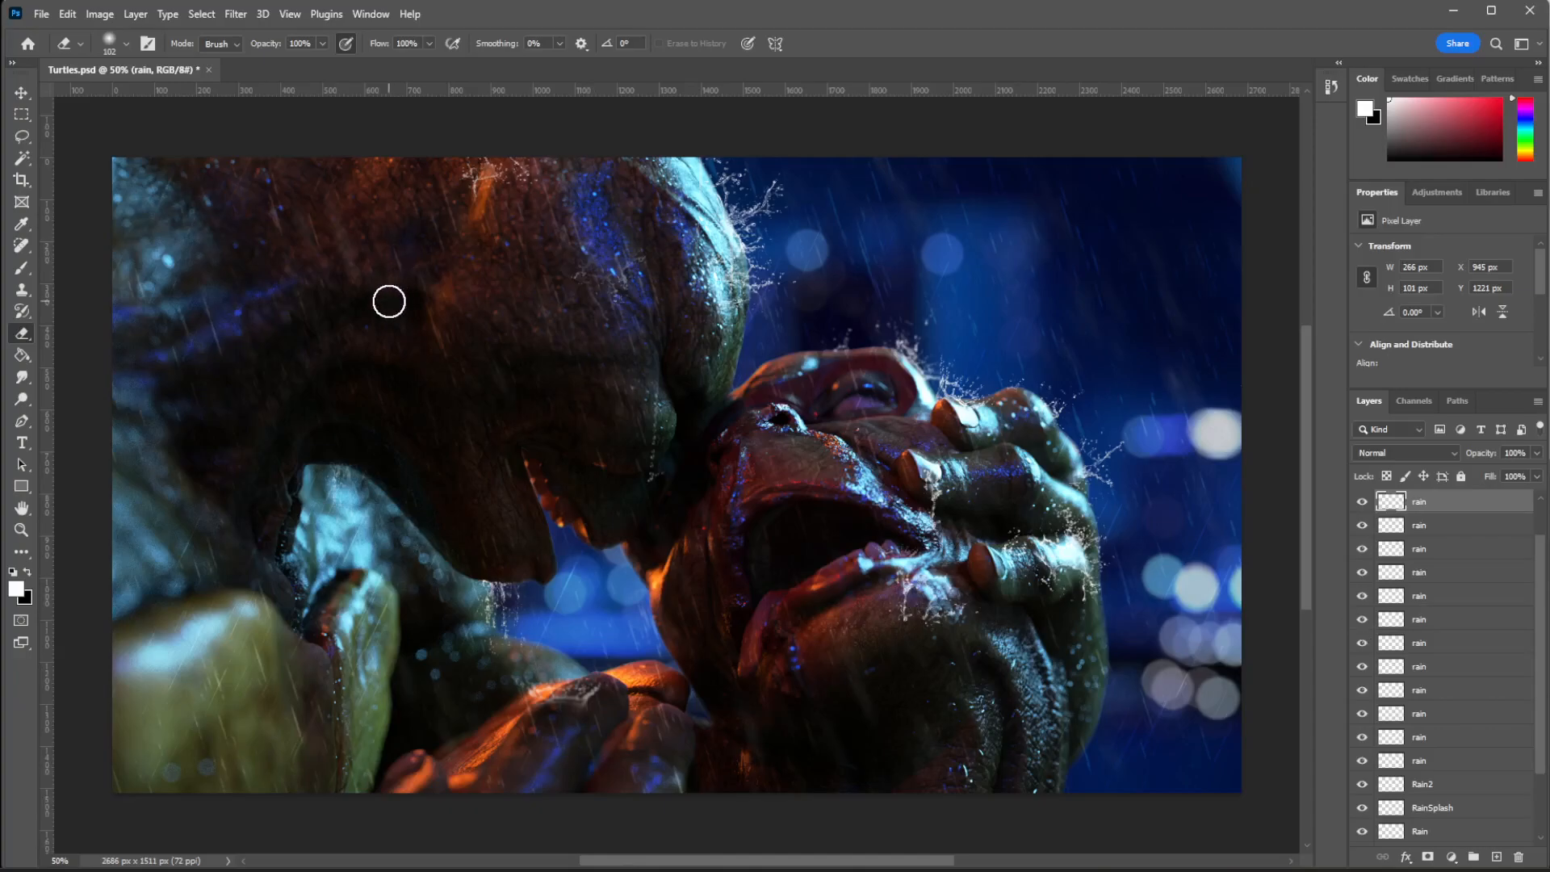
Show the Vinnette and bars layers and make Vinnette the active layer.
{"action": "left_click_drag", "start_coordinate": [1543, 643], "coordinate": [1545, 563]}
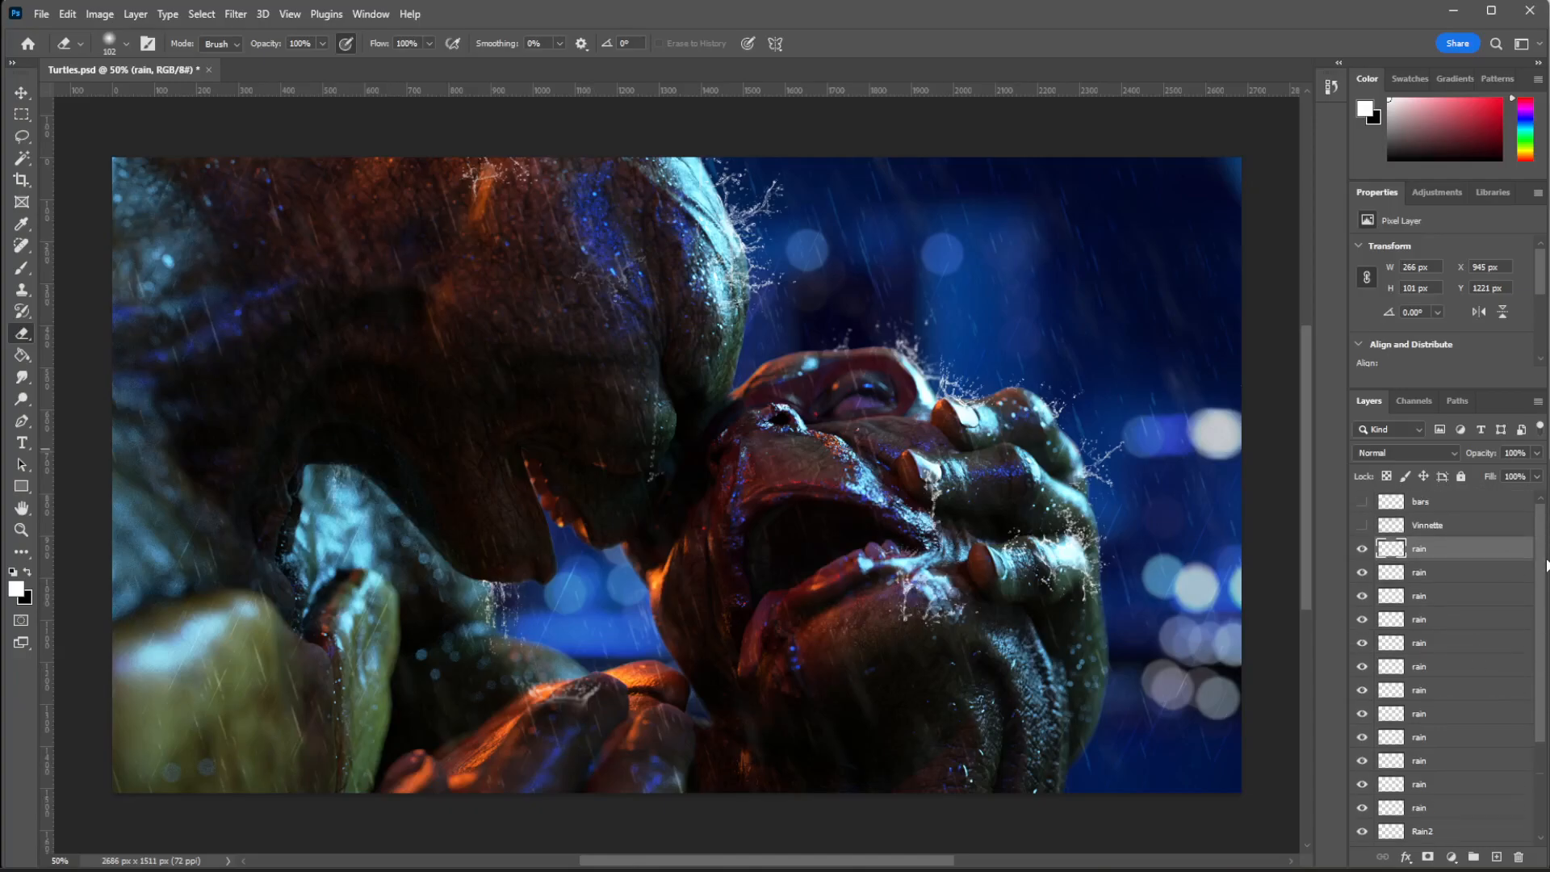
{"action": "left_click", "coordinate": [1362, 525]}
{"action": "left_click", "coordinate": [1361, 501]}
{"action": "left_click", "coordinate": [1444, 524]}
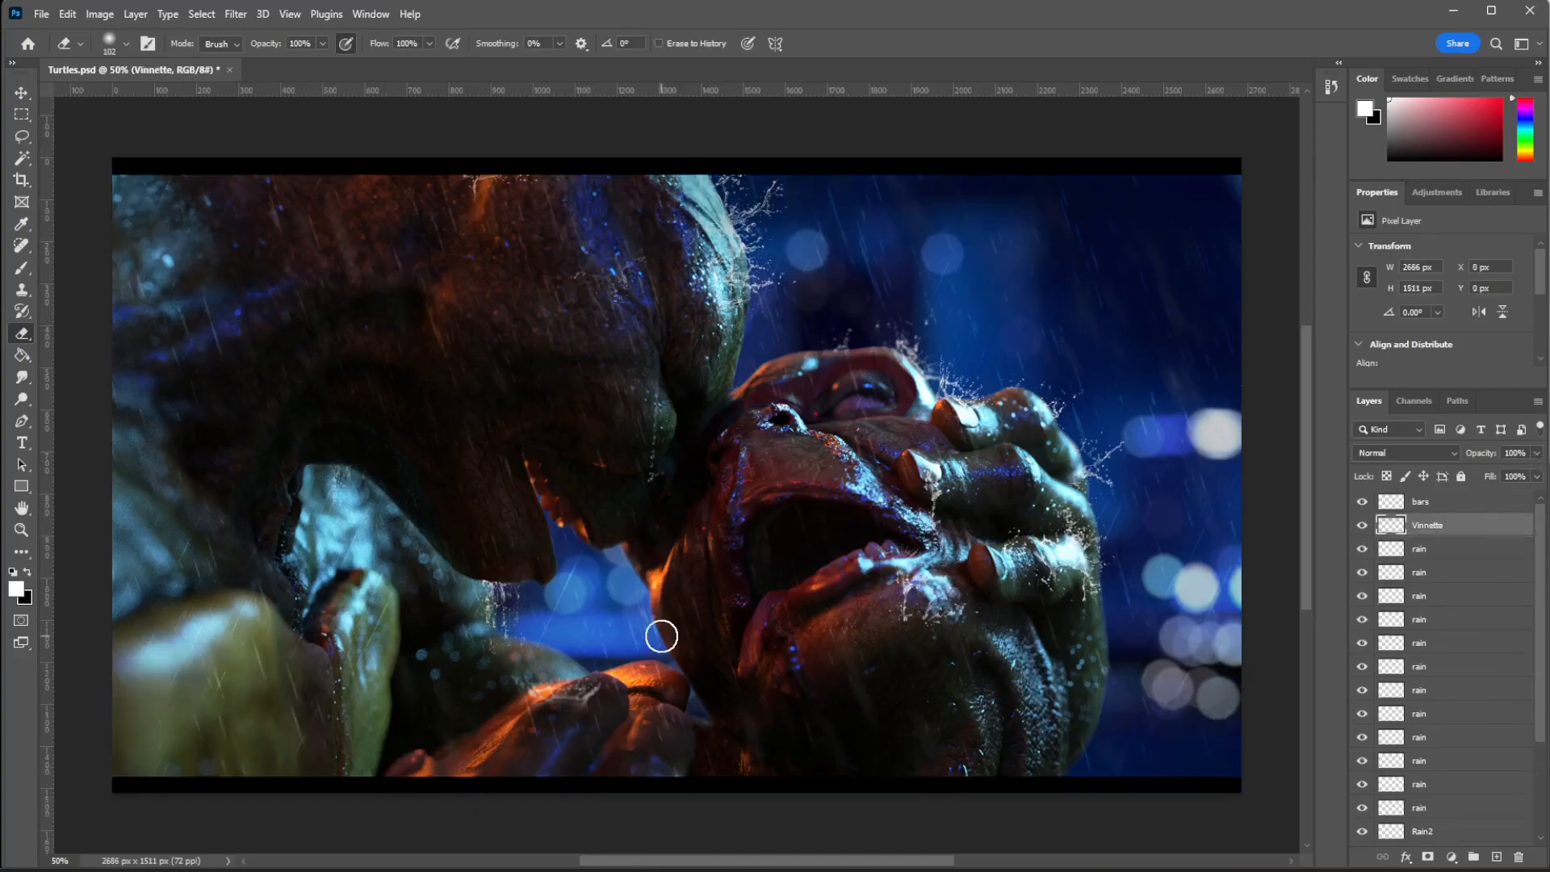
Paint a large soft black vignette around the image's edges and corners on the Vinnette layer.
{"action": "key", "text": "b"}
{"action": "left_click", "coordinate": [29, 573]}
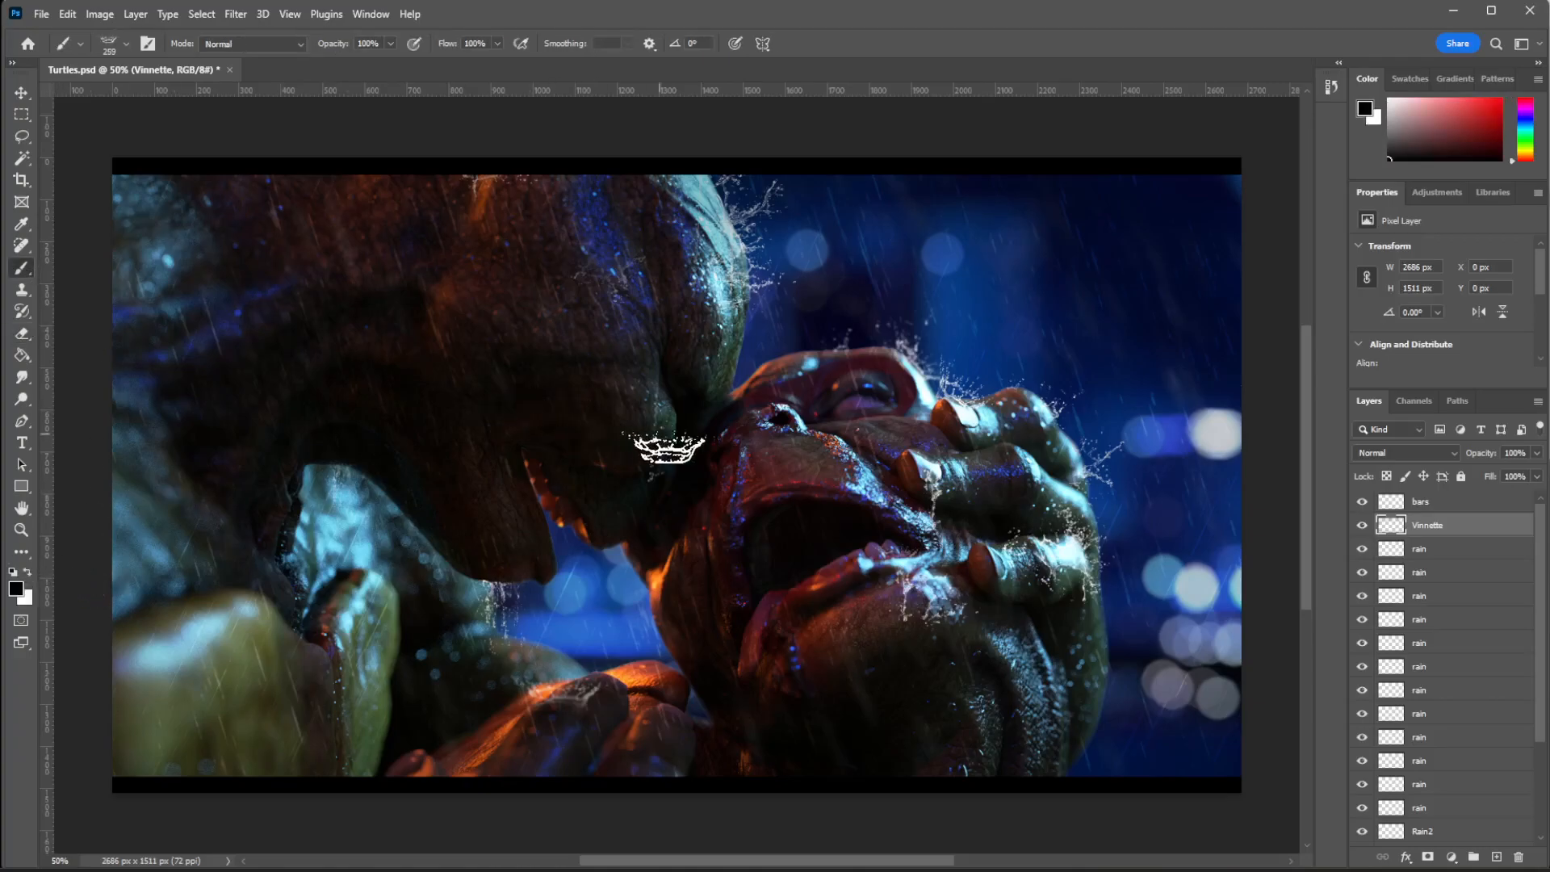
{"action": "right_click", "coordinate": [650, 436]}
{"action": "left_click_drag", "start_coordinate": [852, 488], "coordinate": [858, 488]}
{"action": "mouse_move", "coordinate": [121, 659]}
{"action": "left_mouse_down"}
{"action": "mouse_move", "coordinate": [207, 747]}
{"action": "mouse_move", "coordinate": [366, 756]}
{"action": "left_mouse_up"}
{"action": "left_click", "coordinate": [414, 43]}
{"action": "mouse_move", "coordinate": [227, 540]}
{"action": "left_mouse_down"}
{"action": "mouse_move", "coordinate": [157, 549]}
{"action": "mouse_move", "coordinate": [97, 347]}
{"action": "mouse_move", "coordinate": [111, 235]}
{"action": "mouse_move", "coordinate": [132, 433]}
{"action": "mouse_move", "coordinate": [312, 724]}
{"action": "mouse_move", "coordinate": [96, 259]}
{"action": "mouse_move", "coordinate": [349, 197]}
{"action": "mouse_move", "coordinate": [1003, 170]}
{"action": "mouse_move", "coordinate": [1203, 334]}
{"action": "mouse_move", "coordinate": [1193, 730]}
{"action": "mouse_move", "coordinate": [961, 785]}
{"action": "mouse_move", "coordinate": [912, 779]}
{"action": "left_mouse_up"}
Erase parts of the vignette over the turtles with a 338 px soft eraser.
{"action": "left_click", "coordinate": [22, 333]}
{"action": "right_click", "coordinate": [735, 384]}
{"action": "key", "text": "Return"}
{"action": "mouse_move", "coordinate": [216, 315]}
{"action": "left_mouse_down"}
{"action": "mouse_move", "coordinate": [387, 246]}
{"action": "mouse_move", "coordinate": [238, 482]}
{"action": "mouse_move", "coordinate": [322, 718]}
{"action": "left_mouse_up"}
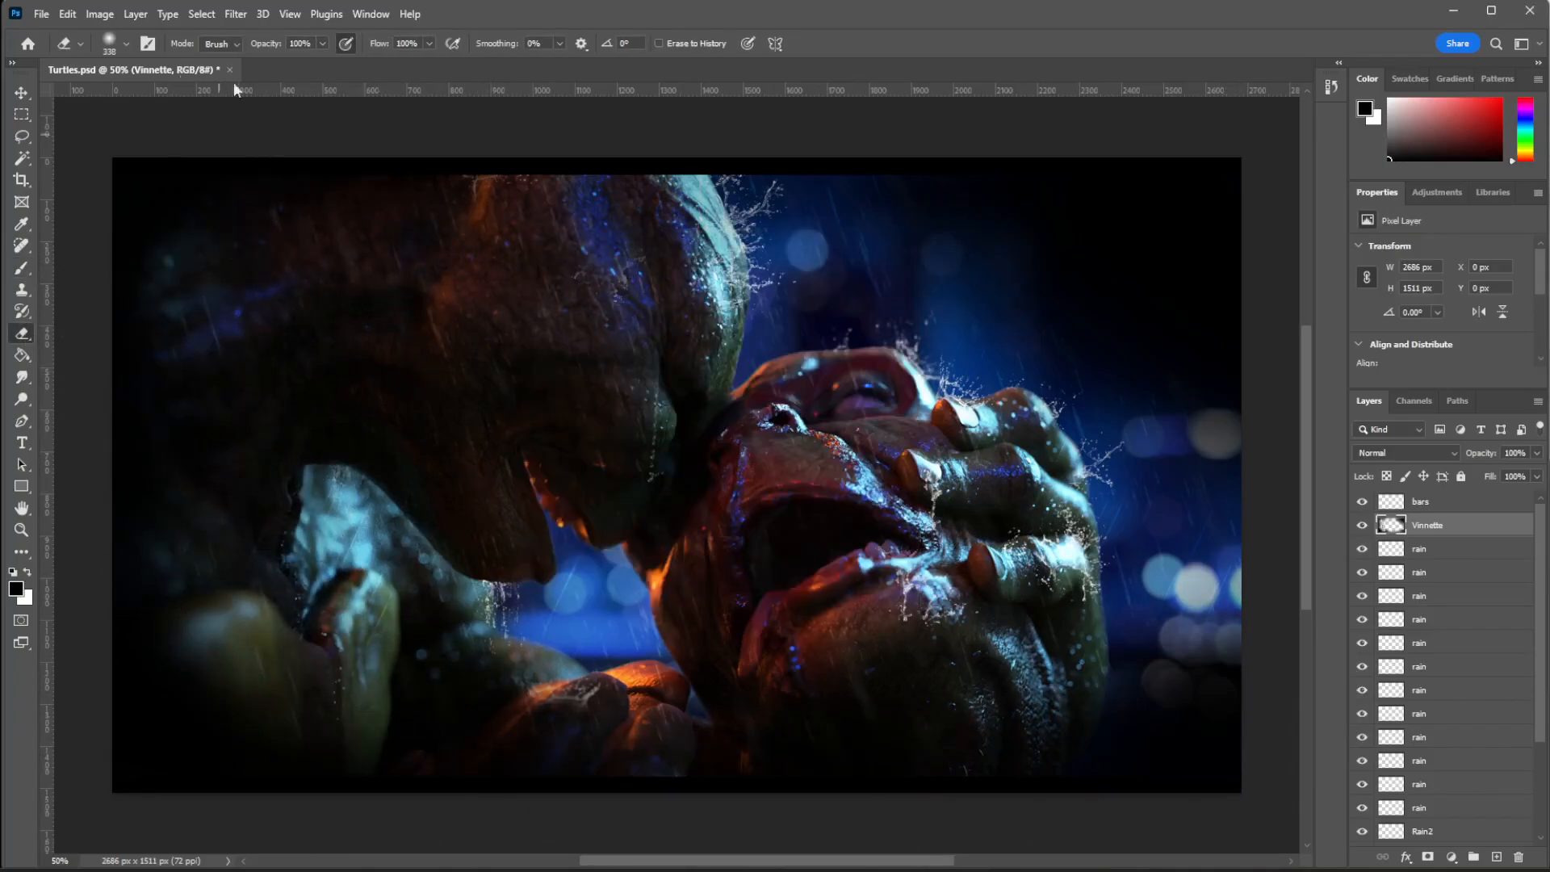
{"action": "mouse_move", "coordinate": [173, 654]}
{"action": "left_mouse_down"}
{"action": "mouse_move", "coordinate": [196, 694]}
{"action": "mouse_move", "coordinate": [286, 695]}
{"action": "mouse_move", "coordinate": [405, 652]}
{"action": "mouse_move", "coordinate": [678, 640]}
{"action": "left_mouse_up"}
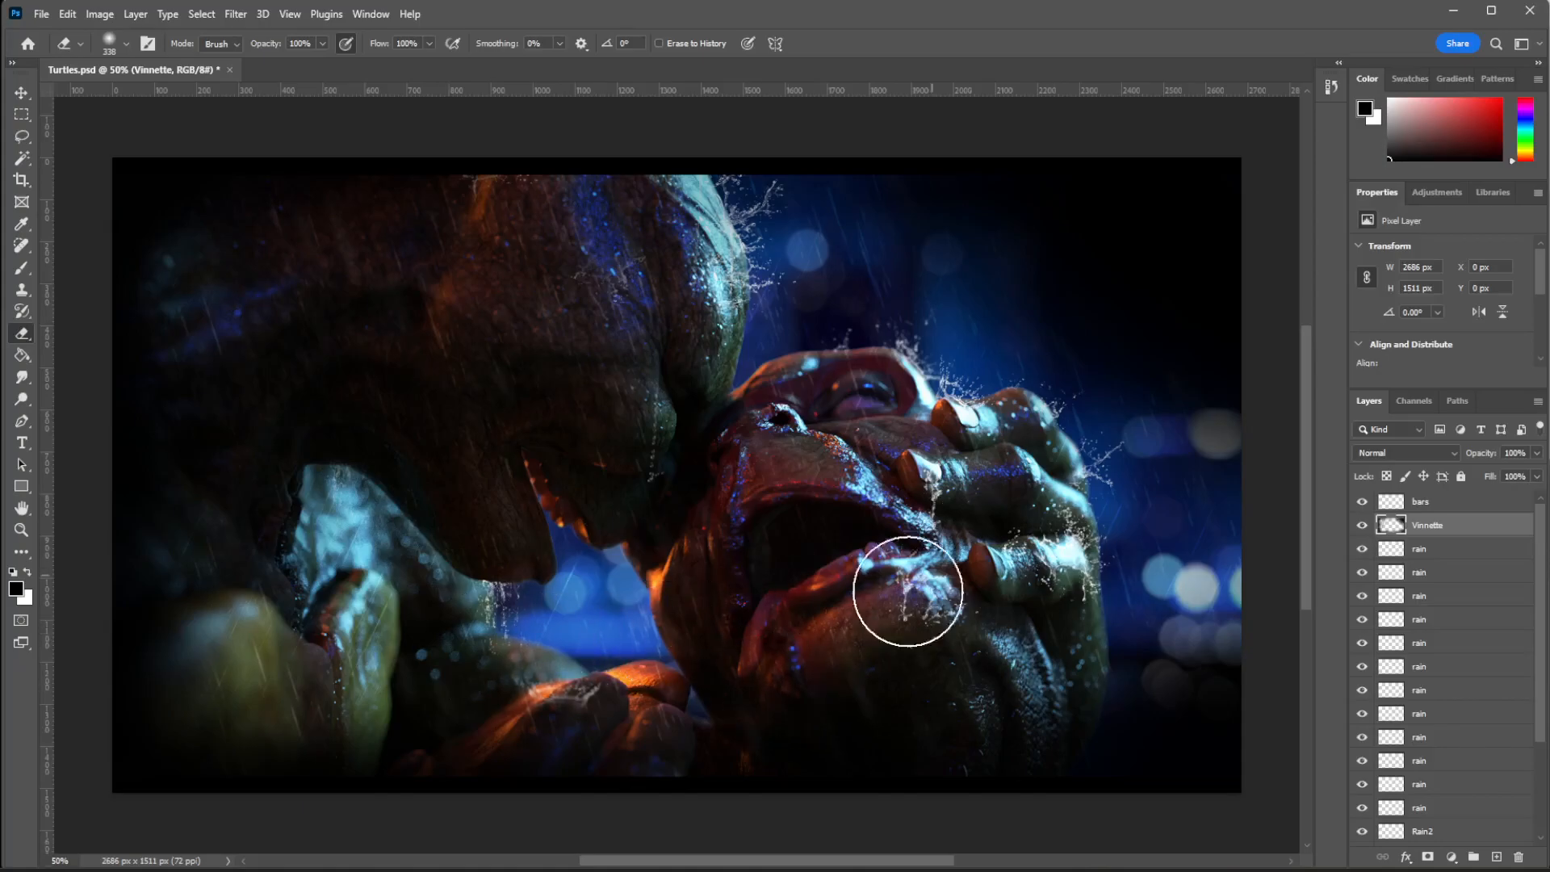
{"action": "left_click", "coordinate": [307, 311]}
Lower the Vinnette layer's opacity to 78% and compare the image with and without it.
{"action": "left_click", "coordinate": [1363, 525]}
{"action": "left_click", "coordinate": [1363, 525]}
{"action": "left_click", "coordinate": [1537, 453]}
{"action": "left_click_drag", "start_coordinate": [1537, 475], "coordinate": [1522, 478]}
{"action": "left_click", "coordinate": [1361, 526]}
{"action": "left_click", "coordinate": [1362, 527]}
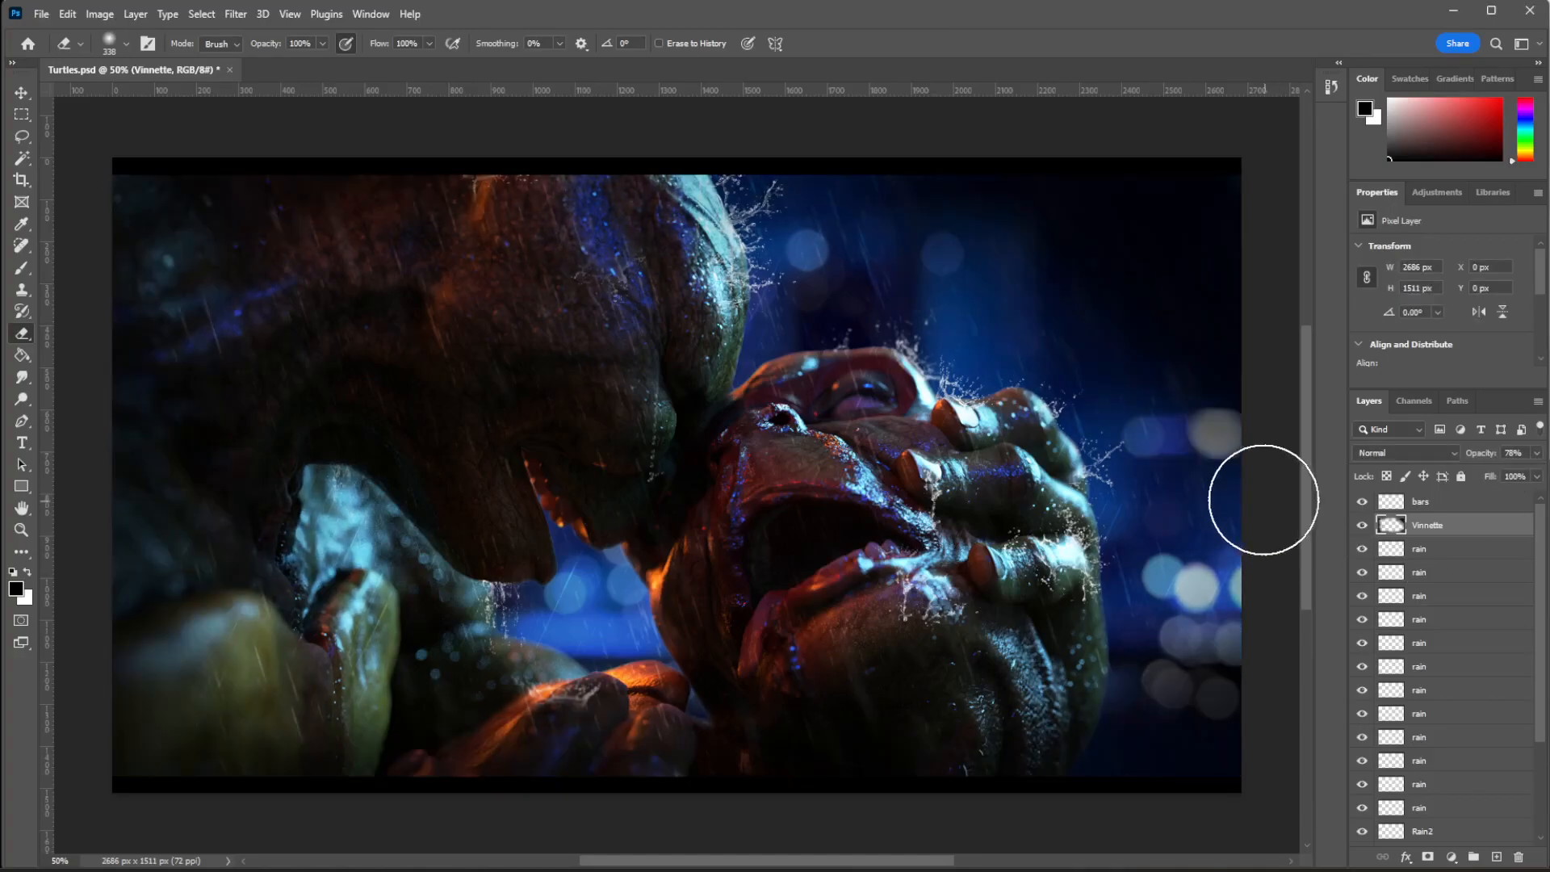
Toggle the rain layers and the bars layer to compare the composite with and without them.
{"action": "left_click", "coordinate": [22, 92]}
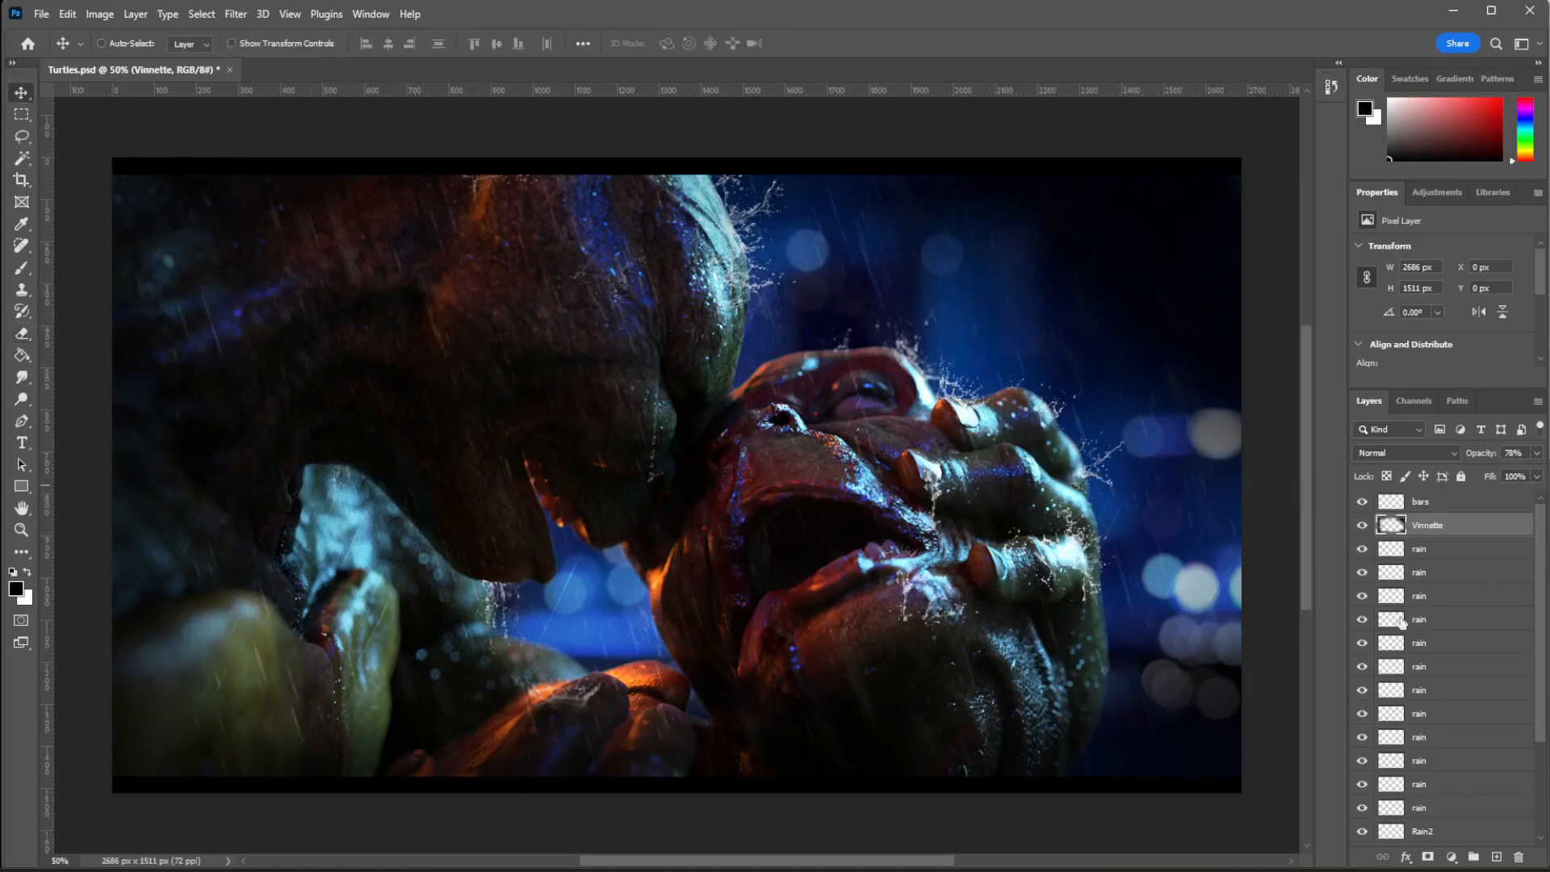
{"action": "left_click_drag", "start_coordinate": [1356, 598], "coordinate": [1362, 738]}
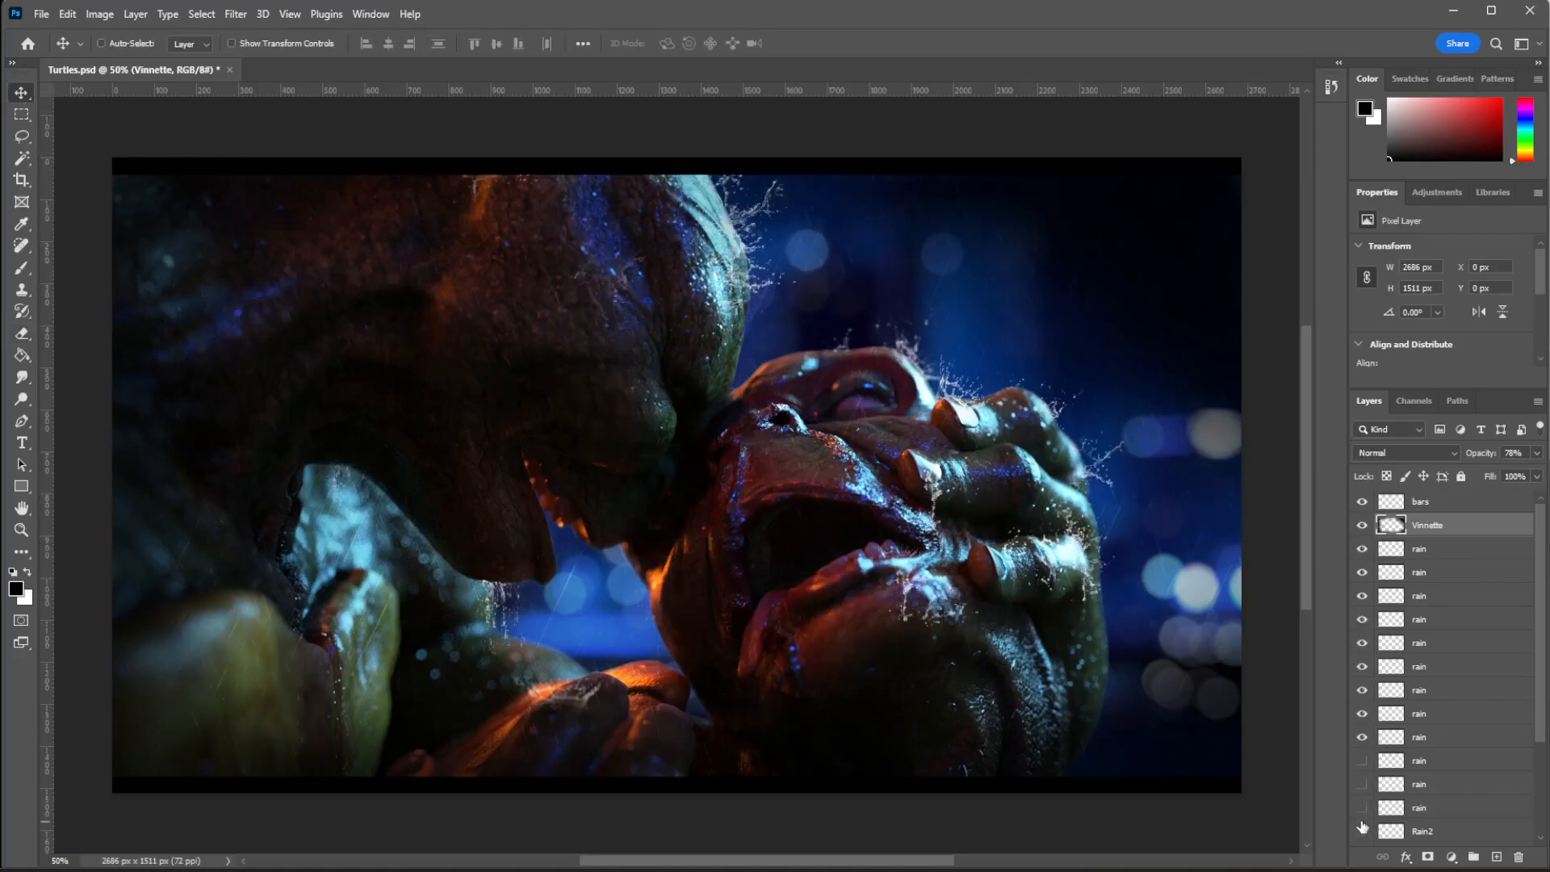
{"action": "left_click", "coordinate": [1427, 833]}
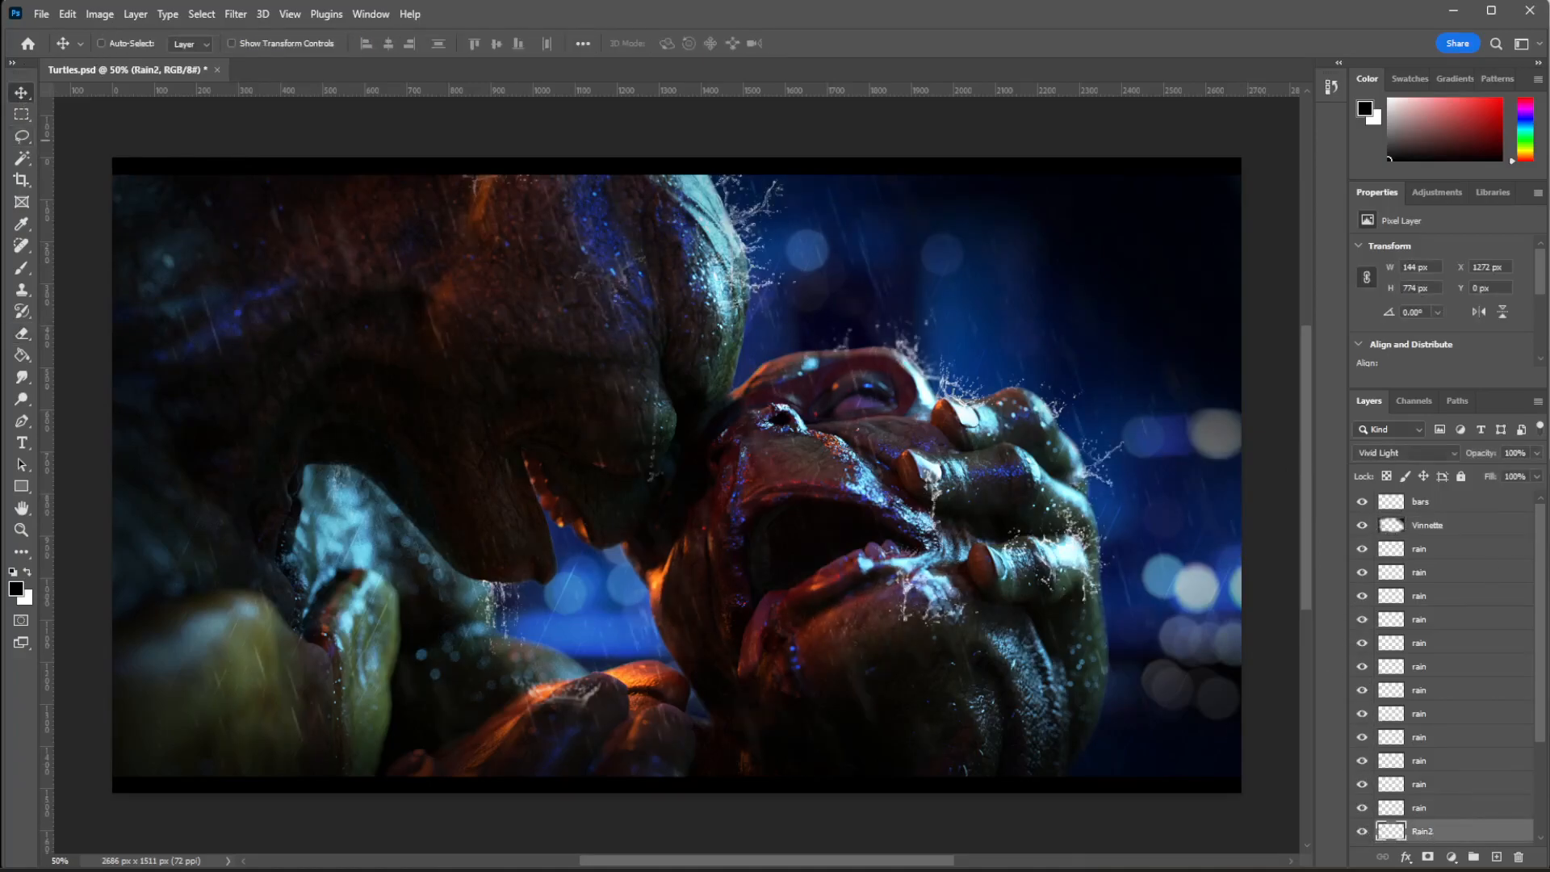
{"action": "left_click_drag", "start_coordinate": [656, 441], "coordinate": [685, 459]}
{"action": "left_click", "coordinate": [1362, 503]}
{"action": "left_click", "coordinate": [1362, 502]}
{"action": "left_click", "coordinate": [1362, 502]}
{"action": "left_click", "coordinate": [1361, 502]}
Lasso the turtles' faces on Layer 2 copy and copy the selection to a new layer.
{"action": "left_click_drag", "start_coordinate": [1537, 610], "coordinate": [1538, 702]}
{"action": "left_click", "coordinate": [1445, 766]}
{"action": "key", "text": "l"}
{"action": "mouse_move", "coordinate": [557, 252]}
{"action": "left_mouse_down"}
{"action": "mouse_move", "coordinate": [501, 468]}
{"action": "mouse_move", "coordinate": [541, 258]}
{"action": "left_mouse_up"}
{"action": "key", "text": "ctrl+j"}
Brighten the copied faces with Levels by lowering the white input level.
{"action": "left_click", "coordinate": [99, 14]}
{"action": "mouse_move", "coordinate": [126, 59]}
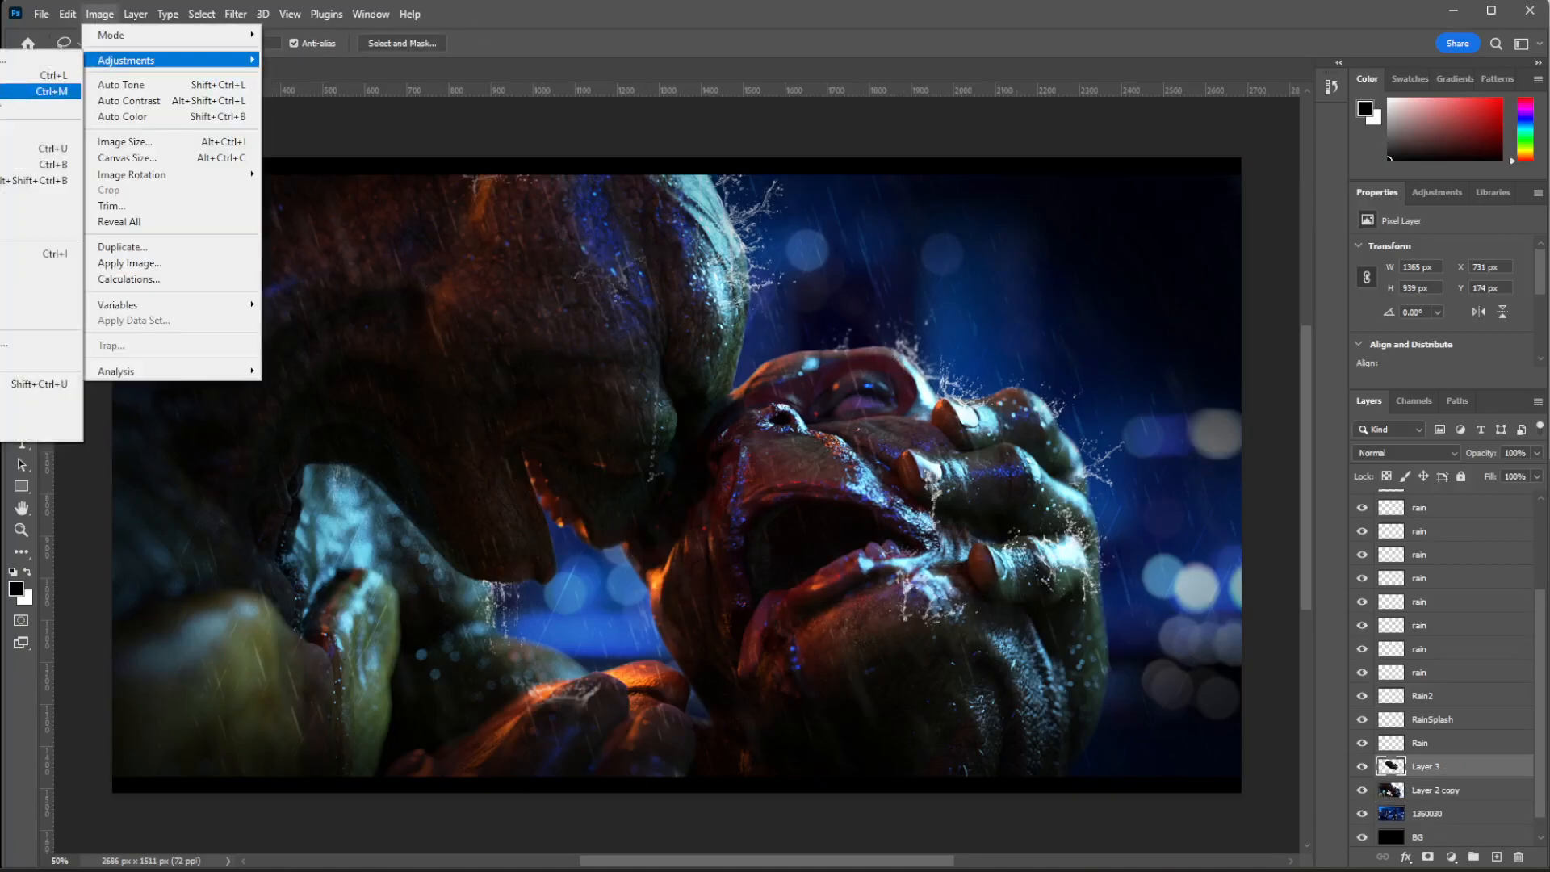
{"action": "left_click", "coordinate": [54, 76]}
{"action": "mouse_move", "coordinate": [1197, 312]}
{"action": "left_mouse_down"}
{"action": "mouse_move", "coordinate": [1218, 313]}
{"action": "mouse_move", "coordinate": [1197, 312]}
{"action": "left_mouse_up"}
{"action": "left_click_drag", "start_coordinate": [1303, 313], "coordinate": [1151, 310]}
{"action": "key", "text": "Return"}
Blend the brightened faces' hard edges with the 338 px eraser and set Layer 3's opacity to 52%.
{"action": "left_click", "coordinate": [22, 335]}
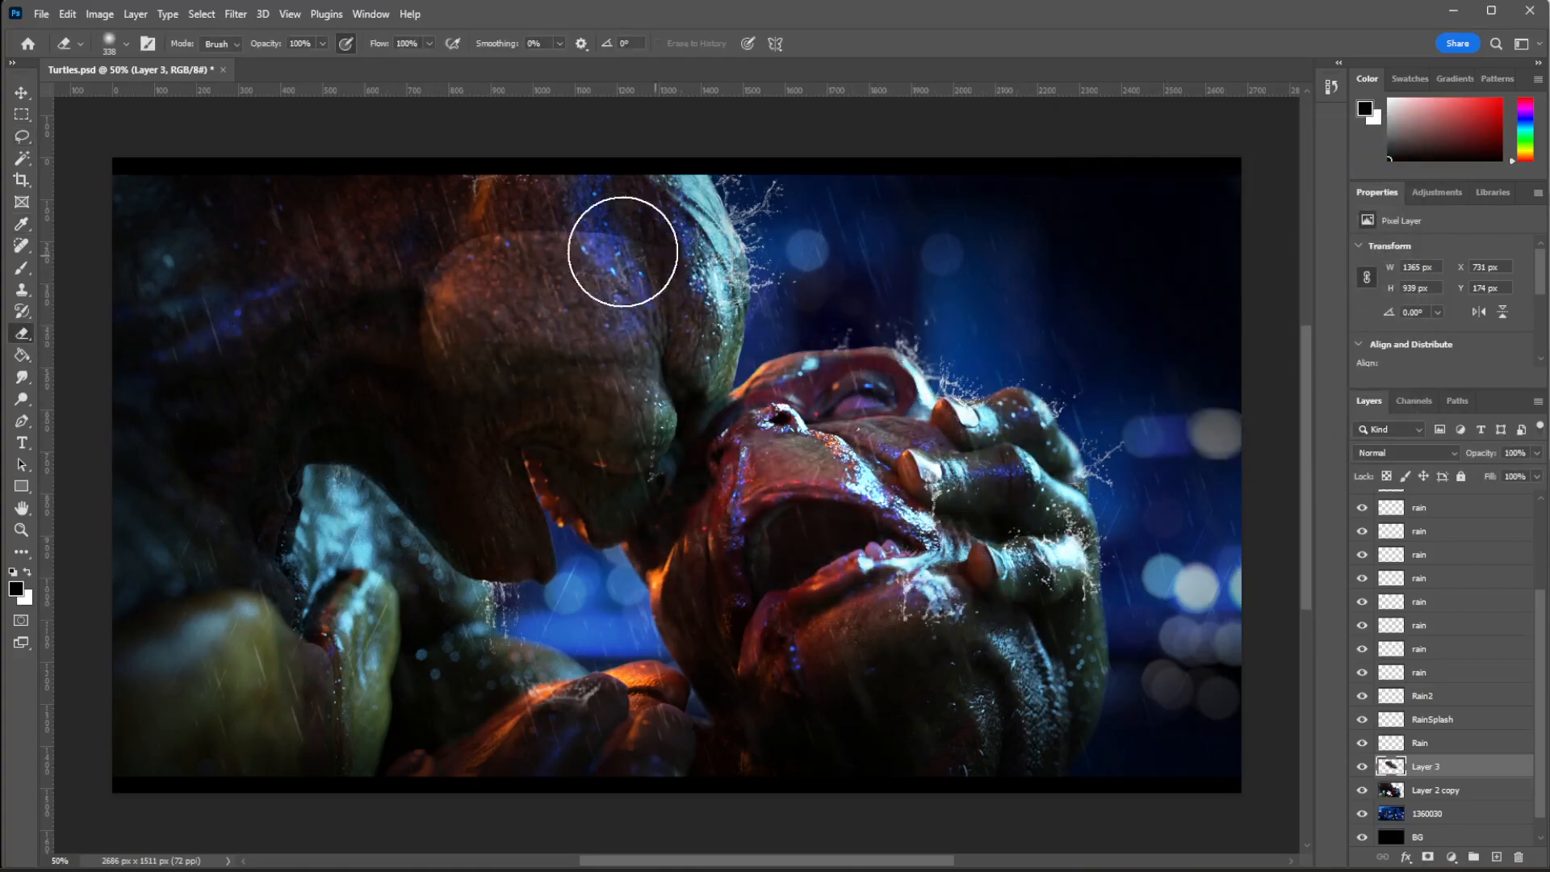
{"action": "left_click", "coordinate": [1361, 767]}
{"action": "left_click", "coordinate": [1360, 770]}
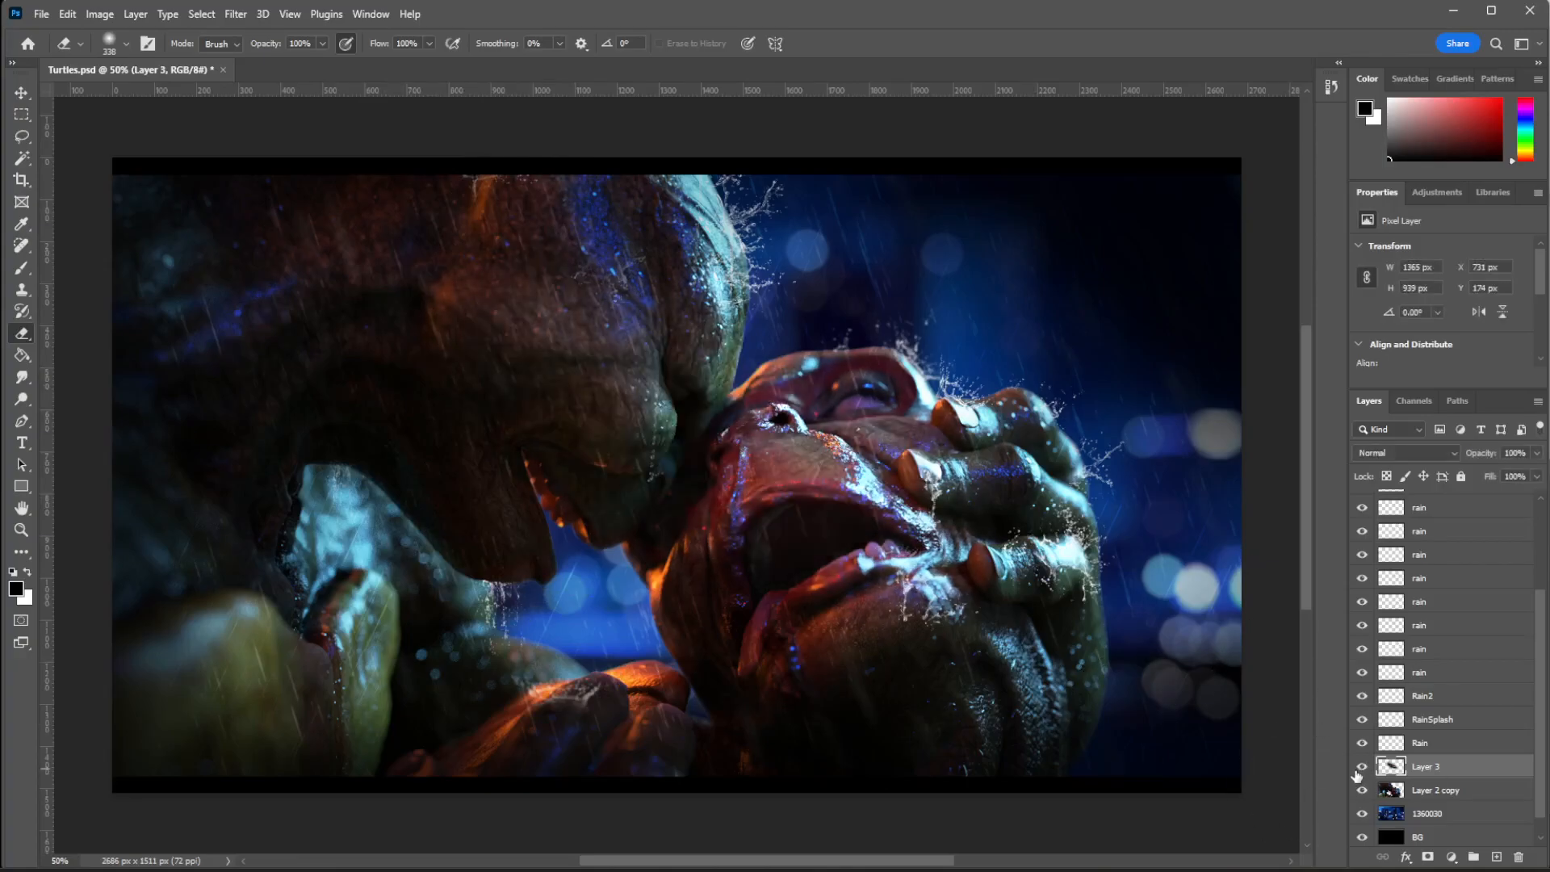
{"action": "left_click", "coordinate": [1495, 472]}
{"action": "left_click", "coordinate": [1360, 769]}
{"action": "left_click", "coordinate": [1361, 771]}
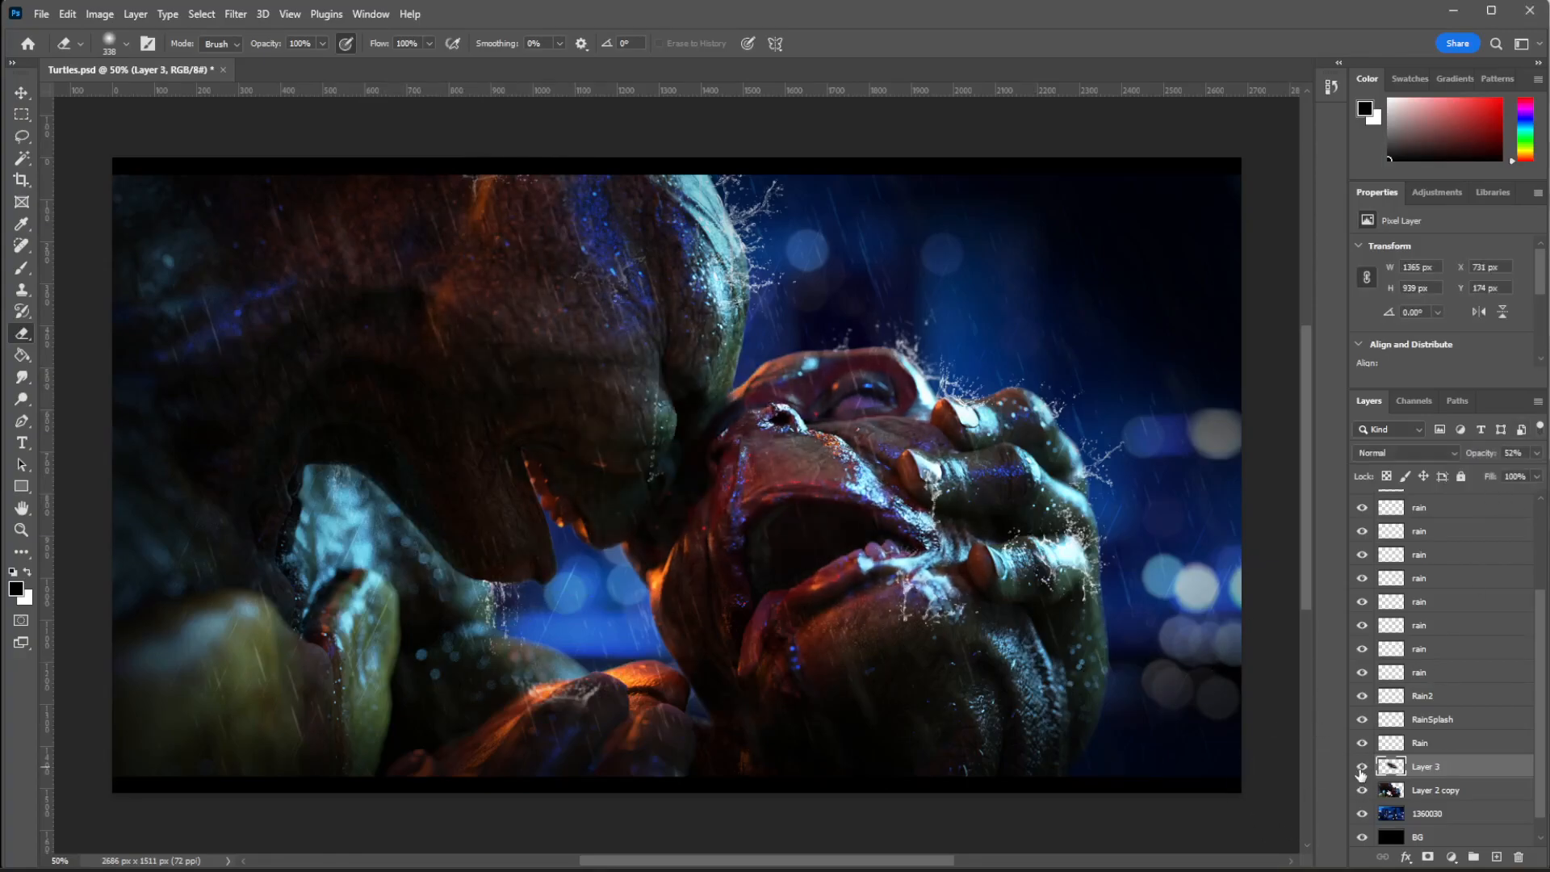
{"action": "left_click", "coordinate": [1361, 769]}
{"action": "left_click", "coordinate": [1362, 769]}
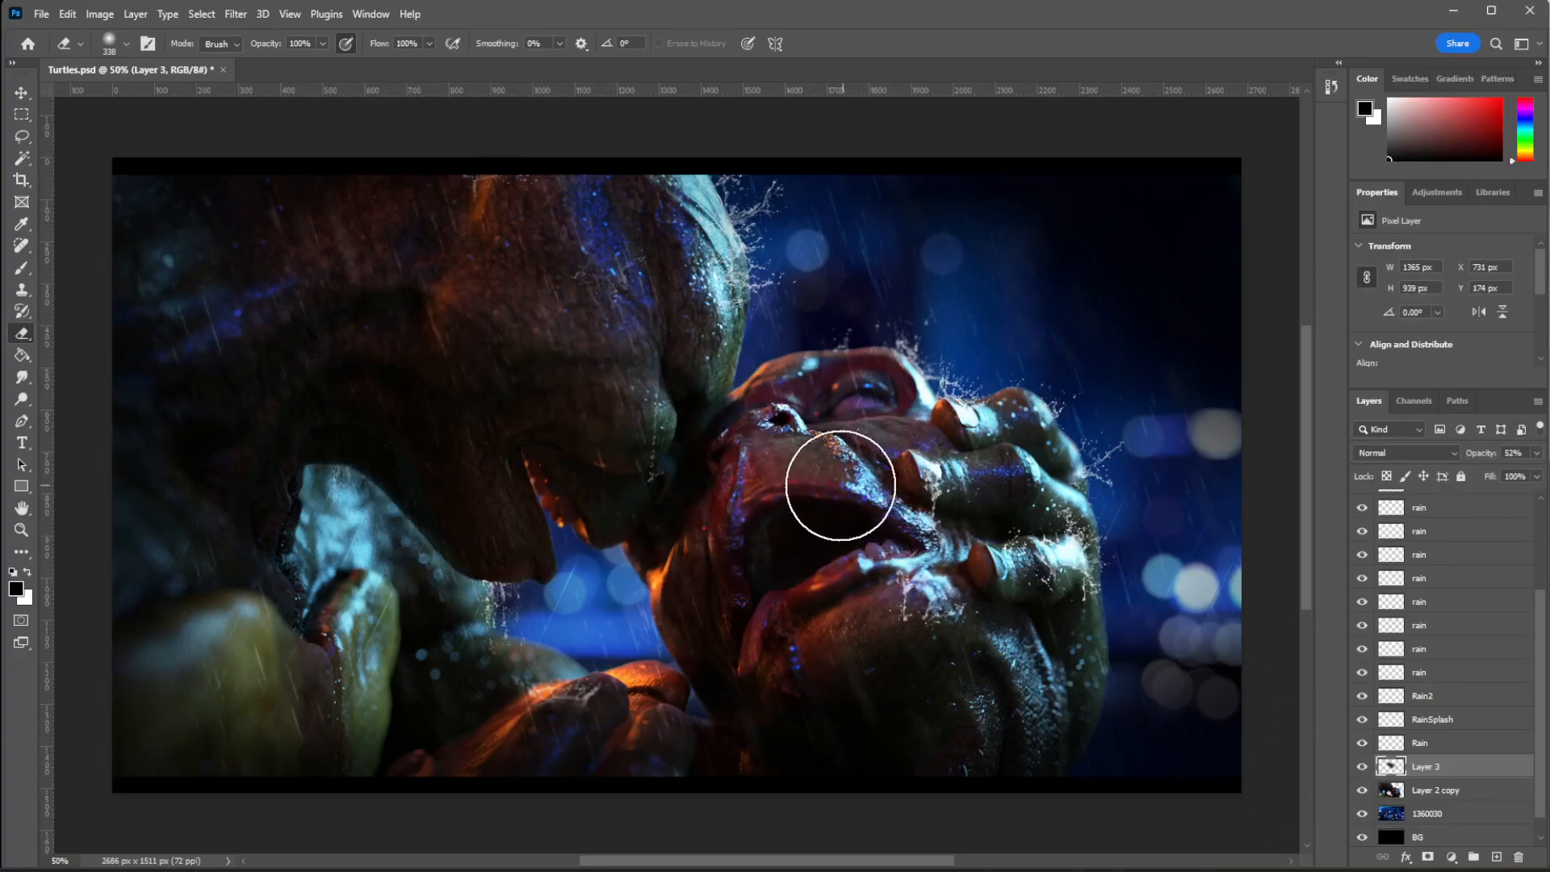
Create a layer named eyeGlint above the Soft Light rain layer.
{"action": "left_click", "coordinate": [1416, 749]}
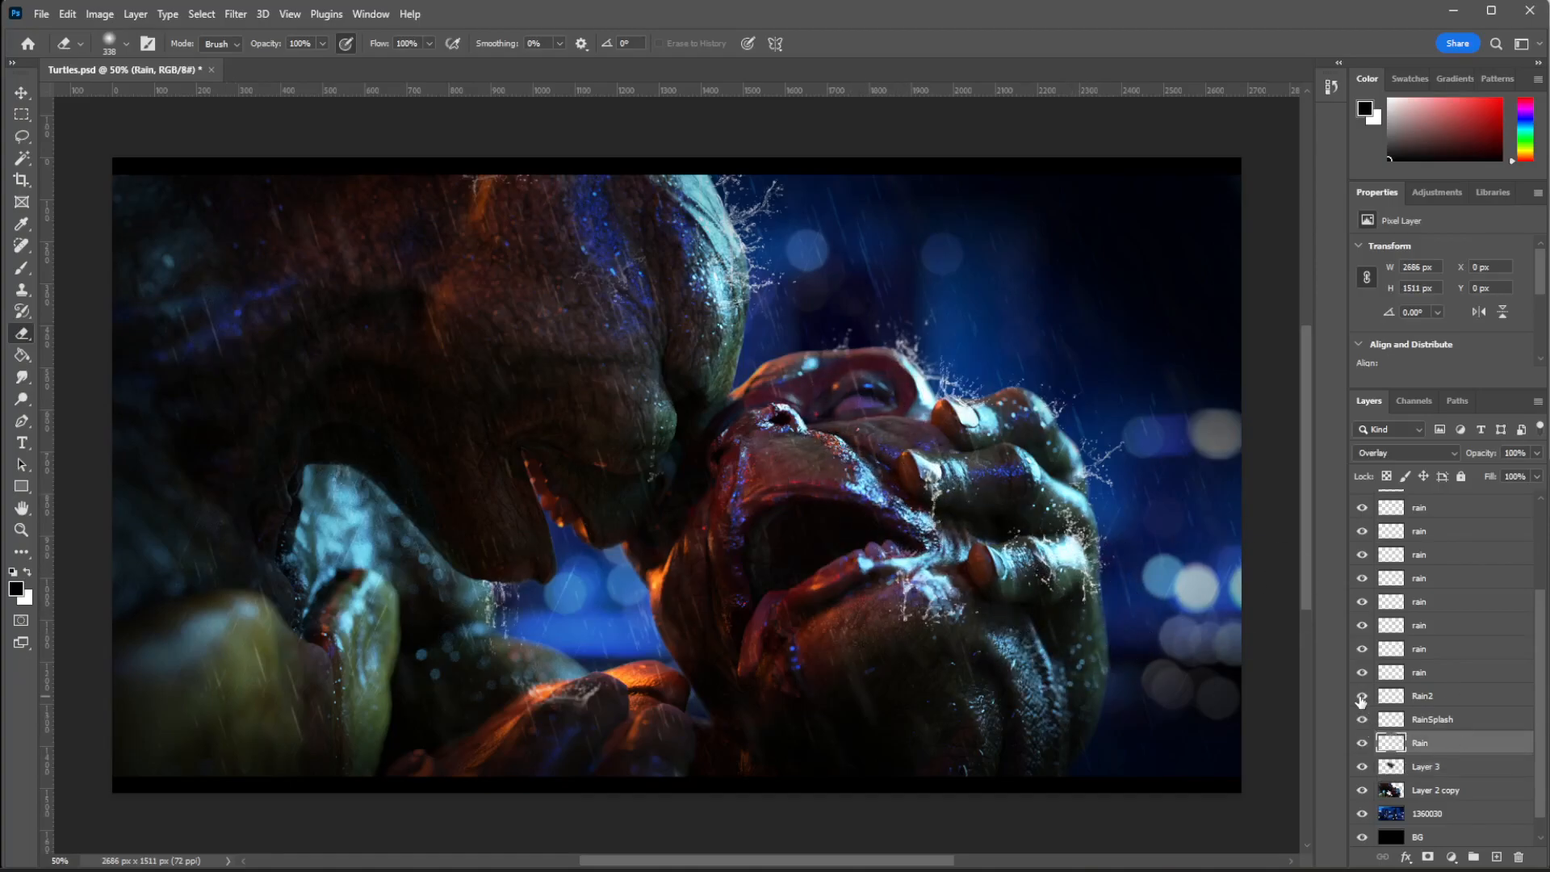
{"action": "left_click", "coordinate": [1419, 648]}
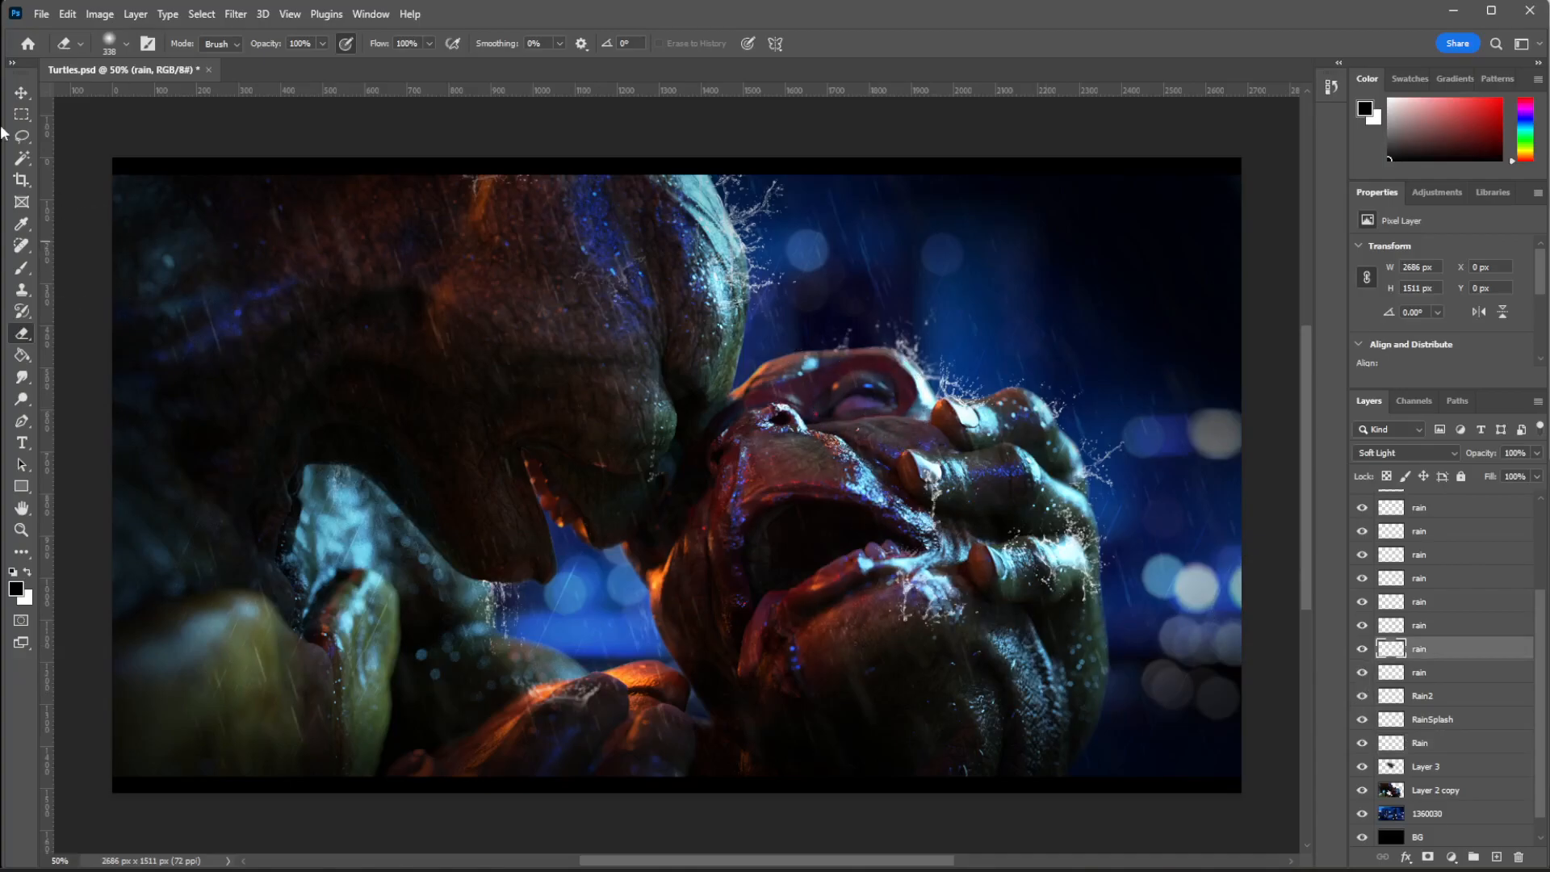
{"action": "key", "text": "b"}
{"action": "key", "text": "ctrl+shift+n"}
{"action": "type", "text": "eyeGlint"}
{"action": "key", "text": "Return"}
Paint small white glints in the lower turtle's eye with a 7 px brush, undoing the last stroke.
{"action": "key", "text": "x"}
{"action": "right_click", "coordinate": [1154, 613]}
{"action": "left_click", "coordinate": [1156, 710]}
{"action": "left_click_drag", "start_coordinate": [1255, 498], "coordinate": [1164, 494]}
{"action": "left_click", "coordinate": [871, 394]}
{"action": "right_click", "coordinate": [872, 395]}
{"action": "left_click", "coordinate": [988, 322]}
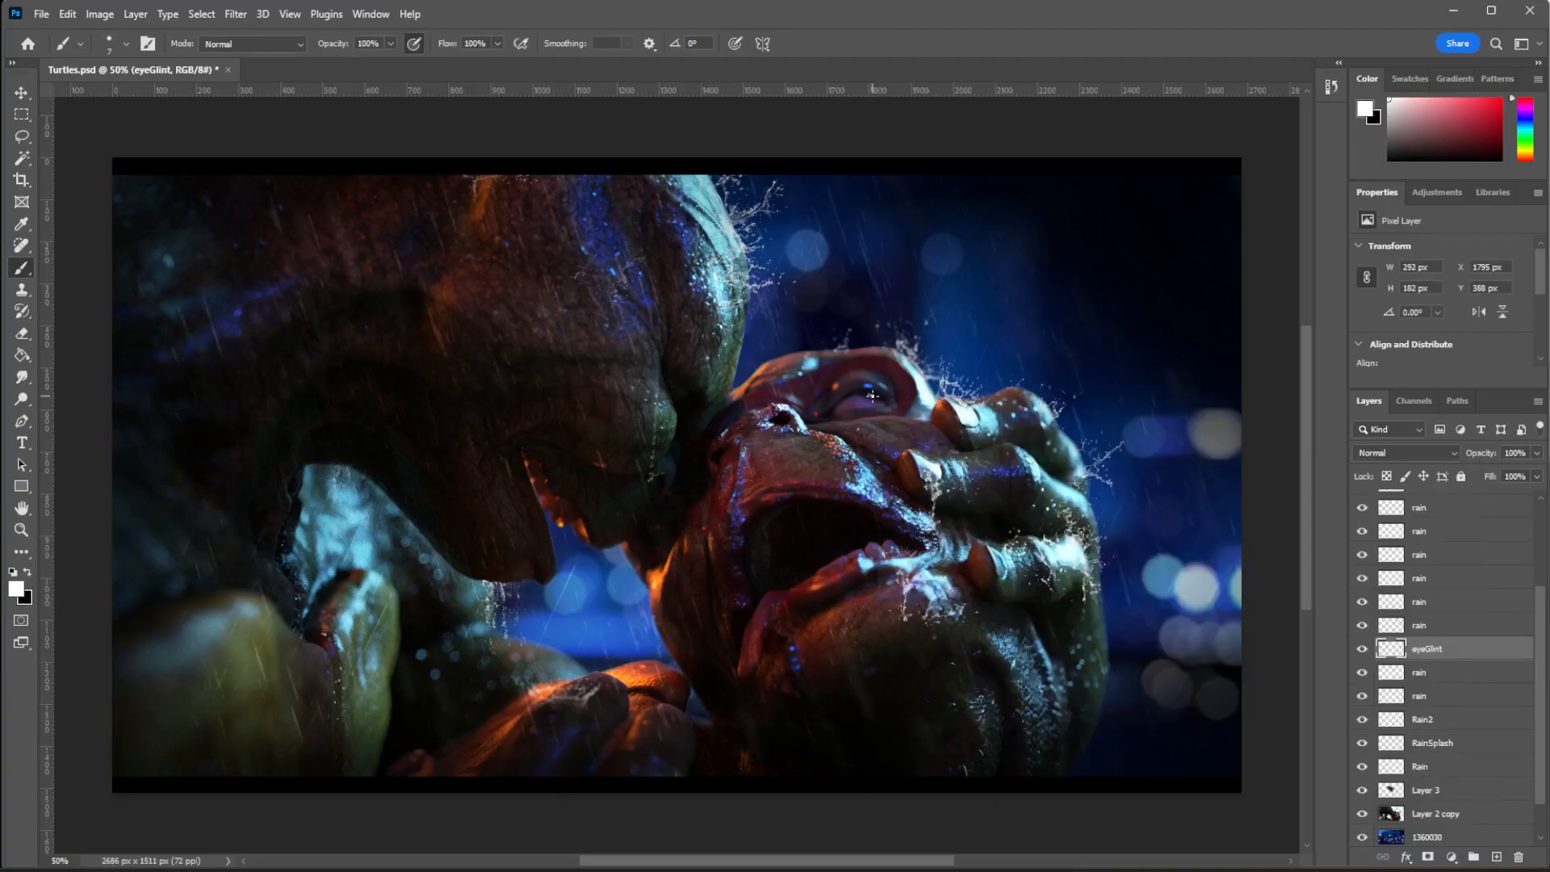
{"action": "key", "text": "ctrl+z"}
Reduce the eraser and fade the glints around the upper turtle's eye.
{"action": "left_click", "coordinate": [18, 334]}
{"action": "right_click", "coordinate": [714, 294]}
{"action": "left_click_drag", "start_coordinate": [823, 328], "coordinate": [775, 328]}
{"action": "left_click", "coordinate": [653, 366]}
{"action": "left_click_drag", "start_coordinate": [679, 370], "coordinate": [697, 391]}
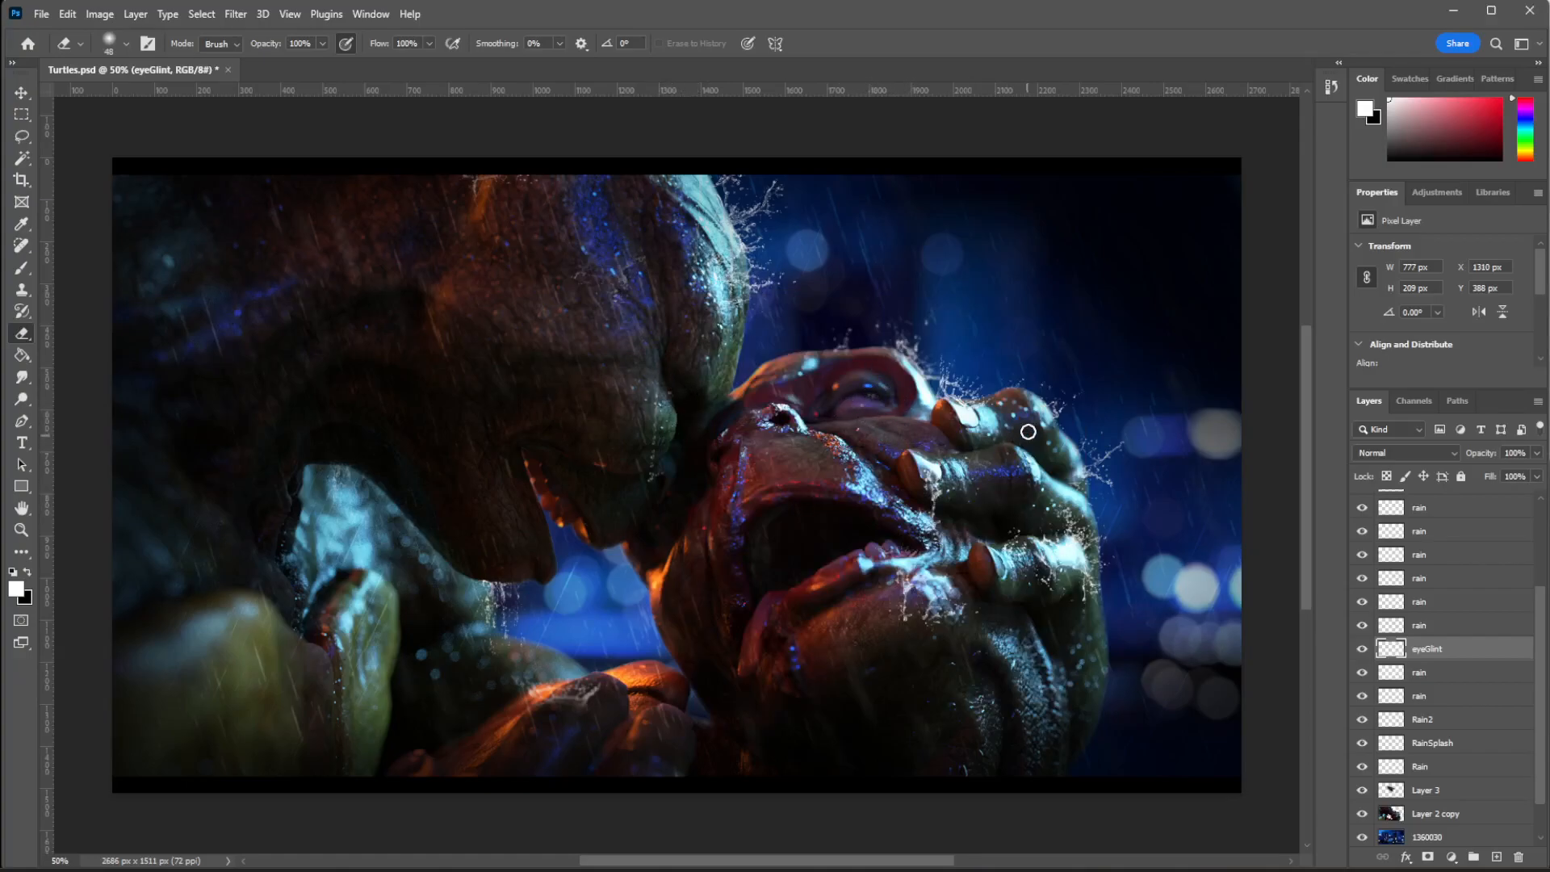
Paint fine white glints around the upper turtle's eye with a 2 px brush at 100% zoom.
{"action": "key", "text": "b"}
{"action": "right_click", "coordinate": [1054, 385]}
{"action": "type", "text": "2"}
{"action": "key", "text": "Return"}
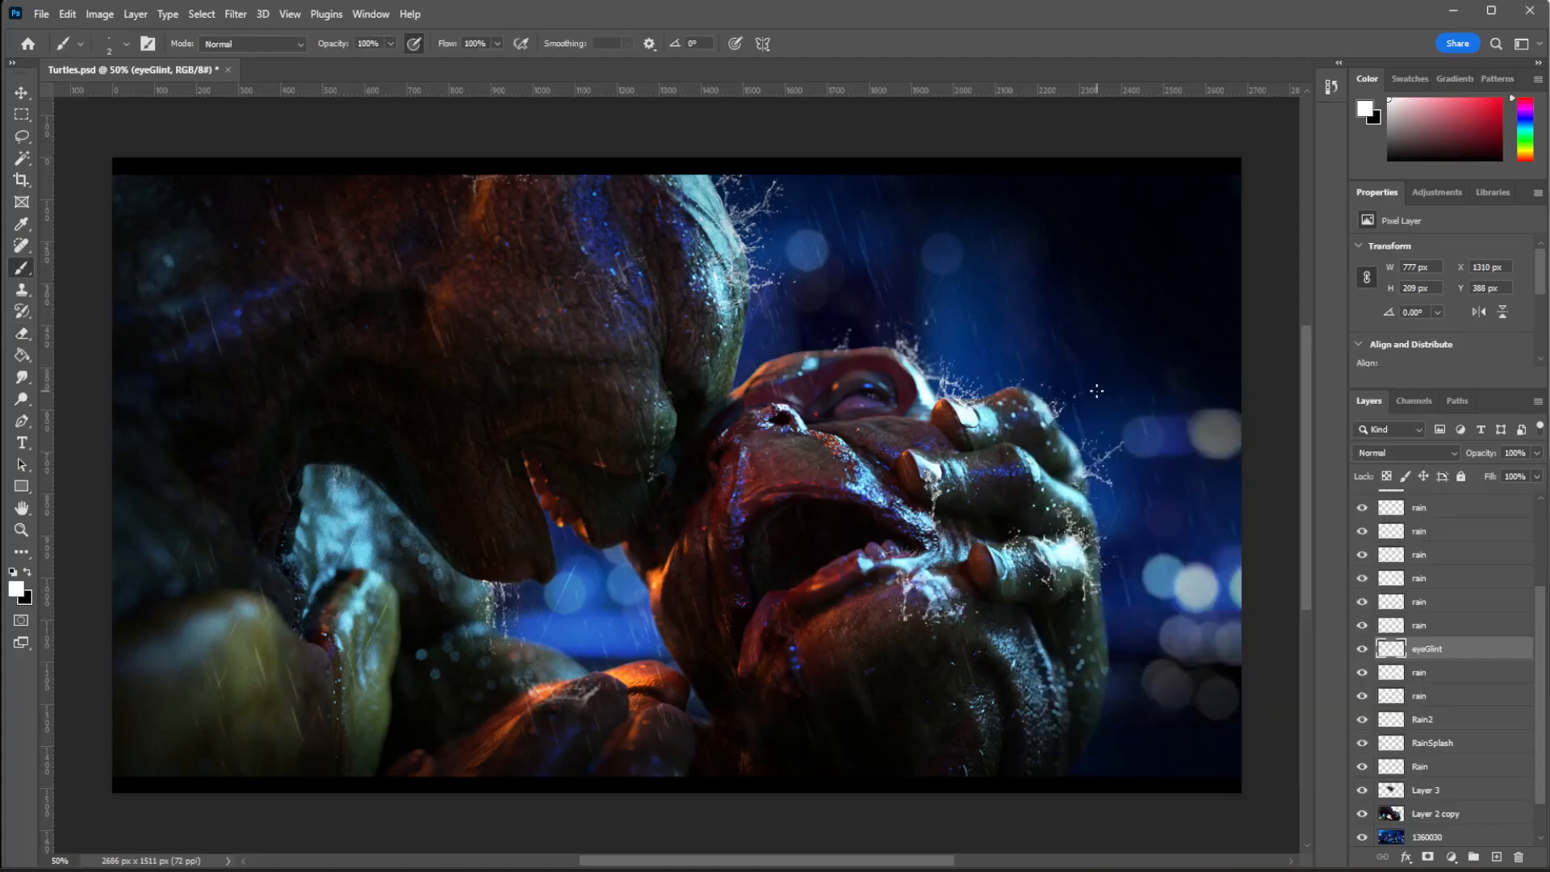
{"action": "key", "text": "ctrl+1"}
{"action": "left_click_drag", "start_coordinate": [671, 317], "coordinate": [709, 434]}
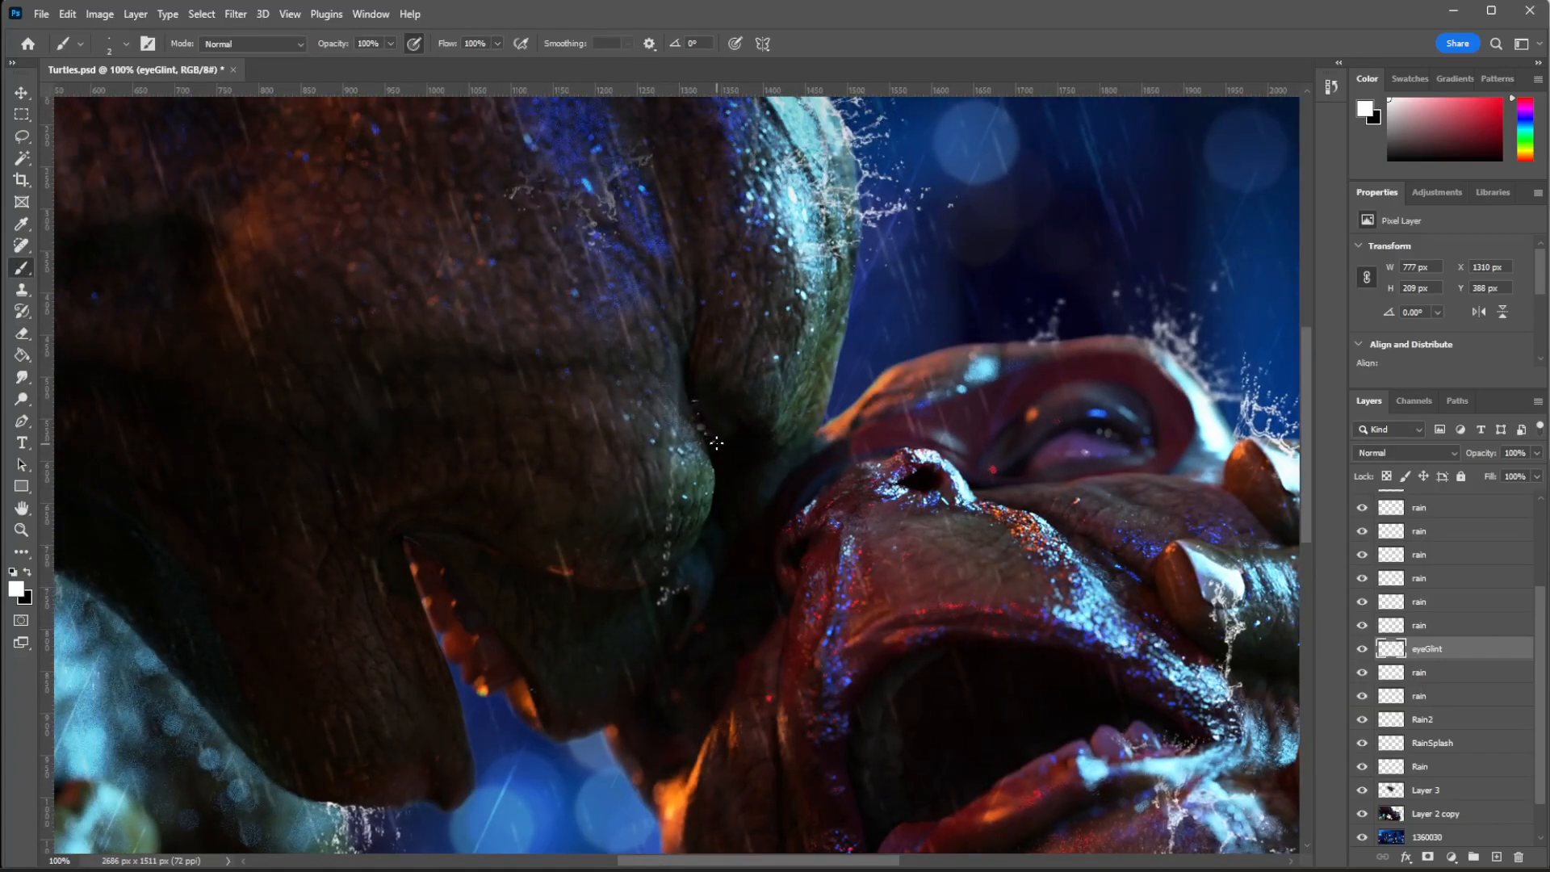
Trim the upper turtle's eye glints with the eraser at 25 px and 12 px.
{"action": "key", "text": "e"}
{"action": "right_click", "coordinate": [790, 424]}
{"action": "type", "text": "25"}
{"action": "key", "text": "Return"}
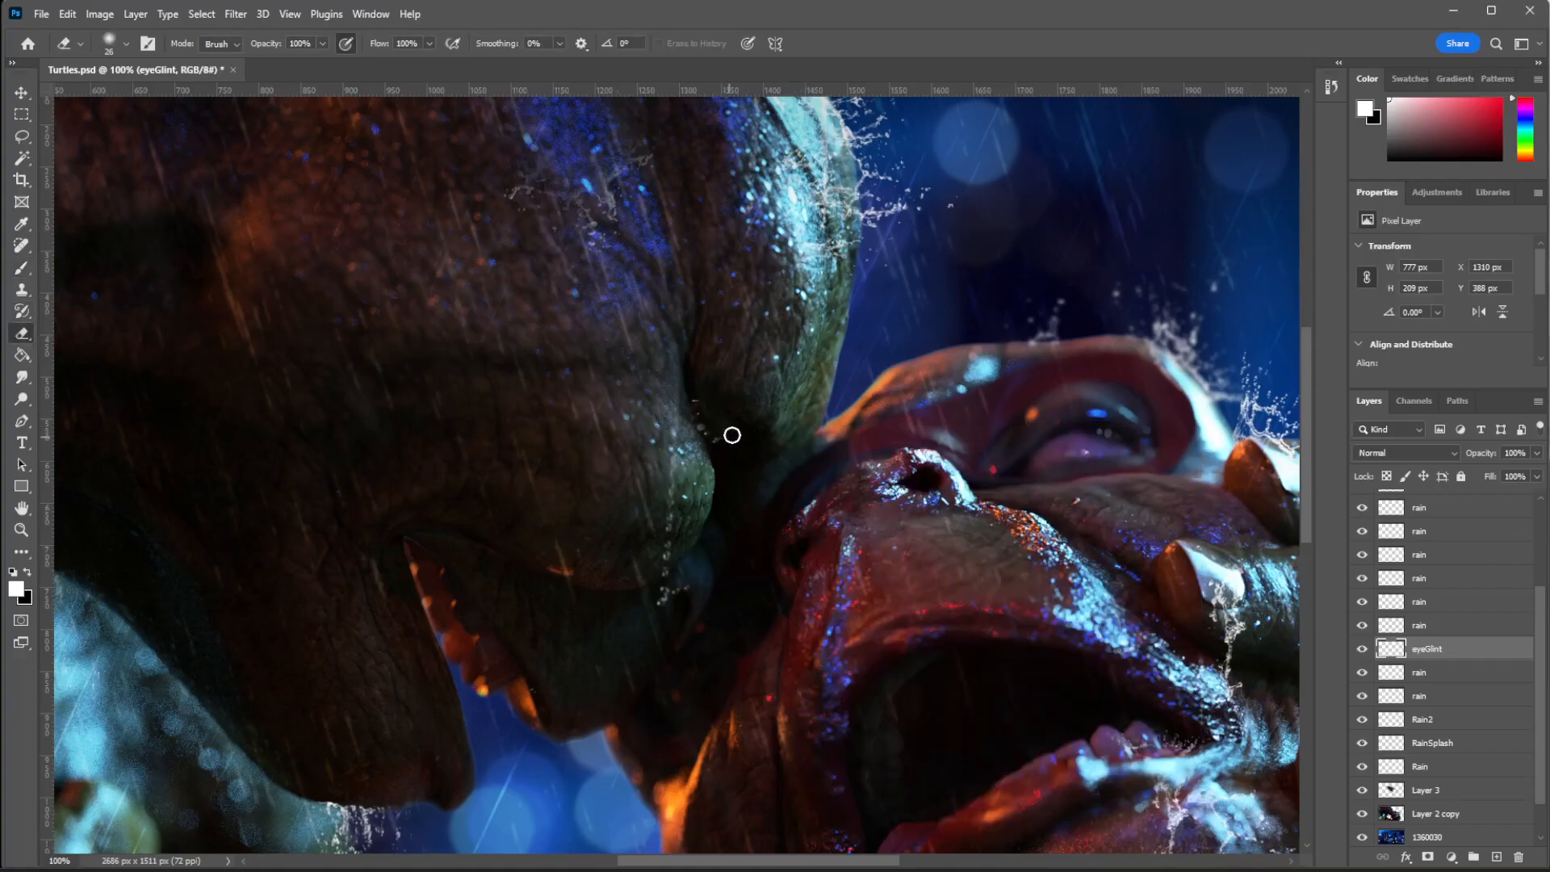
{"action": "right_click", "coordinate": [713, 432]}
{"action": "type", "text": "12"}
{"action": "key", "text": "Return"}
{"action": "key", "text": "ctrl+0"}
{"action": "key", "text": "ctrl+plus"}
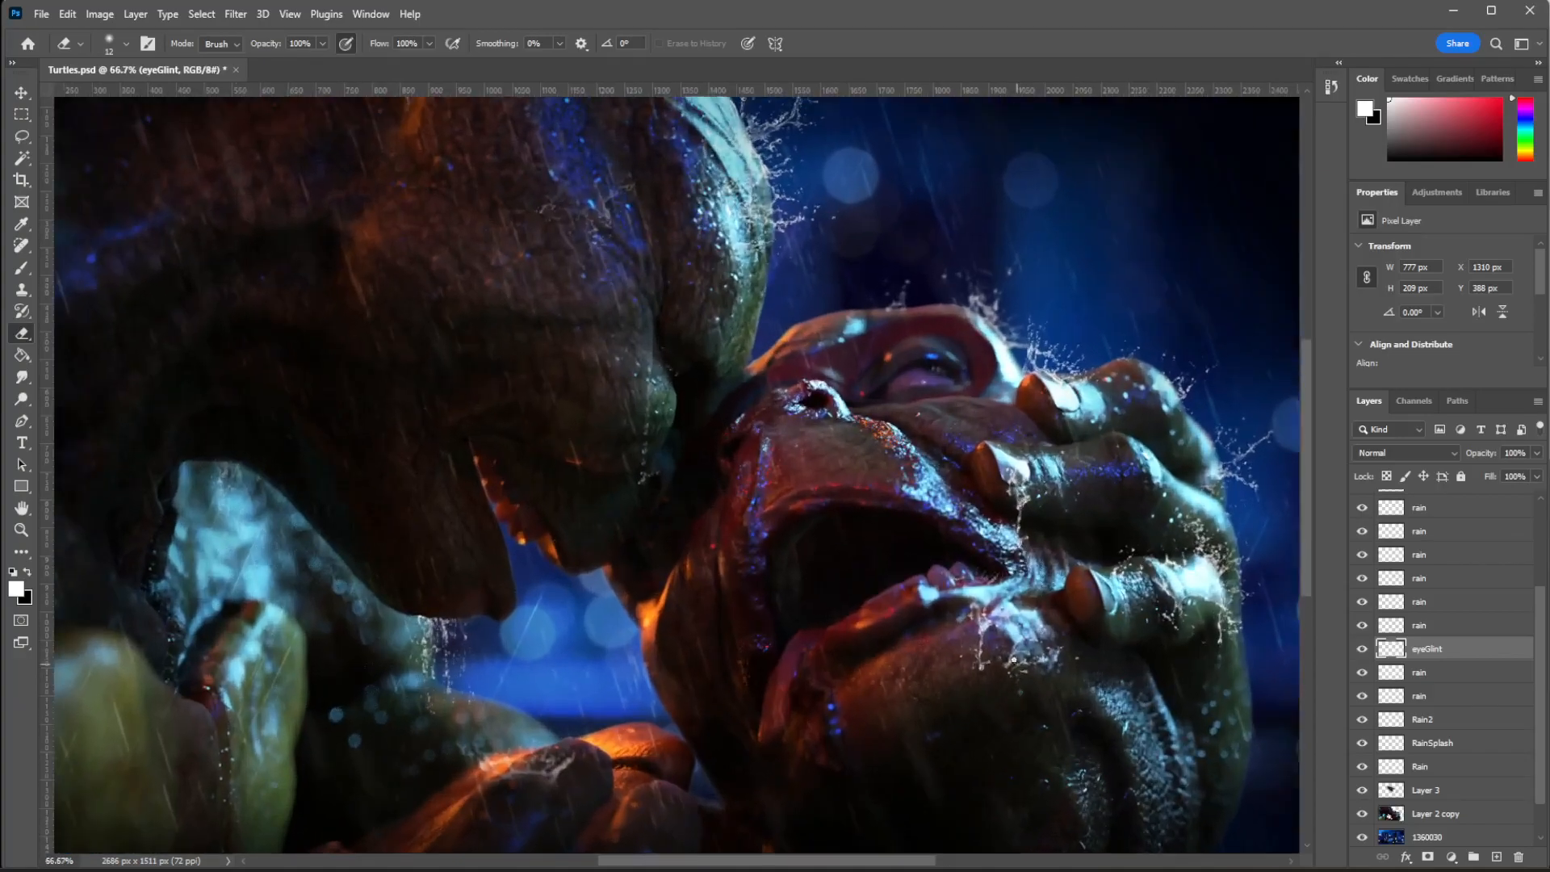
Add 2 px white glints on the lower turtle's eye and face and soften them with the 28% strength Blur tool.
{"action": "key", "text": "b"}
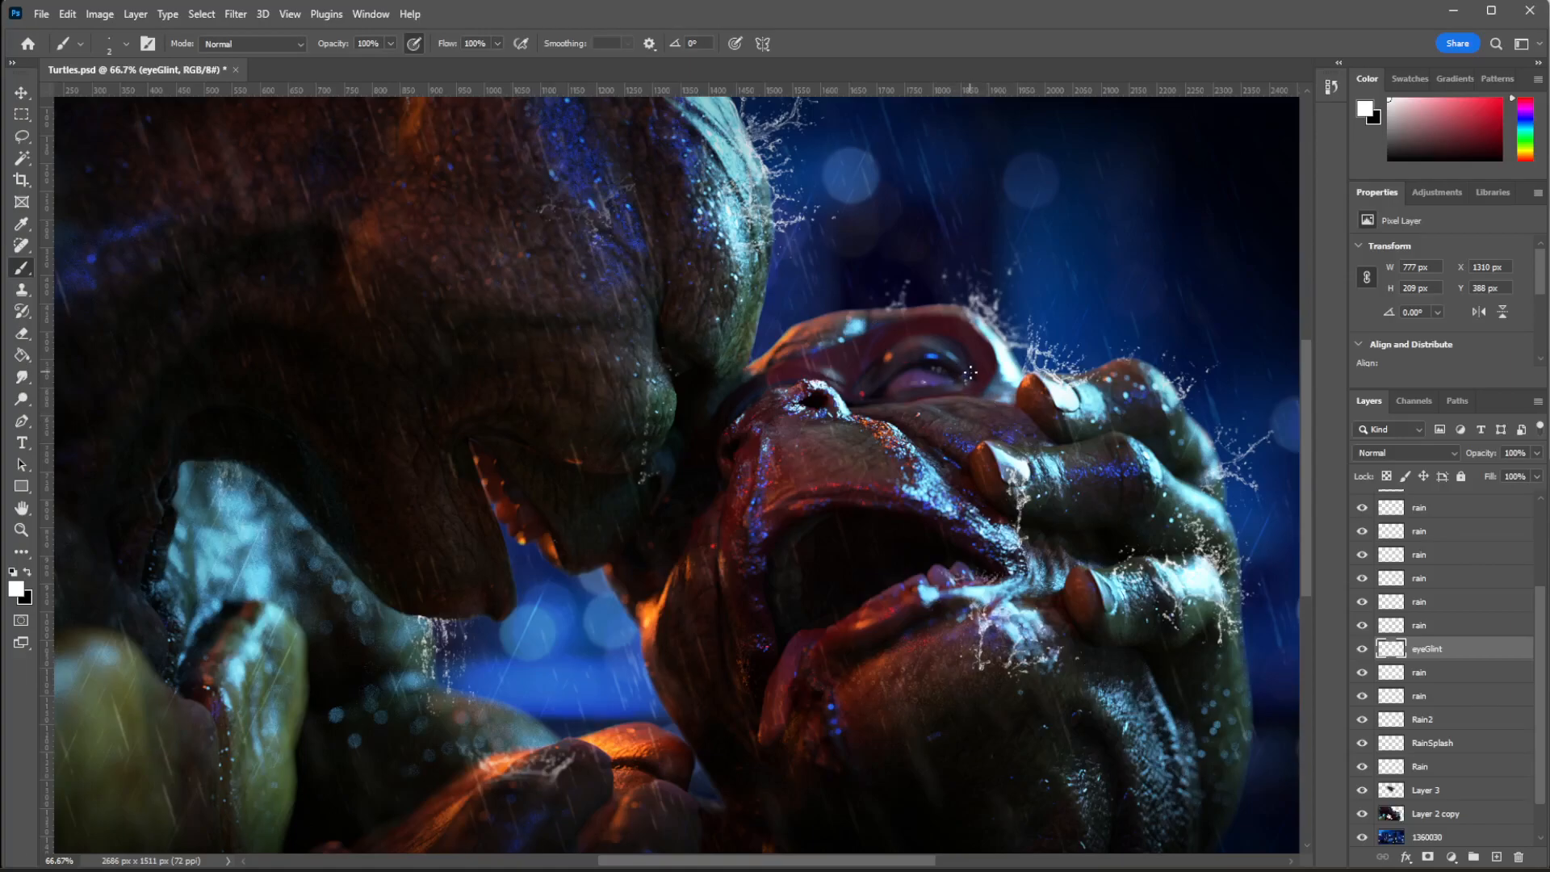
{"action": "right_click", "coordinate": [22, 377]}
{"action": "left_click", "coordinate": [81, 376]}
{"action": "mouse_move", "coordinate": [965, 365]}
{"action": "left_mouse_down"}
{"action": "mouse_move", "coordinate": [968, 383]}
{"action": "mouse_move", "coordinate": [923, 378]}
{"action": "left_mouse_up"}
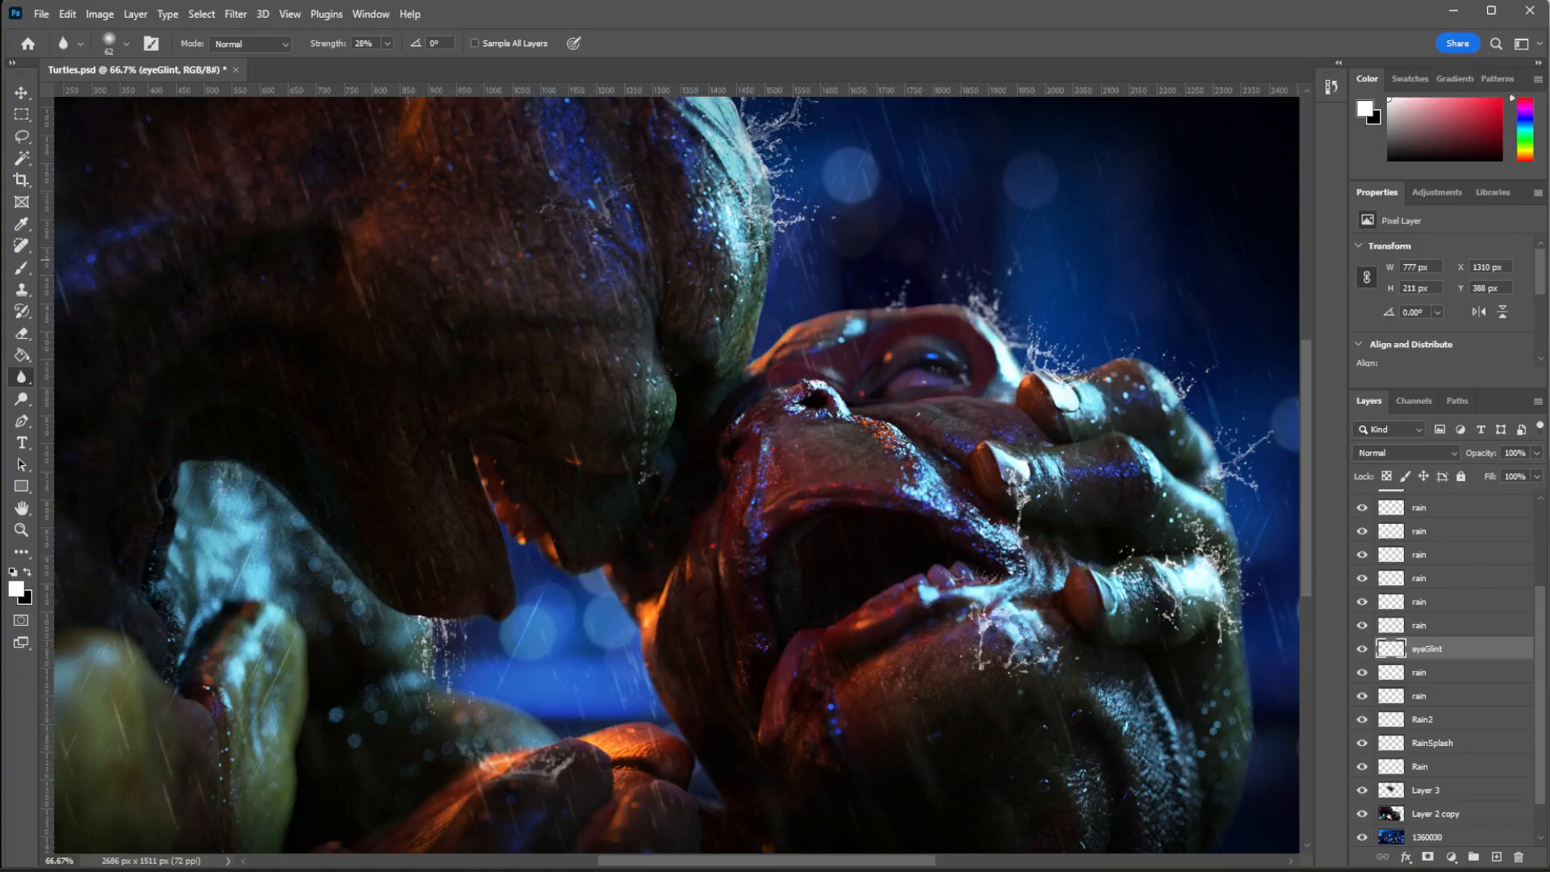
{"action": "key", "text": "b"}
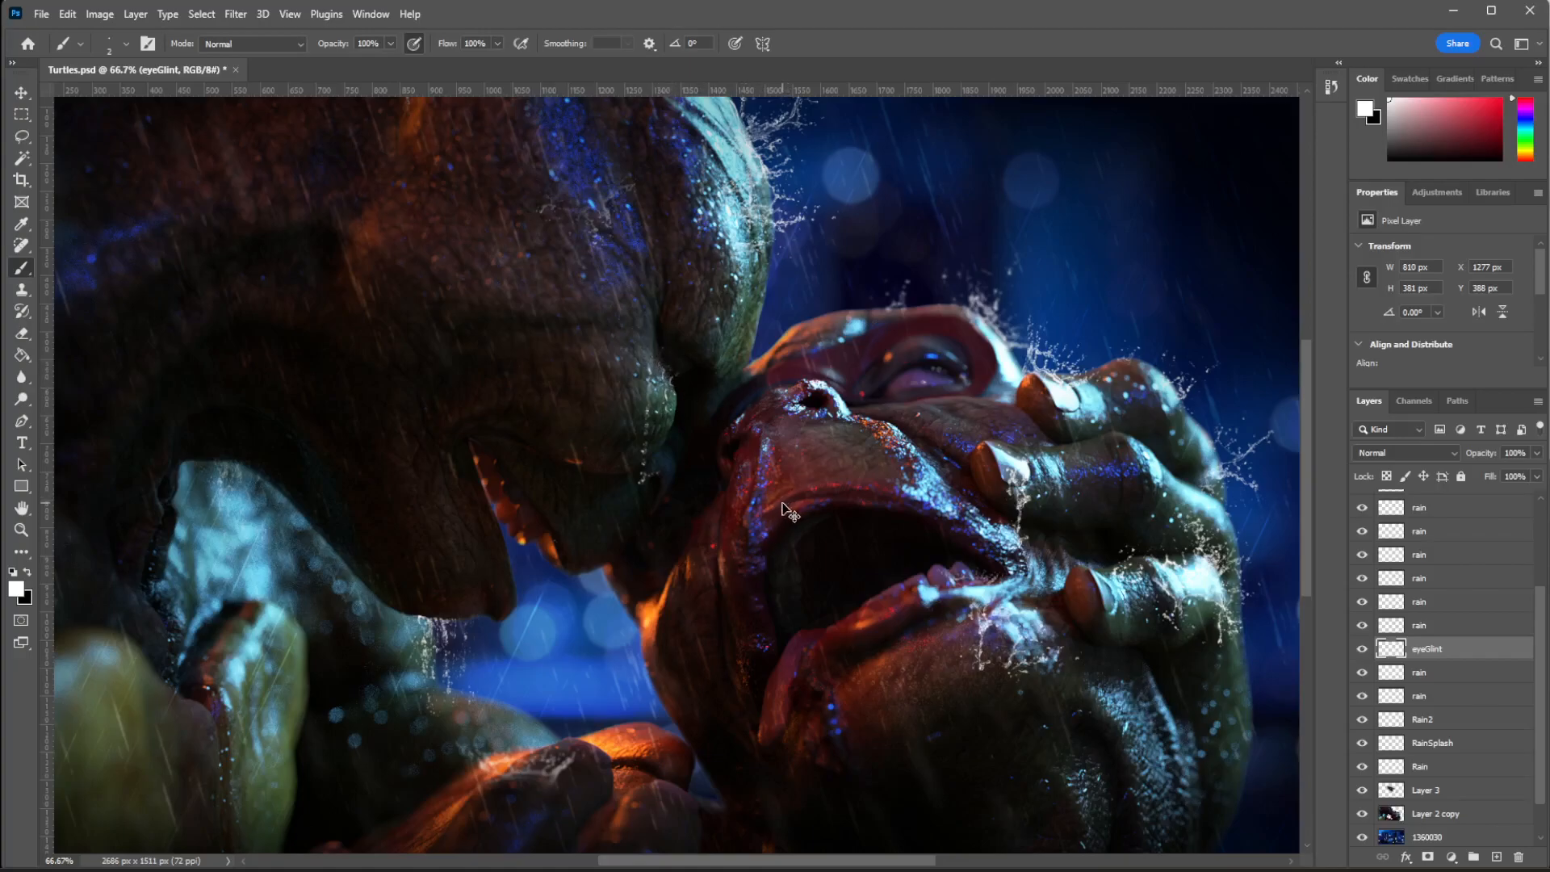
{"action": "left_click", "coordinate": [22, 377]}
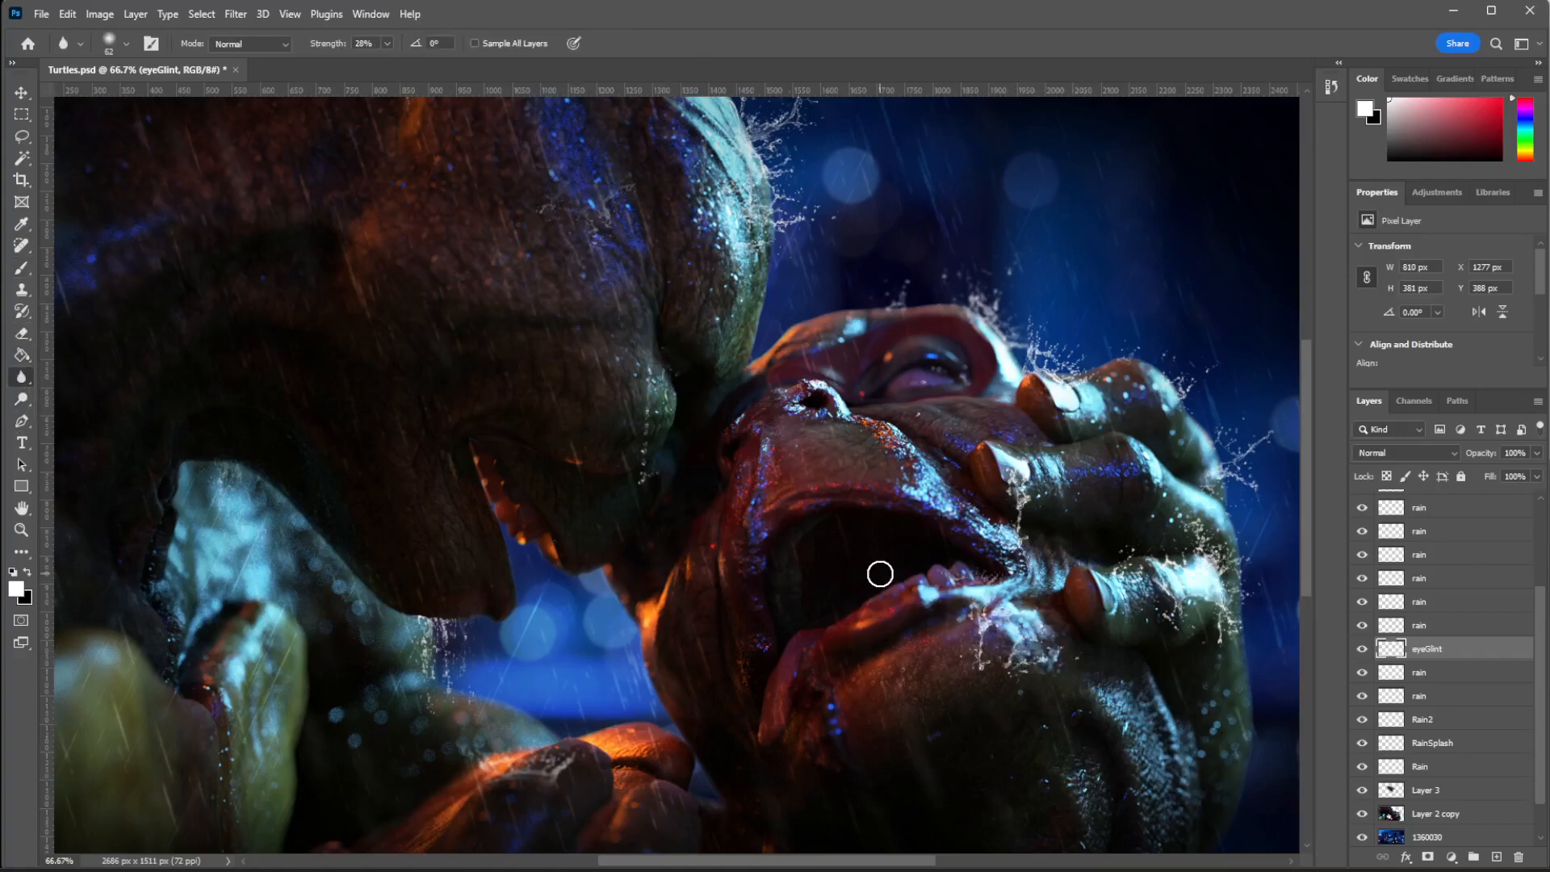
Hide the rain, eyeGlint and Rain2 layers and make the visible RainSplash layer active.
{"action": "left_click", "coordinate": [1448, 695]}
{"action": "scroll", "coordinate": [1456, 580], "scroll_direction": "up", "scroll_amount": 2}
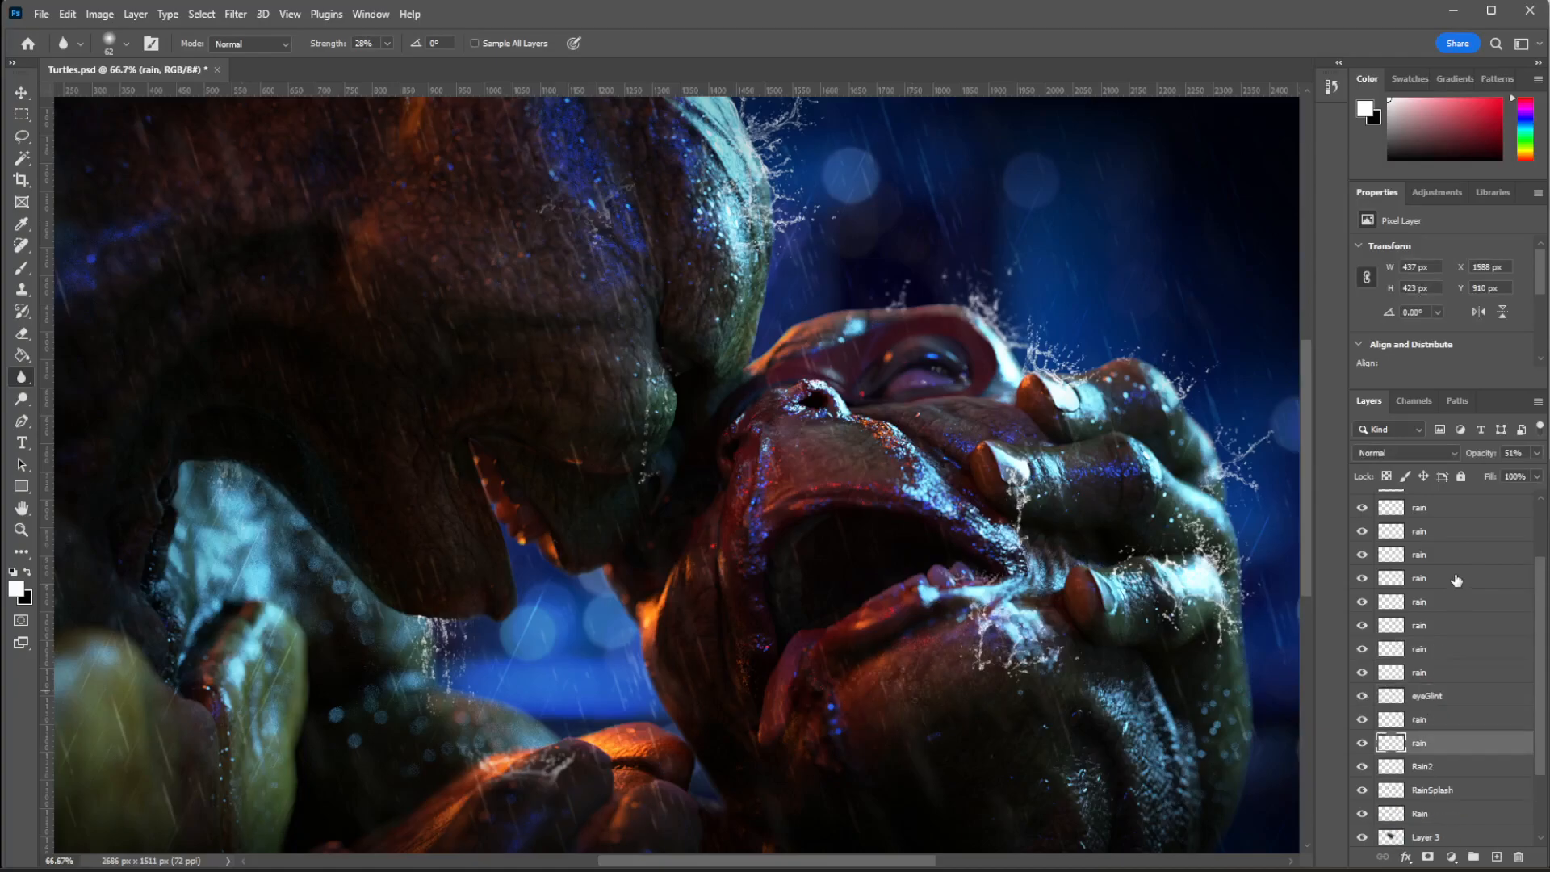
{"action": "scroll", "coordinate": [1457, 581], "scroll_direction": "down", "scroll_amount": 1}
{"action": "left_click_drag", "start_coordinate": [1362, 507], "coordinate": [1359, 765]}
{"action": "left_click", "coordinate": [1362, 760]}
{"action": "left_click", "coordinate": [1431, 760]}
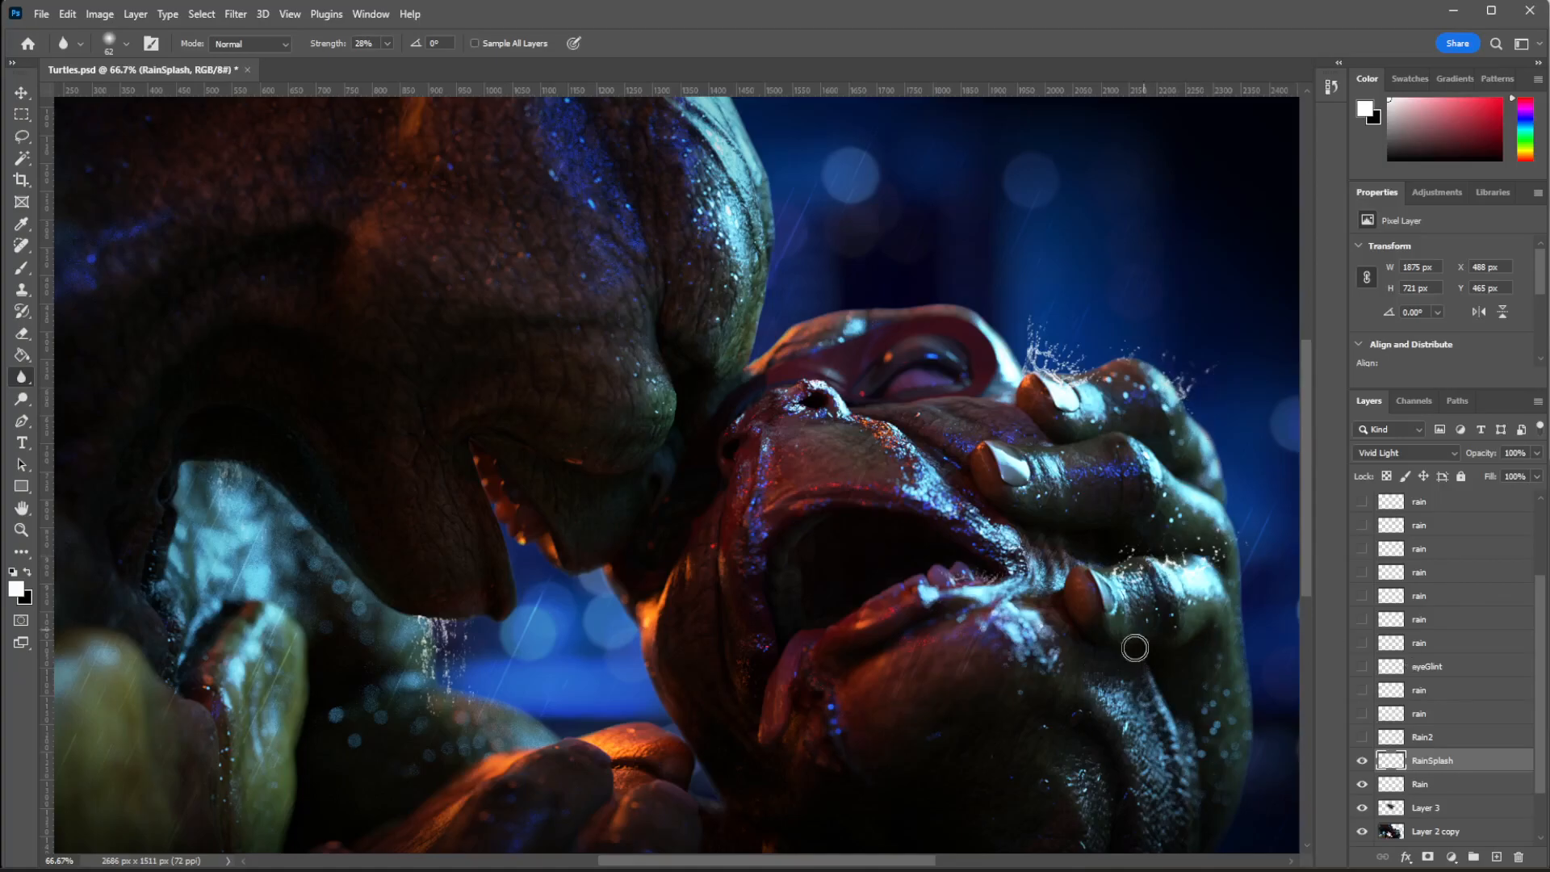
Lasso the drip below the upper turtle's jaw, copy it to a new layer and move it under the neck opening.
{"action": "left_click", "coordinate": [22, 136]}
{"action": "mouse_move", "coordinate": [326, 563]}
{"action": "left_mouse_down"}
{"action": "mouse_move", "coordinate": [444, 763]}
{"action": "mouse_move", "coordinate": [339, 582]}
{"action": "left_mouse_up"}
{"action": "key", "text": "ctrl+j"}
{"action": "key", "text": "v"}
{"action": "mouse_move", "coordinate": [509, 723]}
{"action": "left_mouse_down"}
{"action": "mouse_move", "coordinate": [551, 724]}
{"action": "mouse_move", "coordinate": [641, 674]}
{"action": "mouse_move", "coordinate": [690, 569]}
{"action": "mouse_move", "coordinate": [676, 598]}
{"action": "left_mouse_up"}
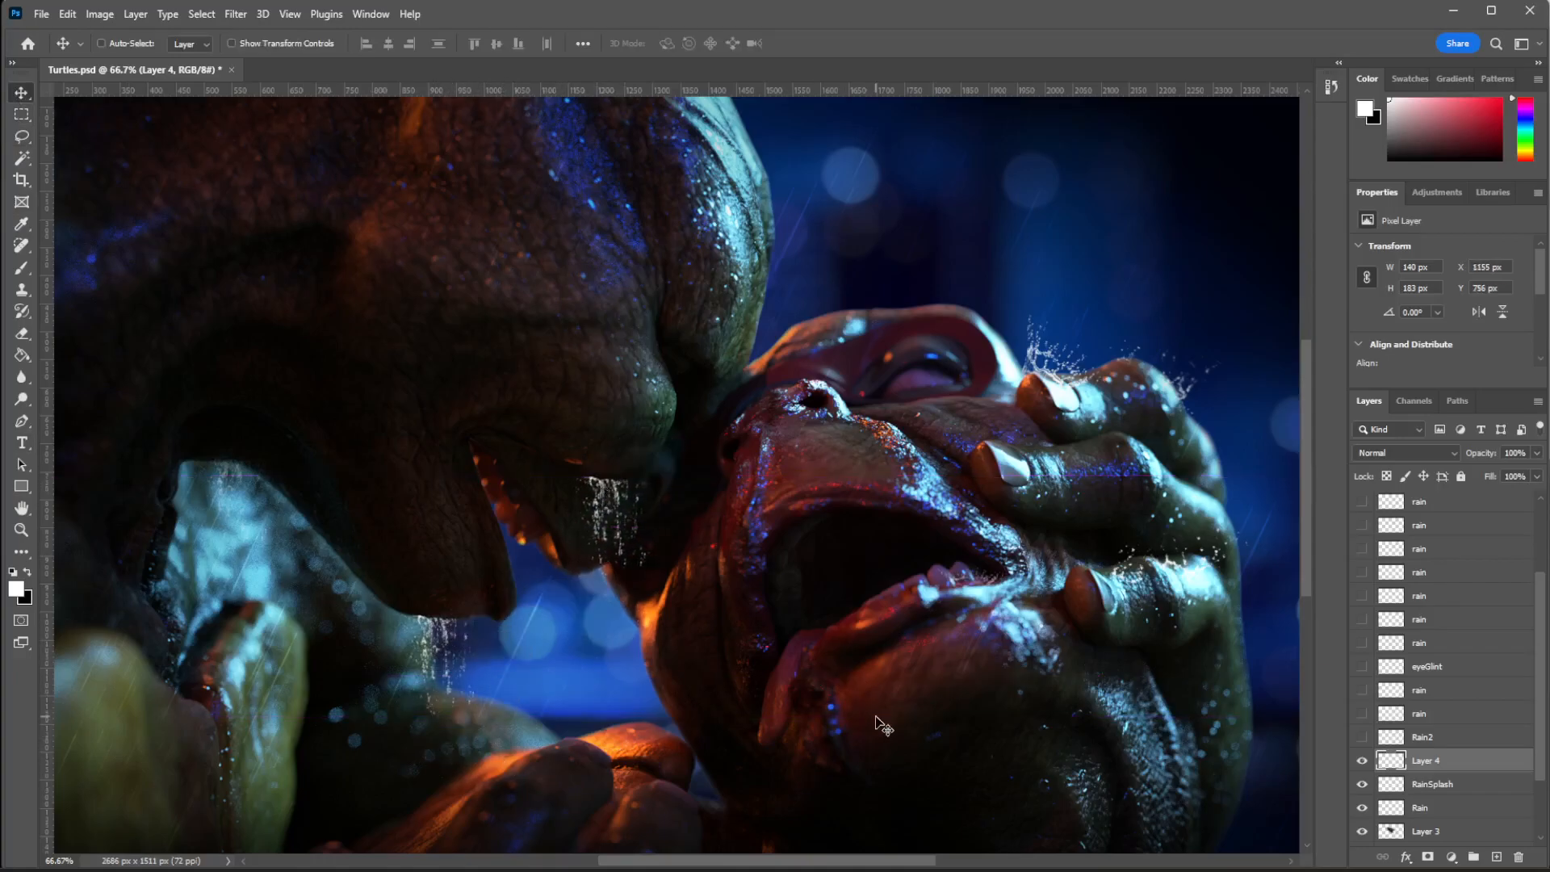
{"action": "left_click_drag", "start_coordinate": [598, 500], "coordinate": [216, 480]}
Raise the Blur tool's strength and blur the copied drip beneath the upper turtle's neck.
{"action": "left_click", "coordinate": [236, 14]}
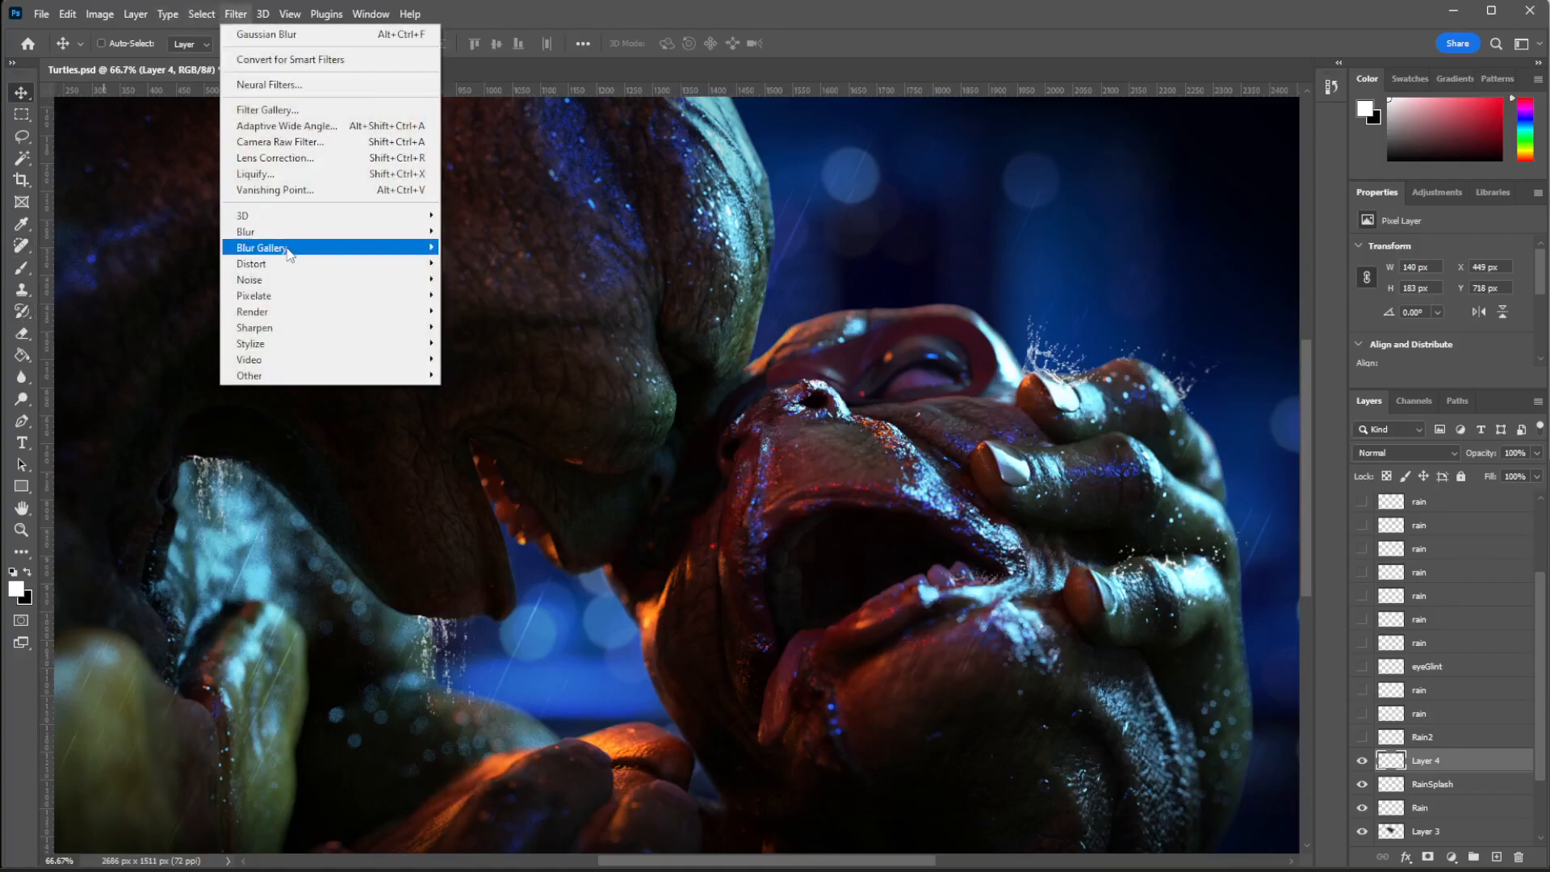
{"action": "left_click", "coordinate": [22, 377]}
{"action": "left_click", "coordinate": [387, 44]}
{"action": "left_click_drag", "start_coordinate": [389, 64], "coordinate": [415, 65]}
{"action": "mouse_move", "coordinate": [180, 461]}
{"action": "left_mouse_down"}
{"action": "mouse_move", "coordinate": [193, 492]}
{"action": "mouse_move", "coordinate": [220, 467]}
{"action": "mouse_move", "coordinate": [240, 543]}
{"action": "left_mouse_up"}
Enlarge the eraser and thin out the copied drip beneath the upper turtle's neck.
{"action": "left_click", "coordinate": [22, 334]}
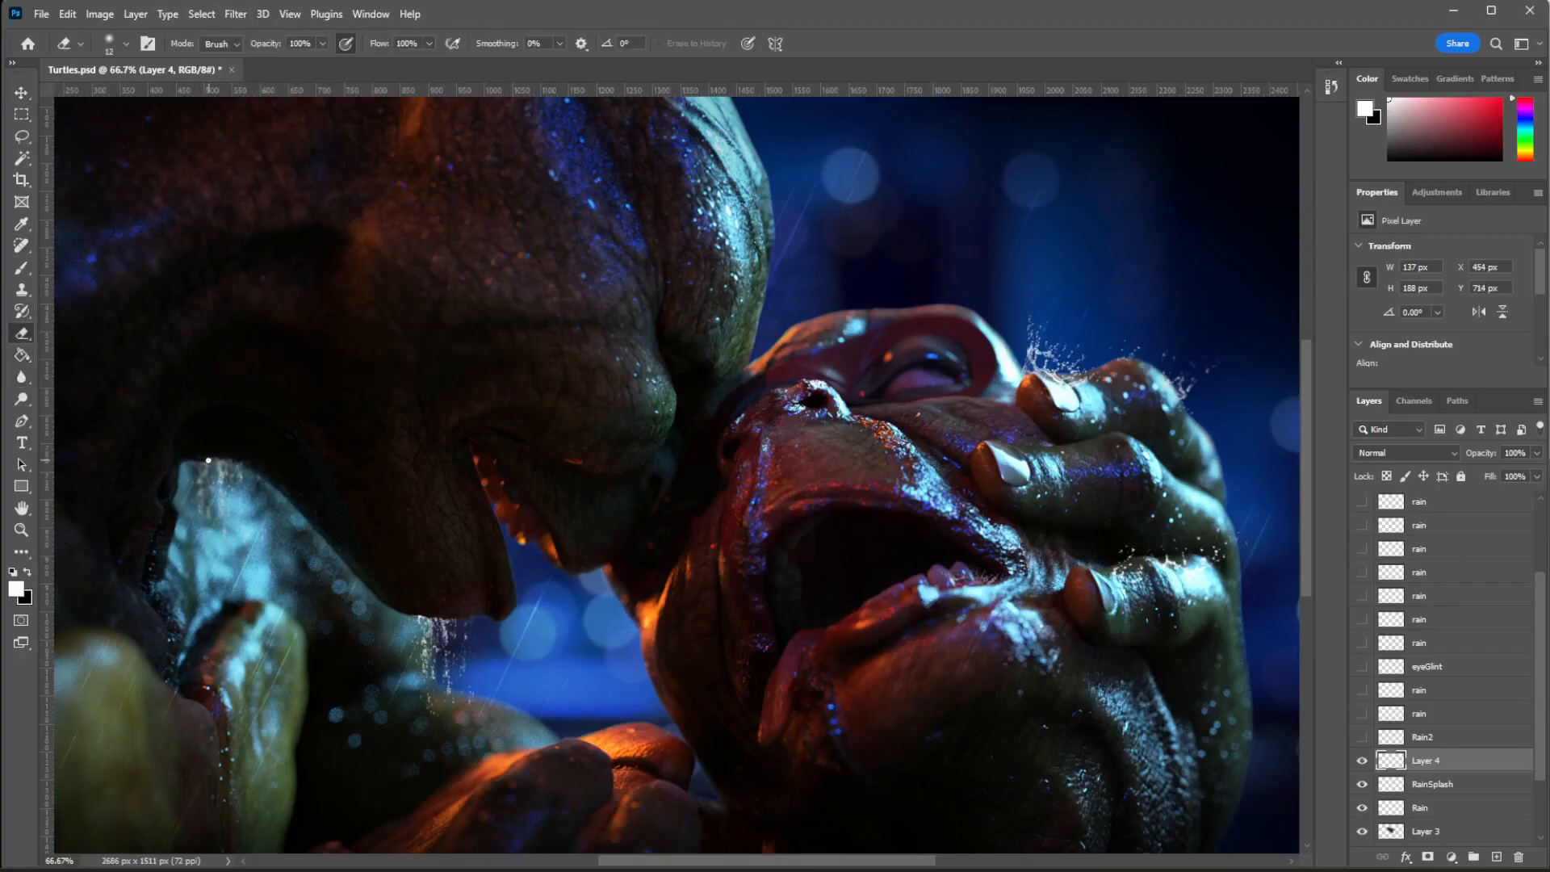
{"action": "right_click", "coordinate": [308, 387]}
{"action": "left_click_drag", "start_coordinate": [368, 382], "coordinate": [385, 381]}
{"action": "mouse_move", "coordinate": [214, 438]}
{"action": "left_mouse_down"}
{"action": "mouse_move", "coordinate": [185, 449]}
{"action": "mouse_move", "coordinate": [226, 453]}
{"action": "mouse_move", "coordinate": [202, 510]}
{"action": "left_mouse_up"}
Show Rain2 and the rain layer directly above it, make that rain layer active and enlarge the eraser to 77 px.
{"action": "left_click", "coordinate": [1364, 739]}
{"action": "left_click", "coordinate": [1428, 737]}
{"action": "left_click", "coordinate": [1436, 717]}
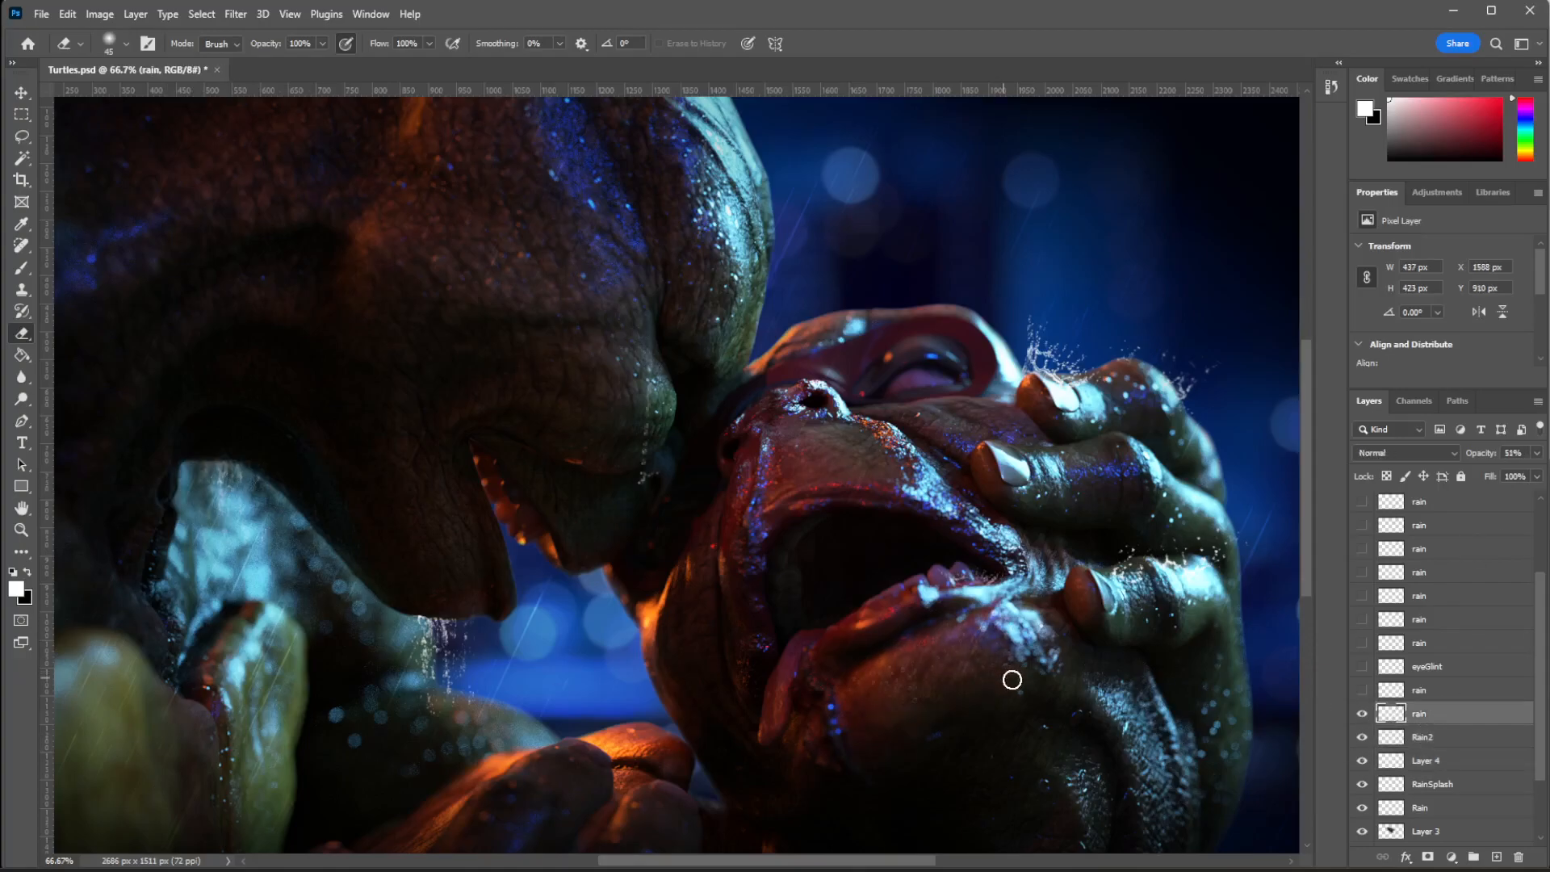
{"action": "right_click", "coordinate": [1066, 666]}
{"action": "left_click_drag", "start_coordinate": [1173, 499], "coordinate": [1189, 499]}
{"action": "left_click", "coordinate": [927, 678]}
Adjust the levels of the rain layer above Rain2 and change its blending mode.
{"action": "left_click", "coordinate": [100, 13]}
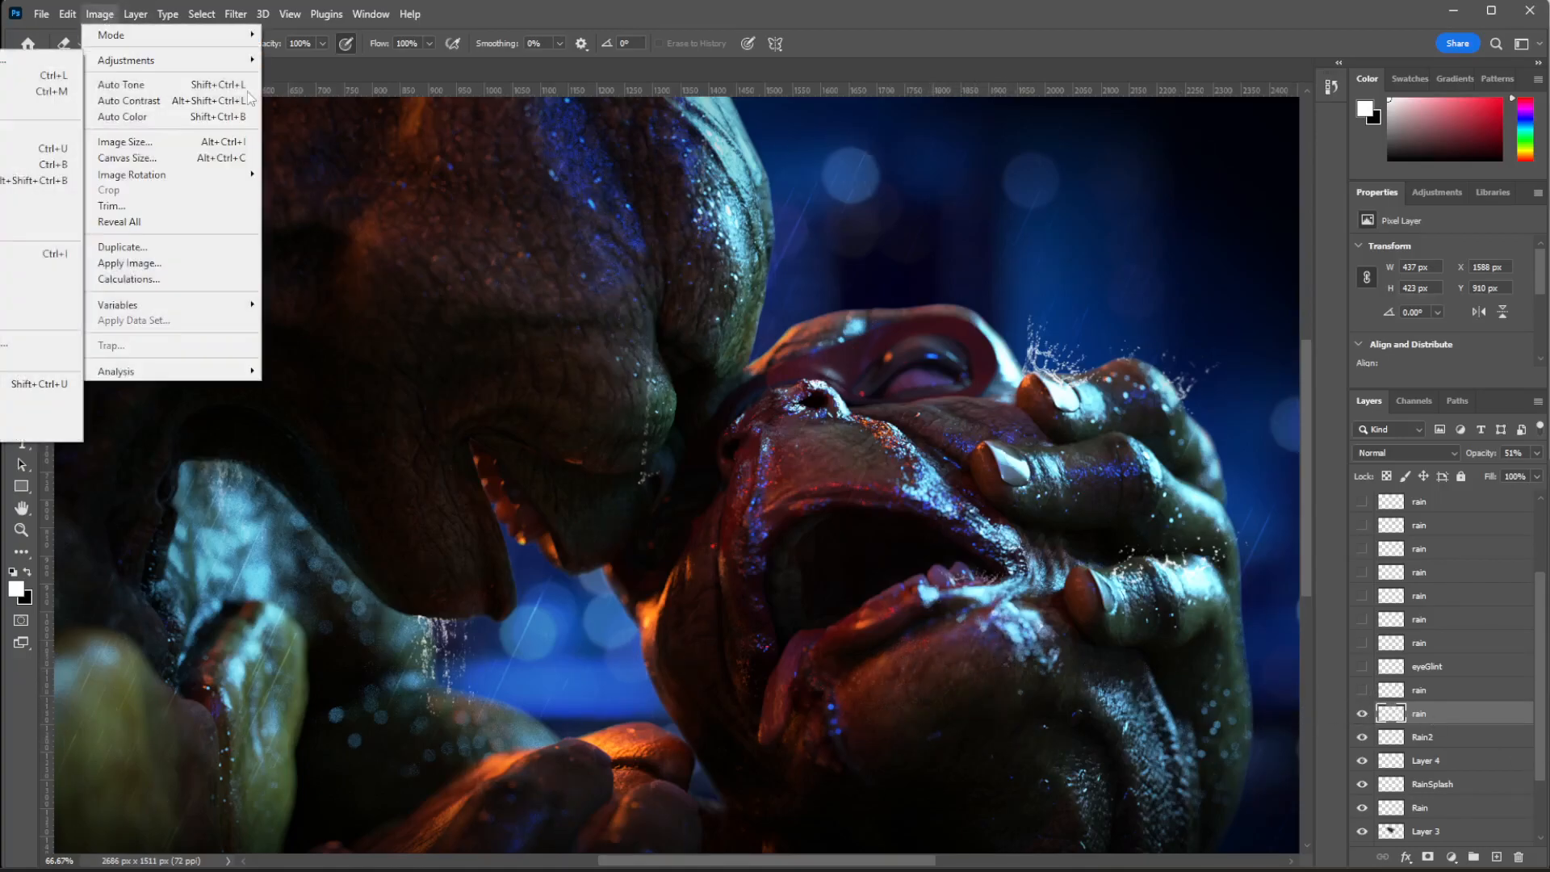
{"action": "left_click", "coordinate": [16, 75]}
{"action": "left_click_drag", "start_coordinate": [1262, 310], "coordinate": [1305, 385]}
{"action": "left_click_drag", "start_coordinate": [1091, 385], "coordinate": [1216, 374]}
{"action": "key", "text": "Return"}
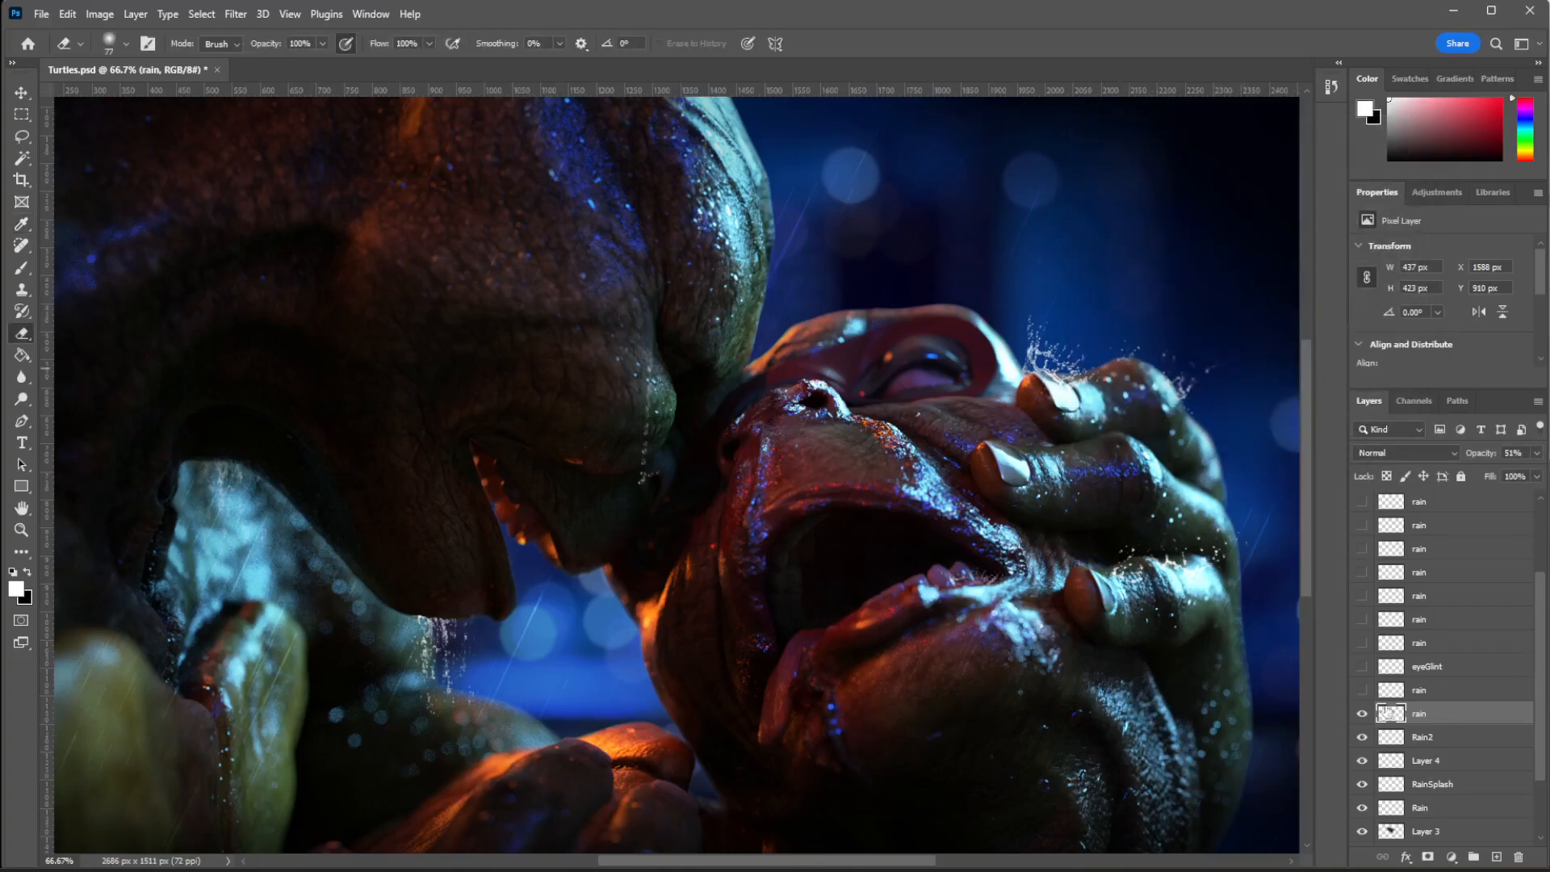
{"action": "left_click", "coordinate": [1427, 453]}
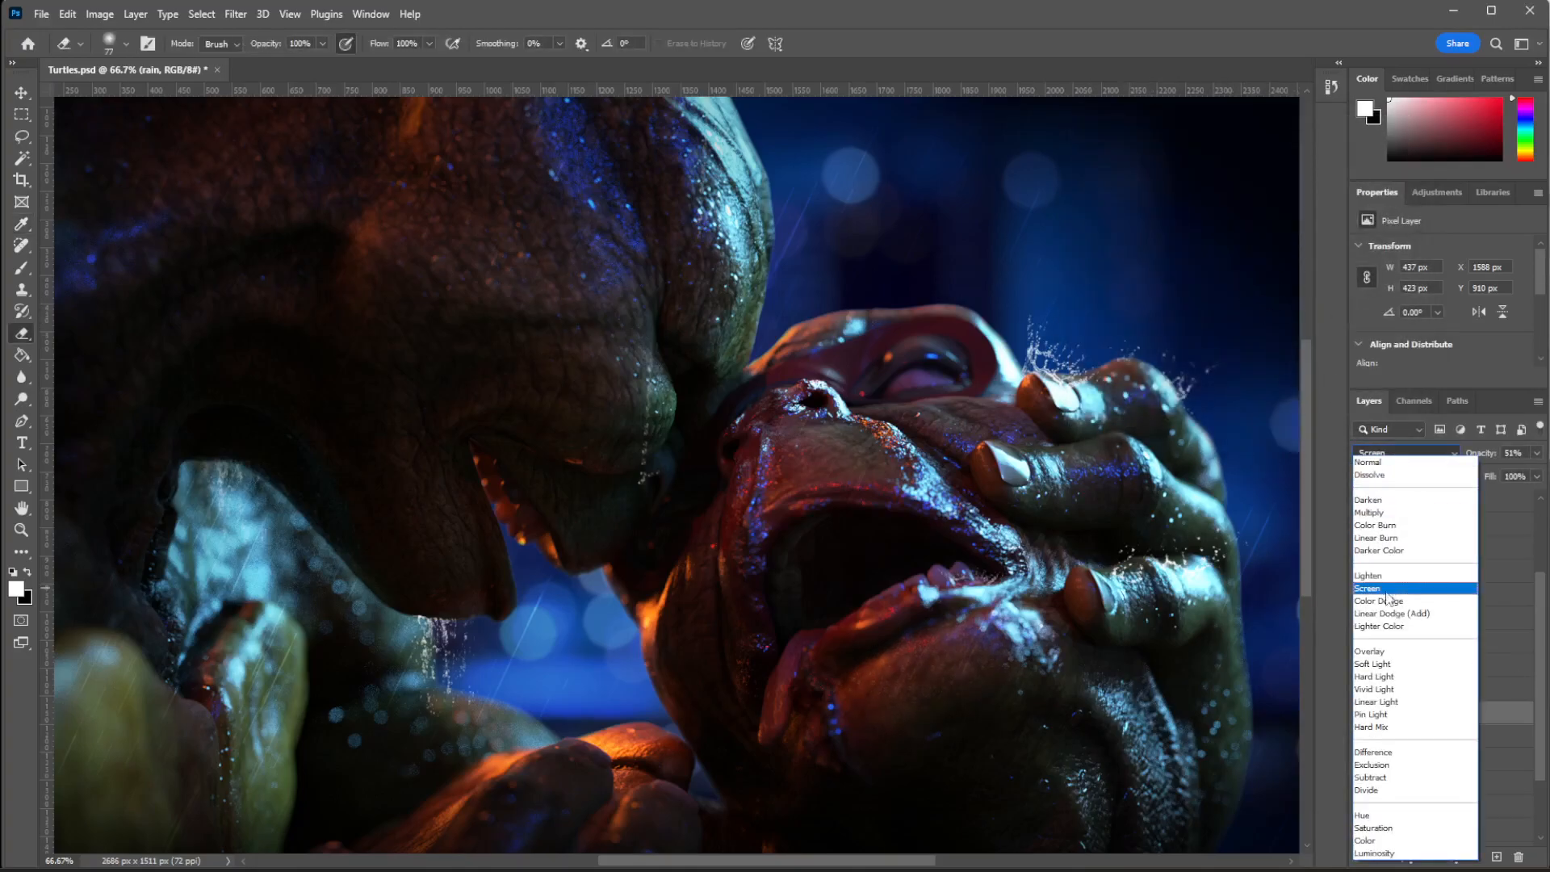
{"action": "left_click", "coordinate": [1399, 724]}
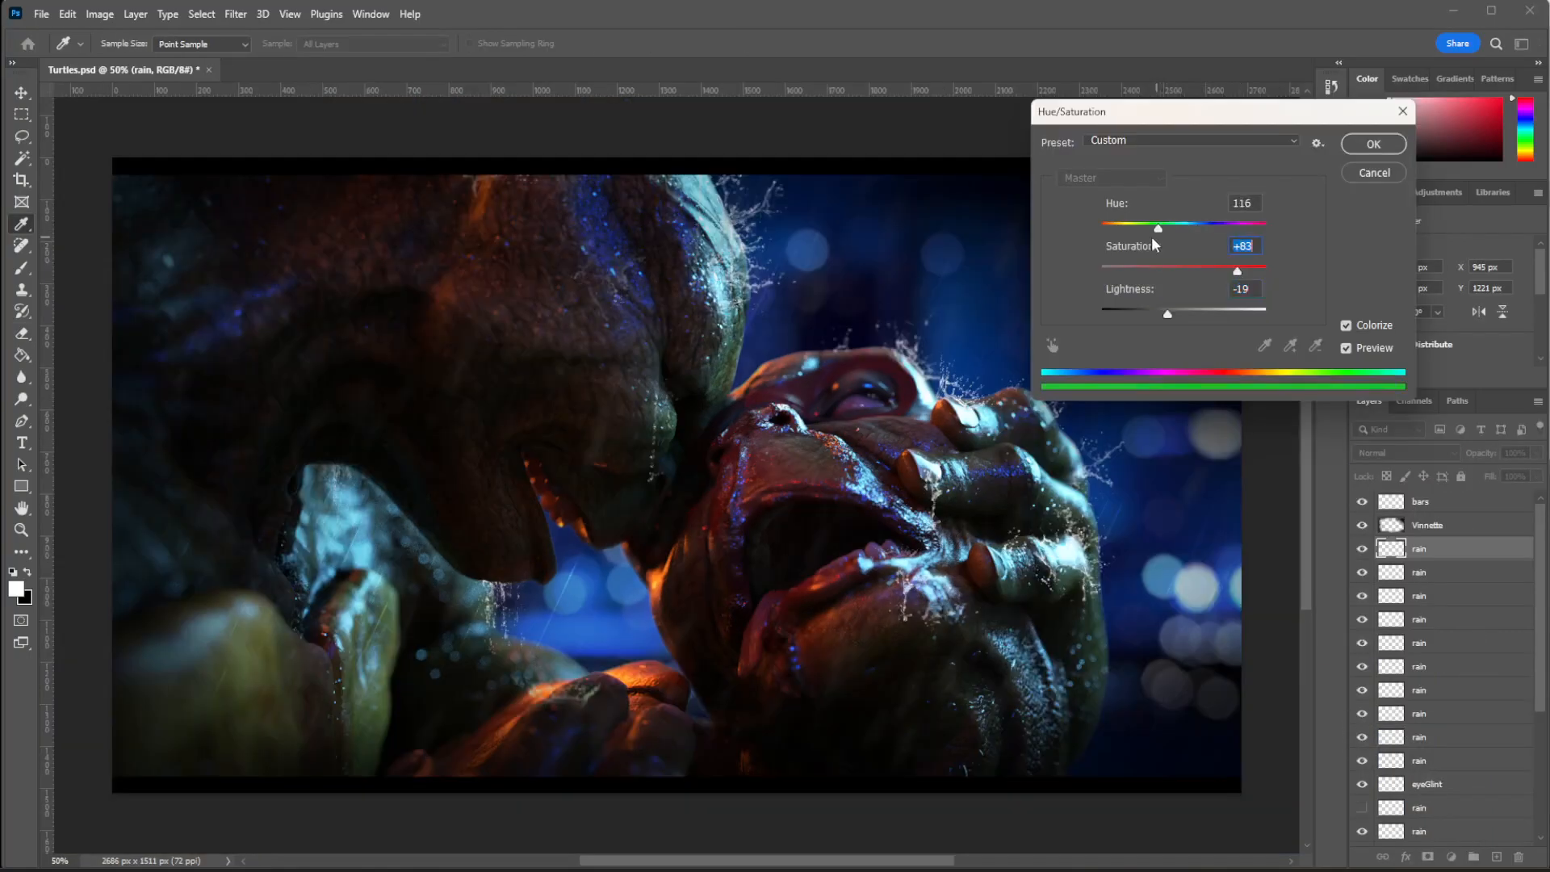
Colorize the topmost rain layer with hue 0, saturation +83 and lightness -6.
{"action": "mouse_move", "coordinate": [1168, 317]}
{"action": "left_mouse_down"}
{"action": "mouse_move", "coordinate": [1196, 316]}
{"action": "mouse_move", "coordinate": [1177, 316]}
{"action": "left_mouse_up"}
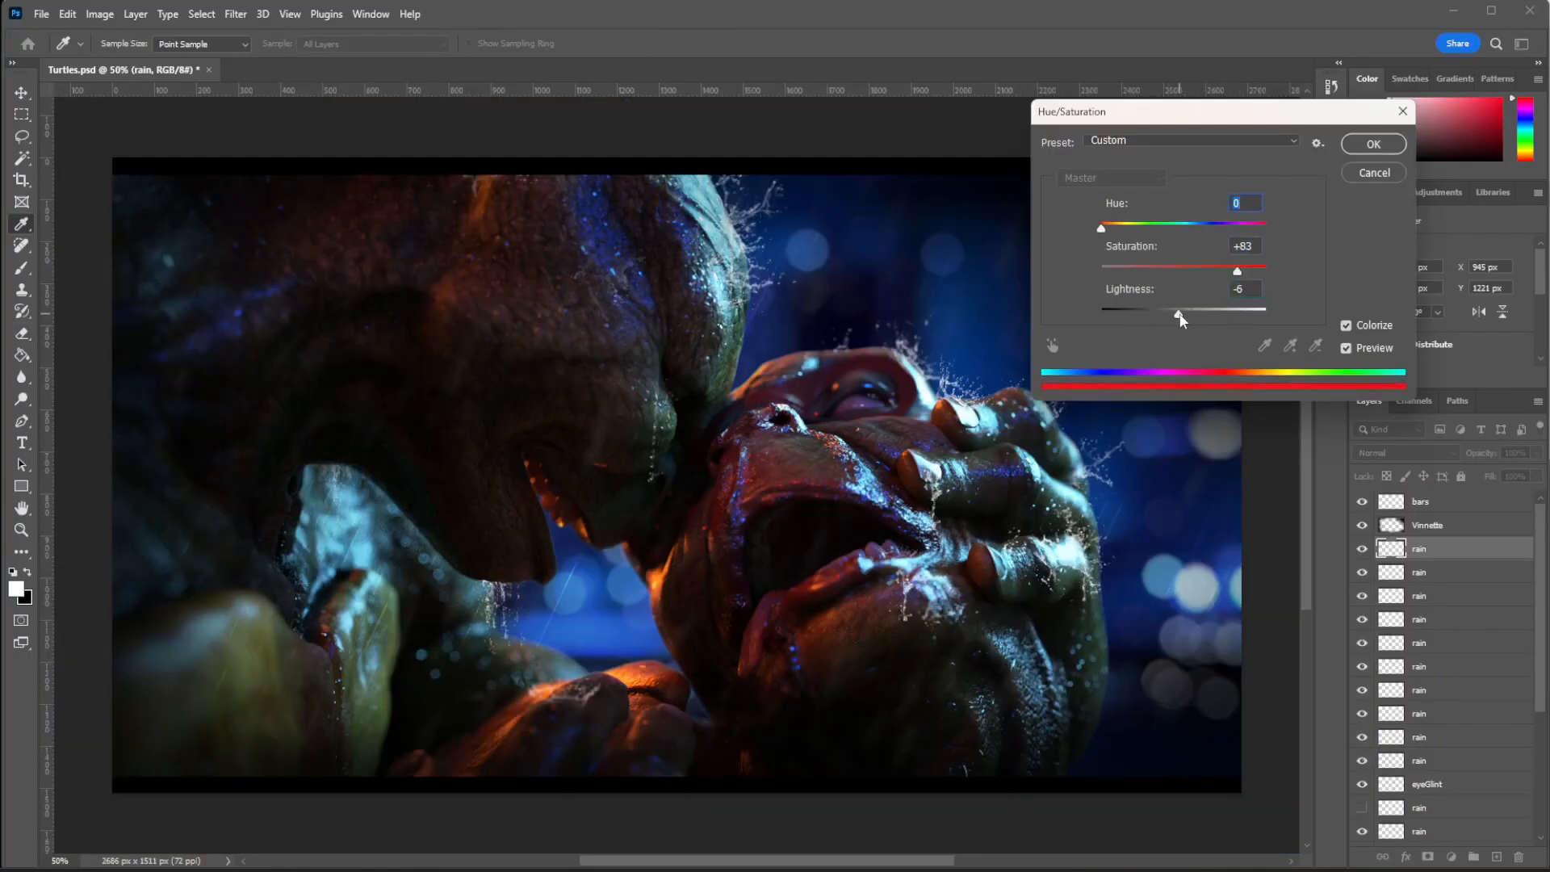
{"action": "key", "text": "Return"}
{"action": "left_click", "coordinate": [1362, 574]}
{"action": "left_click", "coordinate": [1362, 574]}
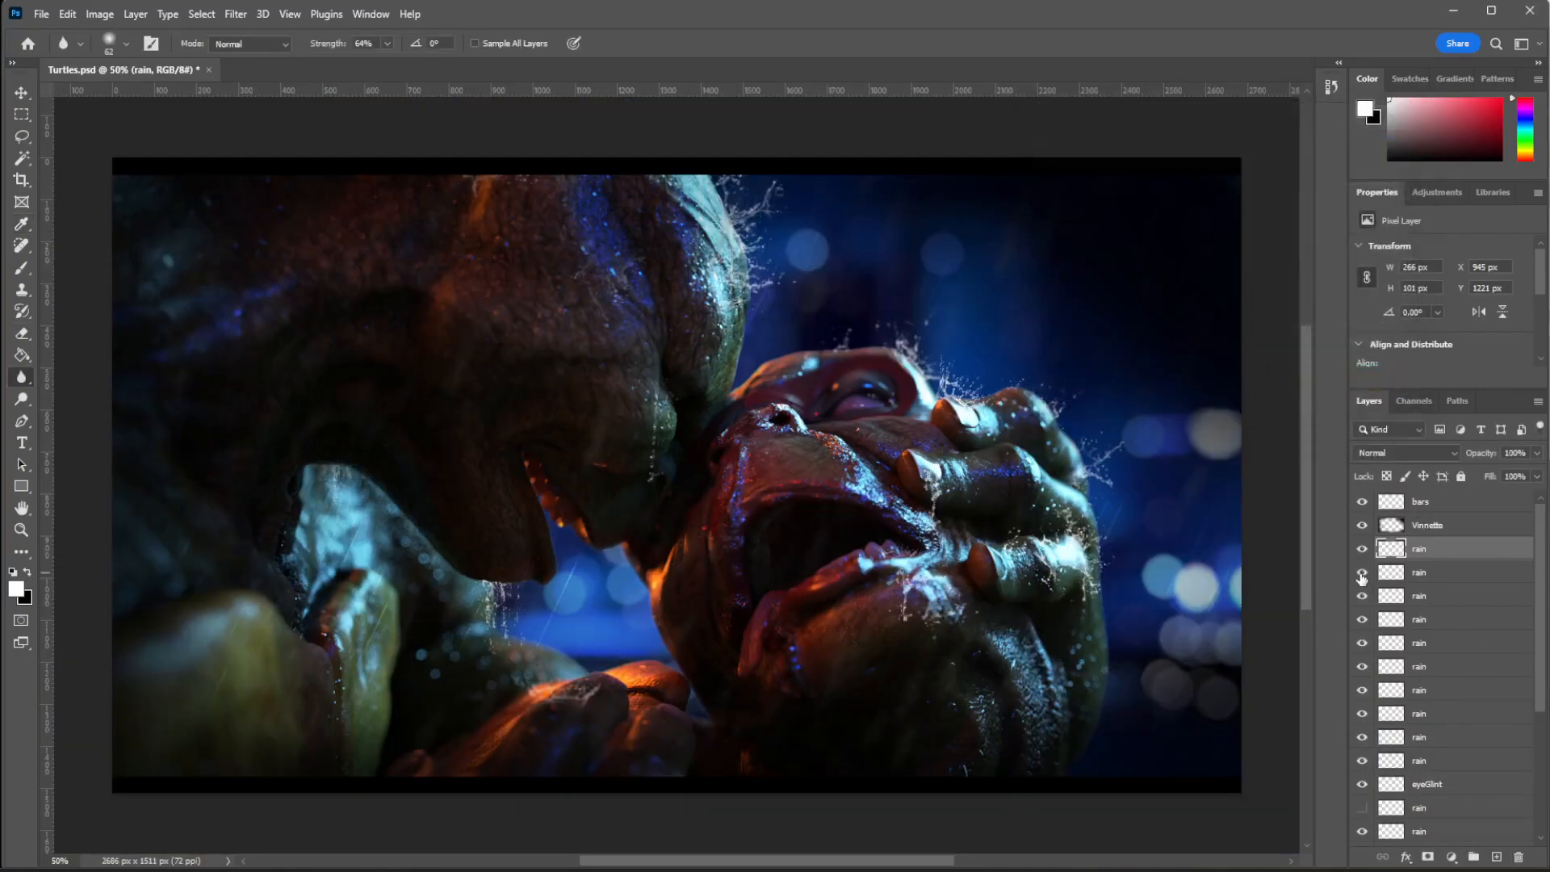
Move the eyeGlint layer down the stack to sit between the Rain layer and Layer 3.
{"action": "scroll", "coordinate": [1461, 593], "scroll_direction": "down", "scroll_amount": 3}
{"action": "left_click", "coordinate": [1490, 616], "text": "shift"}
{"action": "left_click_drag", "start_coordinate": [1459, 641], "coordinate": [1364, 773]}
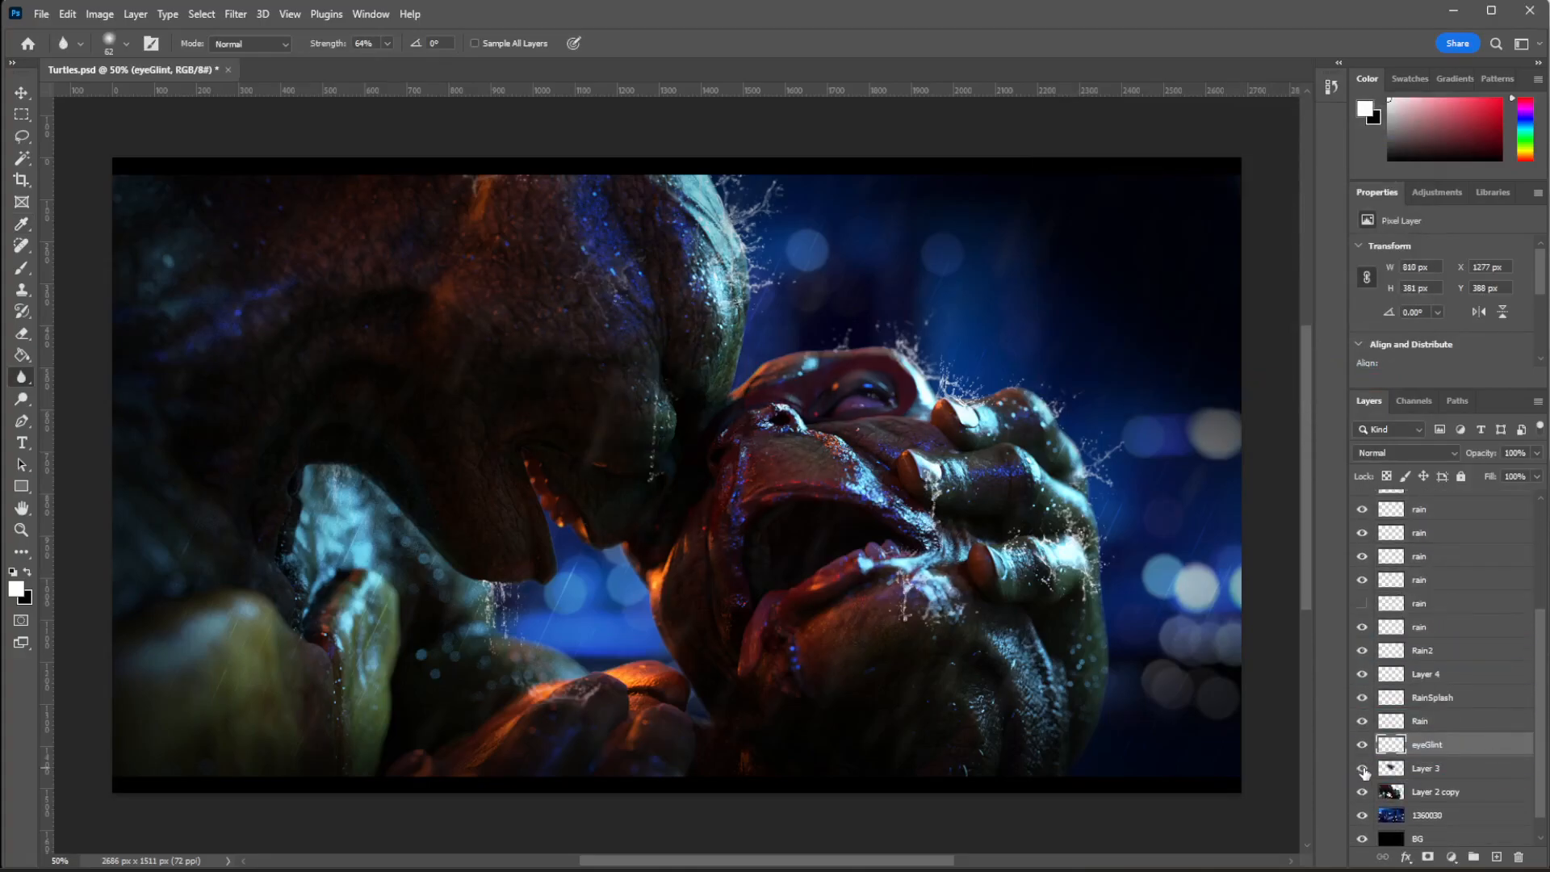
Group all layers from Rain up to the topmost rain layer and name the group rain.
{"action": "left_click", "coordinate": [1444, 720]}
{"action": "scroll", "coordinate": [1453, 557], "scroll_direction": "up", "scroll_amount": 4}
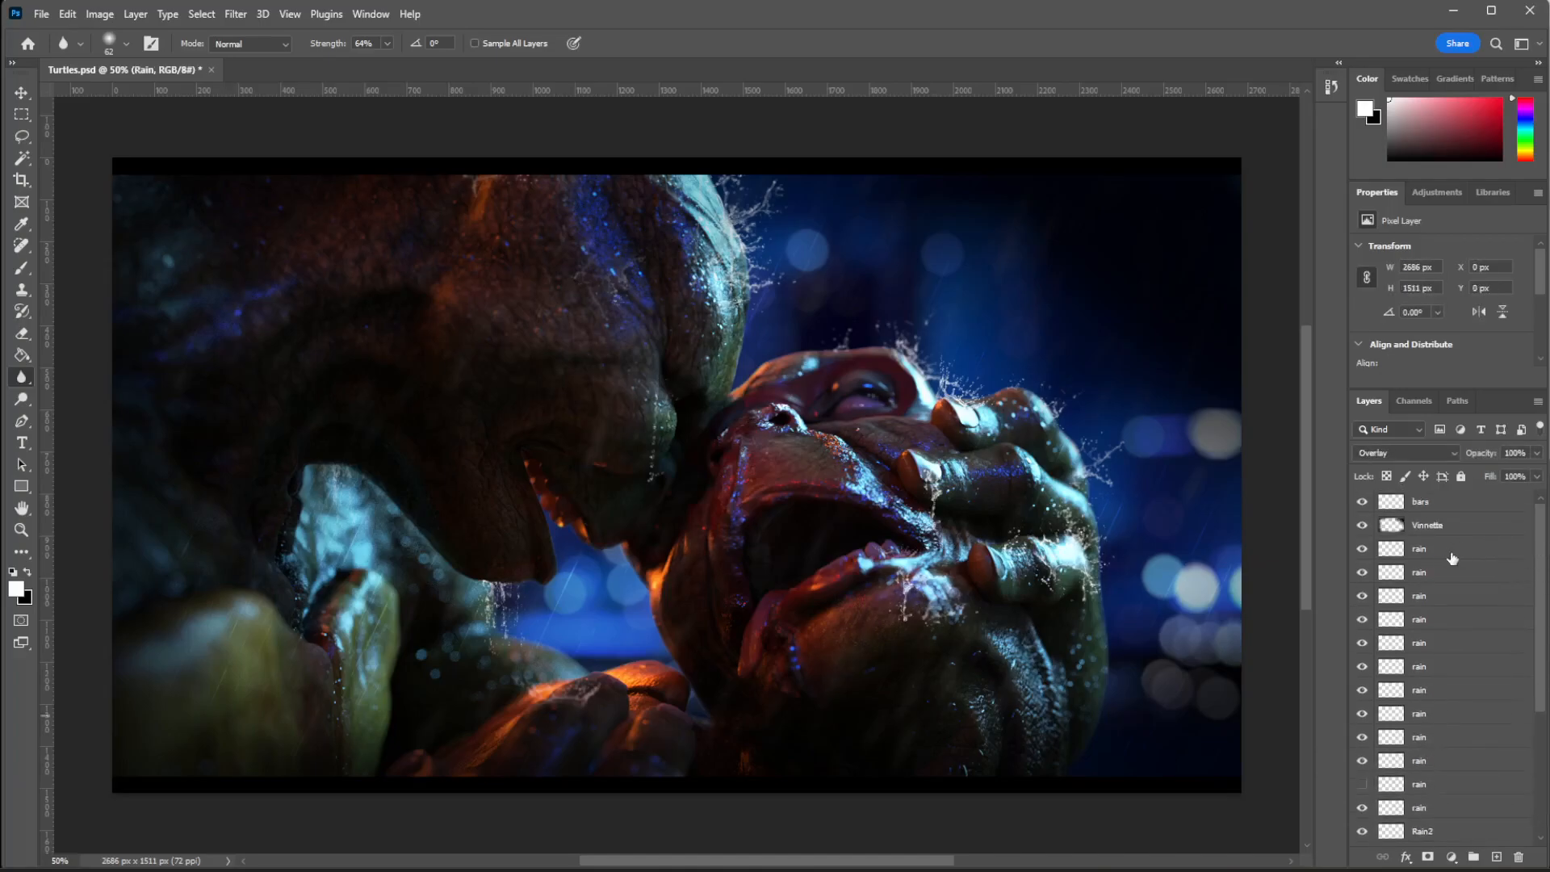
{"action": "left_click", "coordinate": [1452, 558], "text": "shift"}
{"action": "left_click", "coordinate": [1475, 856]}
{"action": "double_click", "coordinate": [1422, 551]}
{"action": "type", "text": "rain"}
{"action": "key", "text": "Return"}
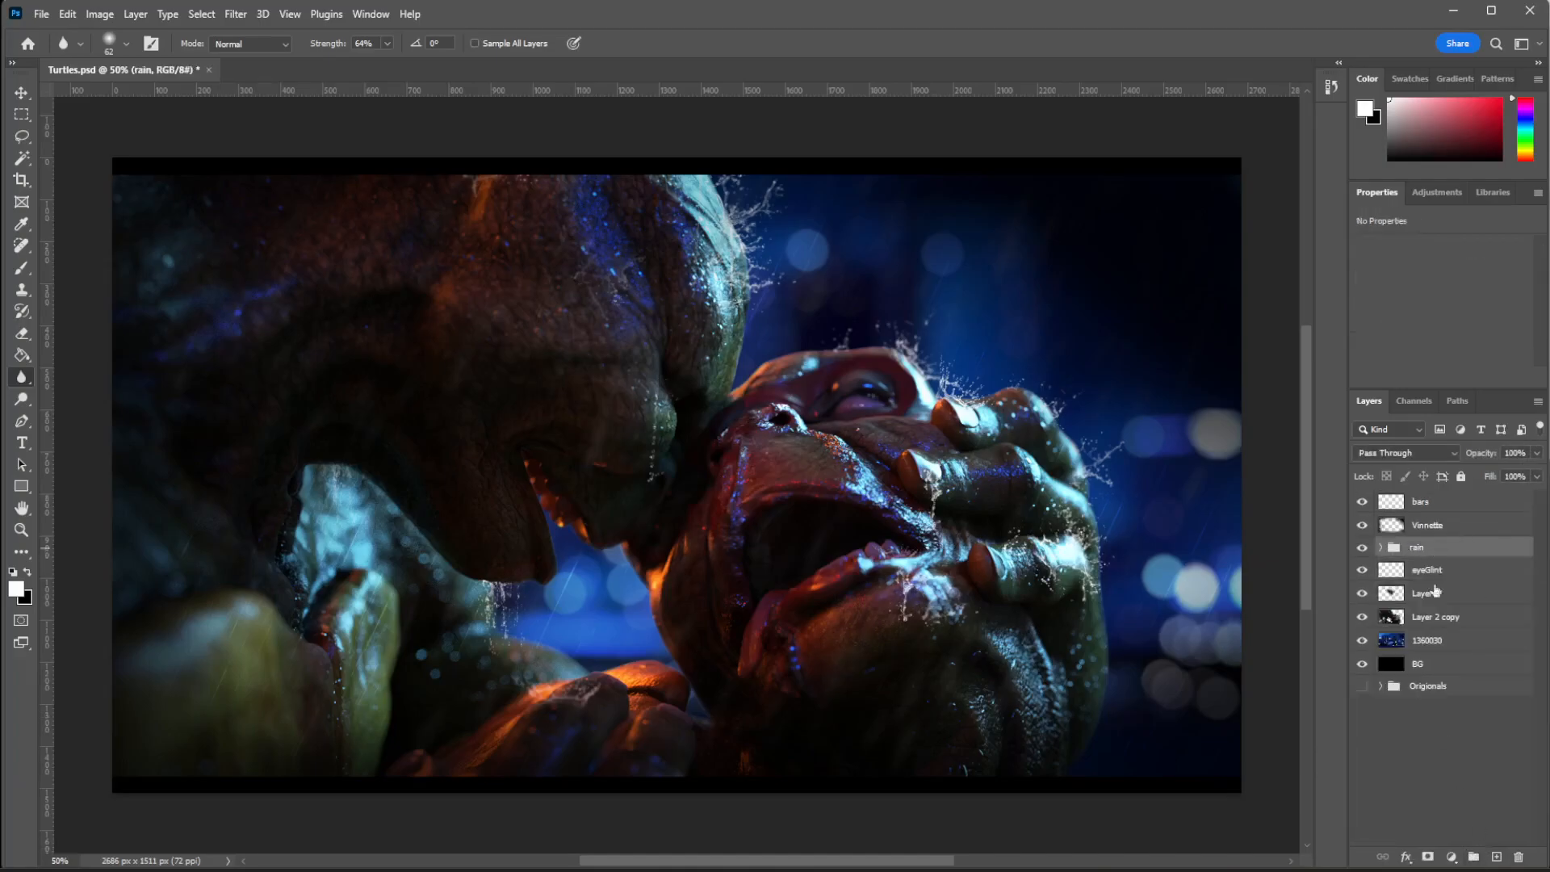
Add a Hue/Saturation adjustment layer above the rain group and clip it to the group.
{"action": "left_click", "coordinate": [1452, 856]}
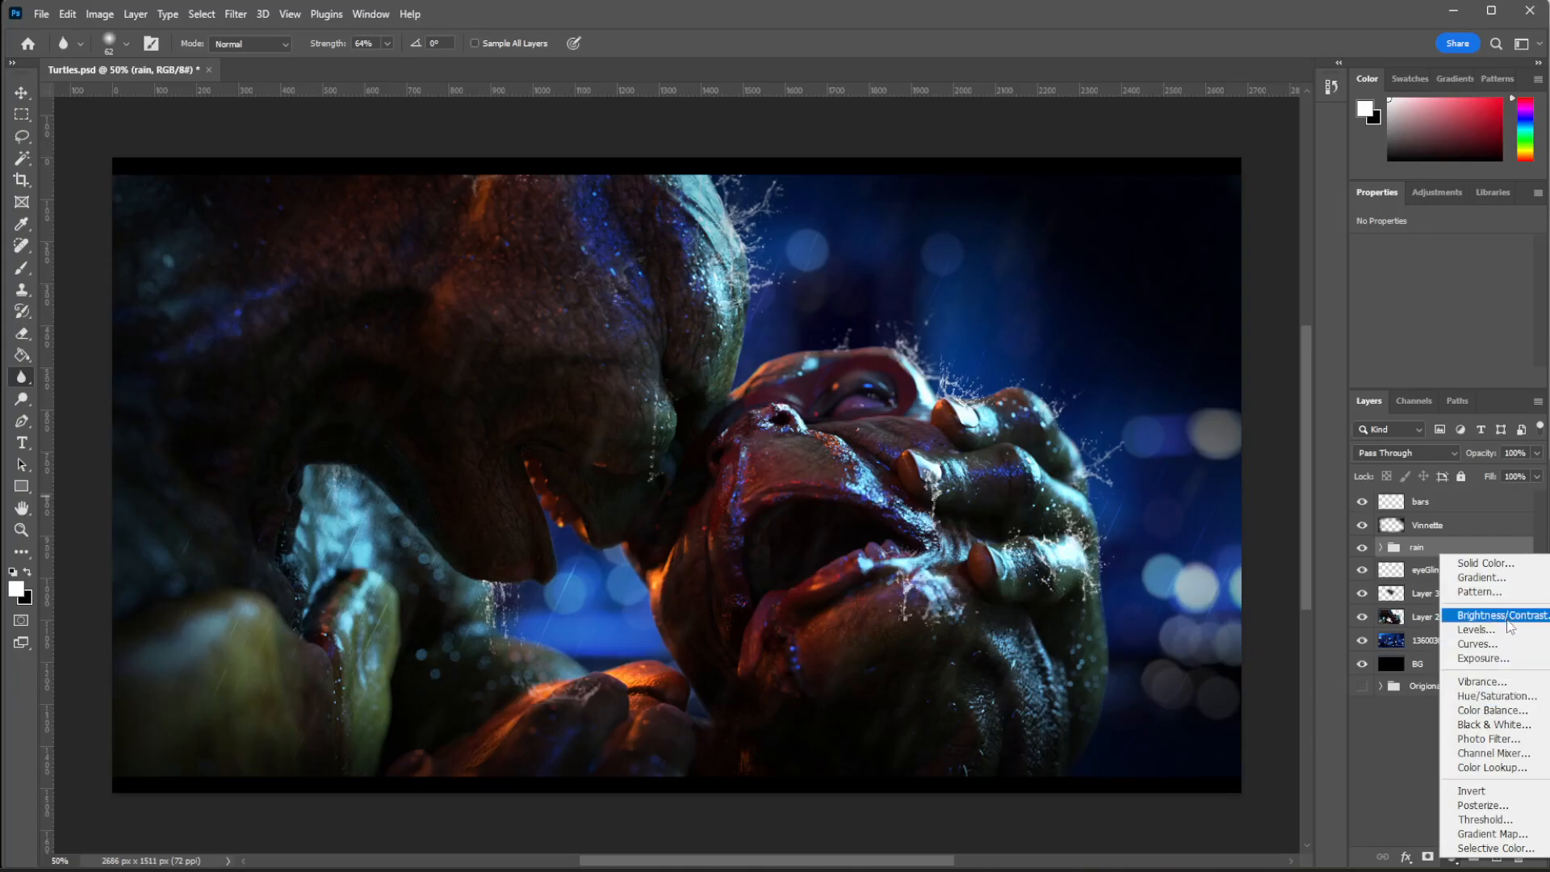
{"action": "left_click", "coordinate": [1497, 696]}
{"action": "left_click", "coordinate": [1421, 378]}
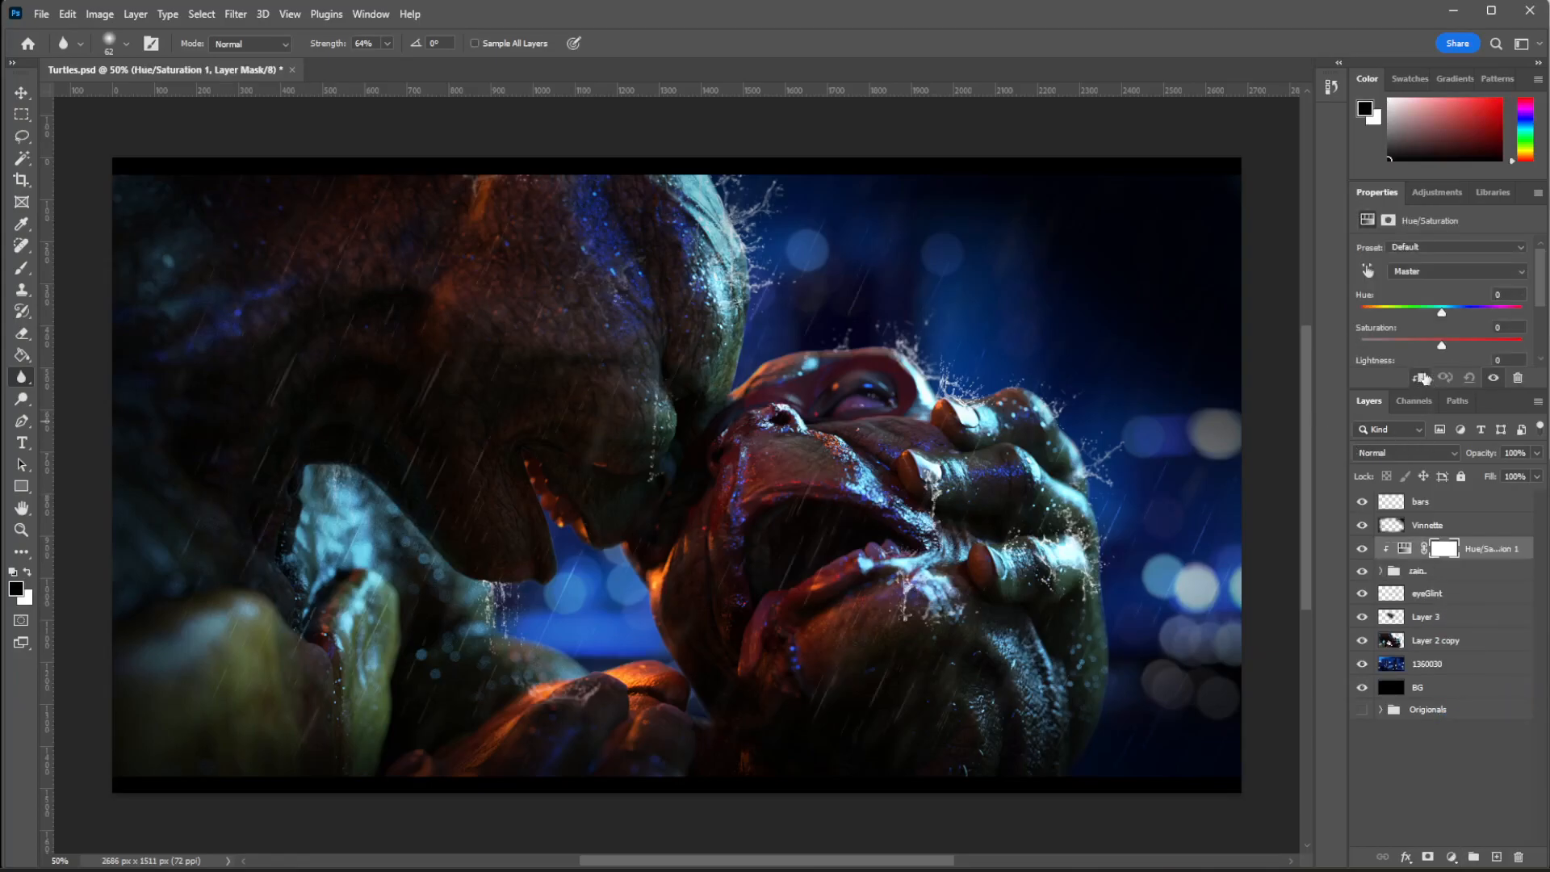
{"action": "left_click_drag", "start_coordinate": [1442, 345], "coordinate": [1383, 450]}
{"action": "key", "text": "ctrl+z"}
{"action": "left_click", "coordinate": [1363, 573]}
{"action": "left_click", "coordinate": [1363, 572]}
{"action": "left_click", "coordinate": [1421, 378]}
{"action": "key", "text": "ctrl+z"}
{"action": "left_click", "coordinate": [1420, 378]}
Set the clipped Hue/Saturation adjustment to hue +46, saturation +82 and lightness +78, and compare the rain with and without it.
{"action": "left_click_drag", "start_coordinate": [1442, 378], "coordinate": [1495, 346]}
{"action": "left_click_drag", "start_coordinate": [1431, 312], "coordinate": [1378, 312]}
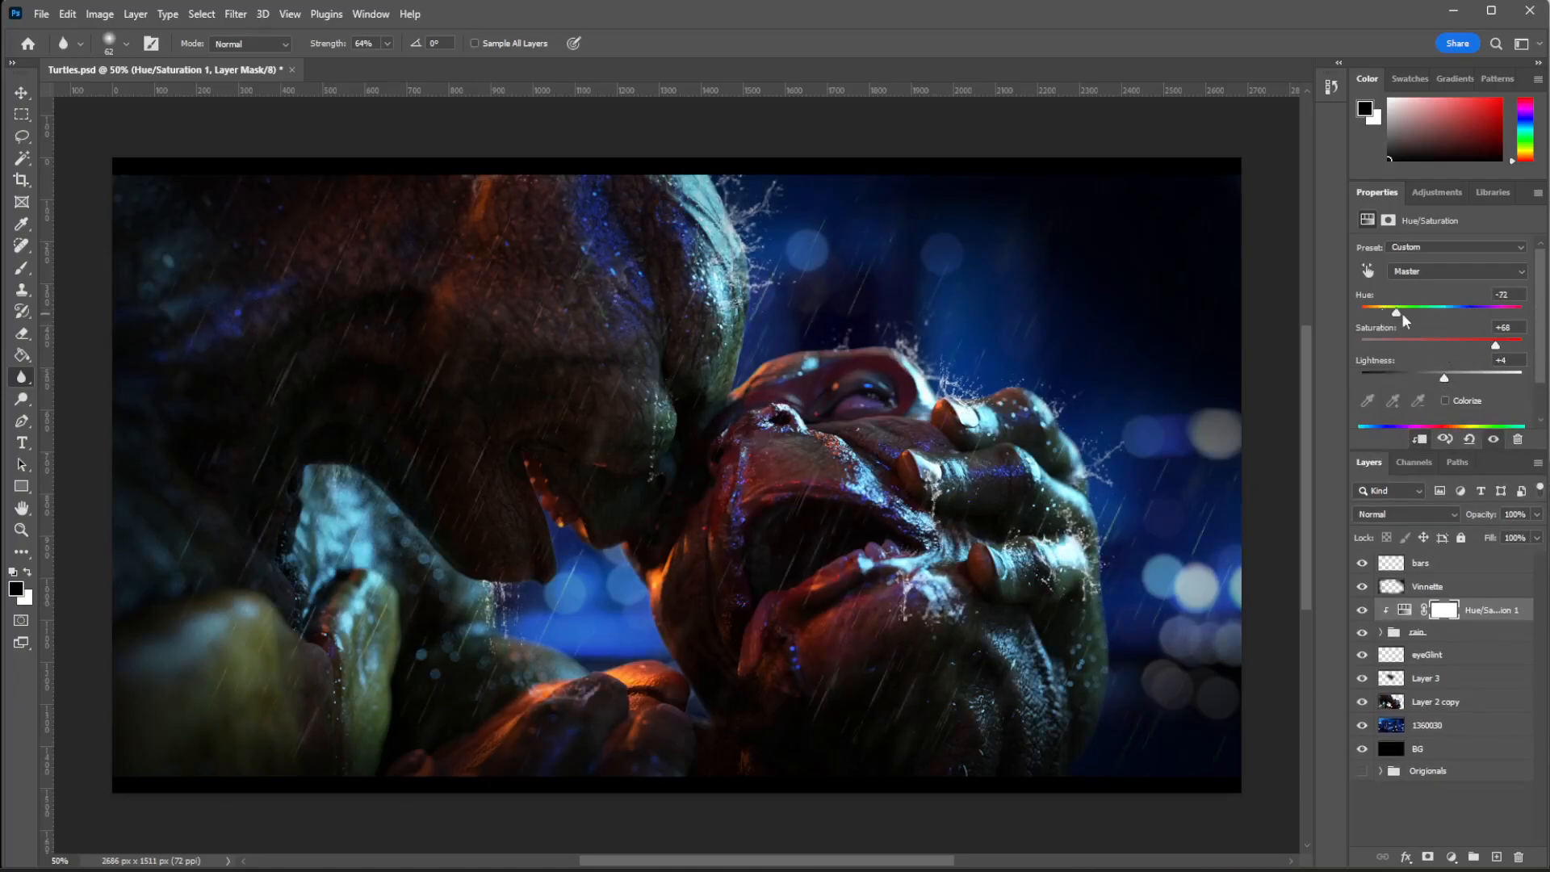
{"action": "left_click_drag", "start_coordinate": [1444, 377], "coordinate": [1507, 345]}
{"action": "left_click_drag", "start_coordinate": [1422, 313], "coordinate": [1493, 315]}
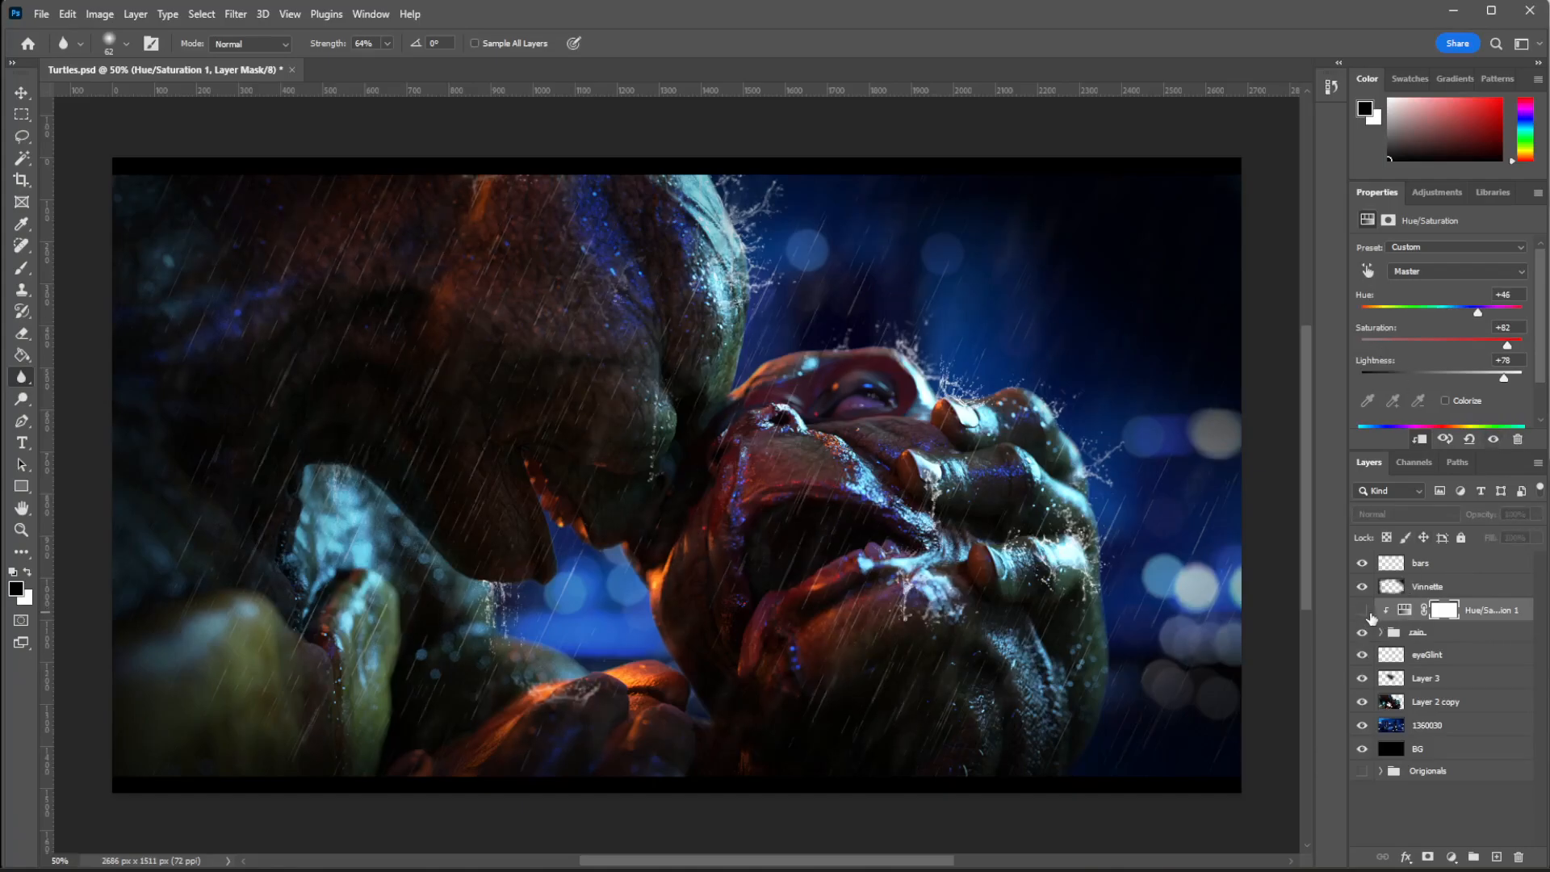
{"action": "left_click", "coordinate": [1362, 610]}
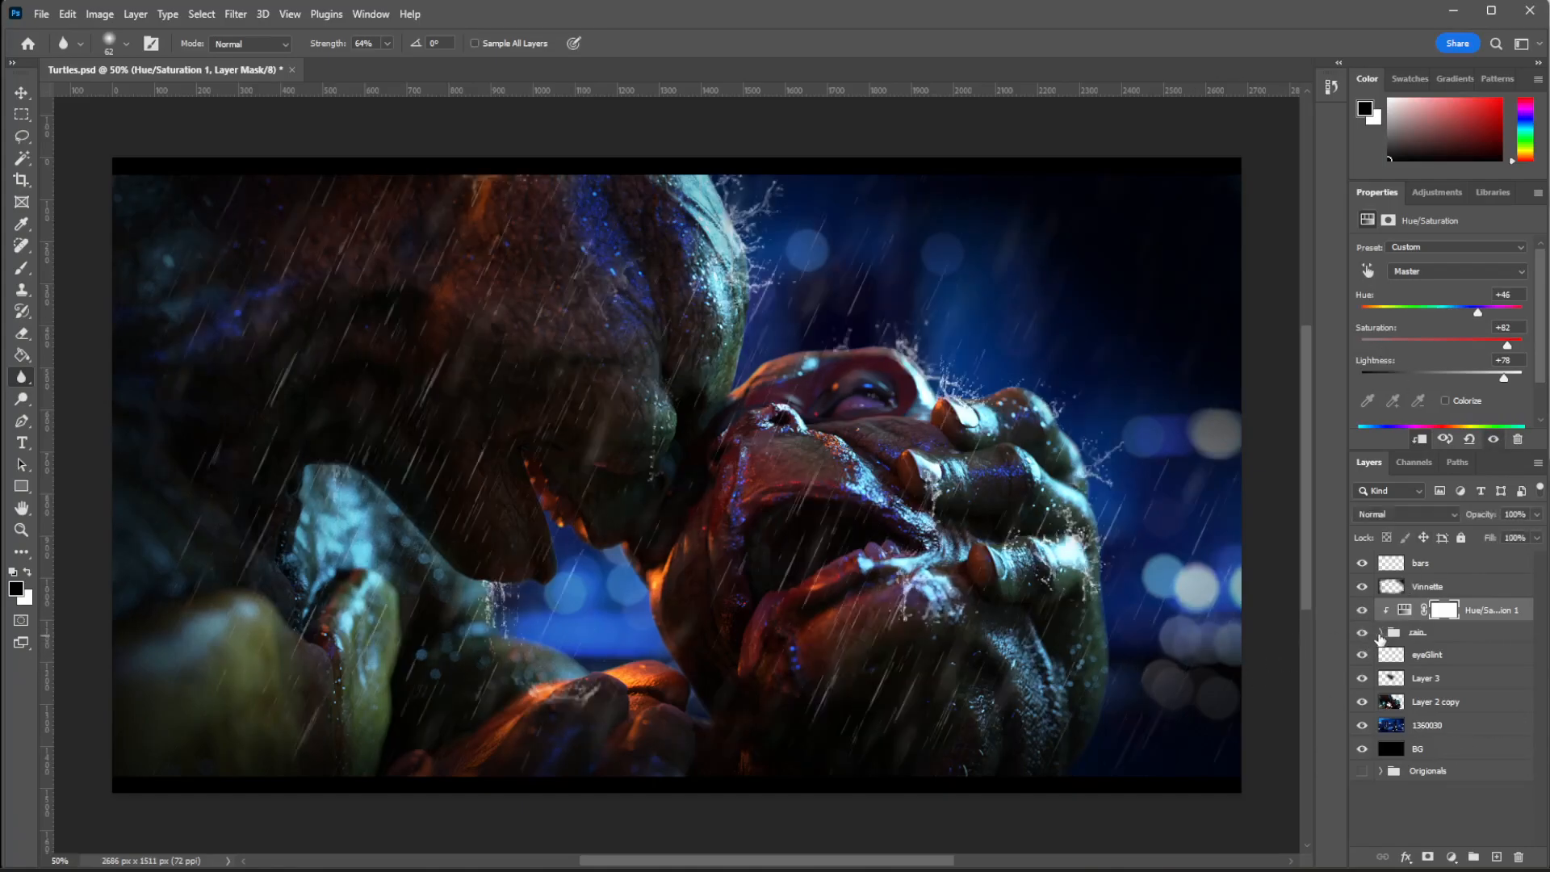
{"action": "left_click", "coordinate": [1362, 613]}
Expand the rain group, check the Rain layer's contribution and make that overlay layer active.
{"action": "left_click", "coordinate": [1380, 633]}
{"action": "scroll", "coordinate": [1379, 654], "scroll_direction": "down", "scroll_amount": 5}
{"action": "left_click", "coordinate": [1363, 704]}
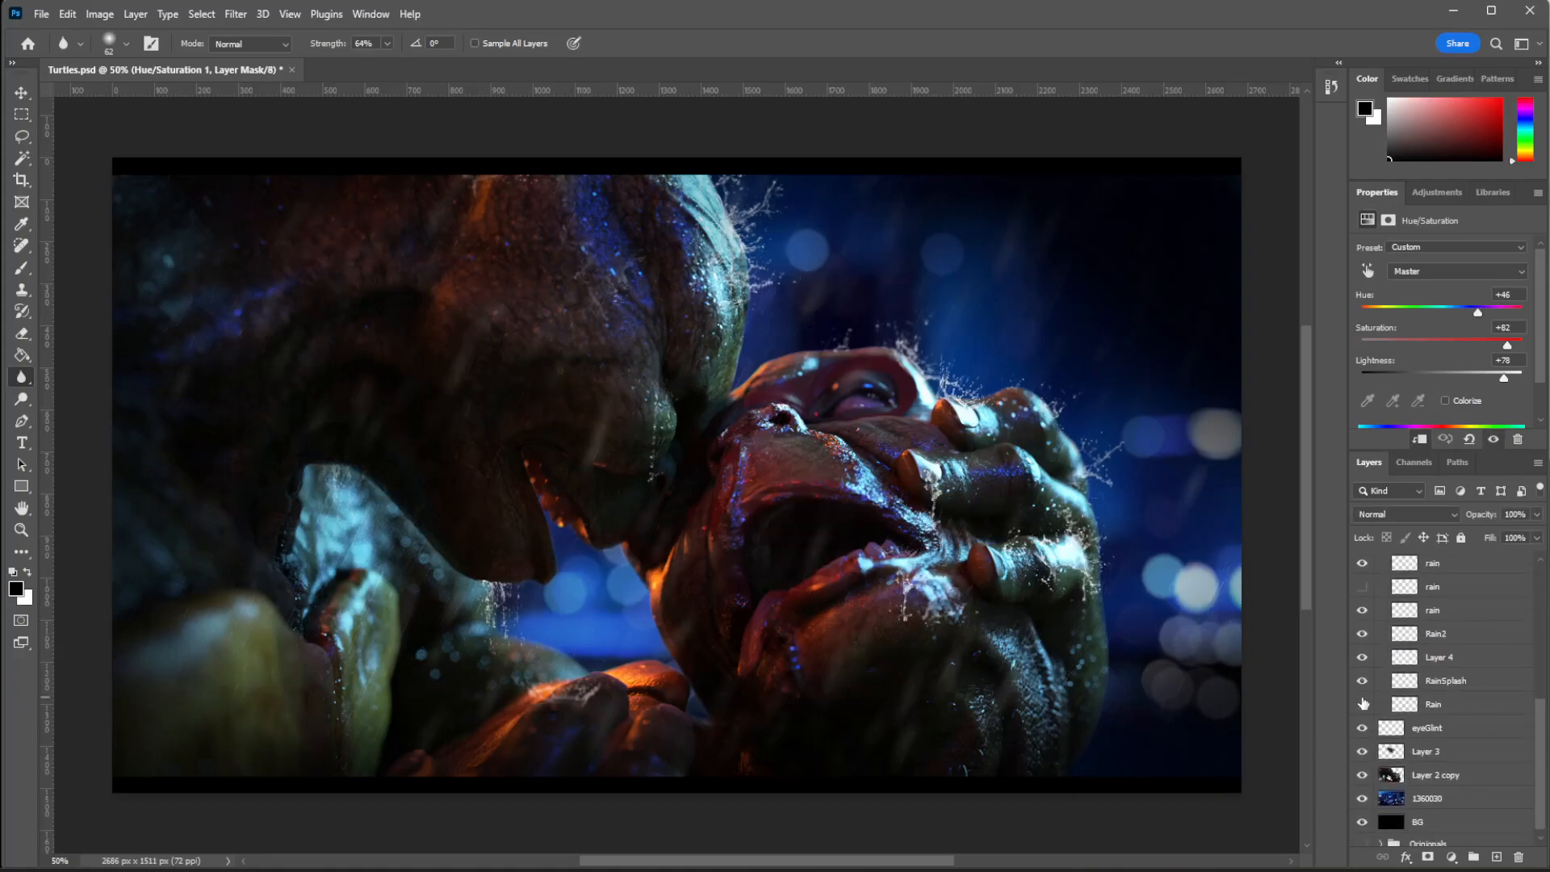
{"action": "left_click", "coordinate": [1361, 703]}
{"action": "left_click", "coordinate": [1445, 703]}
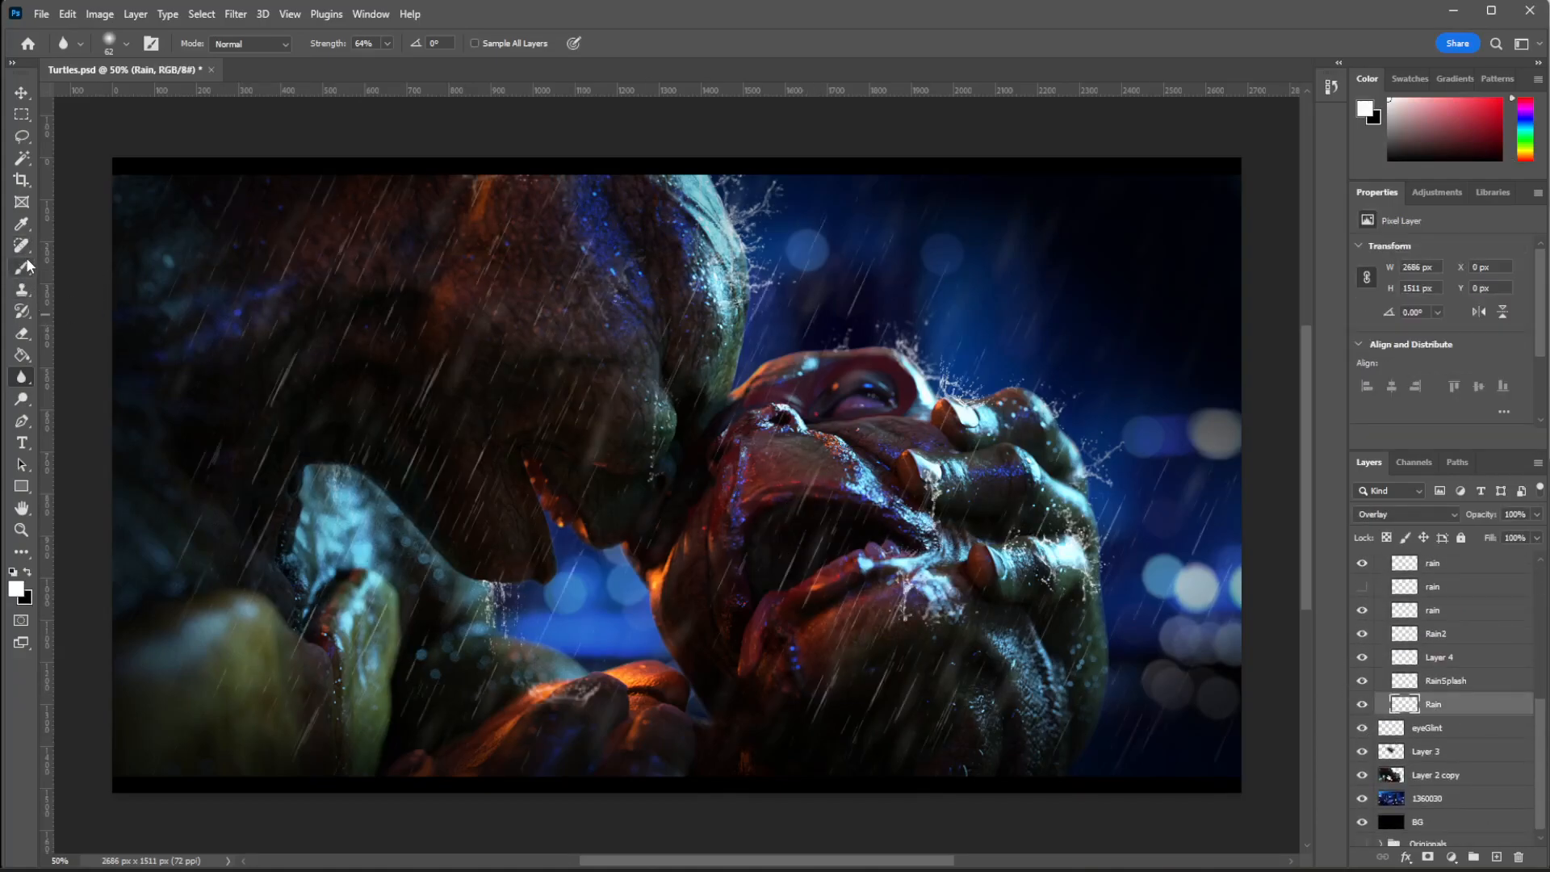
{"action": "left_click", "coordinate": [226, 14]}
{"action": "mouse_move", "coordinate": [242, 225]}
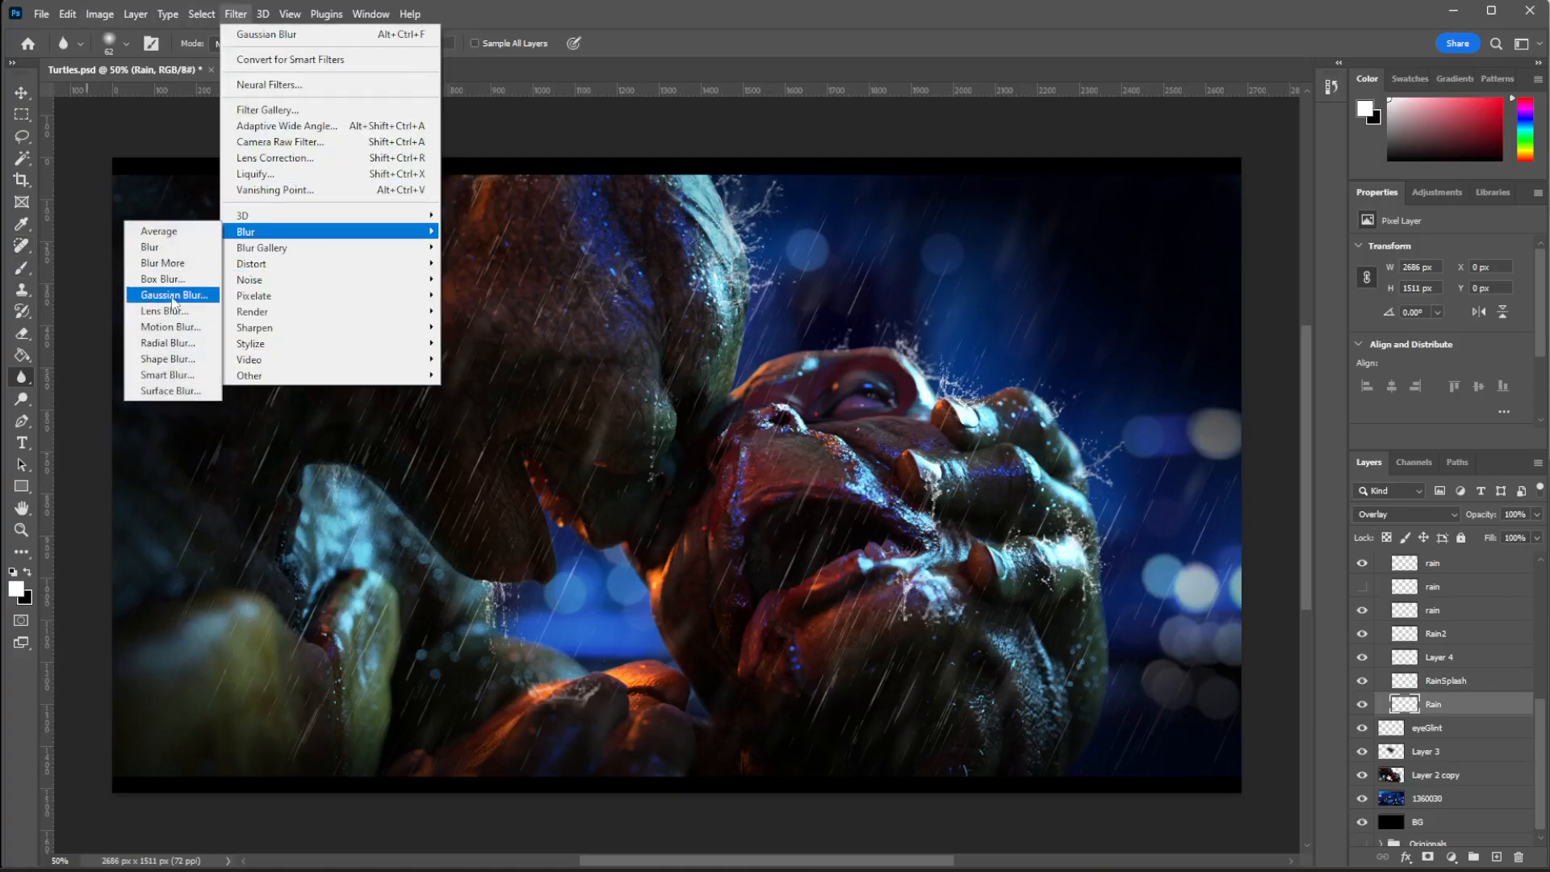
{"action": "left_click", "coordinate": [162, 297]}
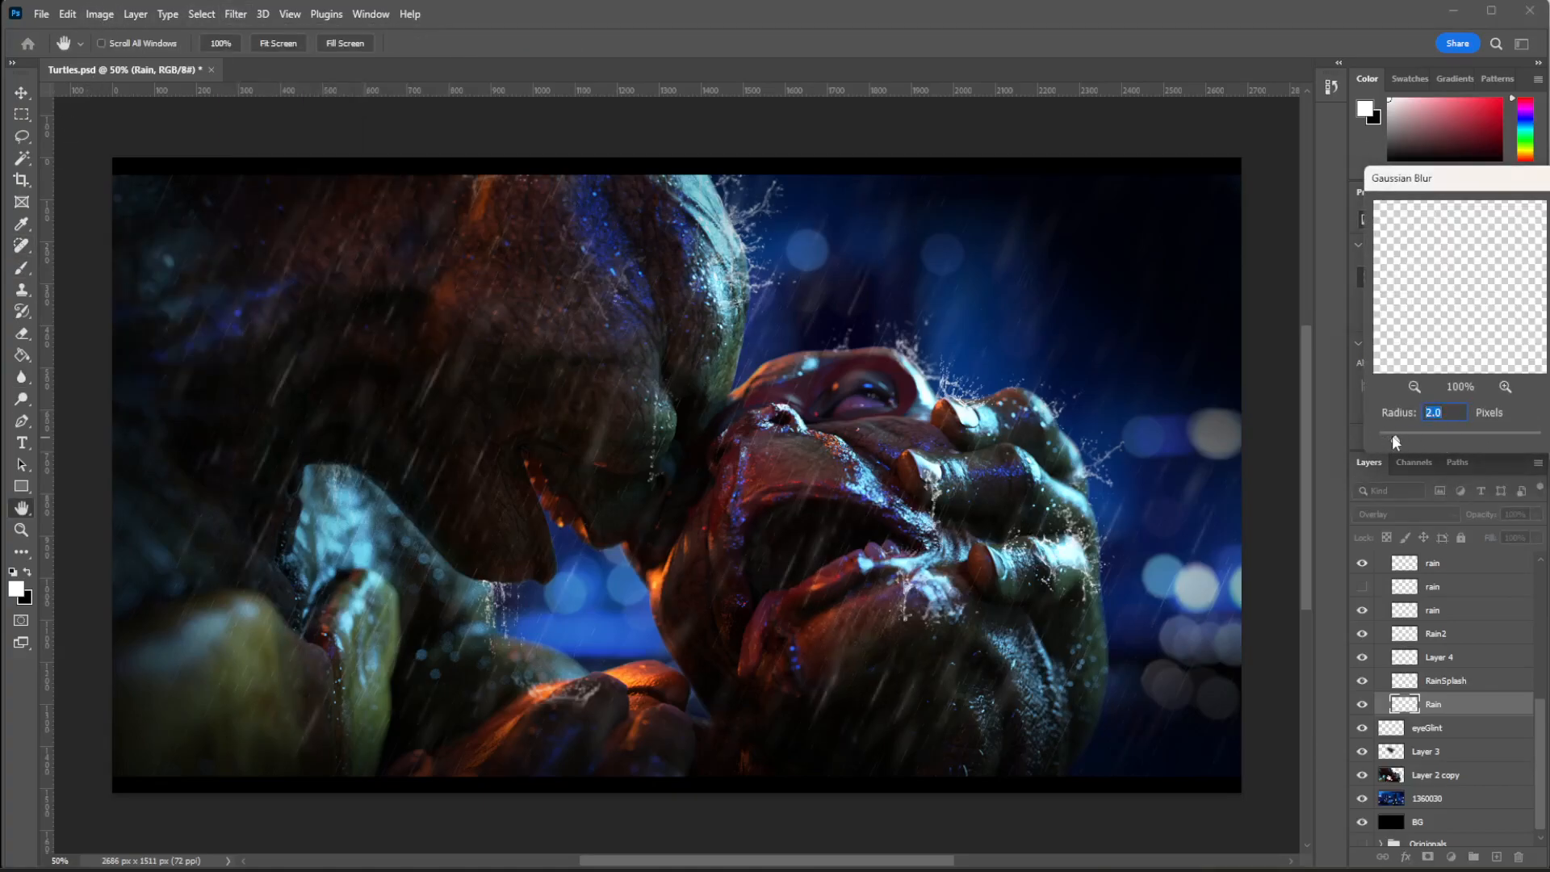
{"action": "left_click_drag", "start_coordinate": [1395, 436], "coordinate": [1400, 437]}
{"action": "key", "text": "Escape"}
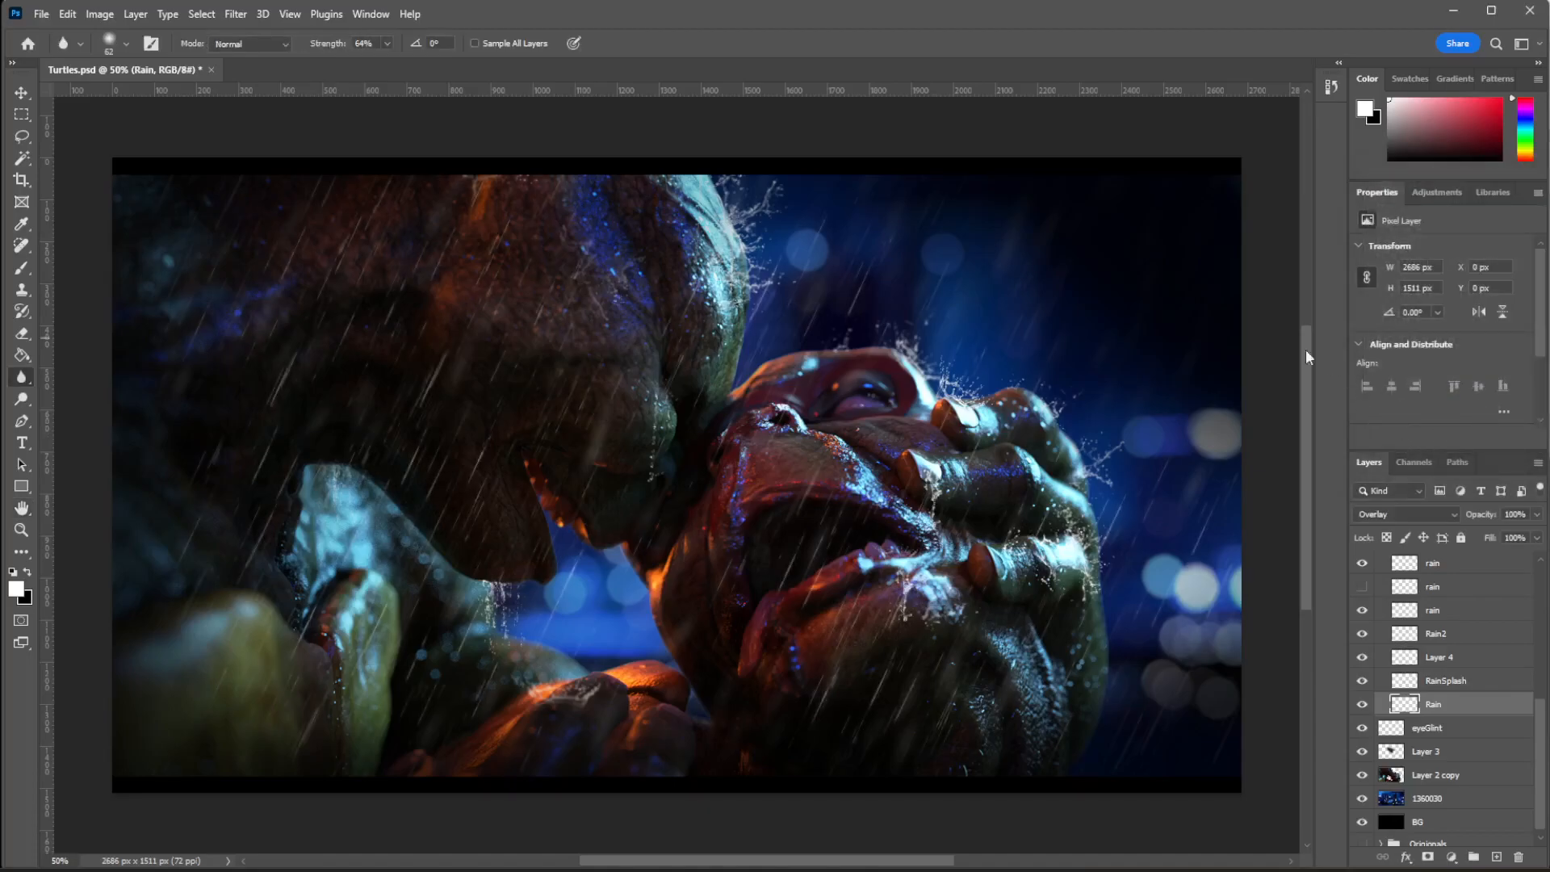
{"action": "left_click", "coordinate": [236, 13]}
{"action": "mouse_move", "coordinate": [243, 214]}
{"action": "left_click", "coordinate": [484, 305]}
{"action": "key", "text": "Escape"}
Apply a Motion Blur with a distance of 49 pixels along the falling direction to the Rain layer.
{"action": "left_click", "coordinate": [1362, 704]}
{"action": "left_click", "coordinate": [1362, 704]}
{"action": "left_click", "coordinate": [235, 14]}
{"action": "mouse_move", "coordinate": [242, 218]}
{"action": "left_click", "coordinate": [166, 319]}
{"action": "left_click_drag", "start_coordinate": [1507, 419], "coordinate": [1510, 428]}
{"action": "mouse_move", "coordinate": [1424, 470]}
{"action": "left_mouse_down"}
{"action": "mouse_move", "coordinate": [1453, 471]}
{"action": "mouse_move", "coordinate": [1419, 470]}
{"action": "left_mouse_up"}
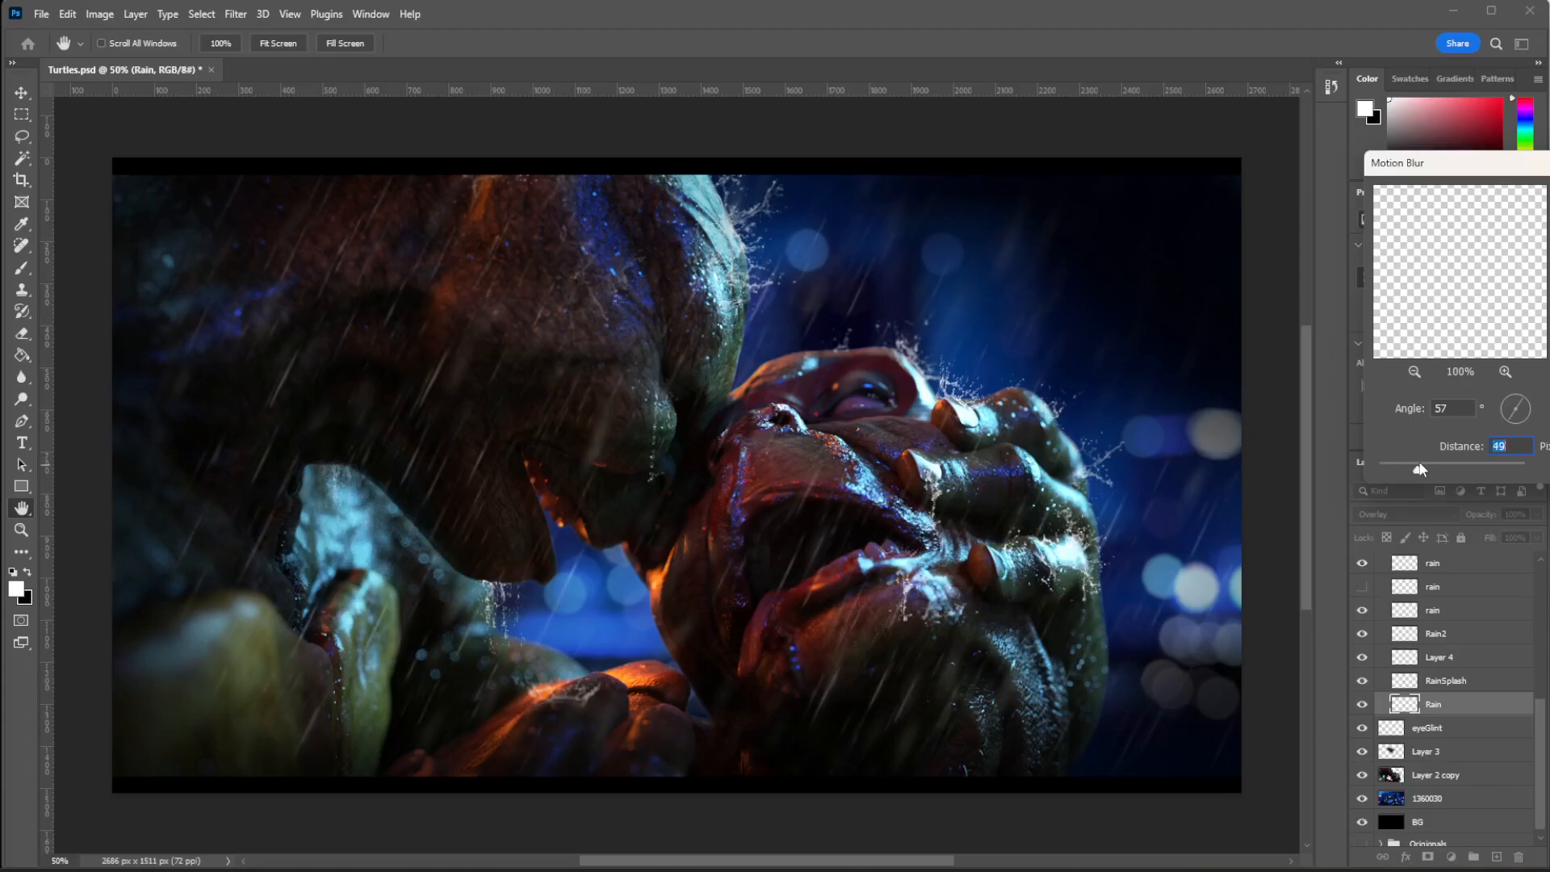
{"action": "left_click_drag", "start_coordinate": [1506, 422], "coordinate": [1506, 425]}
{"action": "key", "text": "Return"}
Enlarge the Blur tool's brush and soften the Rain layer's streaks over the upper turtle.
{"action": "key", "text": "r"}
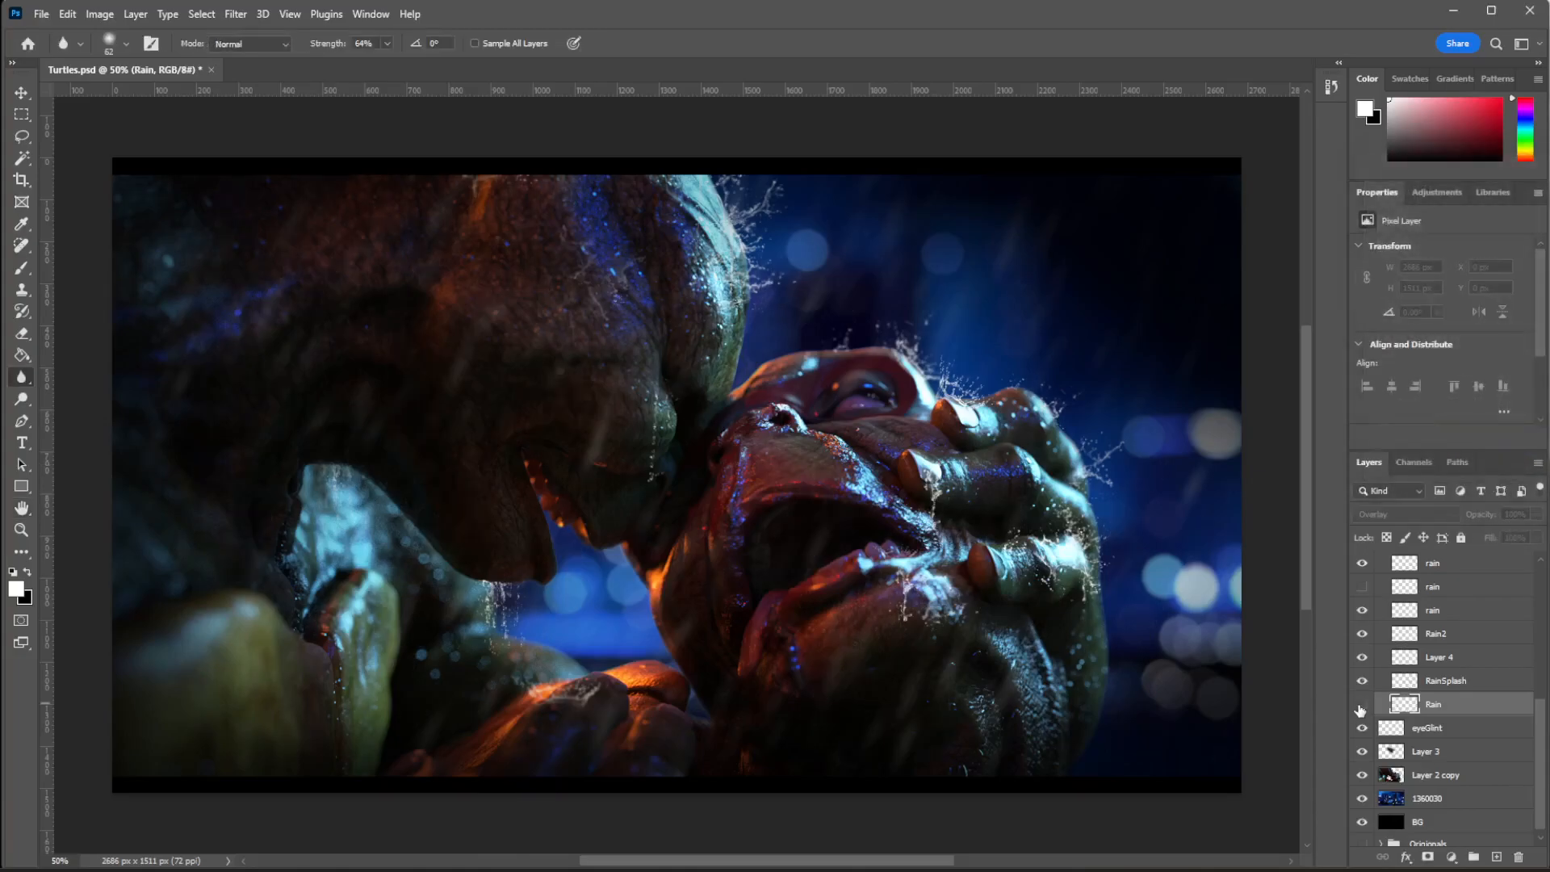
{"action": "right_click", "coordinate": [861, 430]}
{"action": "left_click", "coordinate": [1052, 472]}
{"action": "mouse_move", "coordinate": [353, 371]}
{"action": "left_mouse_down"}
{"action": "mouse_move", "coordinate": [450, 517]}
{"action": "mouse_move", "coordinate": [273, 407]}
{"action": "mouse_move", "coordinate": [292, 232]}
{"action": "mouse_move", "coordinate": [481, 456]}
{"action": "mouse_move", "coordinate": [532, 556]}
{"action": "mouse_move", "coordinate": [456, 571]}
{"action": "mouse_move", "coordinate": [654, 552]}
{"action": "mouse_move", "coordinate": [818, 452]}
{"action": "mouse_move", "coordinate": [824, 549]}
{"action": "mouse_move", "coordinate": [819, 506]}
{"action": "mouse_move", "coordinate": [959, 520]}
{"action": "mouse_move", "coordinate": [881, 463]}
{"action": "mouse_move", "coordinate": [928, 591]}
{"action": "mouse_move", "coordinate": [880, 660]}
{"action": "mouse_move", "coordinate": [908, 680]}
{"action": "mouse_move", "coordinate": [1071, 463]}
{"action": "mouse_move", "coordinate": [1042, 746]}
{"action": "mouse_move", "coordinate": [816, 372]}
{"action": "left_mouse_up"}
Enlarge the eraser to 202 px and thin out the Rain layer's streaks over the turtles' faces.
{"action": "left_click", "coordinate": [22, 334]}
{"action": "right_click", "coordinate": [608, 424]}
{"action": "left_click", "coordinate": [808, 471]}
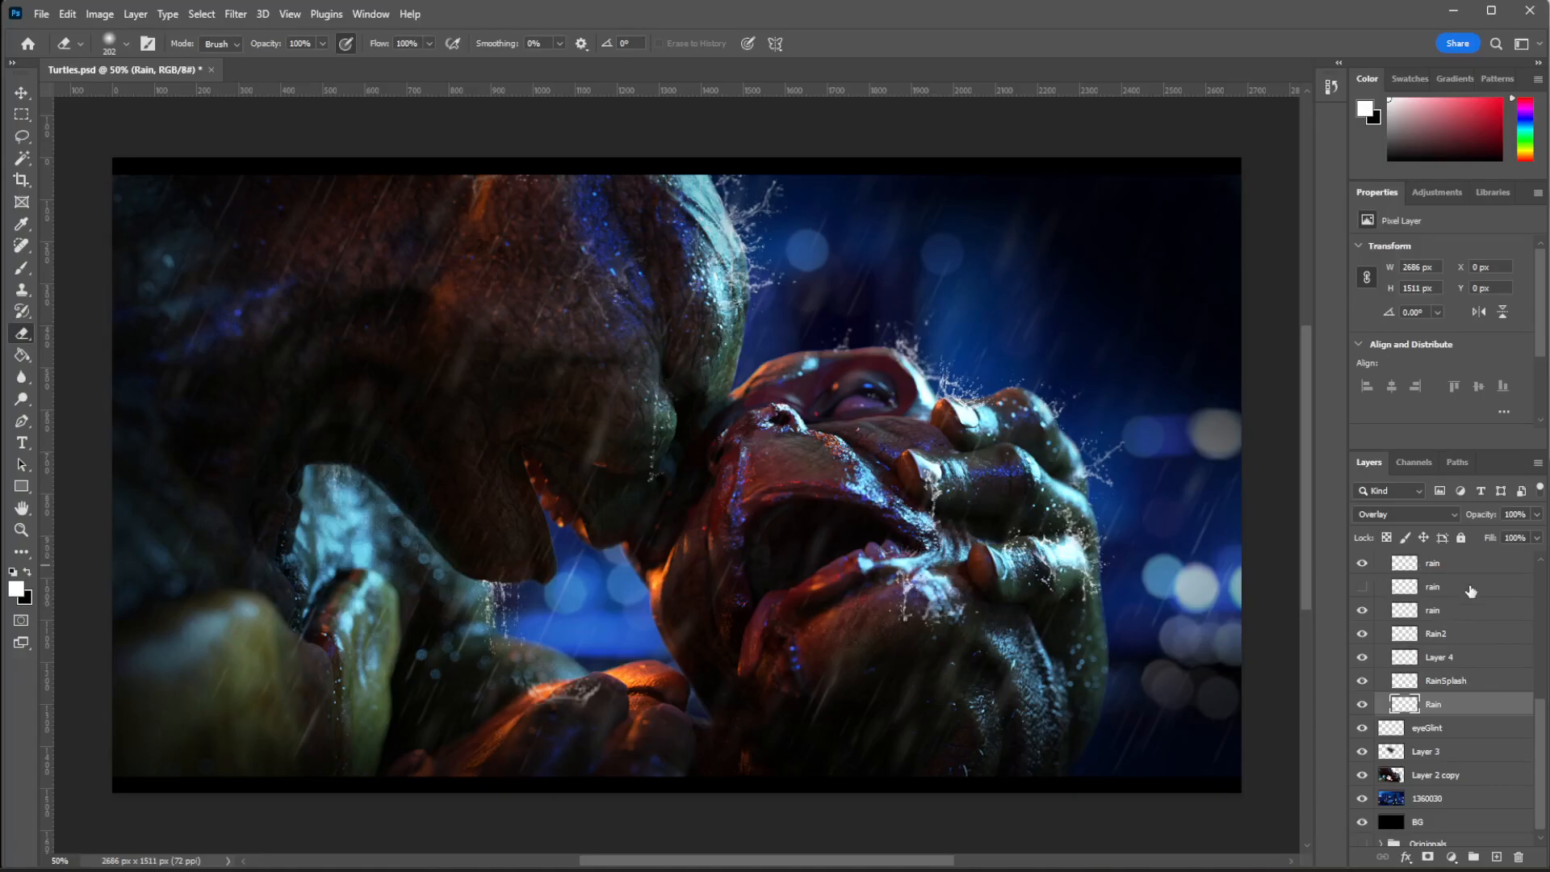
Toggle the Rain, RainSplash and lower rain layers to examine what each one contributes.
{"action": "left_click", "coordinate": [1362, 704]}
{"action": "left_click", "coordinate": [1363, 684]}
{"action": "left_click", "coordinate": [1363, 684]}
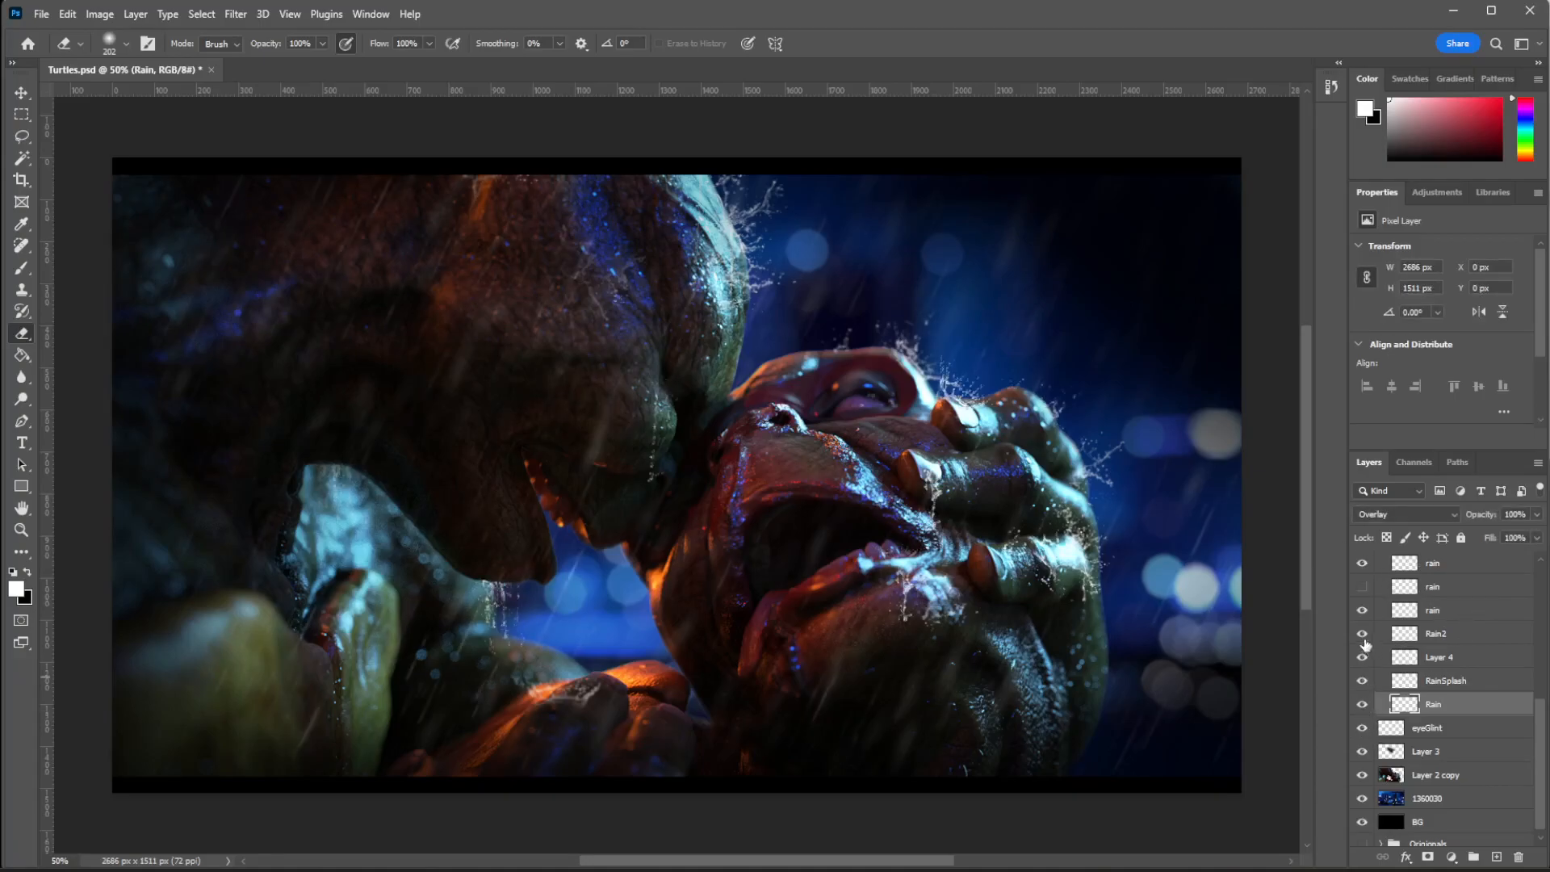
{"action": "left_click", "coordinate": [1362, 586]}
{"action": "scroll", "coordinate": [1446, 589], "scroll_direction": "down", "scroll_amount": 1}
{"action": "left_click", "coordinate": [1361, 557]}
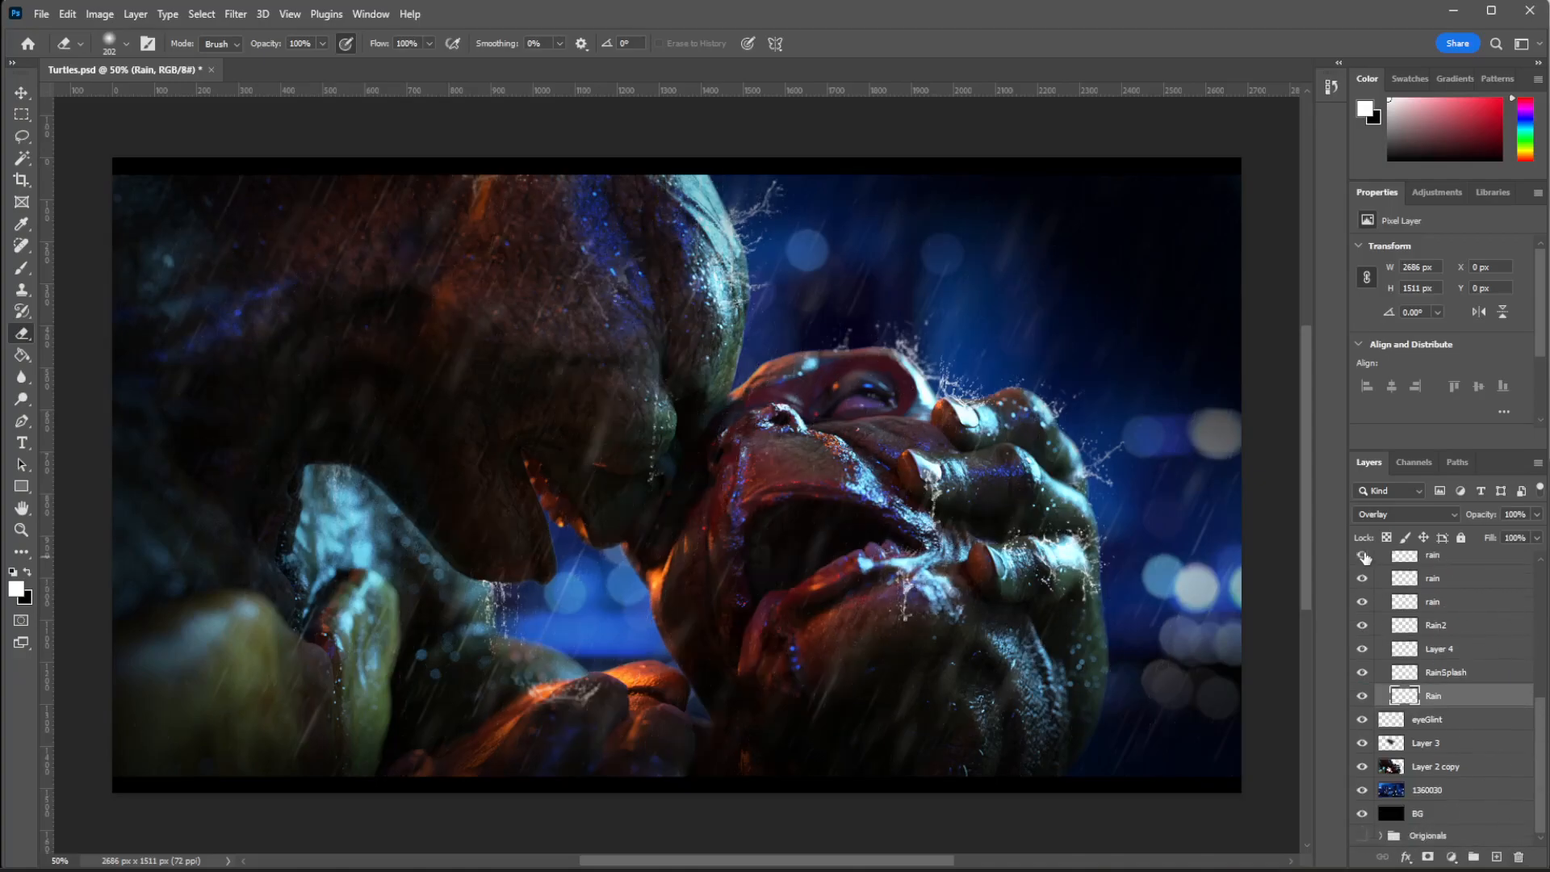
{"action": "left_click", "coordinate": [1361, 557]}
Hide and restore the upper rain layers in the group to examine their splashes and streaks.
{"action": "scroll", "coordinate": [1361, 565], "scroll_direction": "up", "scroll_amount": 5}
{"action": "left_click", "coordinate": [1361, 644]}
{"action": "left_click_drag", "start_coordinate": [1361, 644], "coordinate": [1360, 736]}
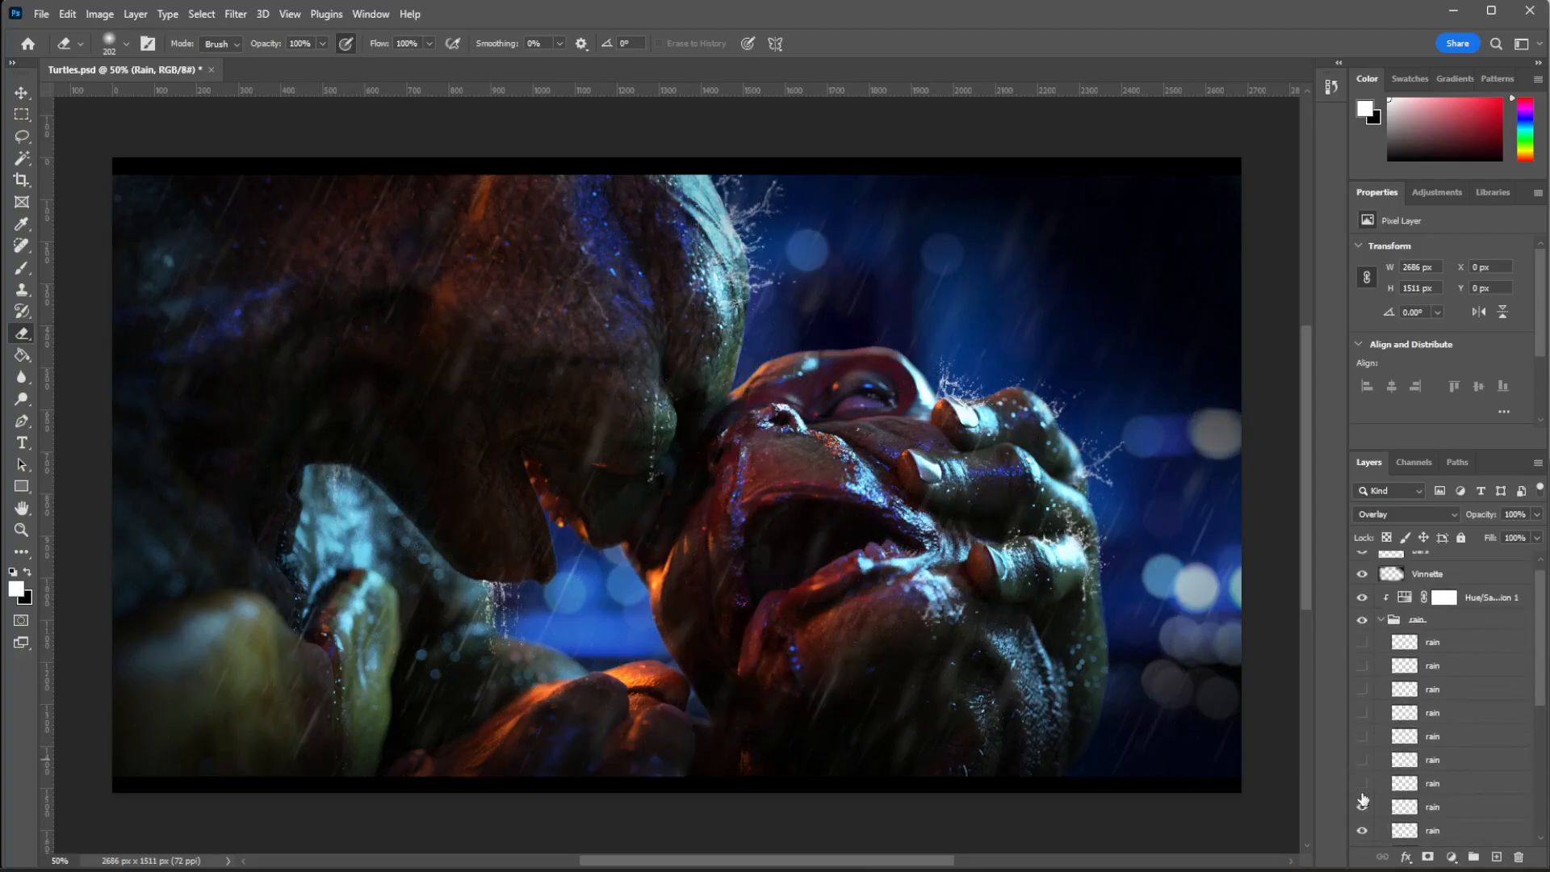
{"action": "scroll", "coordinate": [1362, 794], "scroll_direction": "down", "scroll_amount": 3}
{"action": "left_click", "coordinate": [1362, 627]}
{"action": "left_click", "coordinate": [1361, 628]}
{"action": "left_click", "coordinate": [1361, 745]}
{"action": "left_click_drag", "start_coordinate": [1363, 602], "coordinate": [1362, 553]}
{"action": "left_click_drag", "start_coordinate": [1538, 682], "coordinate": [1536, 598]}
{"action": "left_click_drag", "start_coordinate": [1362, 712], "coordinate": [1363, 621]}
{"action": "left_click_drag", "start_coordinate": [1542, 643], "coordinate": [1542, 761]}
{"action": "left_click", "coordinate": [1362, 579]}
{"action": "left_click", "coordinate": [1362, 580]}
{"action": "left_click", "coordinate": [1362, 695]}
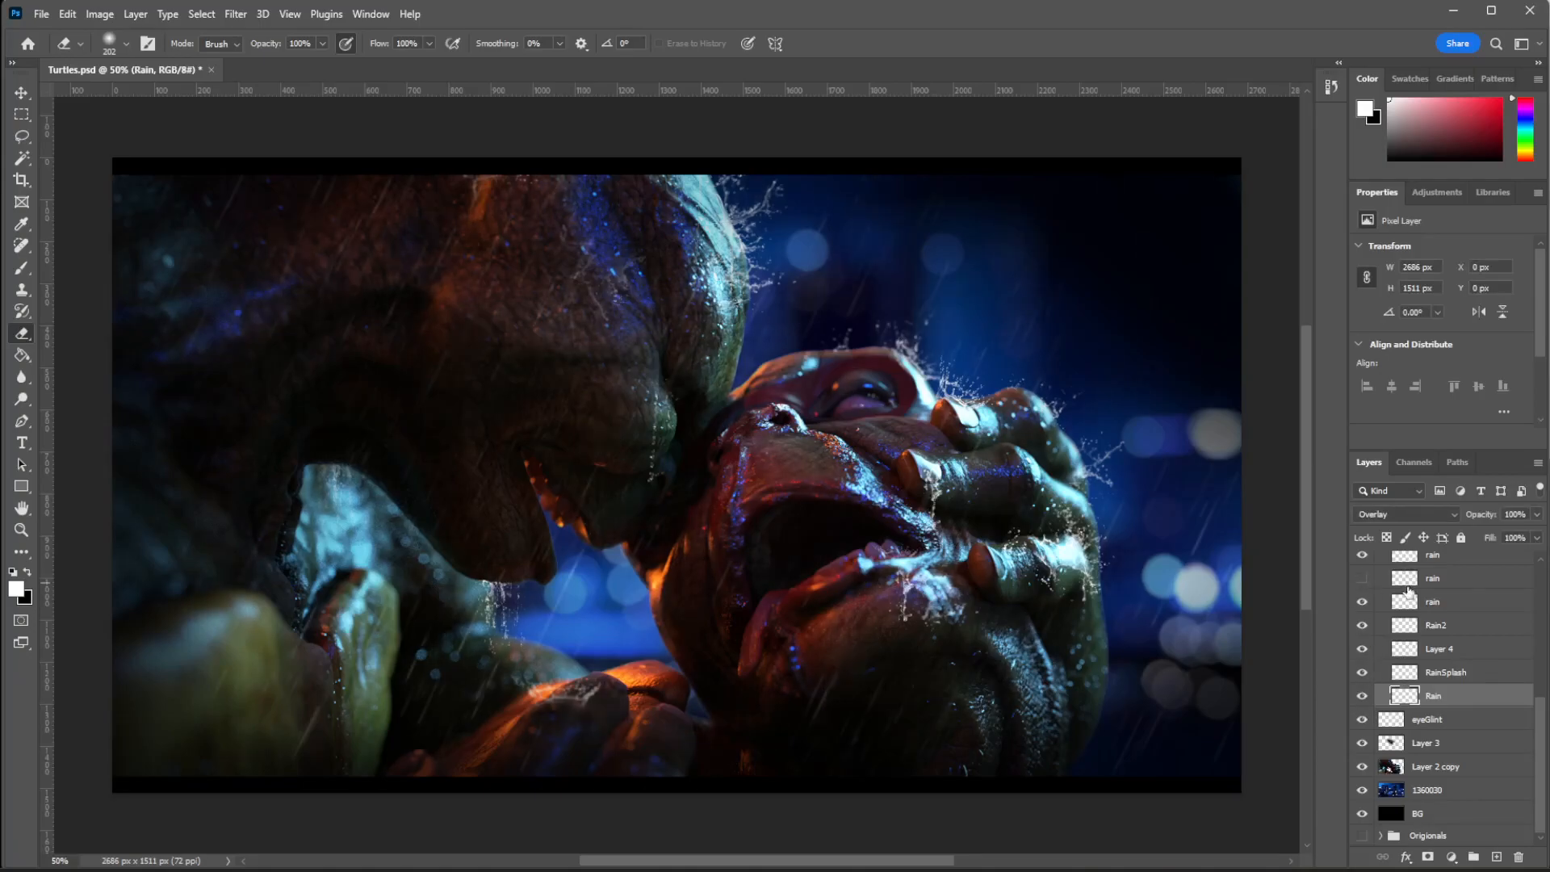
Show the hidden rain layer, scale it up to about 5576 × 3138 px and shift it slightly left.
{"action": "left_click", "coordinate": [1362, 579]}
{"action": "left_click", "coordinate": [1423, 578]}
{"action": "key", "text": "ctrl+minus"}
{"action": "key", "text": "ctrl+minus"}
{"action": "key", "text": "ctrl+t"}
{"action": "left_click_drag", "start_coordinate": [959, 634], "coordinate": [1301, 848]}
{"action": "mouse_move", "coordinate": [1028, 709]}
{"action": "left_mouse_down"}
{"action": "mouse_move", "coordinate": [835, 603]}
{"action": "mouse_move", "coordinate": [1398, 664]}
{"action": "left_mouse_up"}
{"action": "key", "text": "Return"}
{"action": "key", "text": "ctrl+plus"}
{"action": "key", "text": "ctrl+plus"}
{"action": "left_click", "coordinate": [23, 93]}
{"action": "left_click_drag", "start_coordinate": [912, 518], "coordinate": [893, 517]}
Erase parts of the enlarged rain layer over the turtles with the 202 px eraser, comparing it with the layer hidden.
{"action": "left_click", "coordinate": [22, 333]}
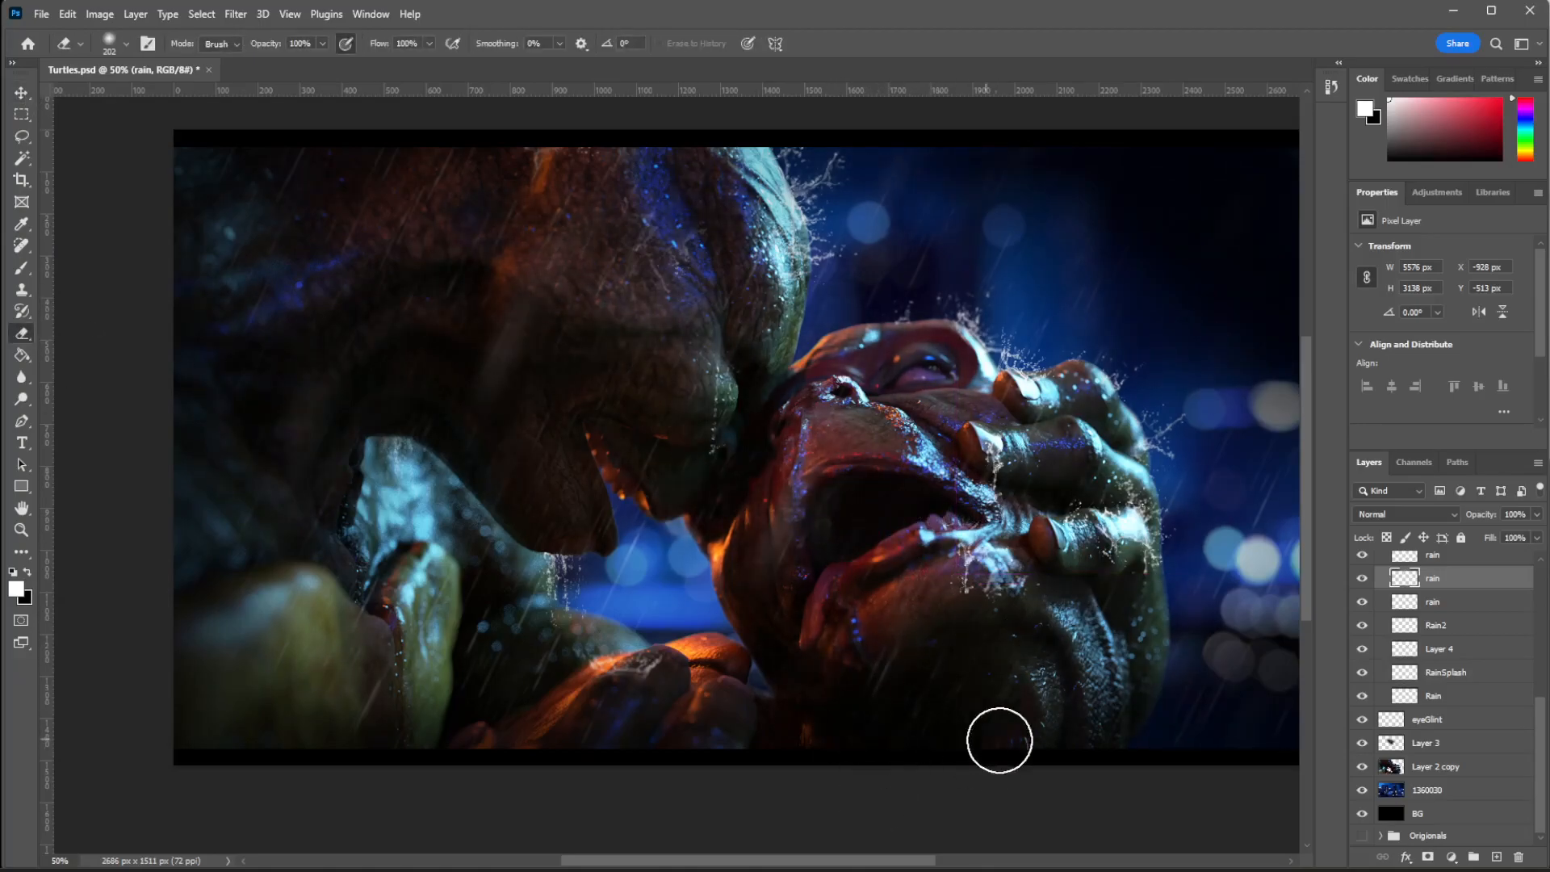
{"action": "left_click_drag", "start_coordinate": [975, 739], "coordinate": [938, 743]}
{"action": "left_click_drag", "start_coordinate": [454, 392], "coordinate": [560, 240]}
{"action": "left_click", "coordinate": [1362, 579]}
{"action": "left_click", "coordinate": [1363, 579]}
{"action": "left_click_drag", "start_coordinate": [777, 428], "coordinate": [701, 590]}
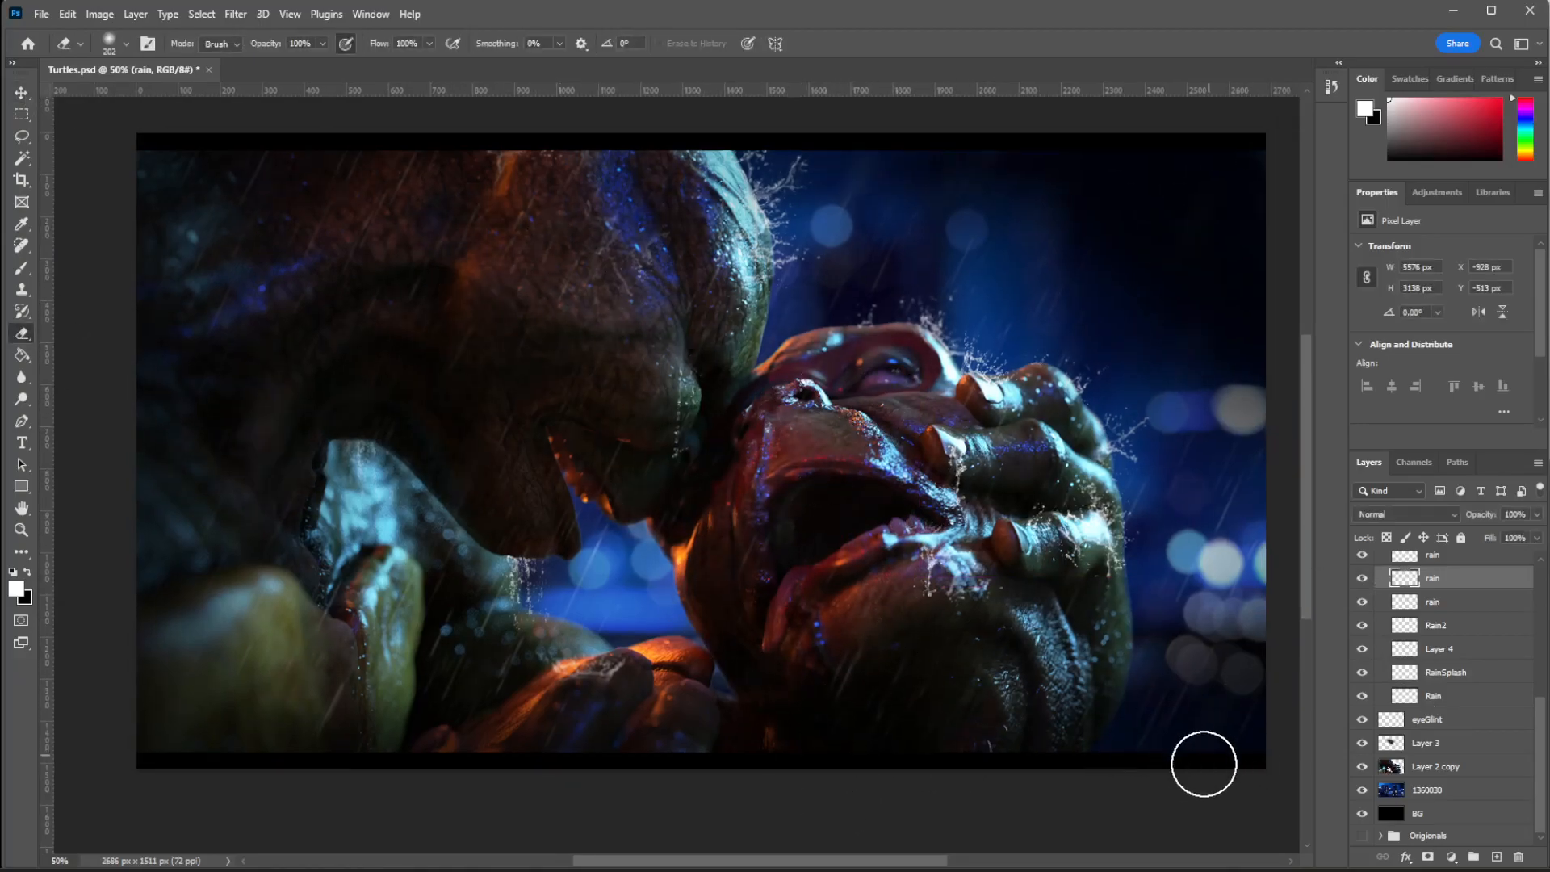
{"action": "left_click", "coordinate": [1363, 579]}
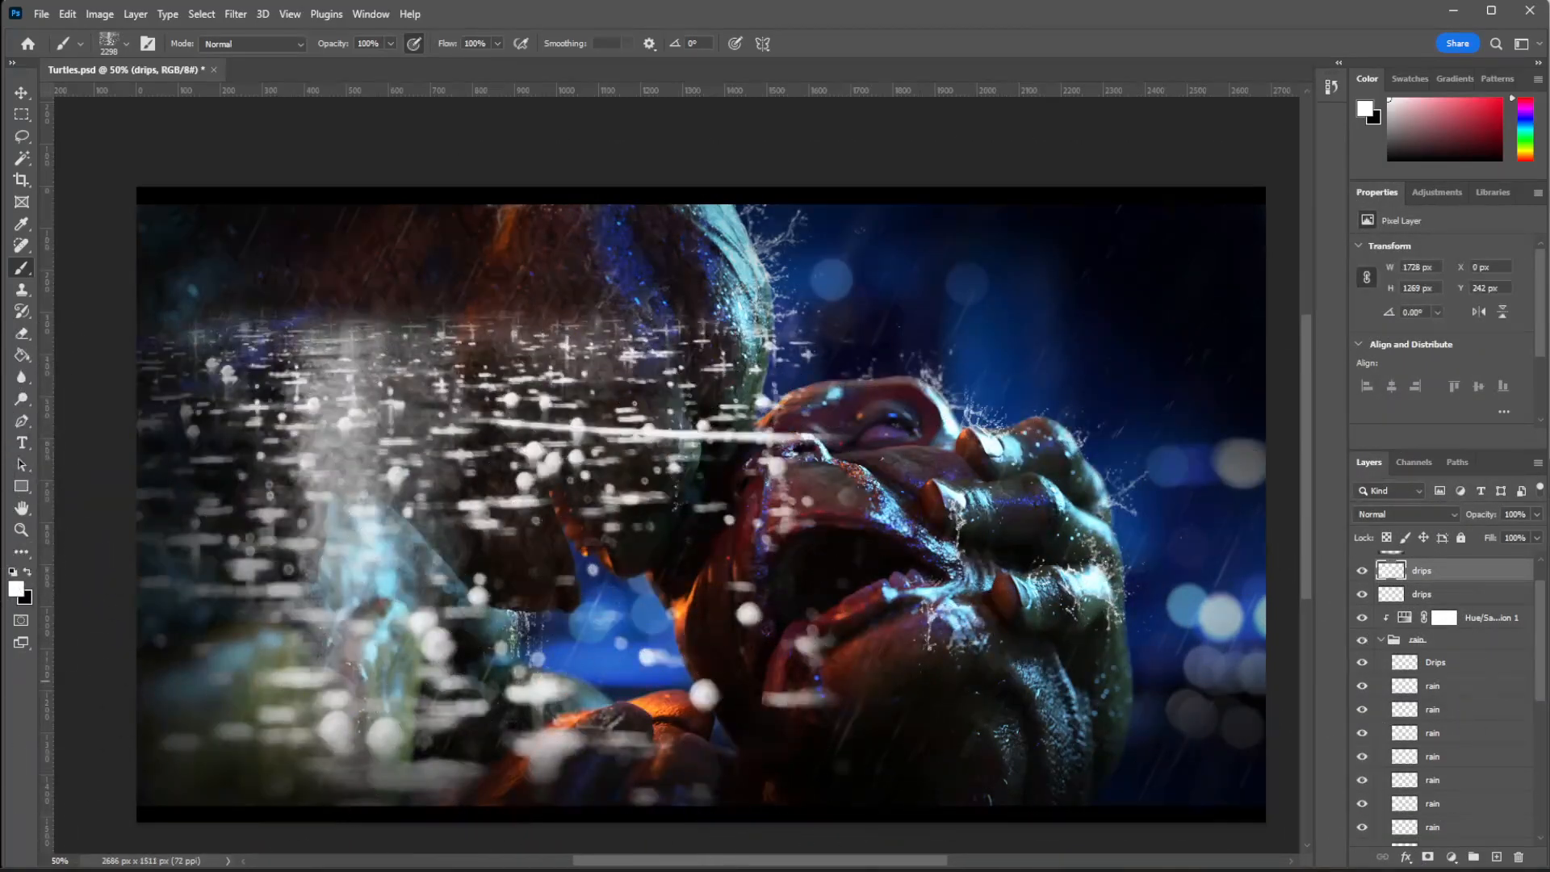
Undo the small smoke test stroke and paint larger smoke puffs along the image's left side and lower edge on the upper drips layer.
{"action": "mouse_move", "coordinate": [1054, 606]}
{"action": "left_mouse_down"}
{"action": "mouse_move", "coordinate": [934, 734]}
{"action": "mouse_move", "coordinate": [654, 735]}
{"action": "left_mouse_up"}
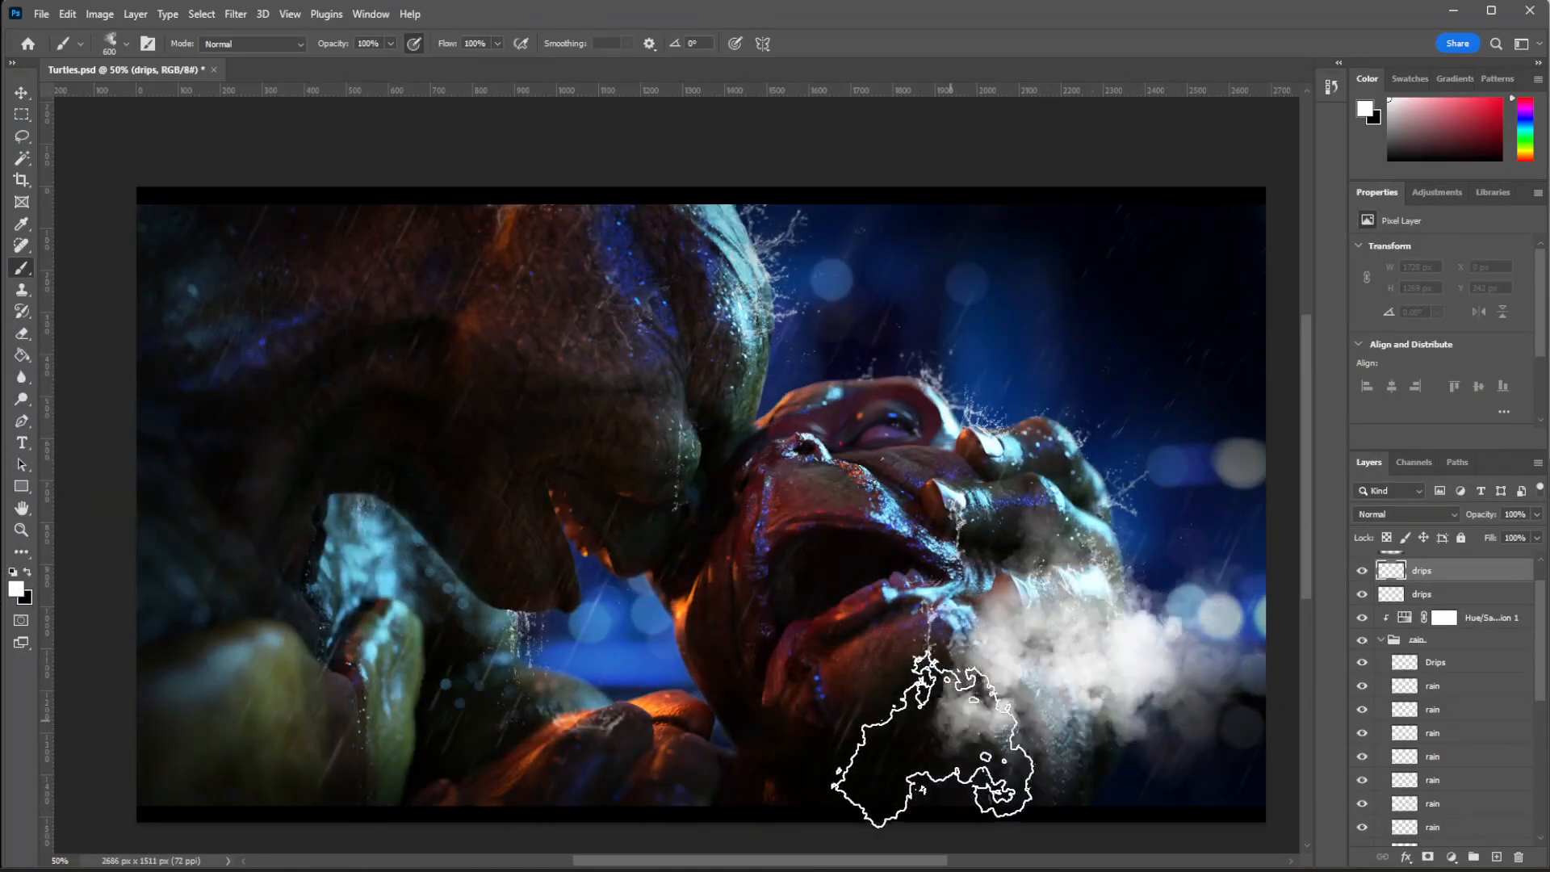
{"action": "key", "text": "ctrl+z"}
{"action": "right_click", "coordinate": [550, 458]}
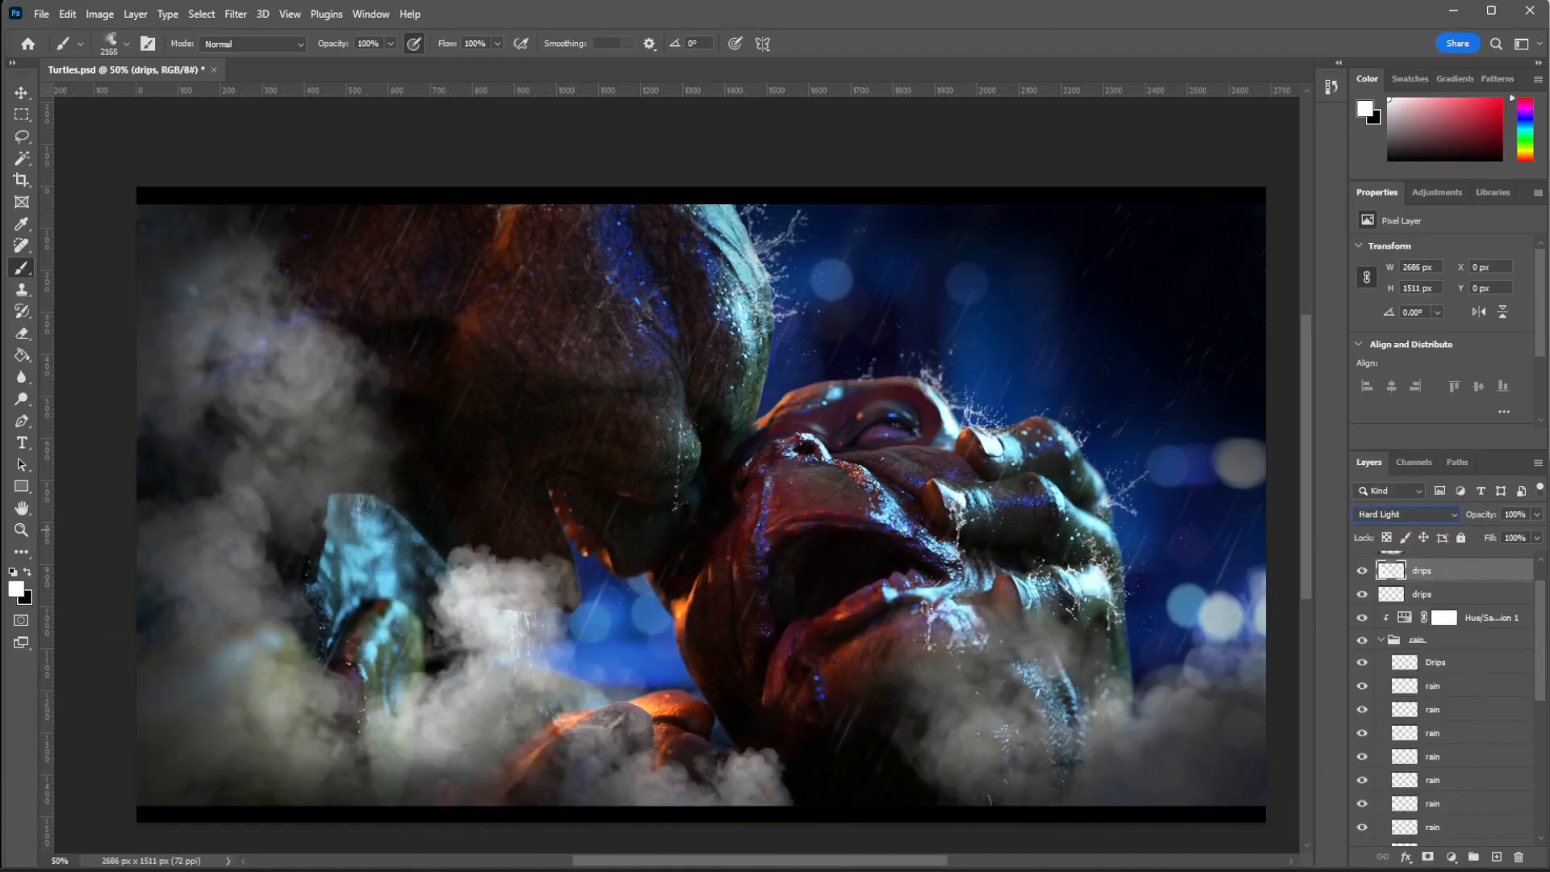
Try several blending modes on the smoke-painted drips layer, settle on Screen and lower its opacity to 39%.
{"action": "key", "text": "Up"}
{"action": "key", "text": "Up"}
{"action": "key", "text": "Up"}
{"action": "key", "text": "Up"}
{"action": "key", "text": "Up"}
{"action": "key", "text": "Up"}
{"action": "key", "text": "Up"}
{"action": "key", "text": "Up"}
{"action": "key", "text": "Up"}
{"action": "key", "text": "Up"}
{"action": "key", "text": "Up"}
{"action": "key", "text": "Up"}
{"action": "key", "text": "Down"}
{"action": "key", "text": "Down"}
Colorize the smoke on the upper drips layer with hue 211, saturation +51 and lightness -59.
{"action": "left_click", "coordinate": [99, 14]}
{"action": "mouse_move", "coordinate": [137, 59]}
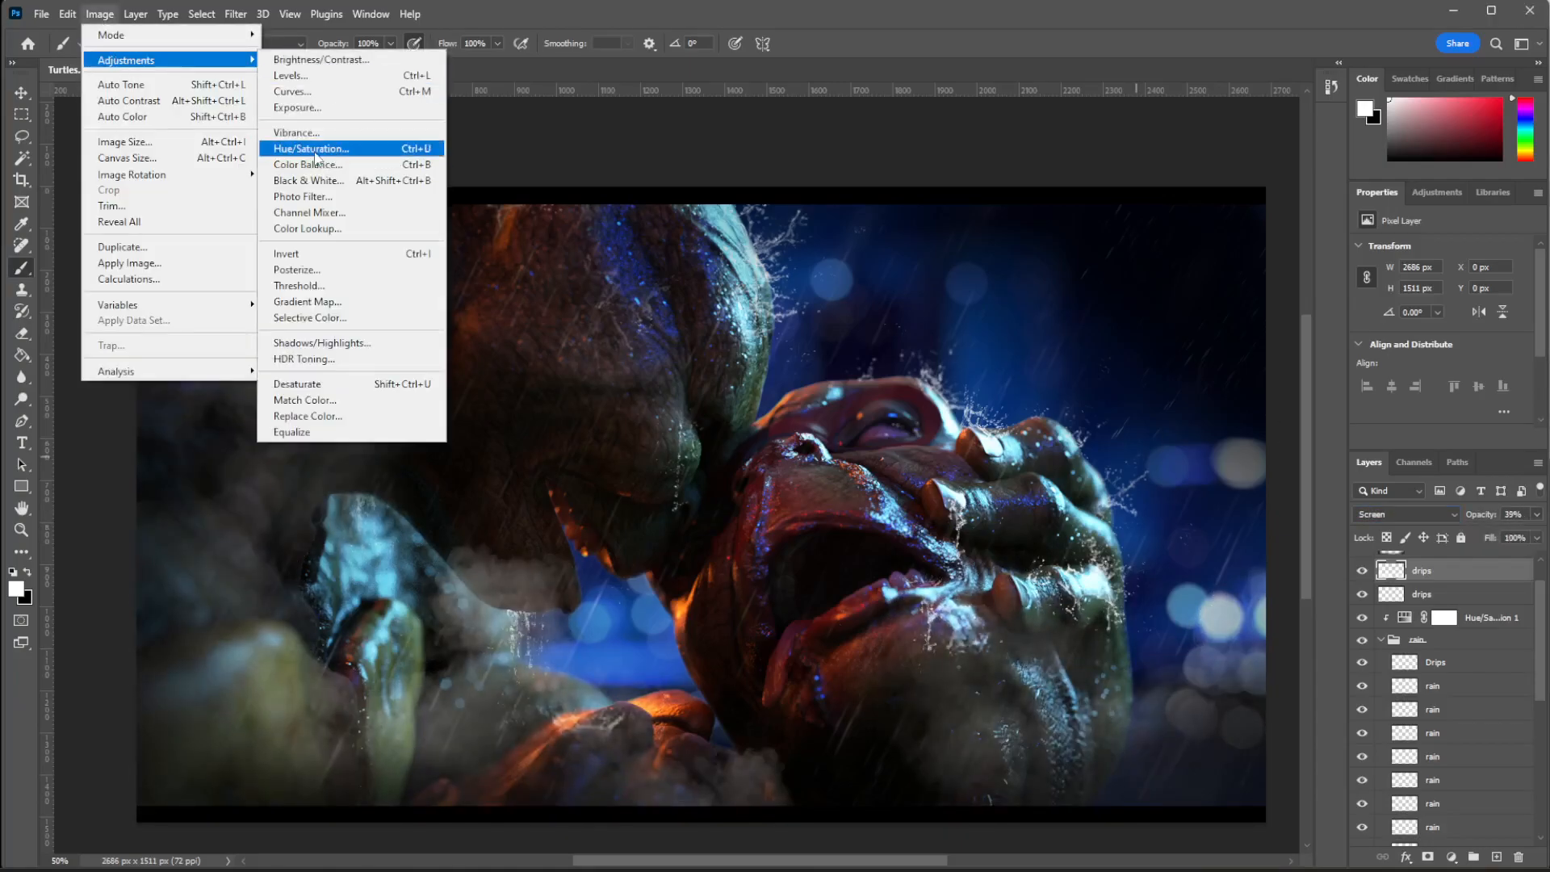
{"action": "left_click", "coordinate": [347, 142]}
{"action": "left_click", "coordinate": [1345, 325]}
{"action": "left_click_drag", "start_coordinate": [1183, 314], "coordinate": [1150, 313]}
{"action": "left_click_drag", "start_coordinate": [1102, 229], "coordinate": [1133, 315]}
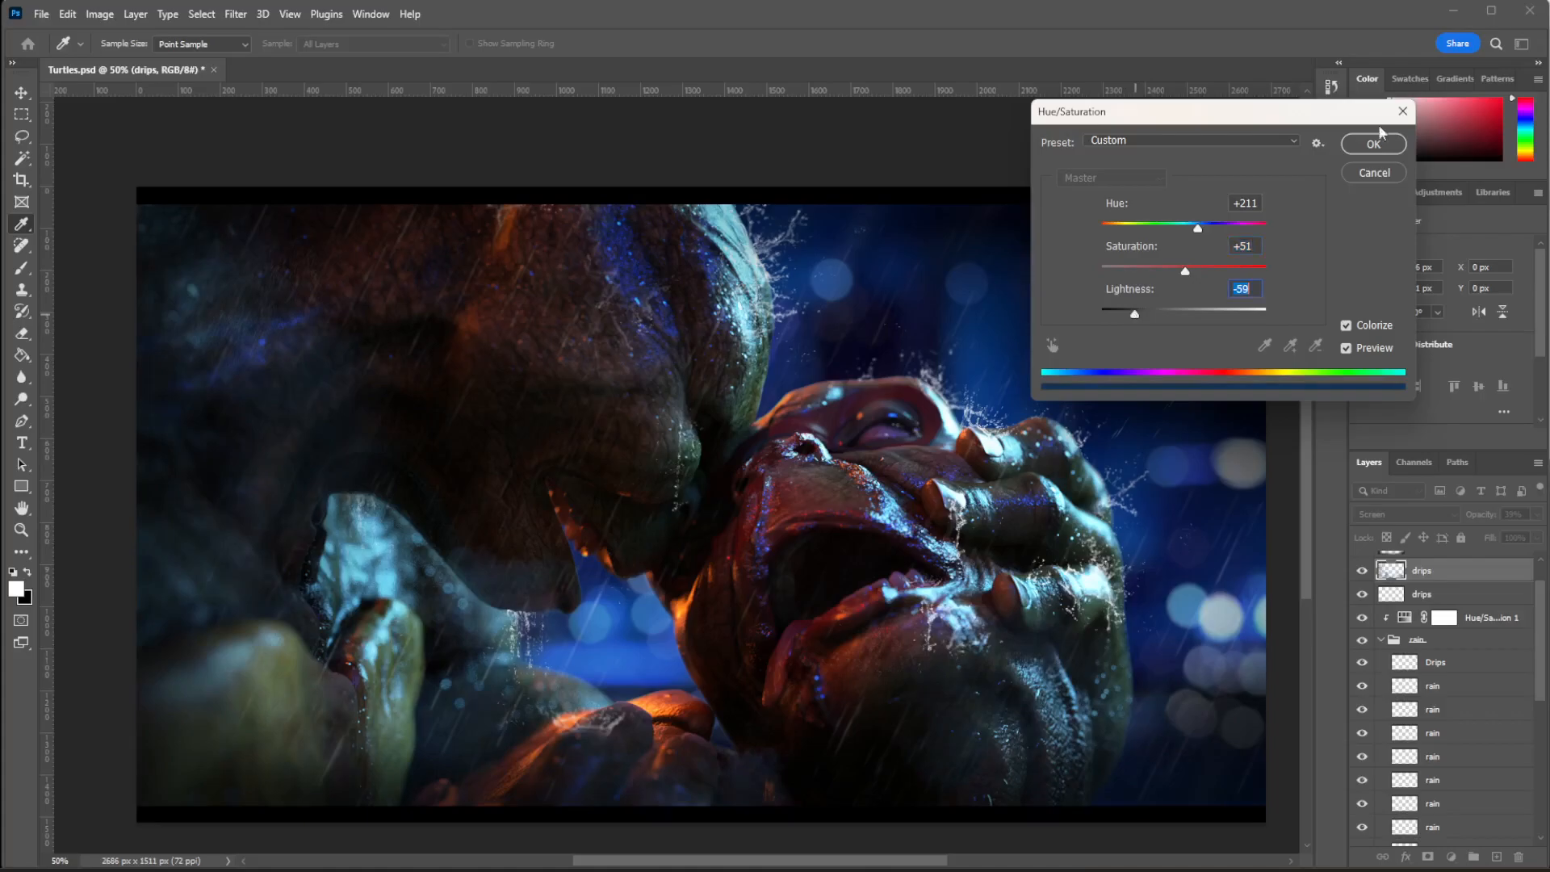
{"action": "key", "text": "Return"}
{"action": "key", "text": "b"}
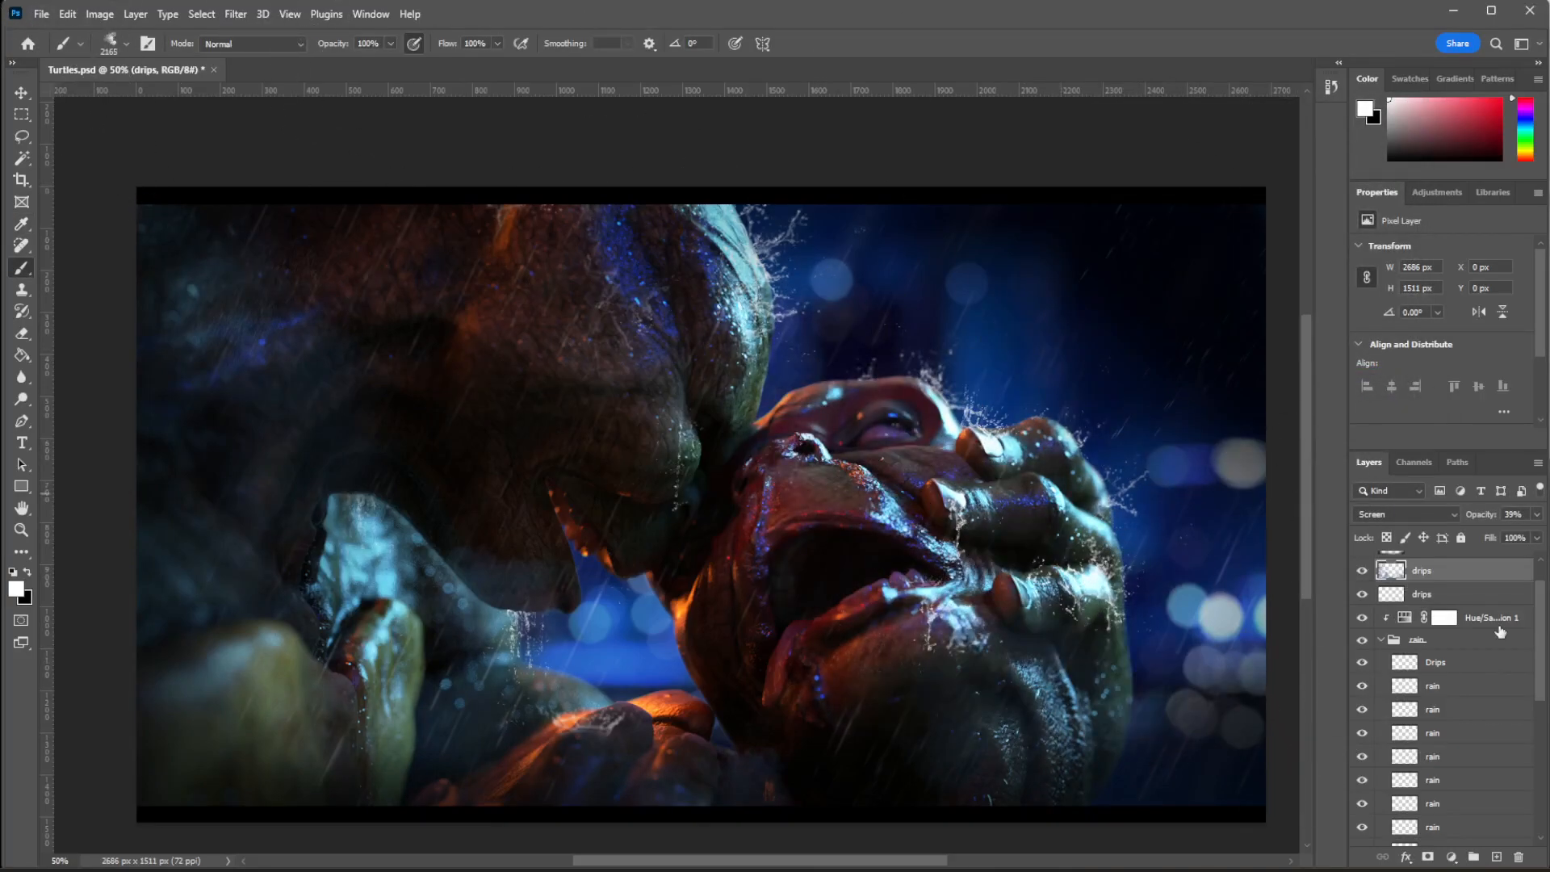
Clip a colorized Hue/Saturation adjustment with hue 226, saturation 42 and lightness -53 to the upper drips layer and mask it around the faces.
{"action": "left_click", "coordinate": [1450, 857]}
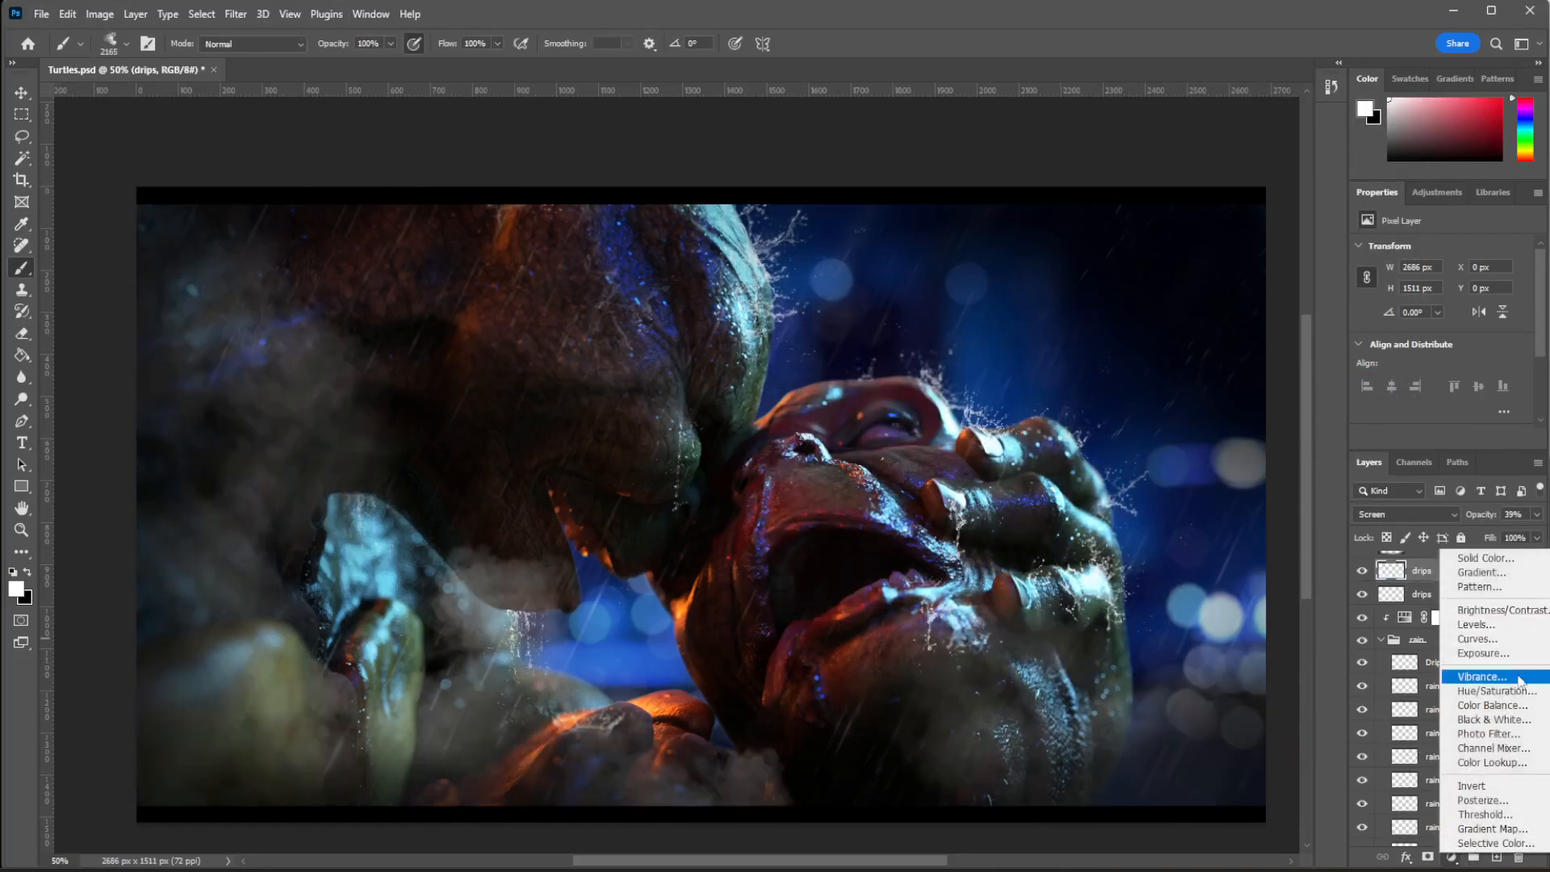
{"action": "left_click", "coordinate": [1477, 682]}
{"action": "left_click_drag", "start_coordinate": [1442, 377], "coordinate": [1416, 377]}
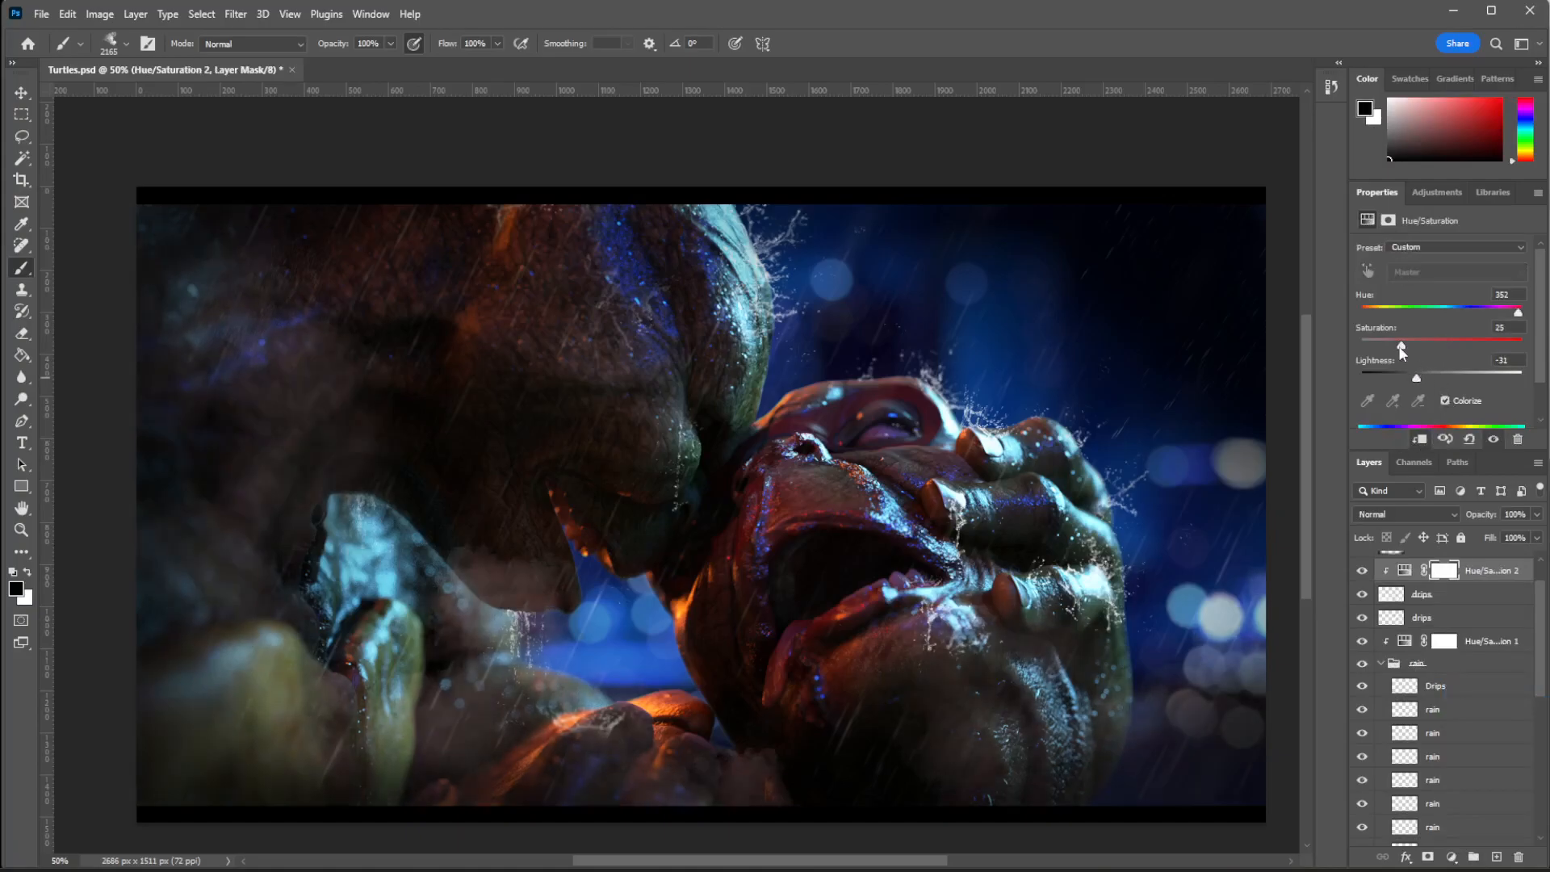
{"action": "left_click_drag", "start_coordinate": [1438, 316], "coordinate": [1462, 313]}
{"action": "mouse_move", "coordinate": [1427, 377]}
{"action": "left_mouse_down"}
{"action": "mouse_move", "coordinate": [1402, 381]}
{"action": "mouse_move", "coordinate": [1429, 347]}
{"action": "left_mouse_up"}
{"action": "left_click", "coordinate": [869, 550]}
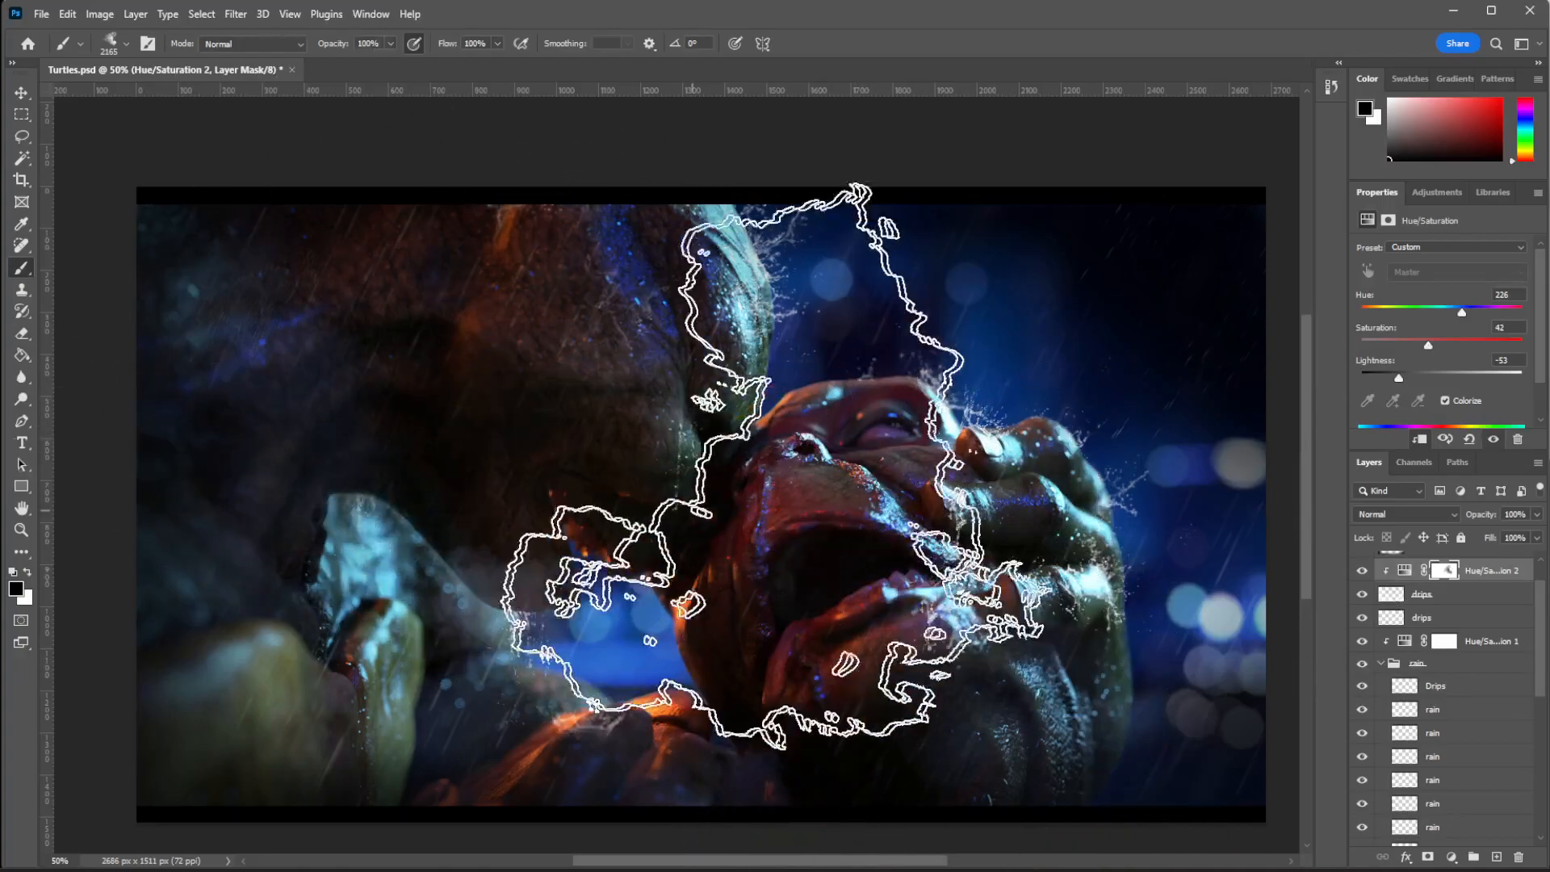
Darken the smoke on the upper drips layer with Levels by lowering the midtones and the white output level.
{"action": "left_click", "coordinate": [1399, 601]}
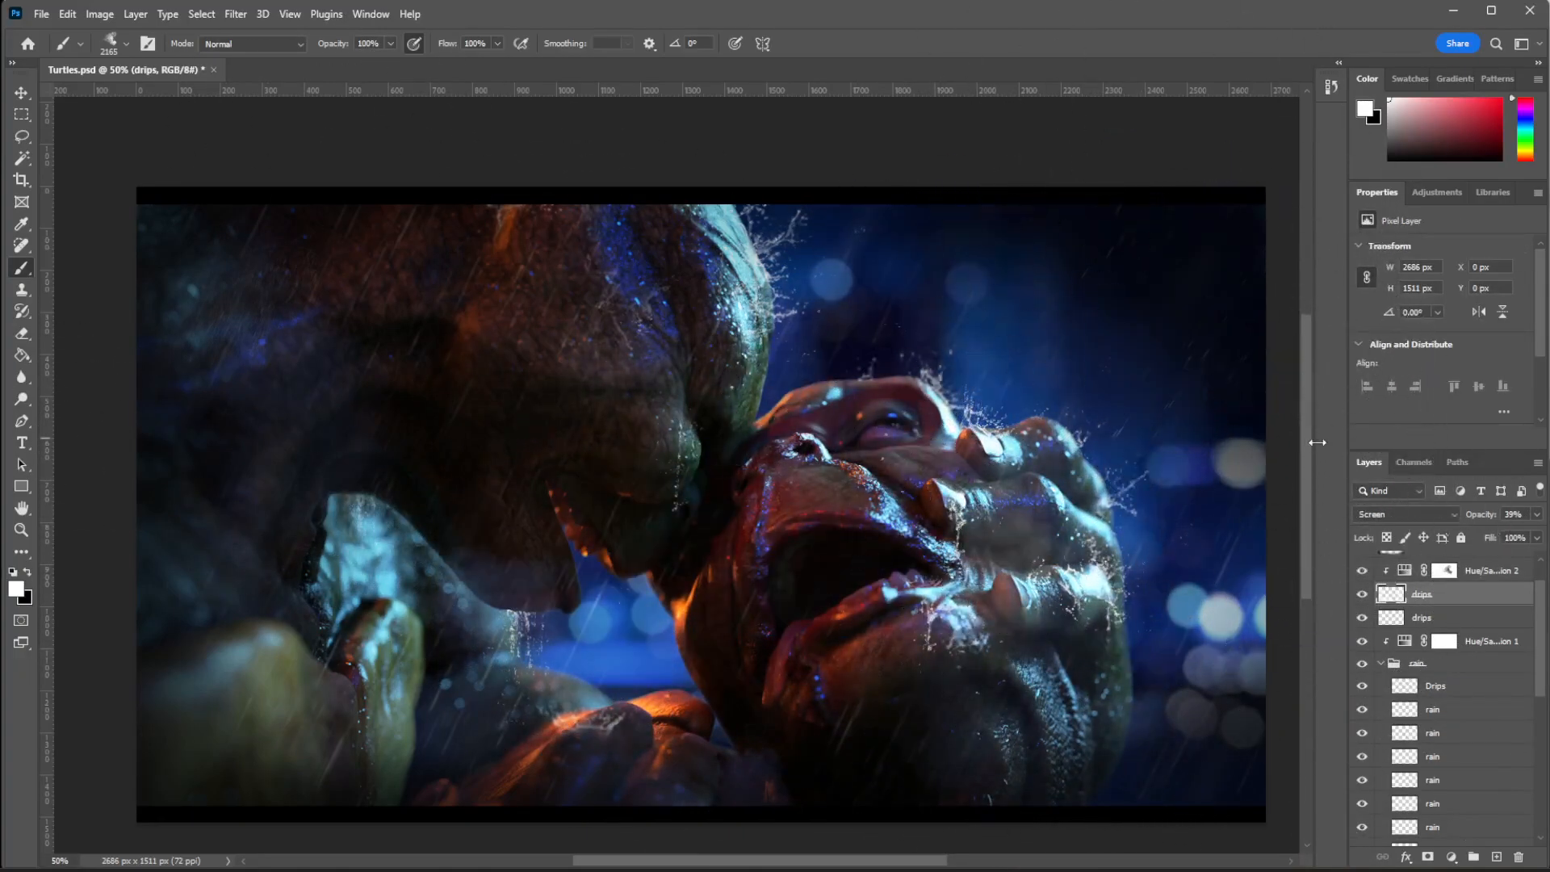
{"action": "key", "text": "x"}
{"action": "left_click", "coordinate": [100, 14]}
{"action": "left_click", "coordinate": [307, 88]}
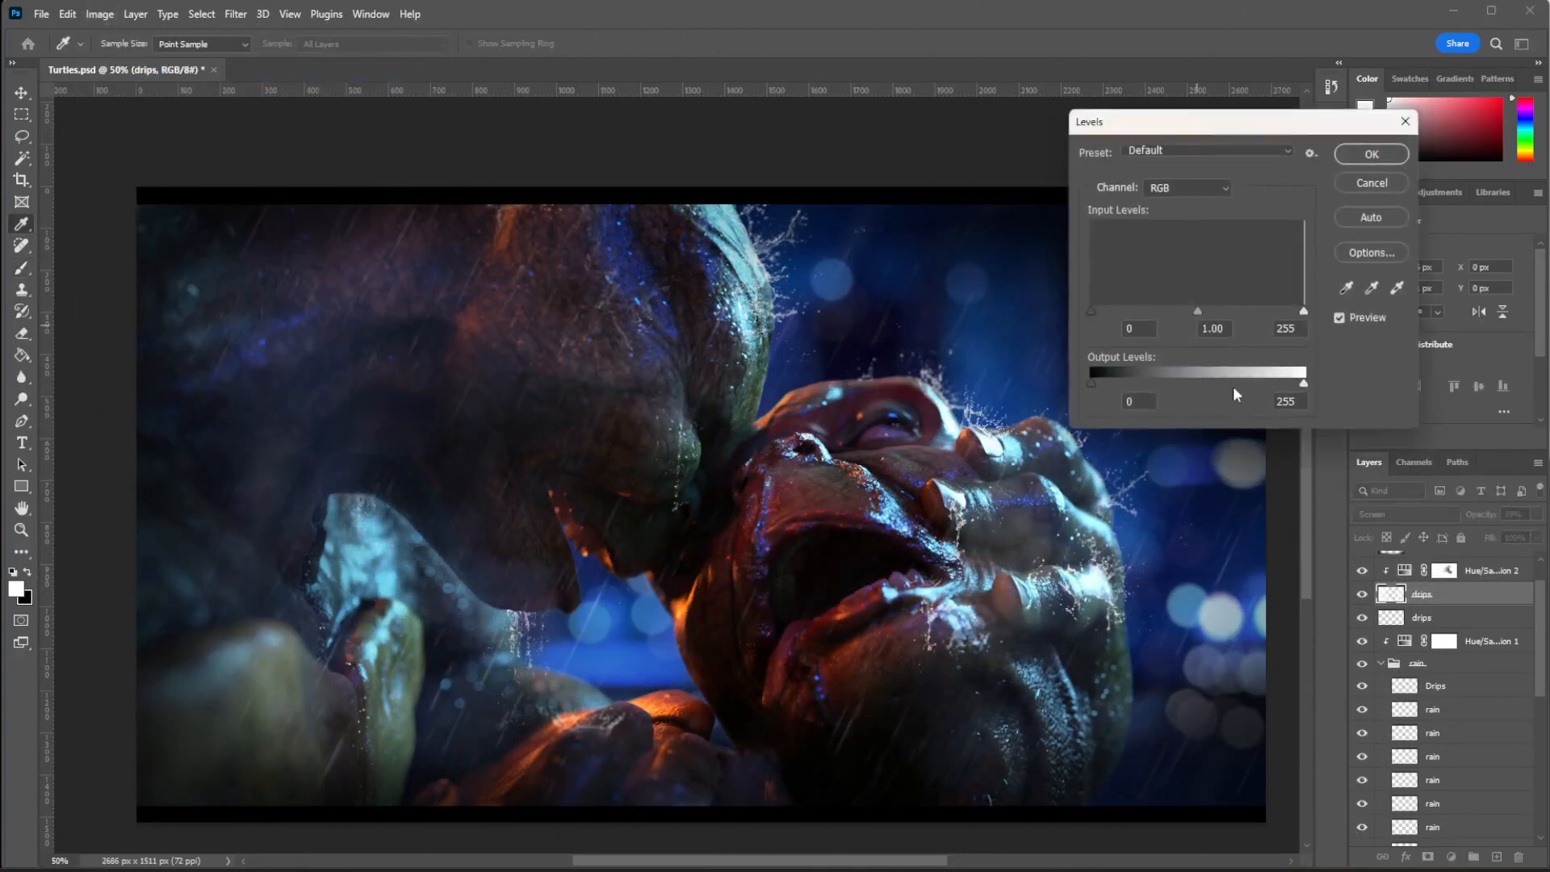
{"action": "left_click_drag", "start_coordinate": [1303, 383], "coordinate": [1029, 381]}
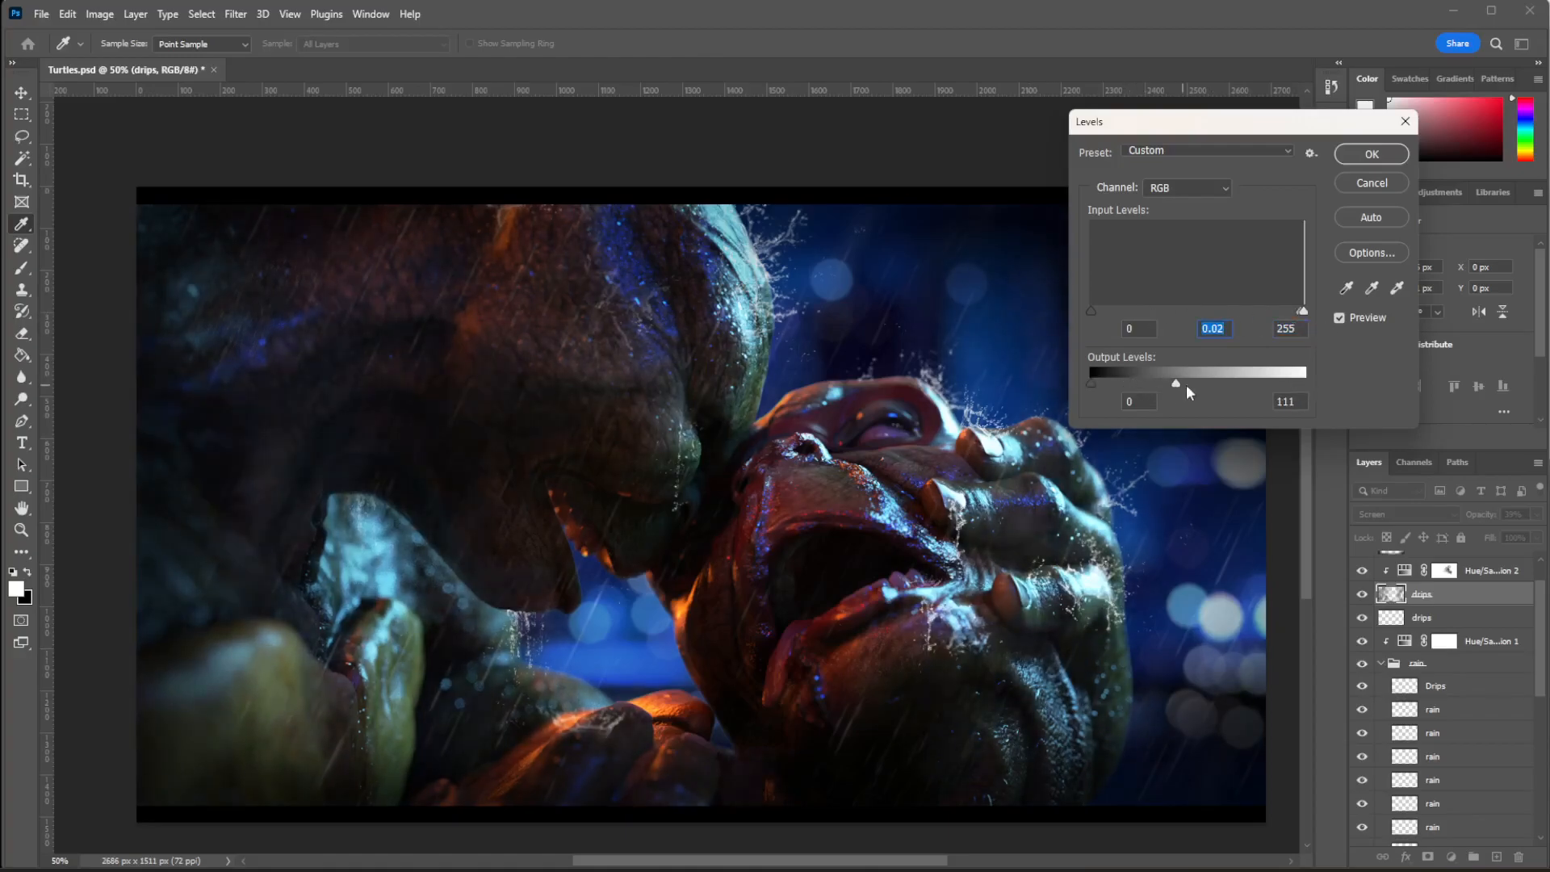
{"action": "left_click", "coordinate": [1371, 153]}
Erase smoke below the upper turtle's beak with the 250 px eraser, comparing the upper drips layer hidden and shown.
{"action": "key", "text": "e"}
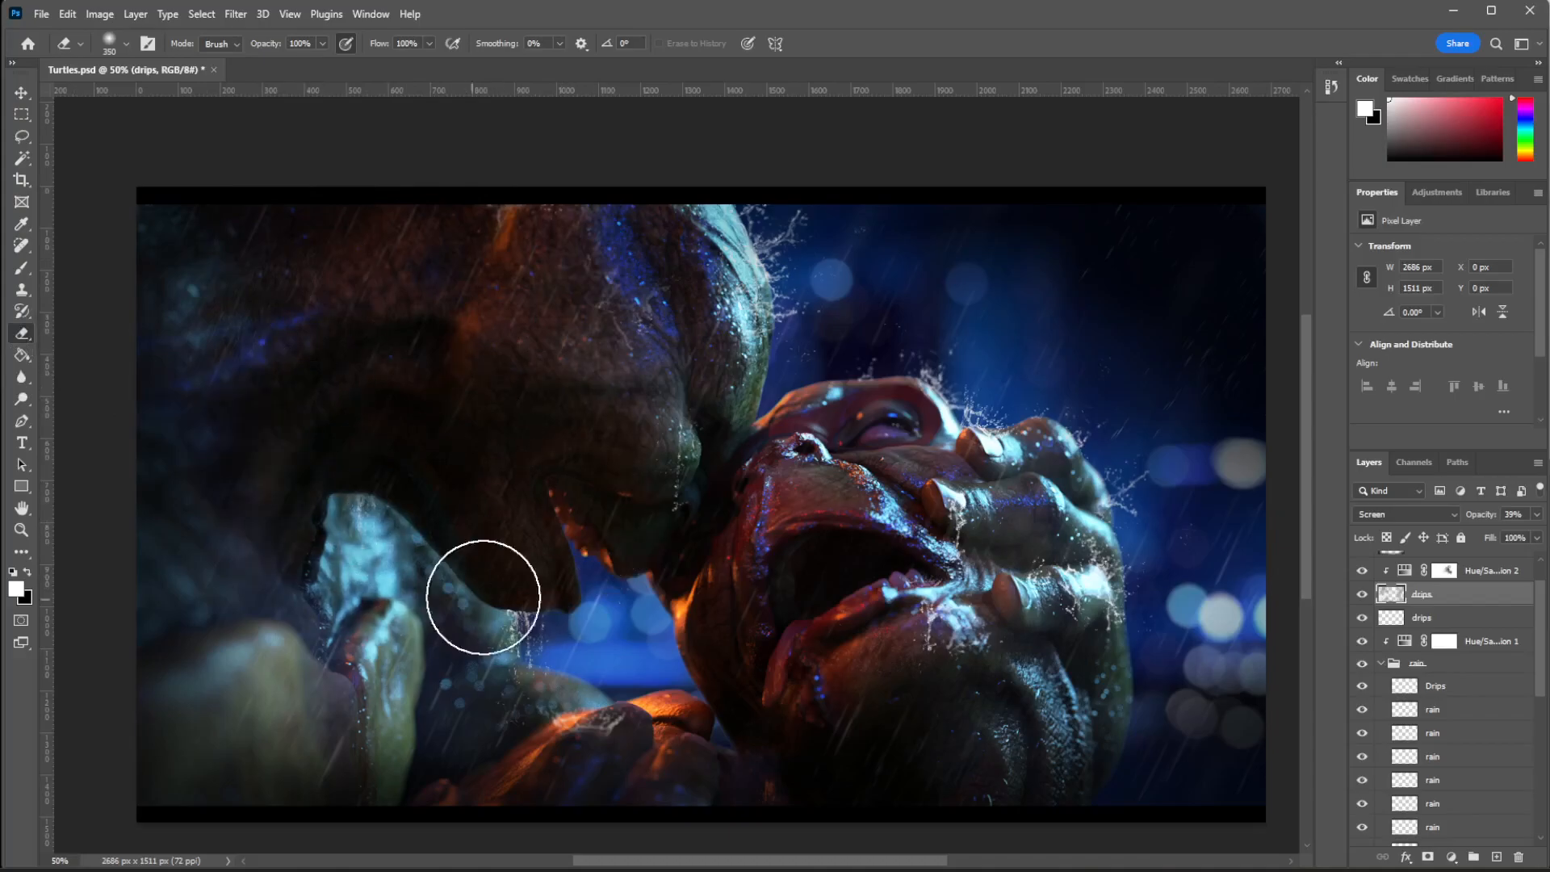
{"action": "left_click_drag", "start_coordinate": [432, 594], "coordinate": [347, 613]}
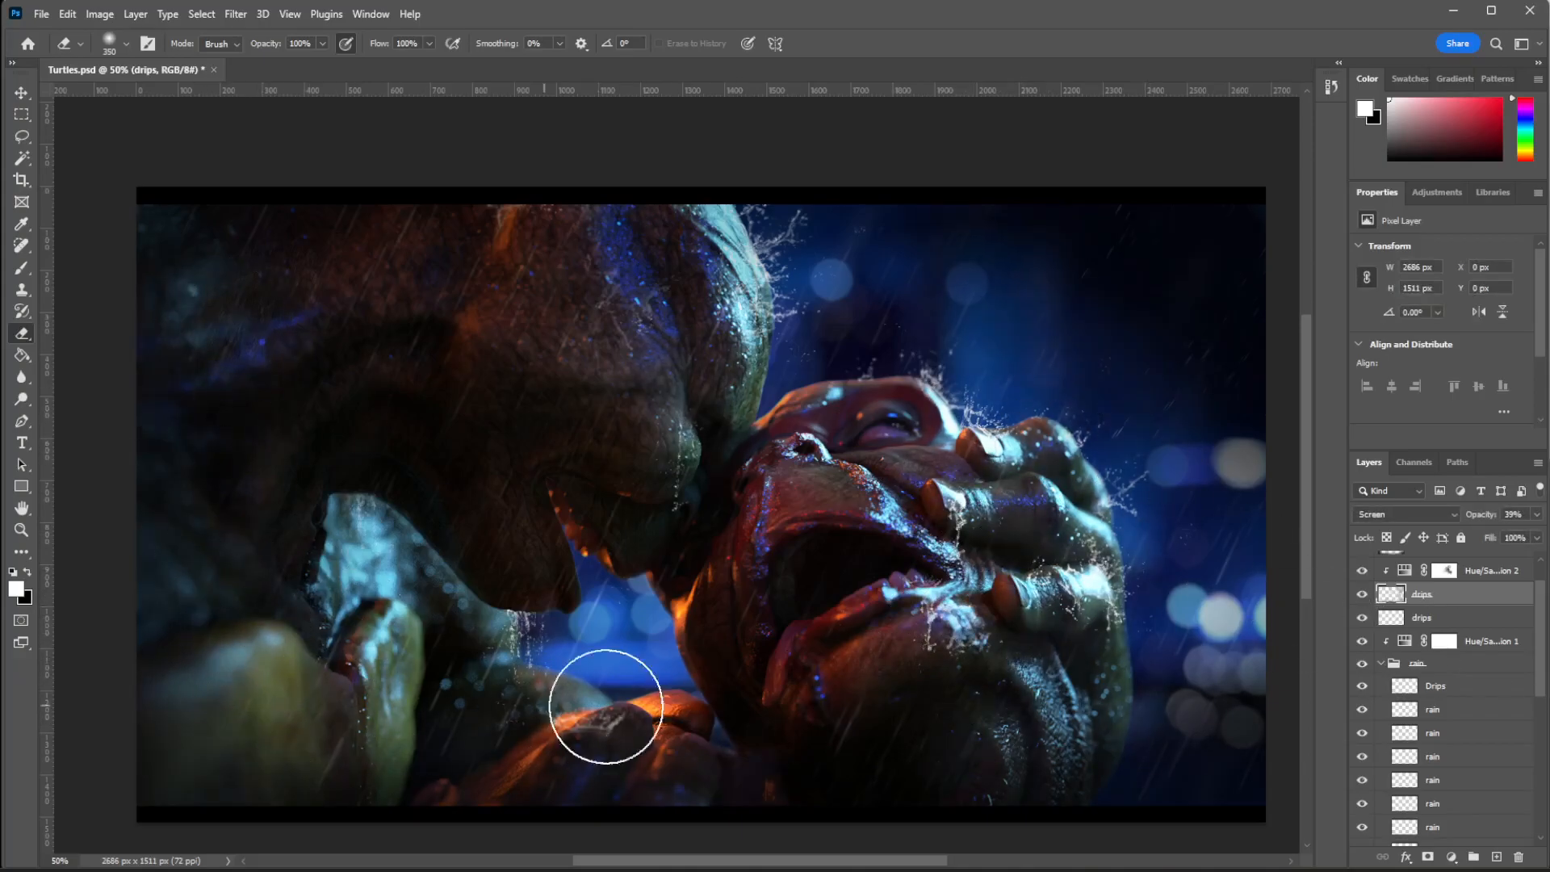
{"action": "left_click", "coordinate": [1362, 596]}
{"action": "left_click", "coordinate": [1362, 596]}
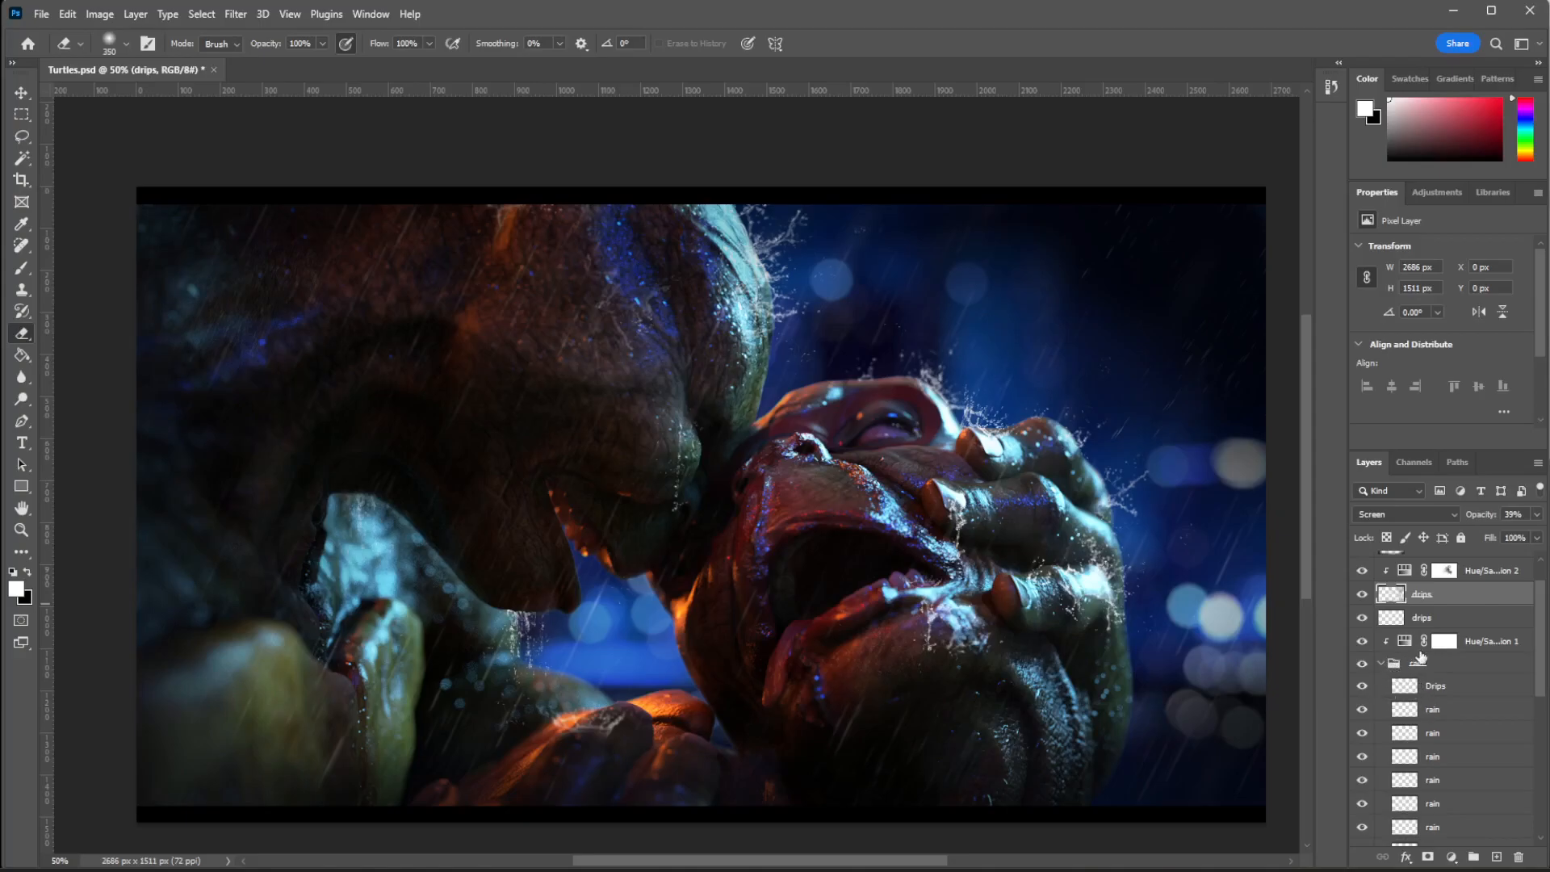
Duplicate Layer 2 copy and liquify the duplicate, reshaping the upper turtle's beak and the lower turtle's mouth with 189 and 43 px brushes.
{"action": "scroll", "coordinate": [1429, 710], "scroll_direction": "down", "scroll_amount": 5}
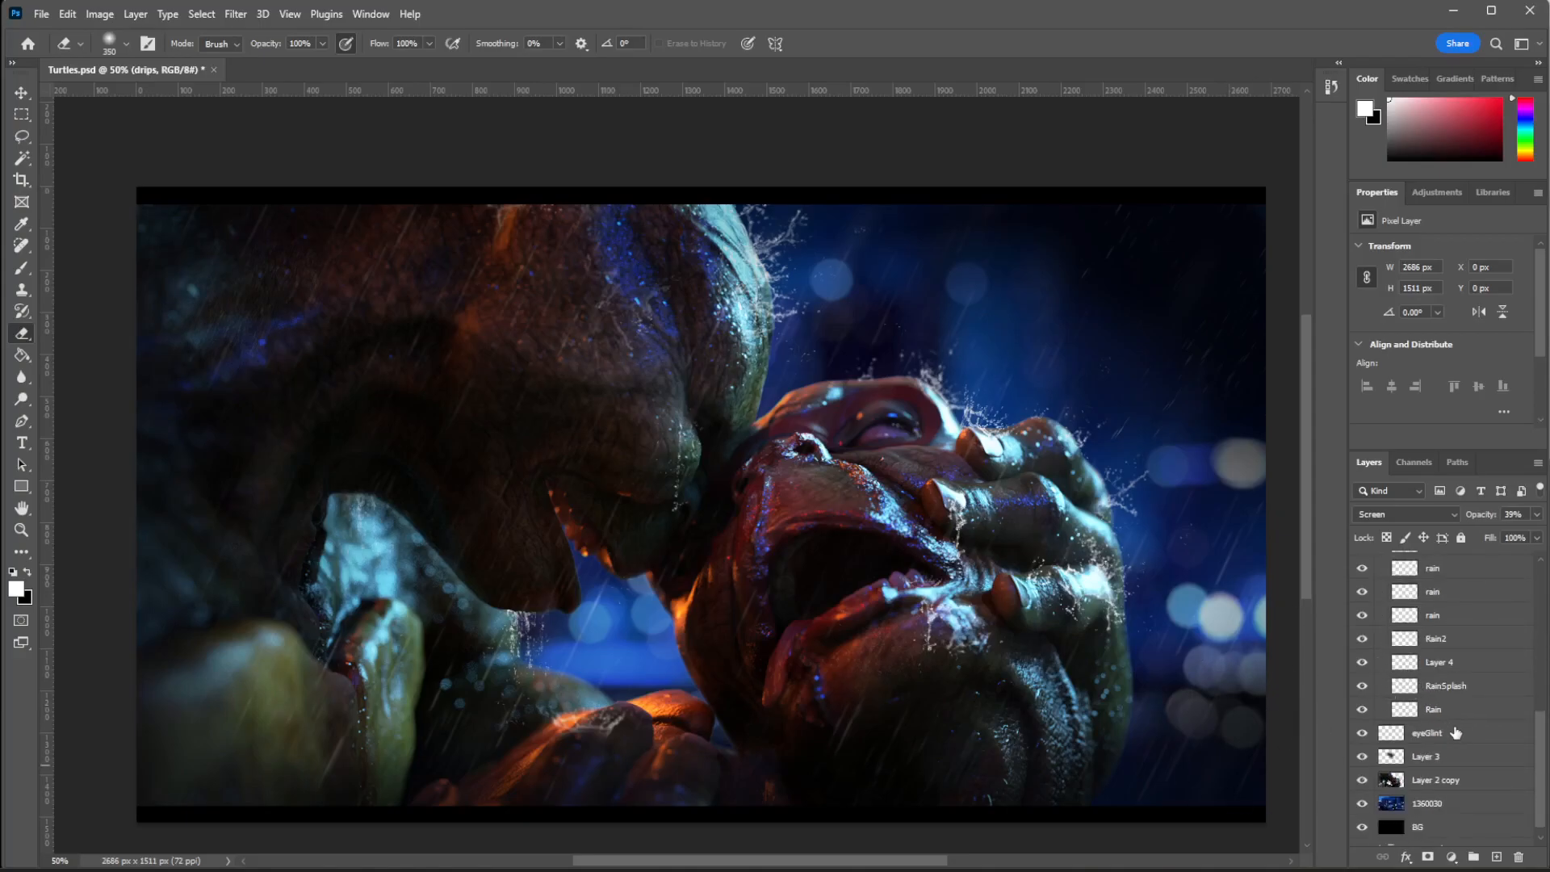
{"action": "left_click", "coordinate": [1434, 767]}
{"action": "left_click", "coordinate": [226, 14]}
{"action": "left_click", "coordinate": [260, 157]}
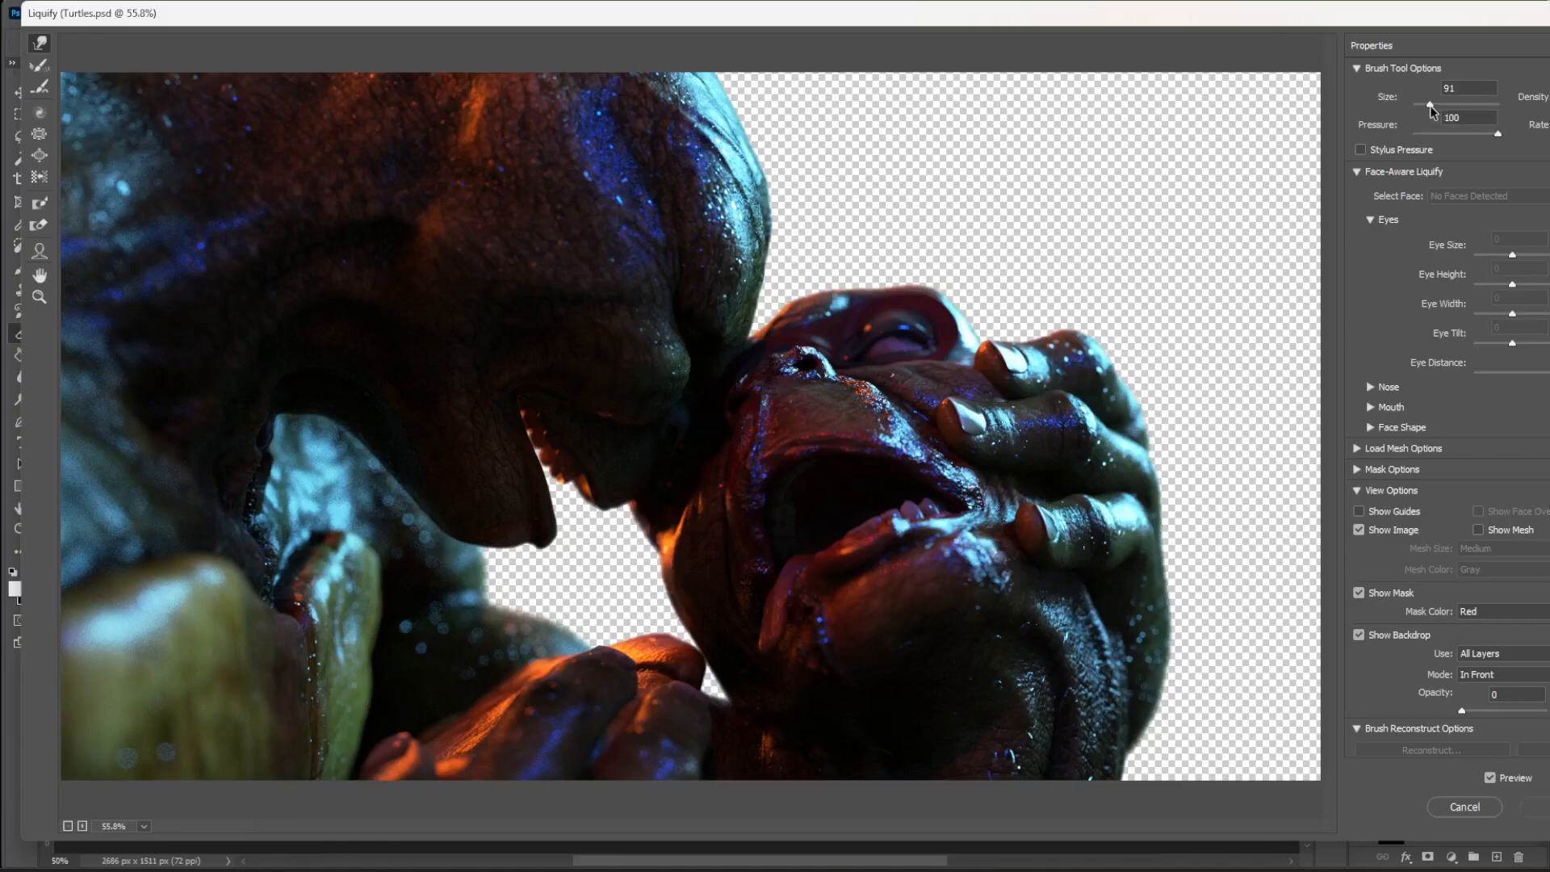
{"action": "left_click_drag", "start_coordinate": [495, 434], "coordinate": [535, 508]}
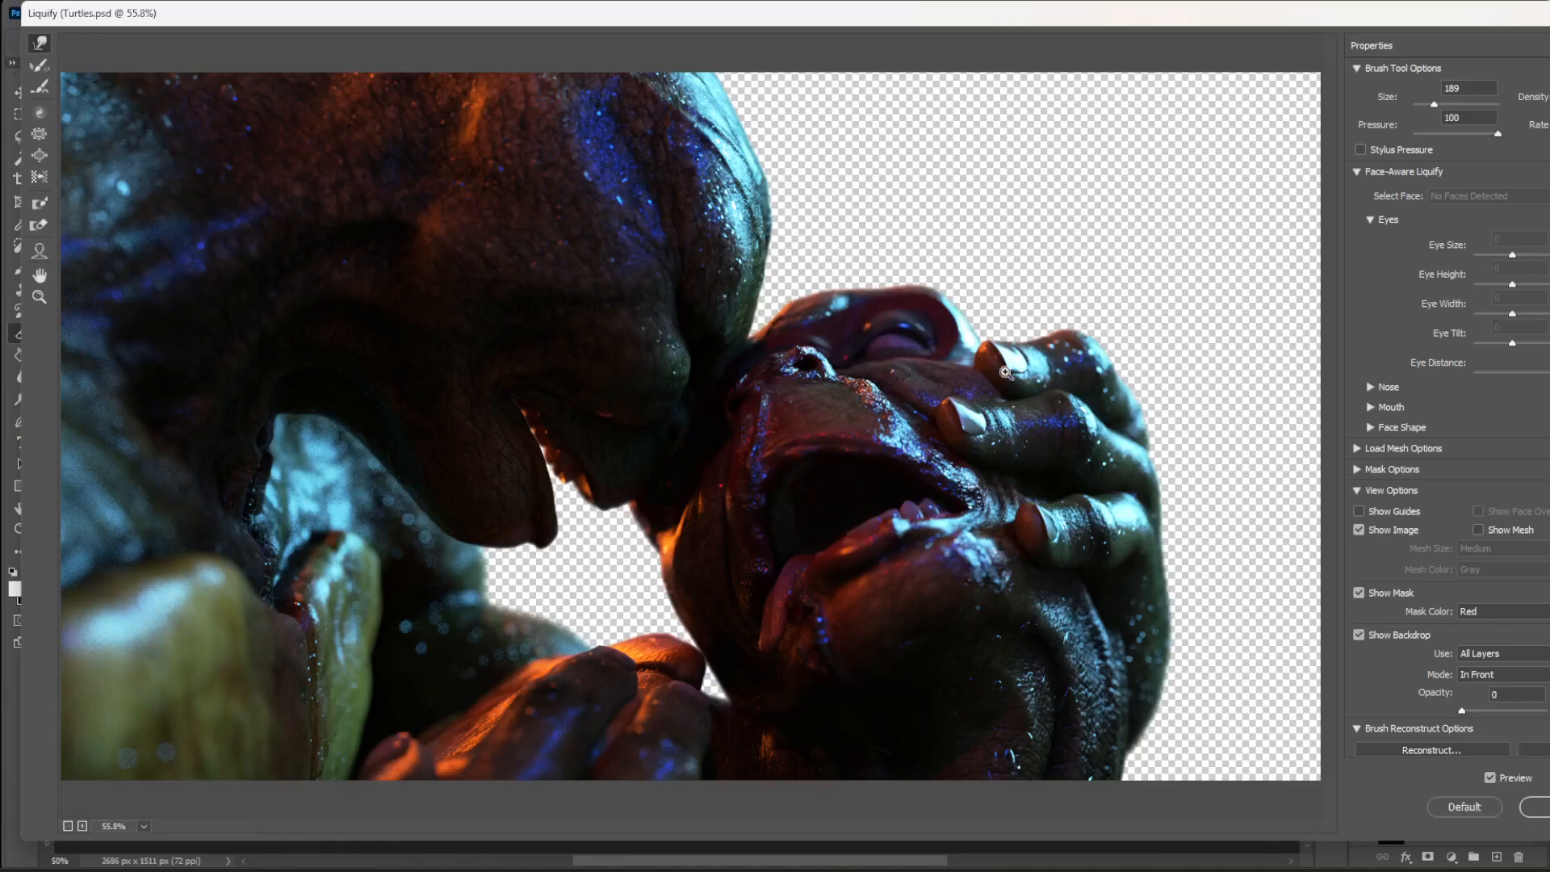
{"action": "left_click_drag", "start_coordinate": [967, 468], "coordinate": [972, 460]}
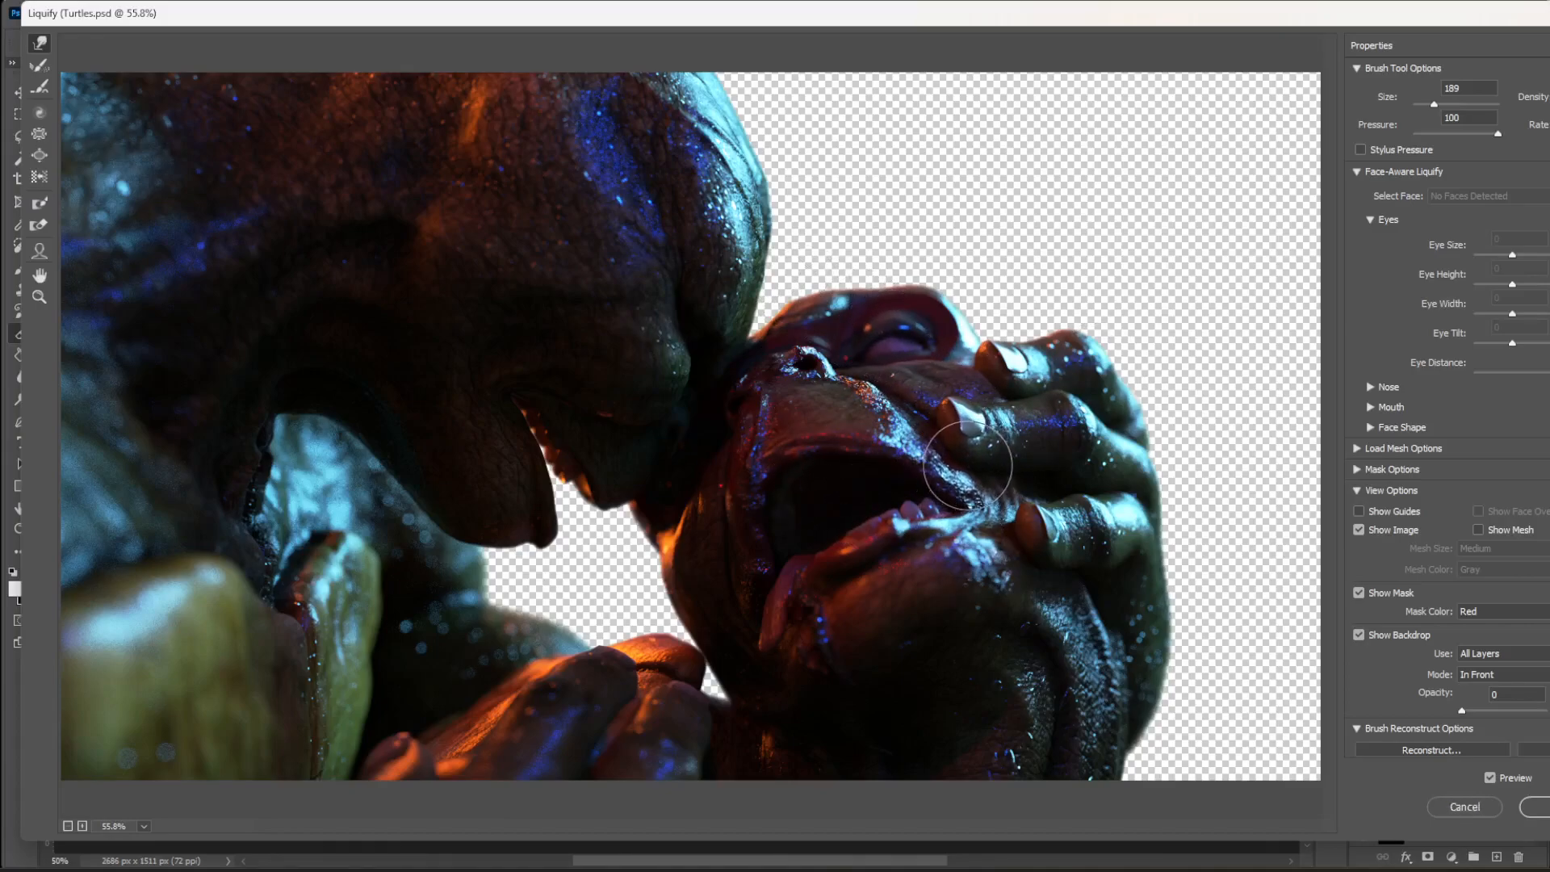
{"action": "mouse_move", "coordinate": [927, 523]}
{"action": "left_mouse_down"}
{"action": "mouse_move", "coordinate": [888, 596]}
{"action": "mouse_move", "coordinate": [974, 498]}
{"action": "left_mouse_up"}
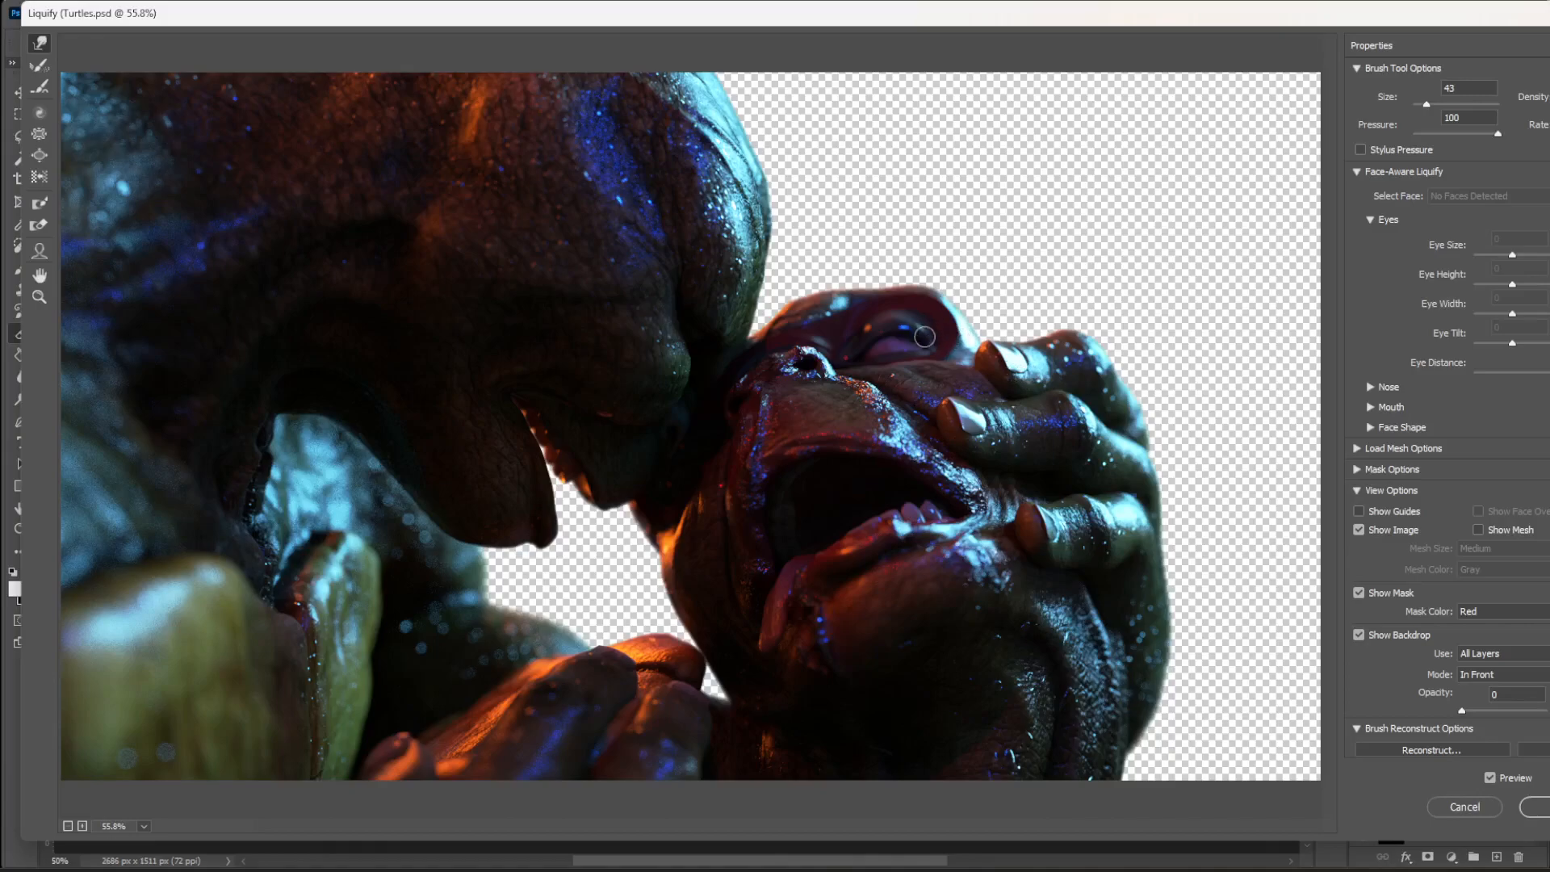
{"action": "left_click", "coordinate": [1536, 807]}
Hide Layer 2 copy and compare the turtles before and after Liquify by toggling Layer 2 copy 2.
{"action": "left_click", "coordinate": [1363, 767]}
{"action": "left_click", "coordinate": [1362, 768]}
{"action": "left_click", "coordinate": [1362, 768]}
{"action": "left_click", "coordinate": [1363, 768]}
{"action": "left_click", "coordinate": [1363, 767]}
{"action": "left_click", "coordinate": [1363, 768]}
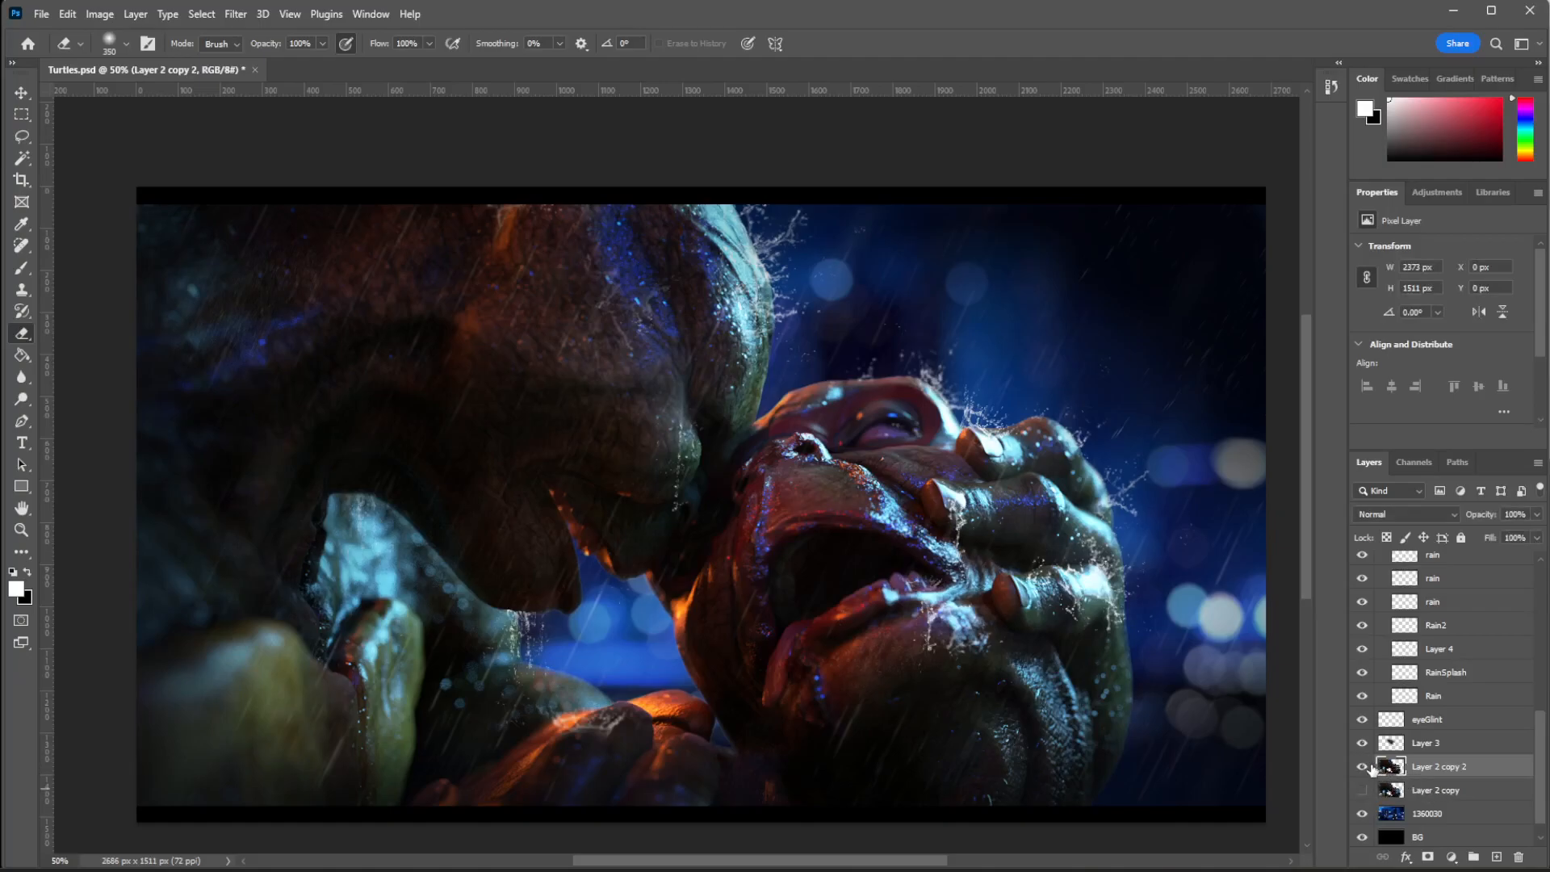
{"action": "left_click", "coordinate": [1362, 768]}
{"action": "left_click", "coordinate": [1361, 768]}
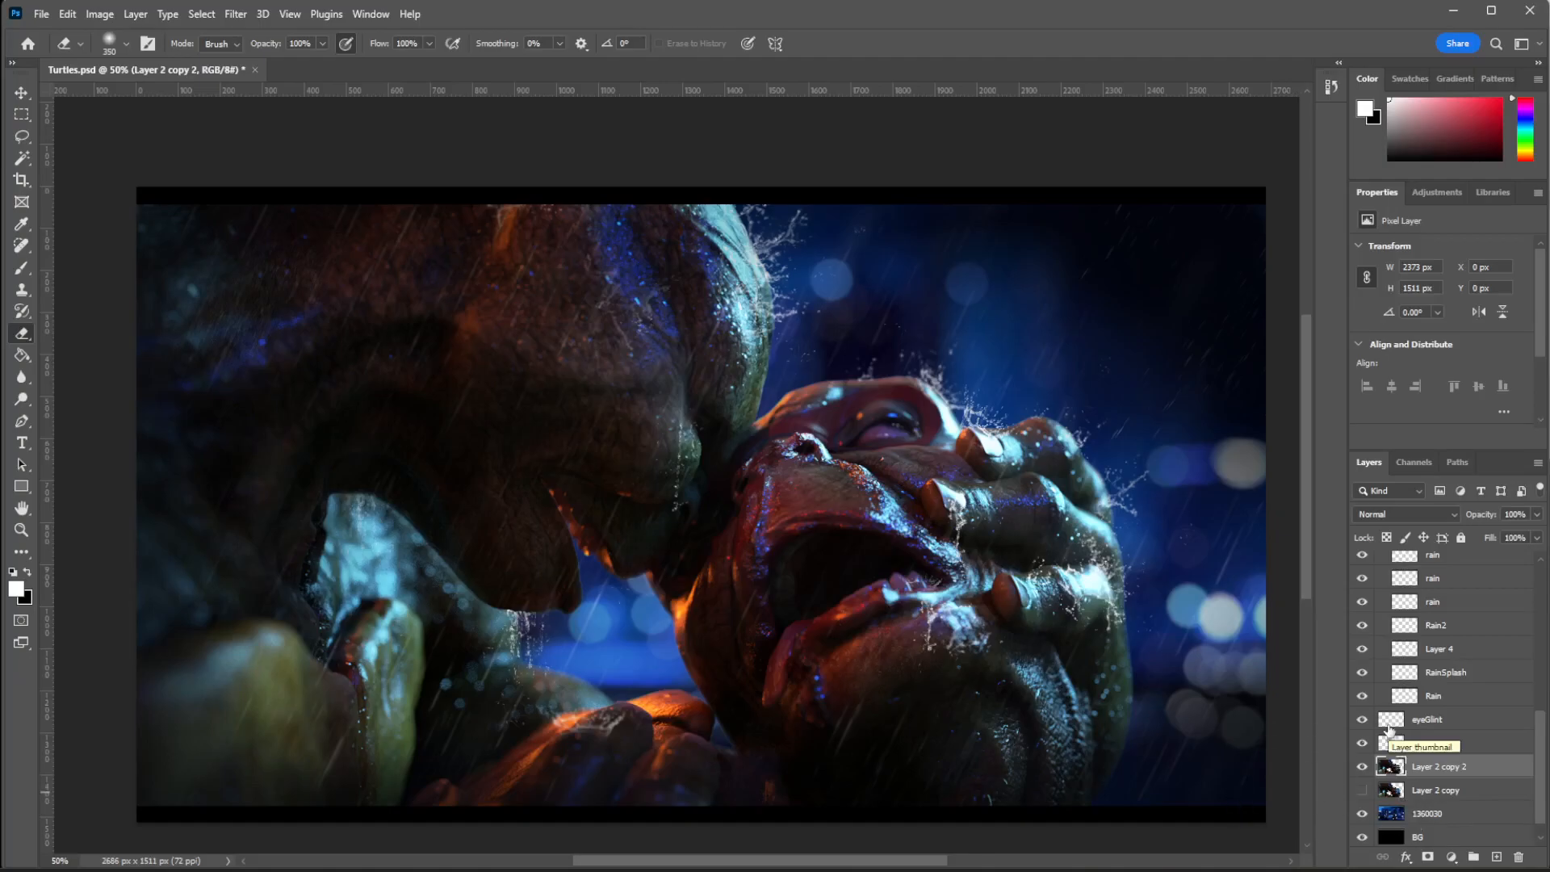
Collapse the rain group, create a layer named blood and place it below the Vinnette layer.
{"action": "scroll", "coordinate": [1390, 731], "scroll_direction": "up", "scroll_amount": 5}
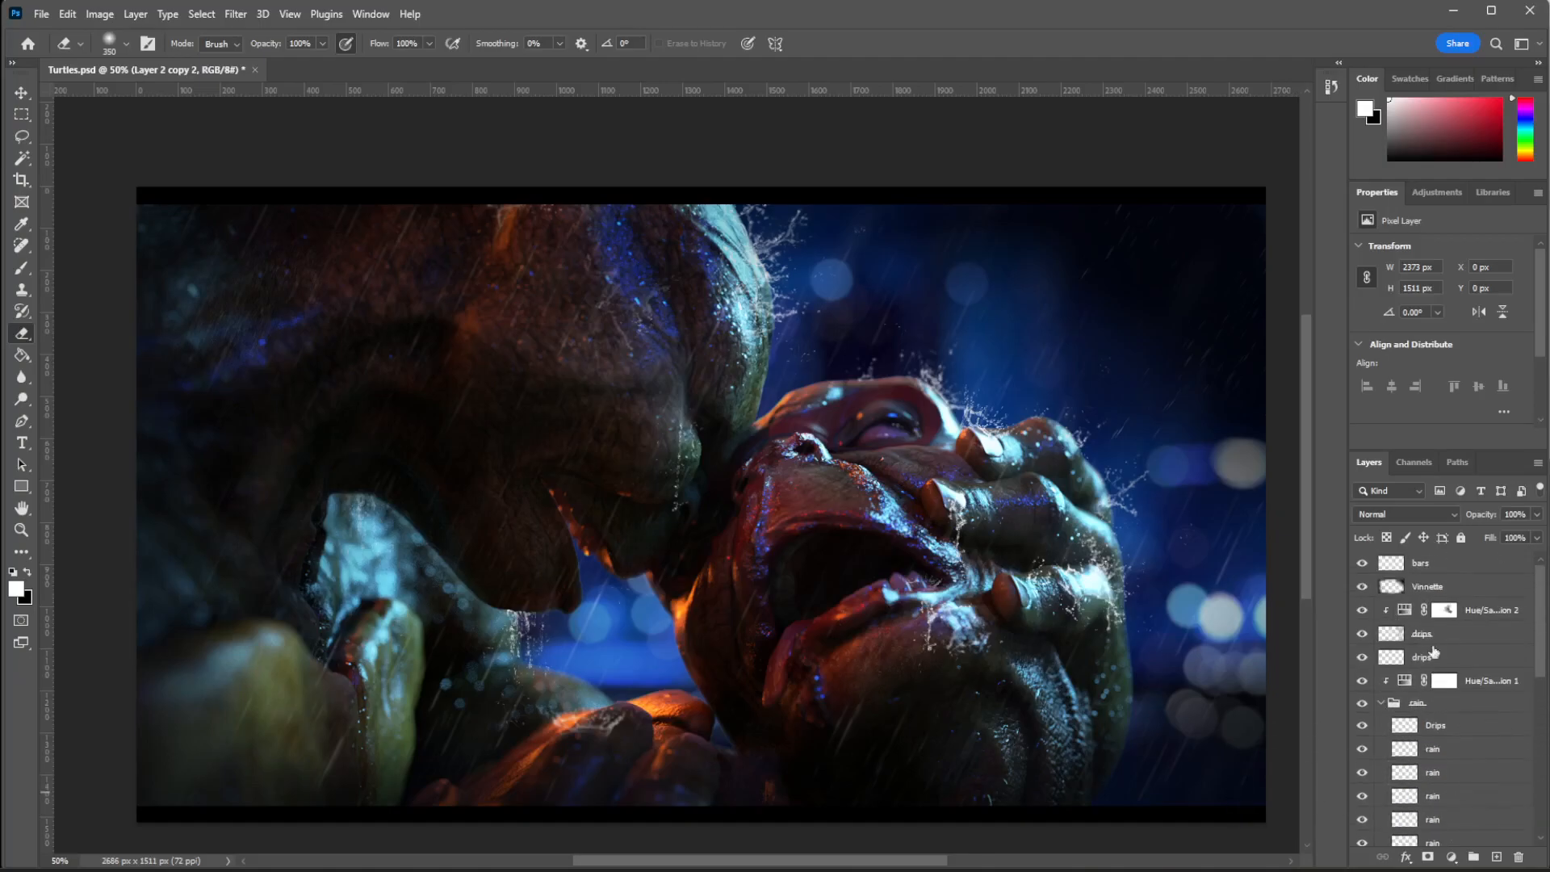
{"action": "left_click", "coordinate": [1381, 703]}
{"action": "left_click", "coordinate": [1422, 632]}
{"action": "left_click", "coordinate": [1427, 586]}
{"action": "key", "text": "ctrl+shift+n"}
{"action": "type", "text": "blood"}
{"action": "key", "text": "Return"}
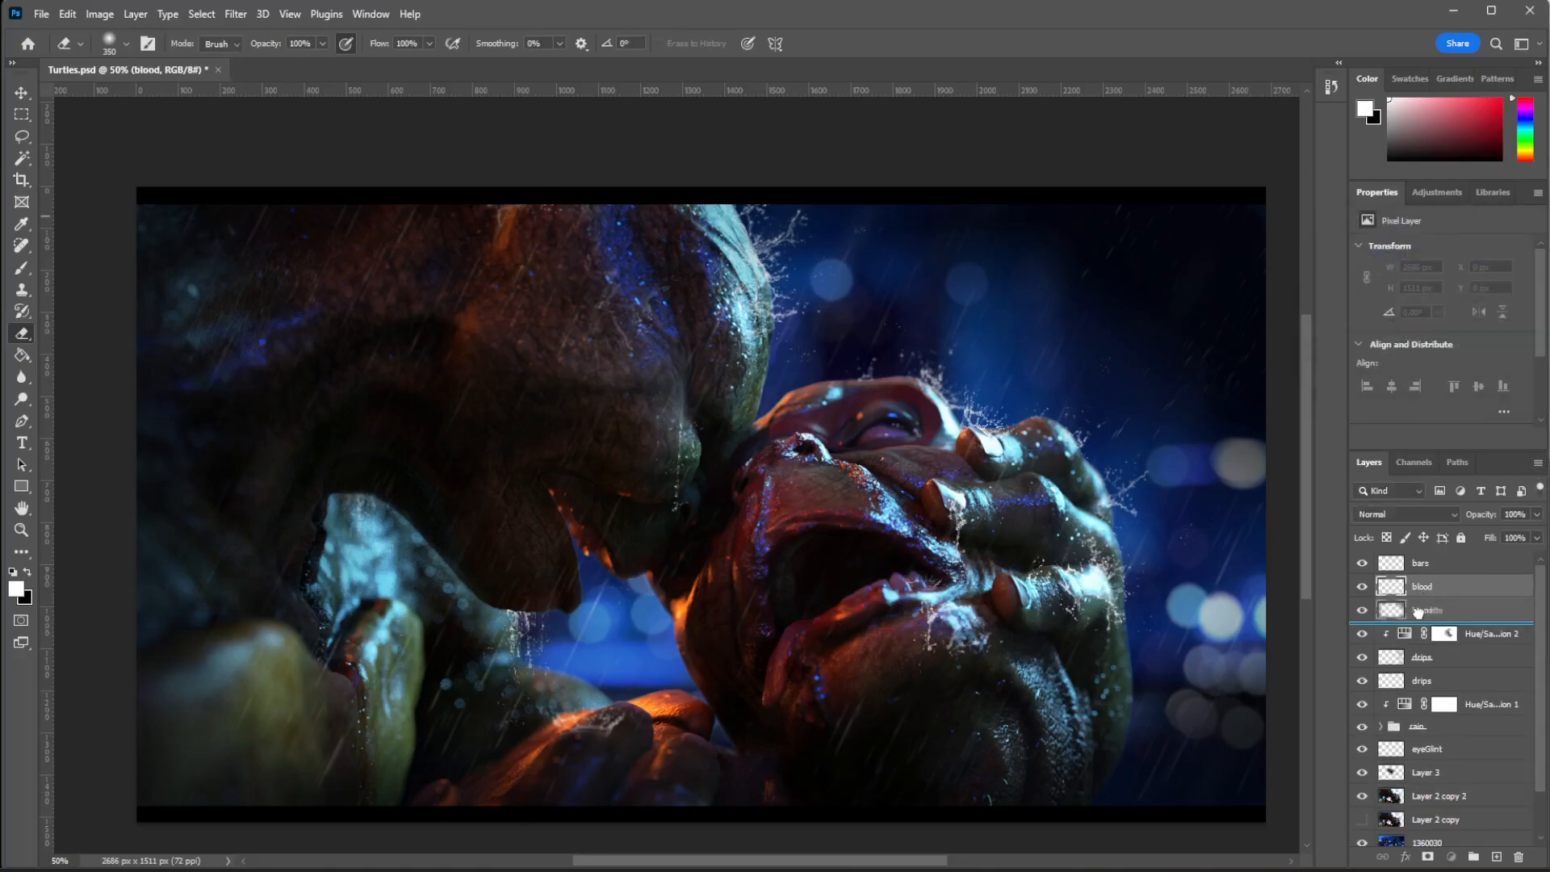
Set the foreground colour to dark red and stamp a 714 px blood splatter on the lower turtle's chin.
{"action": "left_click", "coordinate": [22, 267]}
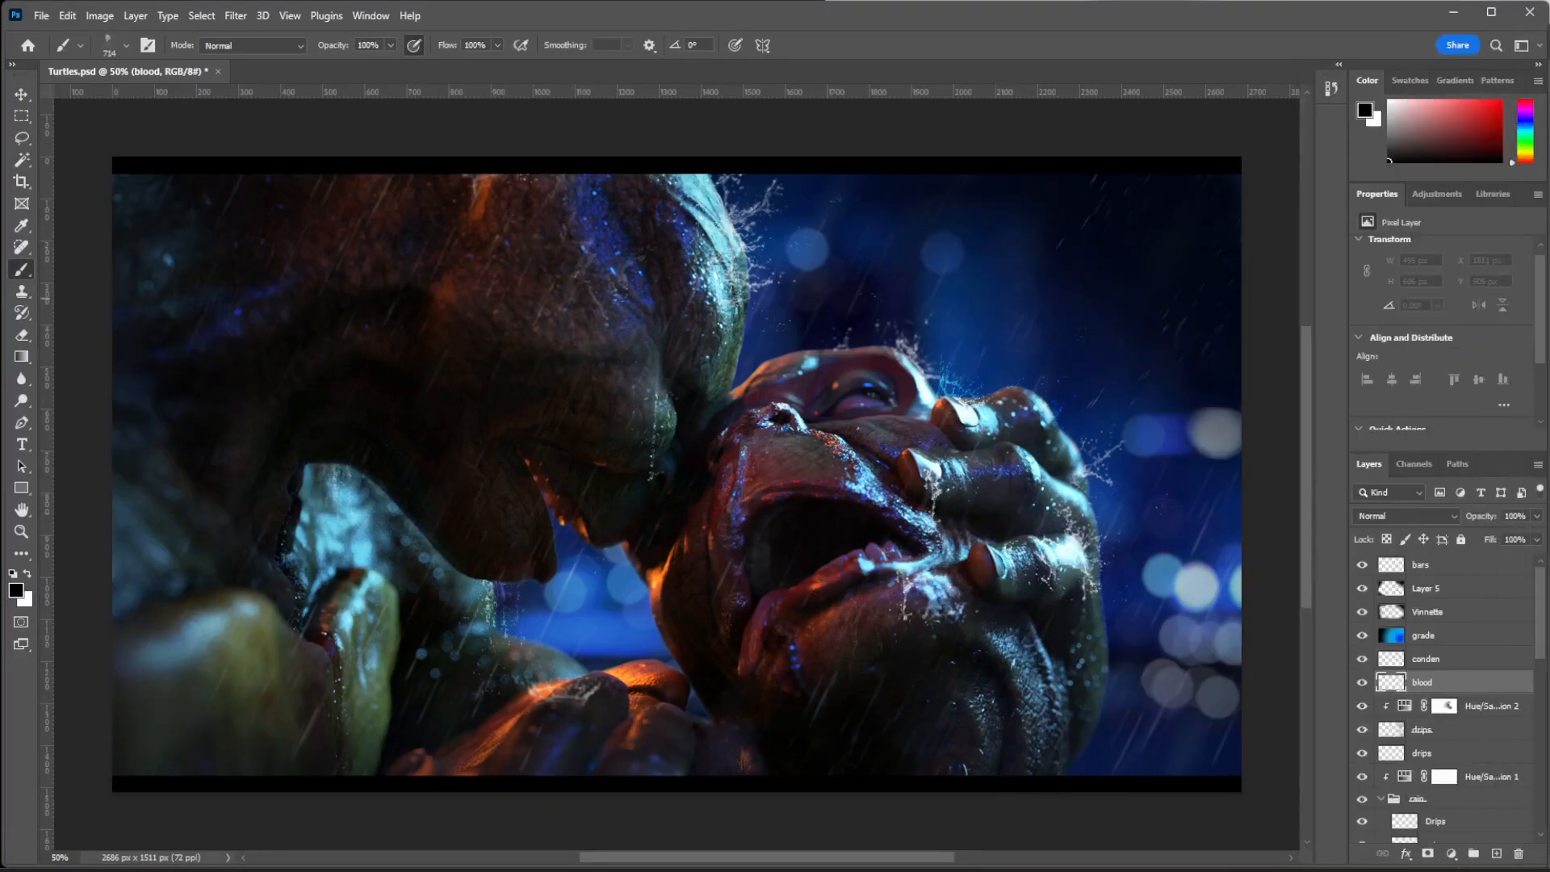
{"action": "key", "text": "ctrl+shift+n"}
{"action": "key", "text": "Escape"}
{"action": "left_click", "coordinate": [16, 590]}
{"action": "key", "text": "Return"}
{"action": "left_click", "coordinate": [958, 656]}
Try successive blending modes on the blood layer up to Color Dodge.
{"action": "left_click", "coordinate": [1431, 517]}
{"action": "left_click", "coordinate": [1394, 512]}
{"action": "key", "text": "Down"}
{"action": "key", "text": "Down"}
{"action": "key", "text": "Down"}
{"action": "key", "text": "Down"}
{"action": "key", "text": "Down"}
{"action": "key", "text": "Down"}
{"action": "key", "text": "Down"}
{"action": "key", "text": "Down"}
{"action": "key", "text": "Down"}
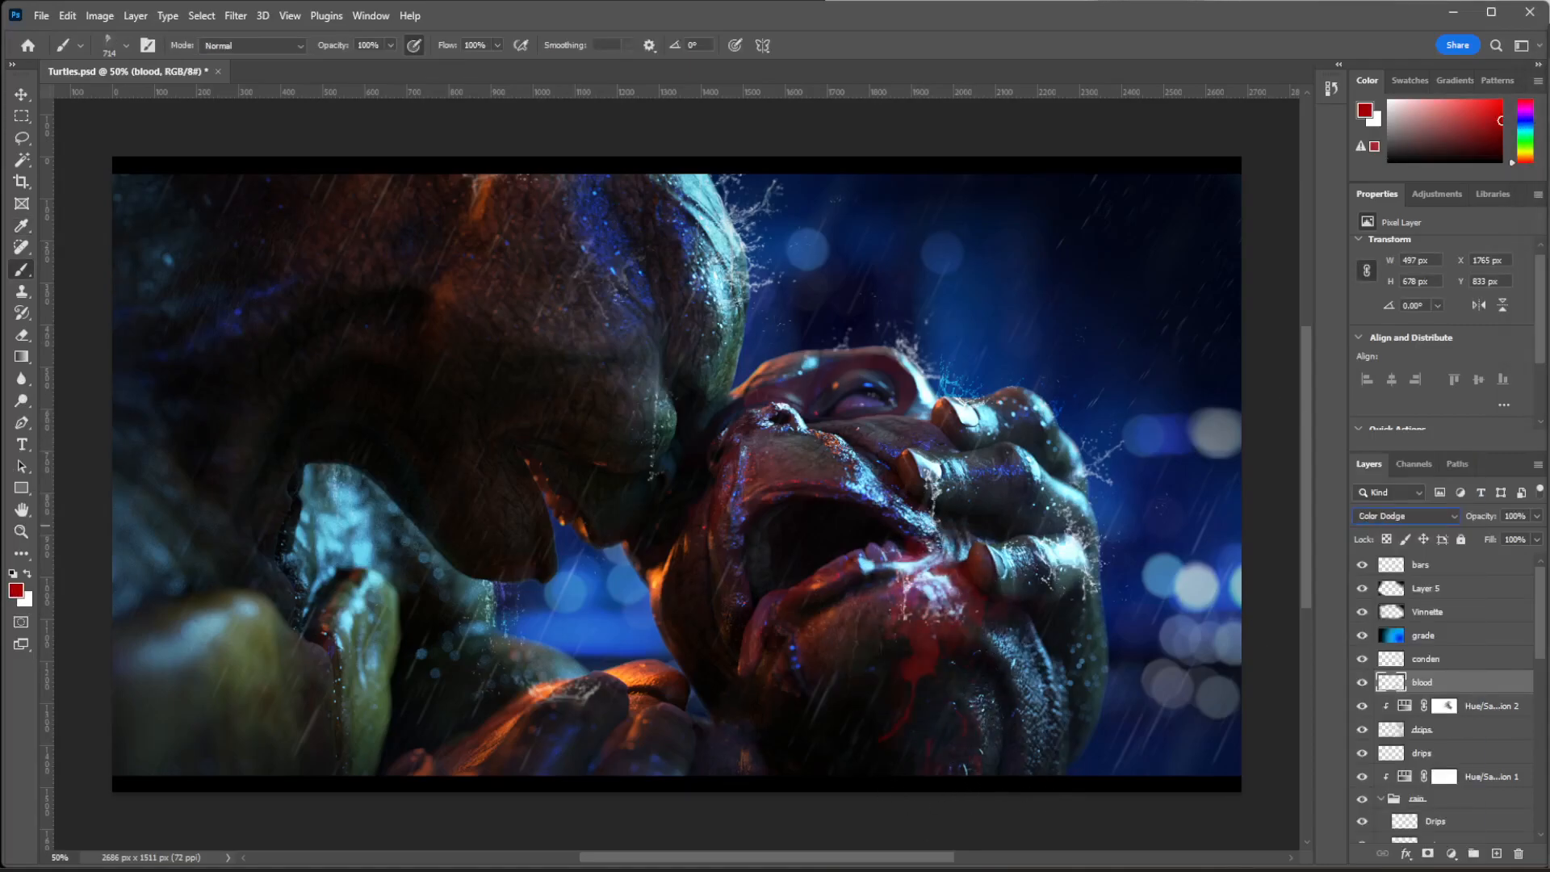
Shift the blood splatter slightly along the lower turtle's chin and set the blood layer's blending mode to Multiply.
{"action": "left_click", "coordinate": [21, 94]}
{"action": "left_click_drag", "start_coordinate": [936, 597], "coordinate": [916, 594]}
{"action": "left_click", "coordinate": [1448, 515]}
{"action": "left_click", "coordinate": [1413, 507]}
{"action": "left_click", "coordinate": [21, 269]}
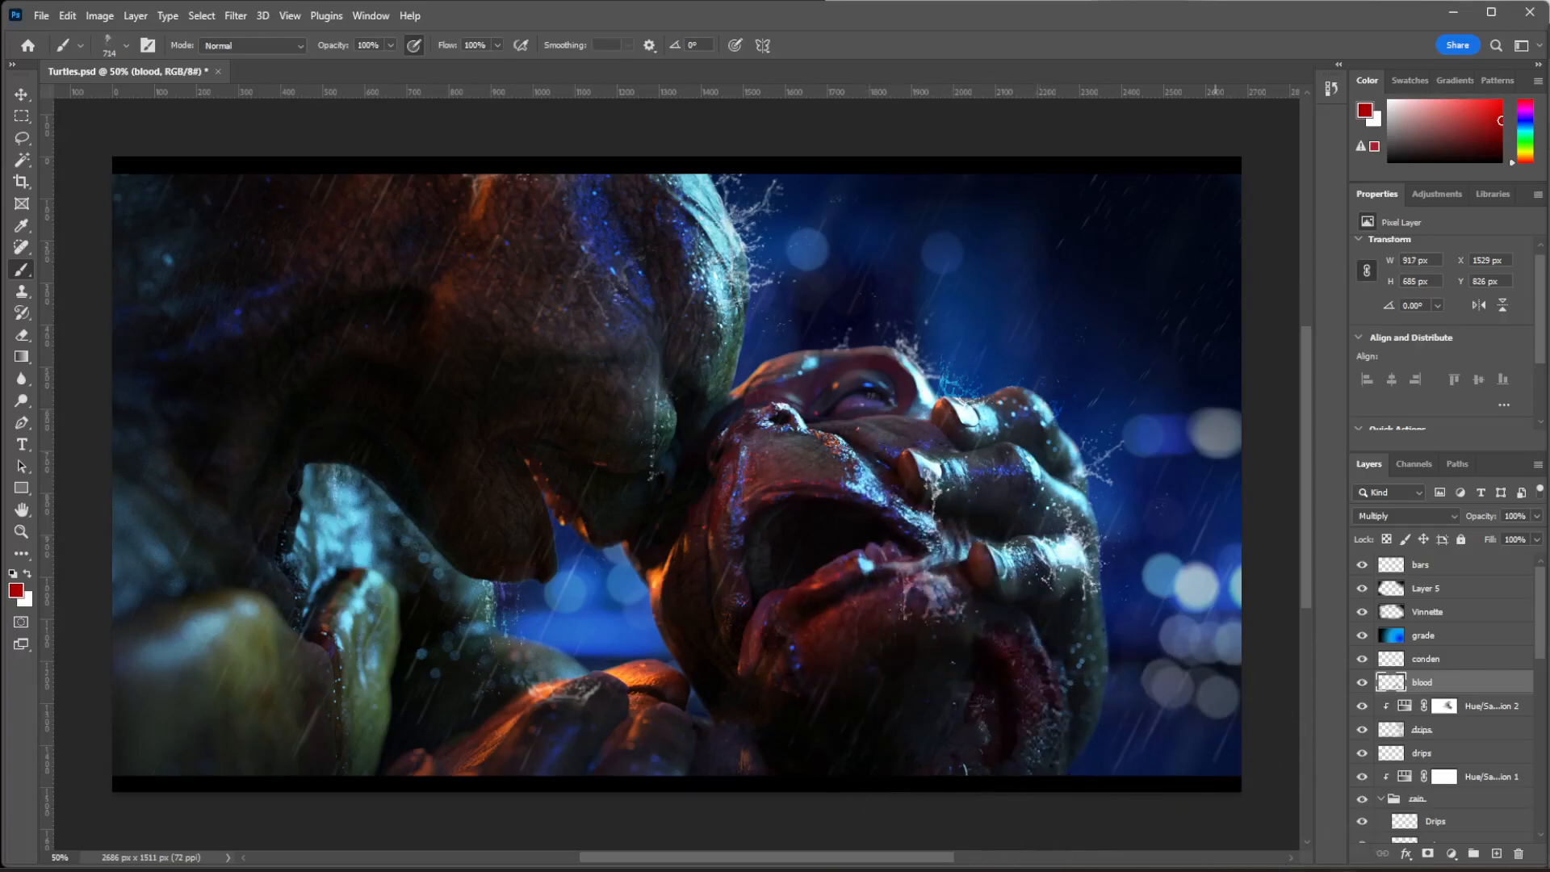
Try several blood splatter stamps with different brush tips on the lower turtle's cheek and chin, undoing each one.
{"action": "left_click", "coordinate": [1019, 738]}
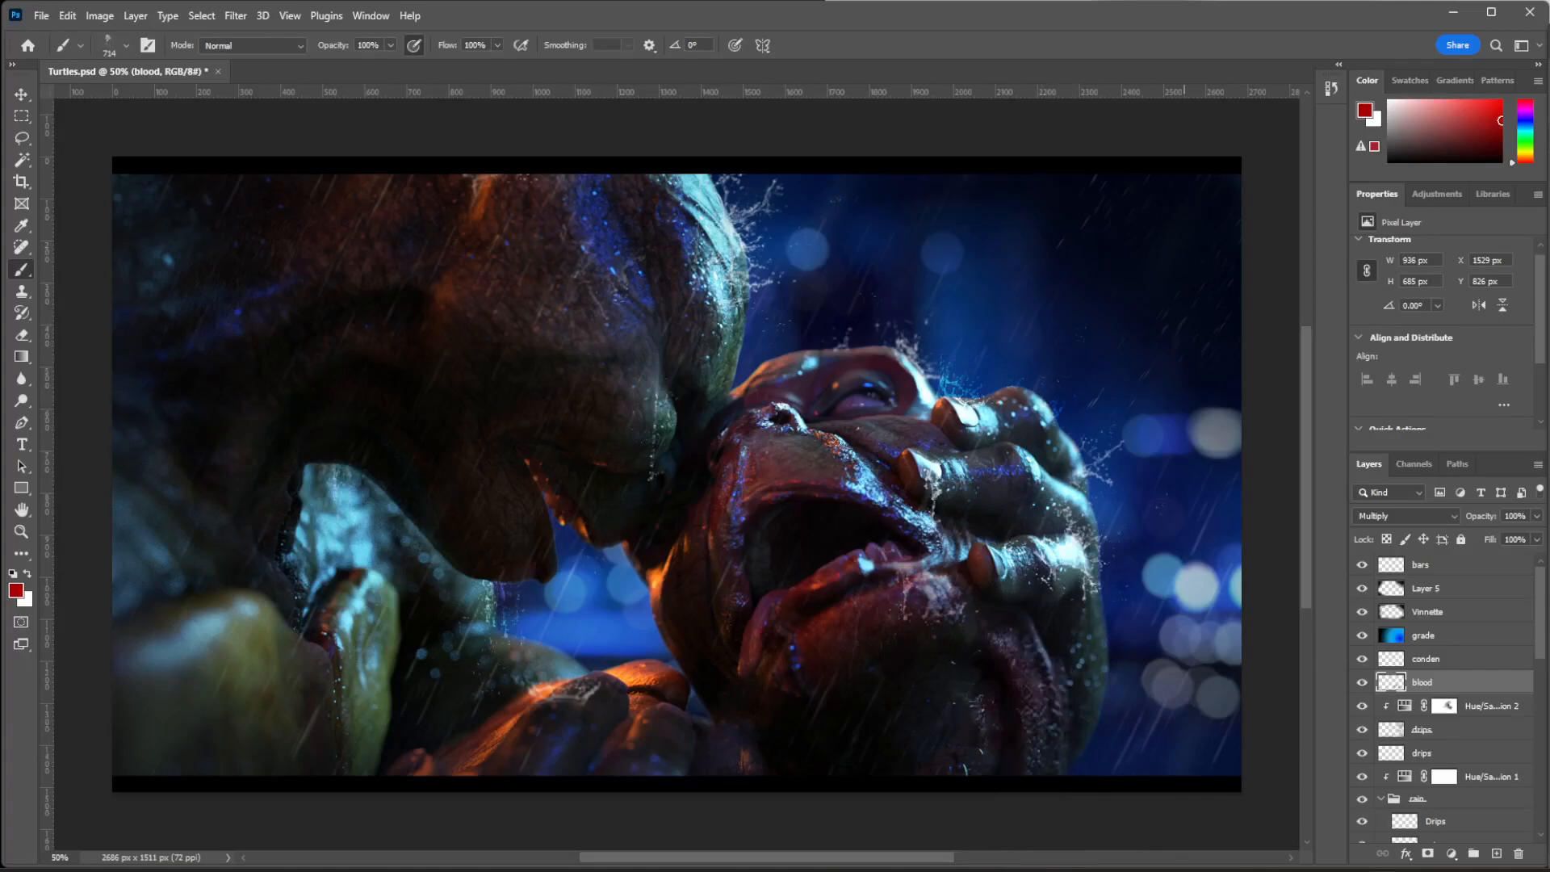
{"action": "key", "text": "ctrl+z"}
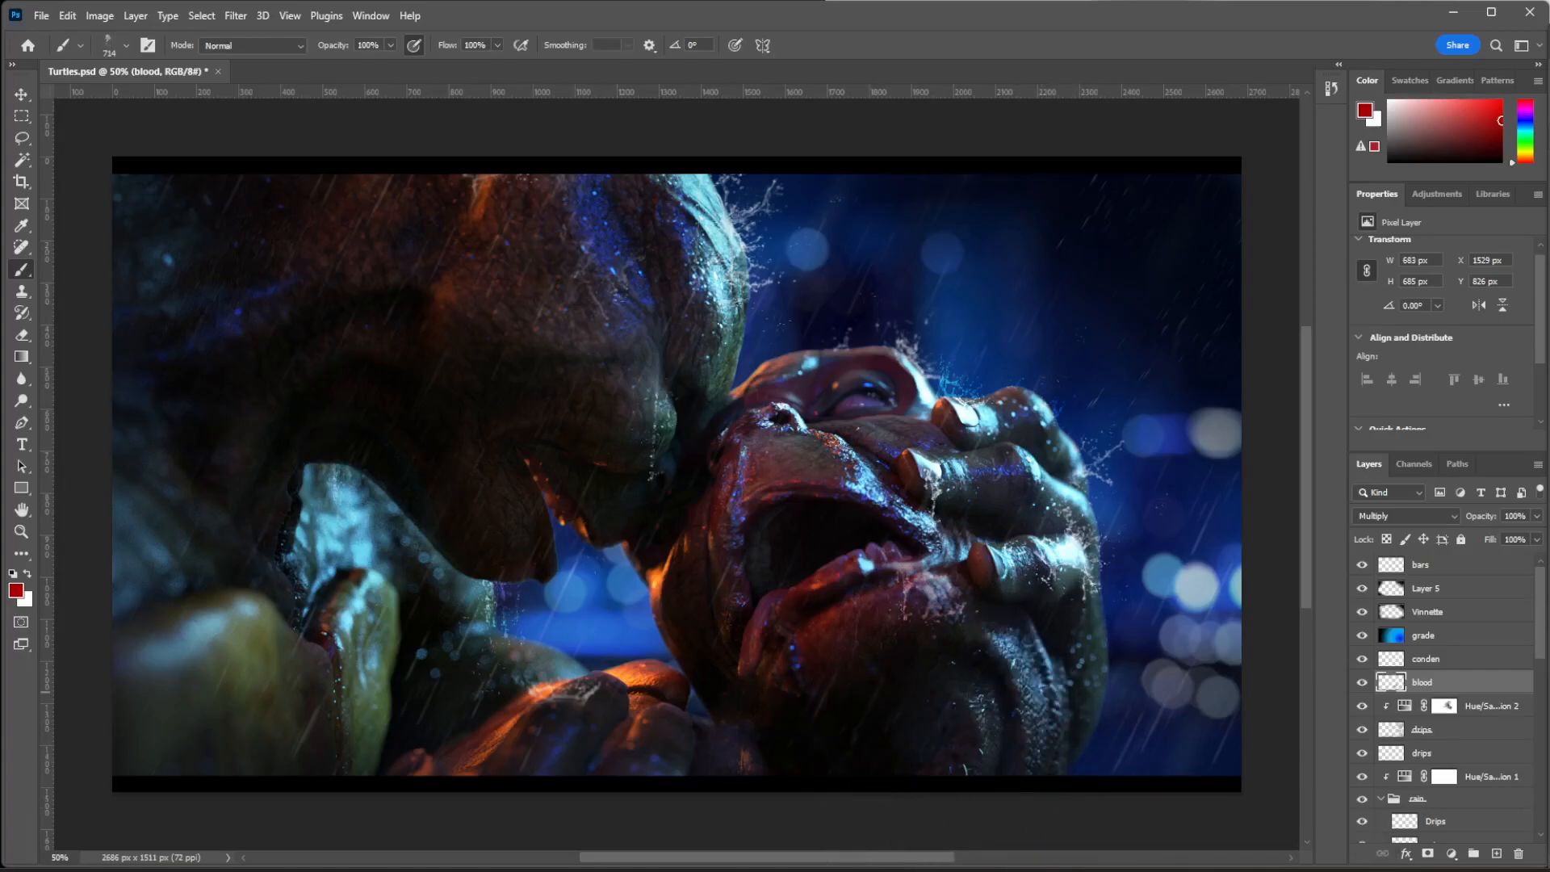
{"action": "left_click", "coordinate": [998, 677]}
{"action": "key", "text": "ctrl+z"}
{"action": "key", "text": "period"}
{"action": "left_click", "coordinate": [922, 626]}
{"action": "key", "text": "ctrl+z"}
{"action": "left_click", "coordinate": [912, 601]}
{"action": "key", "text": "ctrl+z"}
Stamp blood splatters across the lower turtle's chin, cheek, snout and gripping fingers, undoing the misplaced snout stamp.
{"action": "left_click", "coordinate": [937, 628]}
{"action": "left_click", "coordinate": [1021, 646]}
{"action": "left_click", "coordinate": [833, 416]}
{"action": "key", "text": "ctrl+z"}
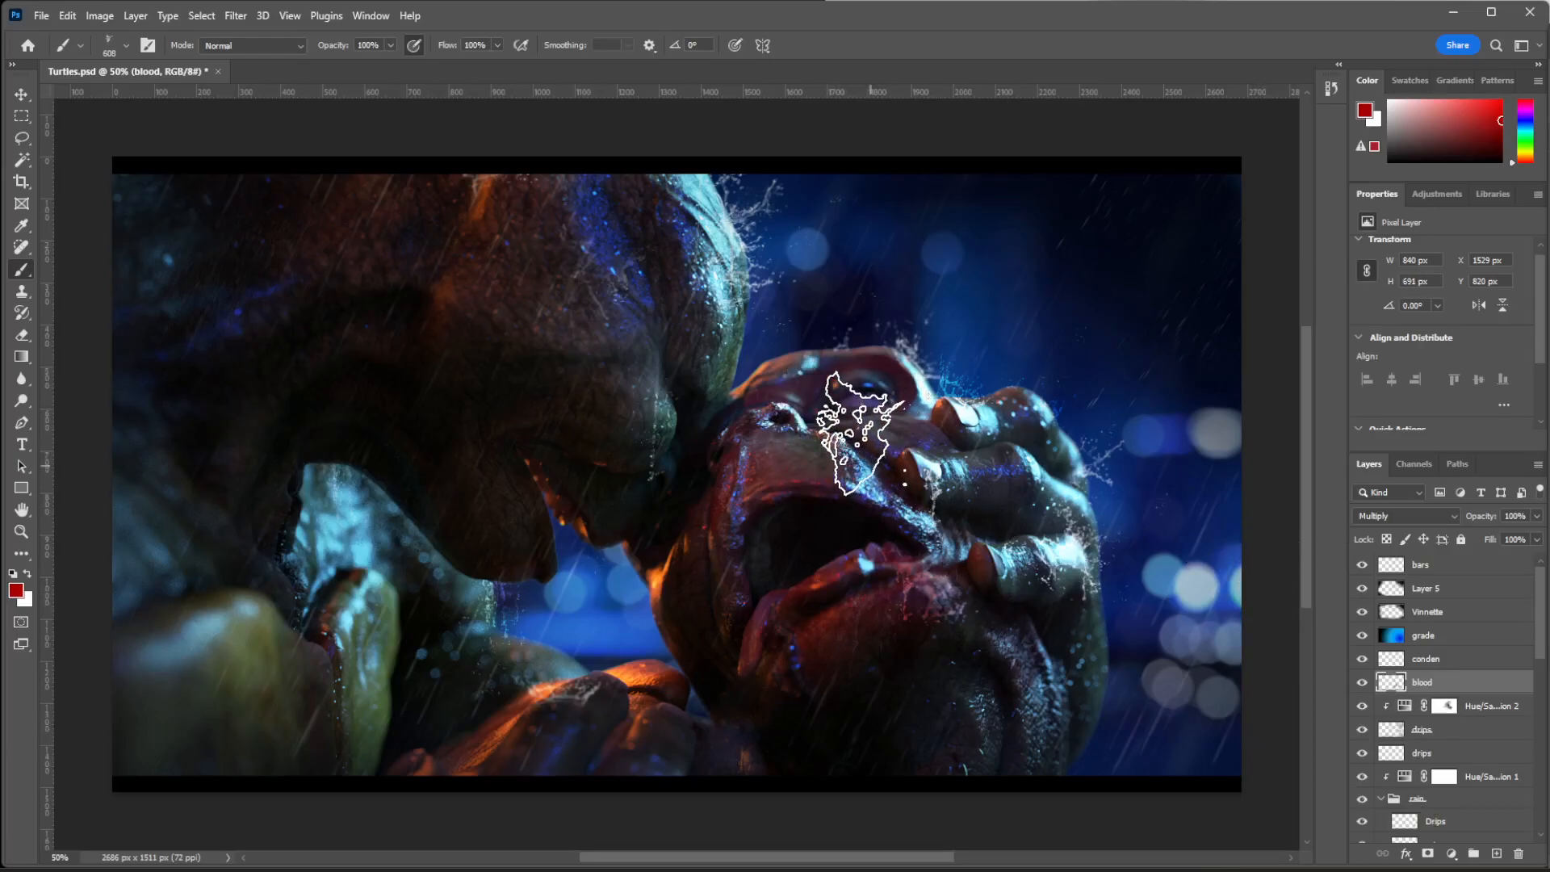
{"action": "left_click", "coordinate": [847, 434]}
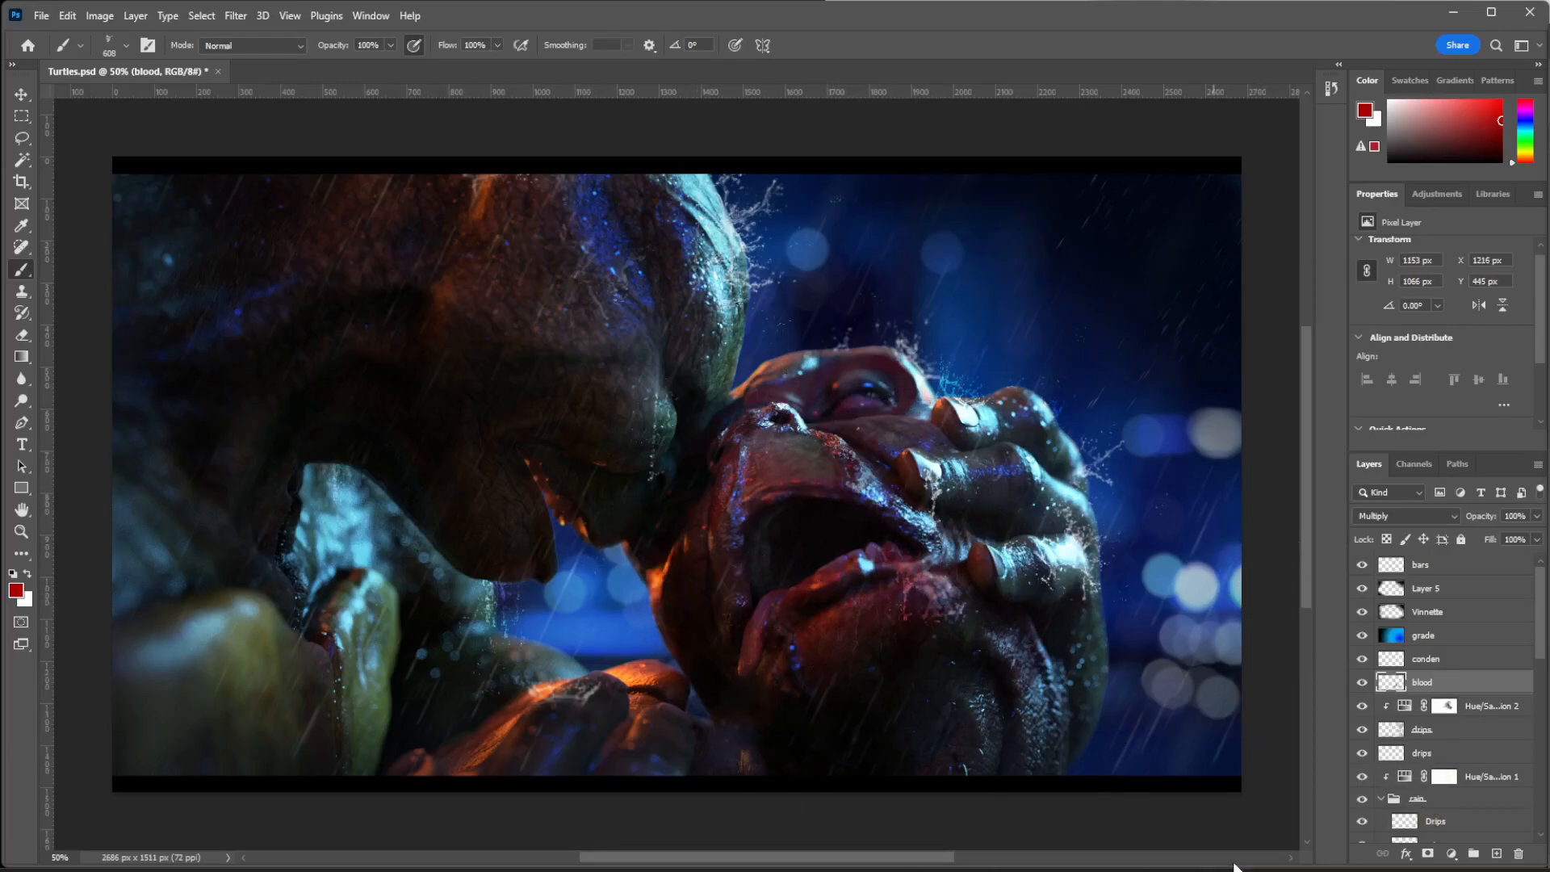
{"action": "left_click", "coordinate": [948, 484]}
Reduce the splatter brush to 417 px, rotate it to 99° and stamp blood beside the lower turtle's nostril.
{"action": "right_click", "coordinate": [950, 485]}
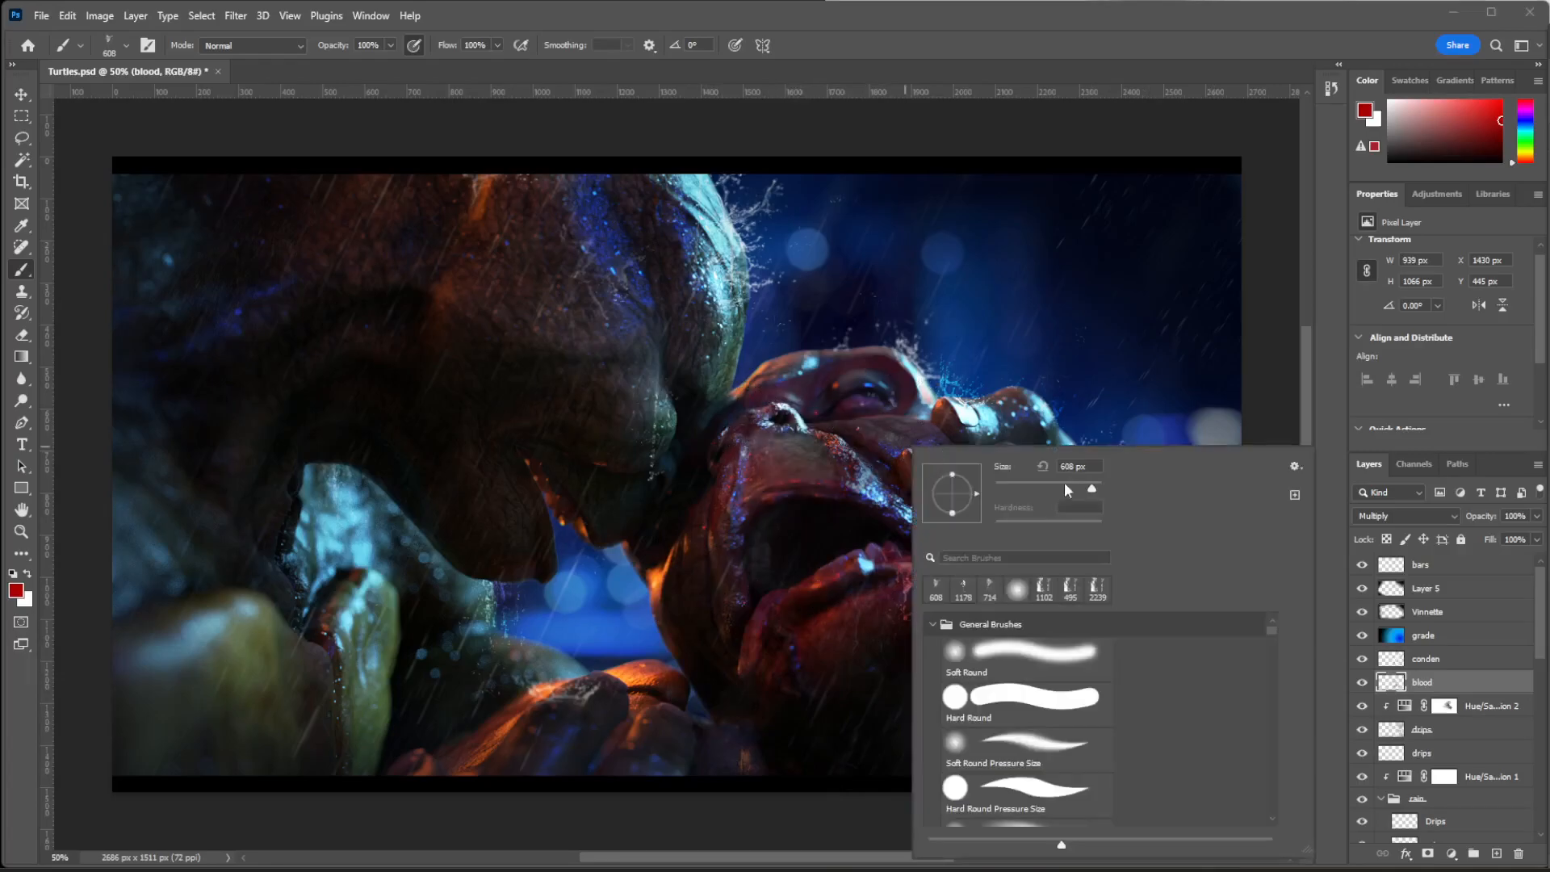
{"action": "left_click_drag", "start_coordinate": [975, 494], "coordinate": [996, 507]}
{"action": "left_click_drag", "start_coordinate": [953, 448], "coordinate": [787, 460]}
{"action": "left_click", "coordinate": [948, 468]}
{"action": "left_click", "coordinate": [1253, 861]}
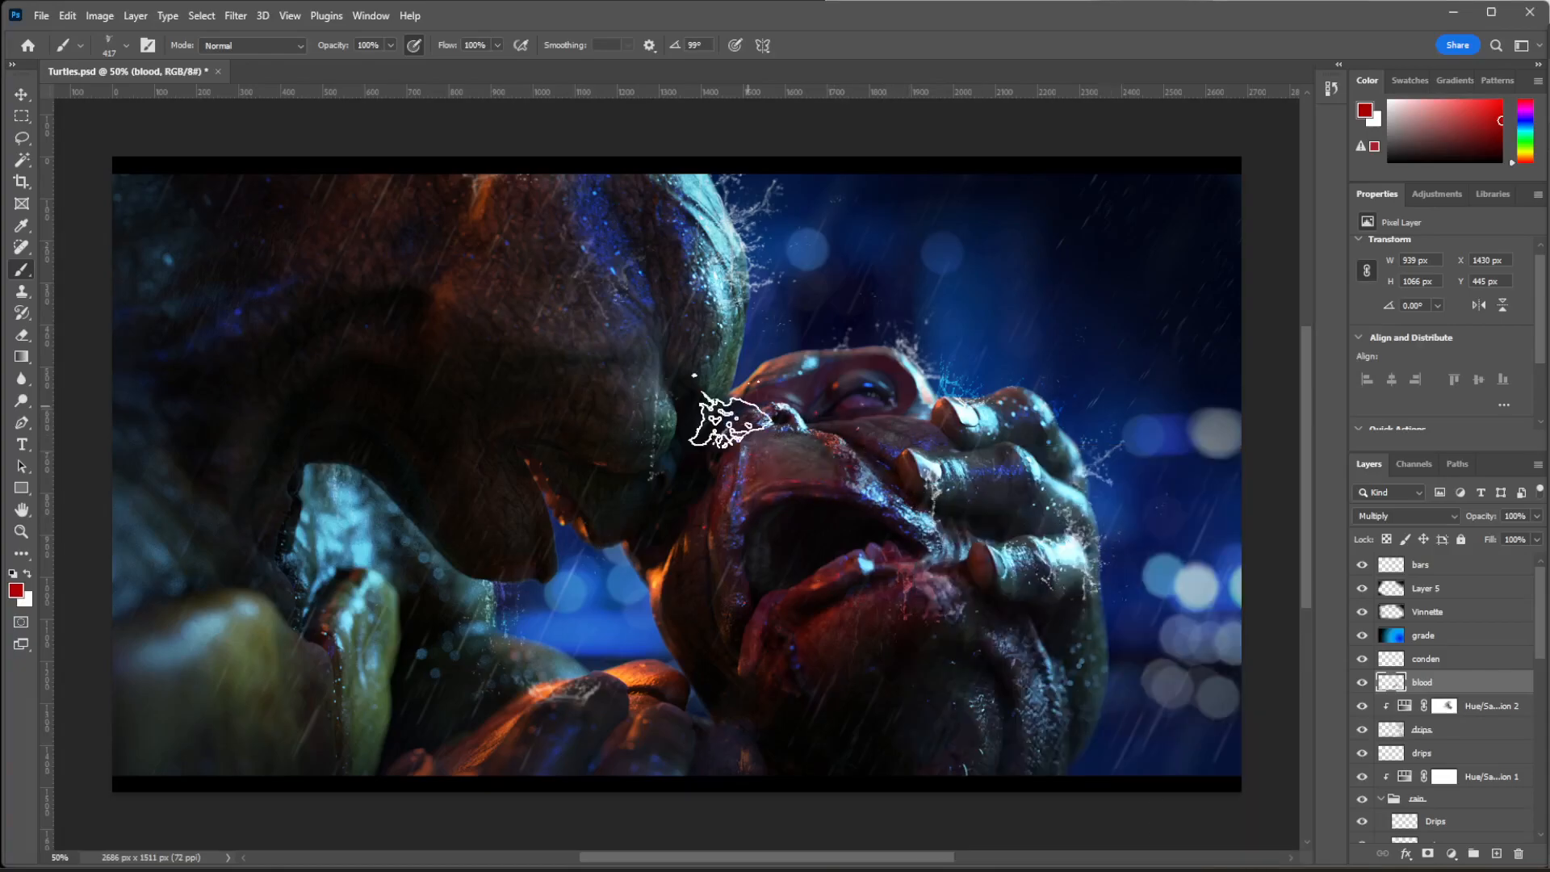
{"action": "left_click", "coordinate": [727, 419]}
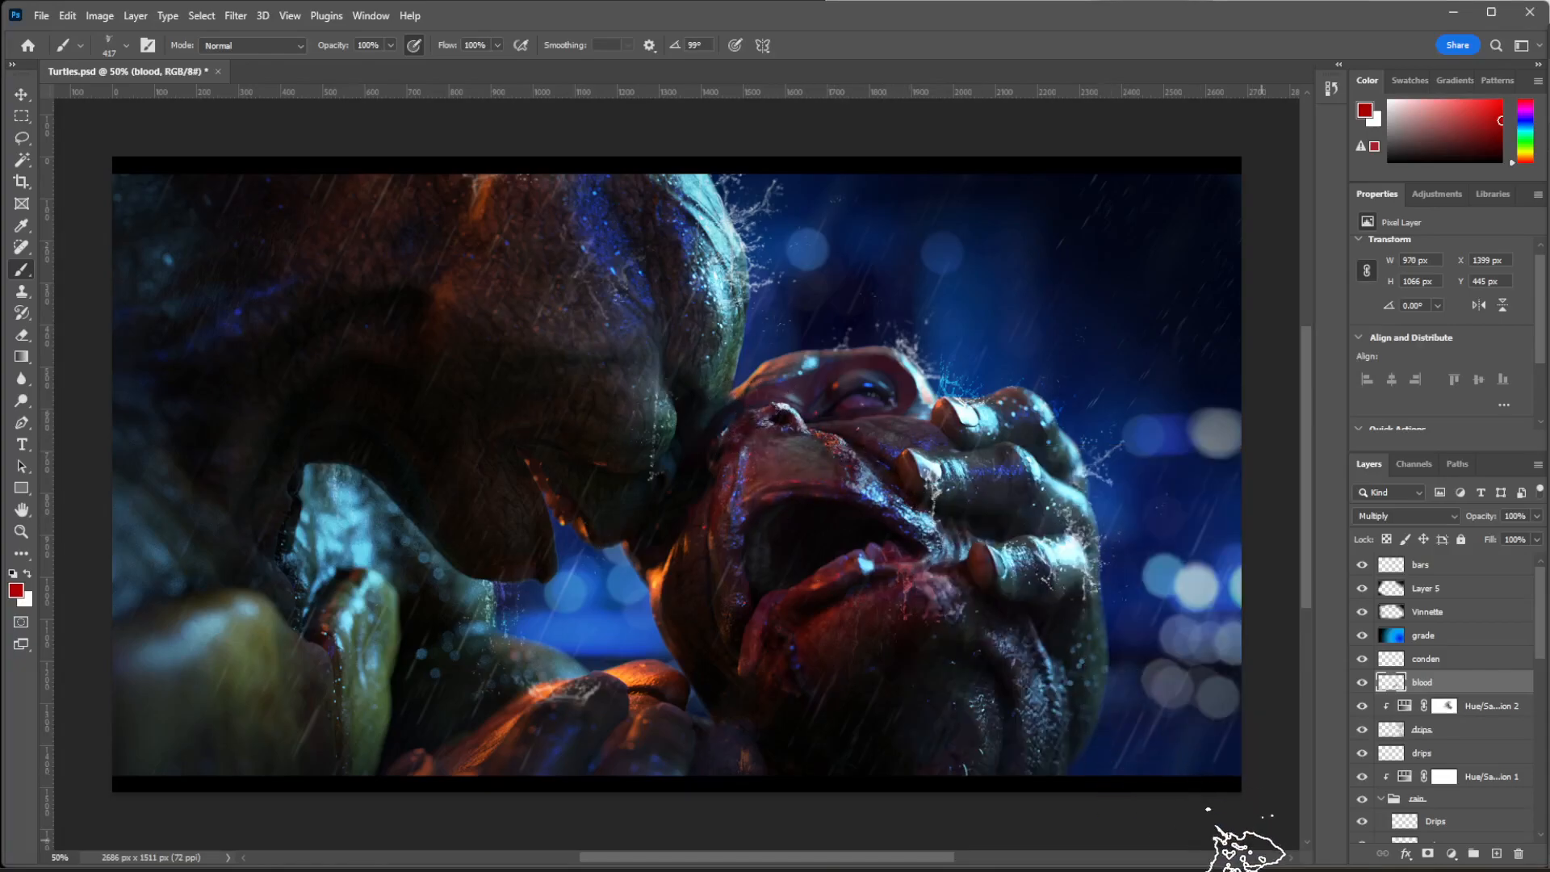
Preview other blending modes on the blood layer and keep Multiply.
{"action": "left_click", "coordinate": [1362, 683]}
{"action": "left_click", "coordinate": [1404, 516]}
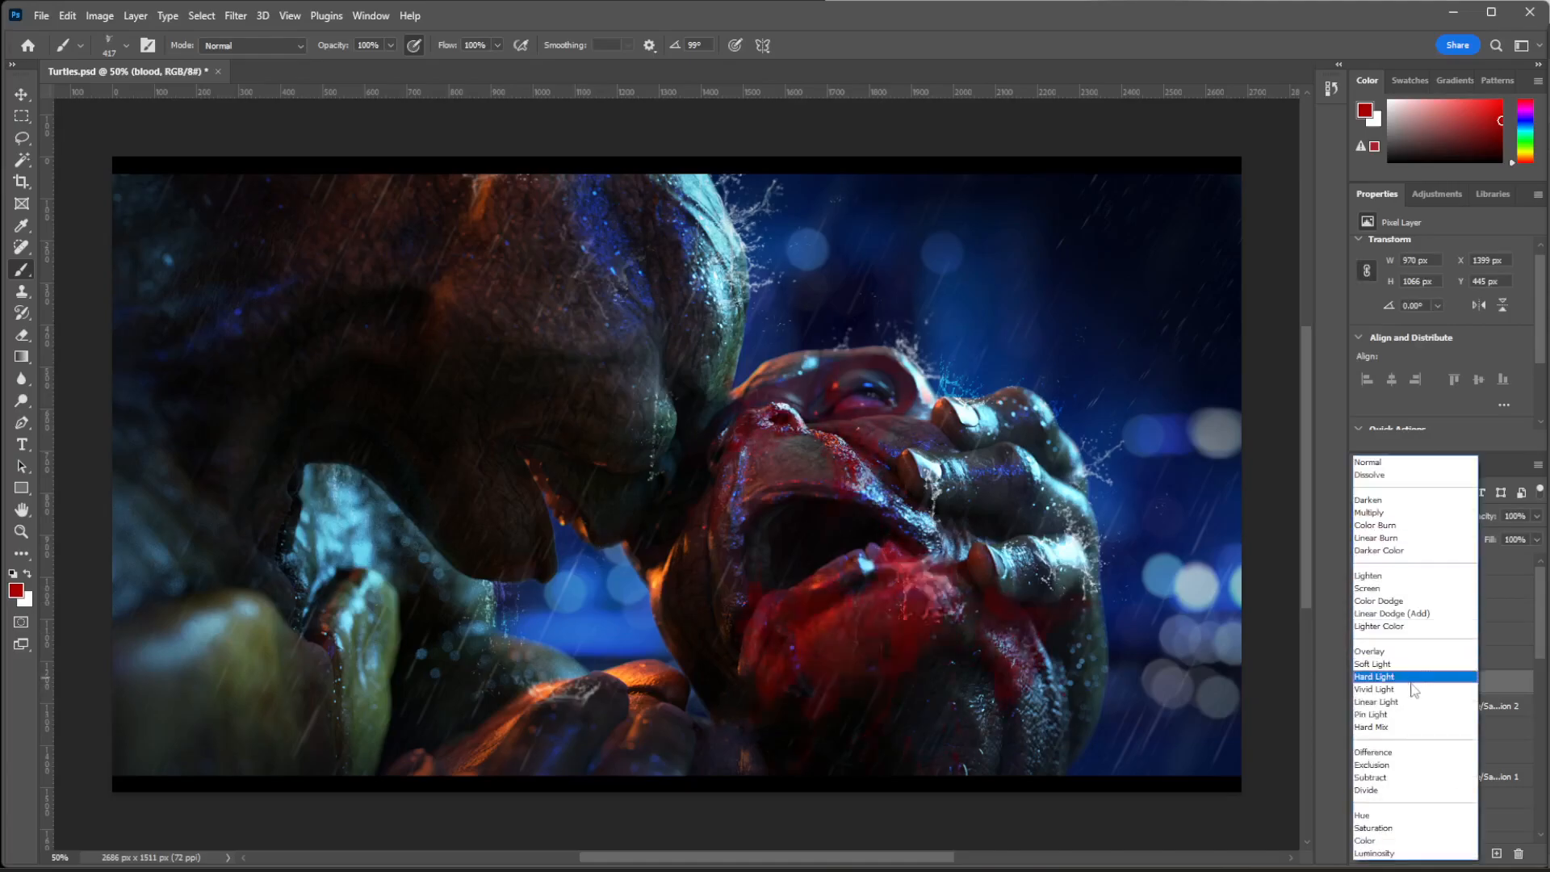
{"action": "left_click", "coordinate": [1369, 513]}
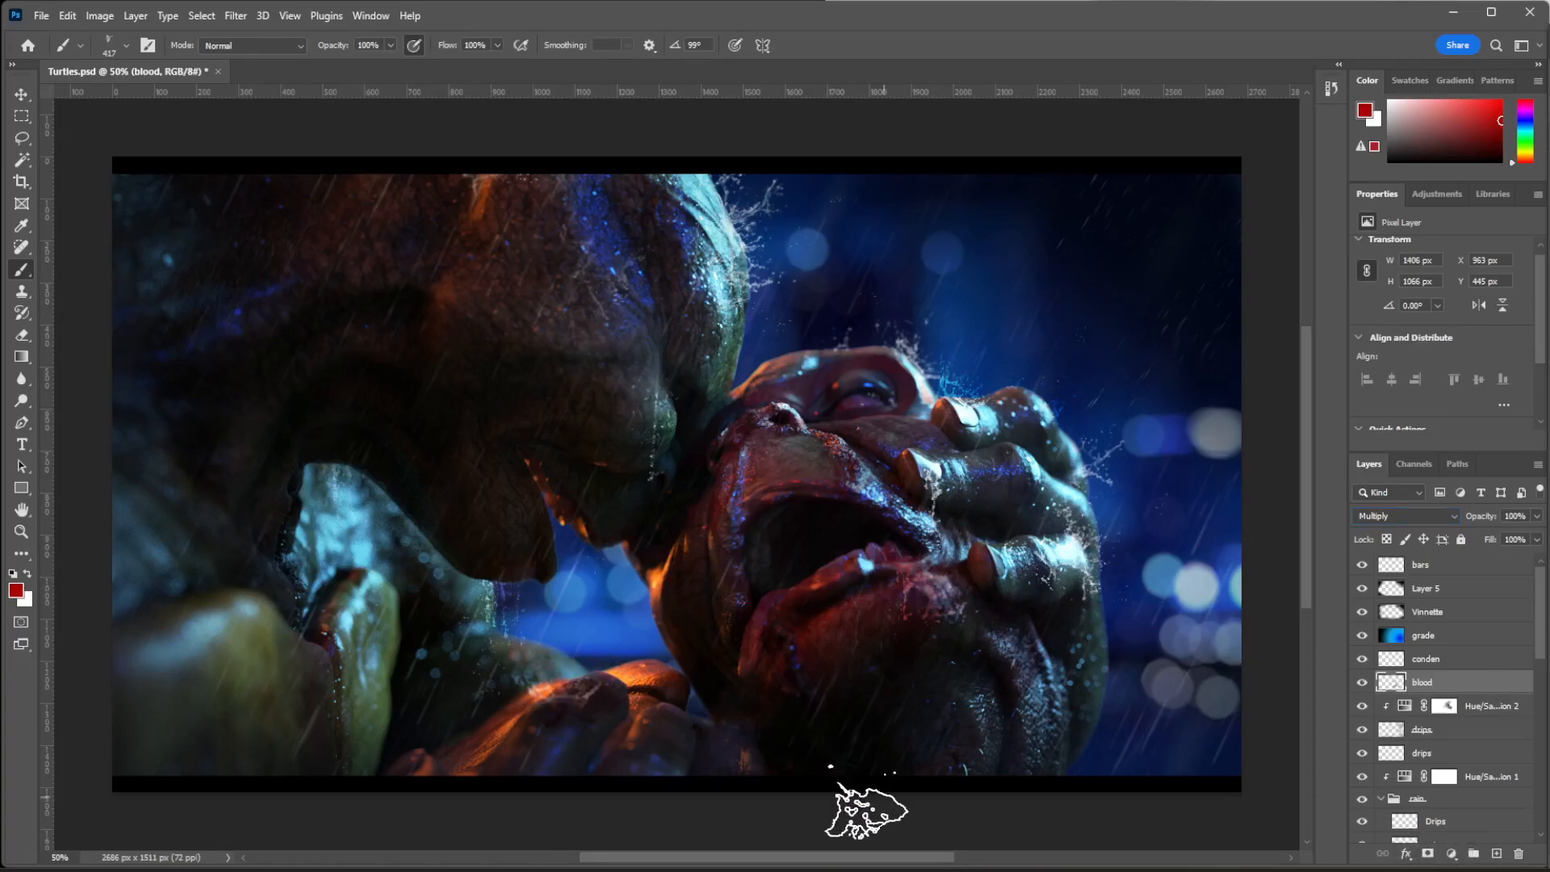
Try blood stamps with the splatter brush enlarged to 1457 px over the lower part of the turtles and undo them.
{"action": "right_click", "coordinate": [717, 744]}
{"action": "left_click_drag", "start_coordinate": [1070, 500], "coordinate": [1080, 501]}
{"action": "left_click", "coordinate": [650, 685]}
{"action": "key", "text": "ctrl+z"}
{"action": "left_click", "coordinate": [1004, 724]}
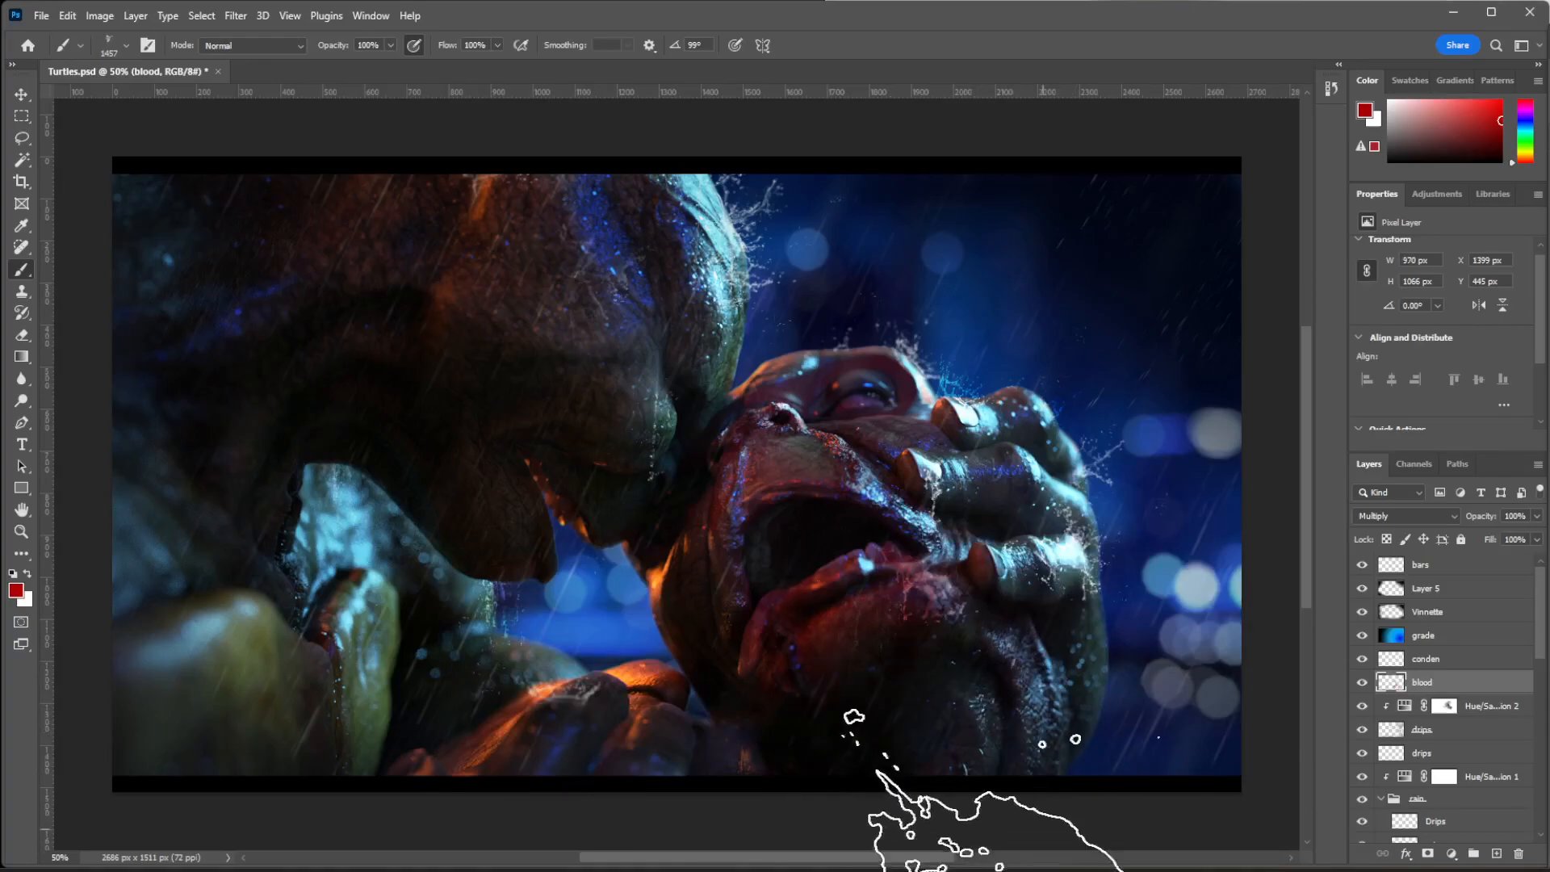
{"action": "key", "text": "ctrl+z"}
Compare the image without the blood layer, reduce the splatter brush to 117 px, rotate it to -1° and stamp beside the lower turtle's mouth.
{"action": "left_click", "coordinate": [1361, 684]}
{"action": "left_click", "coordinate": [1362, 683]}
{"action": "right_click", "coordinate": [952, 516]}
{"action": "left_click_drag", "start_coordinate": [1214, 500], "coordinate": [1195, 500]}
{"action": "left_click", "coordinate": [731, 479]}
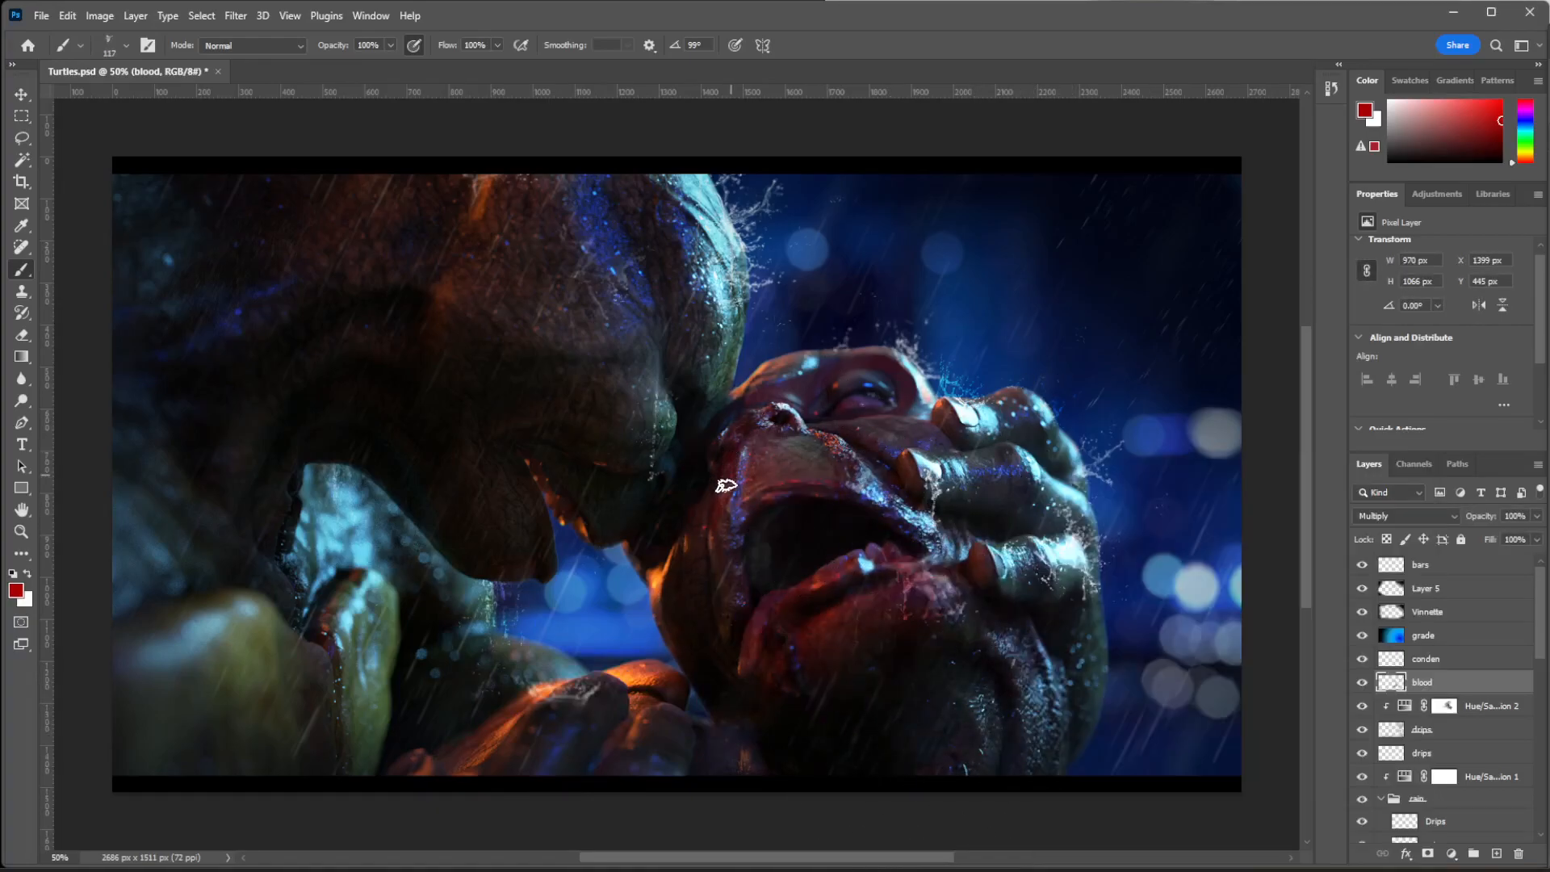
{"action": "right_click", "coordinate": [726, 468]}
{"action": "left_click", "coordinate": [720, 492]}
Compare the image with the conden layer hidden and shown.
{"action": "left_click", "coordinate": [1360, 659]}
{"action": "left_click", "coordinate": [1359, 659]}
{"action": "left_click", "coordinate": [1359, 660]}
{"action": "left_click", "coordinate": [1359, 659]}
{"action": "left_click", "coordinate": [1359, 659]}
{"action": "left_click", "coordinate": [1360, 660]}
{"action": "left_click", "coordinate": [1359, 659]}
Place a rain layer above Hue/Saturation 1, outside the rain group.
{"action": "scroll", "coordinate": [1359, 662], "scroll_direction": "down", "scroll_amount": 3}
{"action": "mouse_move", "coordinate": [1361, 609]}
{"action": "left_mouse_down"}
{"action": "mouse_move", "coordinate": [1363, 701]}
{"action": "mouse_move", "coordinate": [1362, 609]}
{"action": "left_mouse_up"}
{"action": "left_click", "coordinate": [1433, 656]}
{"action": "left_click_drag", "start_coordinate": [1465, 656], "coordinate": [1474, 600]}
Clip a colorized Hue/Saturation adjustment to the separate rain layer with hue 2, saturation 61 and lightness -53.
{"action": "left_click", "coordinate": [1450, 853]}
{"action": "left_click", "coordinate": [1469, 622]}
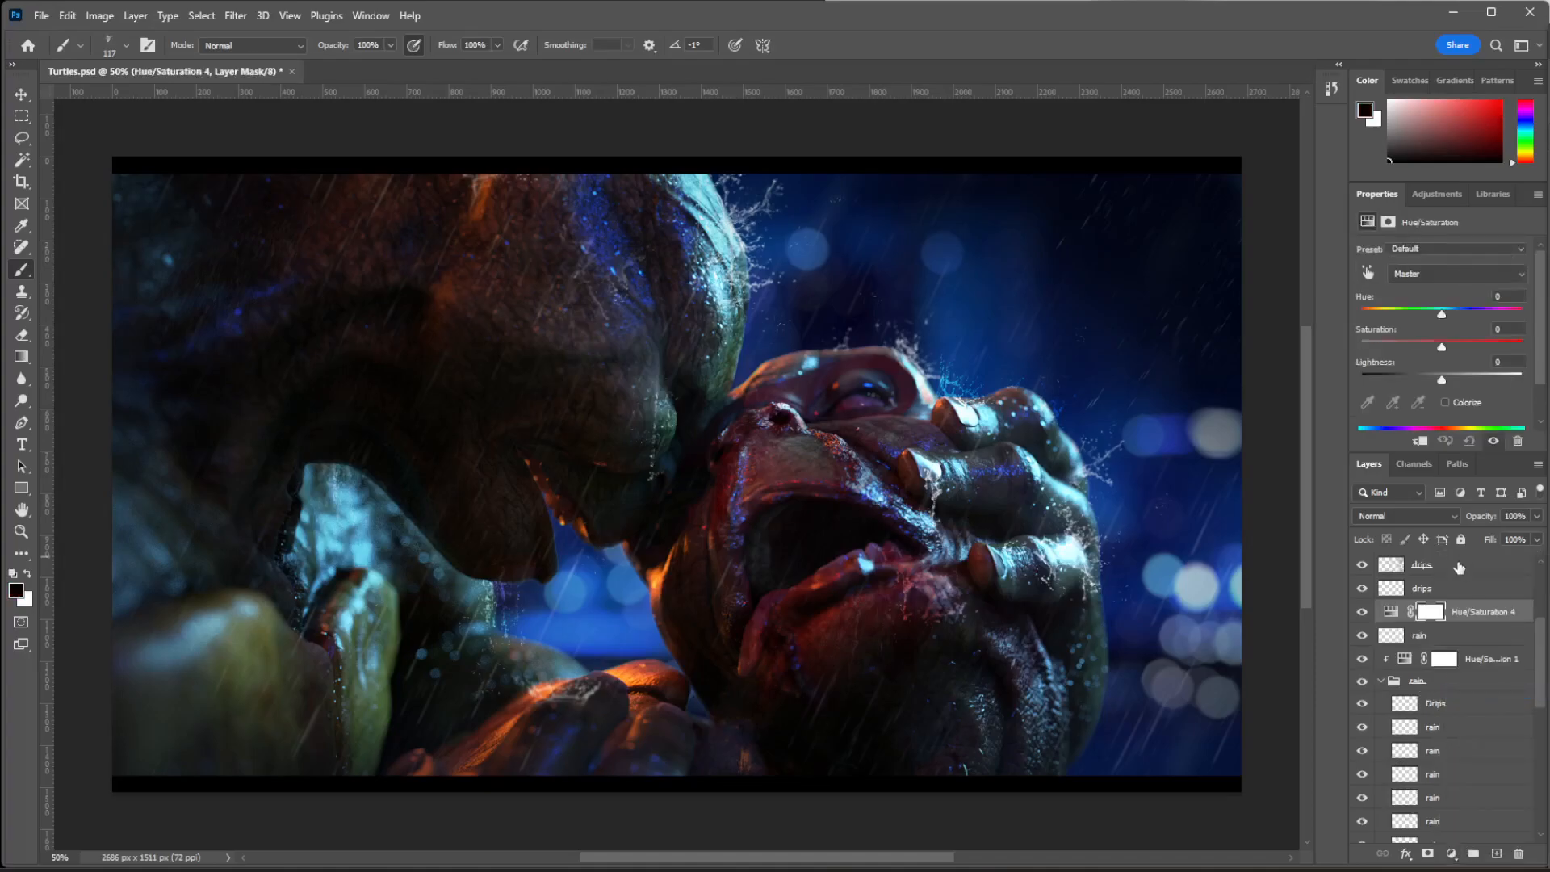
{"action": "left_click", "coordinate": [1445, 402]}
{"action": "left_click_drag", "start_coordinate": [1442, 379], "coordinate": [1406, 378]}
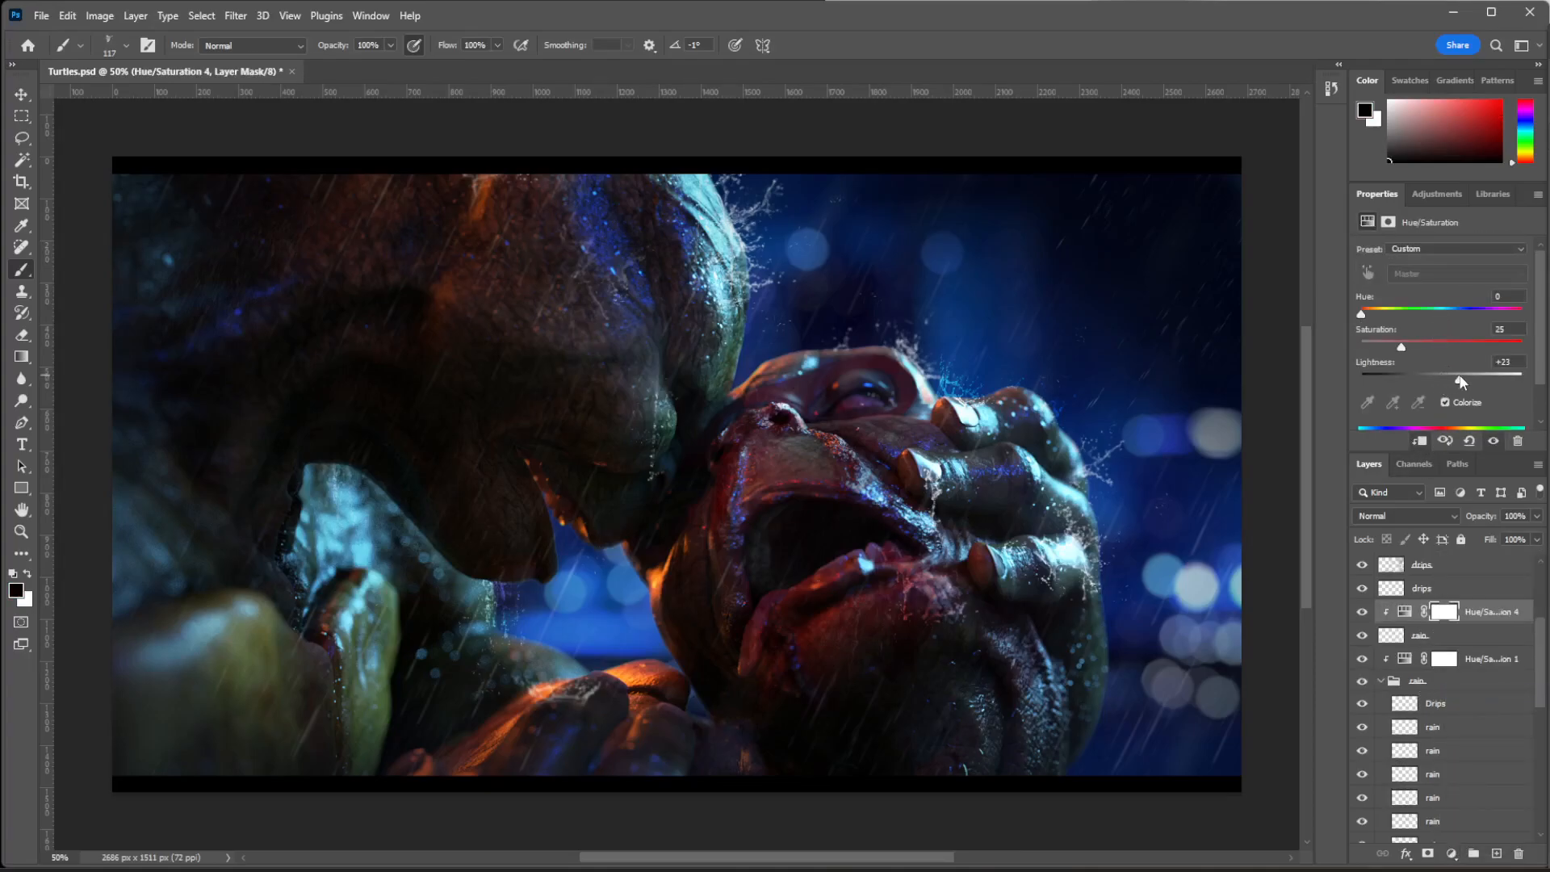
{"action": "left_click_drag", "start_coordinate": [1381, 315], "coordinate": [1362, 315]}
{"action": "left_click_drag", "start_coordinate": [1419, 384], "coordinate": [1451, 343]}
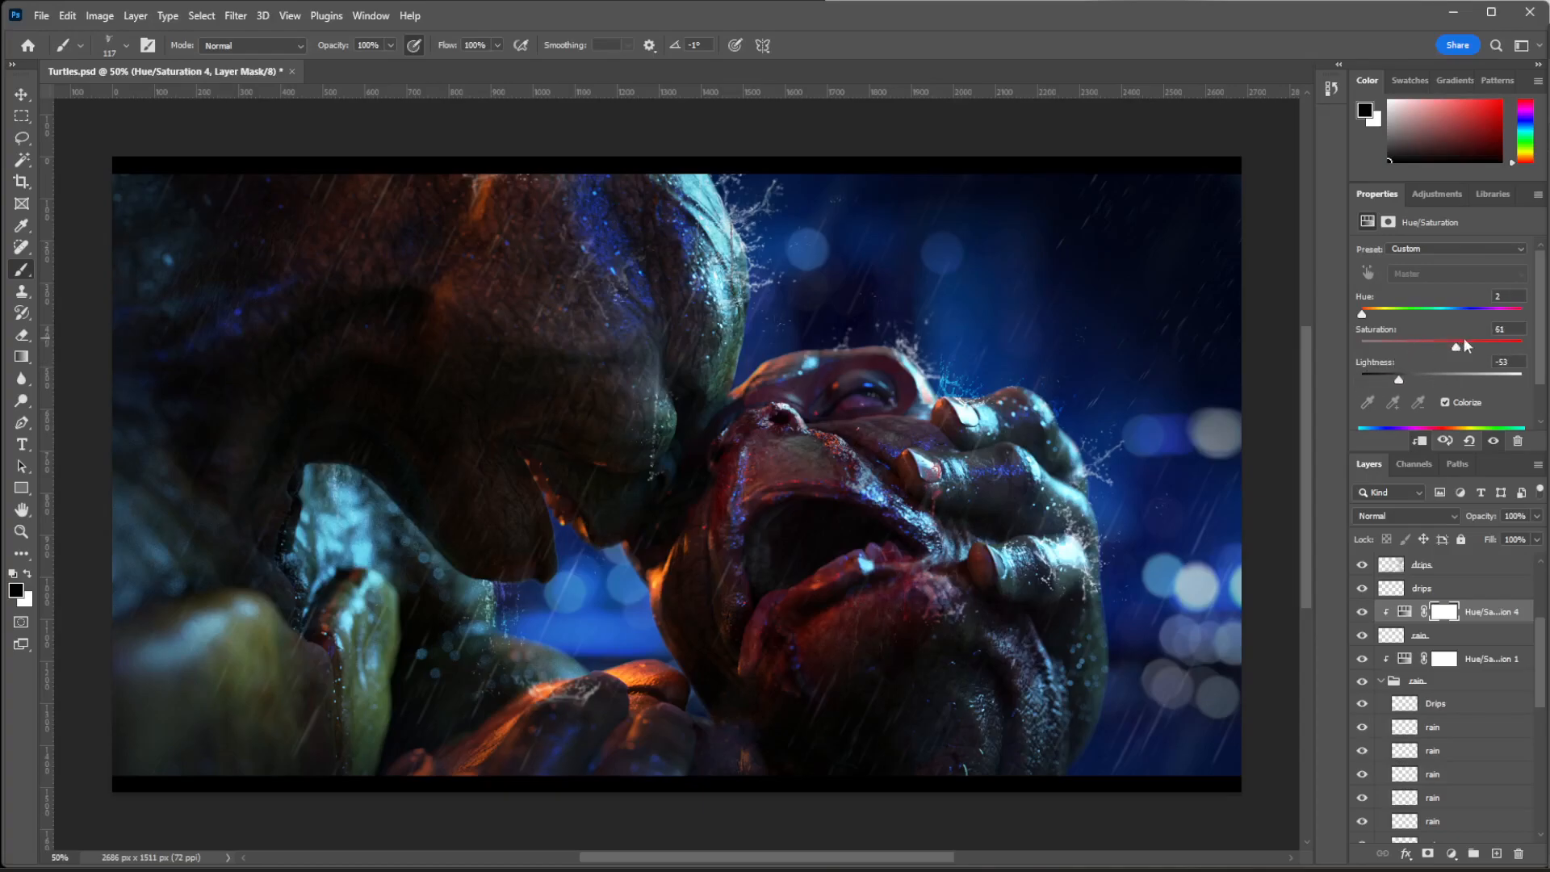
Set the separate rain layer beneath Hue/Saturation 4 to the Multiply blend mode.
{"action": "key", "text": "alt+bracketleft"}
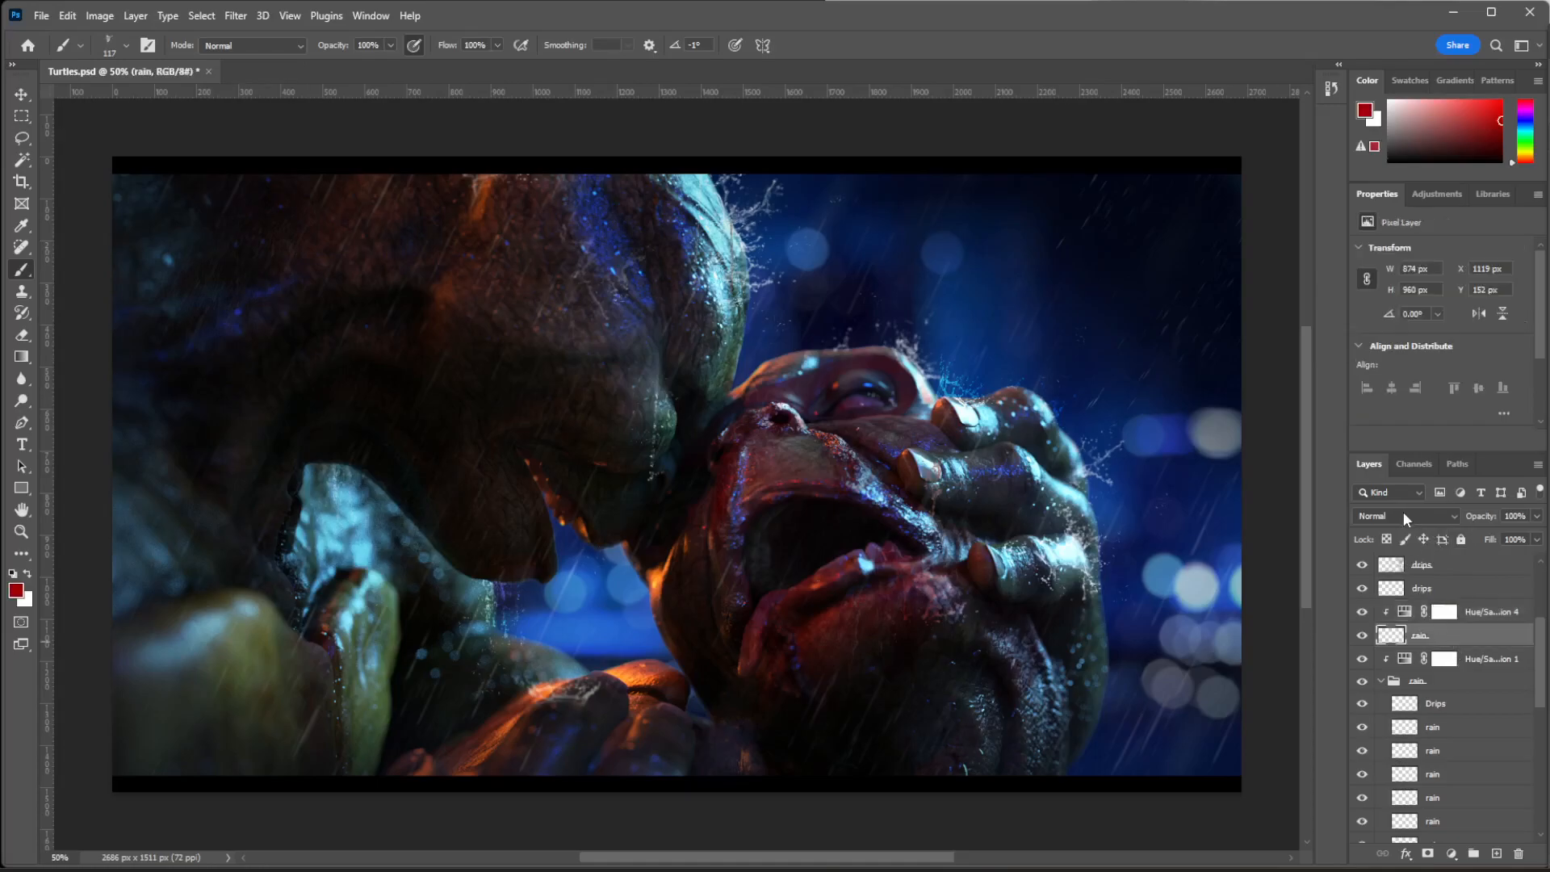
{"action": "left_click", "coordinate": [1404, 515]}
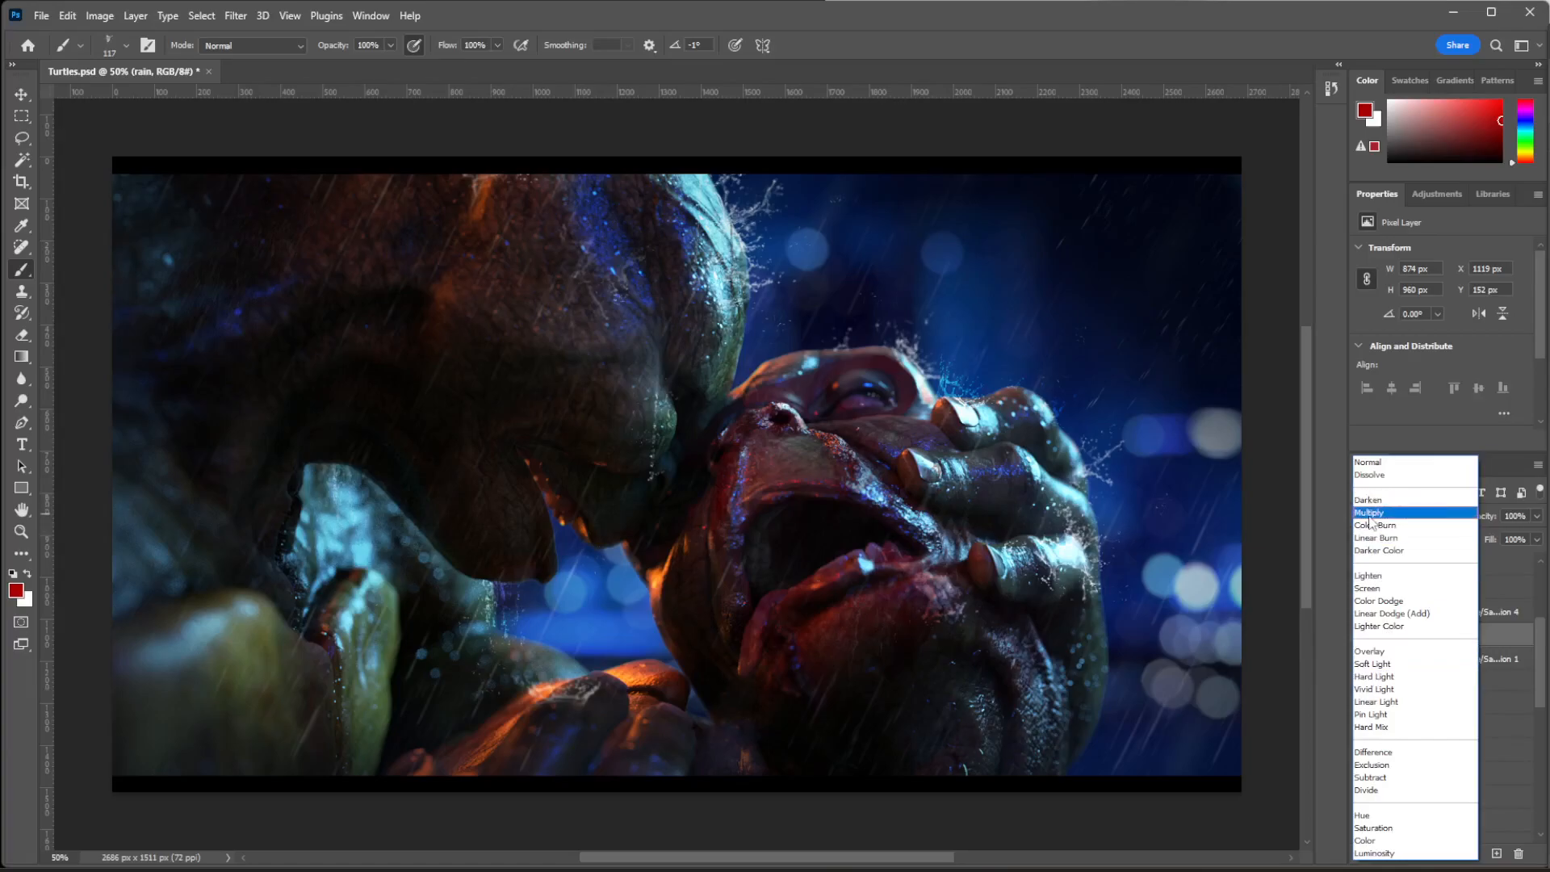
{"action": "left_click", "coordinate": [1370, 513]}
Compare the image with the individual layers of the rain group hidden and shown.
{"action": "scroll", "coordinate": [1445, 681], "scroll_direction": "down", "scroll_amount": 5}
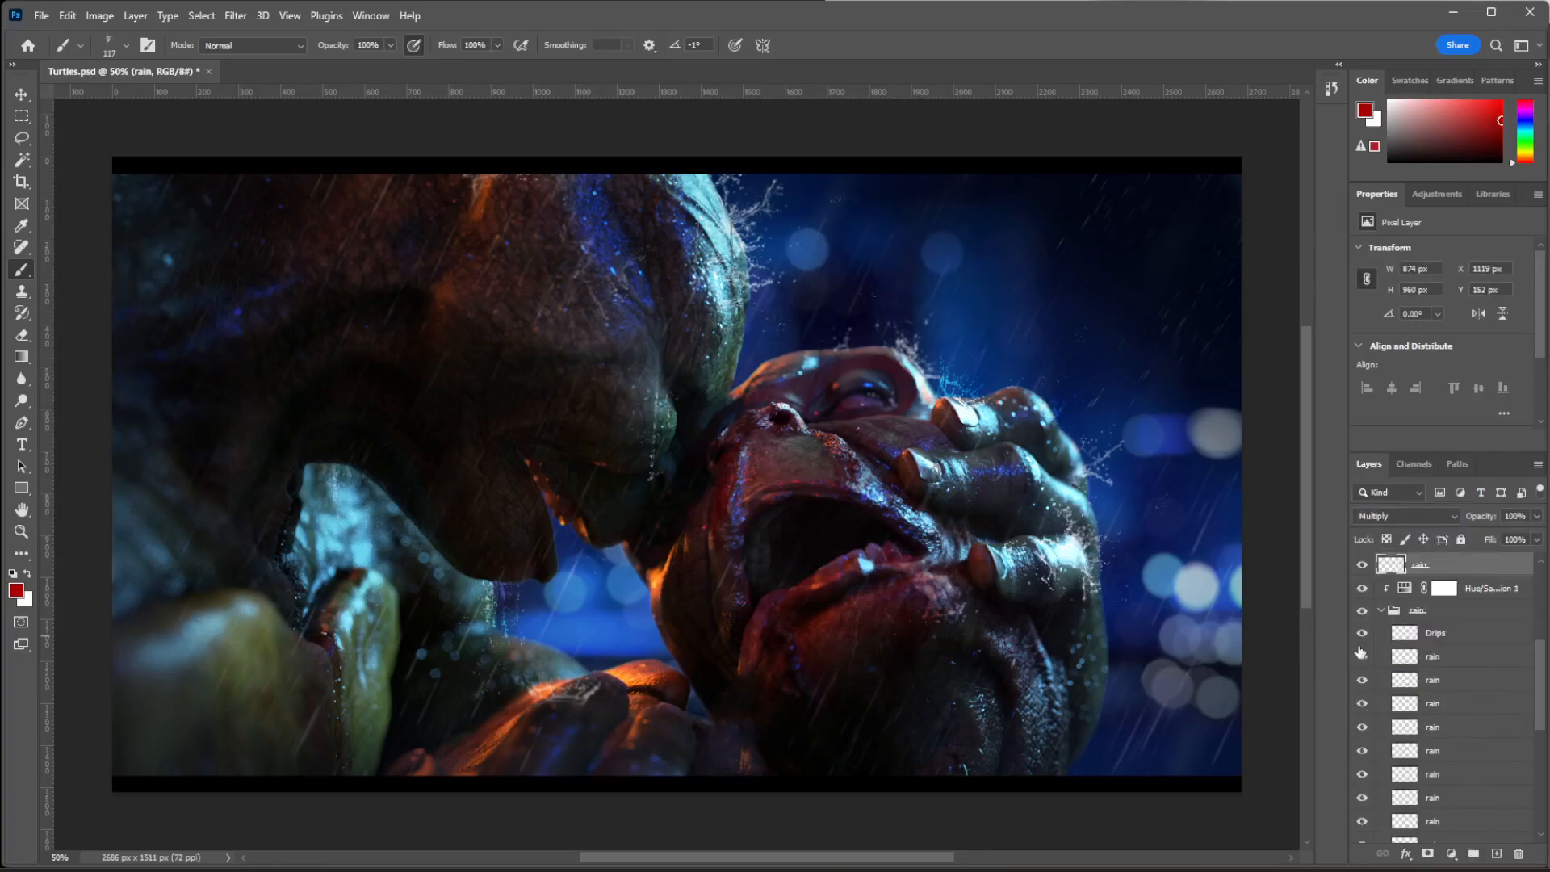
{"action": "scroll", "coordinate": [1444, 681], "scroll_direction": "up", "scroll_amount": 3}
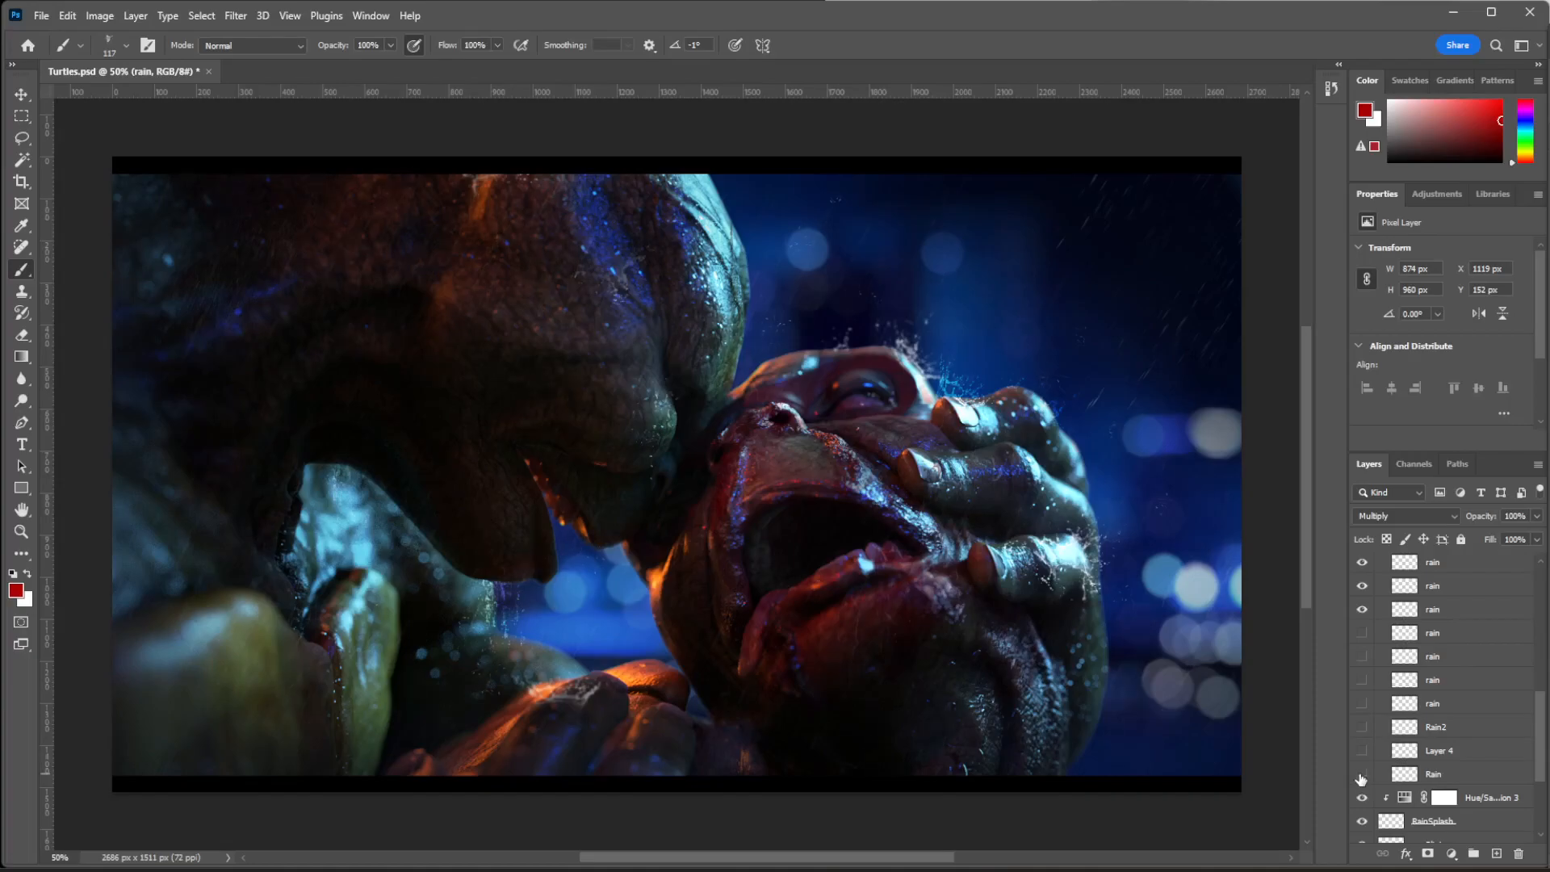
{"action": "left_click_drag", "start_coordinate": [1362, 751], "coordinate": [1363, 563]}
{"action": "scroll", "coordinate": [1370, 610], "scroll_direction": "up", "scroll_amount": 3}
{"action": "left_click", "coordinate": [1362, 635]}
{"action": "left_click", "coordinate": [1362, 635]}
{"action": "left_click_drag", "start_coordinate": [1362, 656], "coordinate": [1360, 824]}
{"action": "scroll", "coordinate": [1361, 774], "scroll_direction": "down", "scroll_amount": 3}
{"action": "left_click_drag", "start_coordinate": [1363, 686], "coordinate": [1362, 821]}
{"action": "scroll", "coordinate": [1398, 704], "scroll_direction": "up", "scroll_amount": 4}
{"action": "left_click", "coordinate": [1362, 613]}
{"action": "left_click", "coordinate": [1361, 612]}
Compare the image with the upper drips layer and the blood layer each hidden and shown.
{"action": "scroll", "coordinate": [1442, 660], "scroll_direction": "up", "scroll_amount": 2}
{"action": "scroll", "coordinate": [1442, 660], "scroll_direction": "up", "scroll_amount": 1}
{"action": "left_click", "coordinate": [1363, 607]}
{"action": "left_click", "coordinate": [1363, 608]}
{"action": "left_click", "coordinate": [1360, 565]}
{"action": "left_click", "coordinate": [1361, 565]}
Try to erase blood splatter on the blood layer beside the lower turtle's mouth with a small eraser, and undo the strokes.
{"action": "left_click", "coordinate": [1441, 564]}
{"action": "key", "text": "e"}
{"action": "right_click", "coordinate": [1223, 501]}
{"action": "left_click", "coordinate": [1224, 498]}
{"action": "mouse_move", "coordinate": [903, 547]}
{"action": "left_mouse_down"}
{"action": "mouse_move", "coordinate": [948, 585]}
{"action": "mouse_move", "coordinate": [940, 615]}
{"action": "mouse_move", "coordinate": [916, 598]}
{"action": "mouse_move", "coordinate": [944, 577]}
{"action": "left_mouse_up"}
{"action": "key", "text": "ctrl+z"}
{"action": "key", "text": "ctrl+z"}
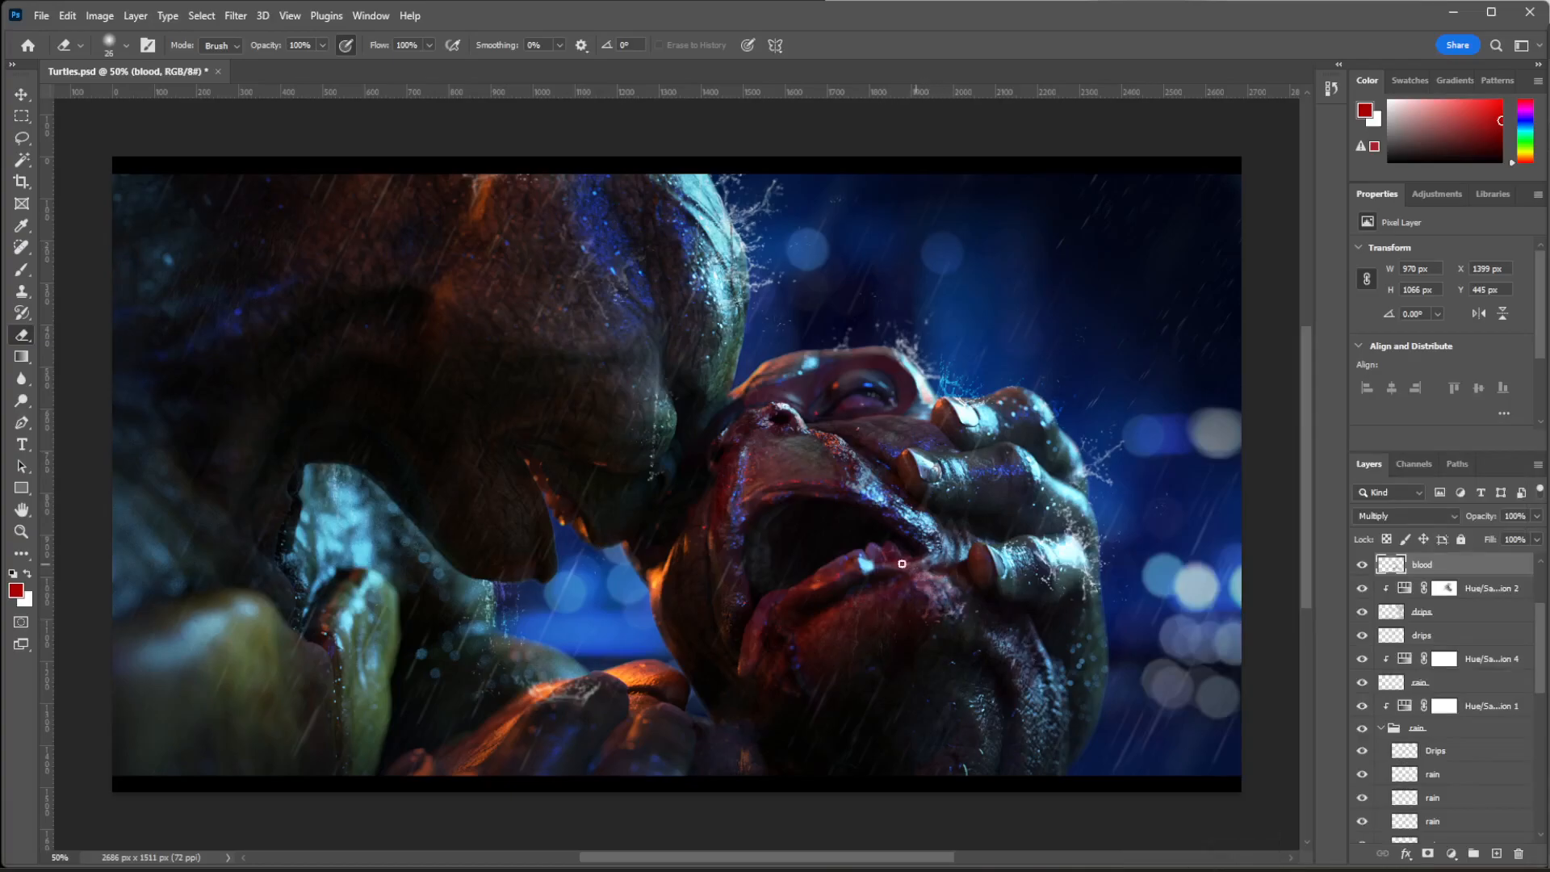
Enable the eraser's airbrush-style build-up and compare the image with the blood layer hidden and shown.
{"action": "right_click", "coordinate": [942, 581]}
{"action": "left_click", "coordinate": [453, 46]}
{"action": "left_click", "coordinate": [1360, 567]}
{"action": "left_click", "coordinate": [1360, 567]}
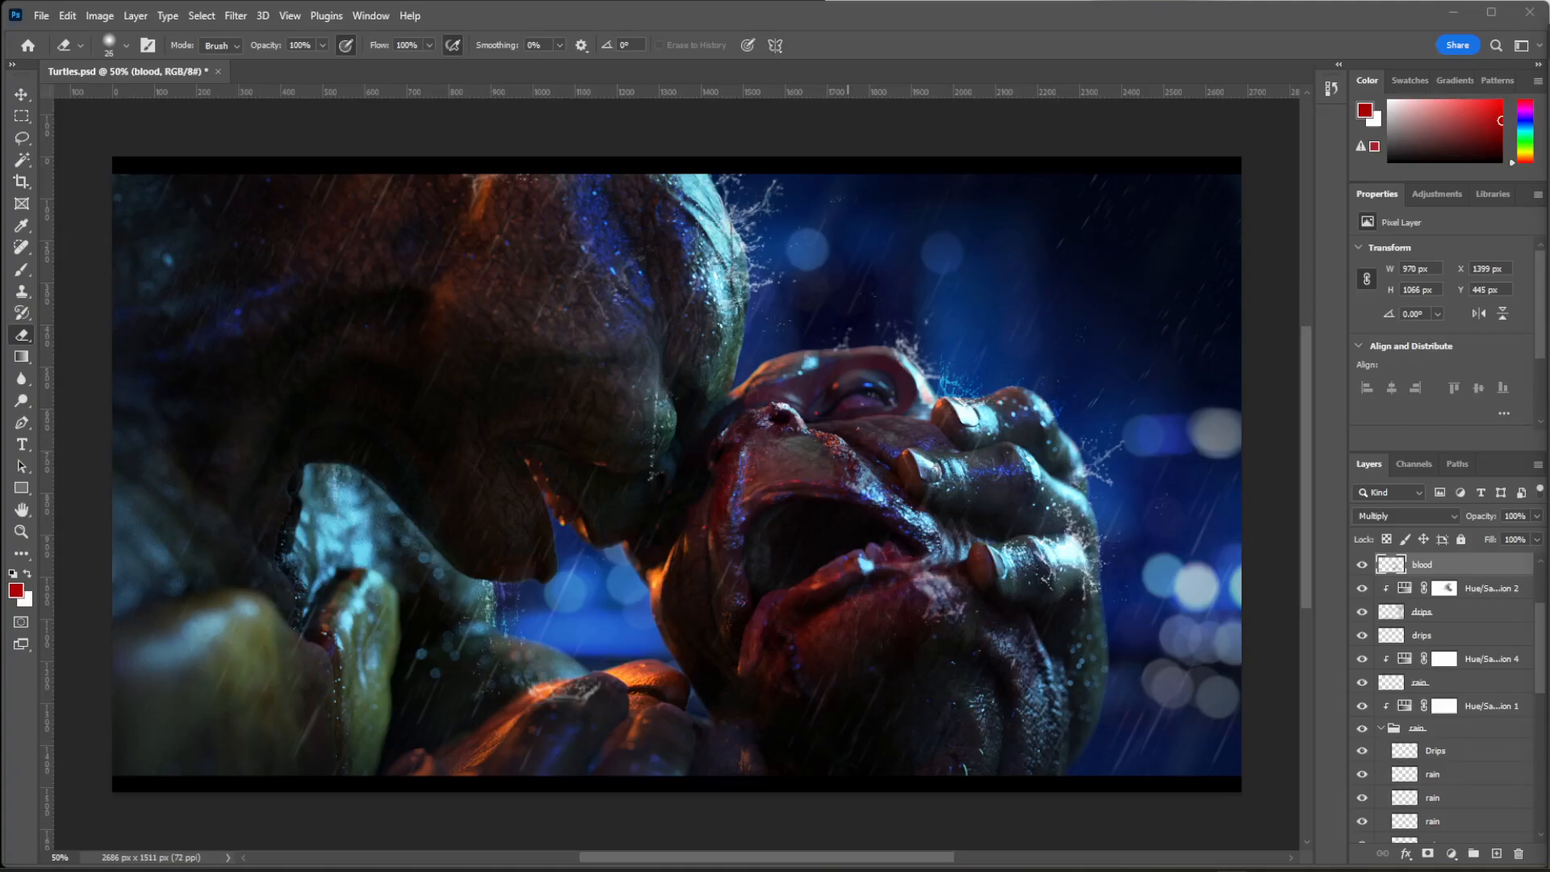
Place sig.png above the blood layer, scaled to 121 px wide, in the picture's lower-right corner at X 2535 px, Y 1347 px.
{"action": "left_click_drag", "start_coordinate": [848, 1], "coordinate": [1049, 599]}
{"action": "left_click", "coordinate": [21, 95]}
{"action": "key", "text": "ctrl+t"}
{"action": "left_click_drag", "start_coordinate": [692, 490], "coordinate": [1205, 756]}
{"action": "key", "text": "Return"}
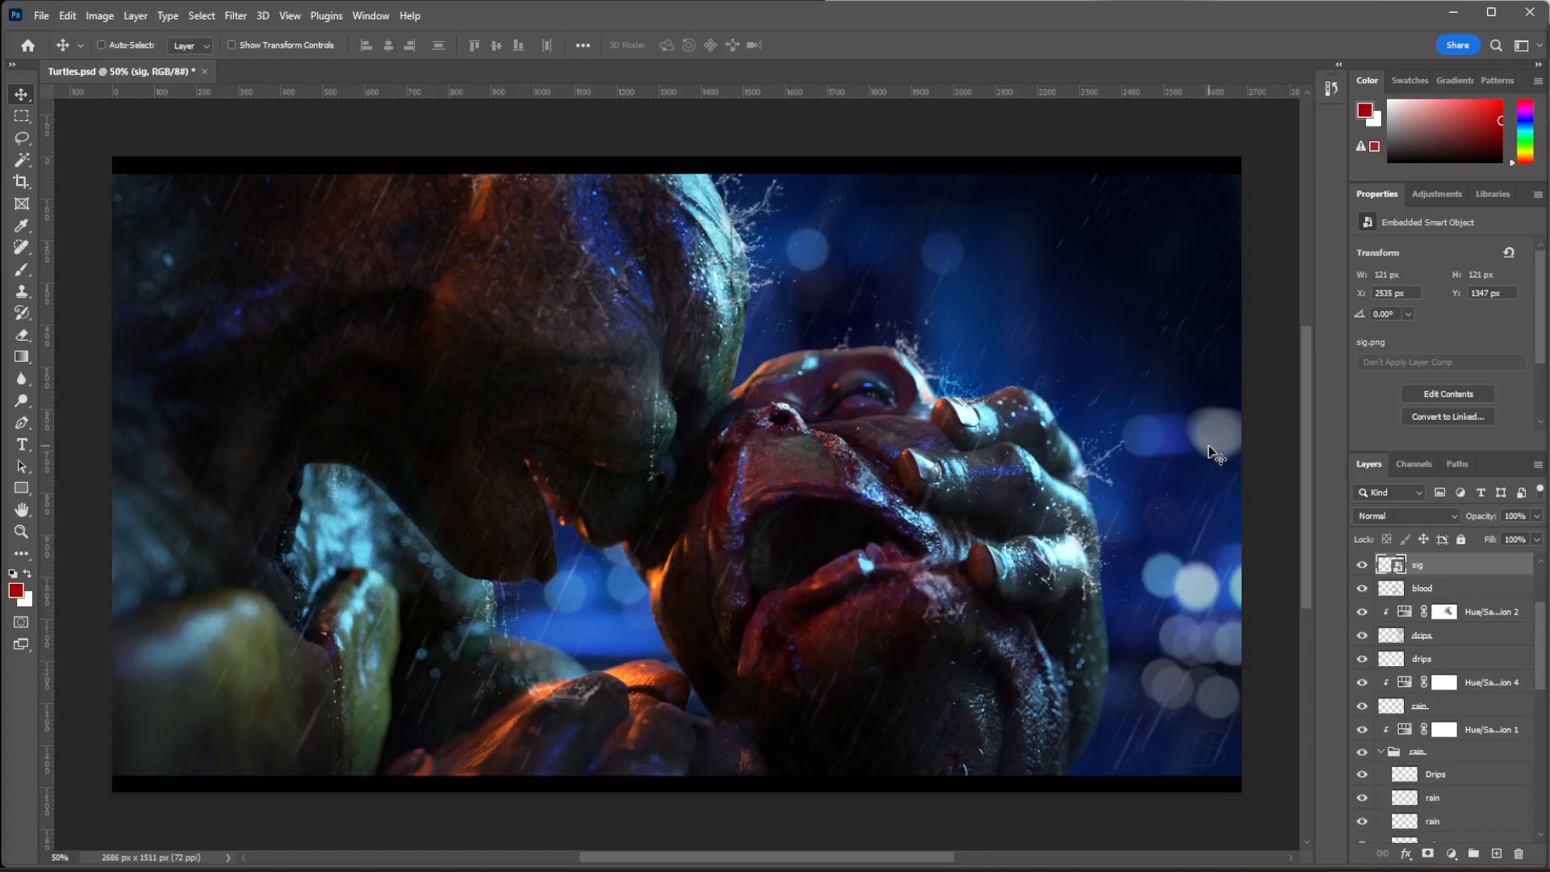
Compare the image with the whole rain group and with individual rain layers inside it hidden and shown.
{"action": "scroll", "coordinate": [1419, 680], "scroll_direction": "down", "scroll_amount": 6}
{"action": "scroll", "coordinate": [1463, 686], "scroll_direction": "up", "scroll_amount": 3}
{"action": "left_click", "coordinate": [1380, 589]}
{"action": "scroll", "coordinate": [1484, 675], "scroll_direction": "up", "scroll_amount": 1}
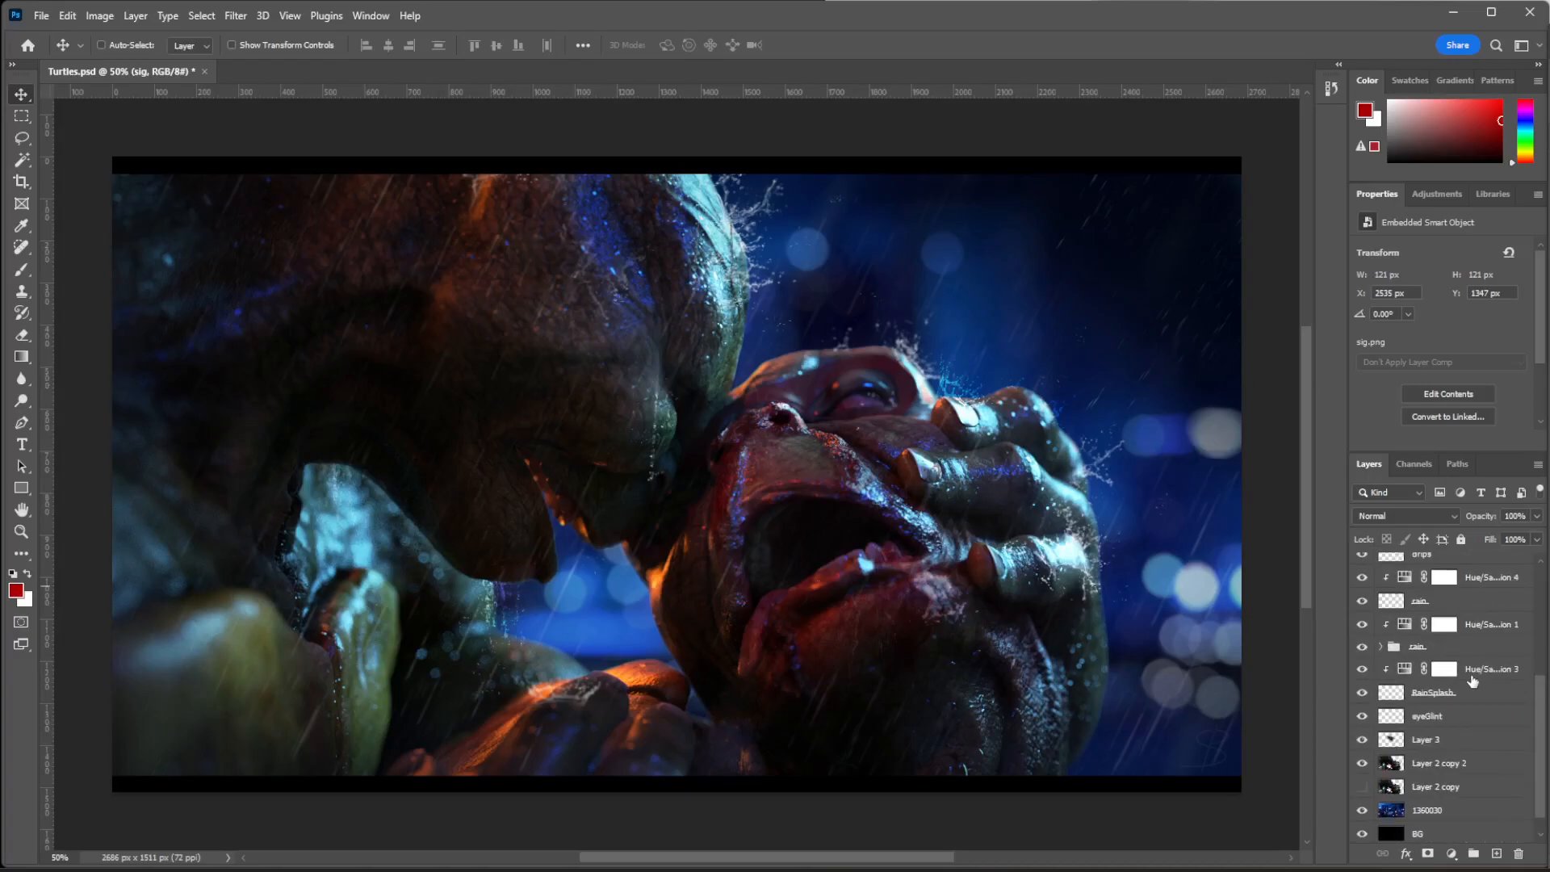
{"action": "left_click", "coordinate": [1365, 647]}
{"action": "left_click", "coordinate": [1364, 648]}
{"action": "left_click", "coordinate": [1380, 646]}
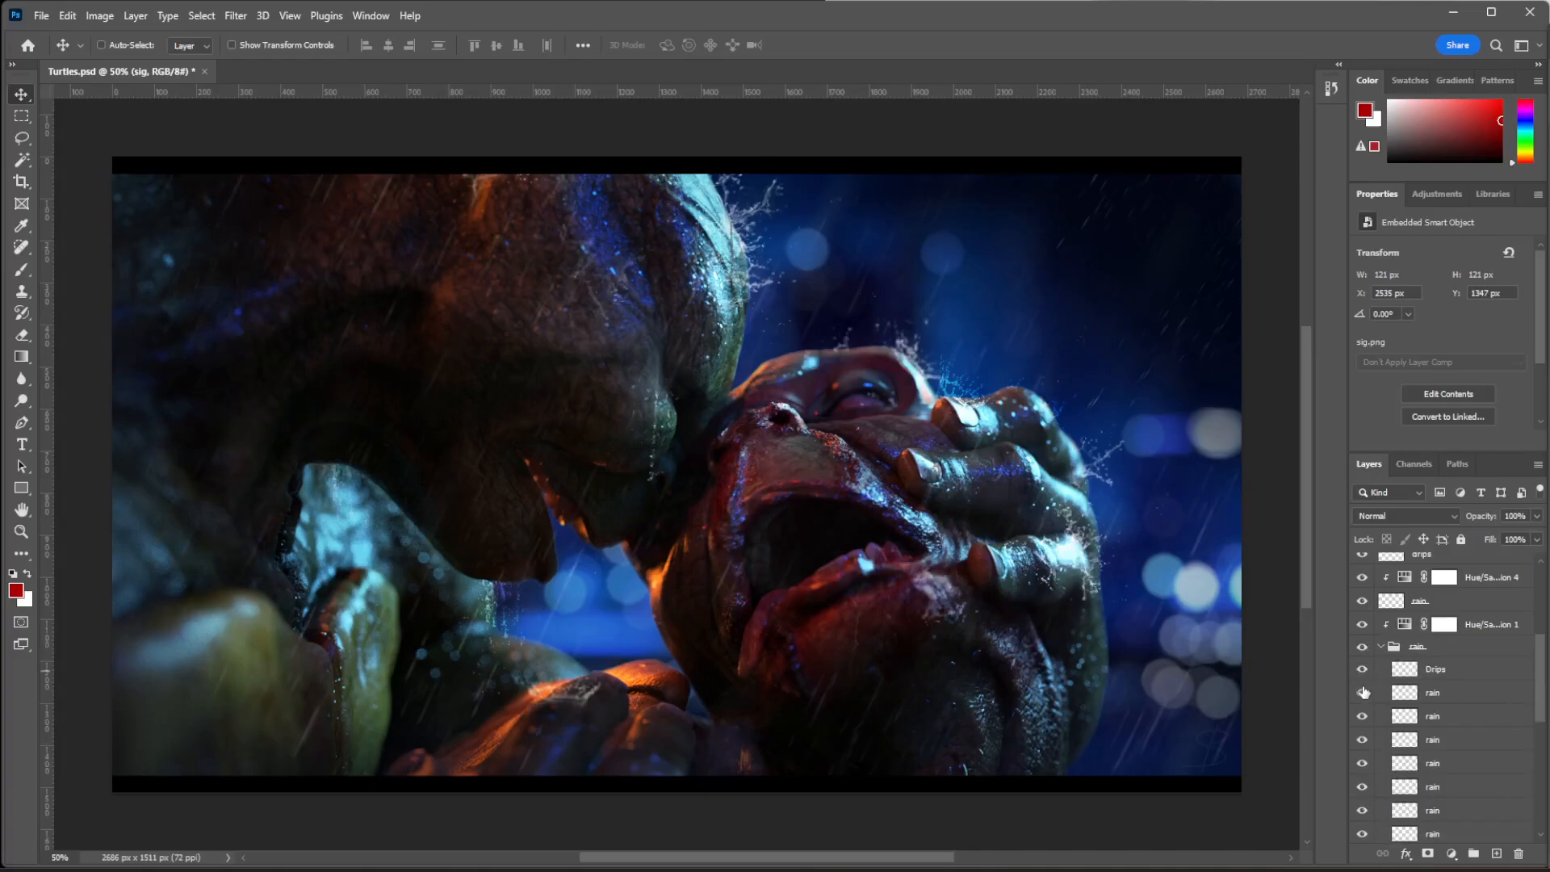
{"action": "scroll", "coordinate": [1363, 717], "scroll_direction": "down", "scroll_amount": 1}
{"action": "left_click_drag", "start_coordinate": [1357, 771], "coordinate": [1364, 717]}
{"action": "left_click", "coordinate": [1386, 721]}
{"action": "left_click", "coordinate": [1363, 722]}
{"action": "left_click", "coordinate": [1364, 716]}
Move another rain layer above Hue/Saturation 1 and clip a colorized Hue/Saturation adjustment to it with hue 262, saturation 58 and lightness -13.
{"action": "left_click_drag", "start_coordinate": [1463, 763], "coordinate": [1467, 566]}
{"action": "left_click", "coordinate": [1451, 854]}
{"action": "left_click", "coordinate": [1453, 692]}
{"action": "left_click", "coordinate": [1407, 442]}
{"action": "left_click", "coordinate": [1445, 402]}
{"action": "left_click_drag", "start_coordinate": [1442, 379], "coordinate": [1419, 379]}
{"action": "left_click_drag", "start_coordinate": [1364, 315], "coordinate": [1495, 318]}
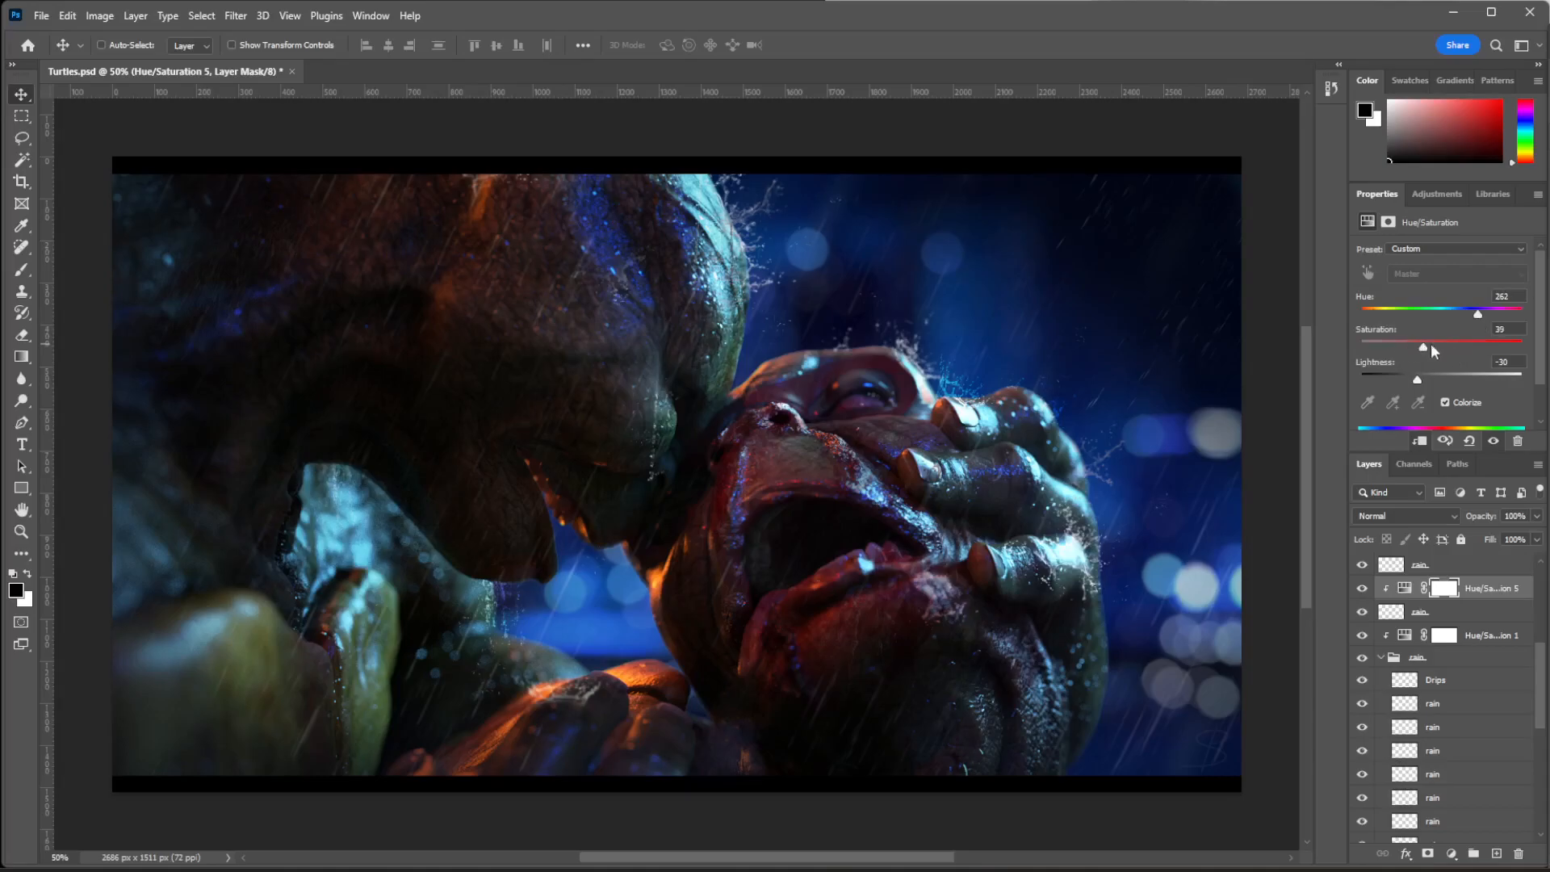
{"action": "mouse_move", "coordinate": [1418, 379]}
{"action": "left_mouse_down"}
{"action": "mouse_move", "coordinate": [1445, 373]}
{"action": "mouse_move", "coordinate": [1430, 374]}
{"action": "left_mouse_up"}
Save the changes to Turtles.psd.
{"action": "left_click", "coordinate": [40, 15]}
{"action": "left_click", "coordinate": [56, 205]}
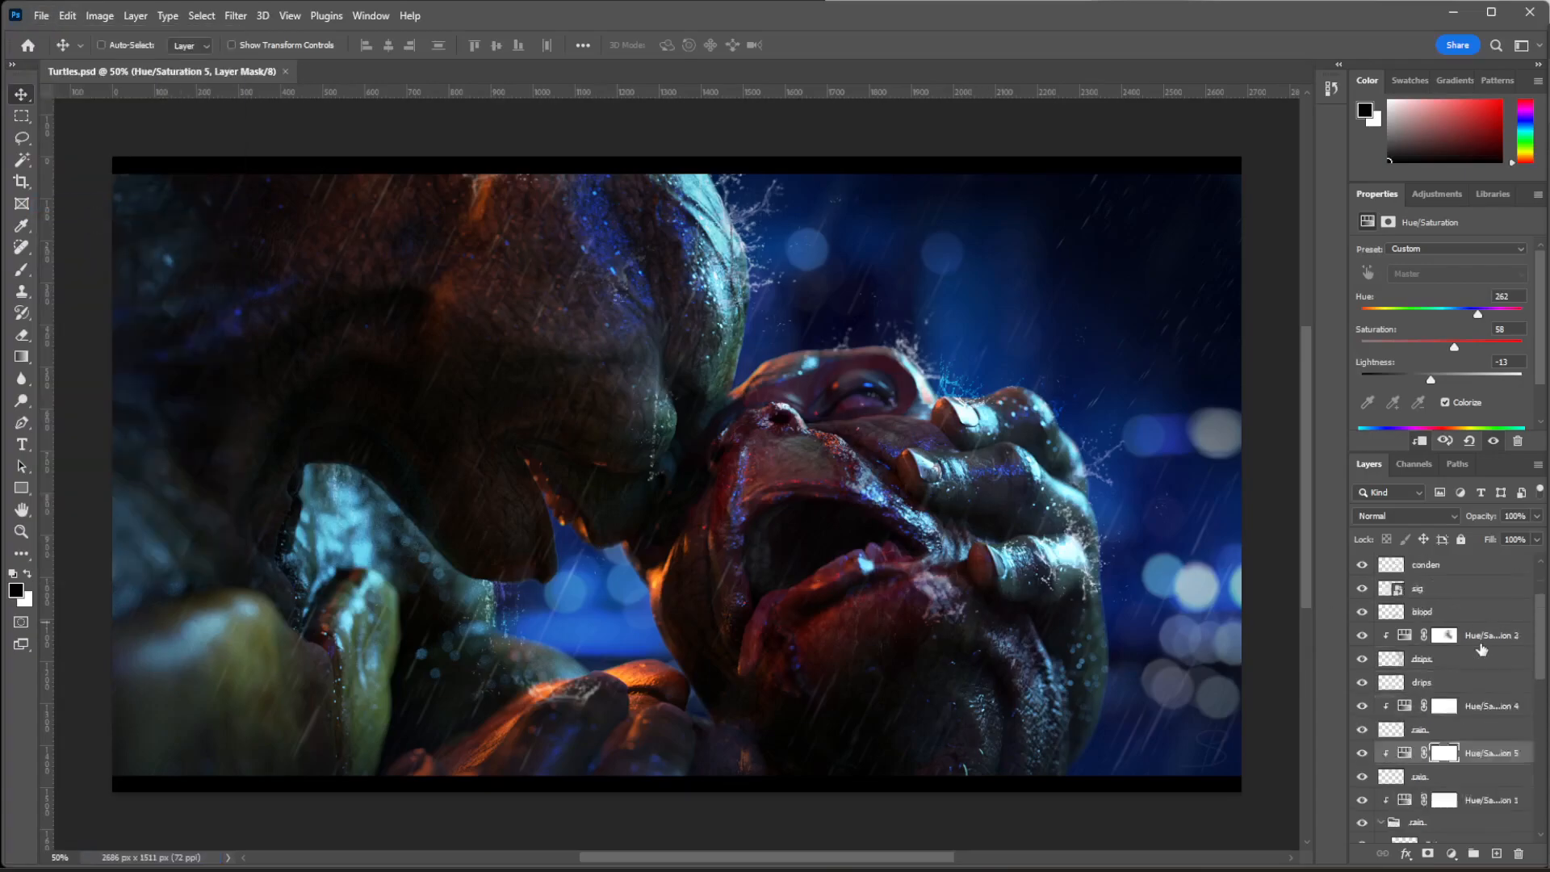
{"action": "left_click", "coordinate": [41, 15]}
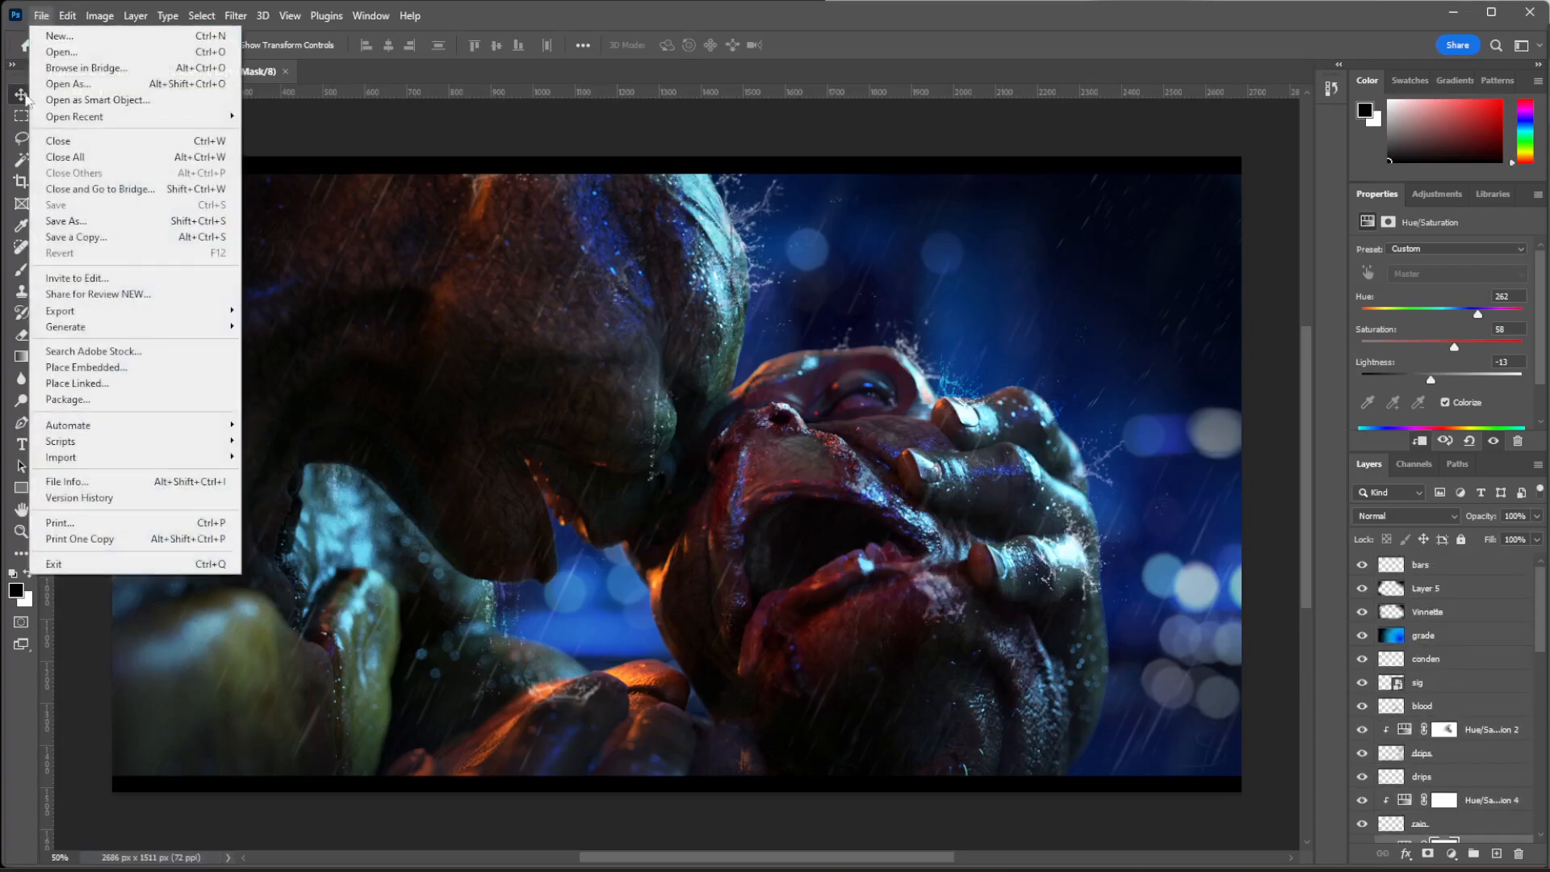
{"action": "key", "text": "Escape"}
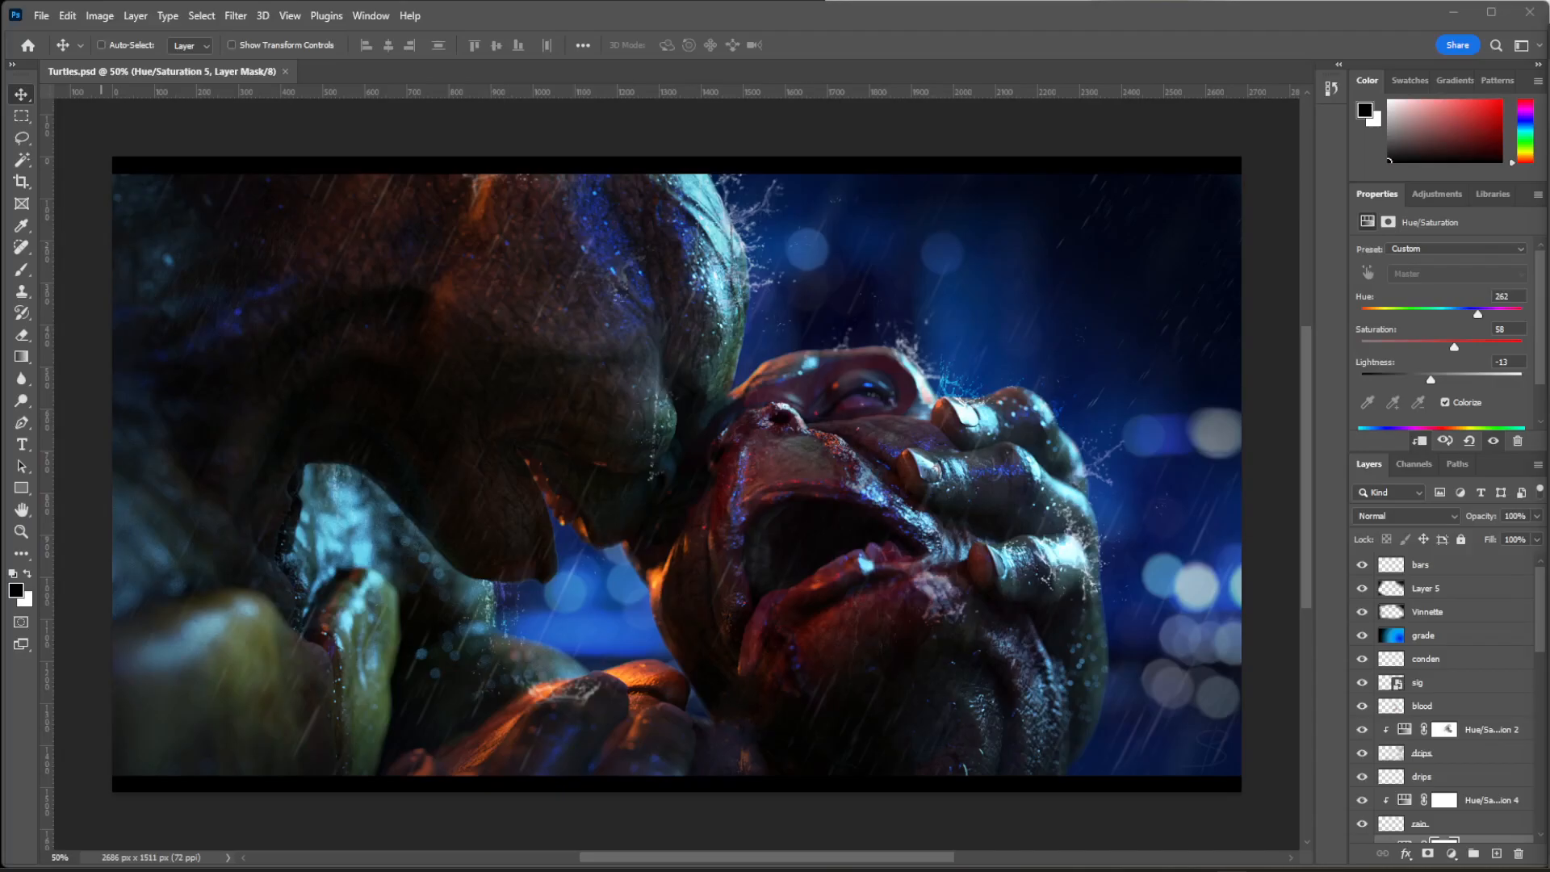